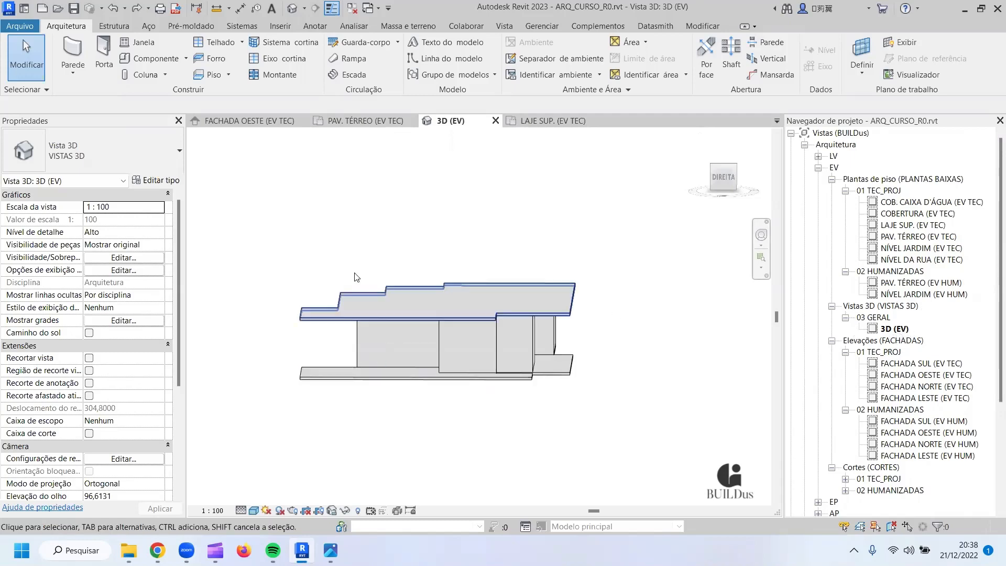
Select the whole building model in the 3D view and set its demolished phase to EP.
left_click_drag(266, 240, 640, 424)
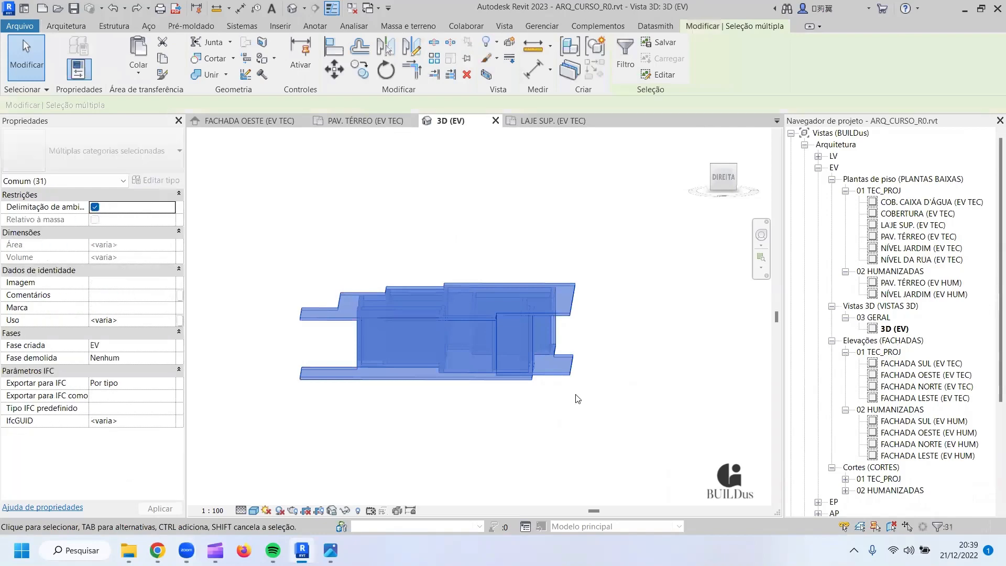
key("Escape")
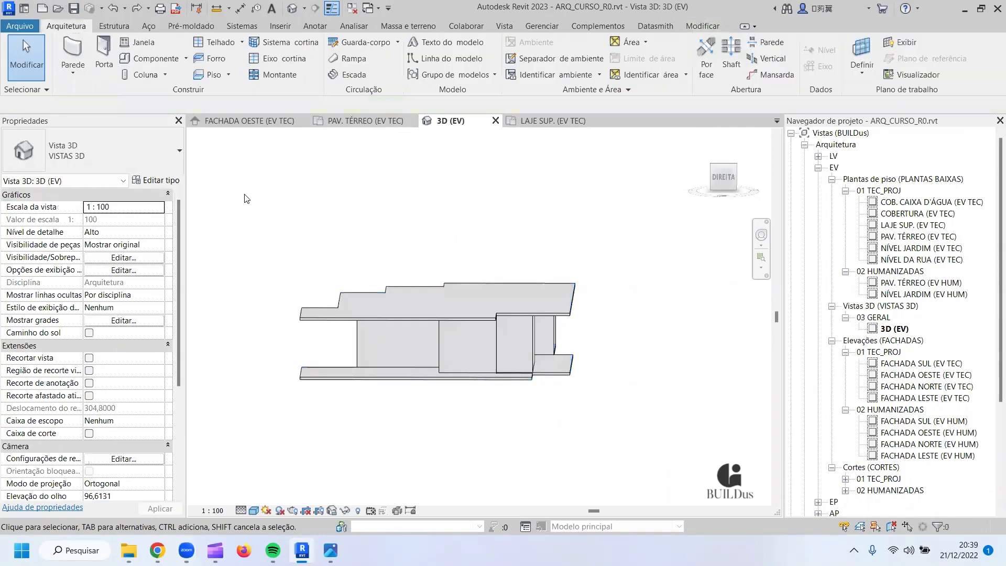
left_click_drag(244, 194, 634, 414)
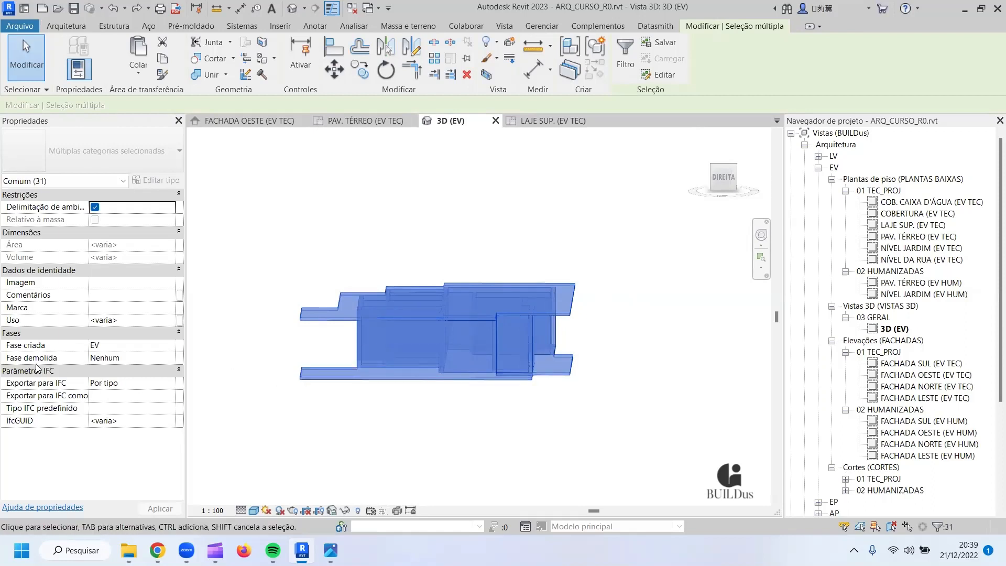
left_click(170, 358)
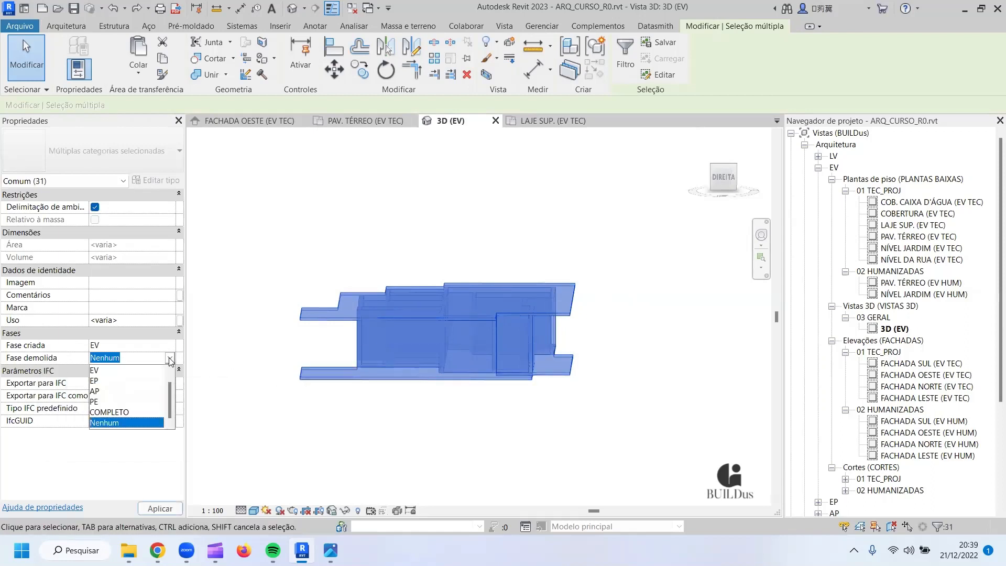
left_click(98, 382)
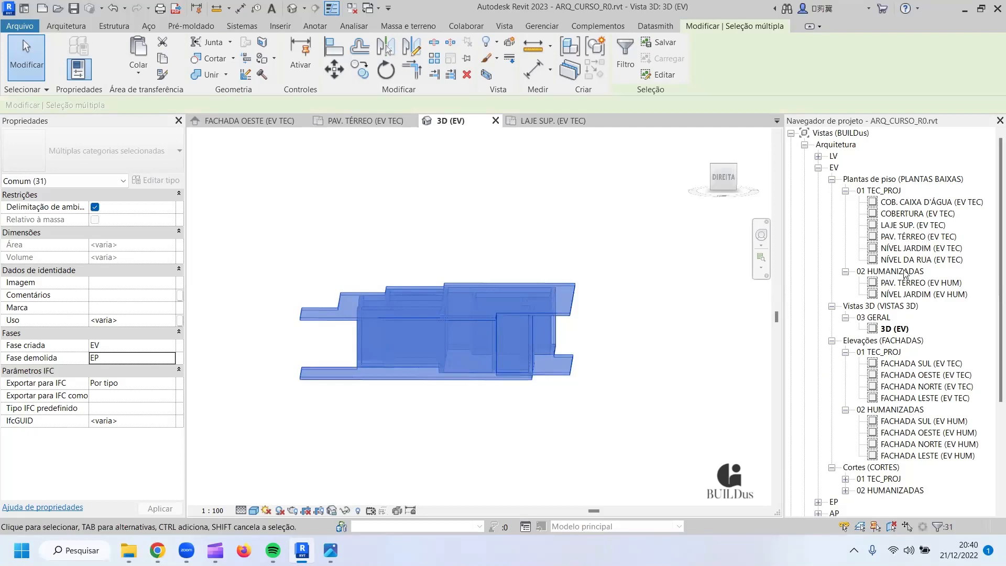
Open the PAV. TÉRREO (EP TEC) floor plan from the EP technical plans and close all inactive views.
scroll(882, 280, "down", 1)
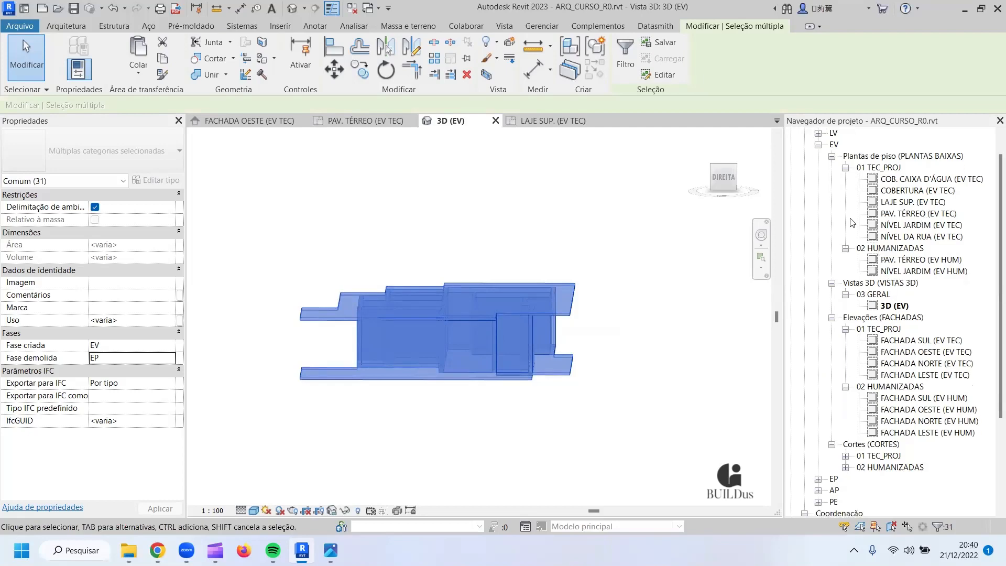
left_click(818, 145)
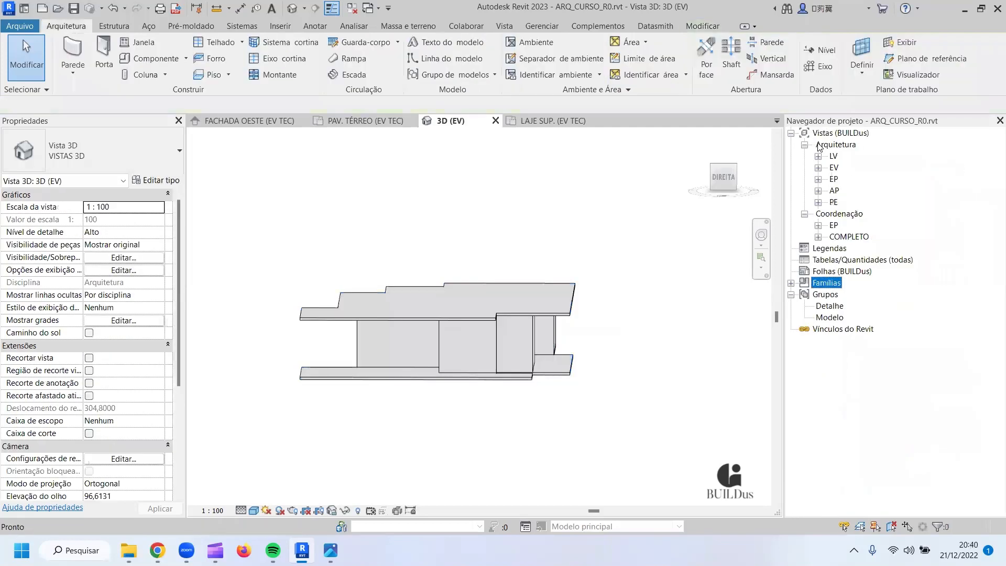
left_click(818, 179)
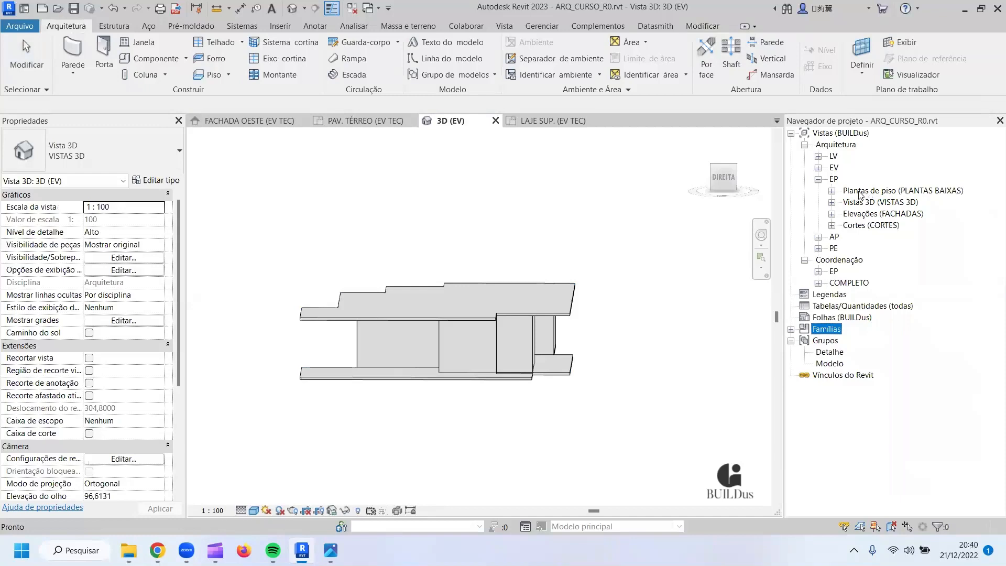
left_click(832, 191)
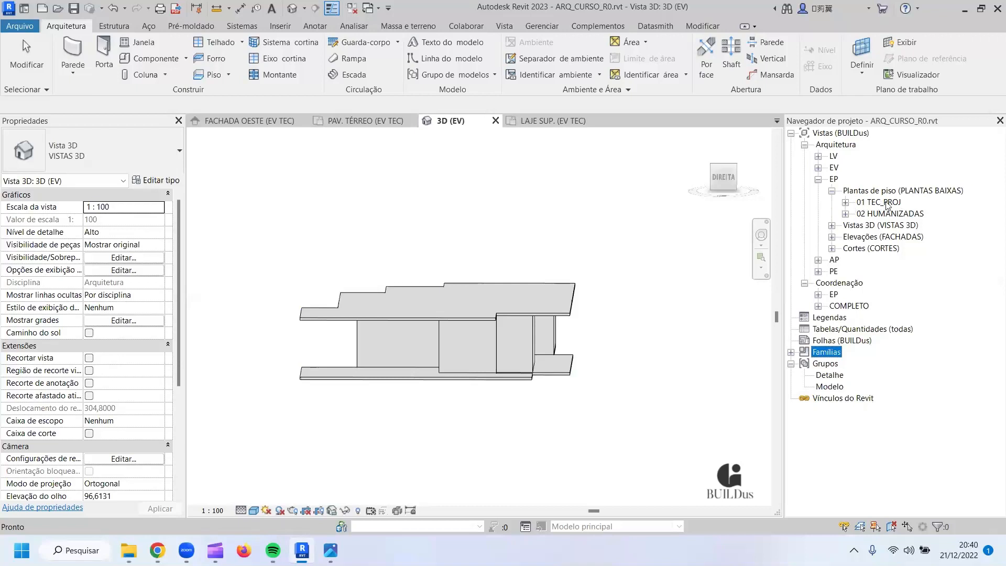
left_click(845, 204)
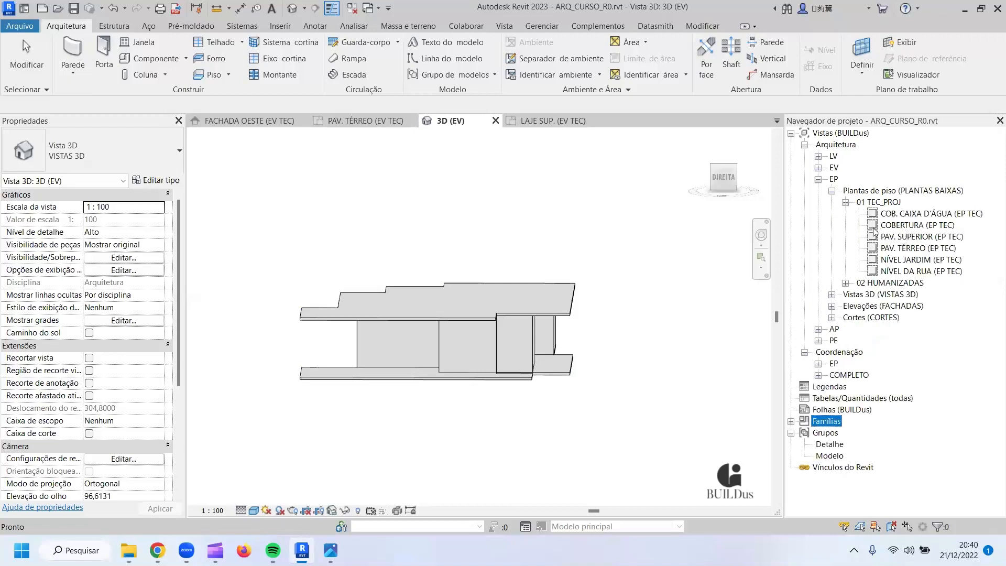
double_click(895, 248)
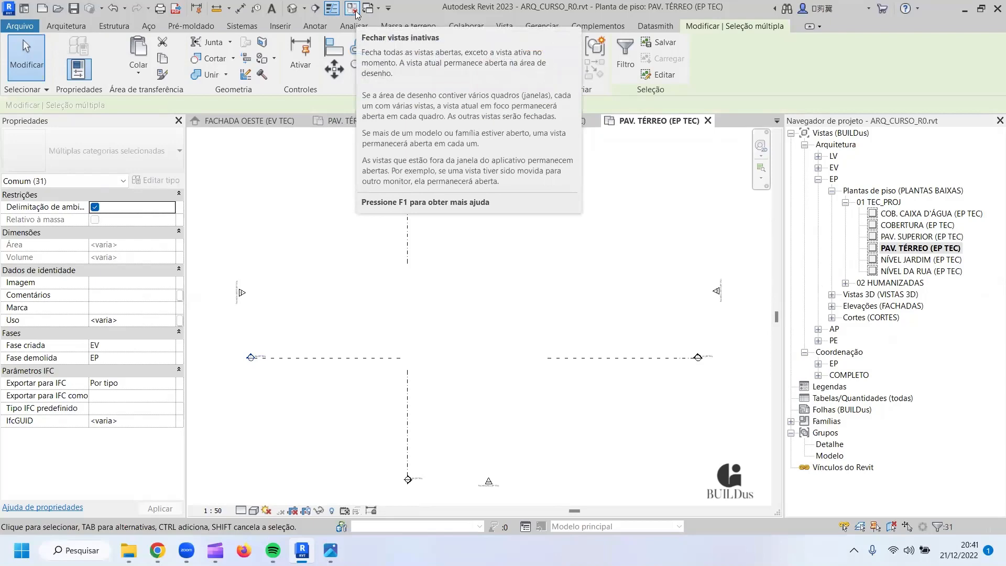
left_click(388, 9)
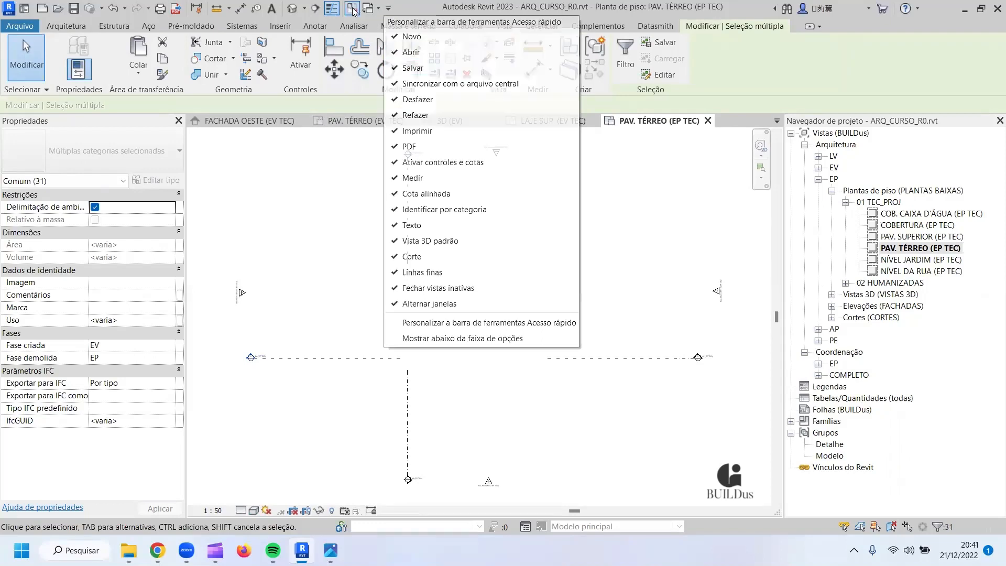
left_click(352, 9)
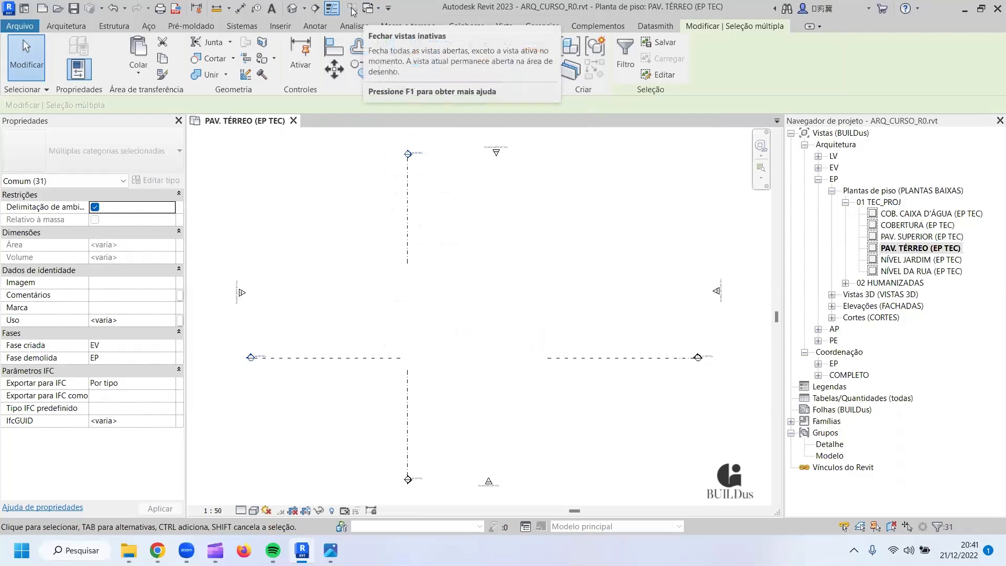
Remove the Fechar vistas inativas command from quick access and add it back.
left_click(389, 8)
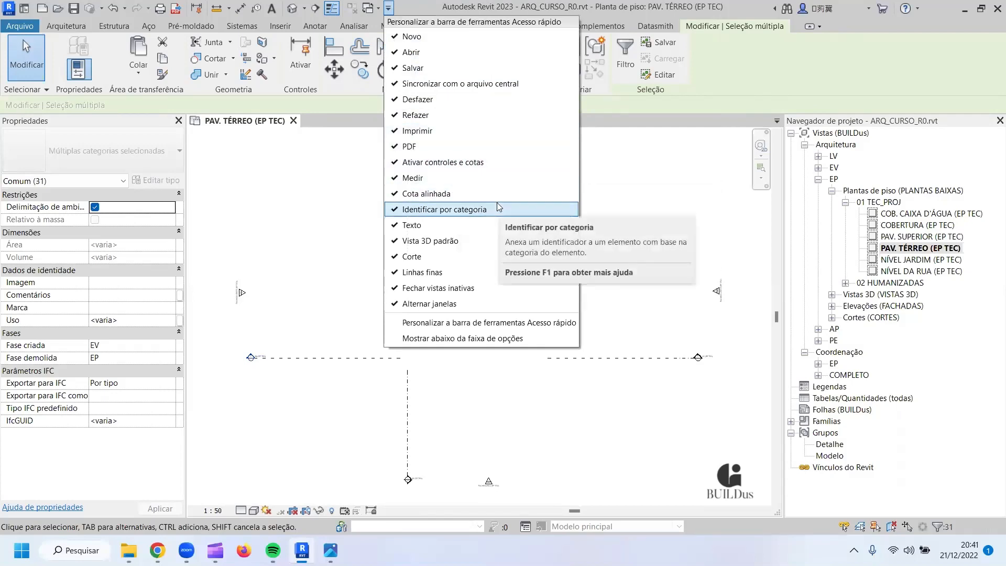
left_click(455, 287)
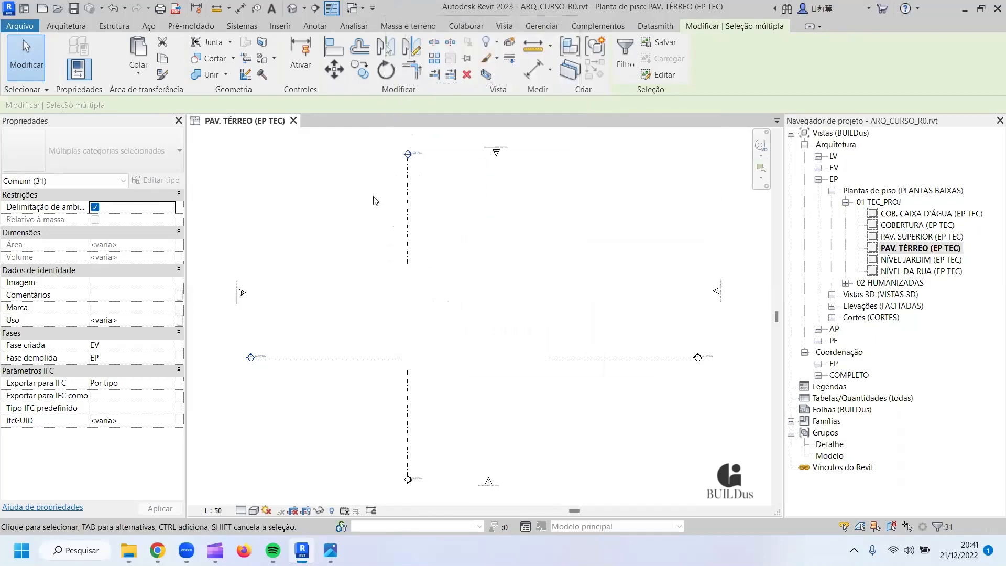
left_click(374, 10)
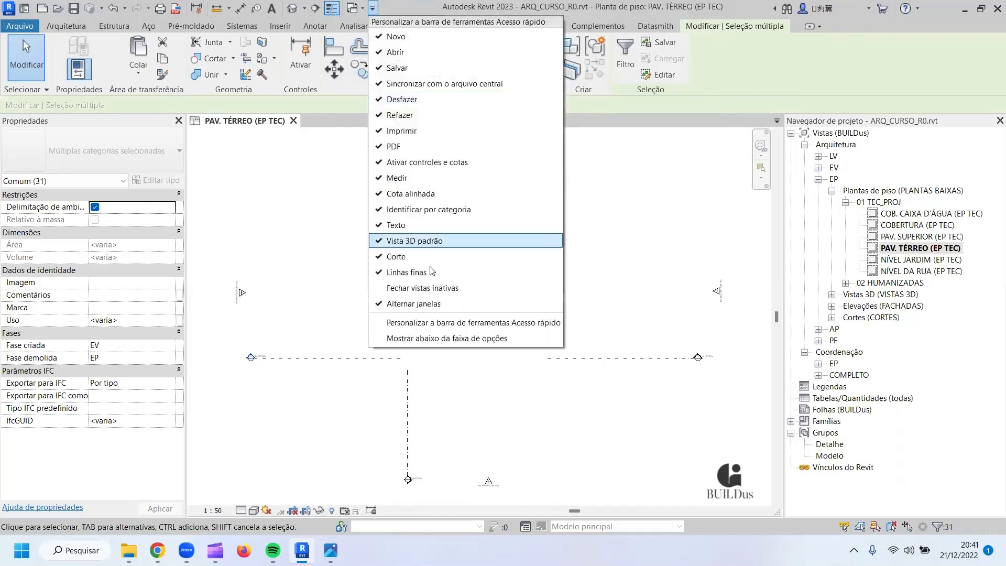
left_click(387, 350)
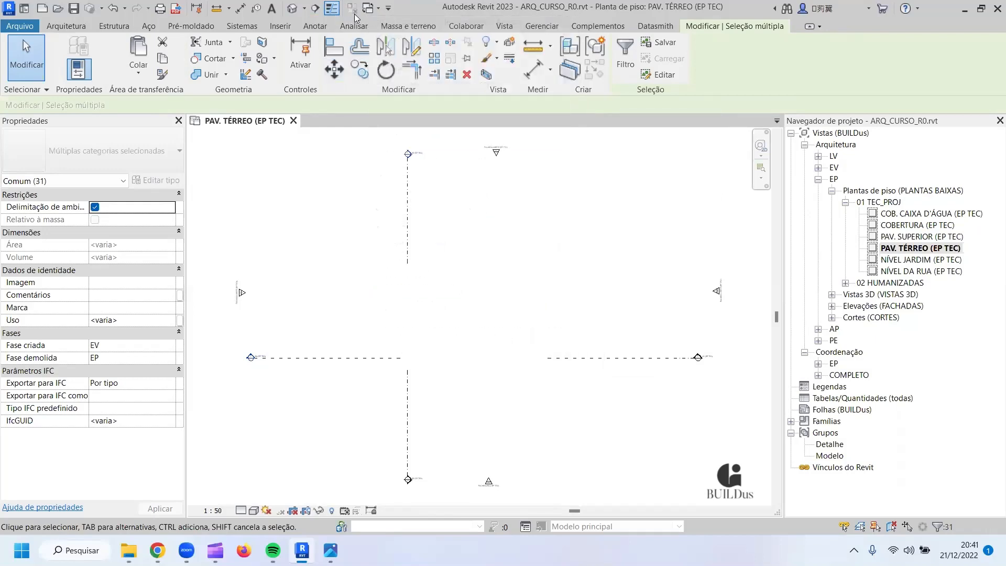
Clear the current selection and paste the copied model elements aligned to the same place in the plan.
key("Escape")
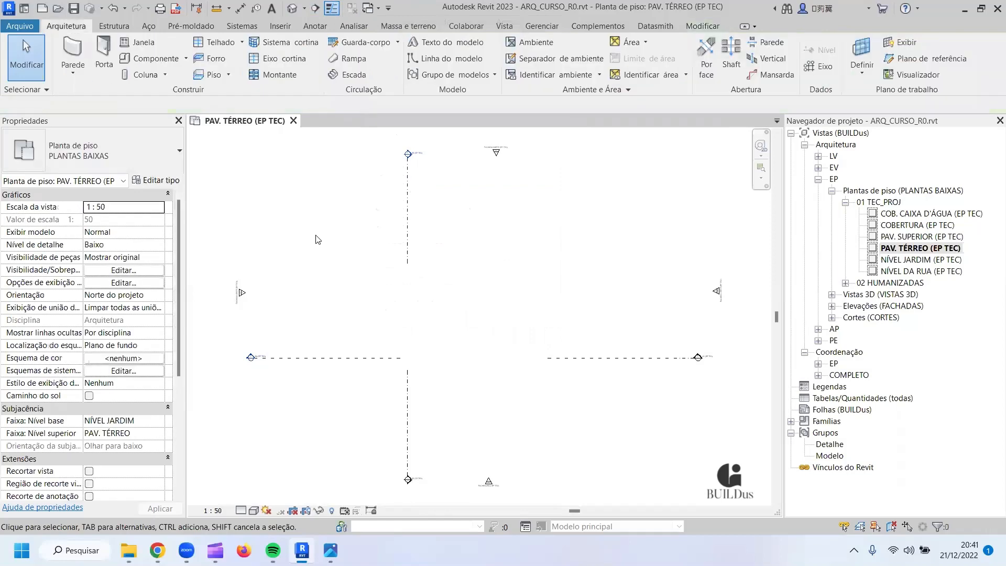
left_click(709, 29)
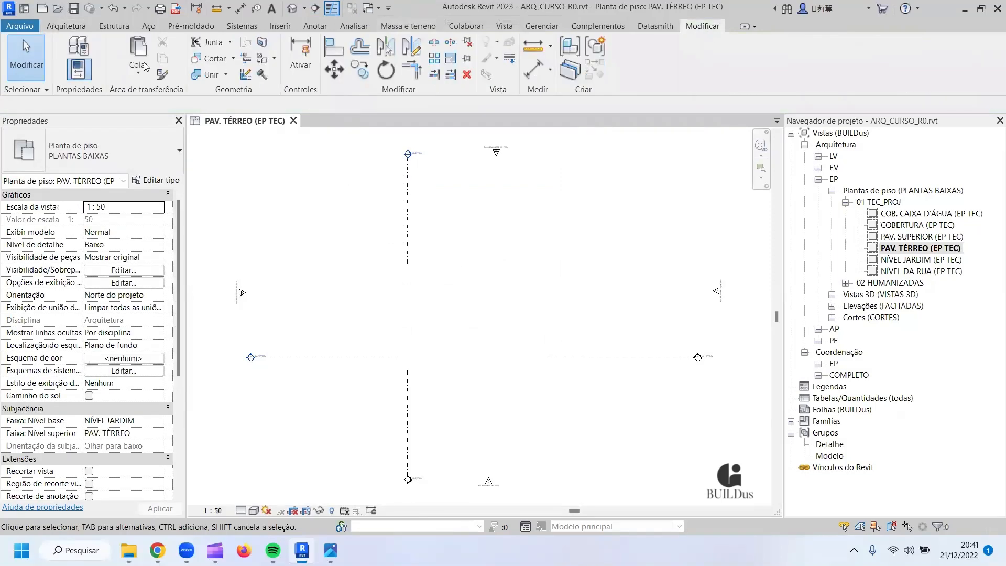
left_click(138, 67)
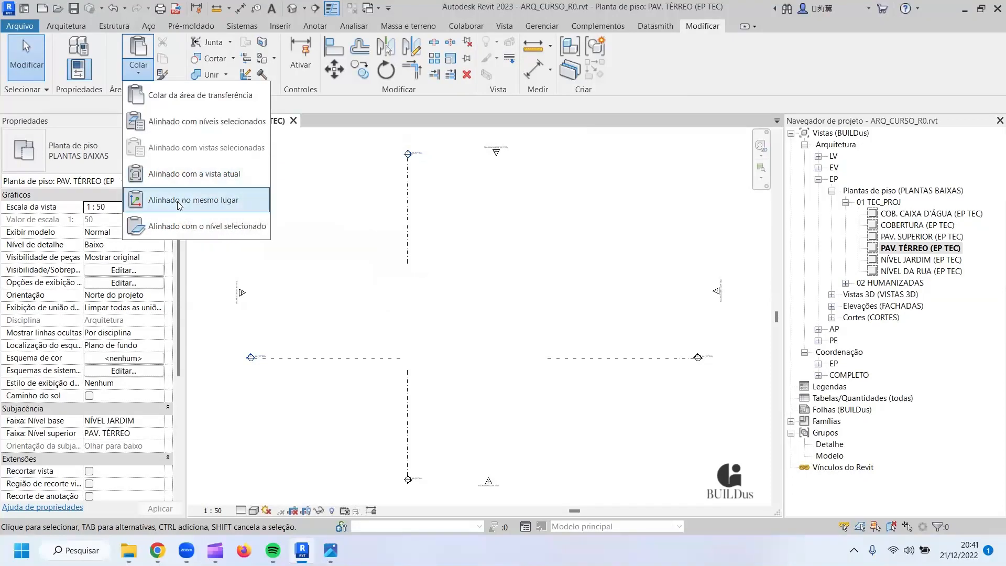
left_click(194, 201)
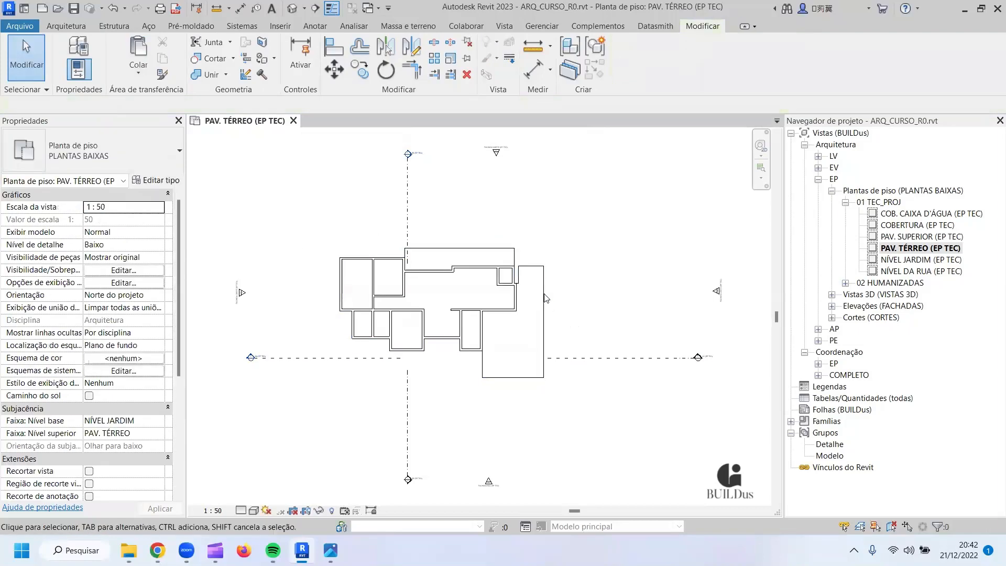
Set the ground floor plan's detail level to Alto and its visual style to Cores consistentes.
left_click(473, 261)
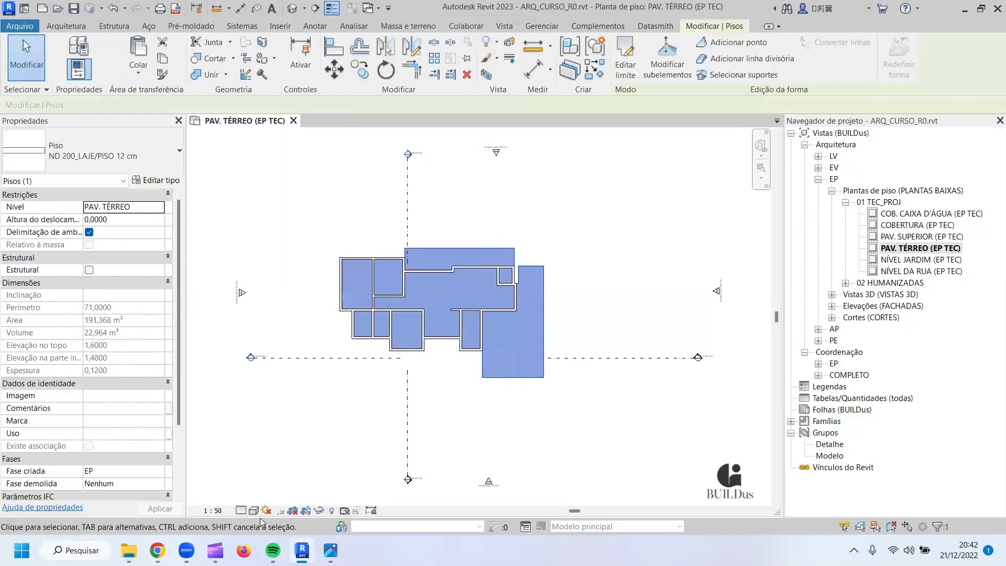
left_click(254, 497)
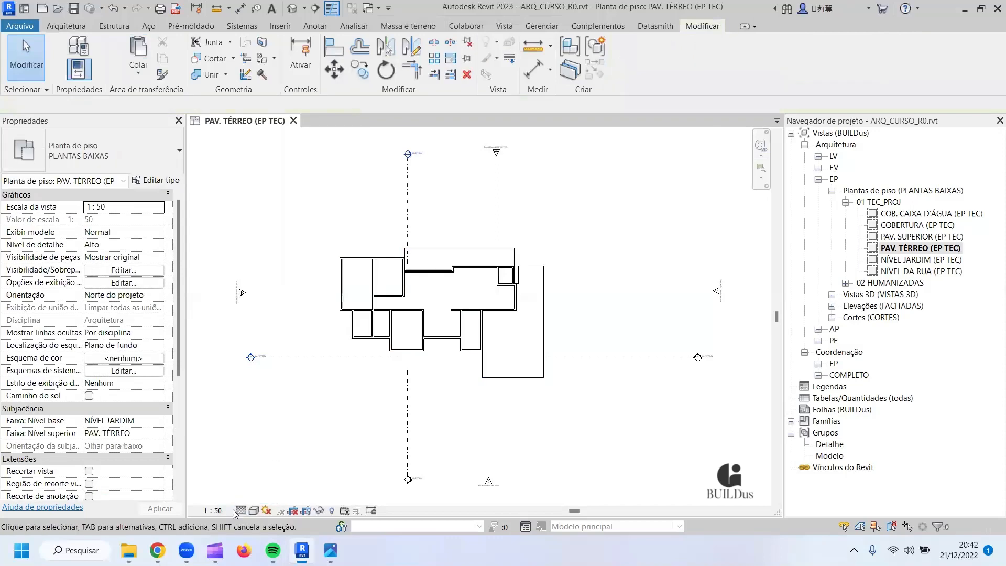
left_click(254, 511)
left_click(278, 485)
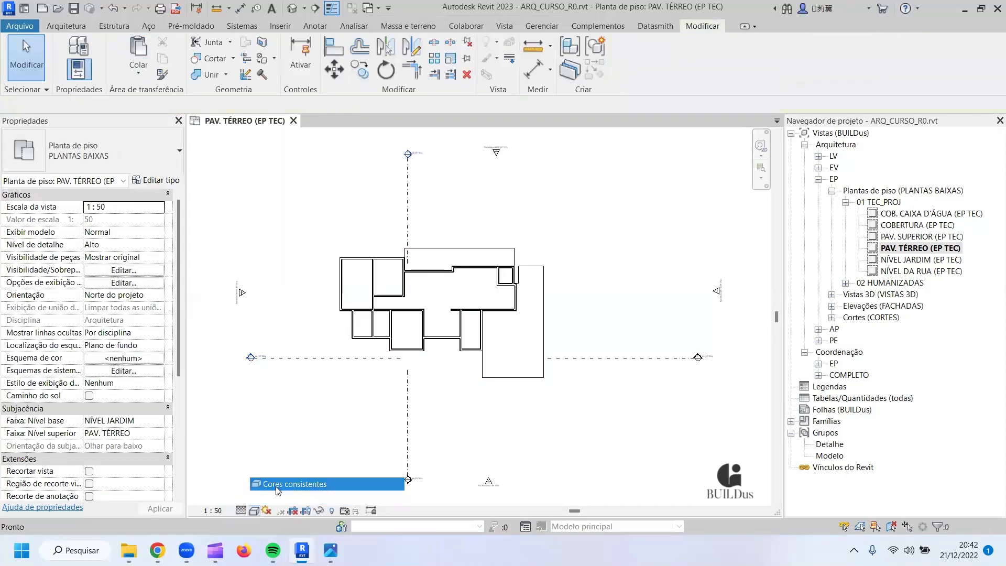
Select all instances of the ND 200_EXT_BCE 14_20 cm exterior wall visible in the view to check their extent.
scroll(444, 280, "up", 4)
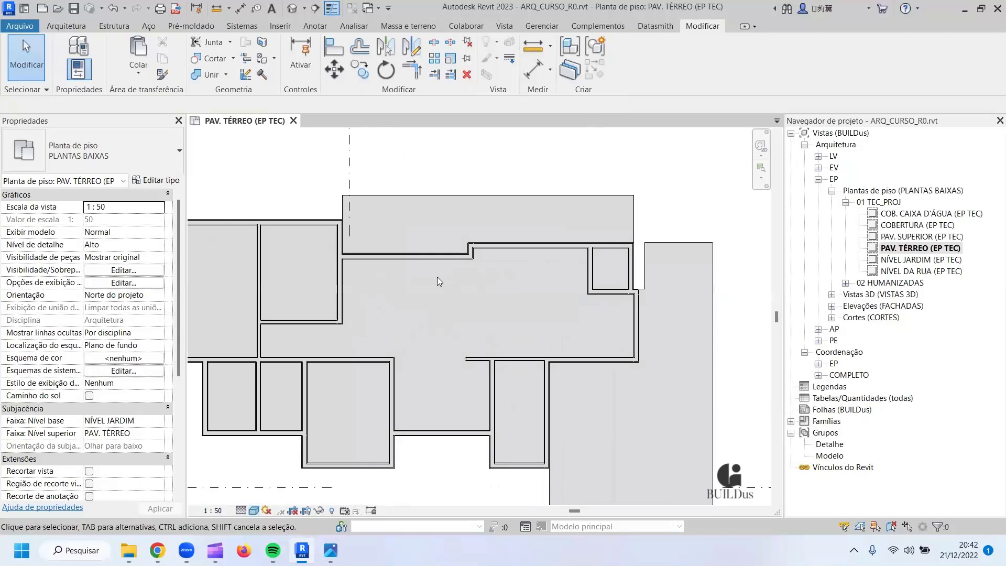
scroll(437, 277, "down", 1)
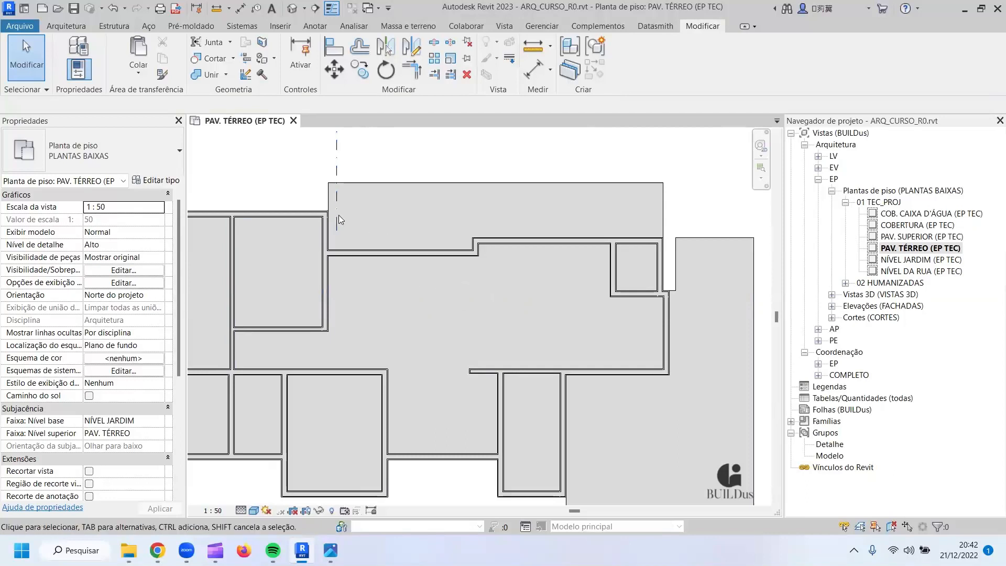
middle_click_drag(288, 235, 376, 229)
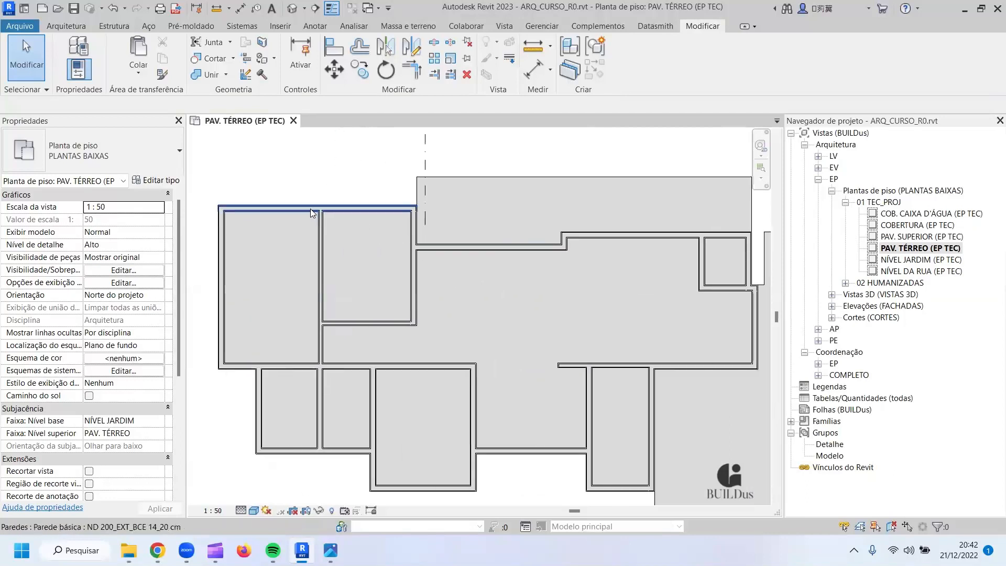
left_click(269, 208)
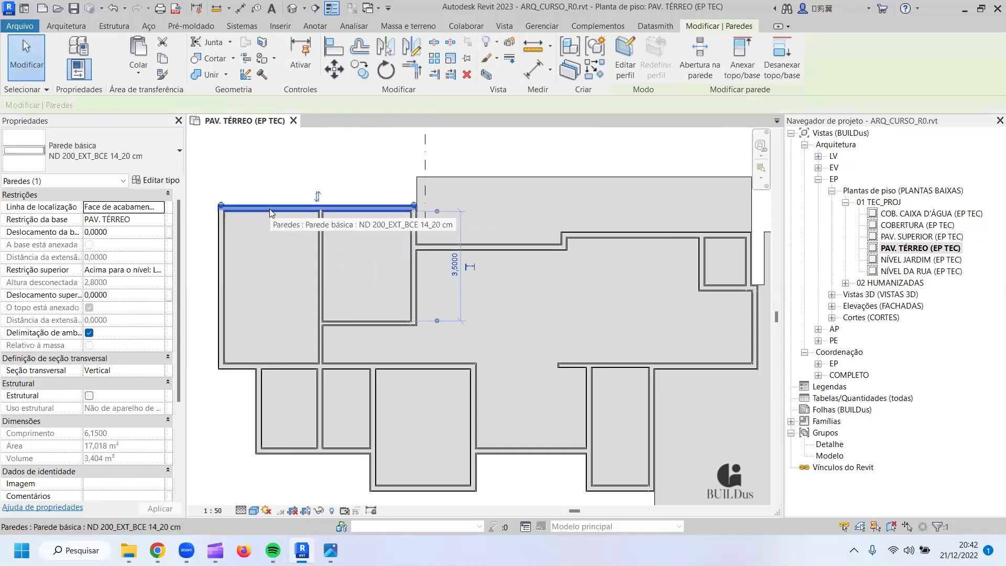
right_click(270, 210)
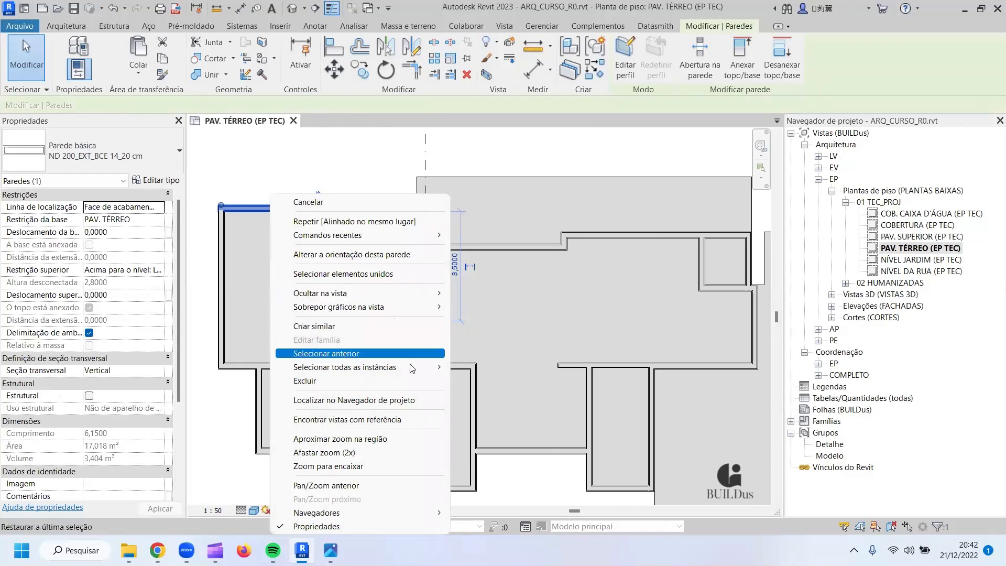
mouse_move(380, 369)
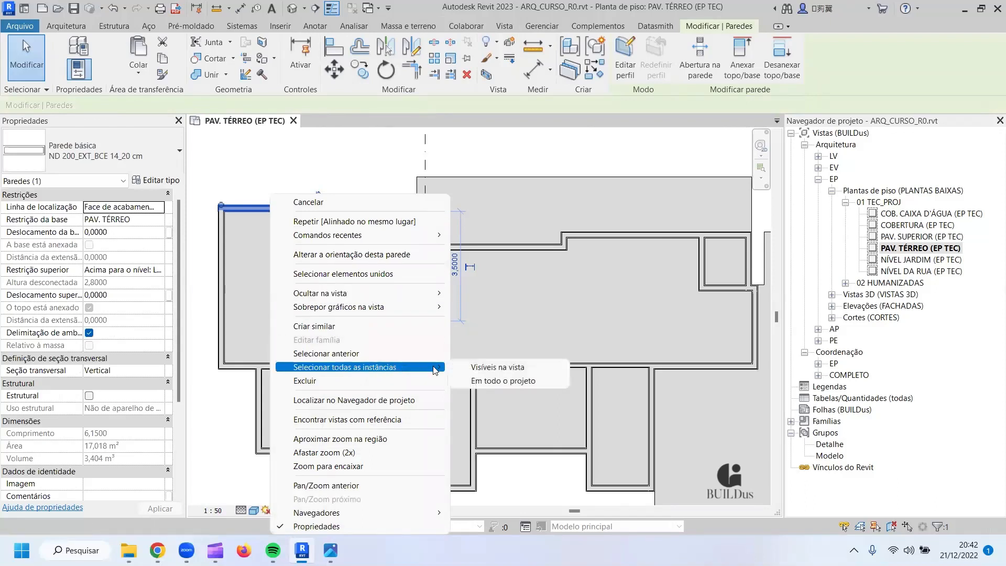
left_click(499, 368)
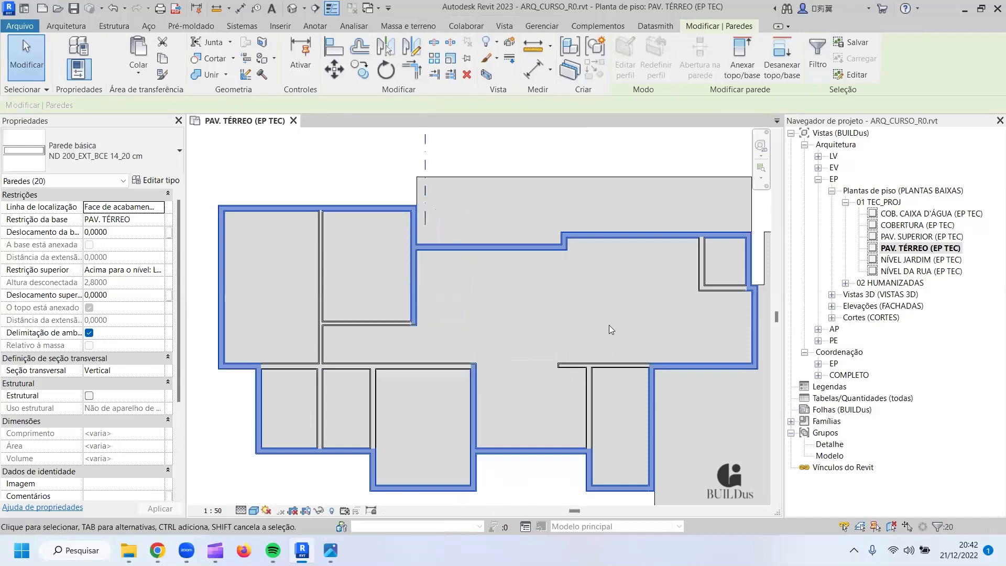
middle_click_drag(609, 324, 536, 310)
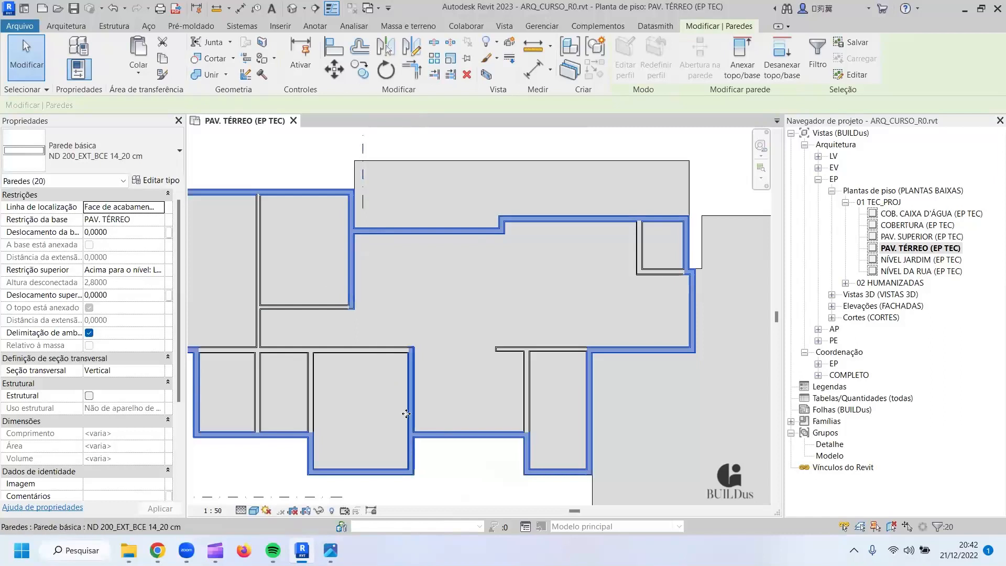
Split the two ND 200_EXT_BCE 14_20 cm walls with Split Element where each passes from the facade into the house interior.
left_click(435, 42)
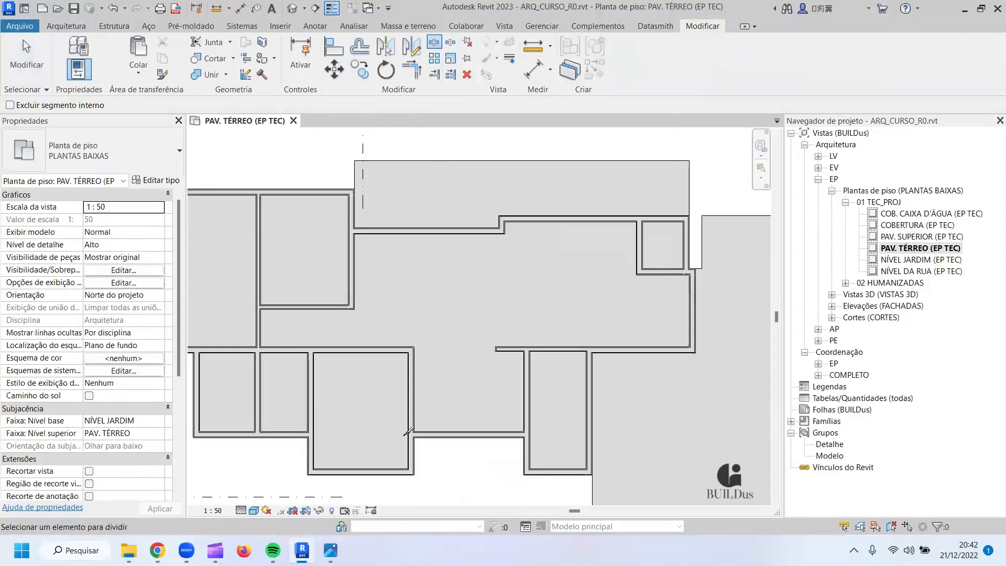
scroll(408, 429, "up", 3)
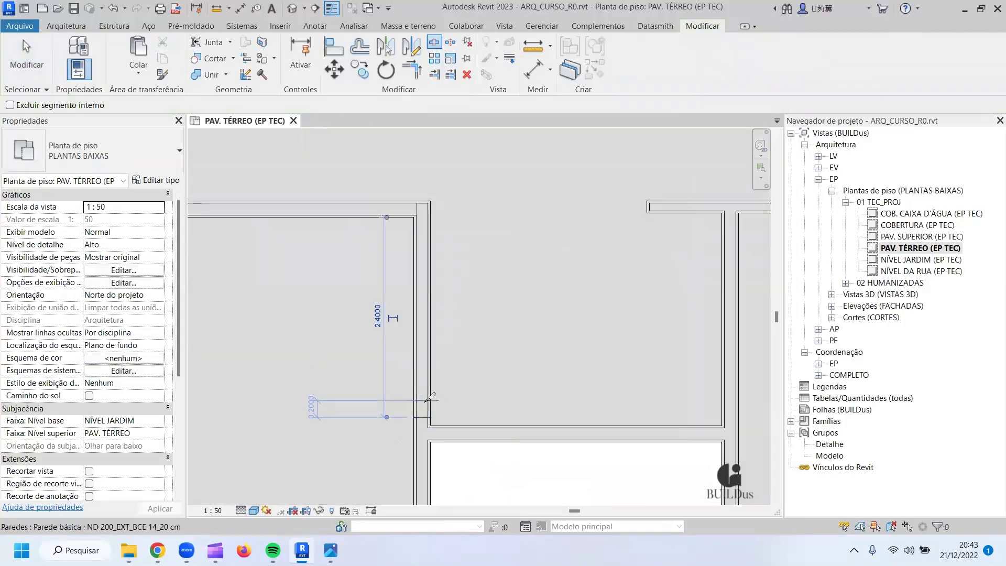
scroll(414, 246, "down", 3)
left_click(375, 254)
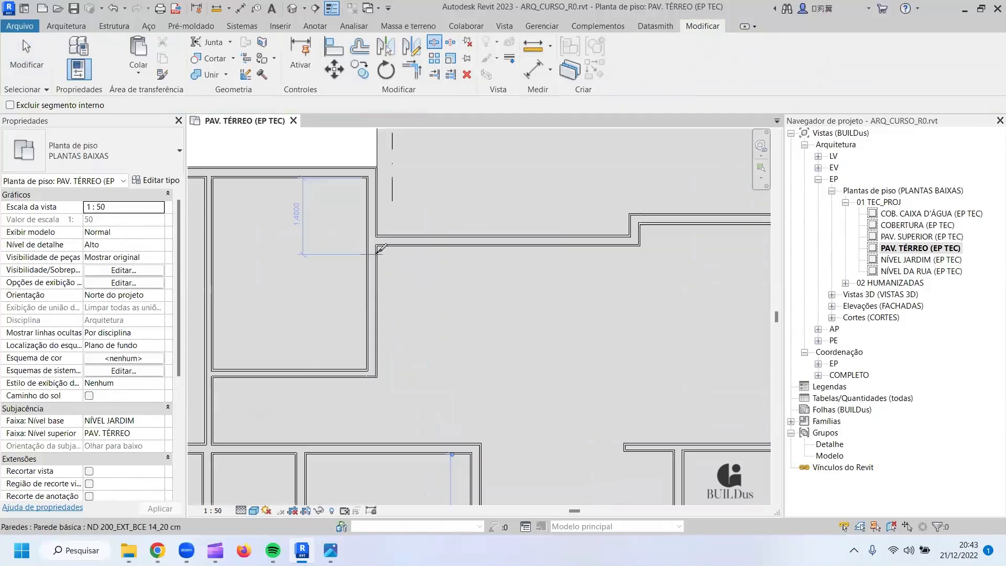
key("Escape")
key("Escape")
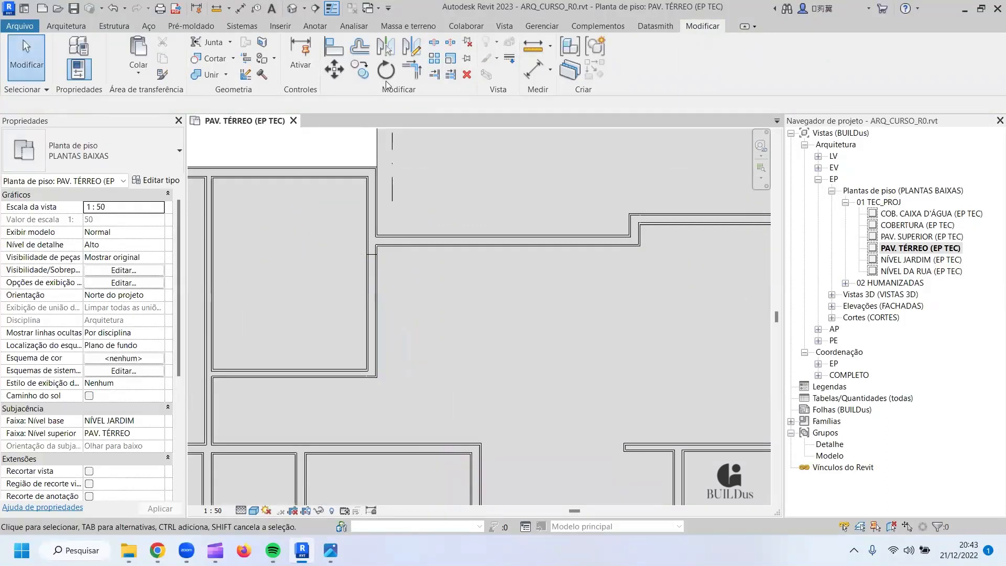
Trim the exterior wall corners at both split points so the facade segments meet and detach from the interior segments.
left_click(412, 69)
left_click(421, 244)
left_click(372, 211)
scroll(395, 336, "down", 2)
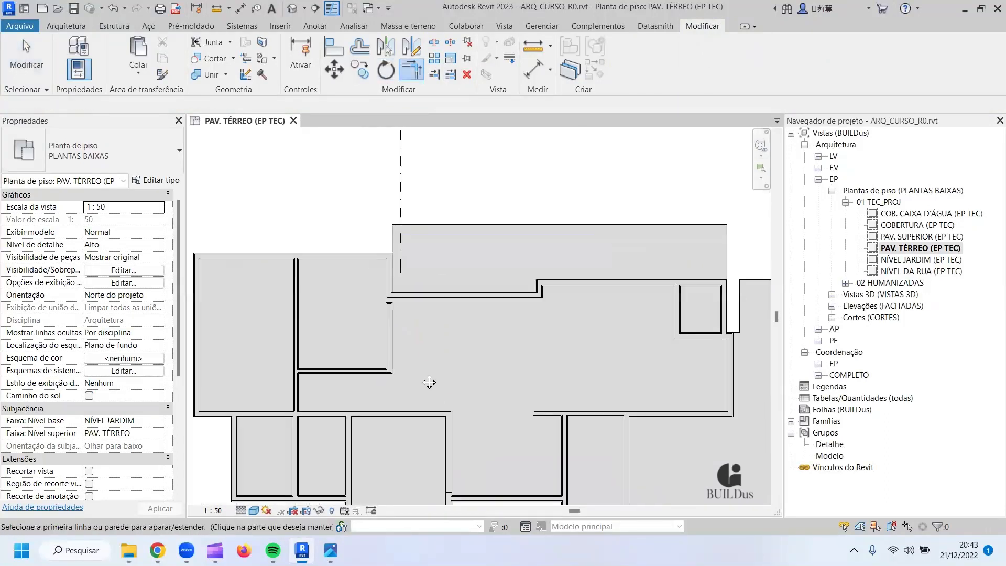
scroll(413, 398, "up", 2)
left_click(461, 447)
left_click(426, 473)
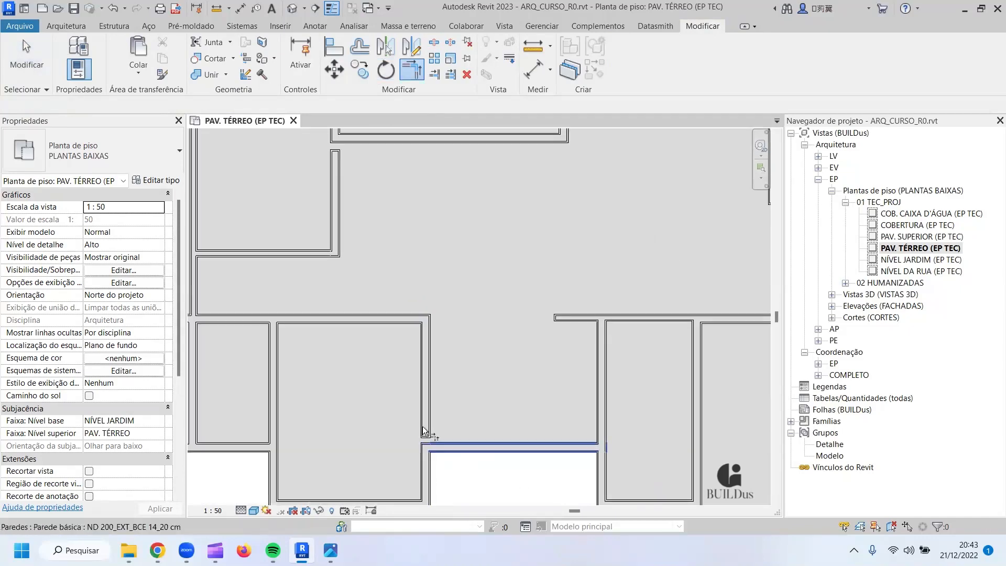
key("Escape")
Change the two detached interior wall segments to type ND 200_INT_BCE 14_20 cm.
left_click(426, 392)
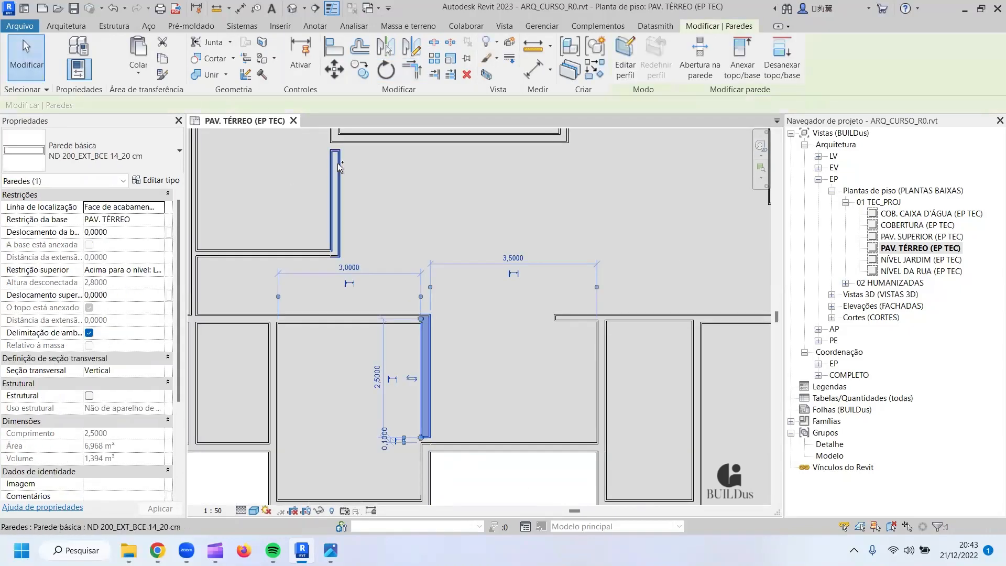
left_click(336, 201, "ctrl")
left_click(146, 167)
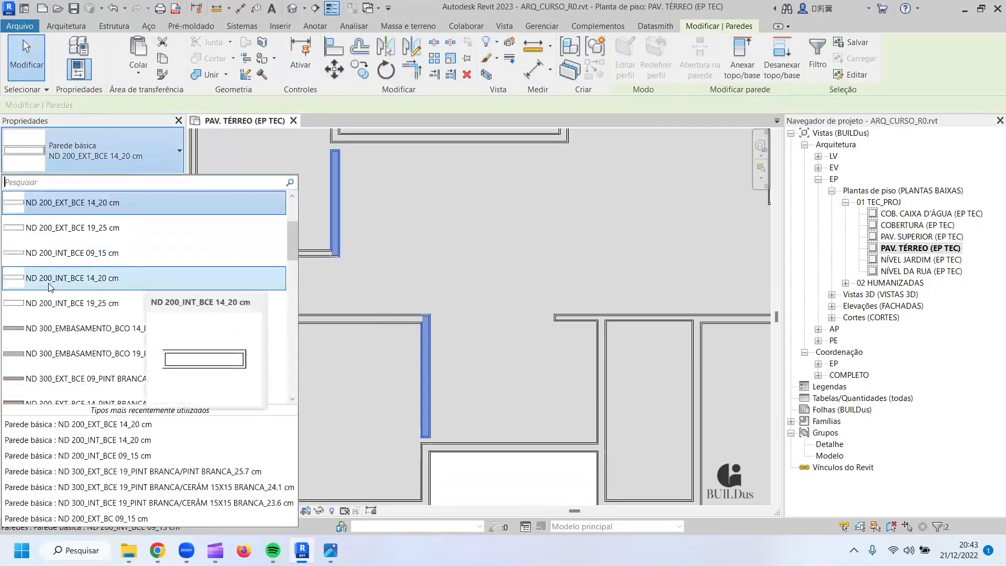
left_click(92, 283)
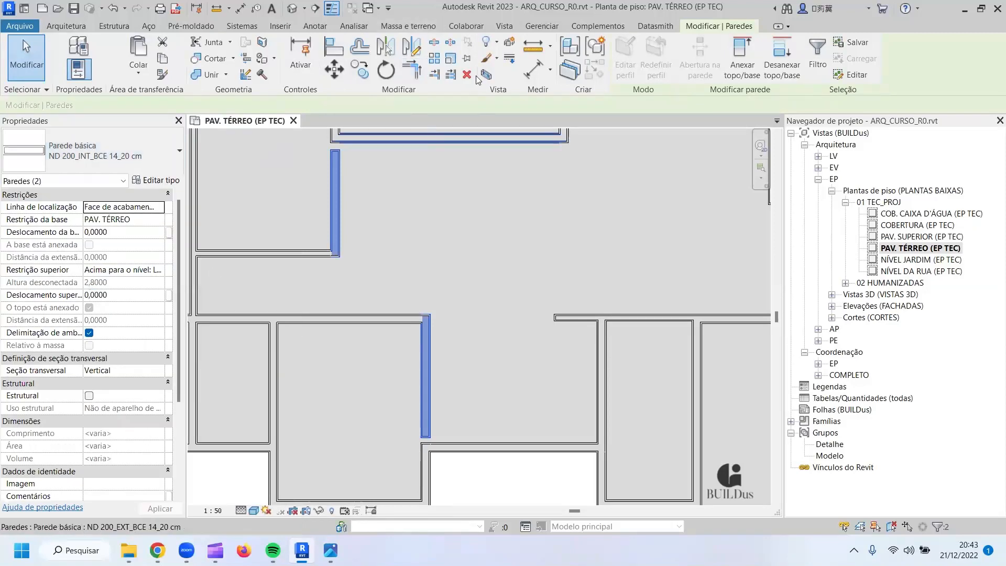
Extend both interior wall segments to the adjoining exterior walls with Trim/Extend Single Element.
left_click(412, 75)
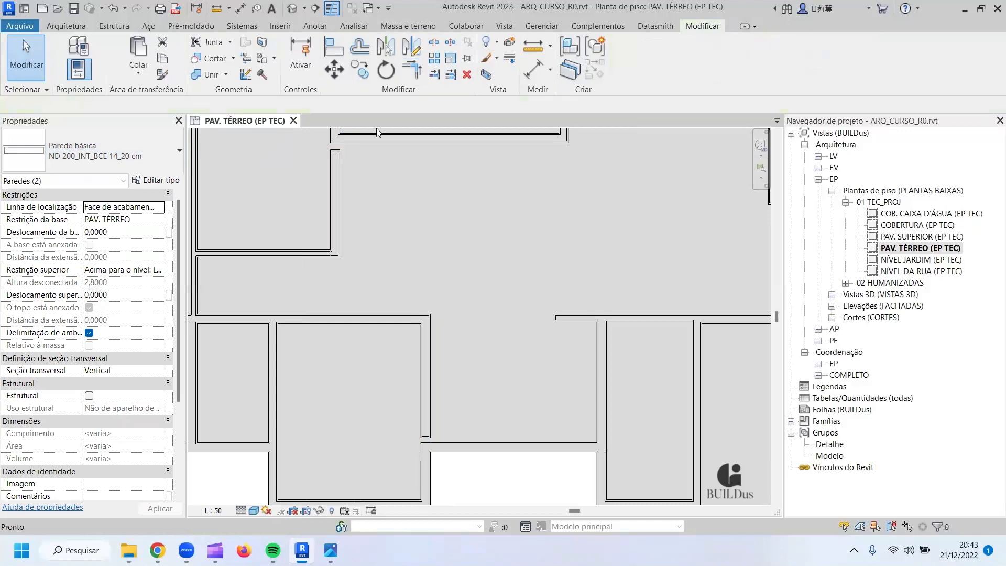
left_click(434, 76)
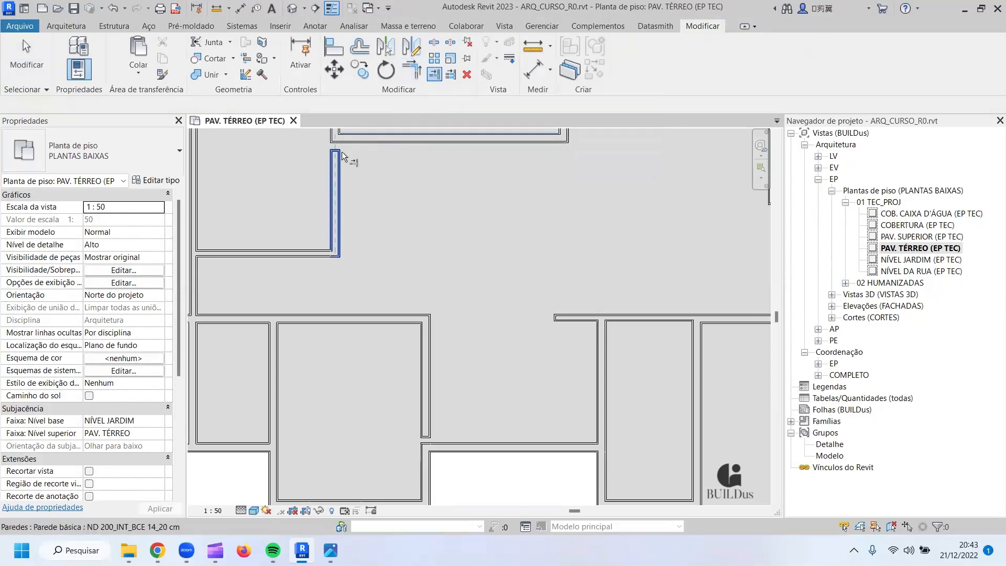
left_click(450, 443)
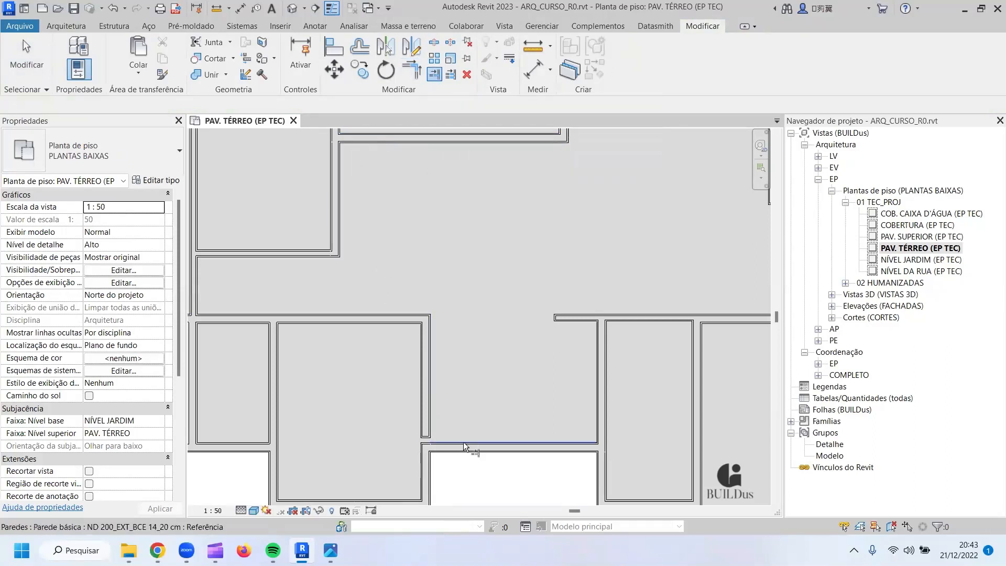
left_click(425, 417)
key("Escape")
Examine the junction where the lower extended interior wall meets the exterior walls.
scroll(439, 450, "up", 4)
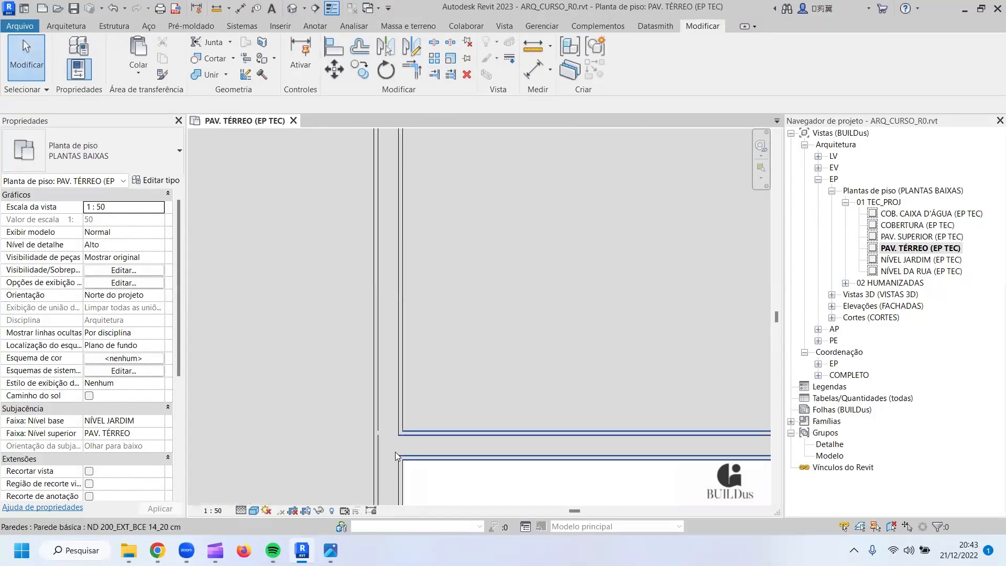
scroll(377, 430, "up", 4)
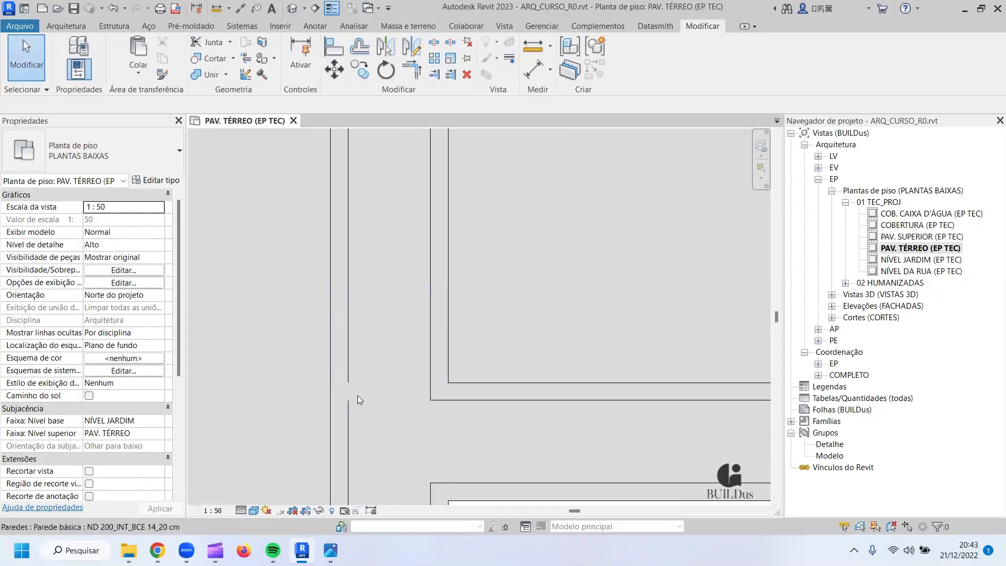
scroll(357, 396, "down", 3)
middle_click_drag(441, 424, 428, 301)
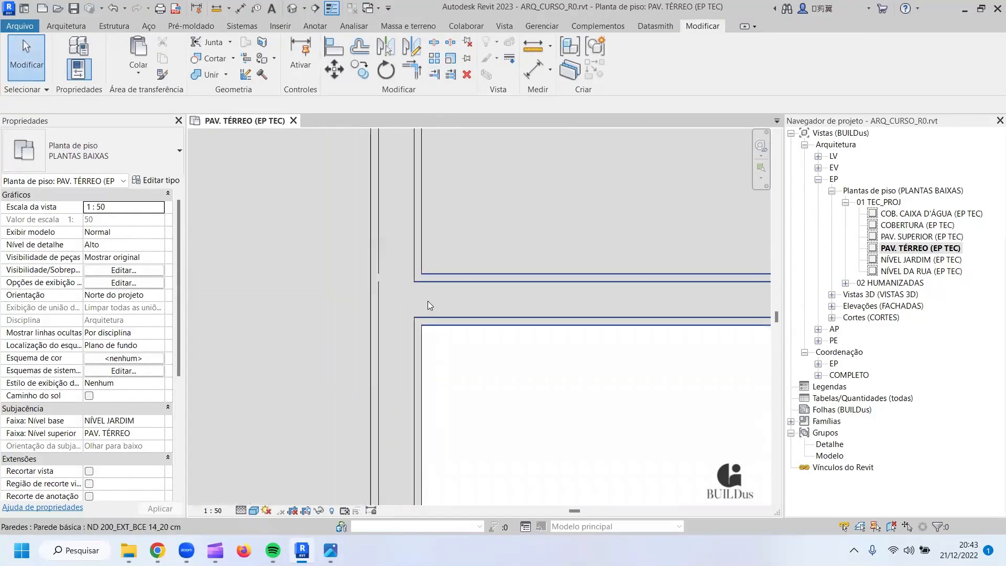
left_click(428, 301)
key("Escape")
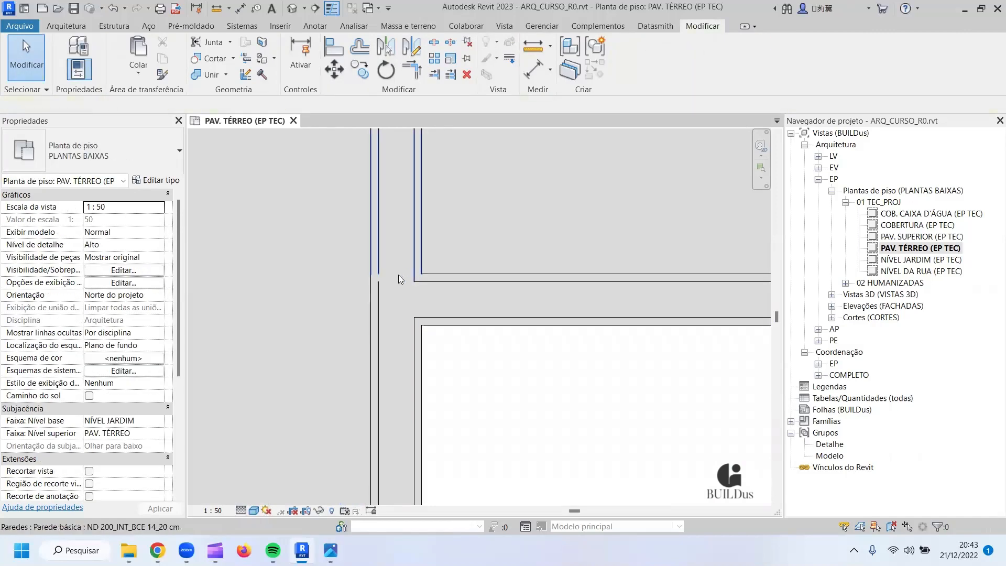
left_click(391, 235)
scroll(370, 278, "down", 4)
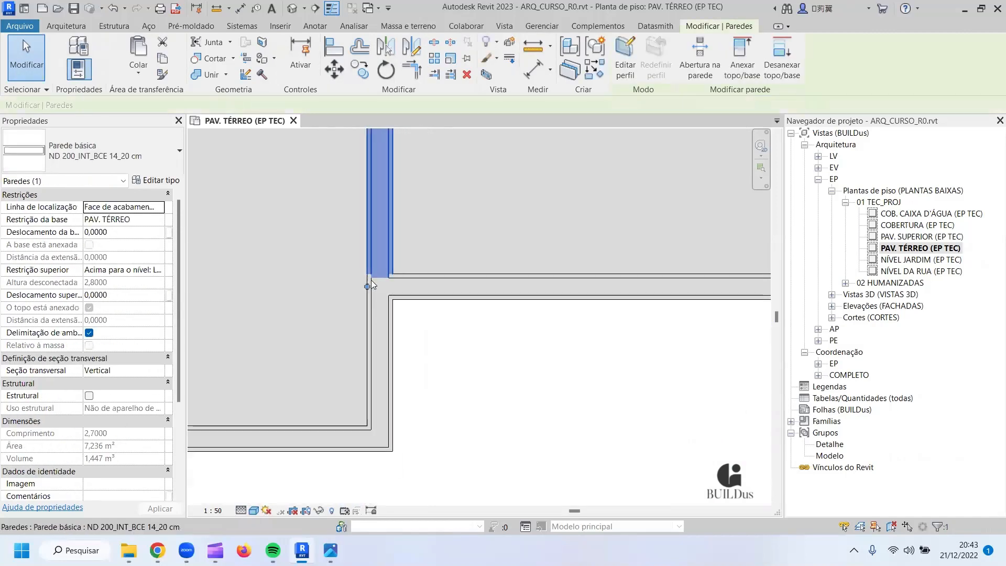
key("Escape")
Change every ND 200_EXT_BCE 14_20 cm wall visible in the view to type ND 300_EXT_BCE 14_PINT BRANCA/PINT BRANCA_20.7 cm, removing the conflicting constraints.
middle_click_drag(350, 253, 572, 378)
scroll(492, 309, "down", 3)
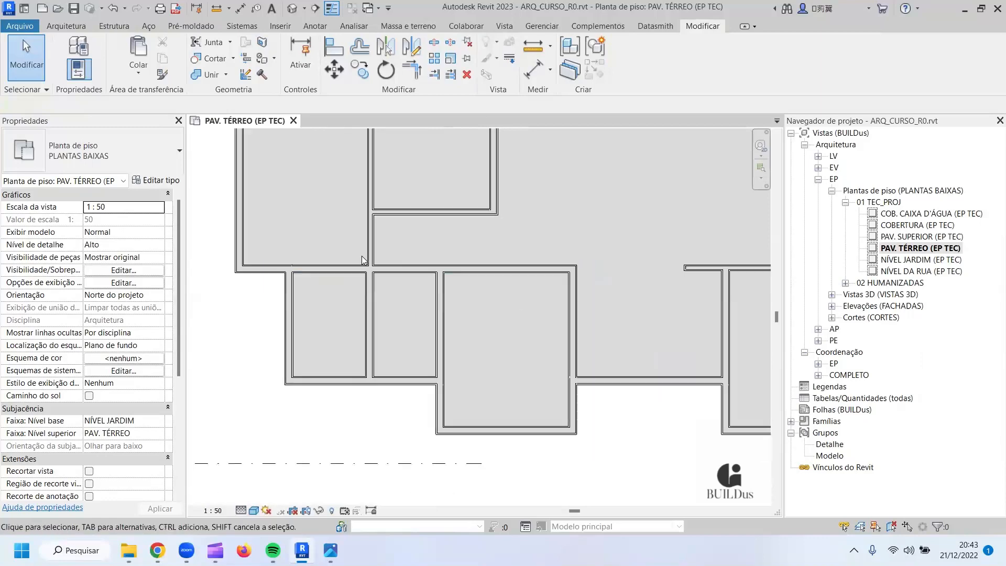
middle_click_drag(366, 337, 362, 474)
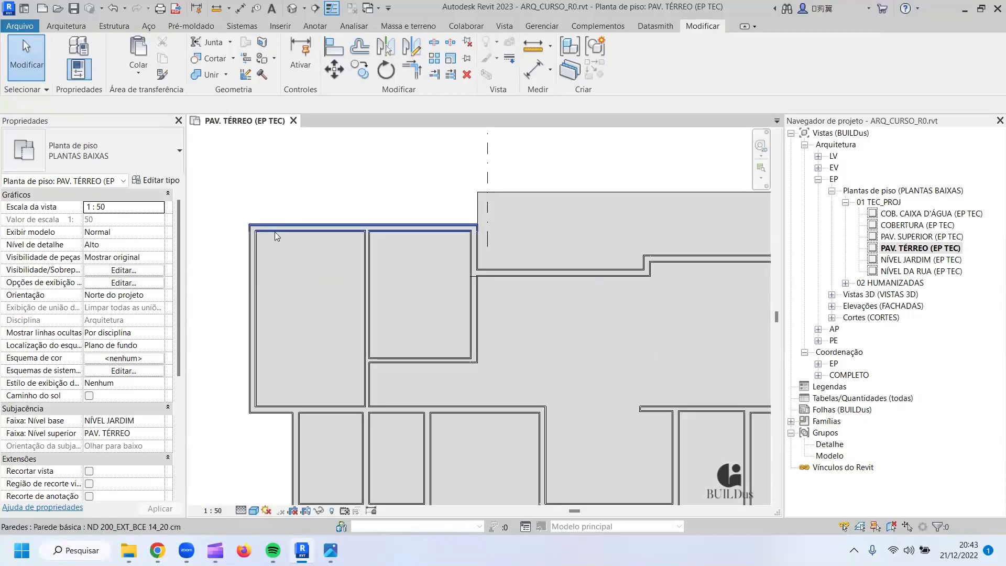
left_click(275, 231)
right_click(277, 236)
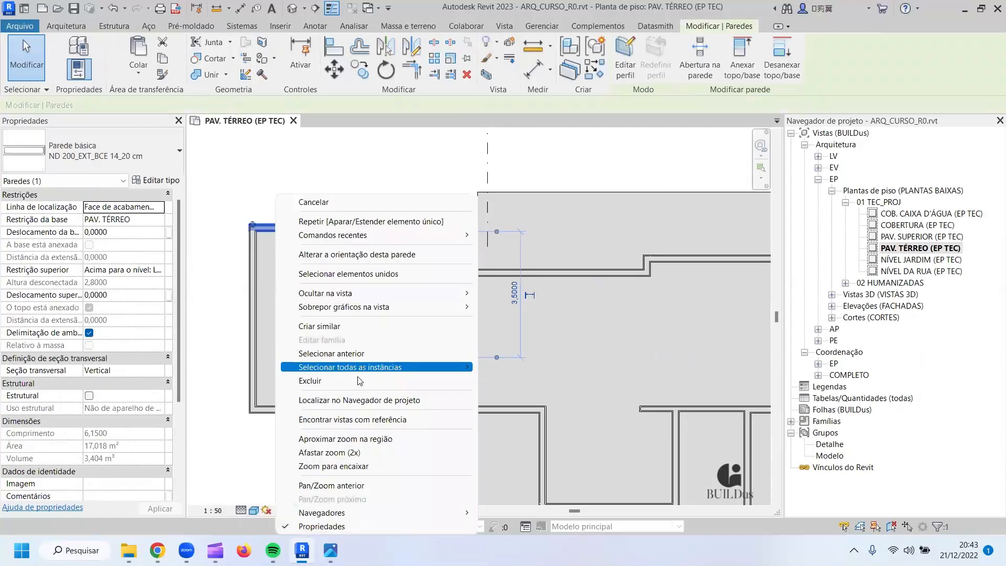
mouse_move(354, 369)
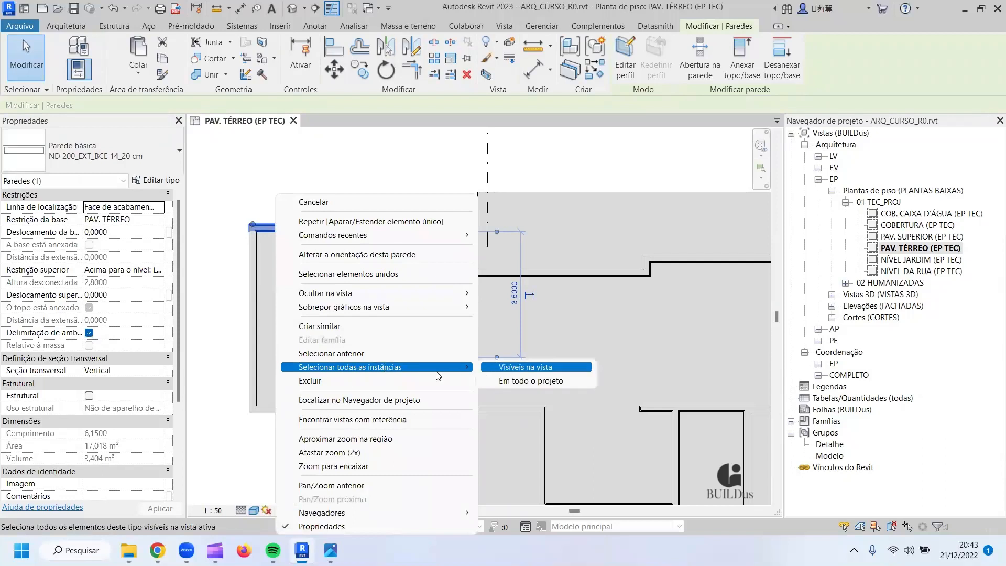
left_click(523, 367)
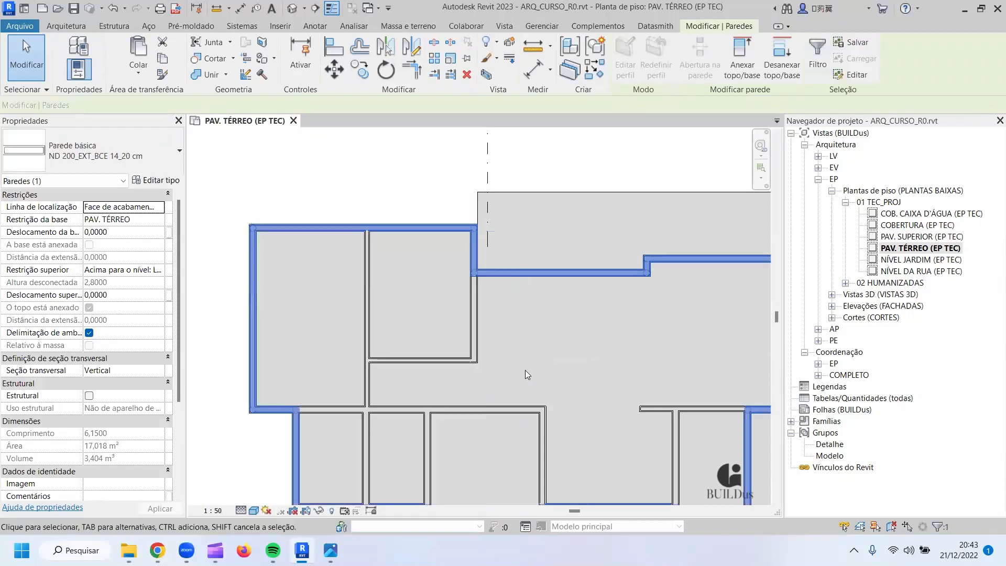
scroll(586, 361, "down", 3)
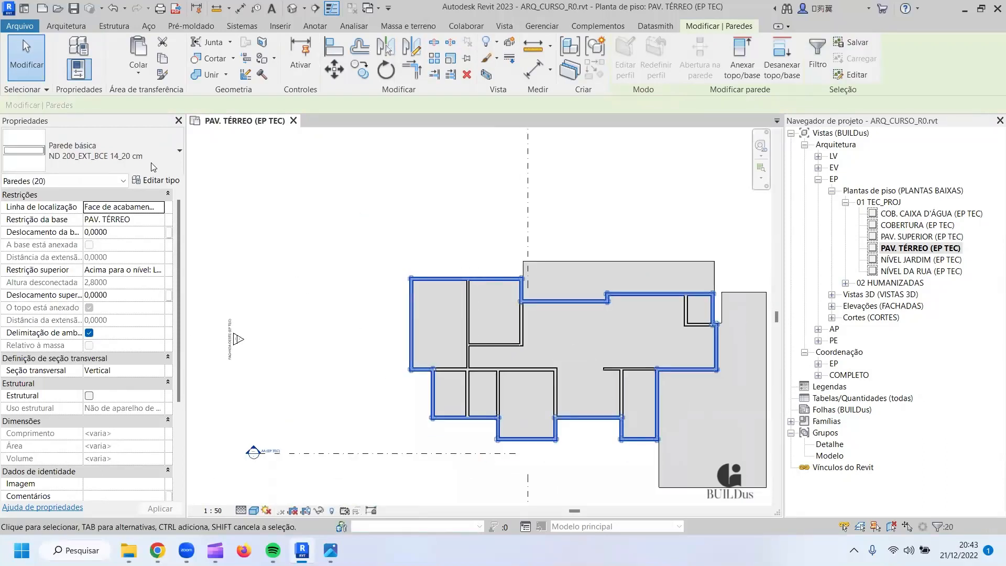
left_click(148, 157)
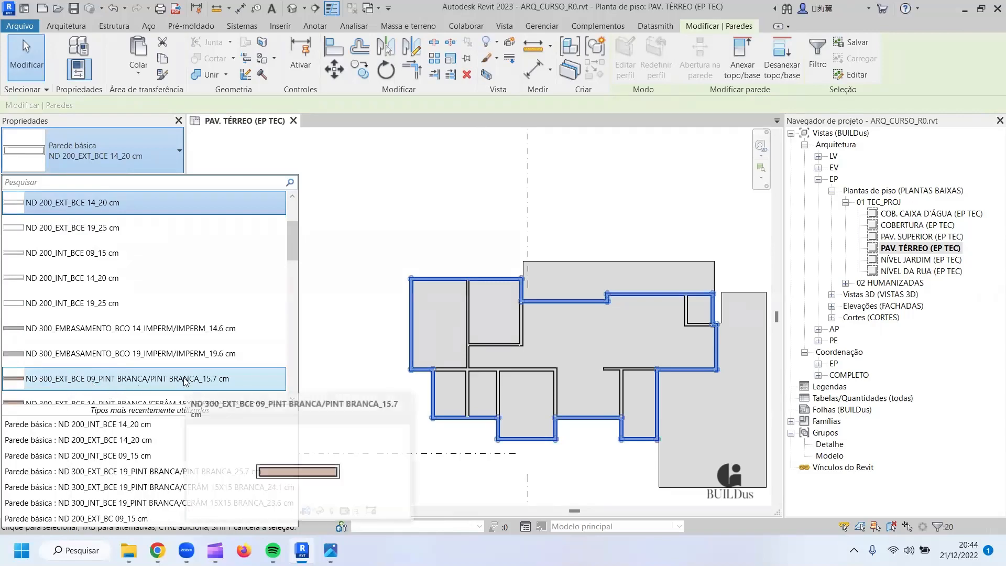
scroll(194, 322, "down", 1)
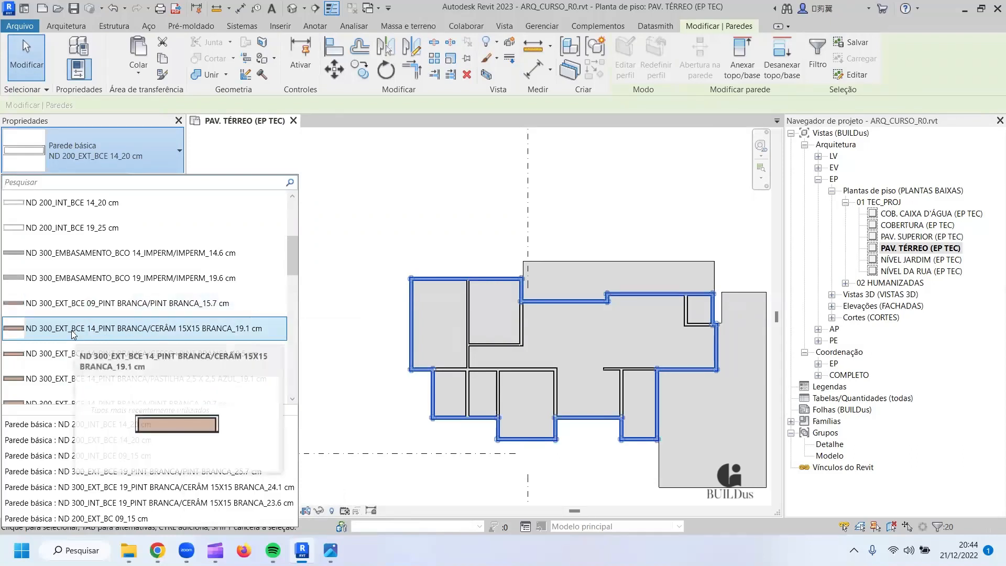
scroll(220, 314, "down", 1)
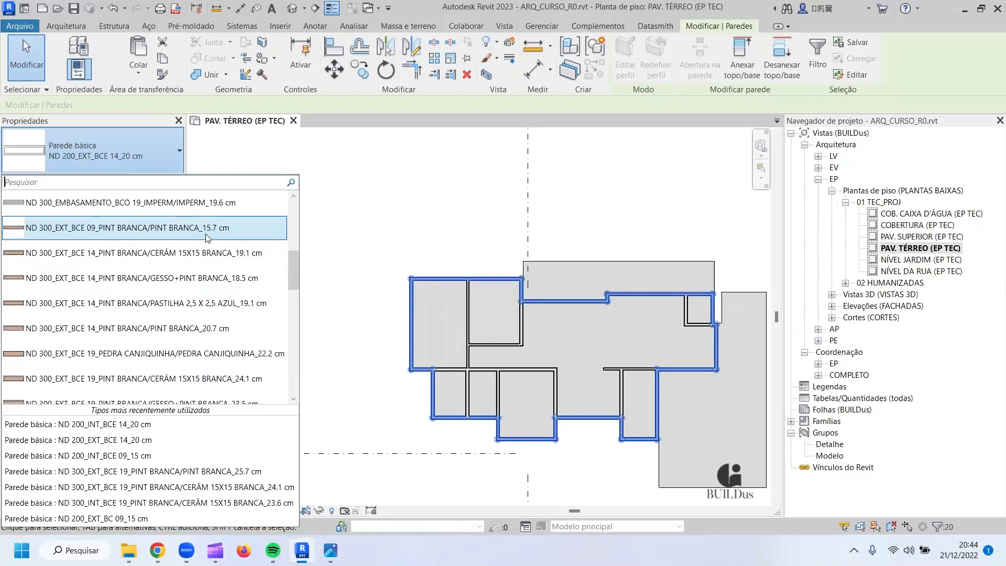
scroll(207, 238, "down", 1)
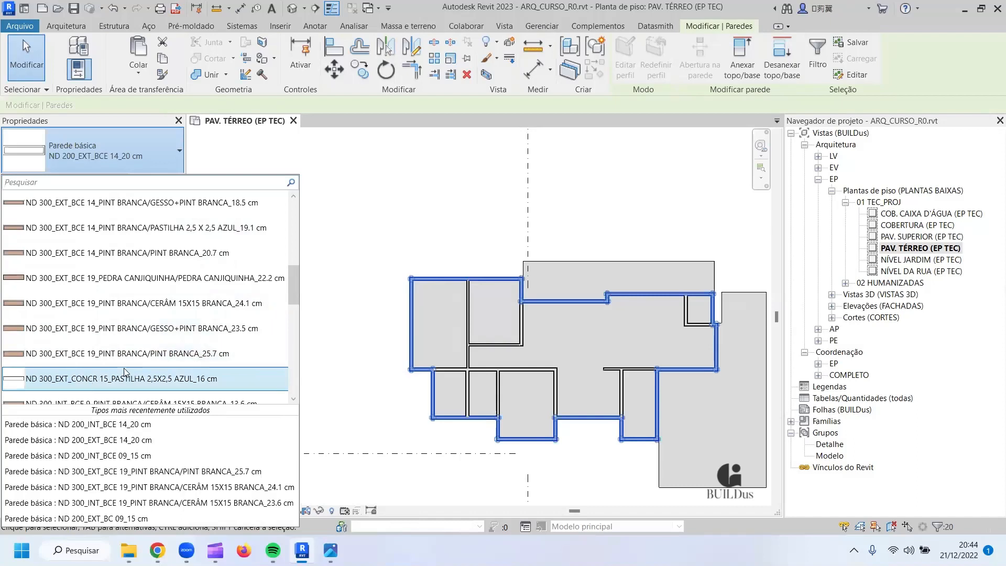
mouse_move(88, 358)
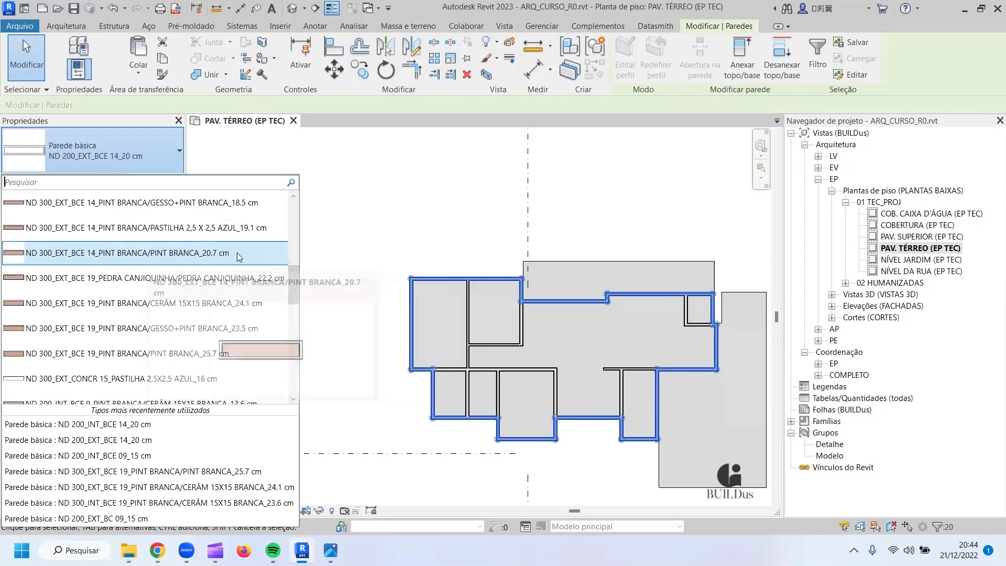
left_click(202, 257)
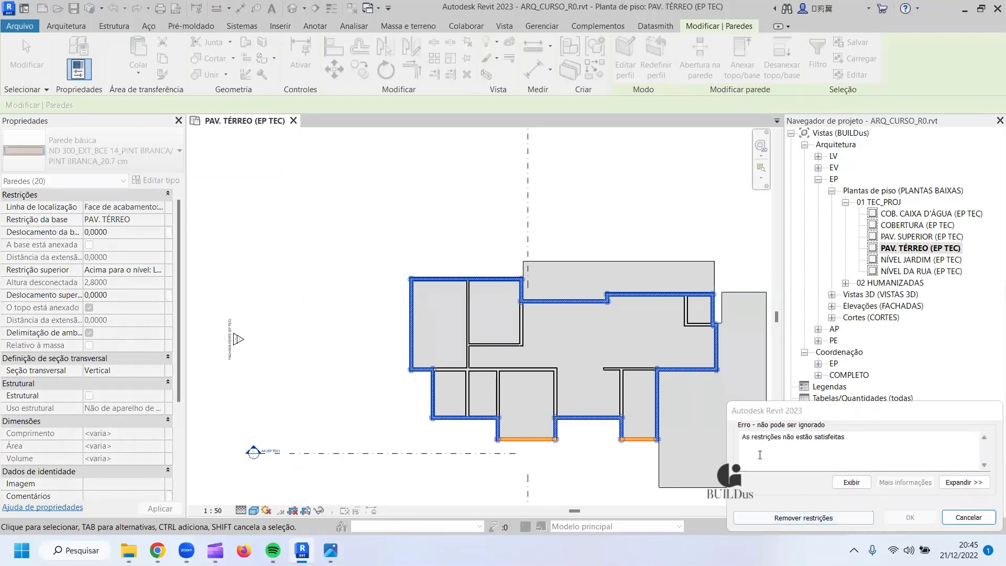
left_click(804, 517)
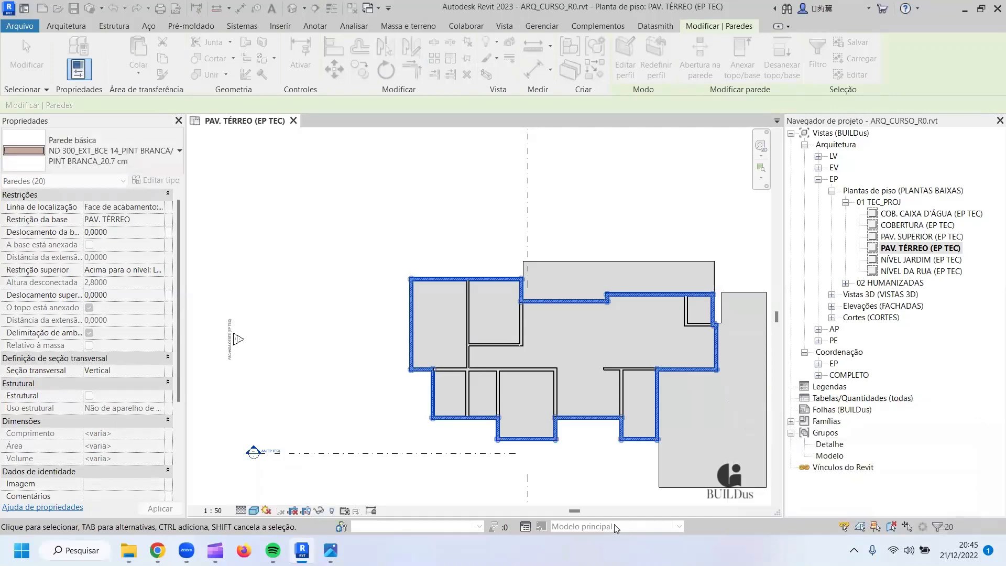
Open the layer structure of the exterior wall type ND 300_EXT_BCE 14_PINT BRANCA/PINT BRANCA_20.7 cm from the far-left vertical wall.
scroll(621, 466, "up", 4)
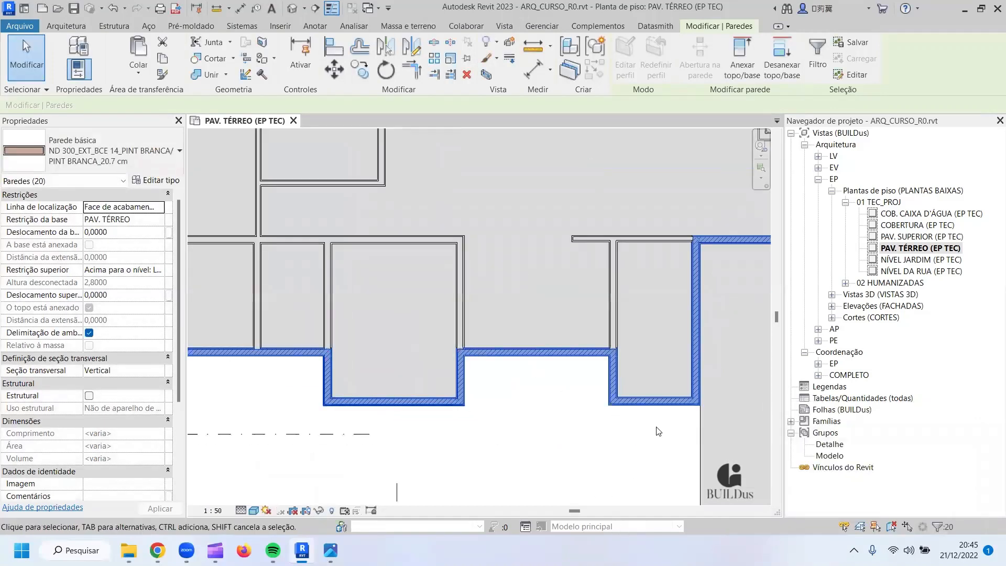
left_click(481, 429)
scroll(524, 398, "up", 3)
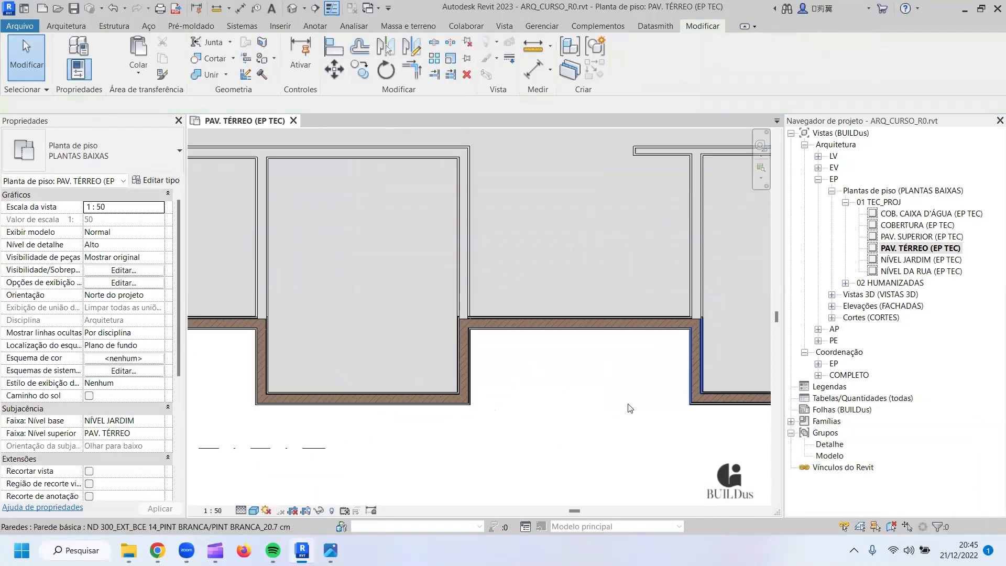
scroll(418, 395, "down", 5)
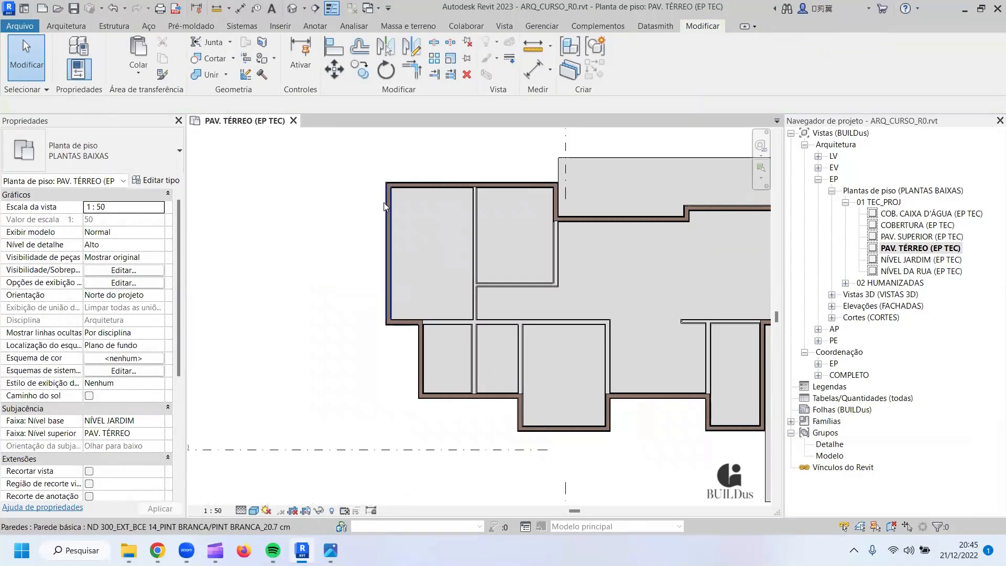
left_click(384, 206)
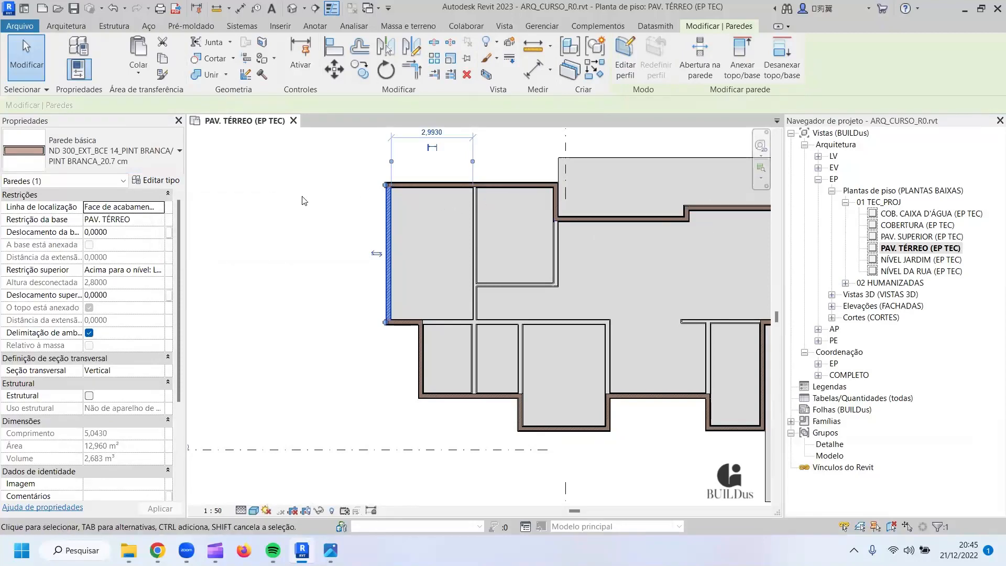
left_click(181, 183)
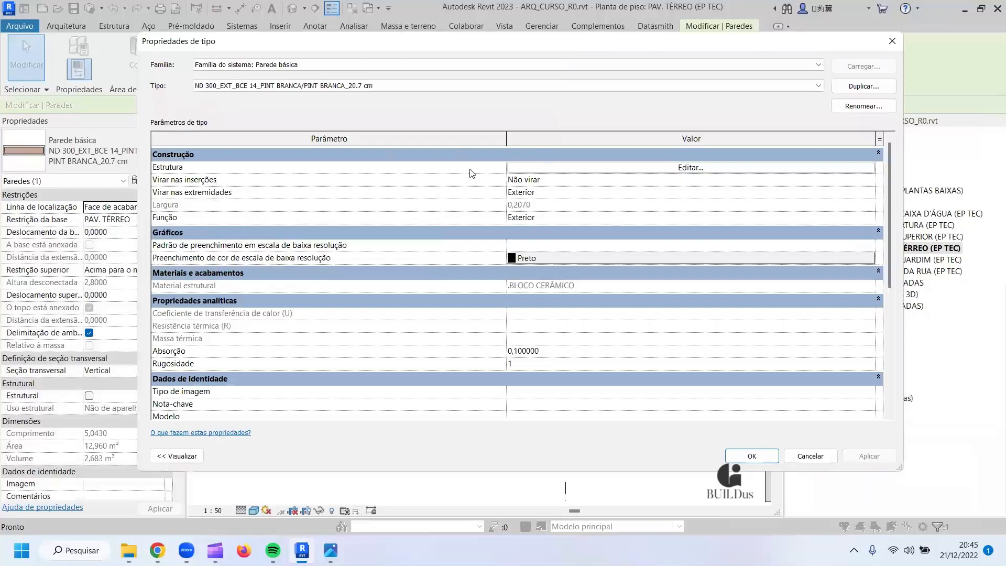
left_click(583, 168)
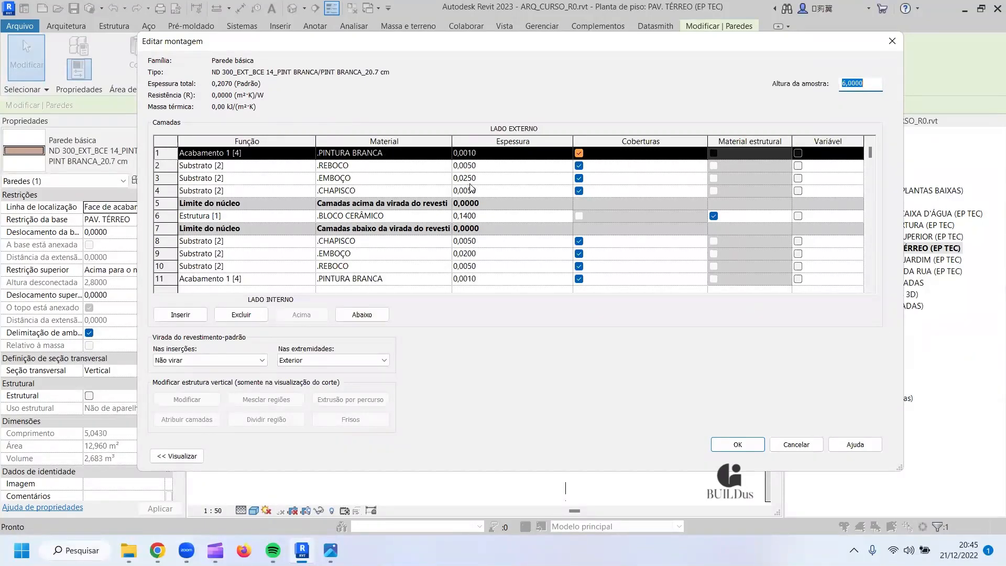
Set the thickness of both .CHAPISCO layers, exterior and interior, to 0,0040, keeping the exterior .REBOCO layer at 0,0050.
left_click(472, 166)
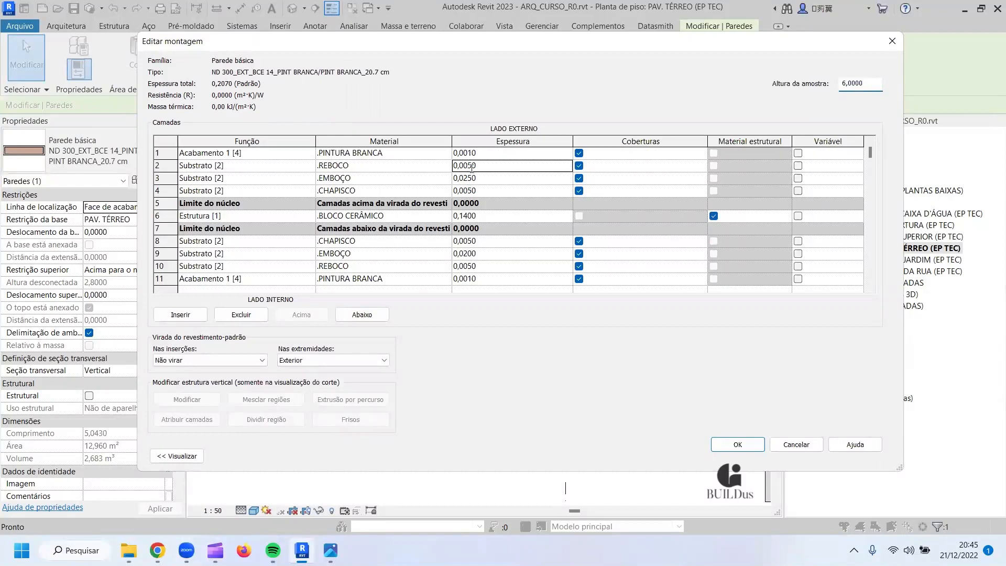
left_click(472, 166)
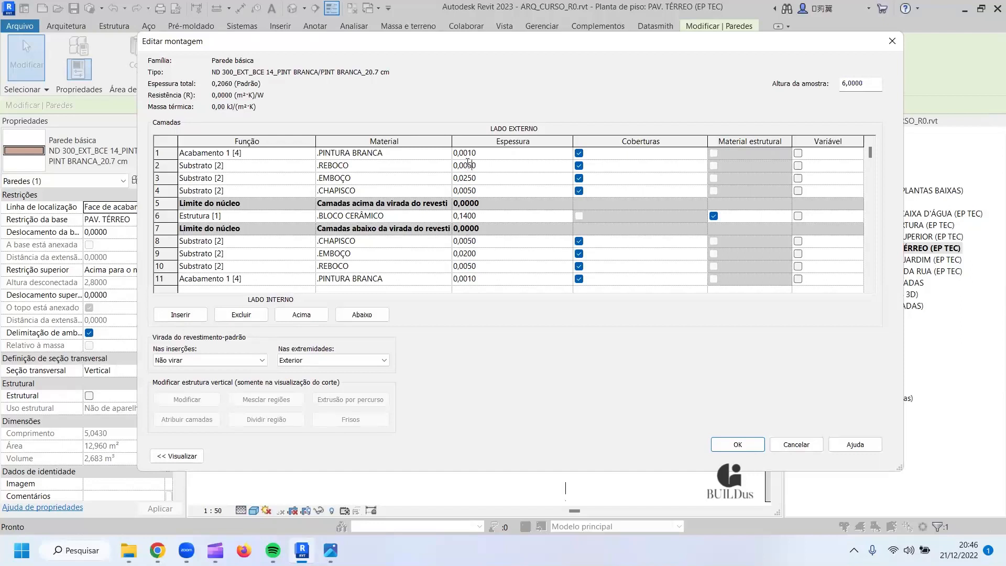
left_click(471, 190)
left_click(472, 242)
left_click(512, 280)
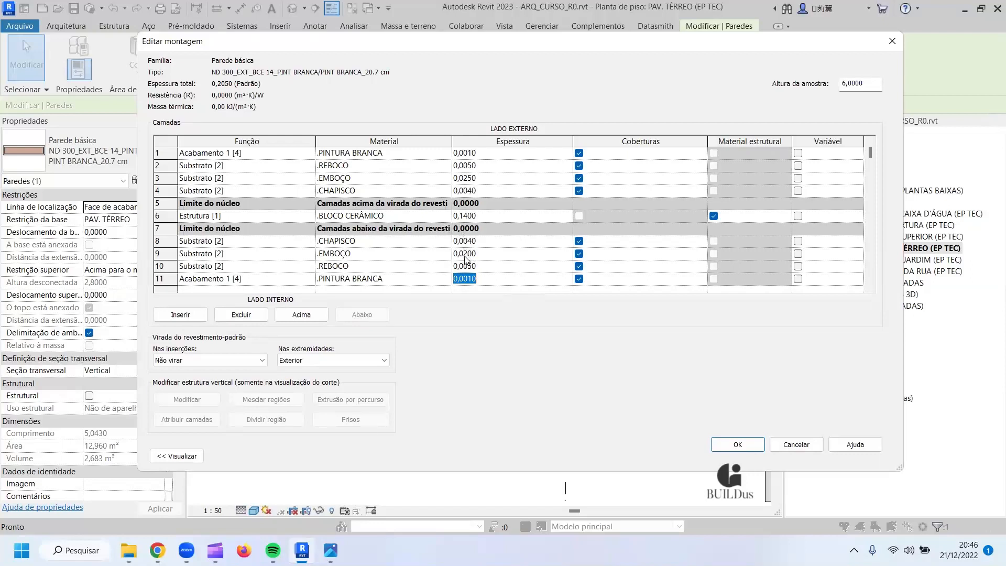
Set the thickness of the exterior-side .EMBOÇO layer to 0,0200.
left_click(464, 255)
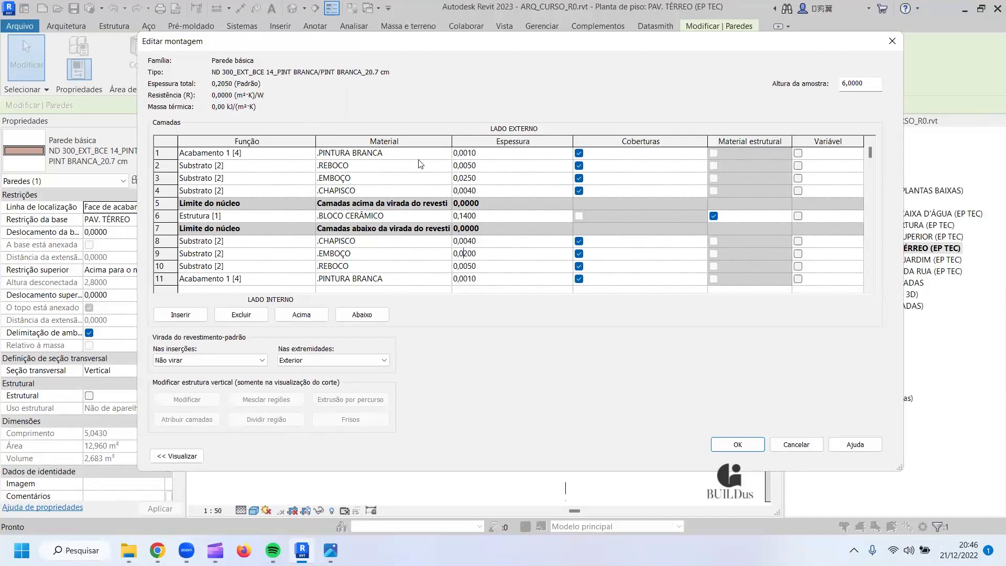
left_click(469, 181)
left_click(469, 179)
key("Delete")
left_click(509, 252)
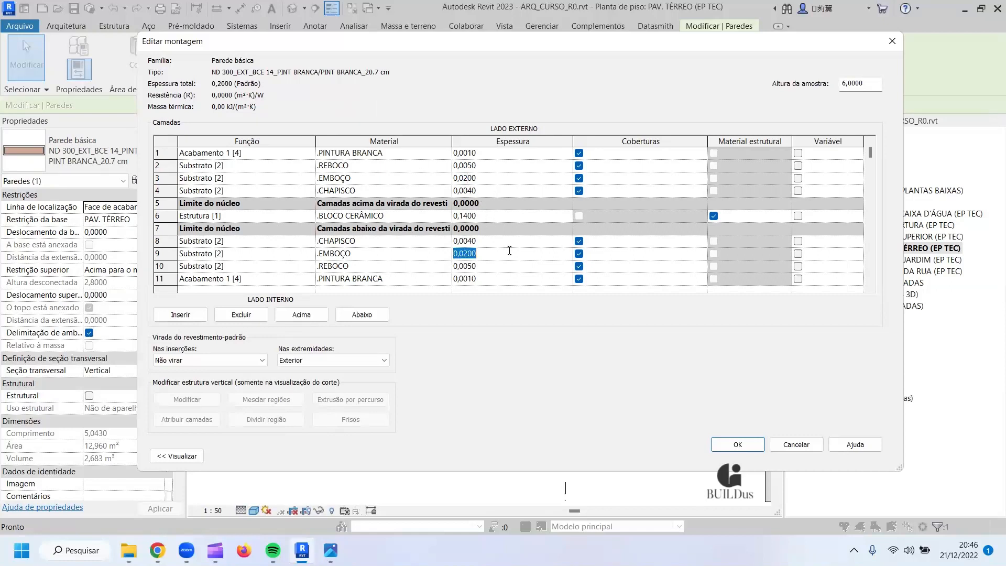
Try a thickness of 0,0250 for the exterior-side .EMBOÇO layer and return it to 0,0200.
left_click(481, 179)
type("25")
left_click(473, 266)
left_click(477, 174)
left_click(476, 169)
left_click(476, 178)
left_click_drag(476, 178, 467, 188)
type("00")
key("Return")
Review the function options and material definition of the outermost layer, keeping Acabamento 1 [4] and .PINTURA BRANCA.
left_click(244, 152)
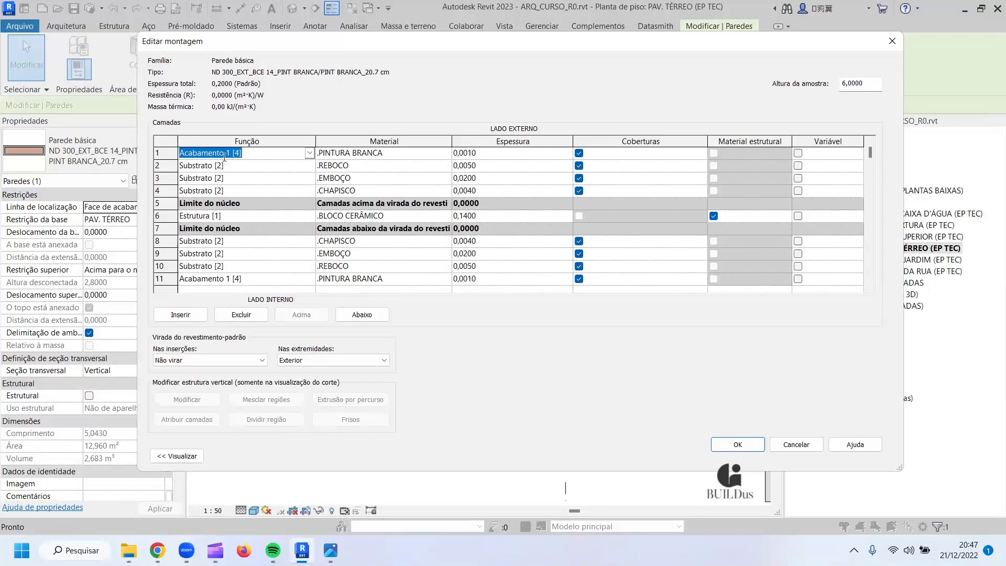
left_click(309, 153)
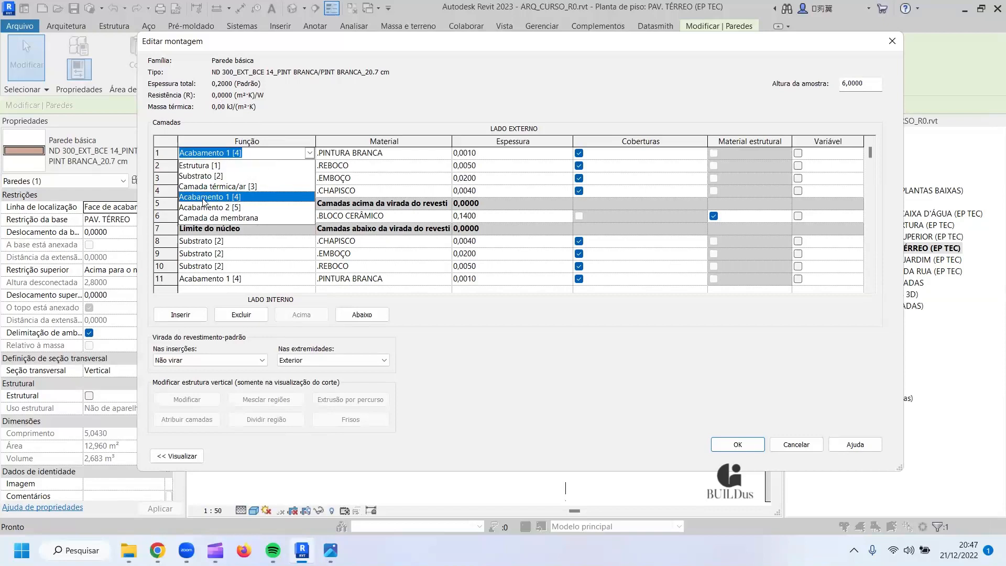
left_click(247, 201)
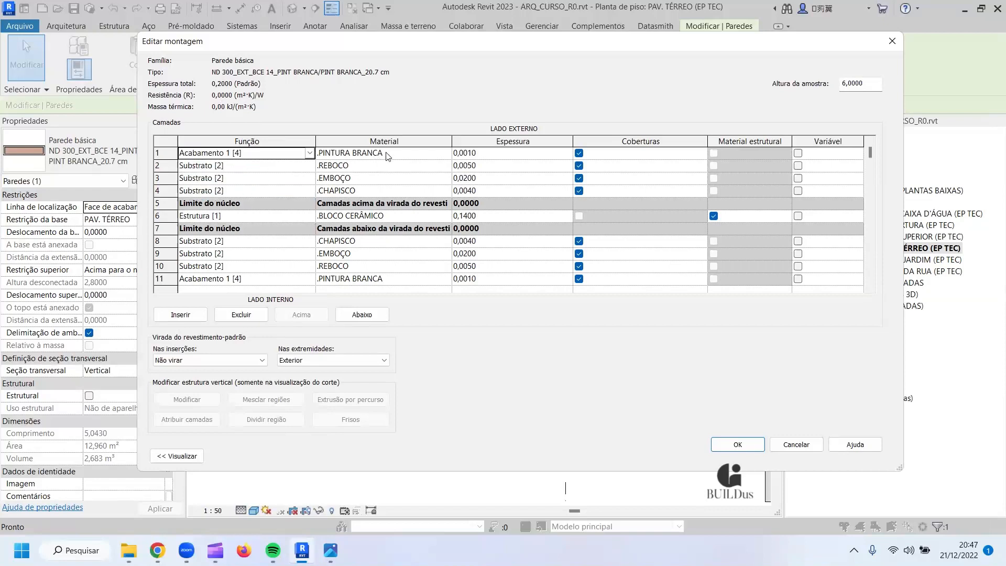
left_click(416, 155)
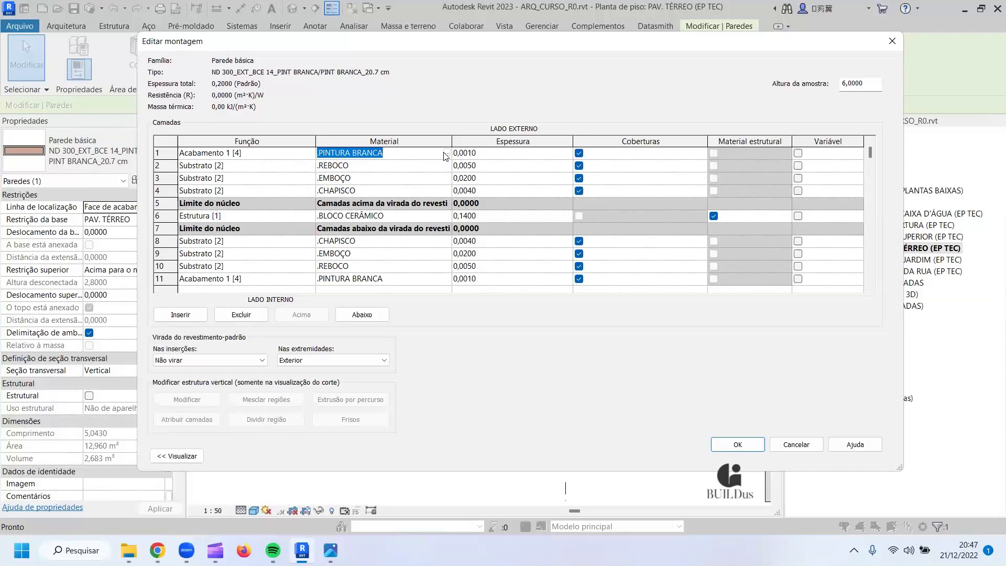
left_click(446, 152)
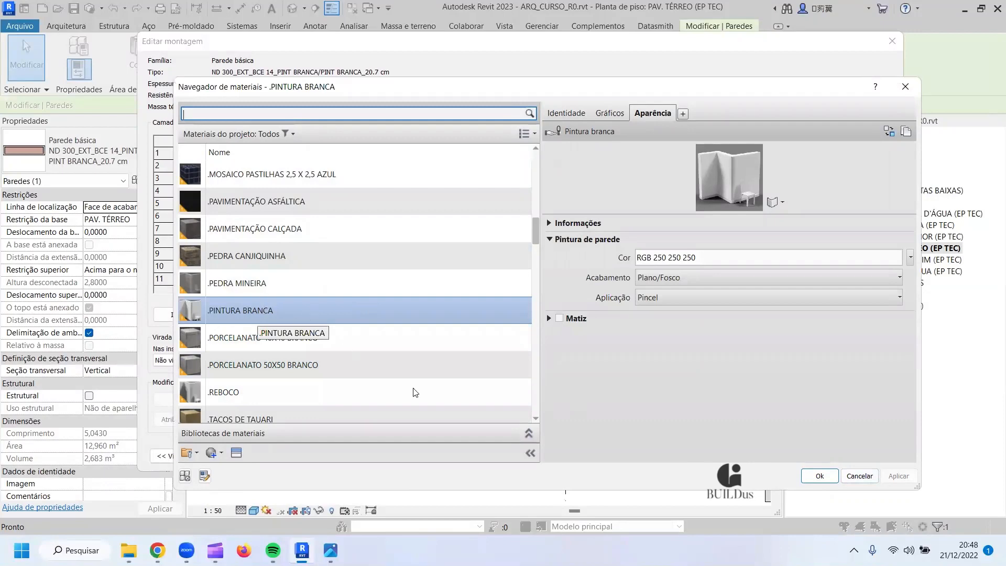
scroll(411, 391, "down", 1)
left_click(819, 475)
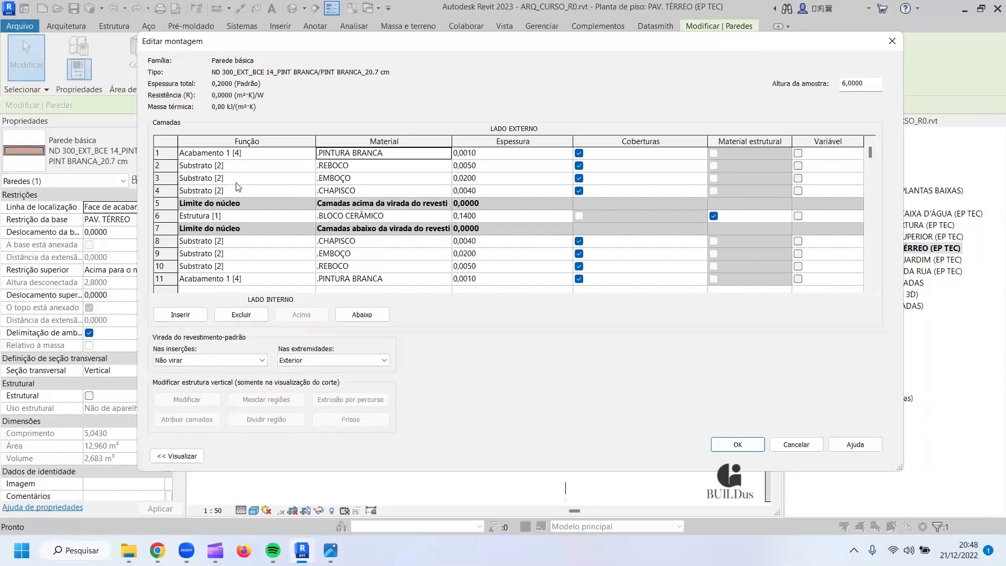
Show the wall assembly preview and examine the finish, substrate and core layers on both sides of the block.
left_click(176, 456)
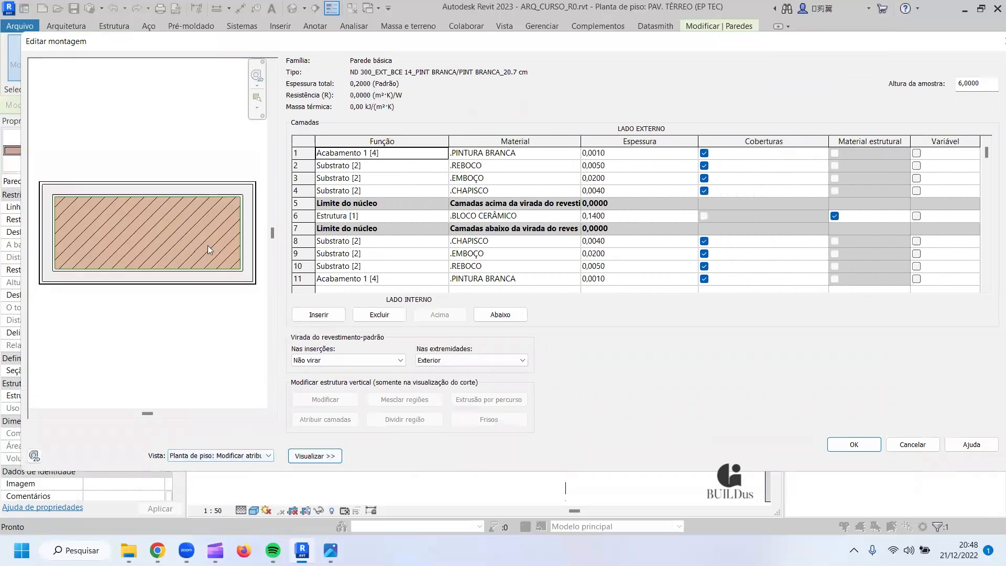
left_click(399, 153)
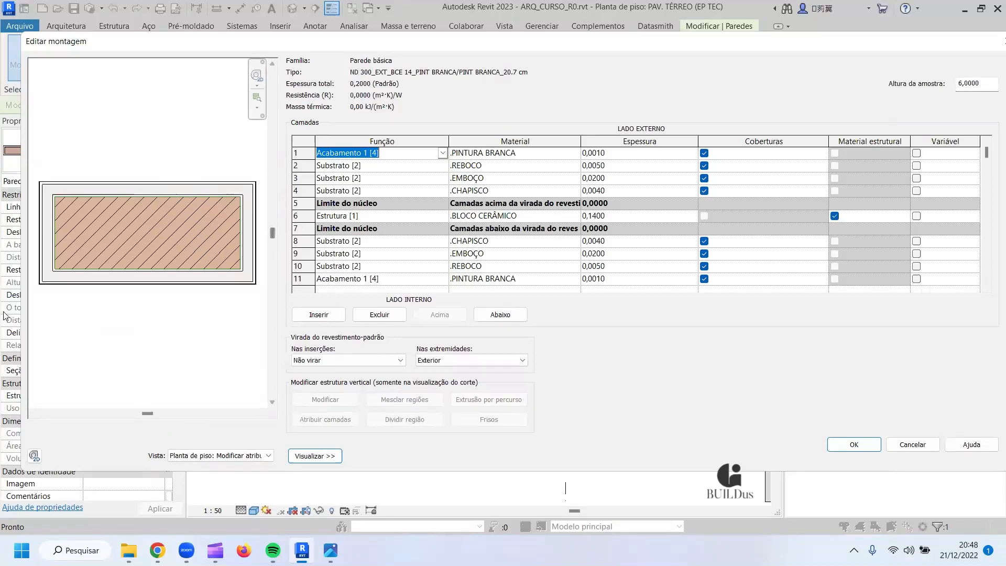
left_click_drag(20, 299, 0, 313)
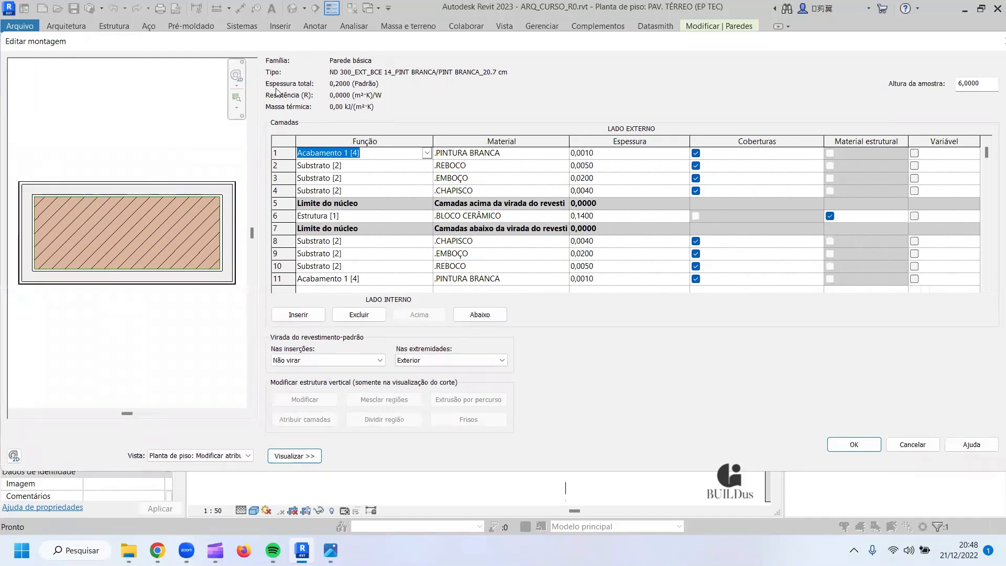
left_click(210, 208)
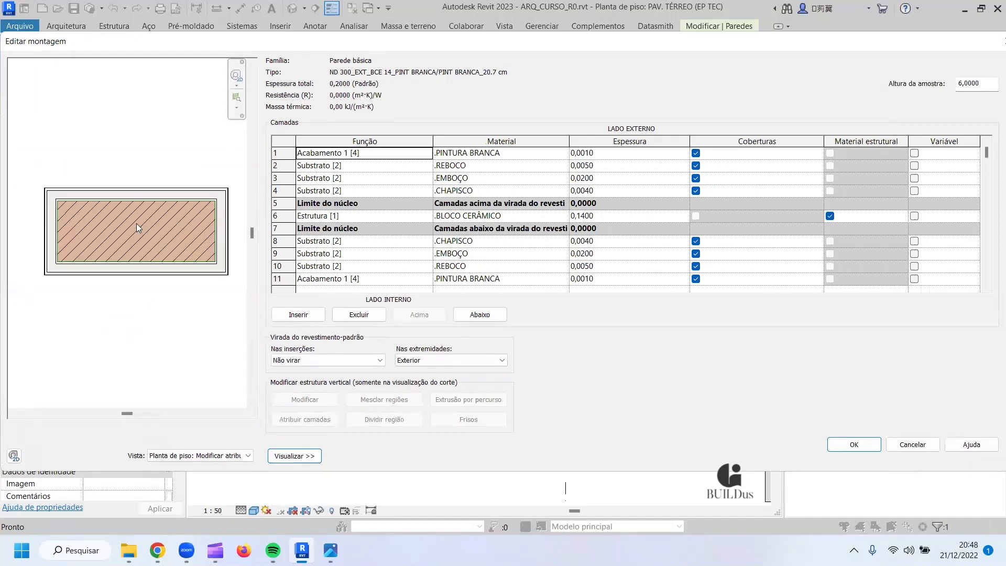
scroll(131, 246, "up", 3)
scroll(131, 245, "up", 3)
middle_click_drag(106, 139, 108, 272)
scroll(109, 213, "up", 4)
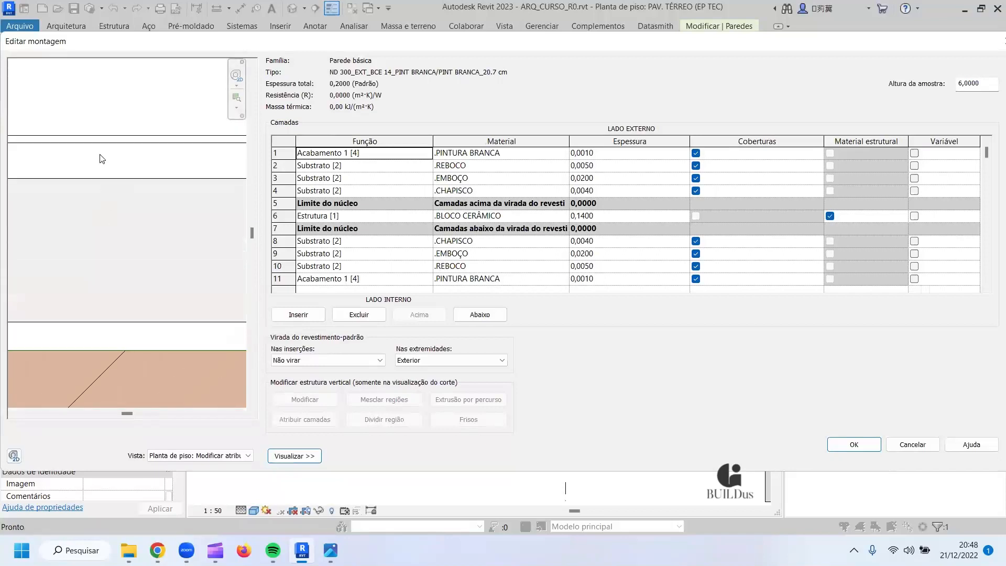
scroll(107, 190, "down", 4)
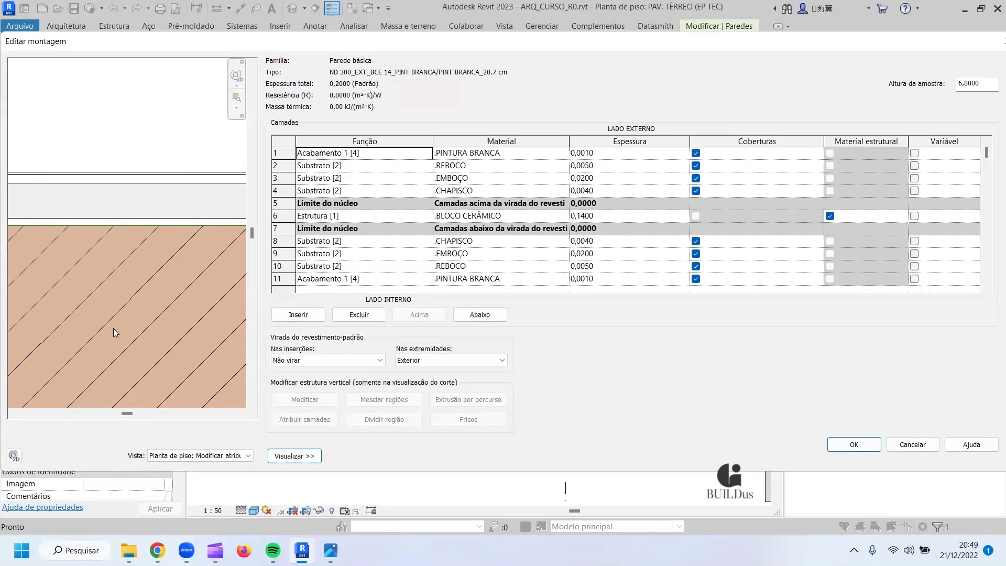
scroll(103, 280, "down", 5)
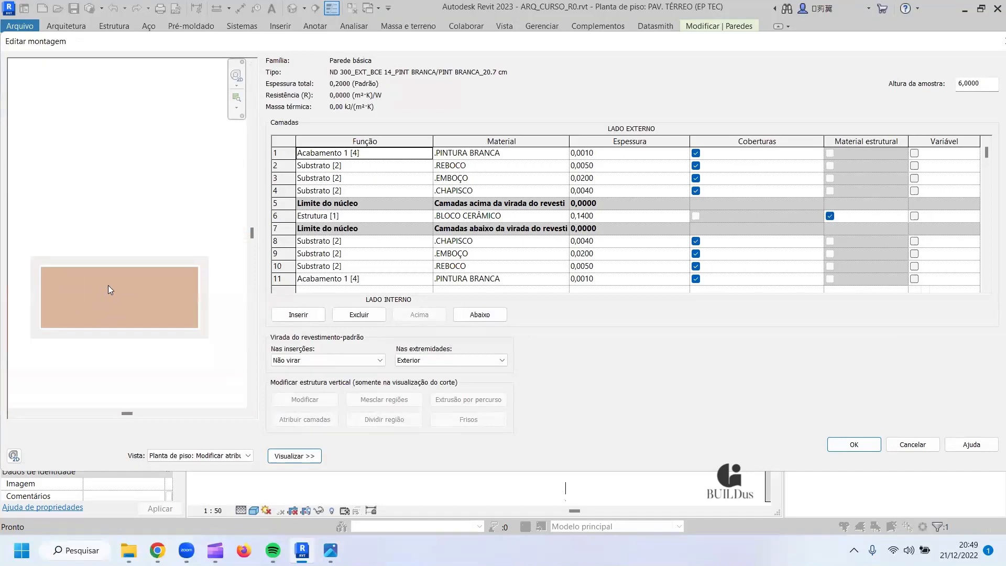
scroll(110, 339, "up", 5)
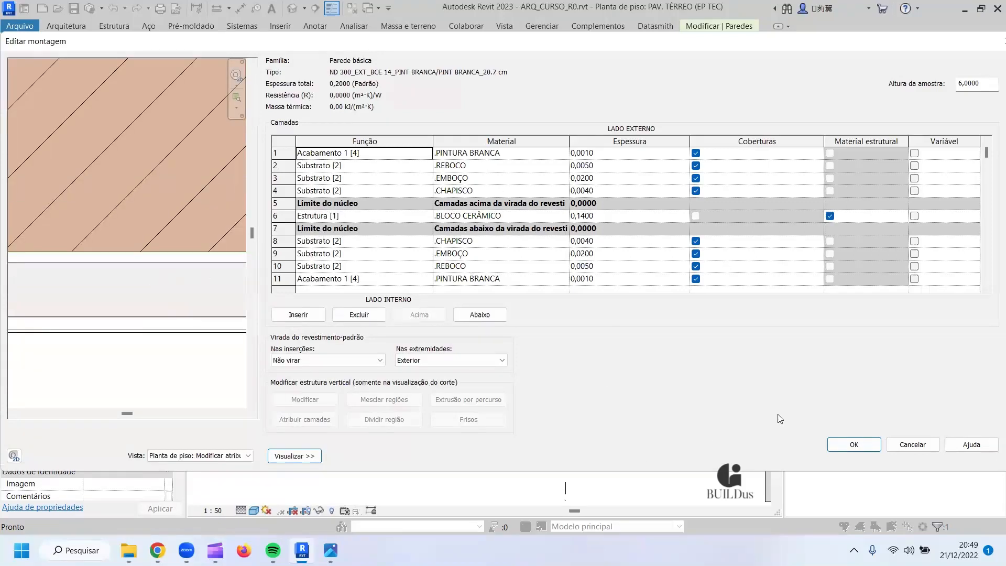
Apply the edited wall structure, unjoining the elements that cannot stay joined, and accept the type properties.
left_click(839, 447)
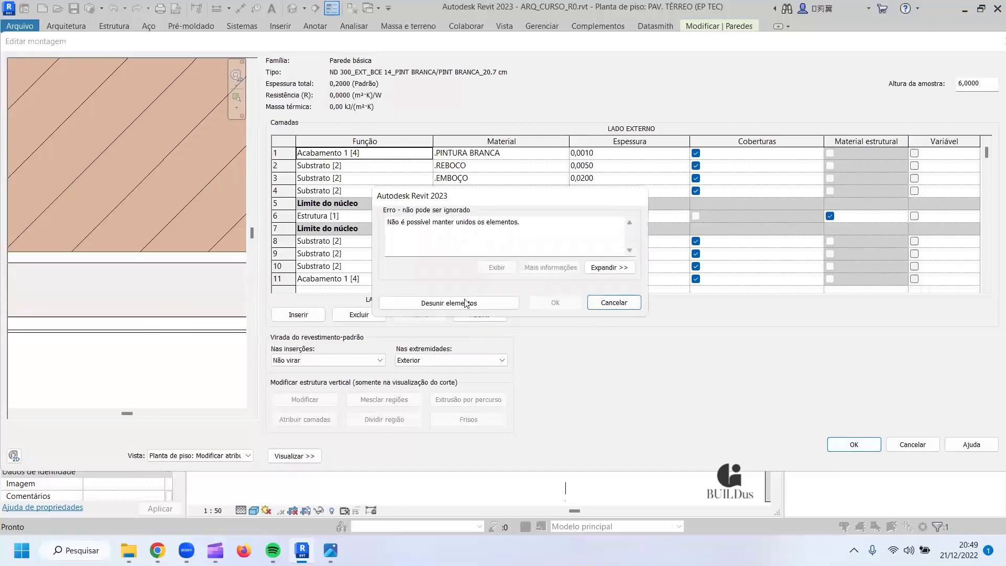
left_click(449, 303)
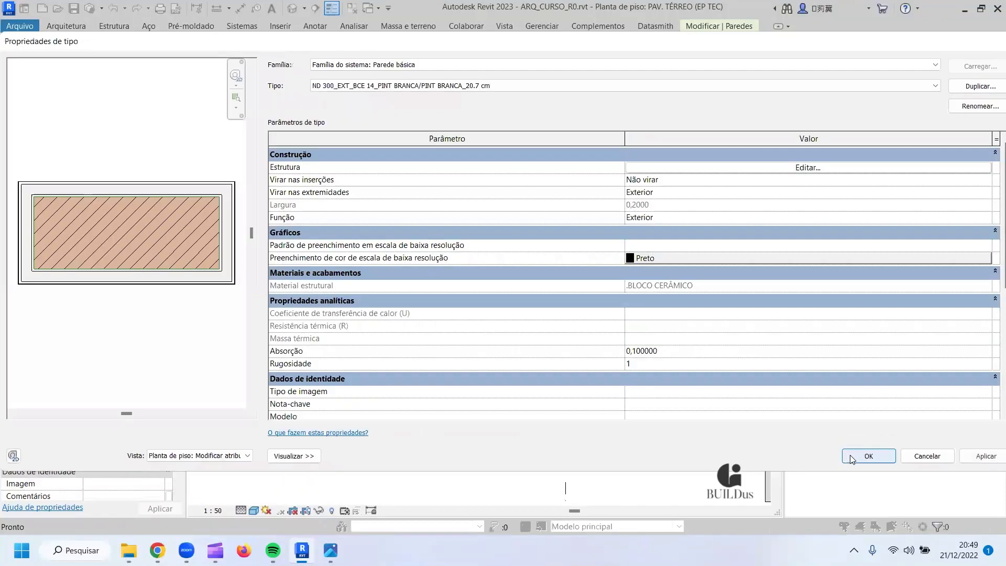
left_click(868, 451)
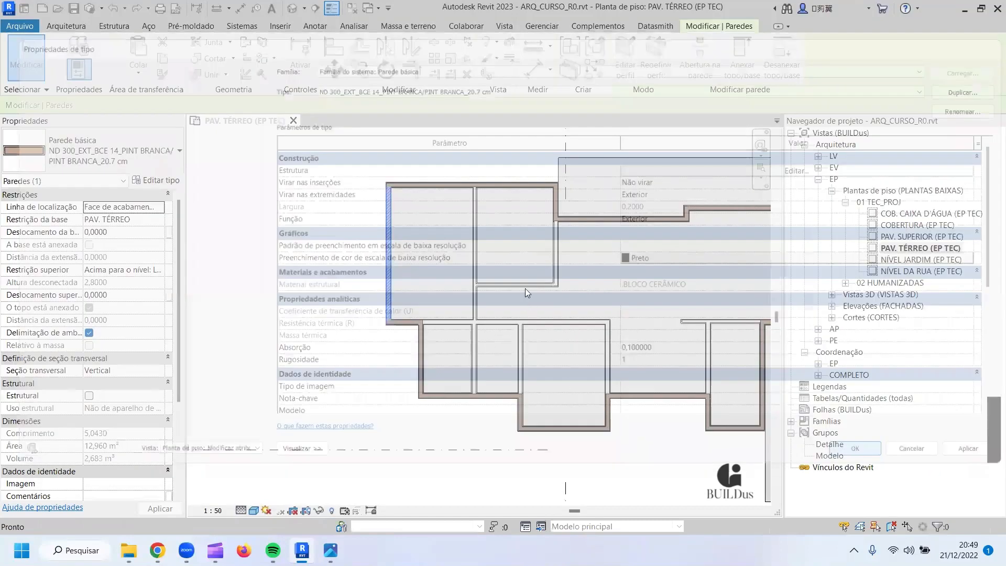
Inspect the corners and interior wall junctions of the updated exterior walls around the whole ground floor plan.
scroll(328, 203, "up", 5)
key("Escape")
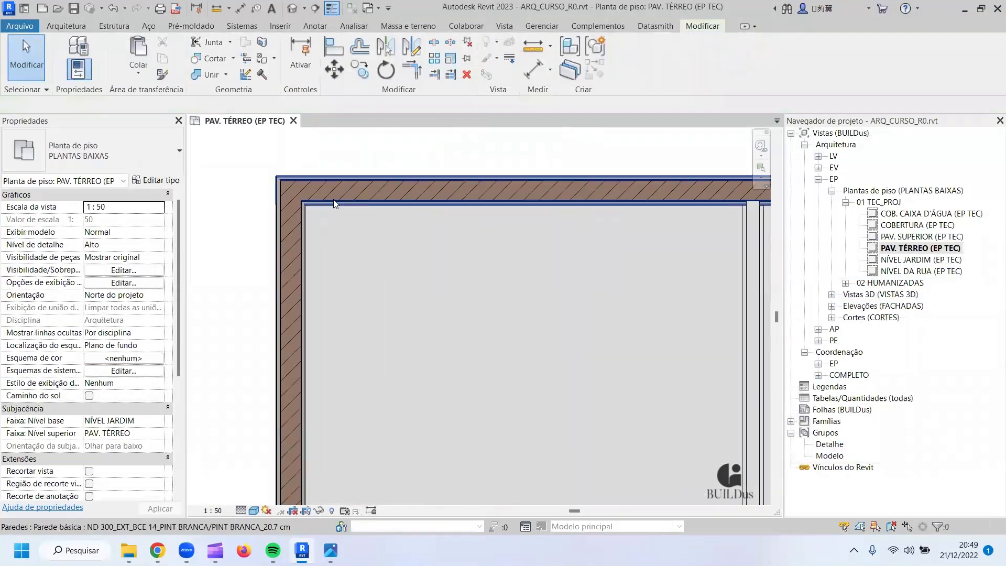
scroll(323, 252, "down", 5)
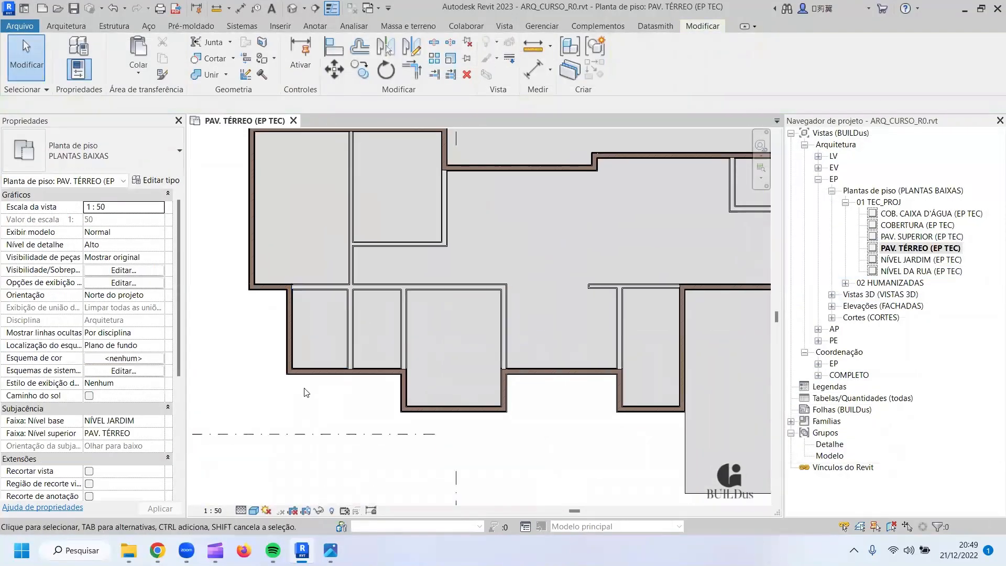
scroll(308, 393, "up", 5)
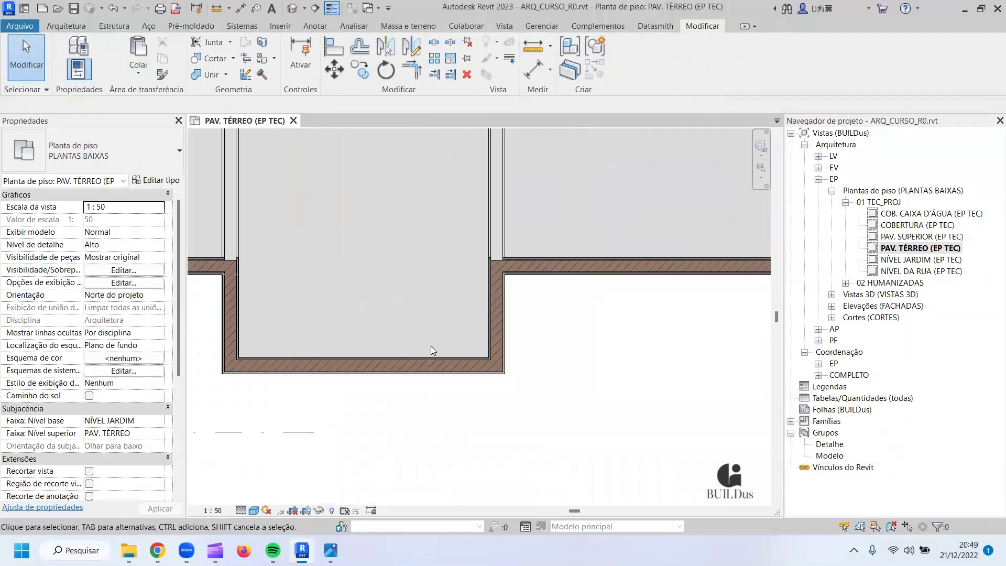
scroll(353, 321, "down", 3)
scroll(440, 315, "up", 3)
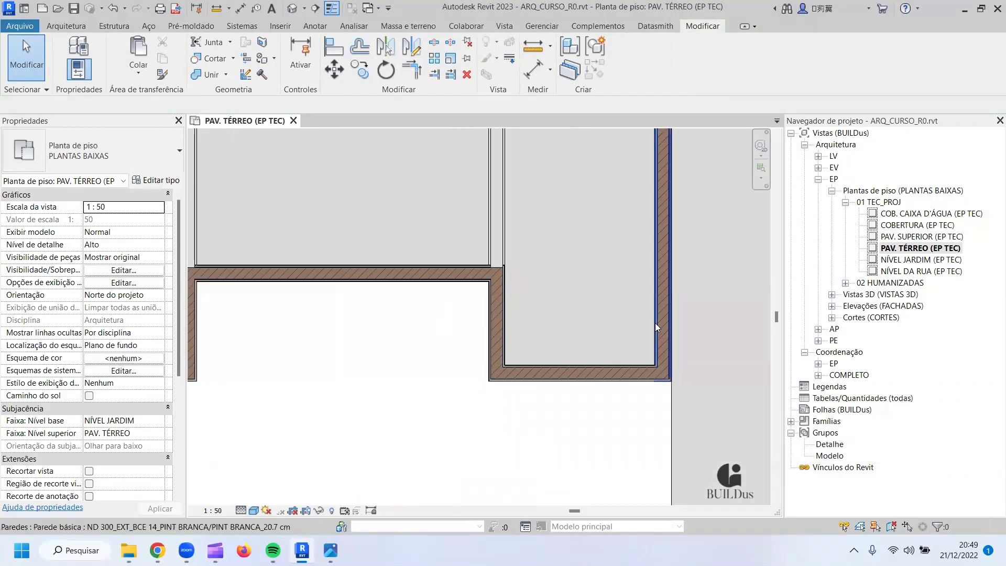
middle_click_drag(656, 326, 521, 455)
scroll(509, 461, "down", 1)
middle_click_drag(567, 296, 365, 370)
middle_click_drag(407, 275, 406, 361)
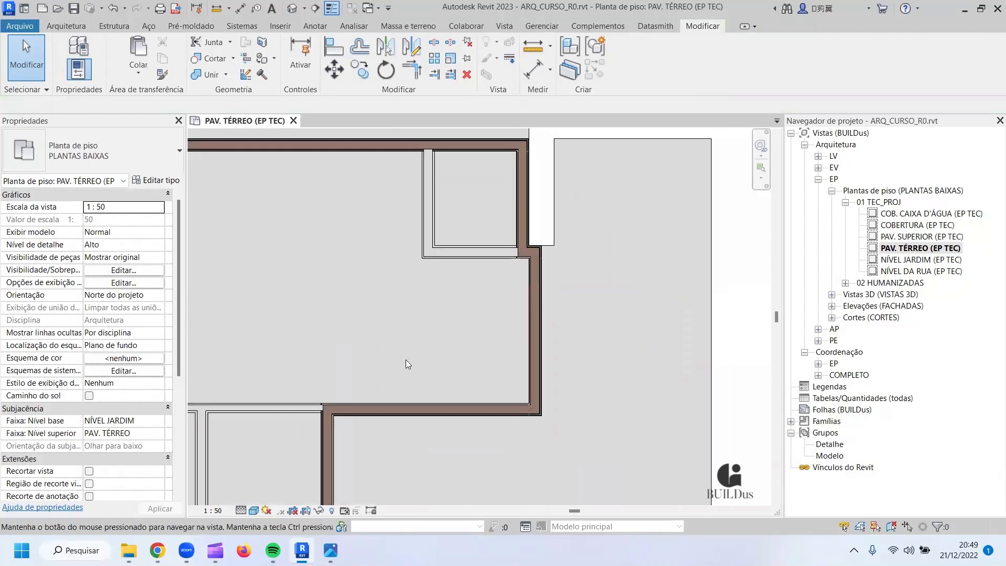
middle_click_drag(477, 204, 539, 325)
middle_click_drag(378, 374, 639, 285)
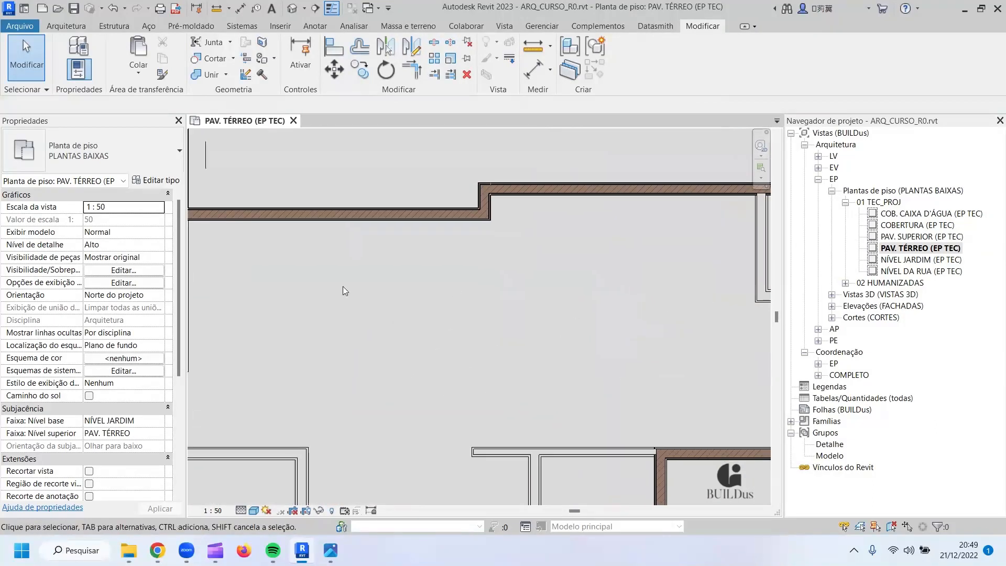
scroll(364, 305, "down", 3)
middle_click_drag(412, 307, 560, 289)
scroll(560, 289, "up", 1)
middle_click_drag(434, 324, 538, 220)
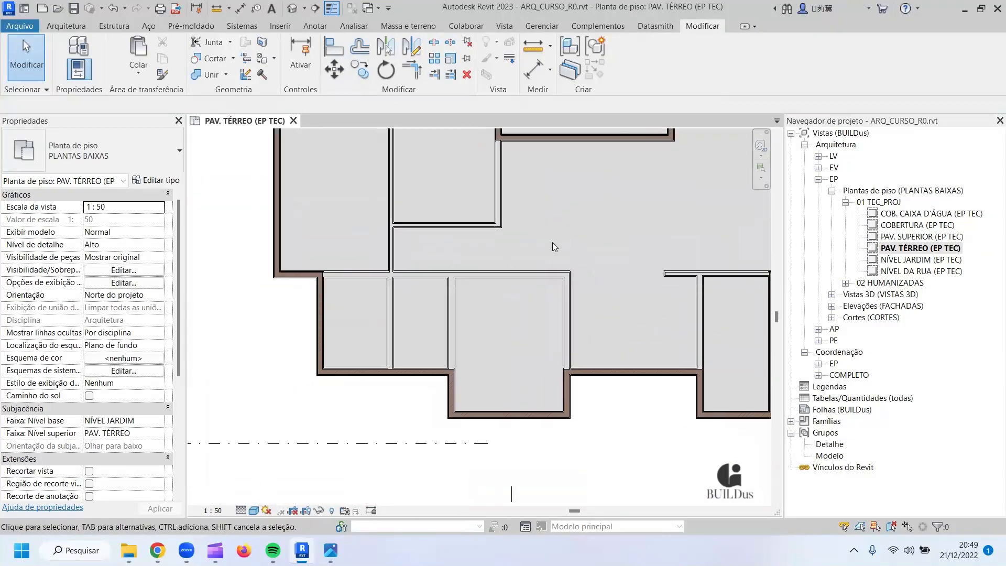
Align the outer face of the left projecting exterior wall with that of the right projecting wall along the plan's lower side.
scroll(552, 242, "up", 1)
middle_click_drag(615, 423, 475, 392)
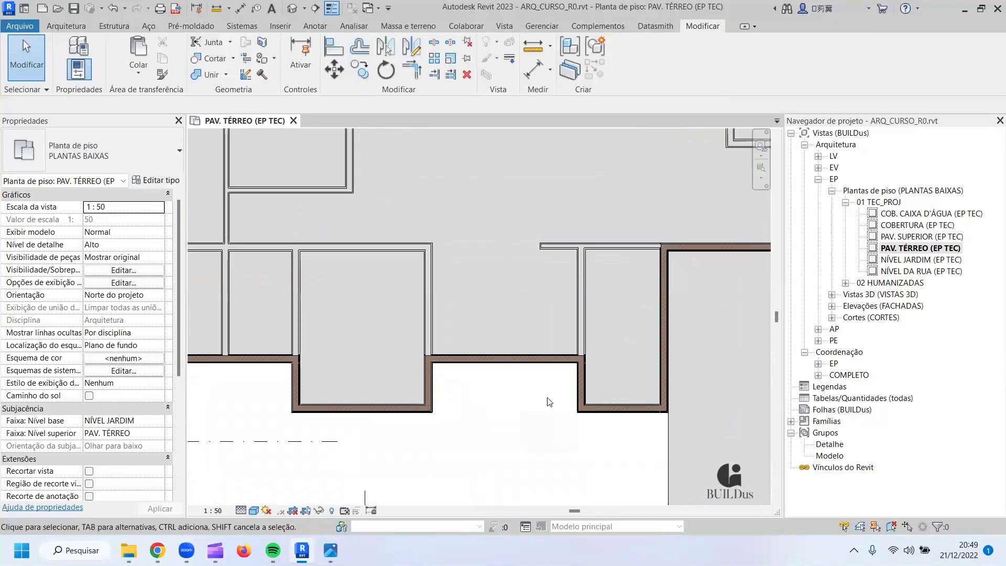
scroll(598, 420, "up", 4)
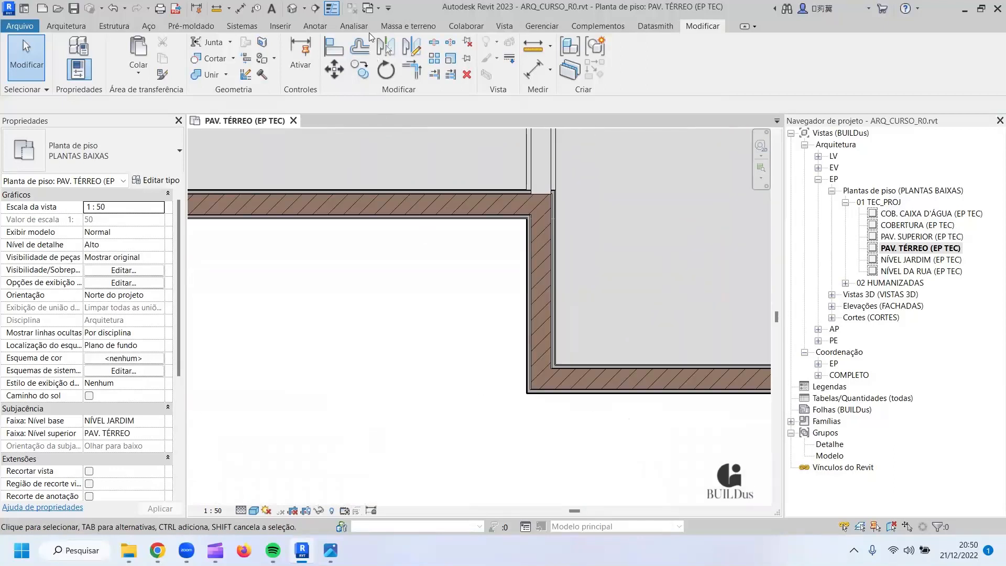
left_click(334, 46)
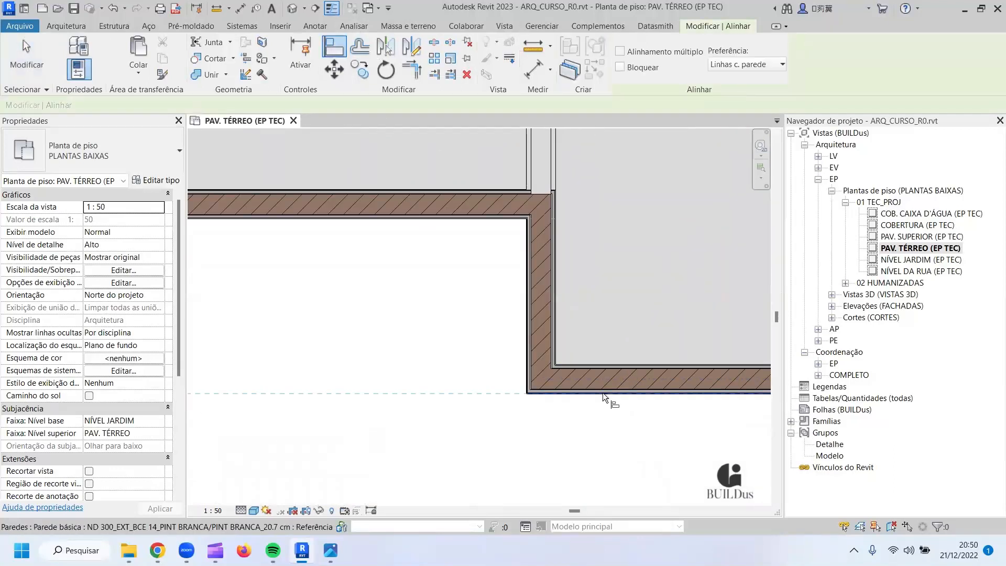
scroll(561, 407, "up", 5)
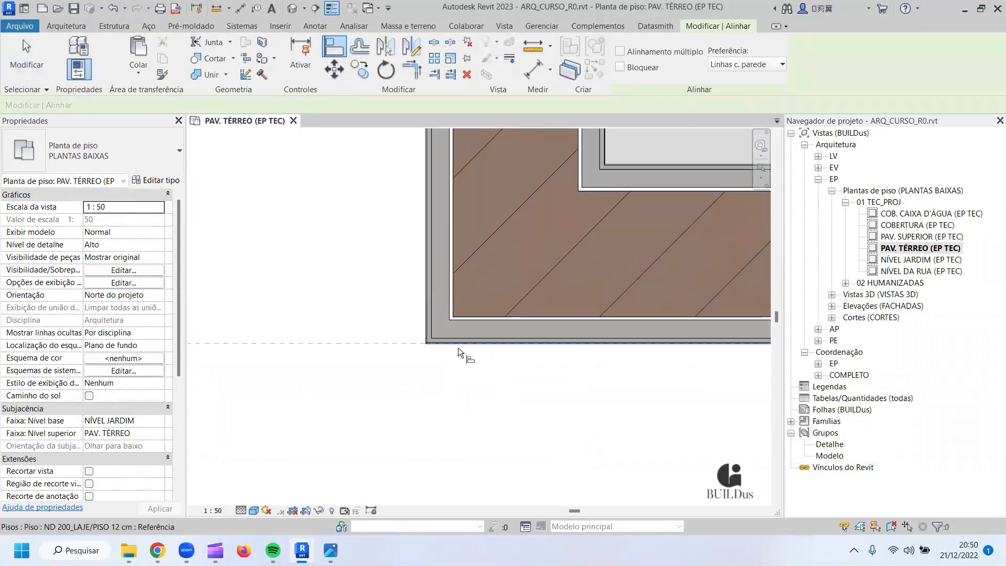
left_click(452, 350)
scroll(361, 356, "up", 5)
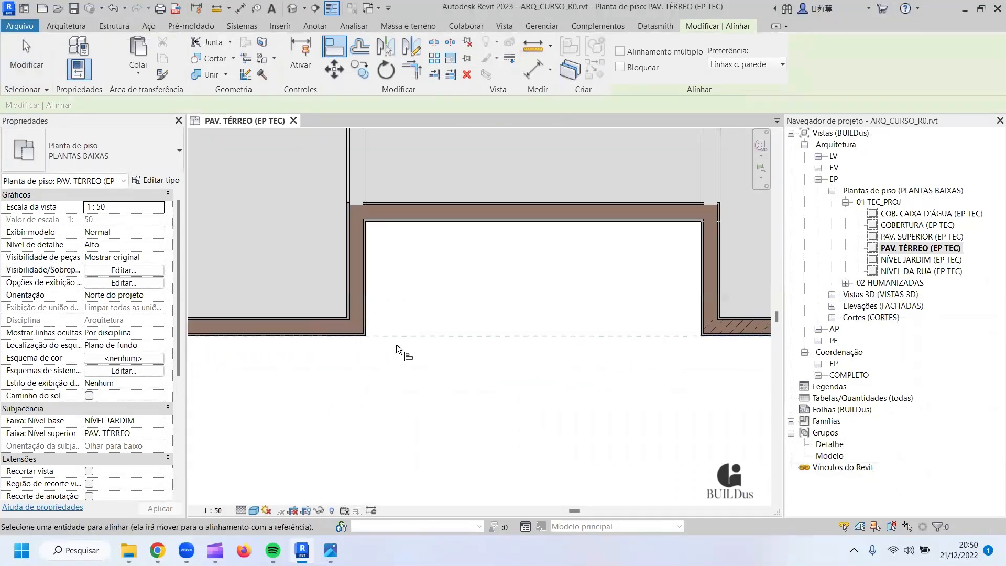
left_click(337, 339)
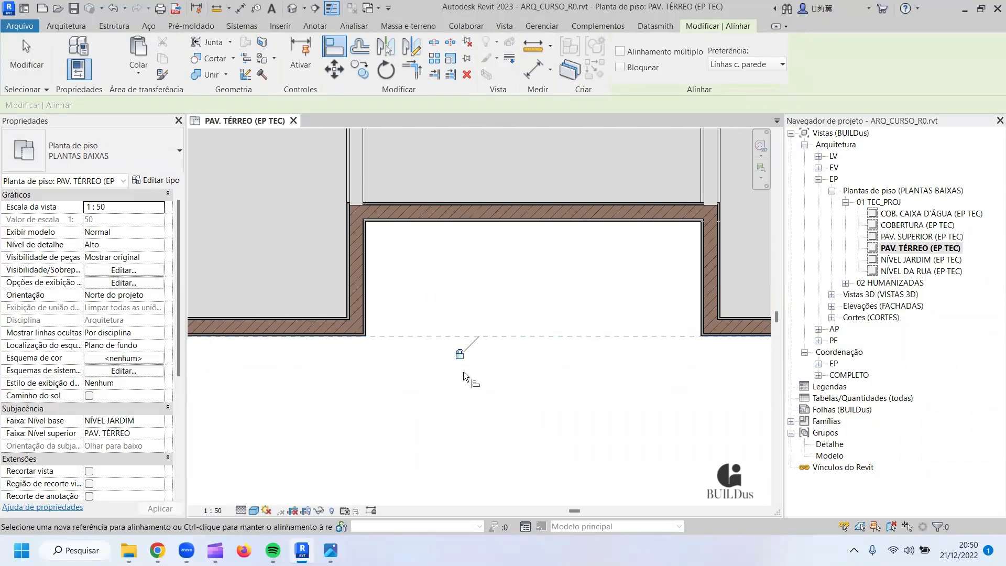
key("Escape")
key("Escape")
Measure the right projecting wall's offset from the recessed wall, moving the temporary dimension's witness line to its outer face.
left_click(762, 330)
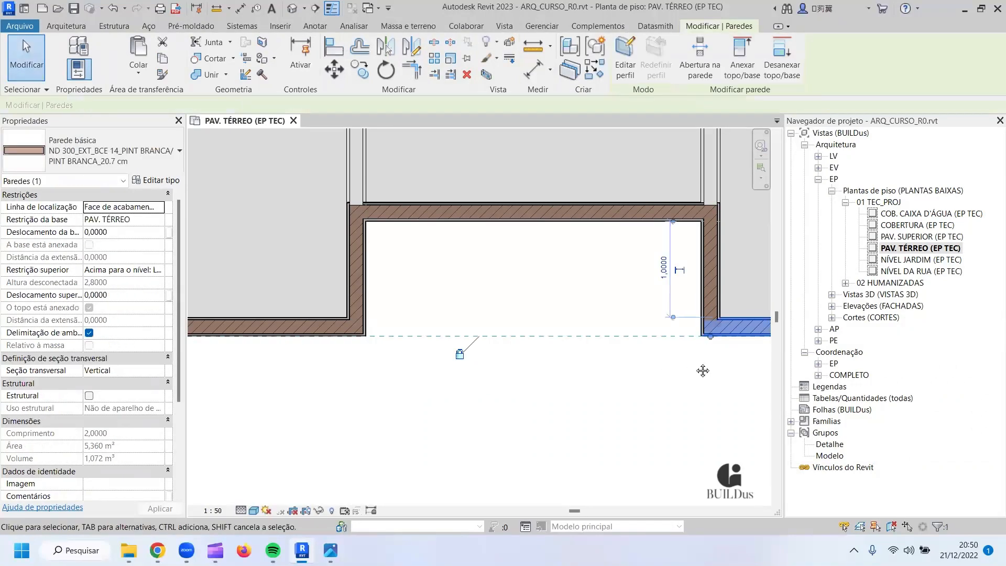
middle_click_drag(702, 370, 466, 372)
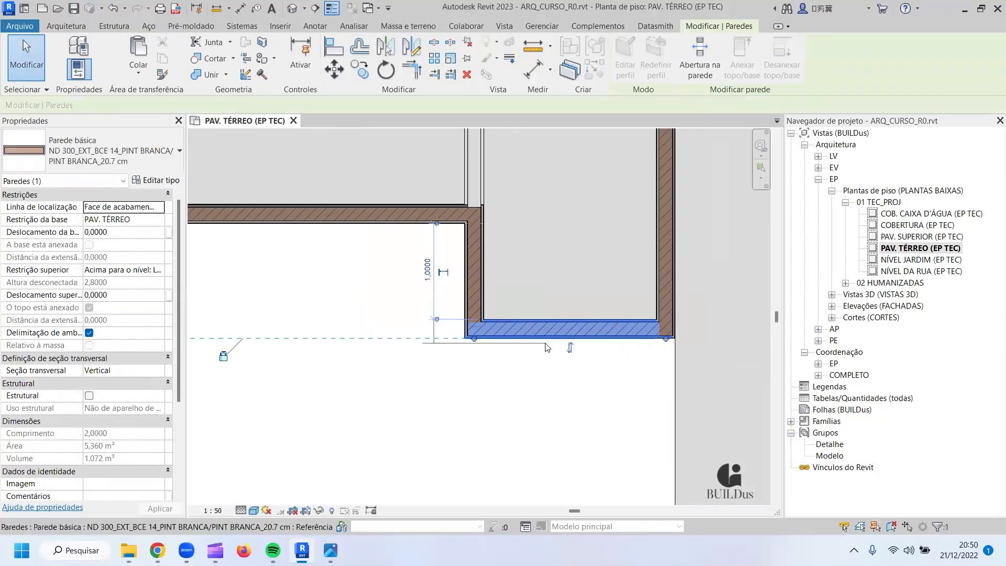
left_click_drag(545, 344, 534, 339)
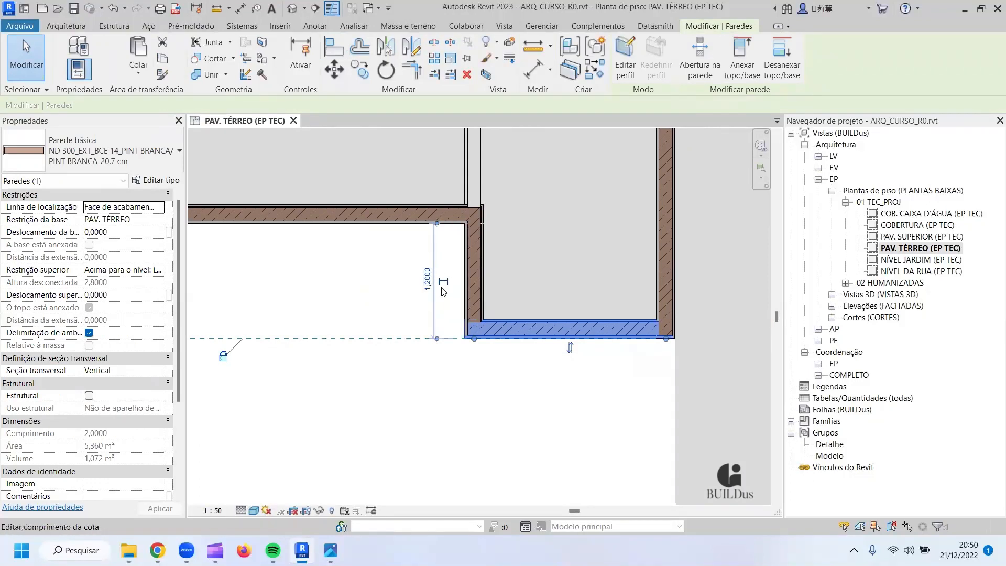
scroll(587, 451, "down", 4)
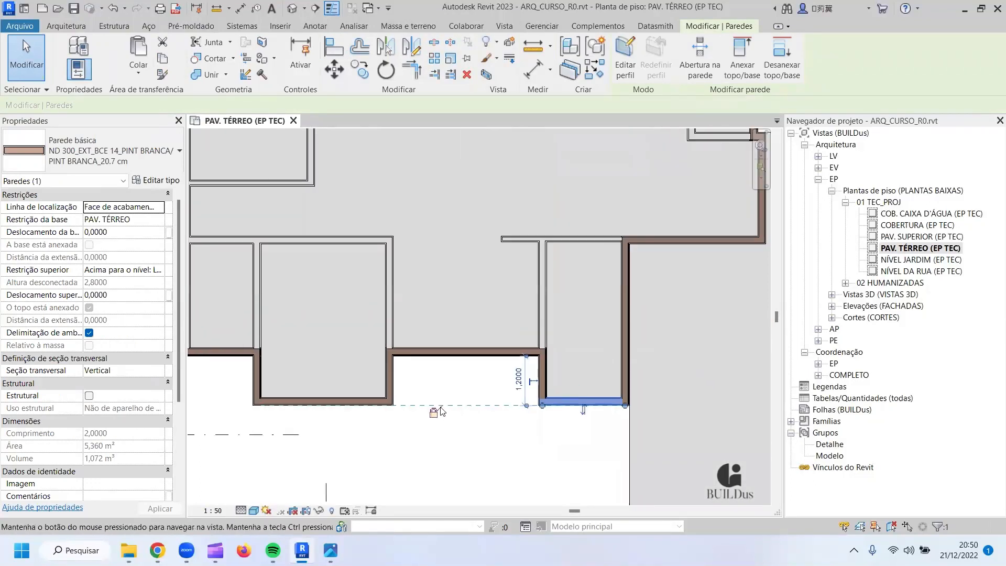
scroll(440, 411, "down", 2)
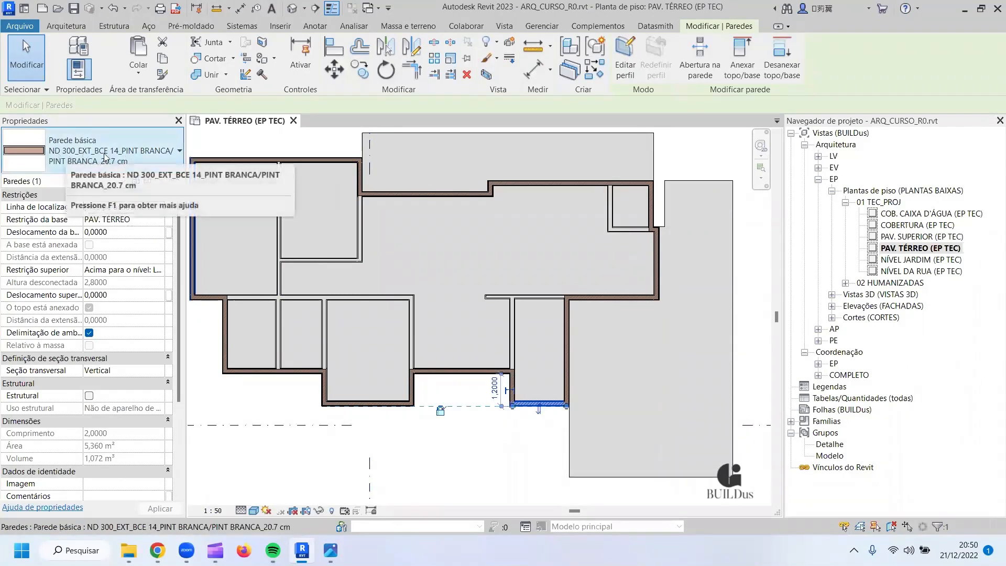
left_click(452, 349)
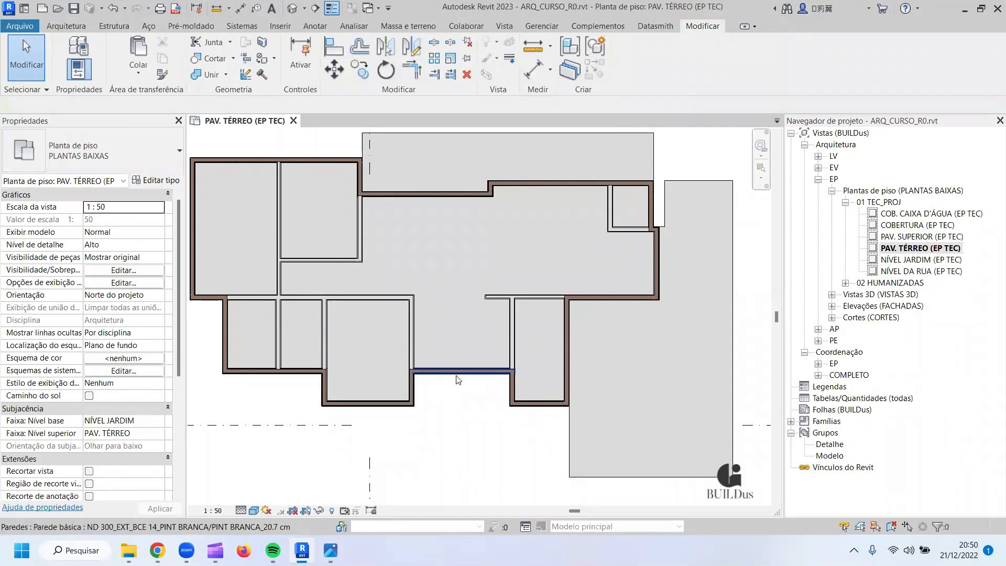
Rename the recessed exterior wall's type as ND 300_EXT_BCE 14_PINT BRANCA/PINT BRANCA_20 cm.
left_click(412, 367)
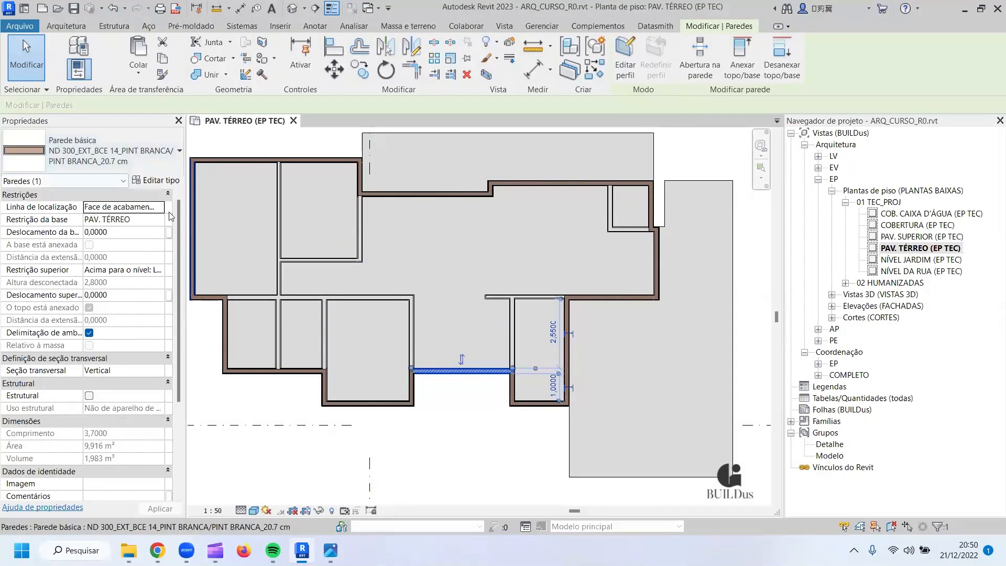
left_click(157, 180)
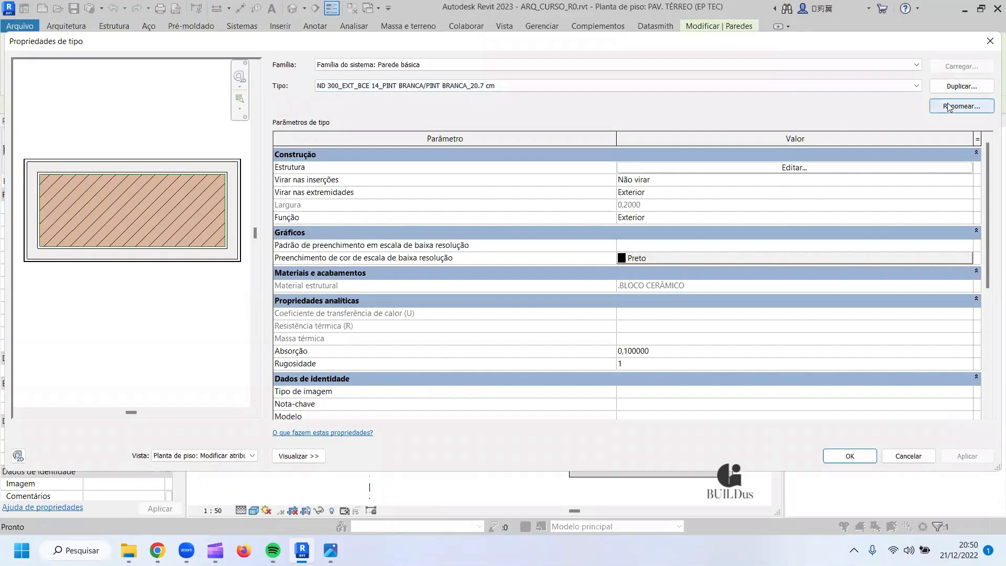
left_click(948, 107)
left_click(571, 257)
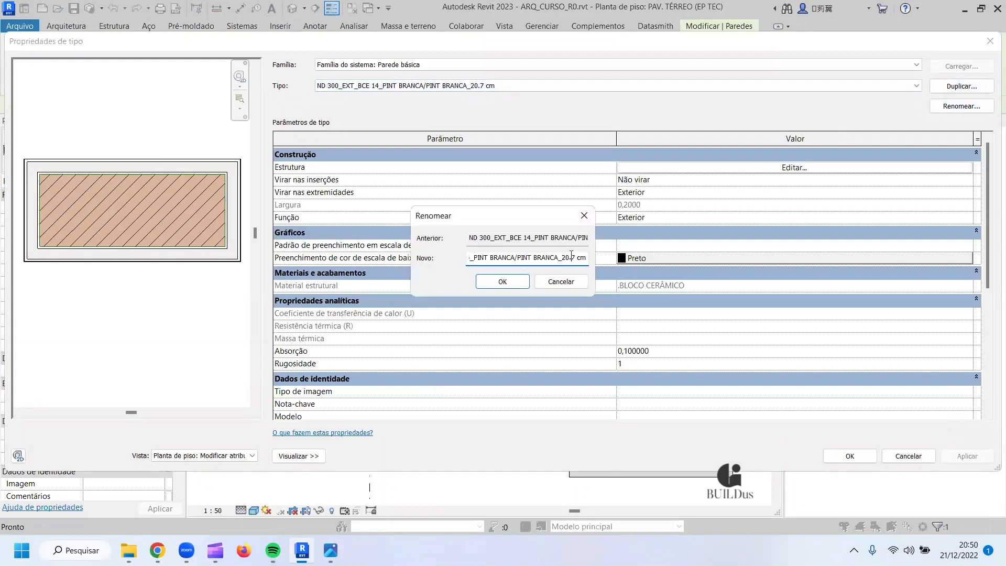
key("BackSpace")
key("BackSpace")
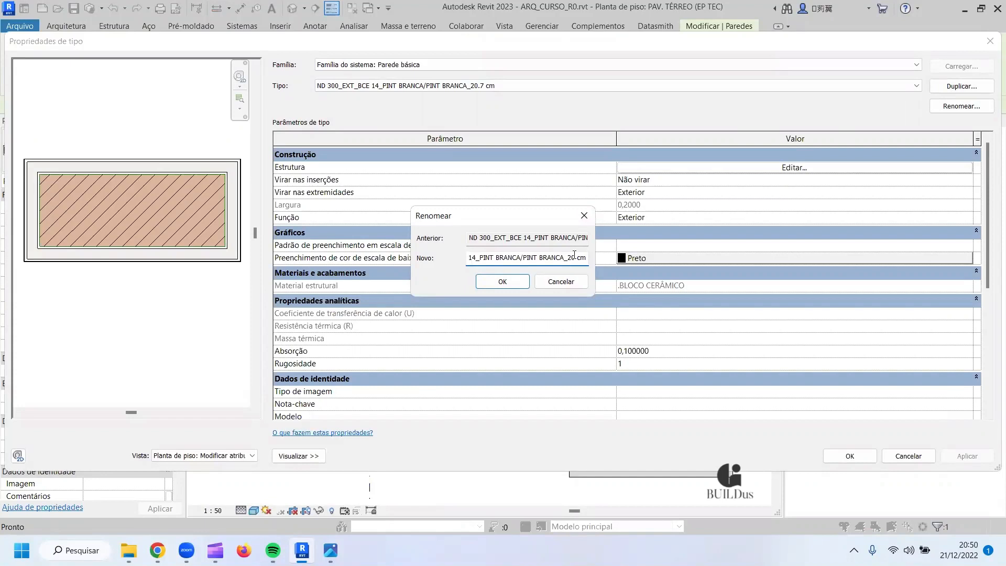
left_click(502, 281)
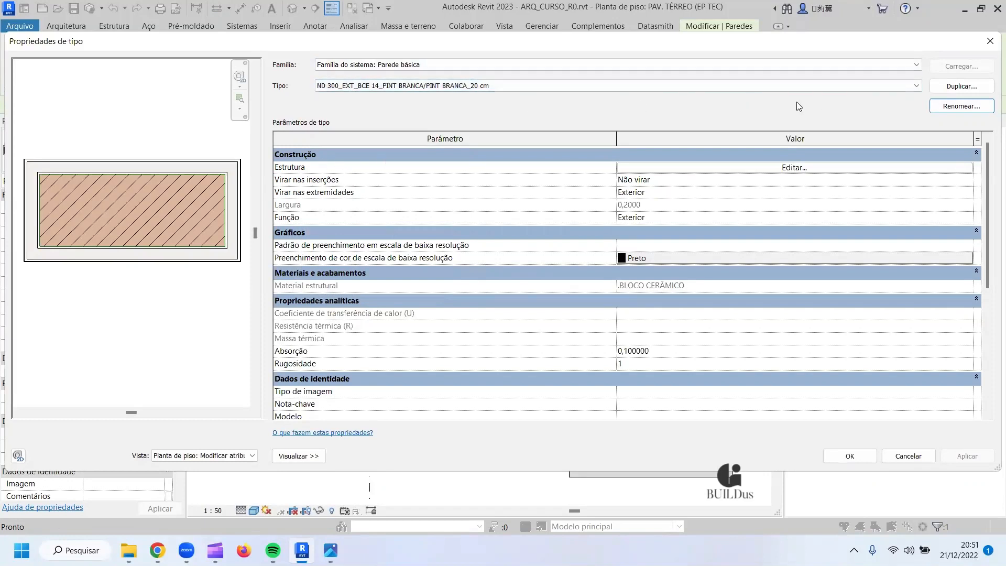
Duplicate the wall type as ND 300_INT_BCE 9_PINT BRANCA/PINT BRANCA_15 cm.
left_click(956, 85)
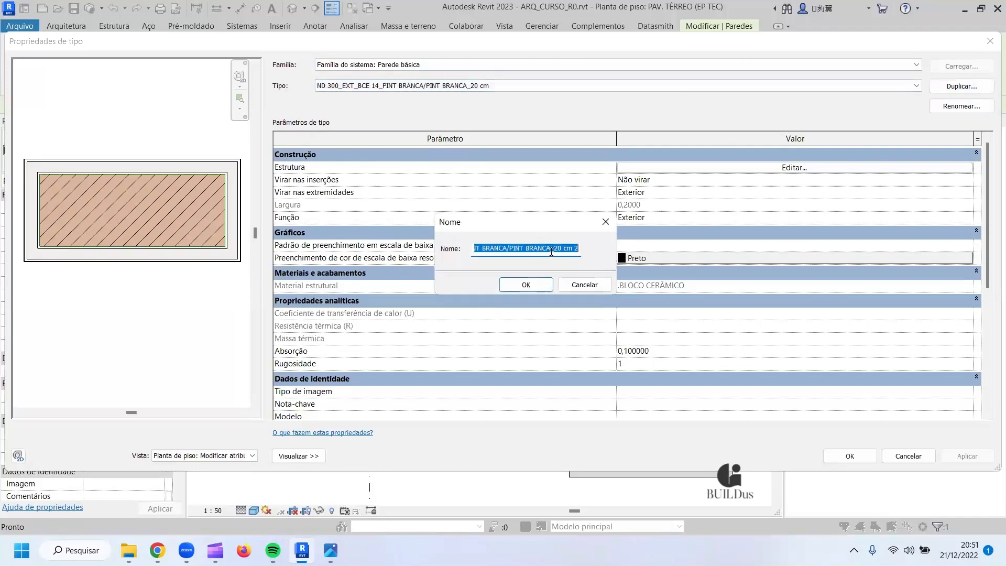
left_click_drag(551, 252, 457, 261)
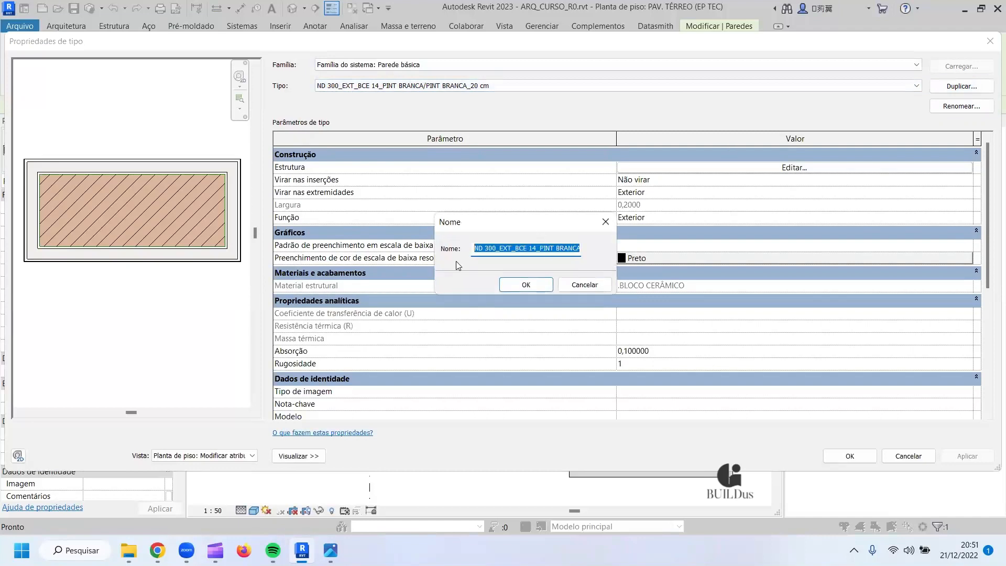
left_click(513, 248)
key("BackSpace")
key("BackSpace")
key("BackSpace")
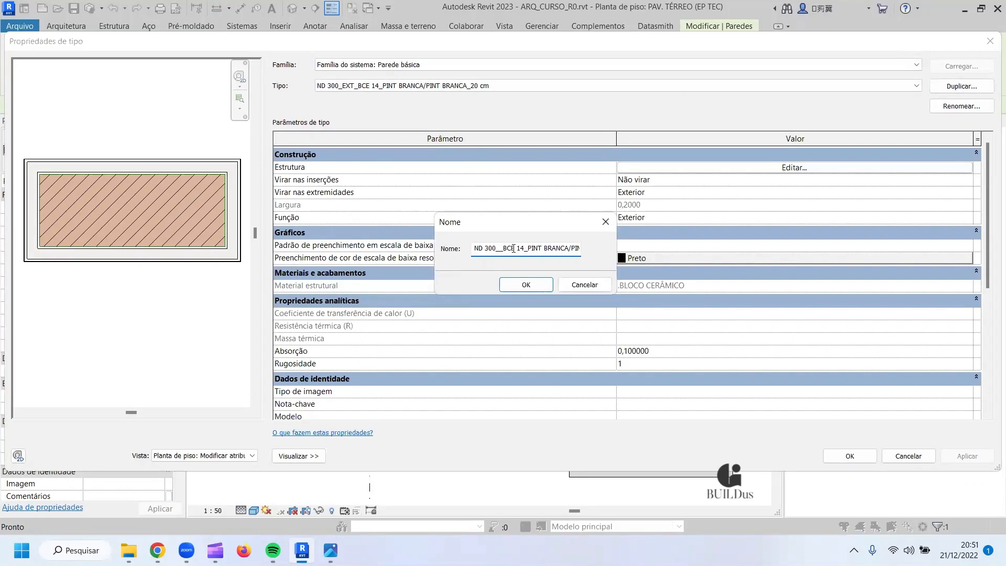
type("in")
key("BackSpace")
key("BackSpace")
type("INT")
left_click_drag(536, 246, 557, 246)
type("9")
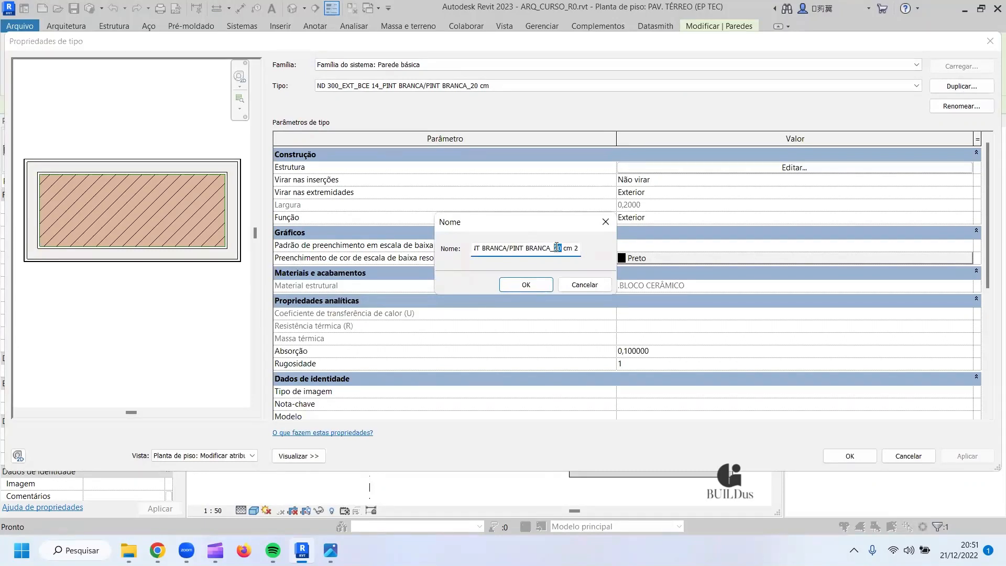
type("15")
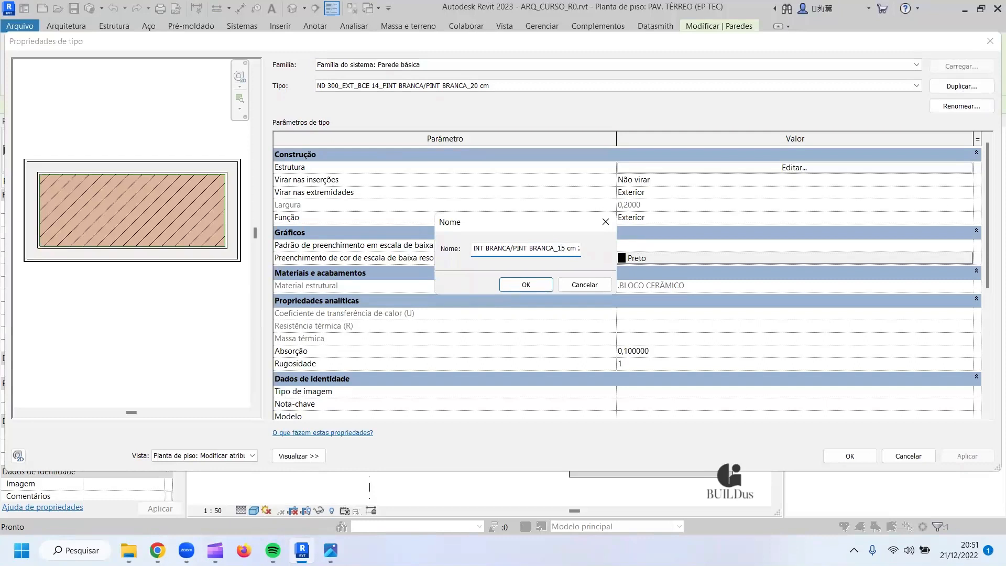
left_click_drag(577, 247, 591, 250)
key("BackSpace")
left_click(526, 284)
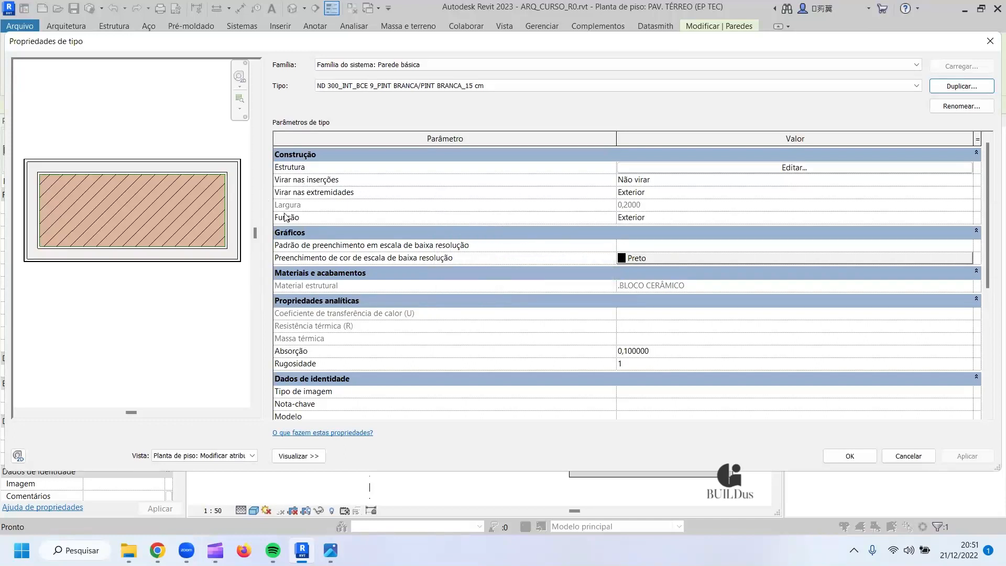
Set the function of the new wall type to Interior.
left_click(671, 218)
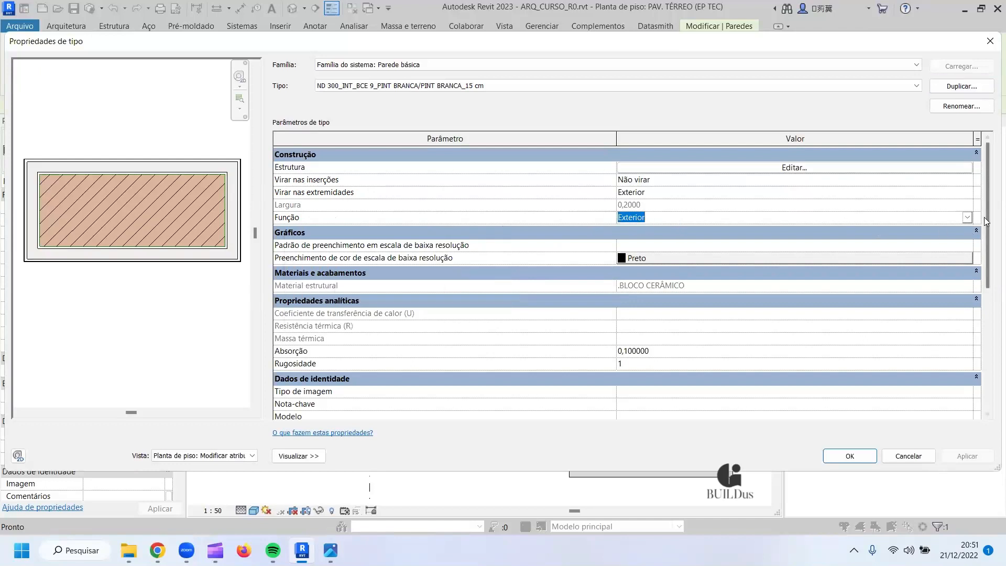
left_click(967, 217)
left_click(635, 240)
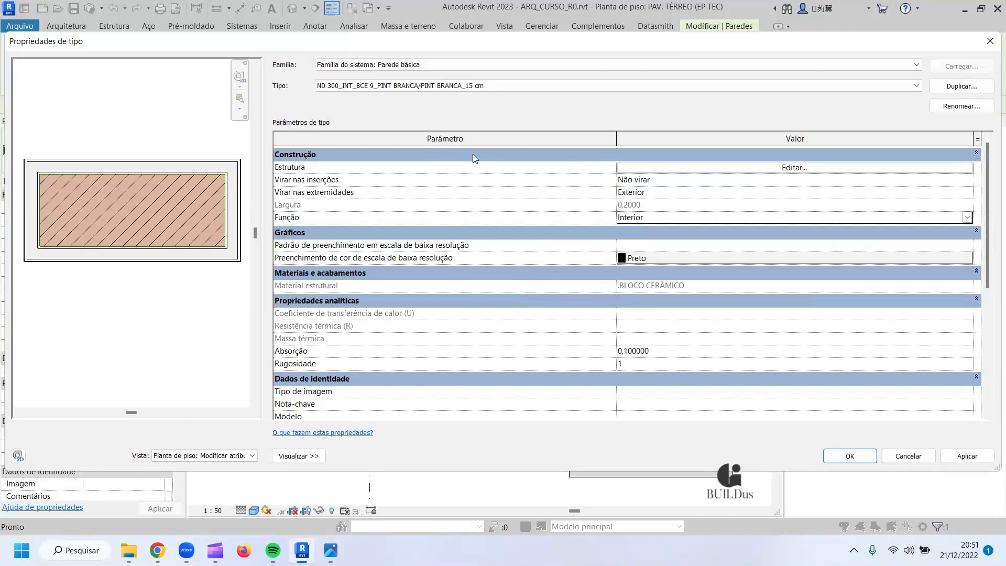
Thin the .BLOCO CERÂMICO structure layer to give the new type a total width of 0,1500, and accept the type properties.
left_click(659, 169)
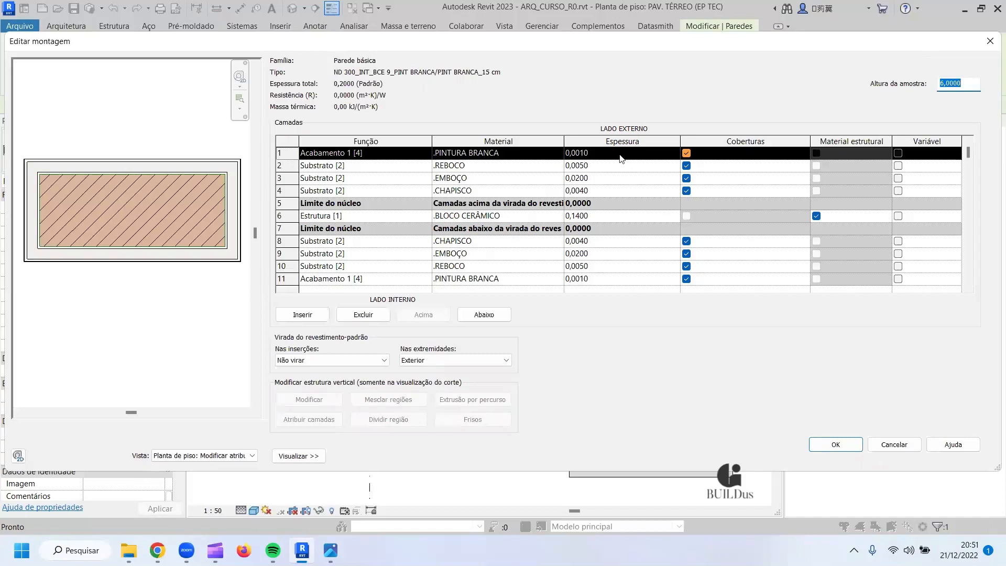
left_click(588, 217)
left_click_drag(588, 216, 572, 216)
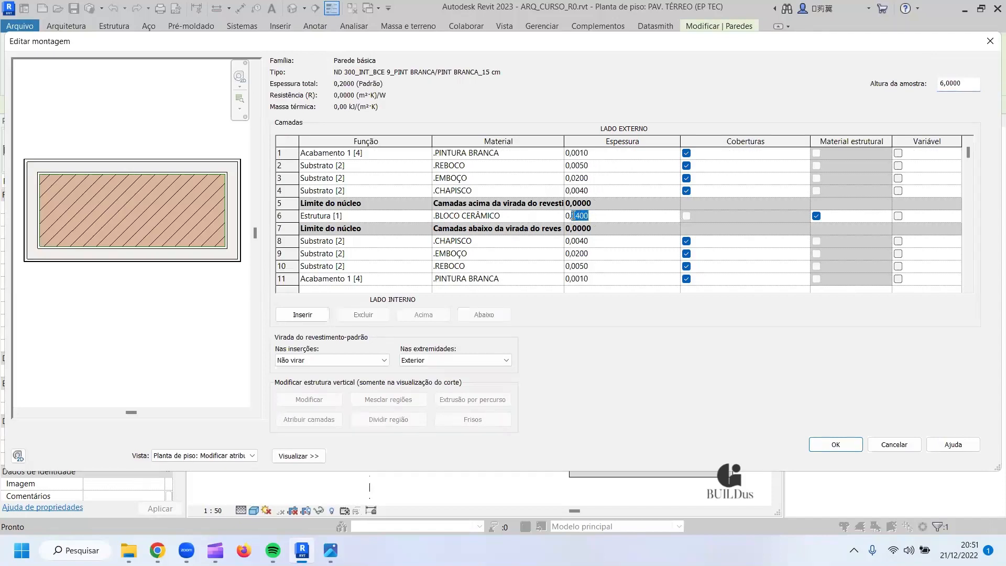
key("BackSpace")
left_click(826, 446)
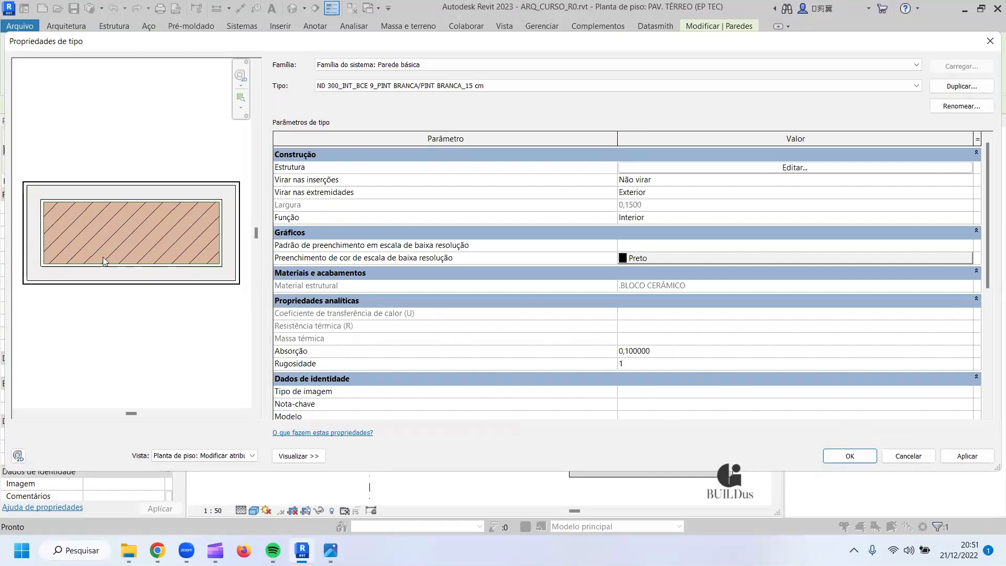
left_click(967, 456)
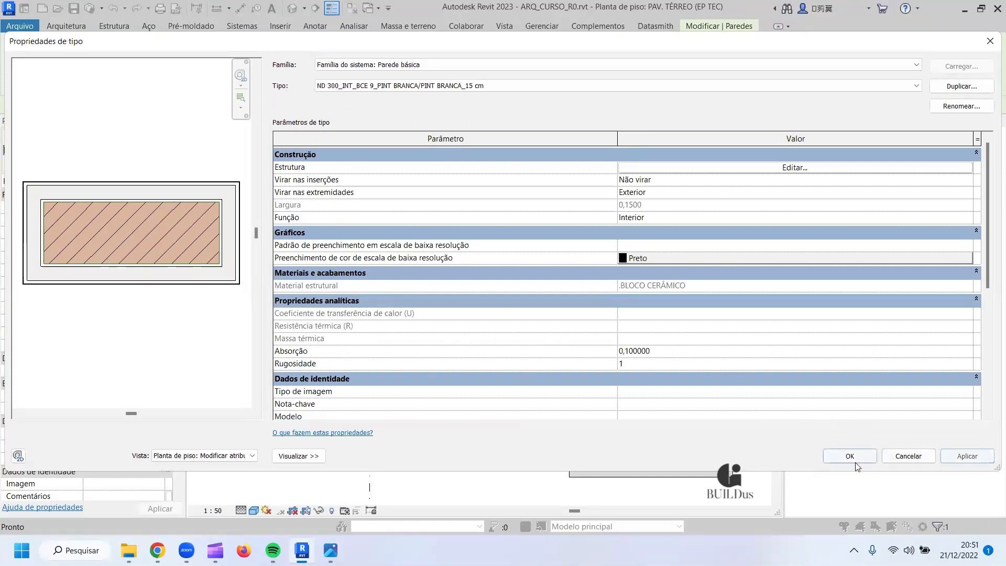
left_click(855, 461)
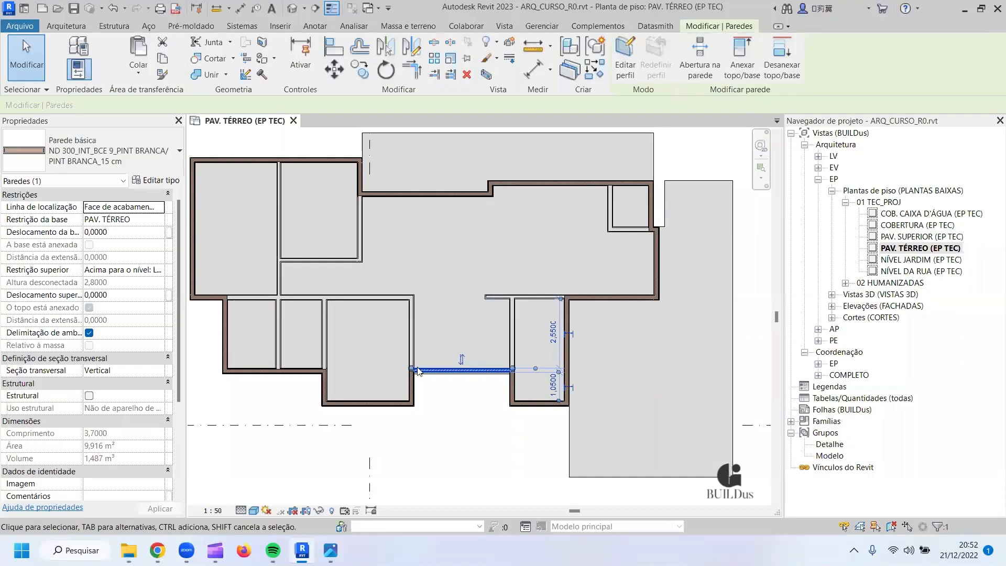
Assign type ND 300_EXT_BCE 14_PINT BRANCA/PINT BRANCA_20 cm back to the recessed exterior wall.
scroll(411, 387, "up", 3)
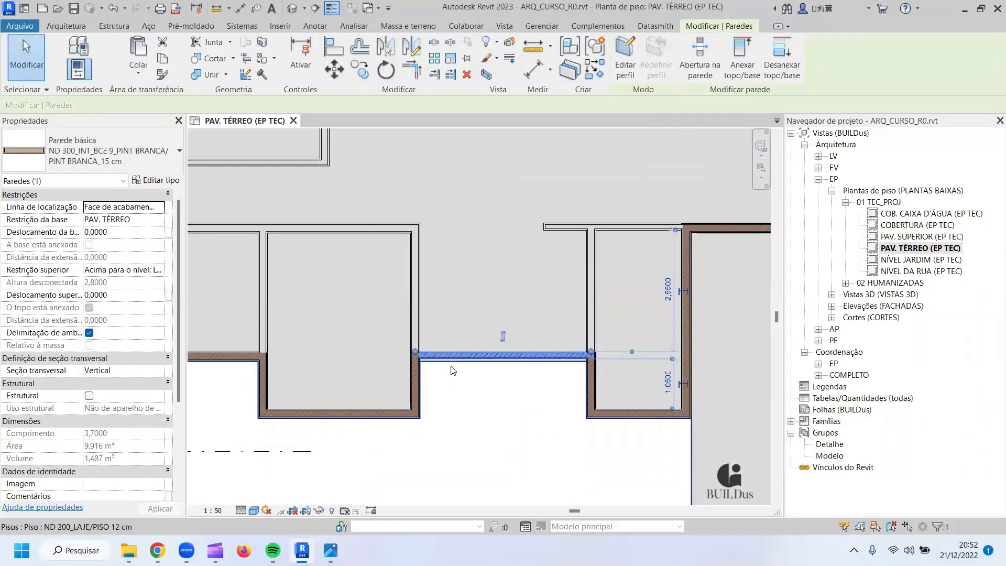
left_click(154, 160)
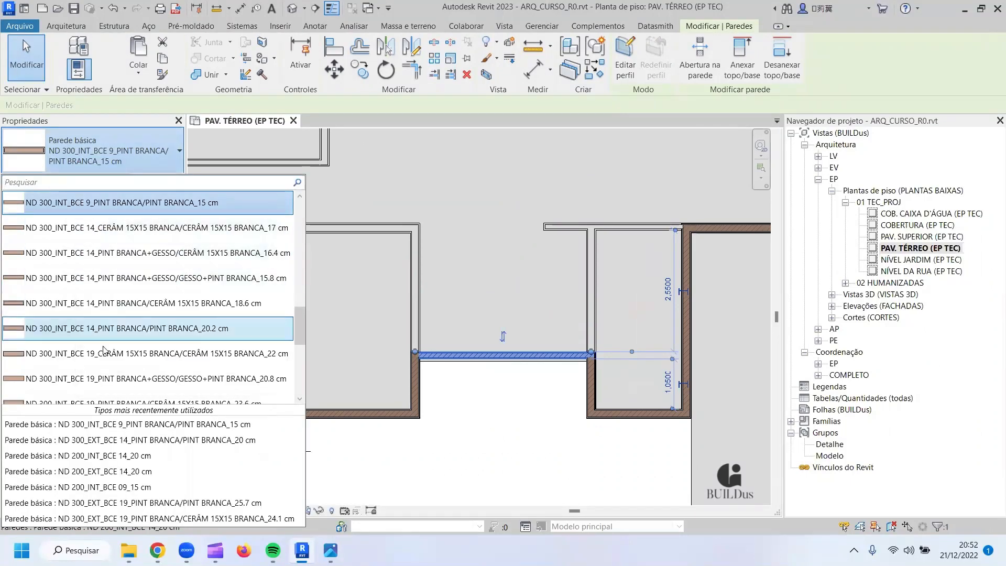
scroll(122, 335, "down", 1)
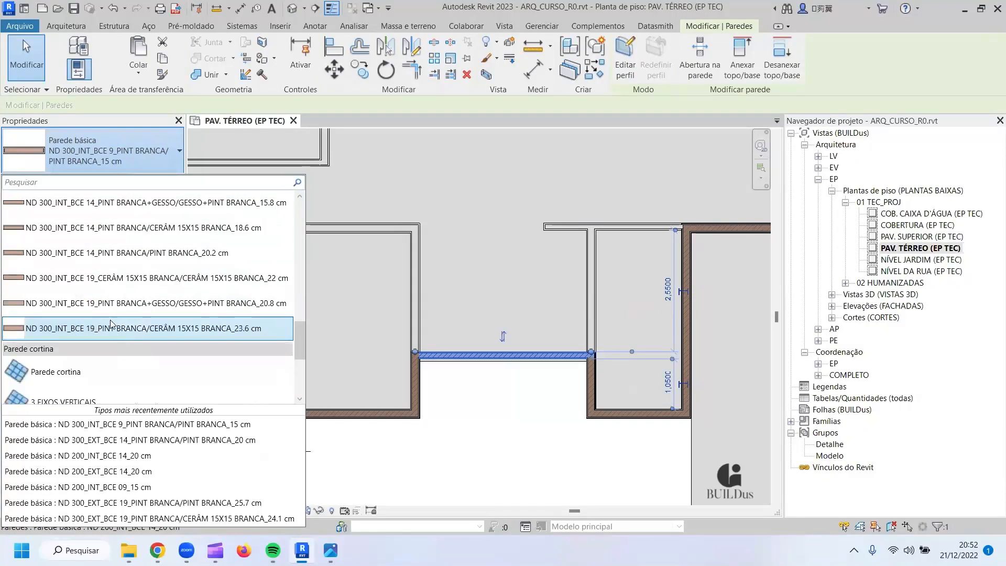
scroll(124, 335, "up", 1)
scroll(146, 345, "up", 3)
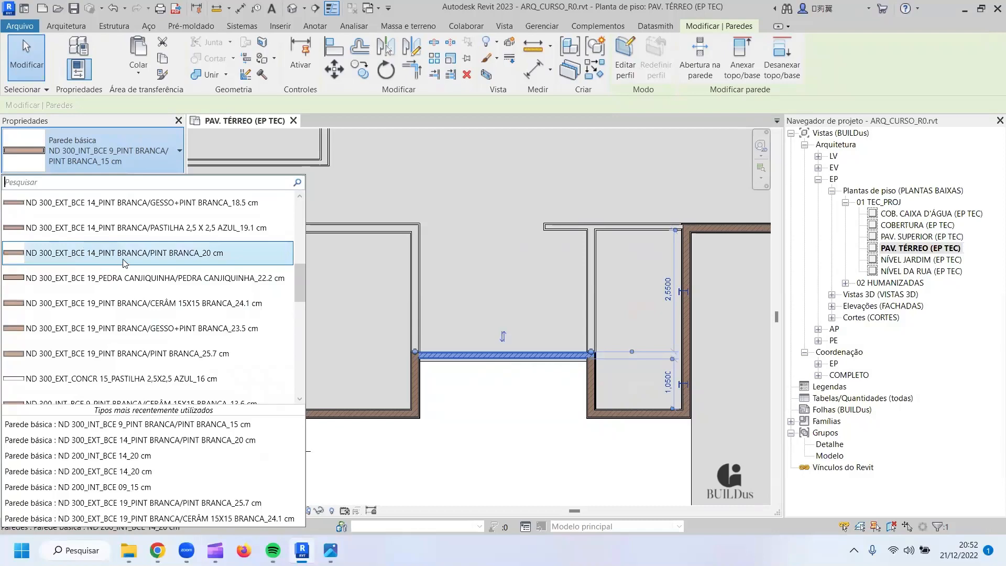
left_click(198, 248)
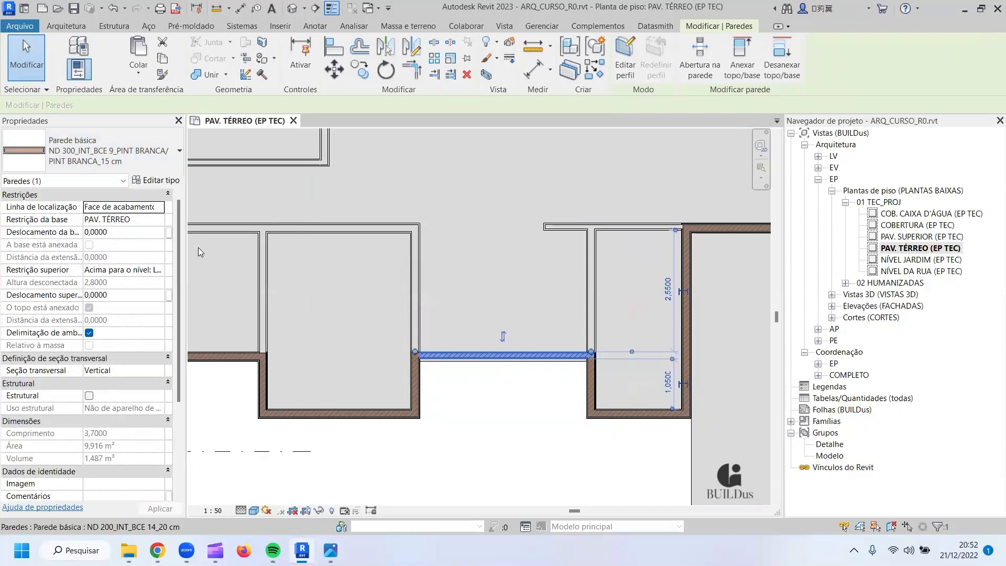
Assign type ND 300_INT_BCE 9_PINT BRANCA/PINT BRANCA_15 cm to all ND 200_INT_BCE 09_15 cm walls visible in the view.
left_click(408, 273)
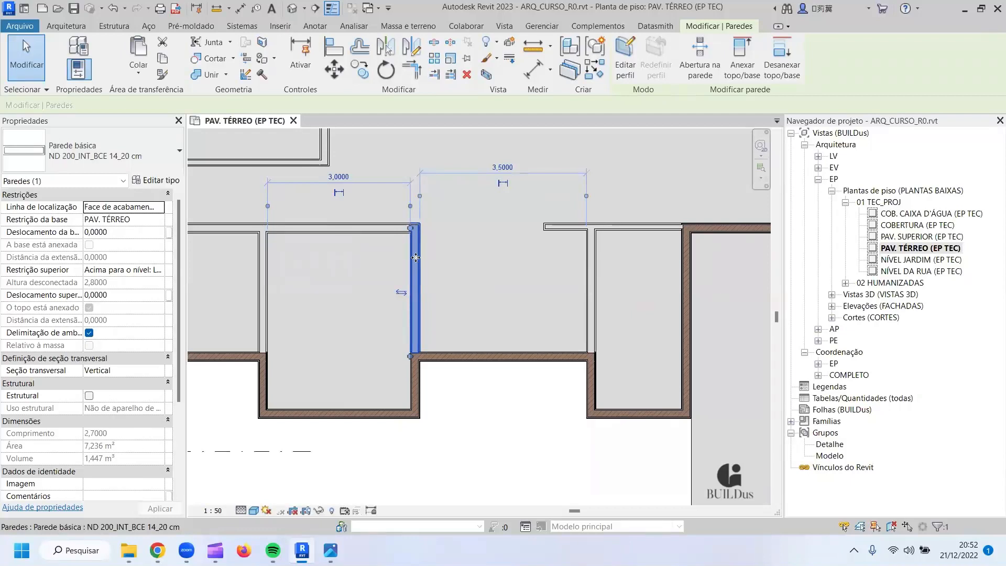
left_click(568, 224)
middle_click_drag(568, 224, 493, 318)
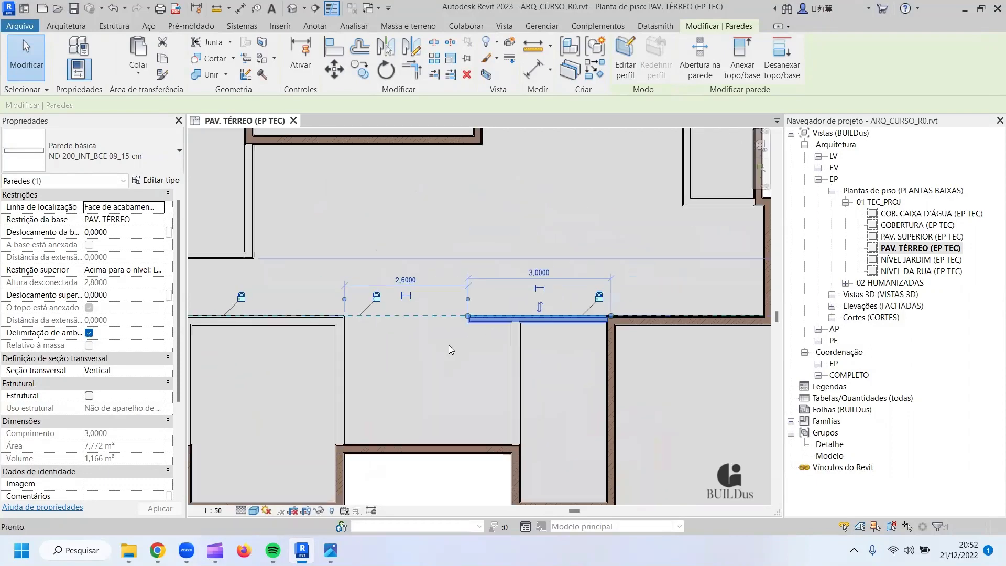
right_click(485, 321)
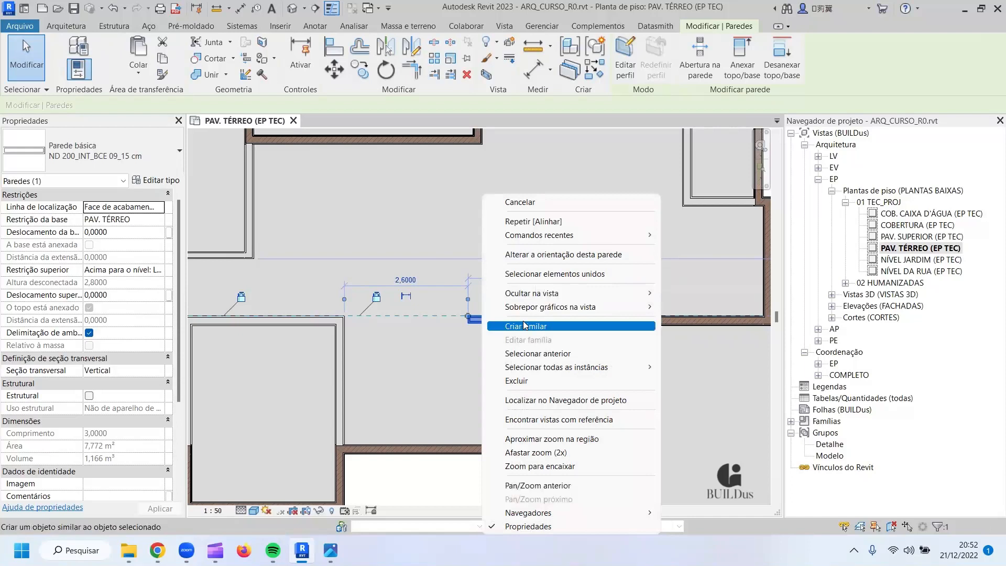
mouse_move(550, 373)
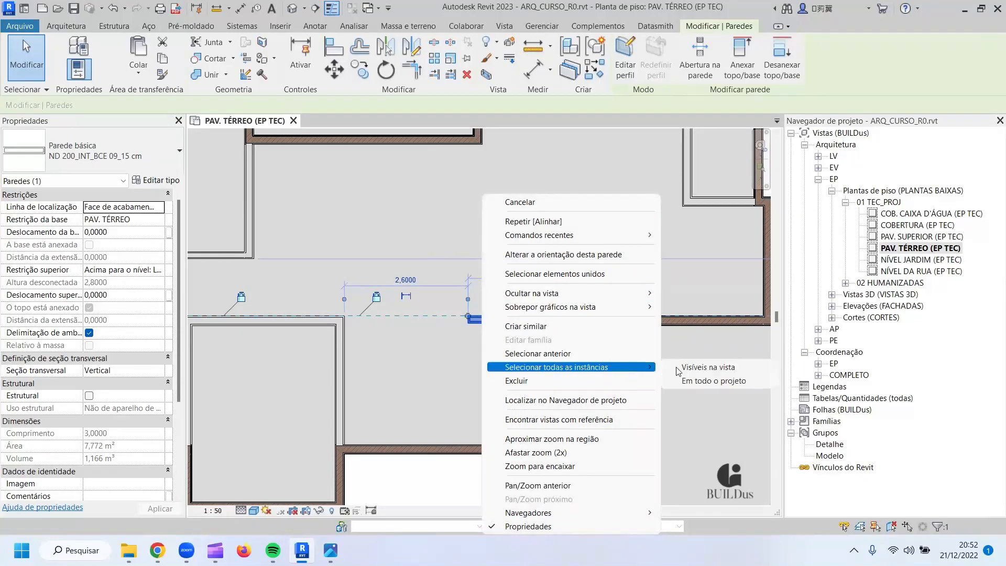
left_click(692, 367)
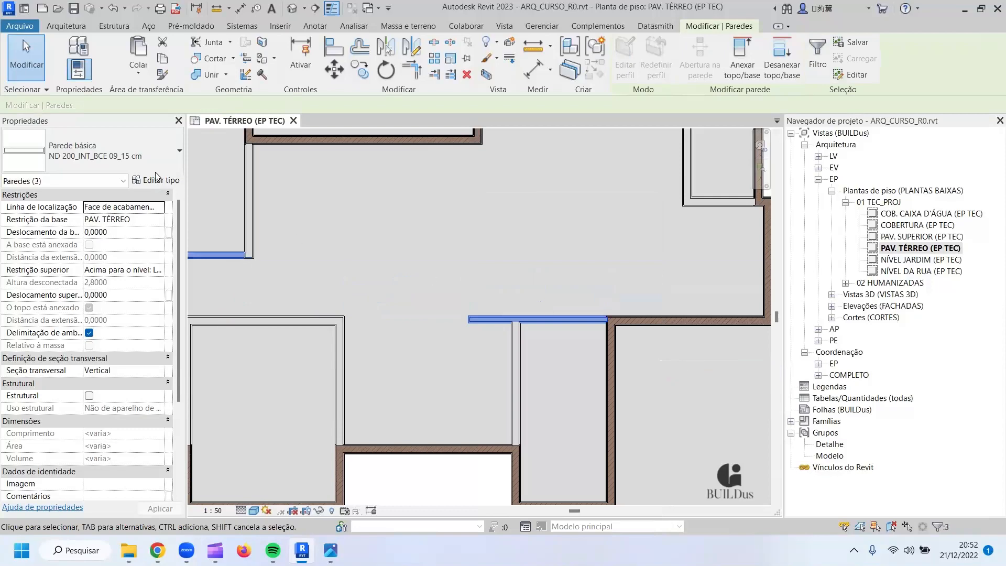
left_click(135, 160)
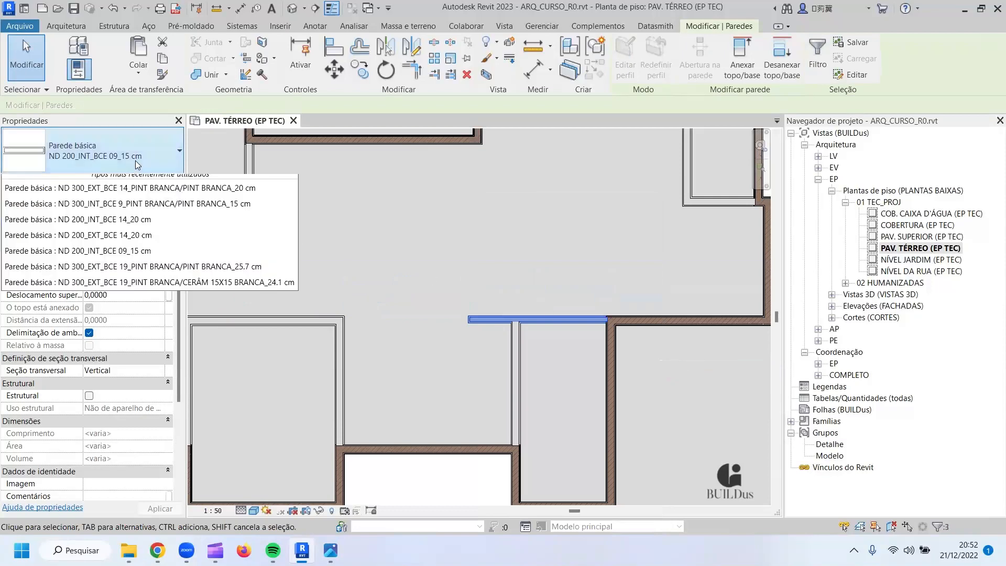
scroll(116, 300, "down", 5)
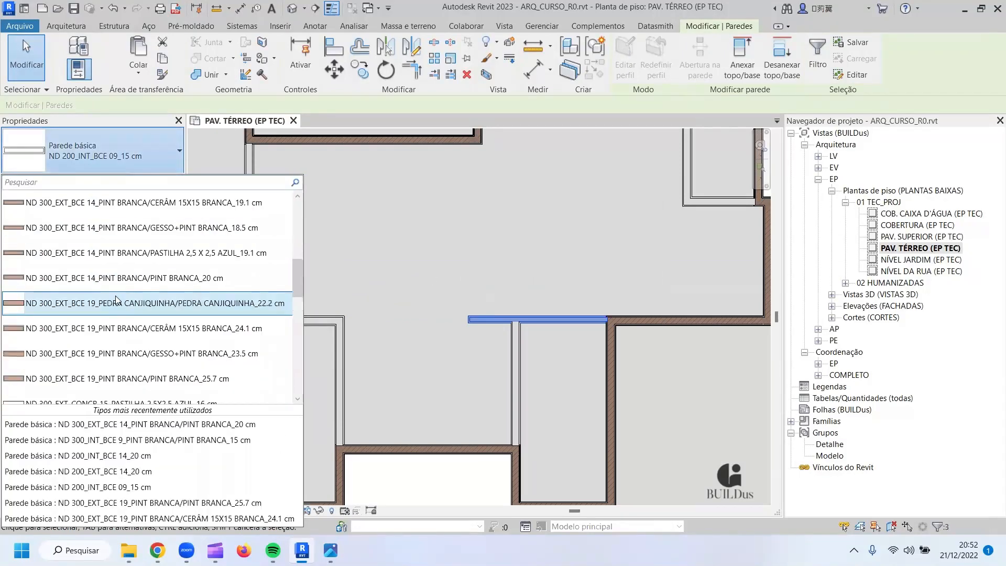
scroll(116, 300, "down", 6)
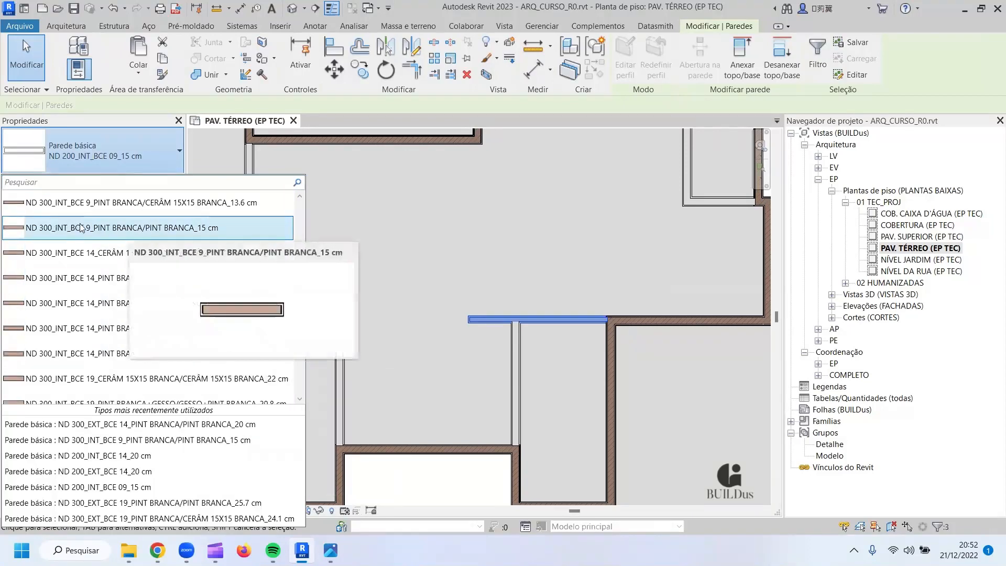
left_click(218, 228)
scroll(394, 308, "down", 1)
scroll(394, 308, "down", 1)
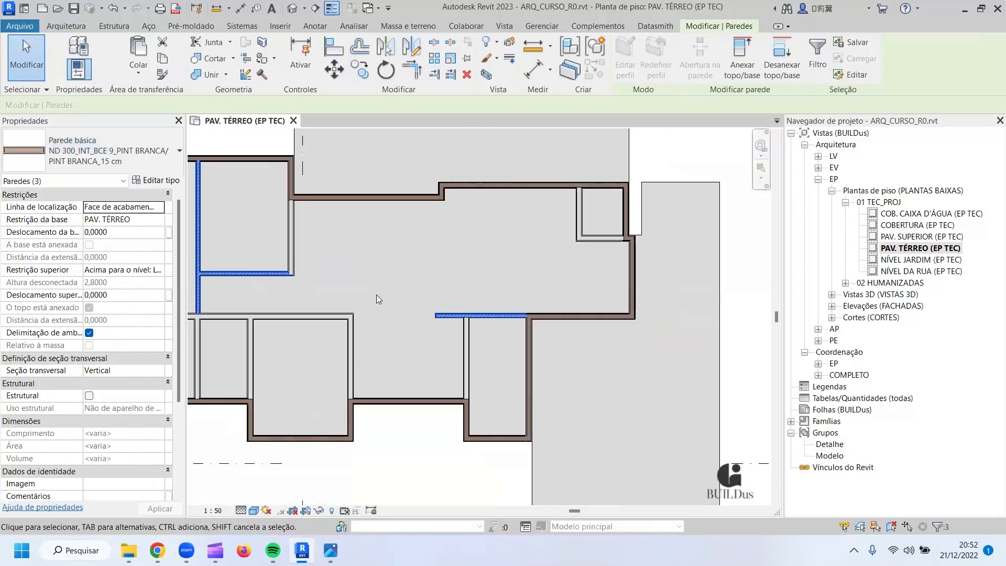
middle_click_drag(376, 294, 543, 309)
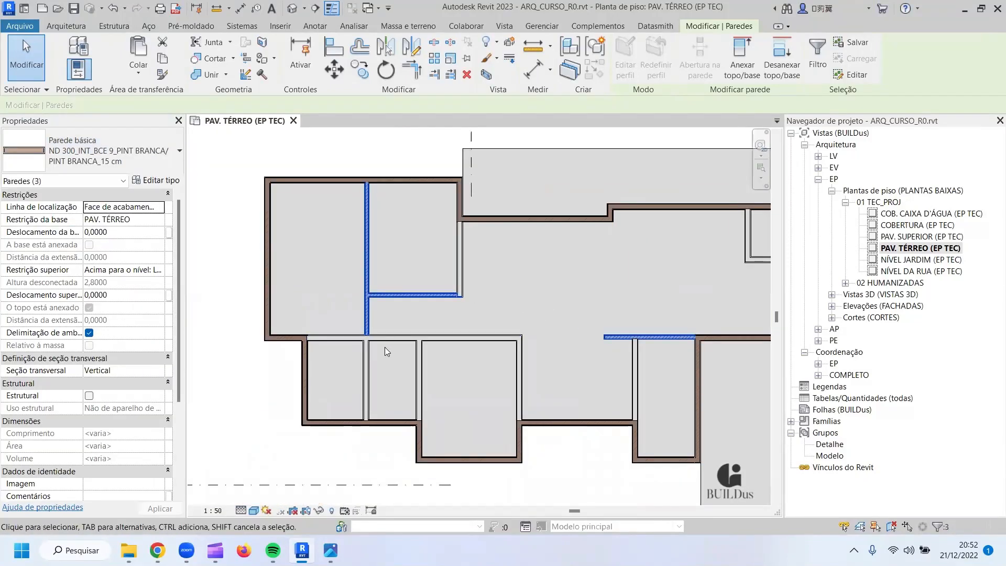
scroll(373, 352, "up", 1)
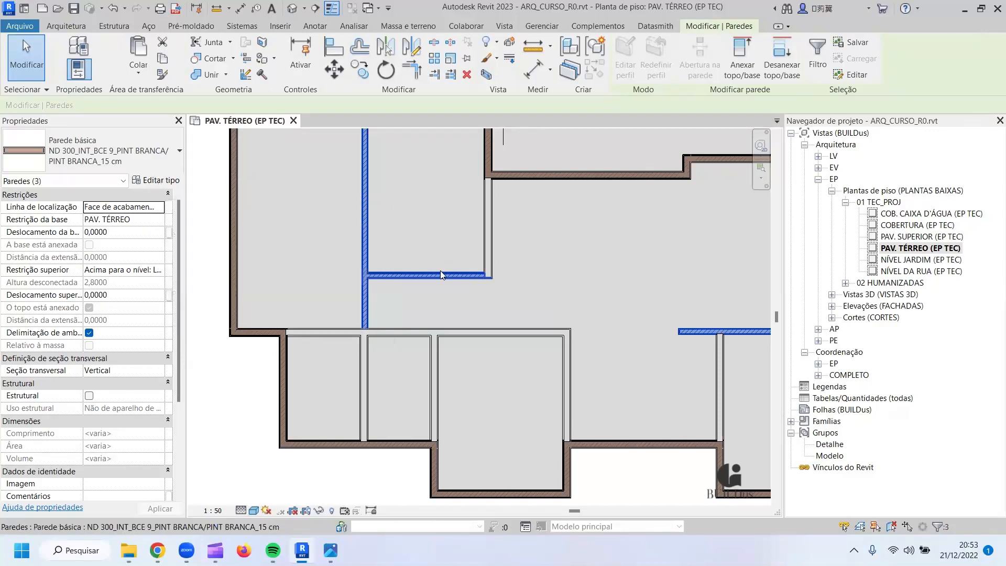
left_click(372, 217)
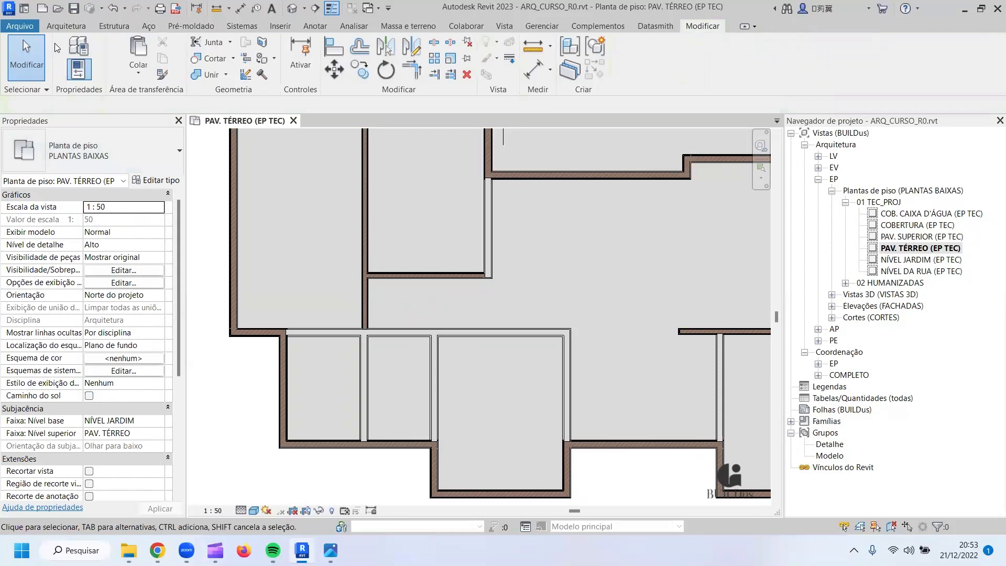
Start a new architectural wall, choose ND 300_INT_BCE 9_PINT BRANCA/PINT BRANCA_15 cm in its type properties, and review the layer structure.
left_click(67, 26)
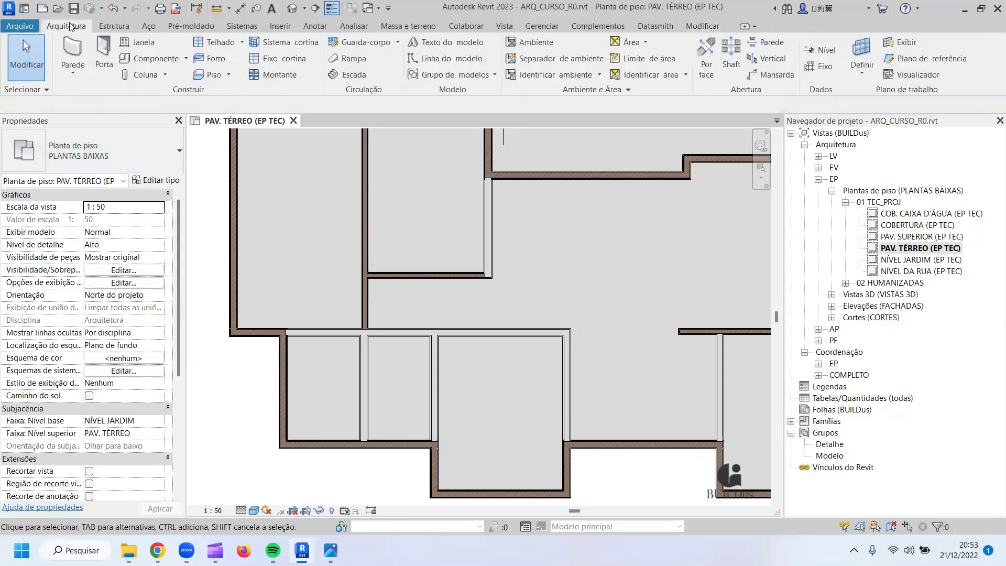
left_click(76, 50)
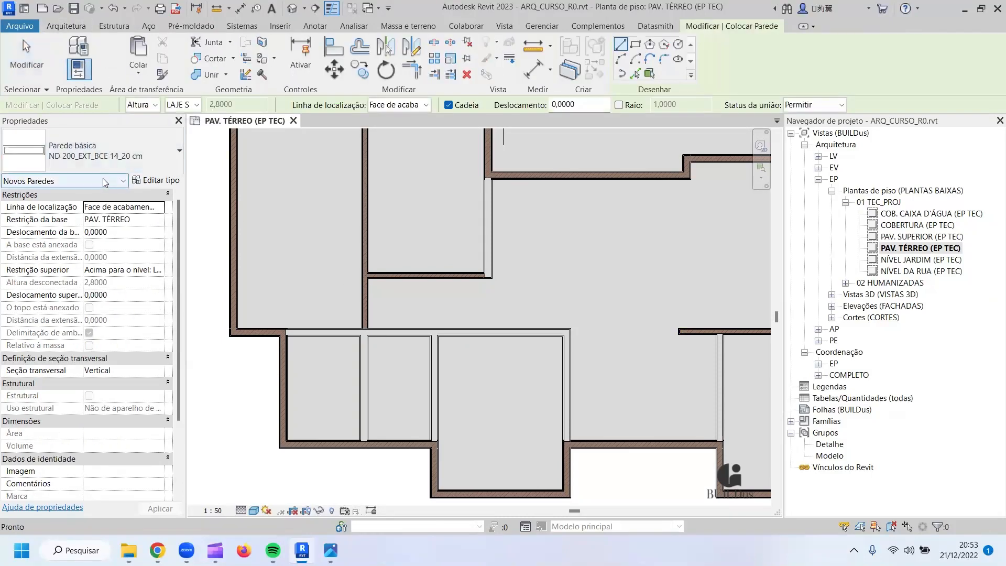
left_click(157, 180)
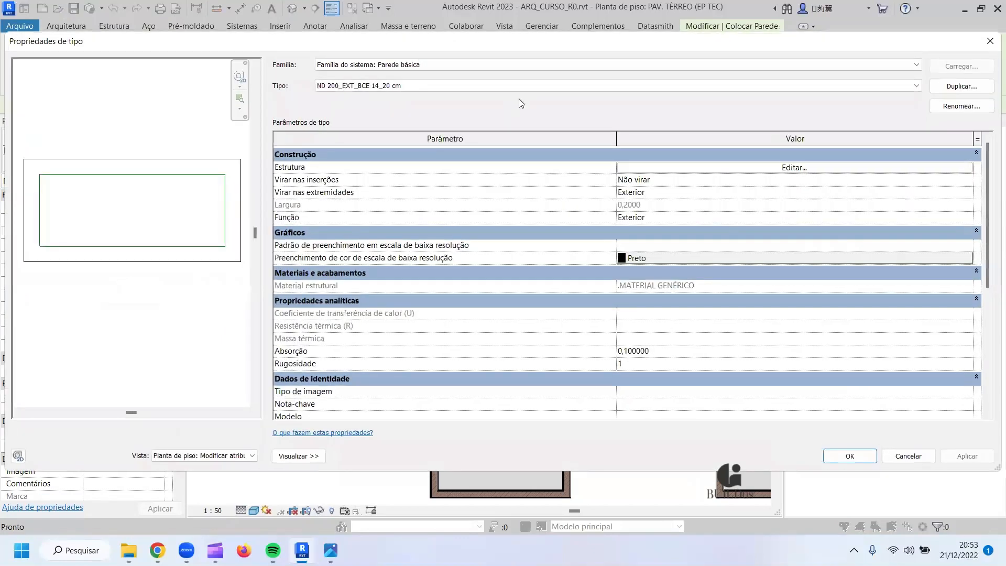
left_click(540, 86)
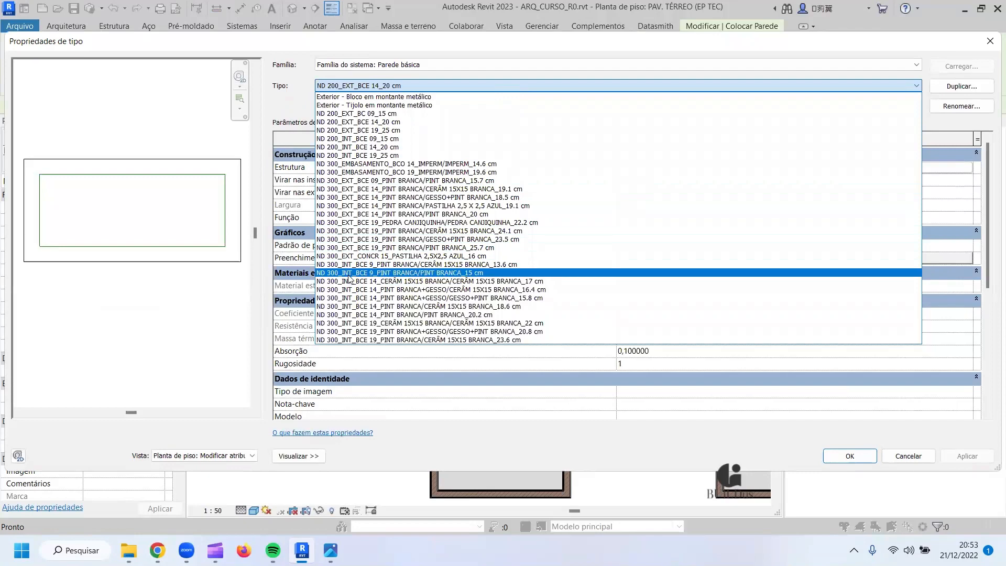
left_click(349, 273)
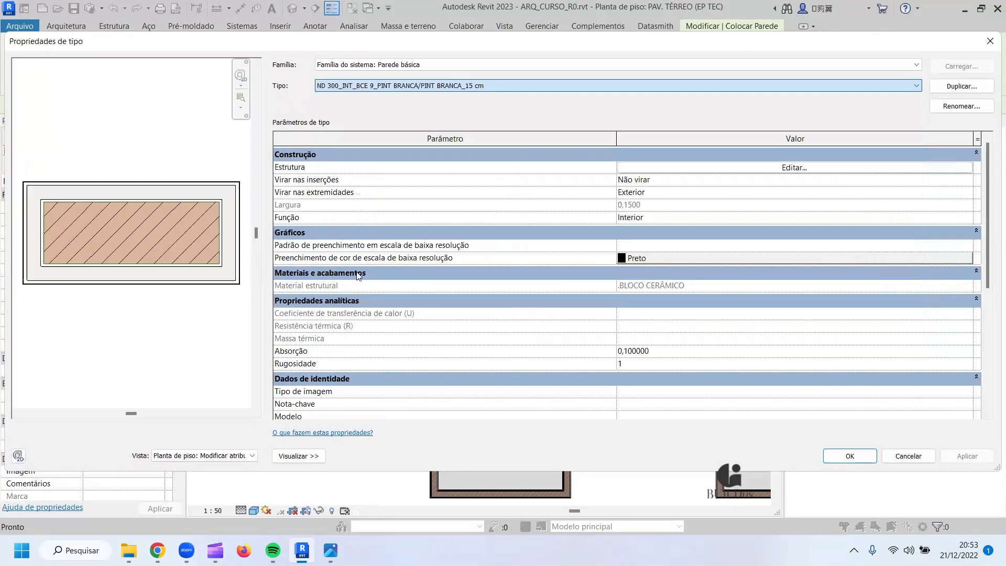
left_click(664, 168)
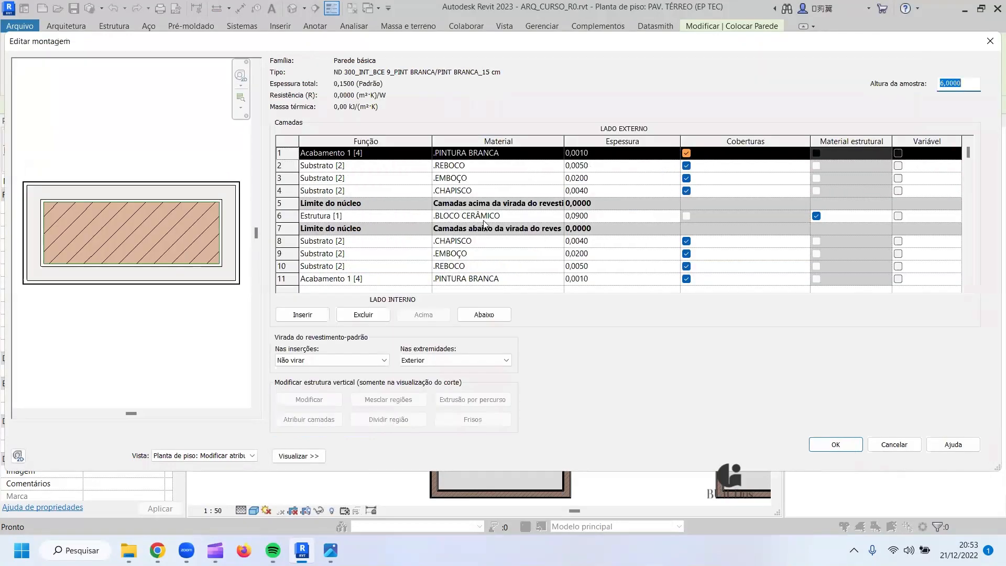
left_click(579, 216)
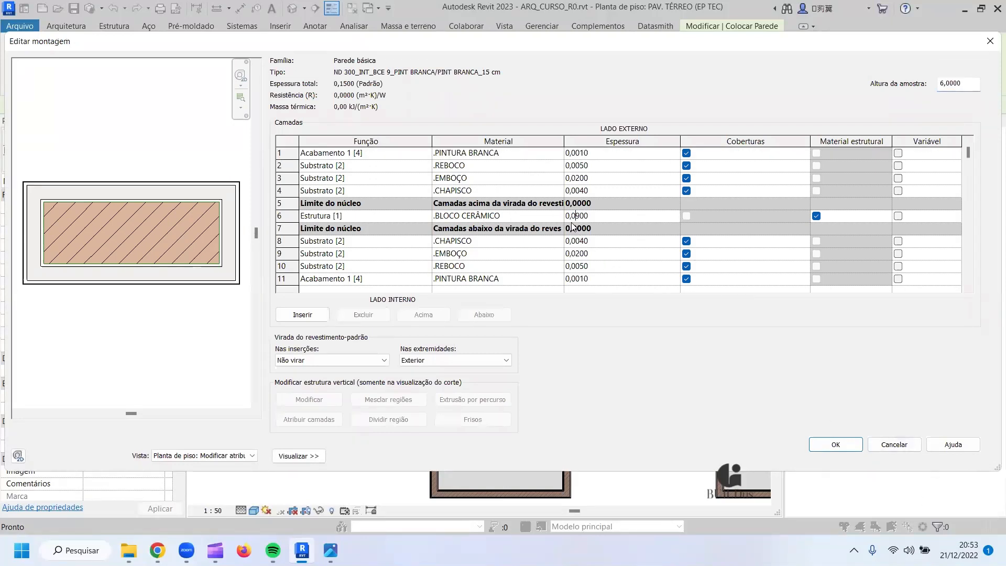
left_click(902, 445)
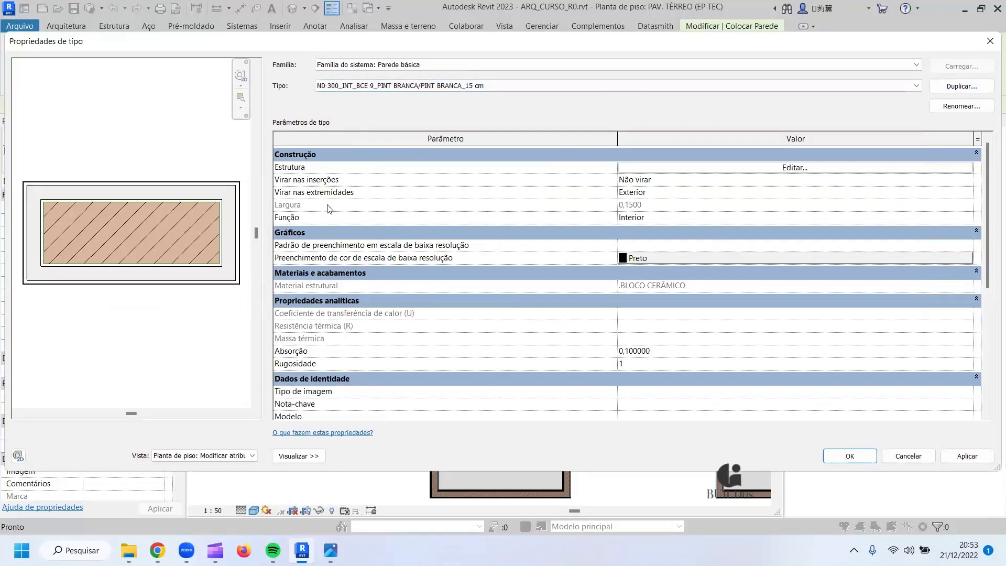
Duplicate the wall type as ND 300_INT_BCE 9_PINT BRANCA/PINT BRANCA_20 cm.
left_click(957, 87)
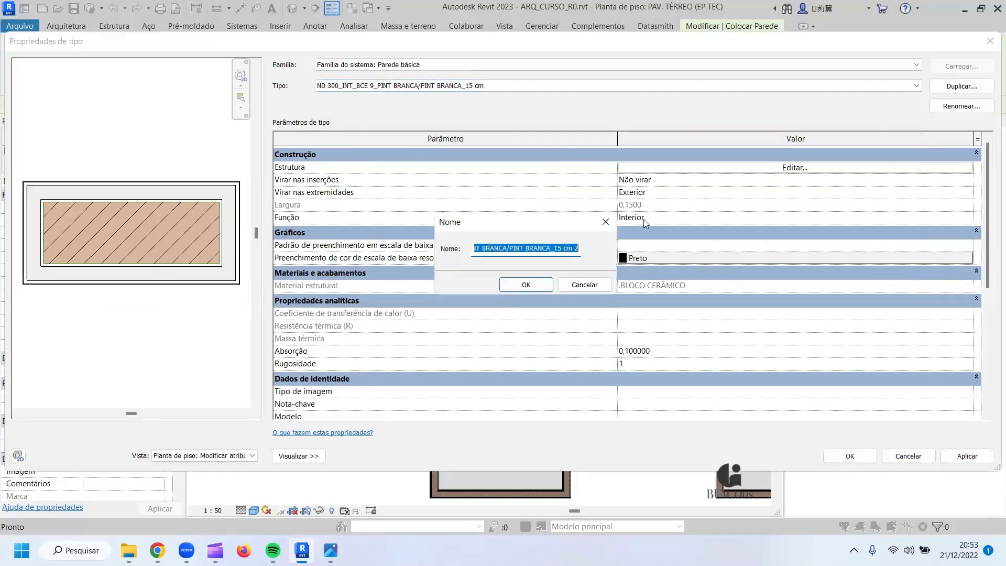
left_click(575, 247)
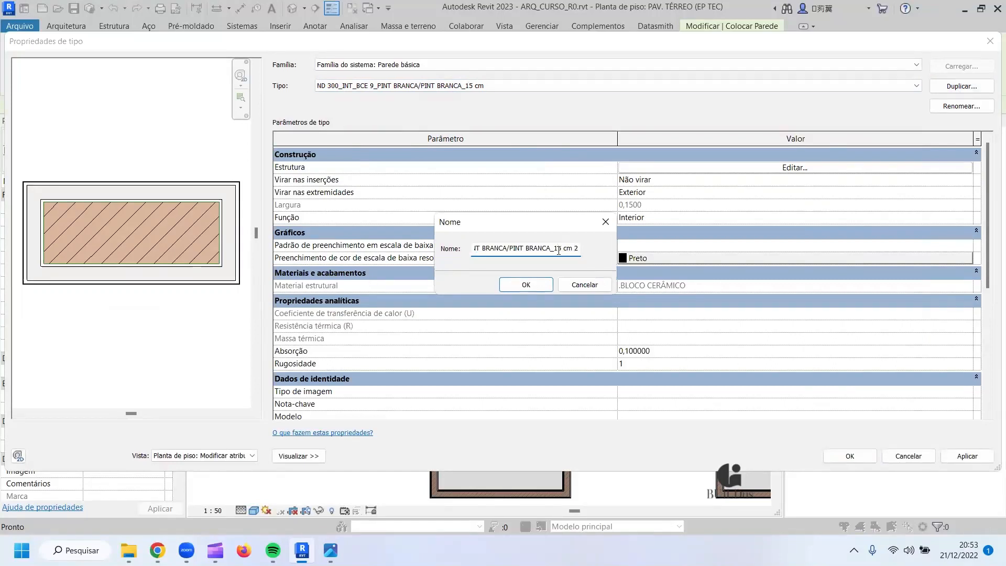
key("BackSpace")
key("BackSpace")
key("BackSpace")
type("_20")
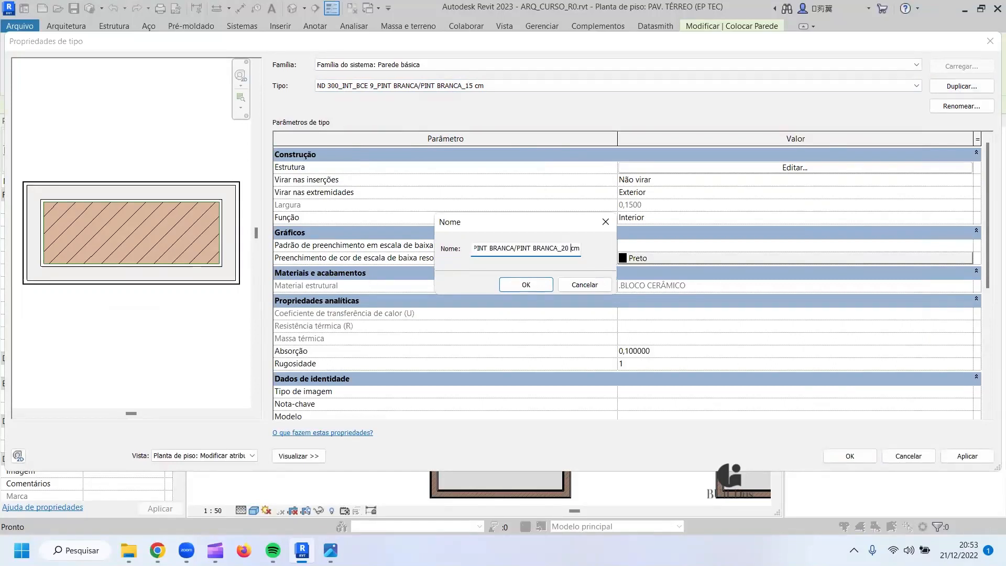
key("Right")
key("Right")
key("Right")
key("Right")
key("BackSpace")
left_click(547, 289)
Set the new type's .BLOCO CERÂMICO structure layer to 0,14 thick, accept the type properties, and leave the wall command.
left_click(698, 168)
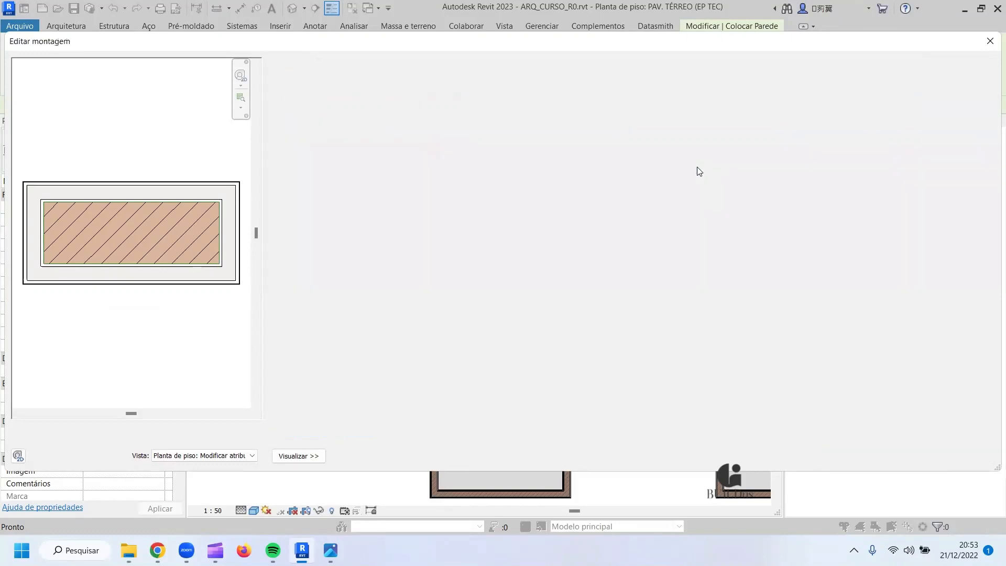
left_click(586, 217)
left_click_drag(587, 216, 575, 215)
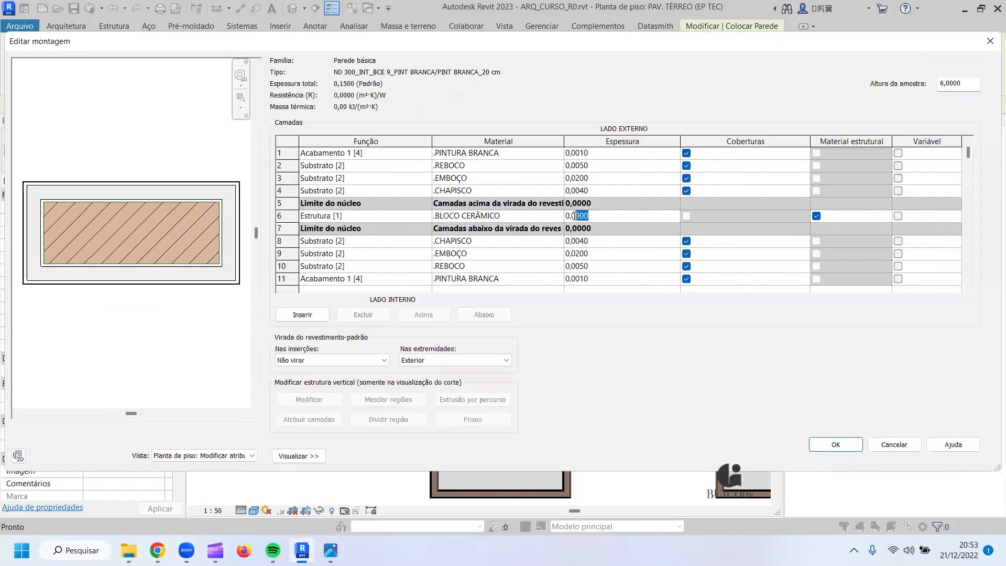
type("14")
left_click(835, 444)
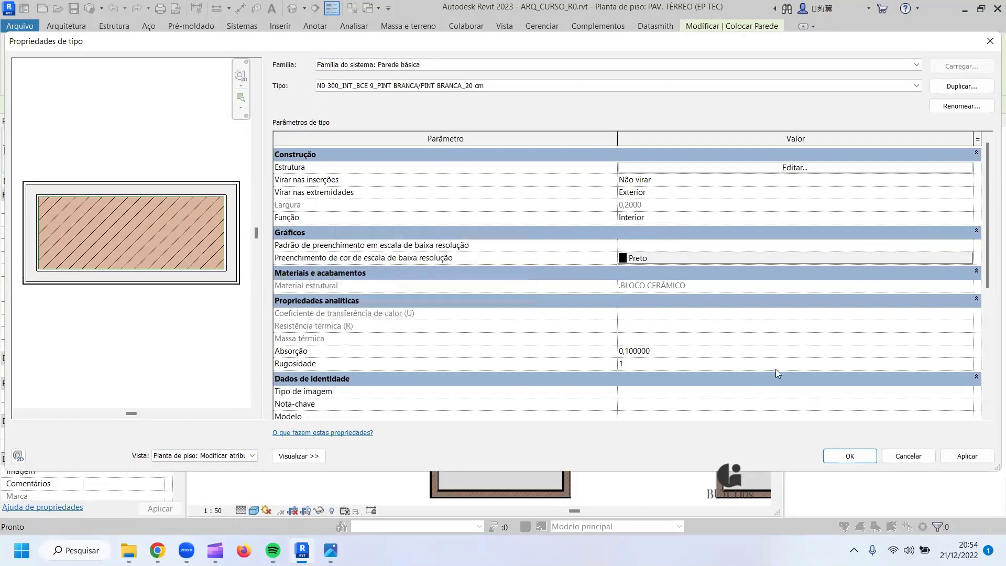
left_click(849, 455)
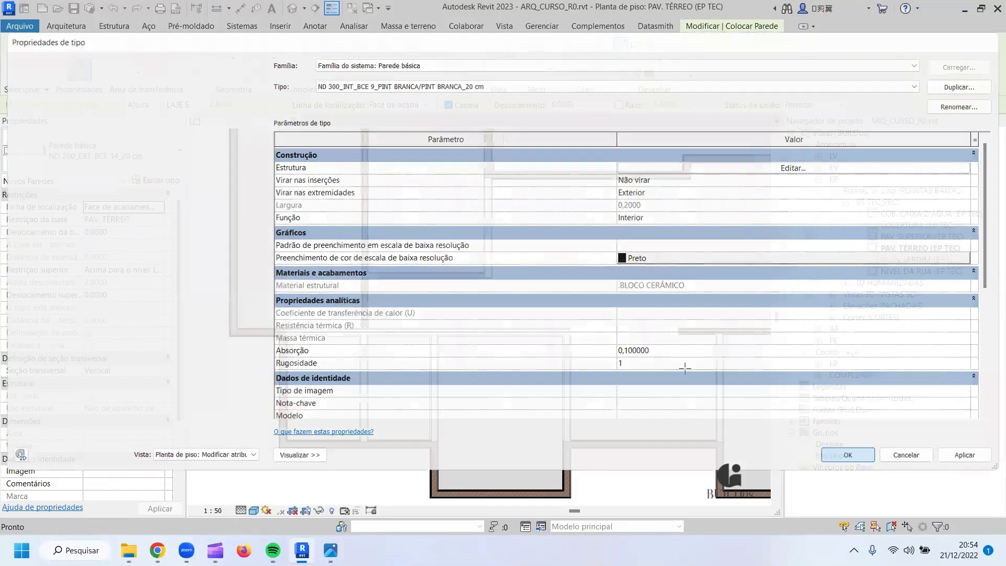
key("Escape")
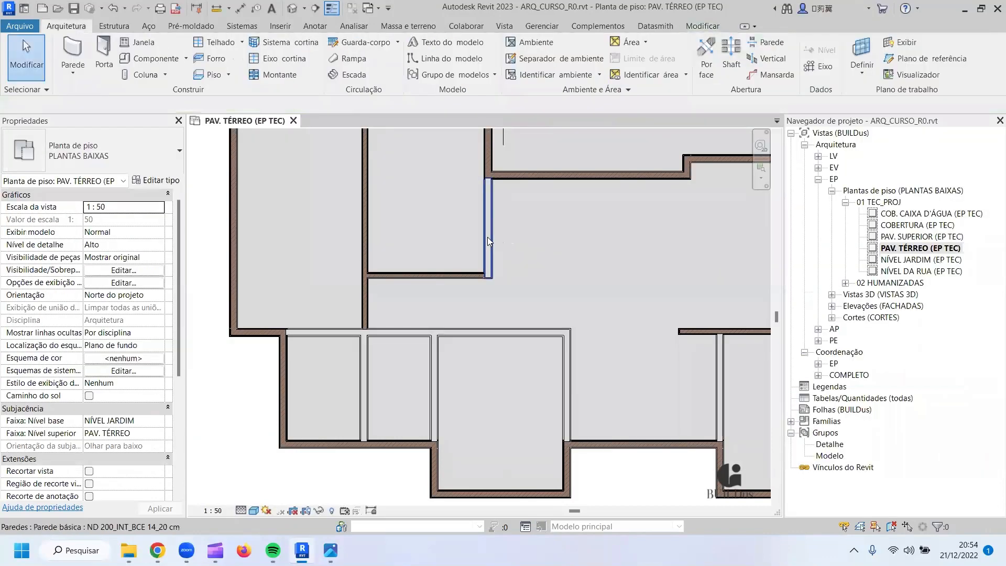
Assign type ND 300_INT_BCE 9_PINT BRANCA/PINT BRANCA_20 cm to all ND 200_INT_BCE 14_20 cm walls visible in the view.
left_click(487, 237)
right_click(488, 235)
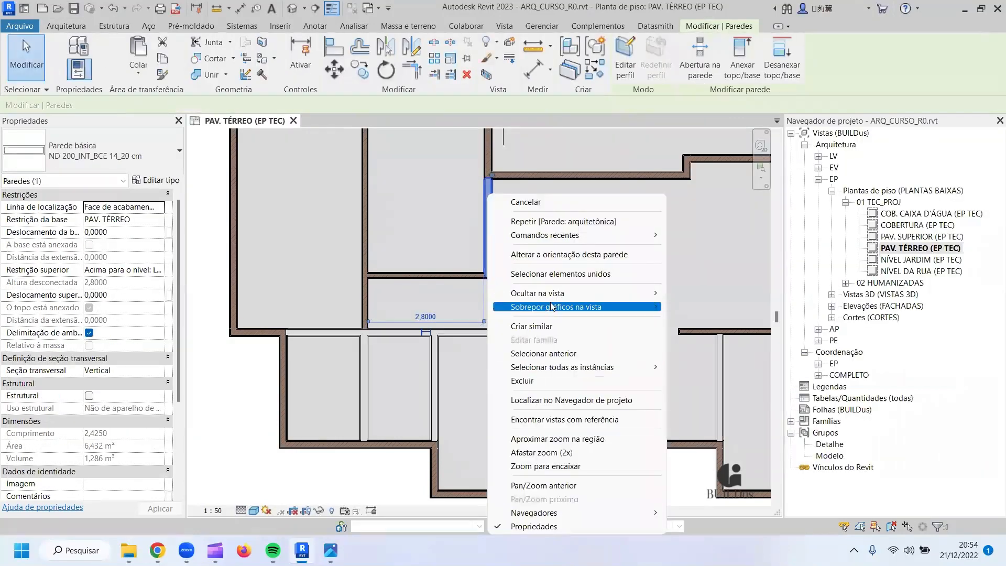
mouse_move(572, 366)
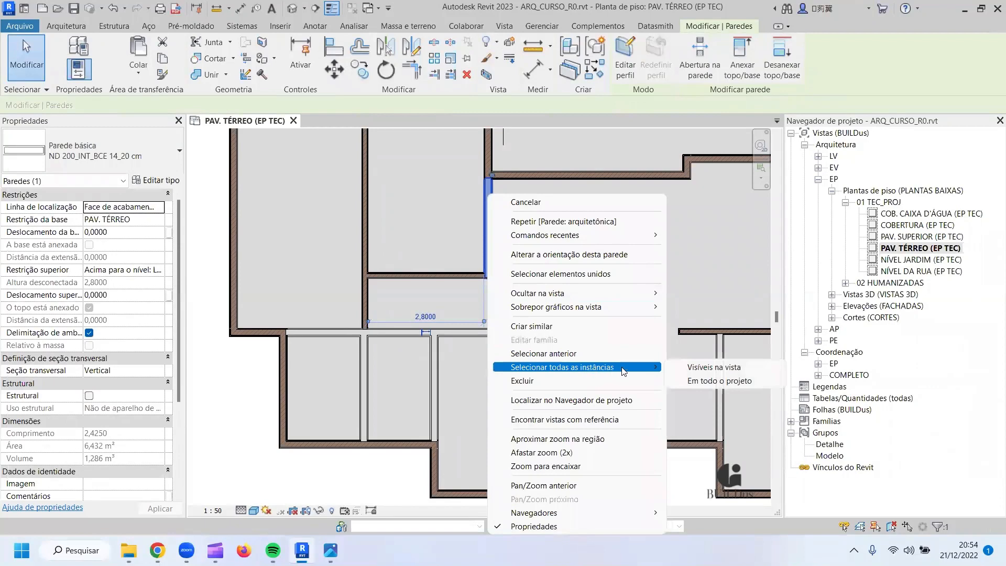
left_click(700, 373)
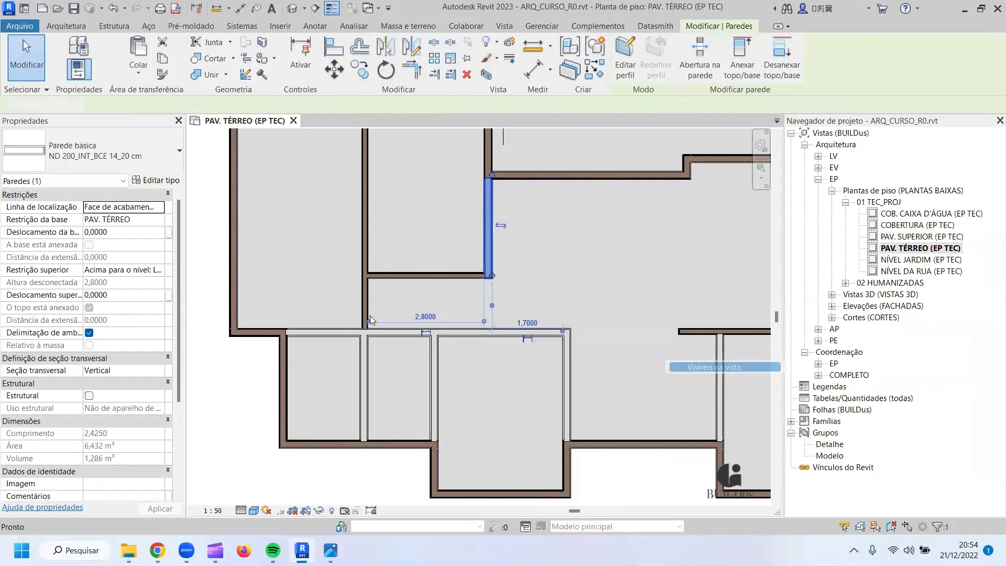
left_click(156, 167)
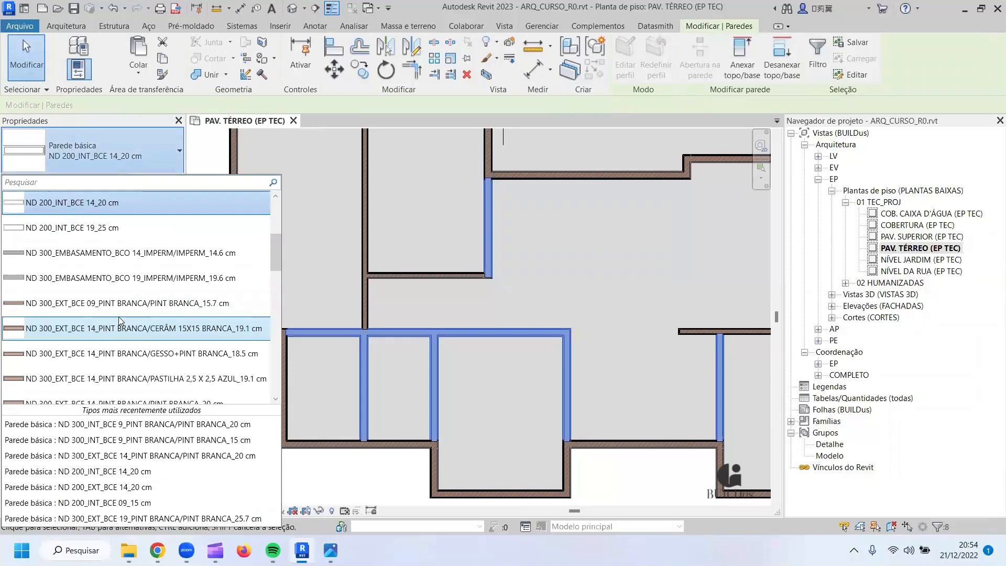
scroll(119, 318, "down", 1)
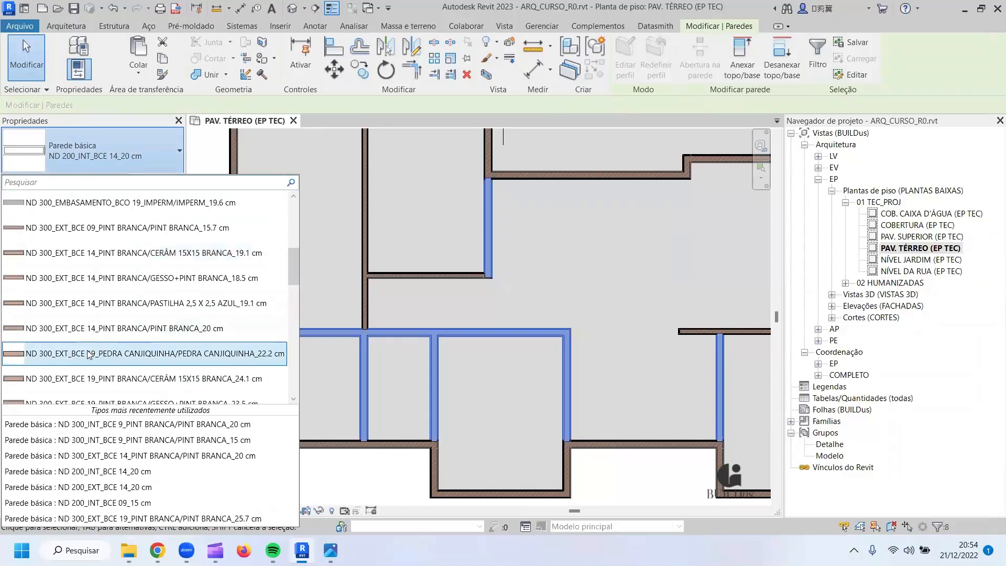
scroll(125, 335, "down", 1)
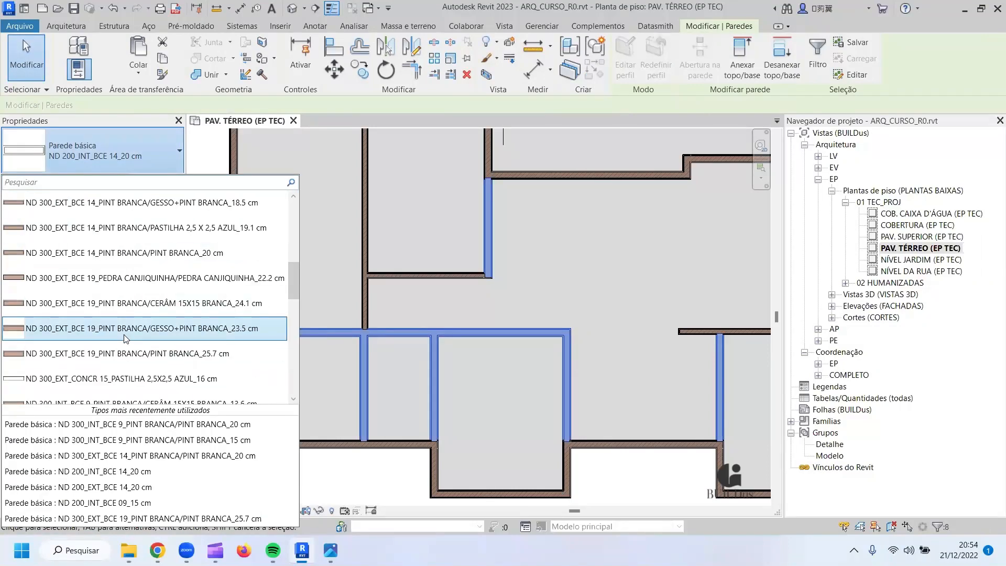
scroll(126, 338, "down", 2)
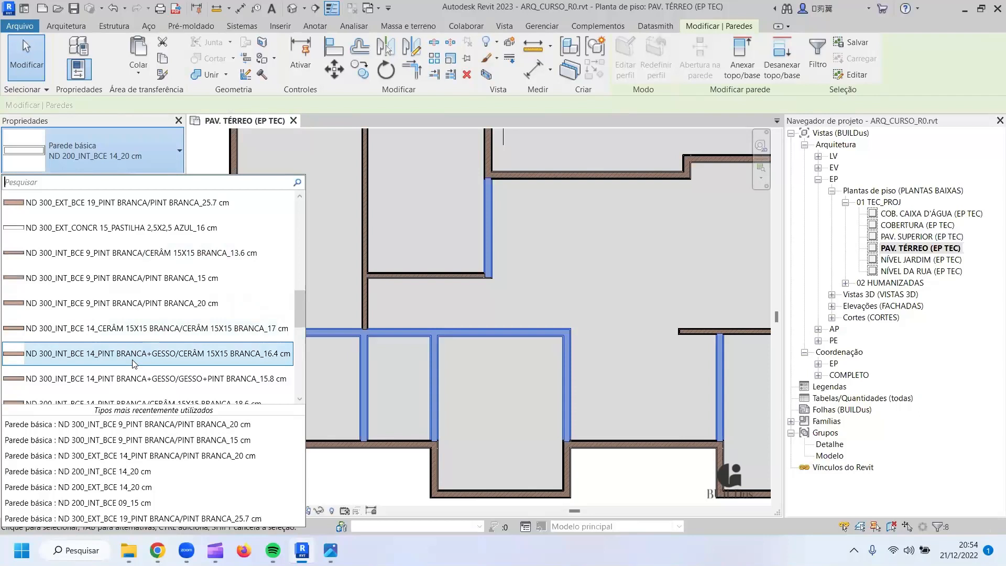
left_click(146, 307)
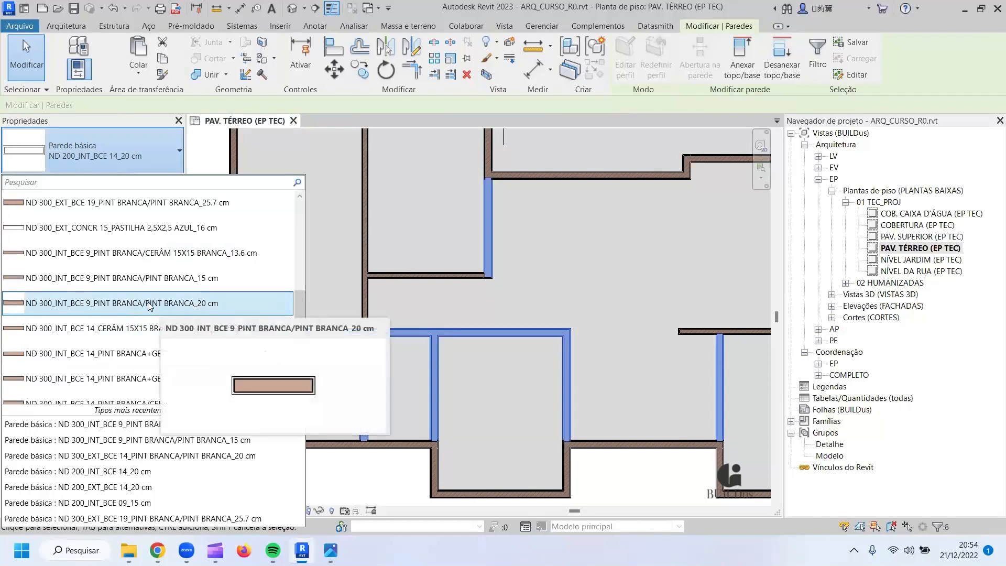
left_click(88, 308)
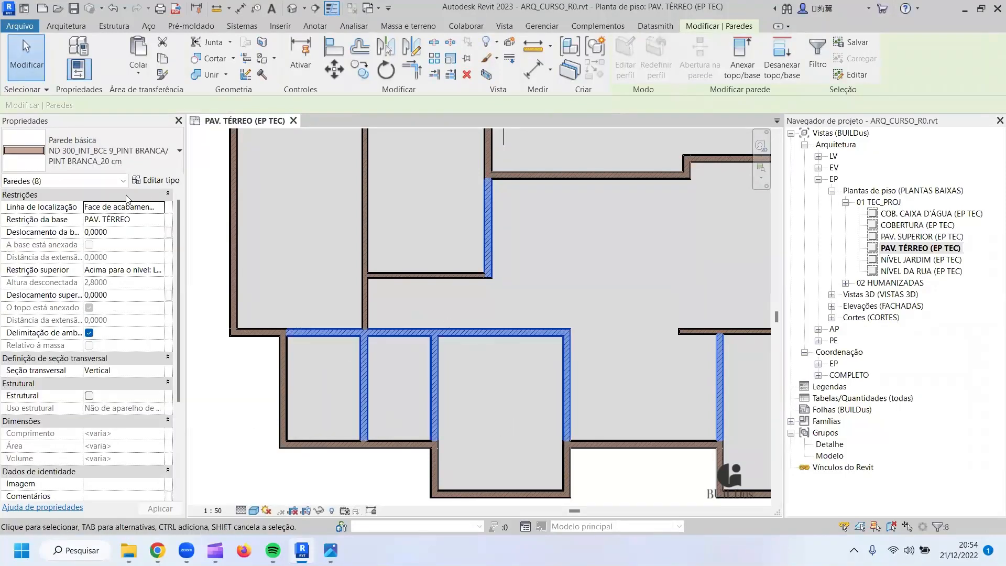
Rename the selected walls' type as ND 300_INT_BCE 14_PINT BRANCA/PINT BRANCA_20 cm and clear the selection.
left_click(155, 180)
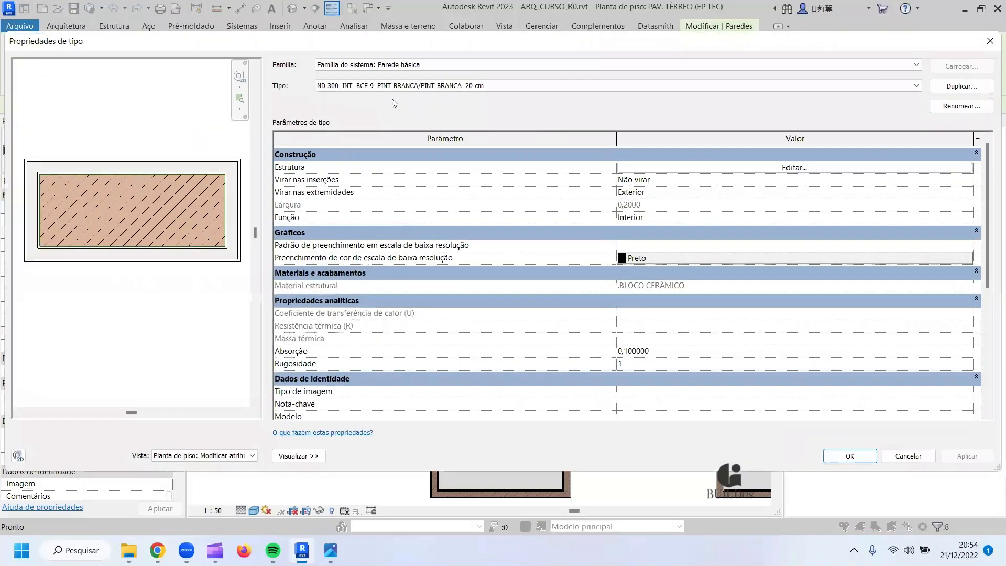
left_click(973, 108)
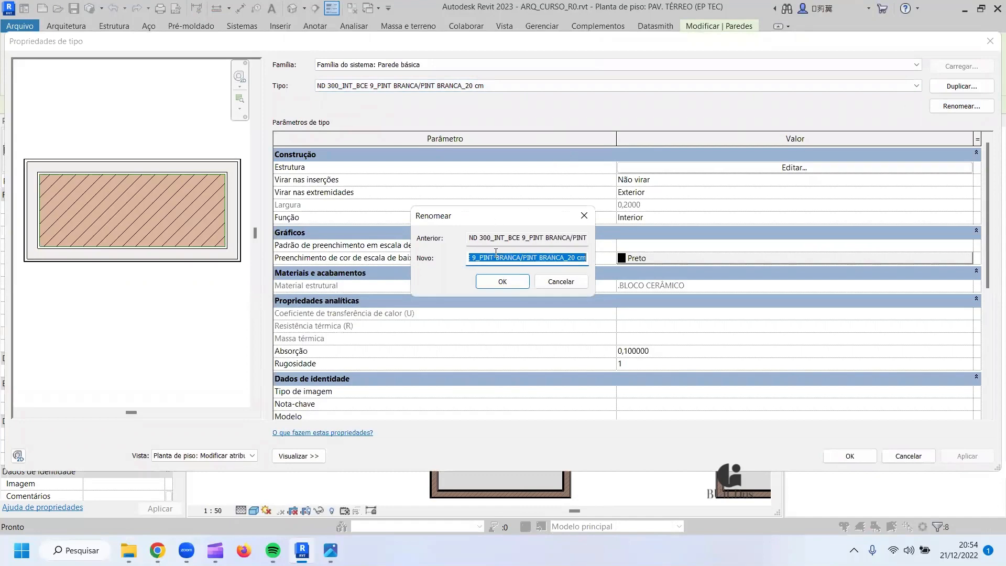
left_click(474, 257)
key("BackSpace")
type("14")
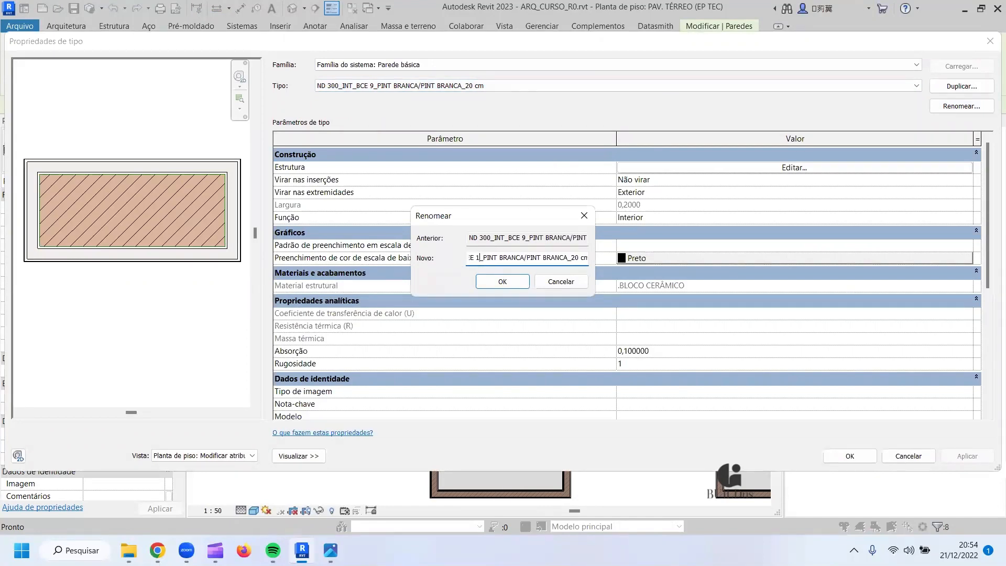
key("Return")
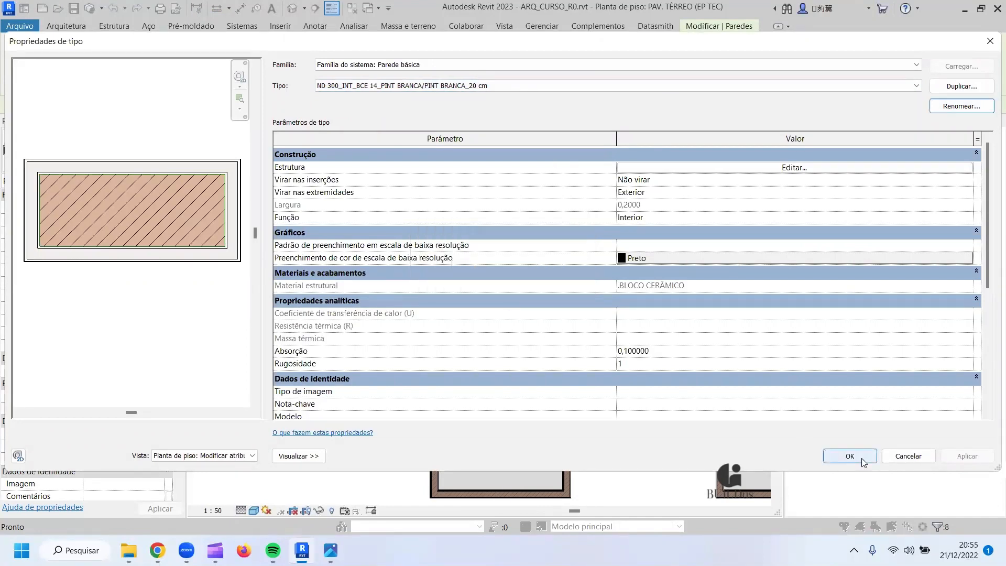
left_click(849, 456)
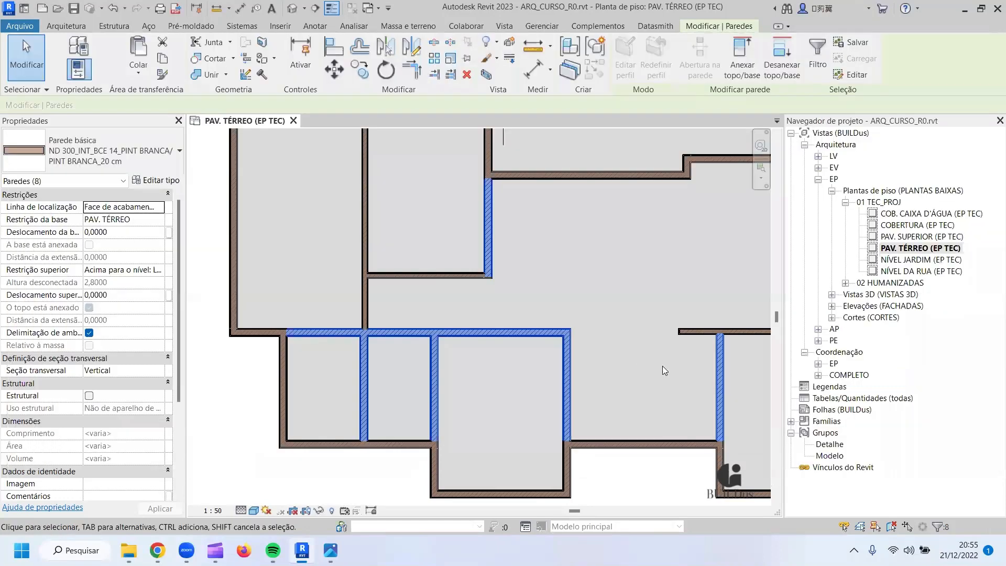
scroll(618, 366, "down", 2)
key("Escape")
middle_click_drag(526, 287, 374, 271)
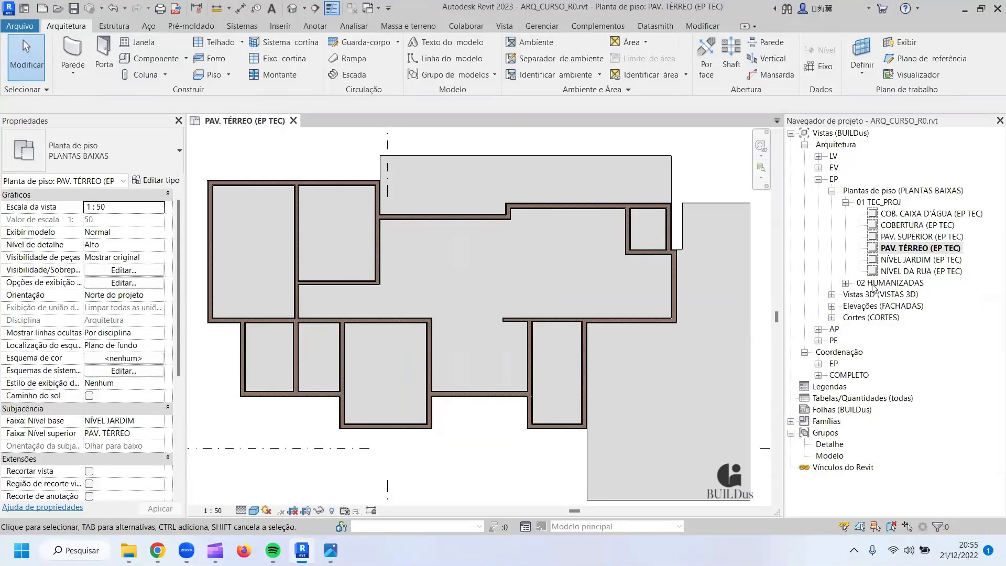
Open the EP phase's 3D (EP TEC) view and set its detail level to Alto and visual style to Cores consistentes.
left_click(832, 294)
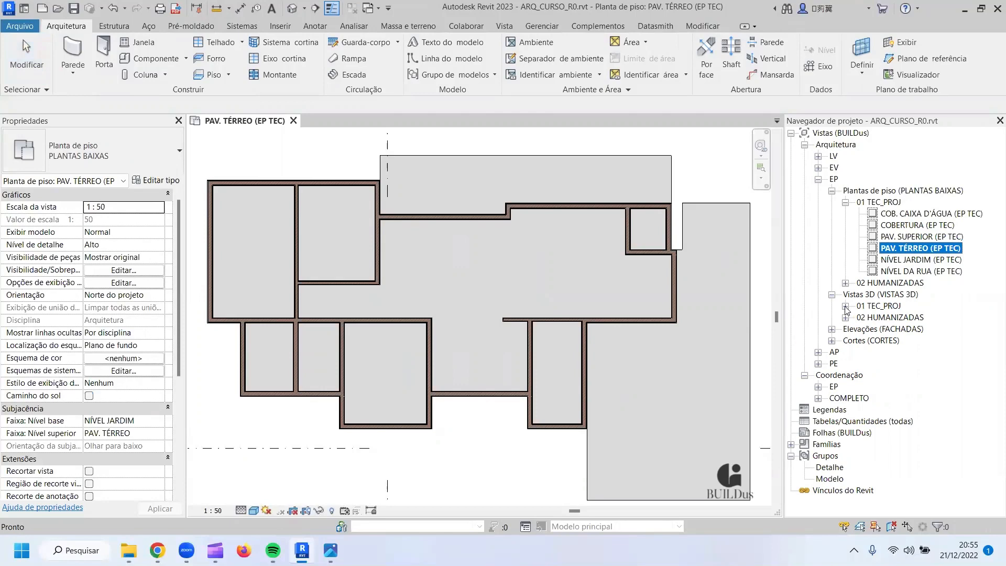
left_click(845, 306)
double_click(901, 317)
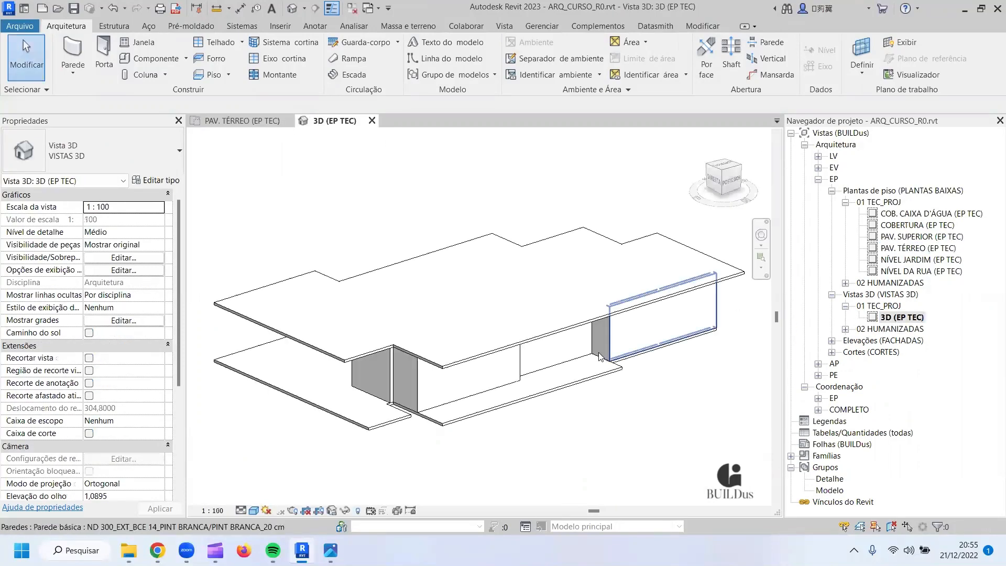
left_click(254, 510)
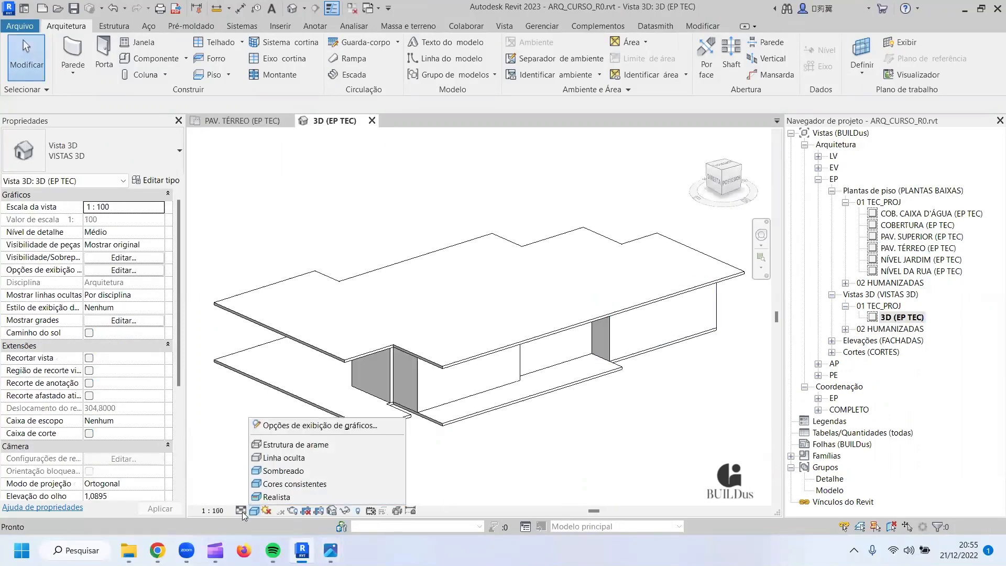
left_click(241, 511)
left_click(257, 498)
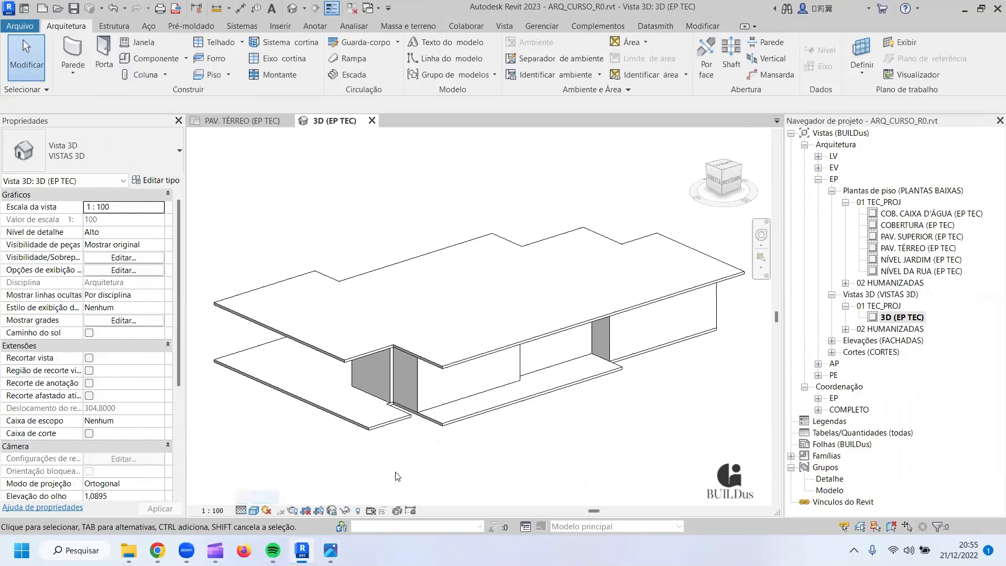
left_click(253, 511)
left_click(297, 484)
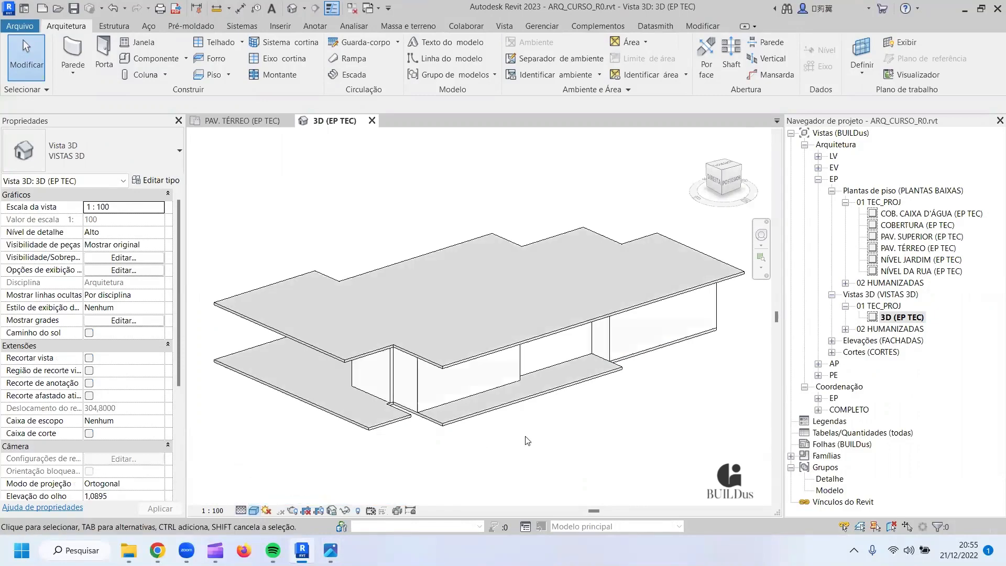
Examine the model in the 3D (EP TEC) view, compare it with the 3D (EV) view, and close the EV view.
middle_click_drag(568, 442, 325, 362, "shift")
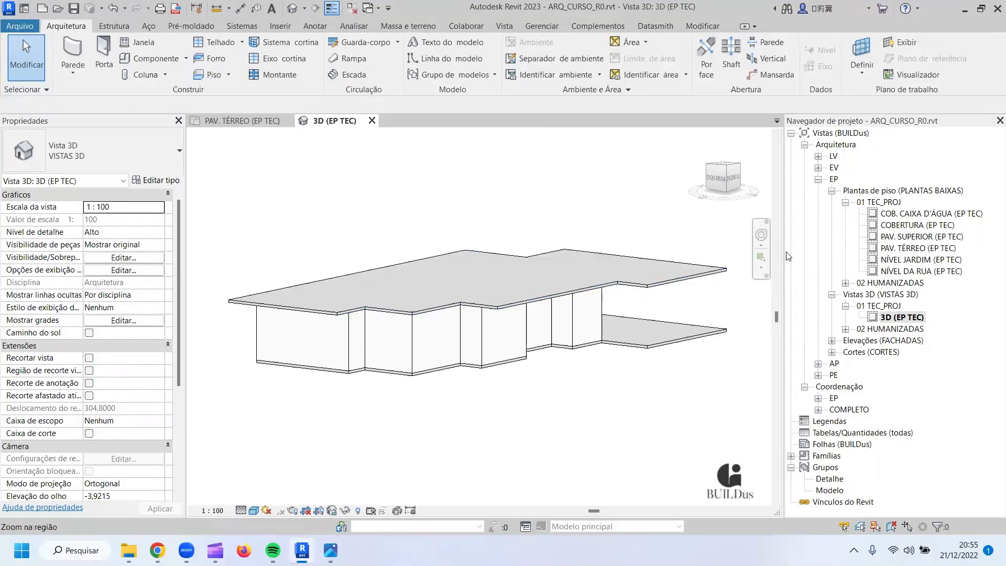
left_click(818, 168)
double_click(889, 328)
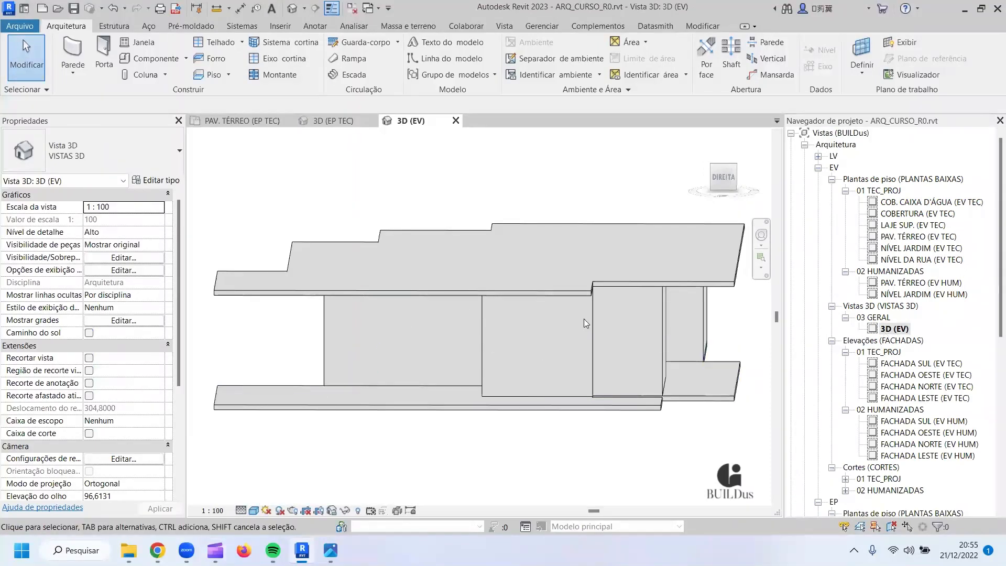
middle_click_drag(601, 367, 699, 369, "shift")
left_click(340, 122)
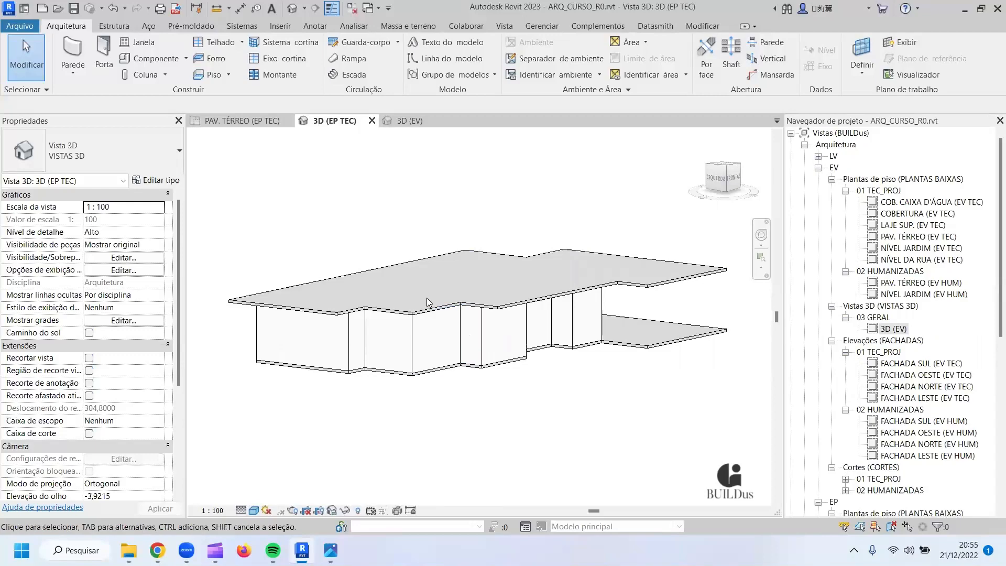
middle_click_drag(595, 404, 335, 324, "shift")
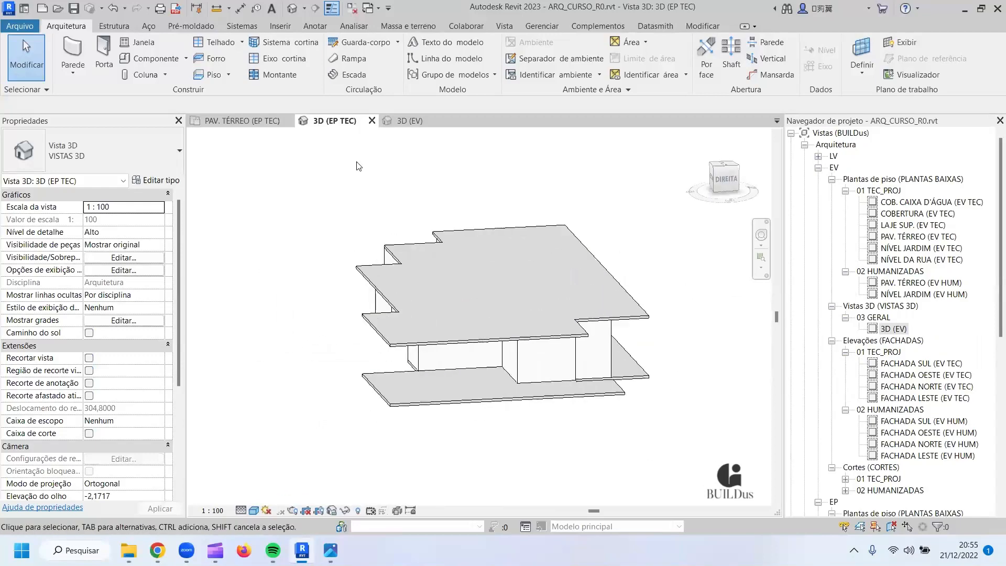
left_click(409, 120)
left_click(455, 121)
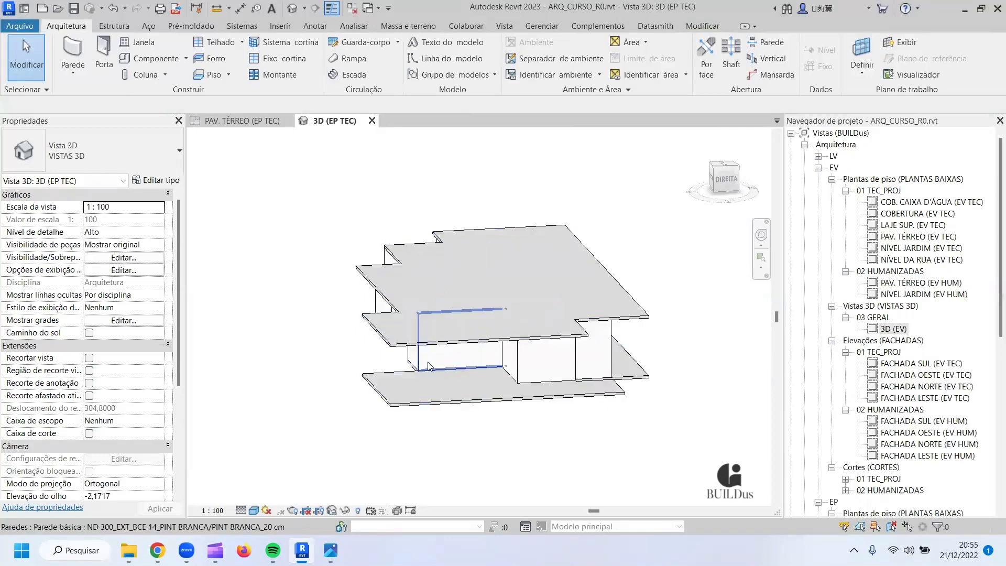
Select the upper slab in the 3D (EP TEC) view and review the floor types available for it.
left_click(463, 329)
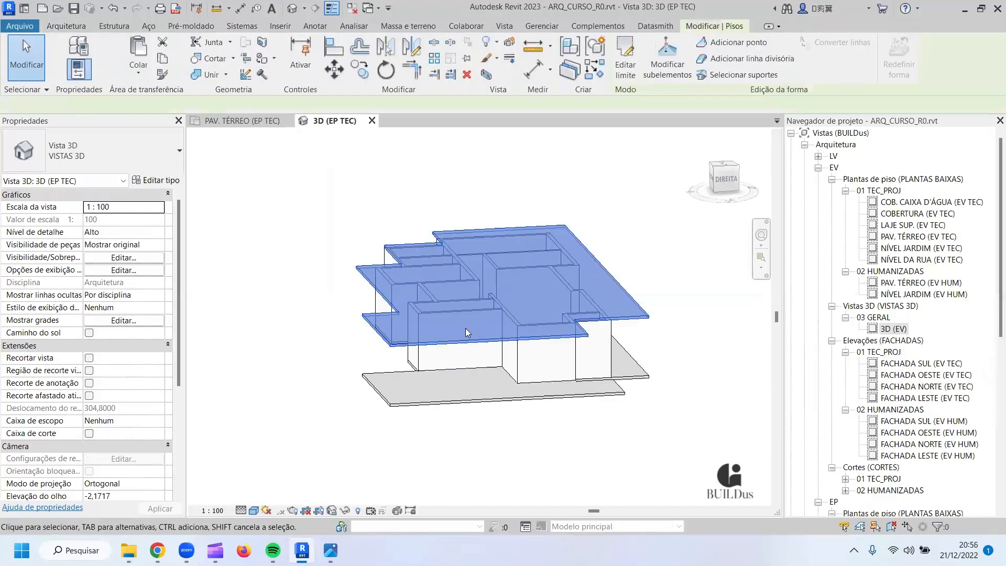
left_click(161, 166)
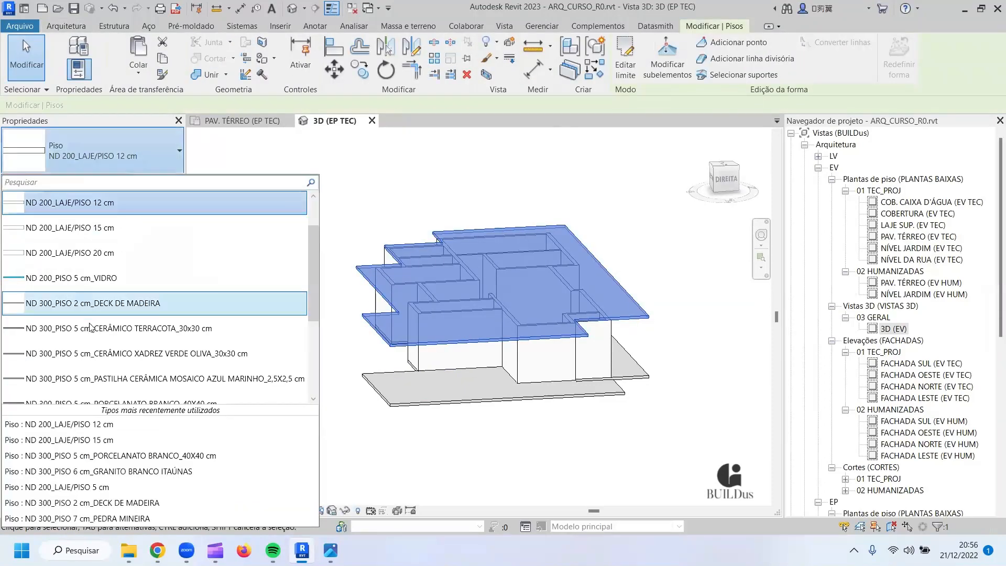
scroll(160, 338, "down", 1)
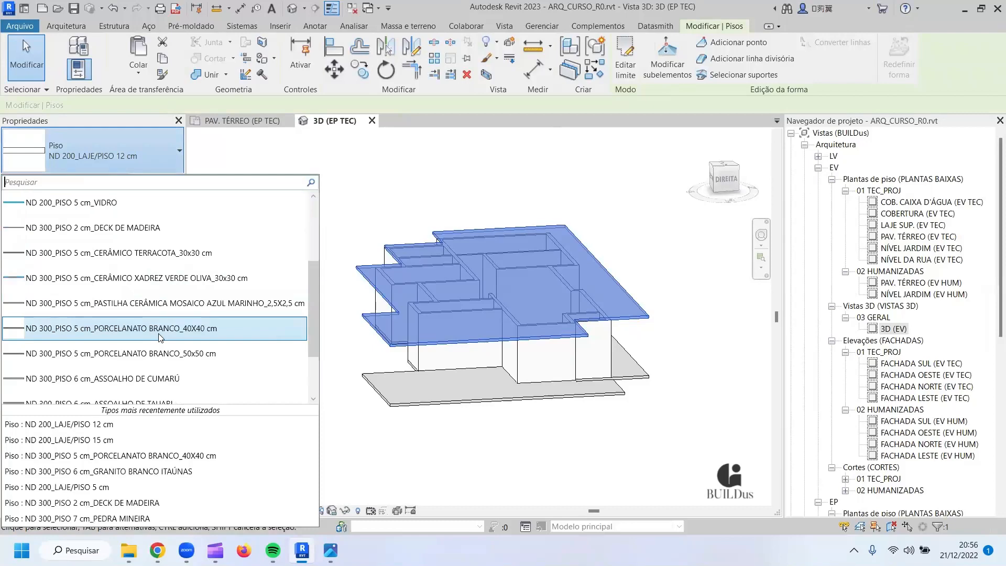
key("Down")
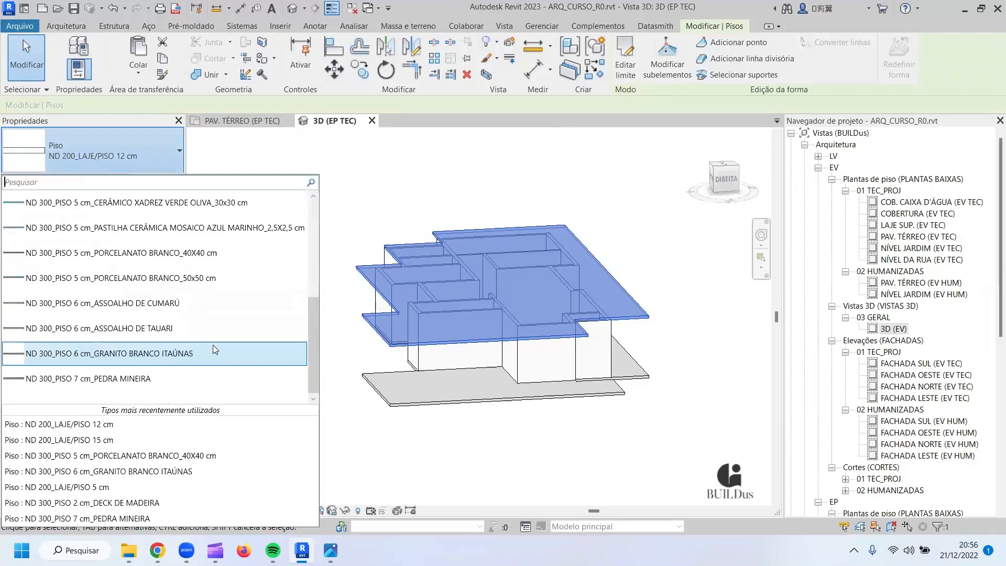
scroll(213, 346, "up", 1)
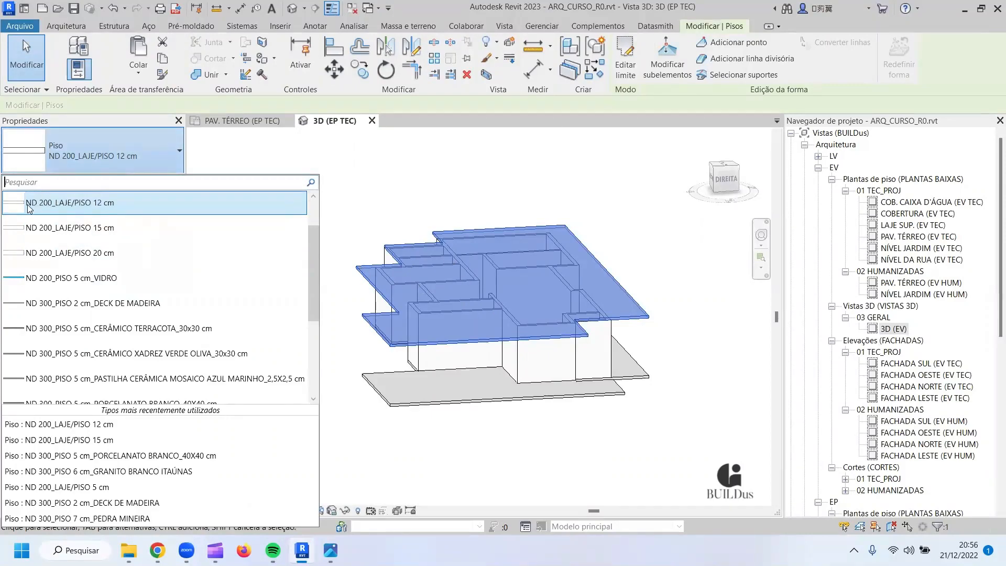
left_click(68, 162)
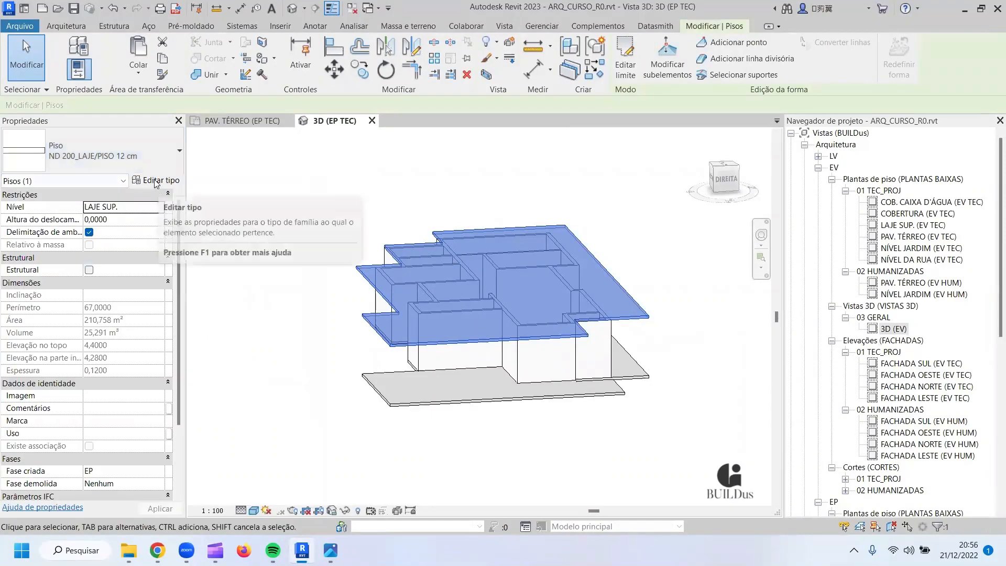
Duplicate the selected slab's floor type as ND 300_LAJE/PISO 12 cm.
left_click(155, 180)
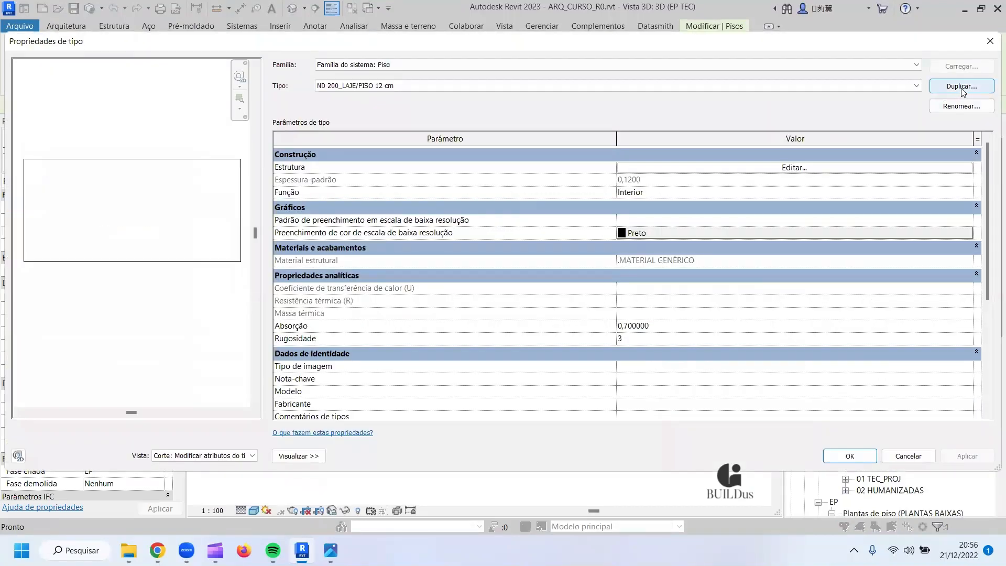
left_click(961, 86)
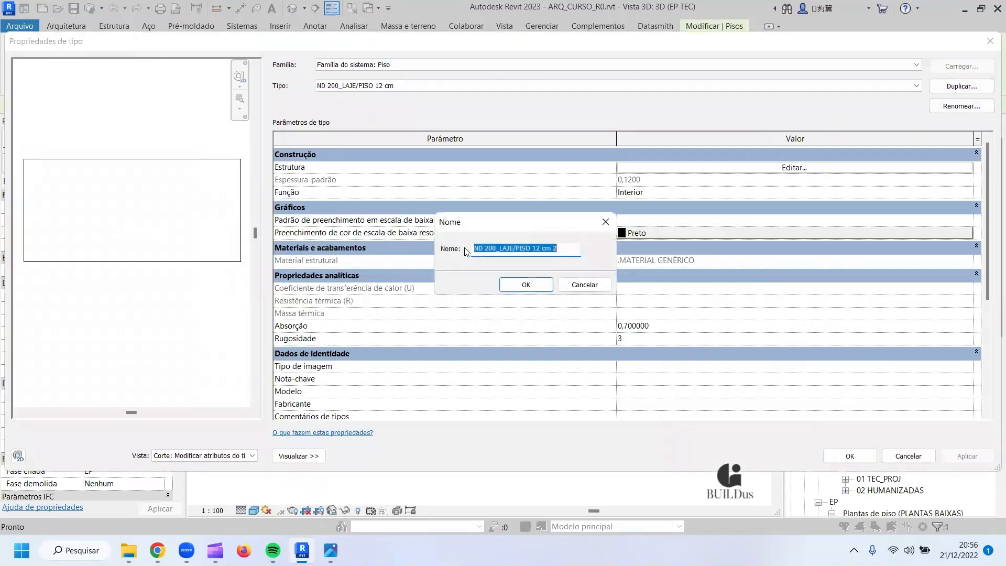
left_click_drag(496, 252, 488, 254)
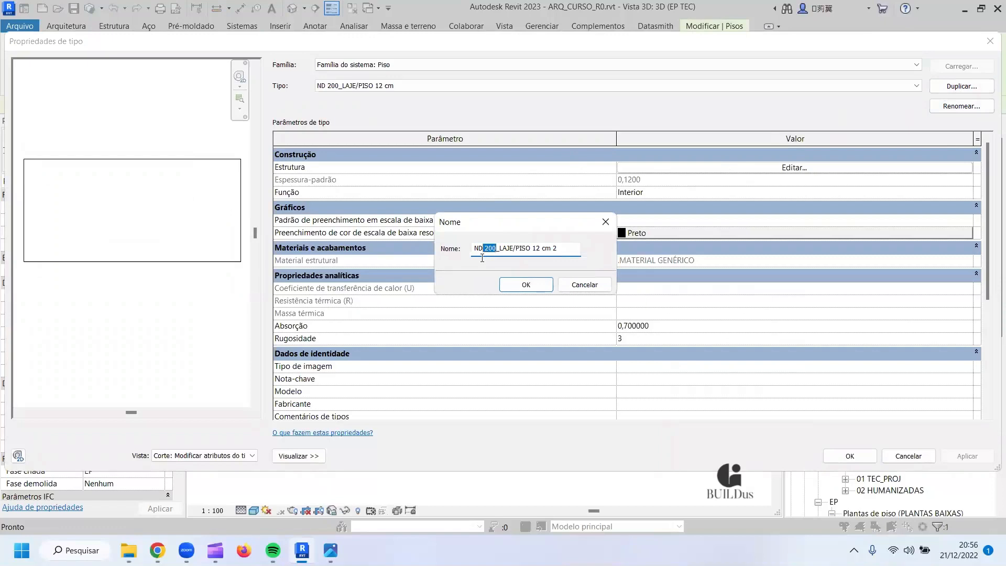
type("300")
key("BackSpace")
key("BackSpace")
left_click(524, 284)
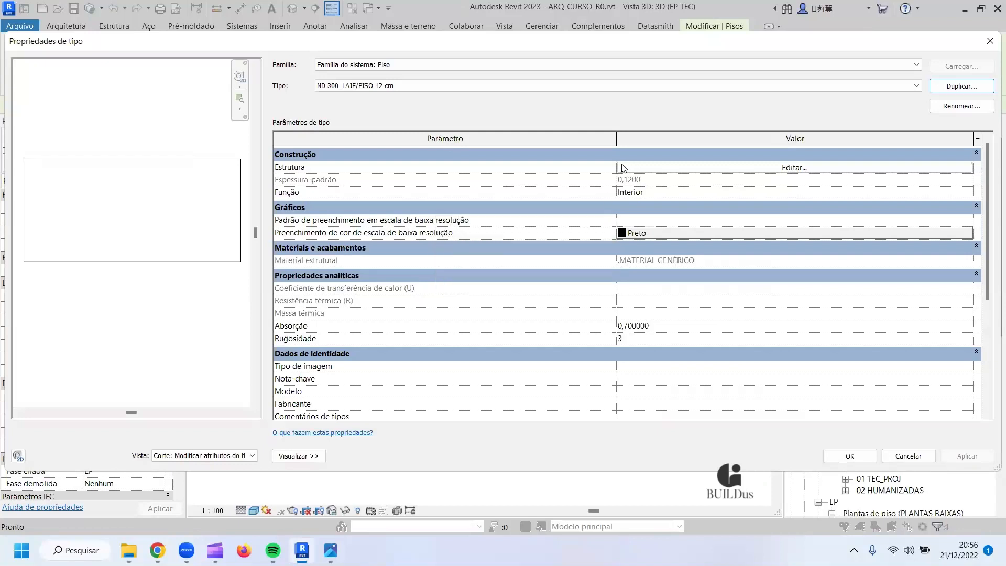
Set the function of the ND 300_LAJE/PISO 12 cm floor type to Exterior.
left_click(673, 193)
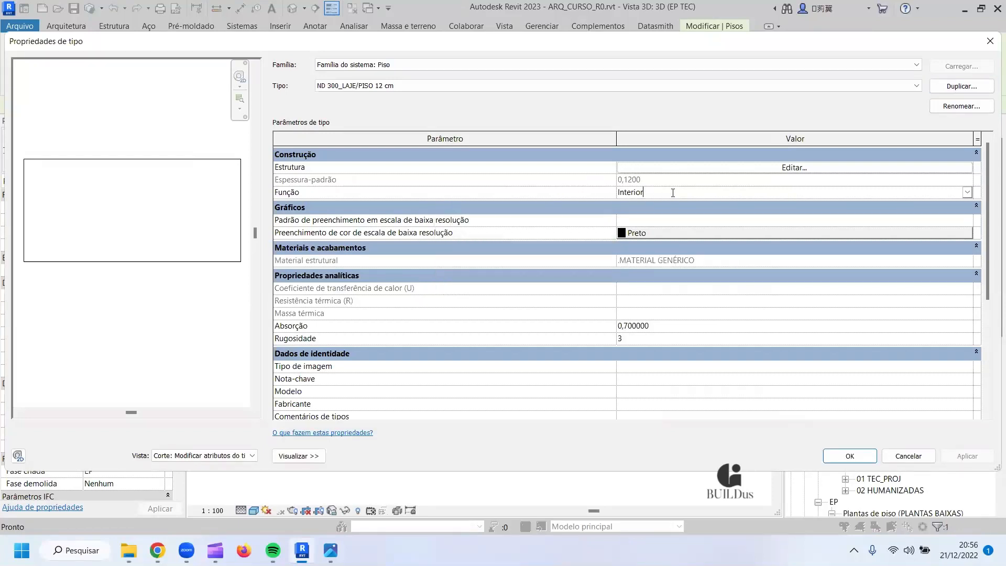
left_click(969, 192)
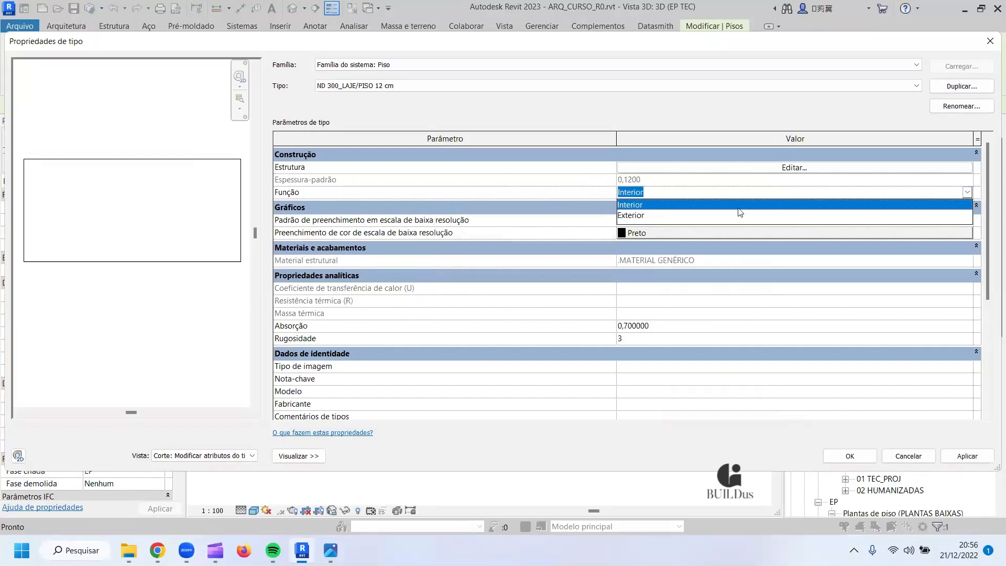
left_click(635, 215)
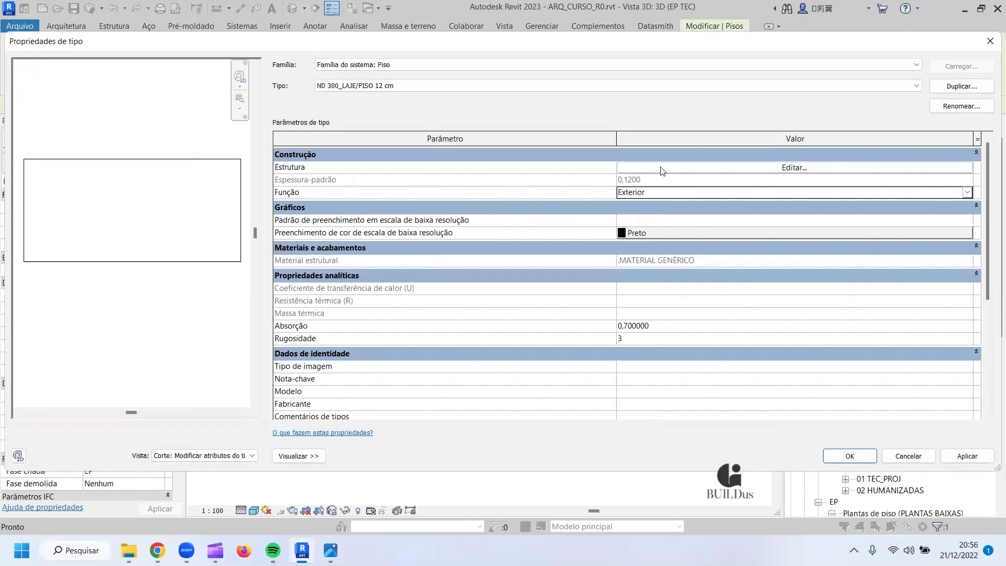
Assign the .CONCRETO ESTRUTURAL material to the structure layer of the ND 300_LAJE/PISO 12 cm type and apply the type to the upper slab.
left_click(662, 169)
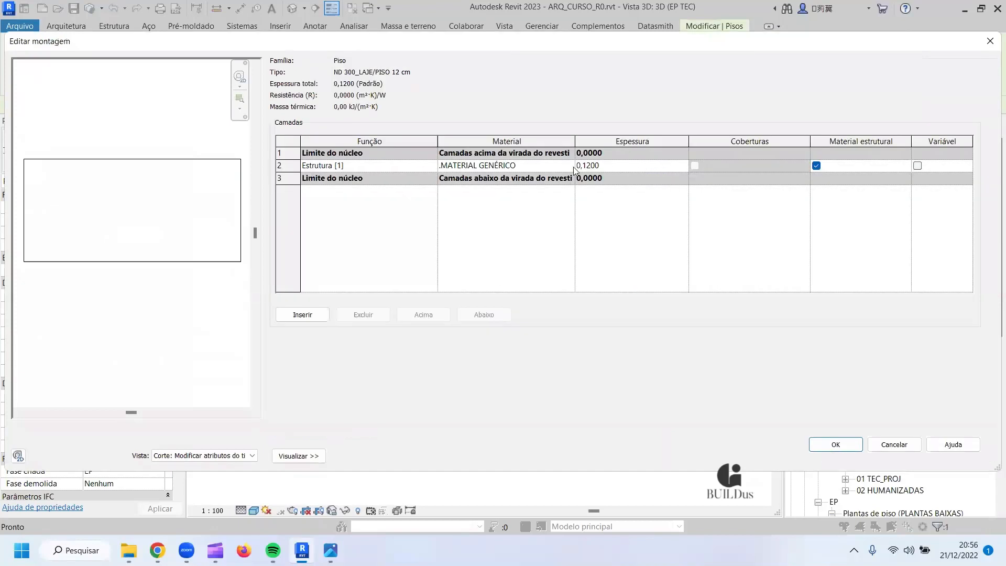
left_click(506, 165)
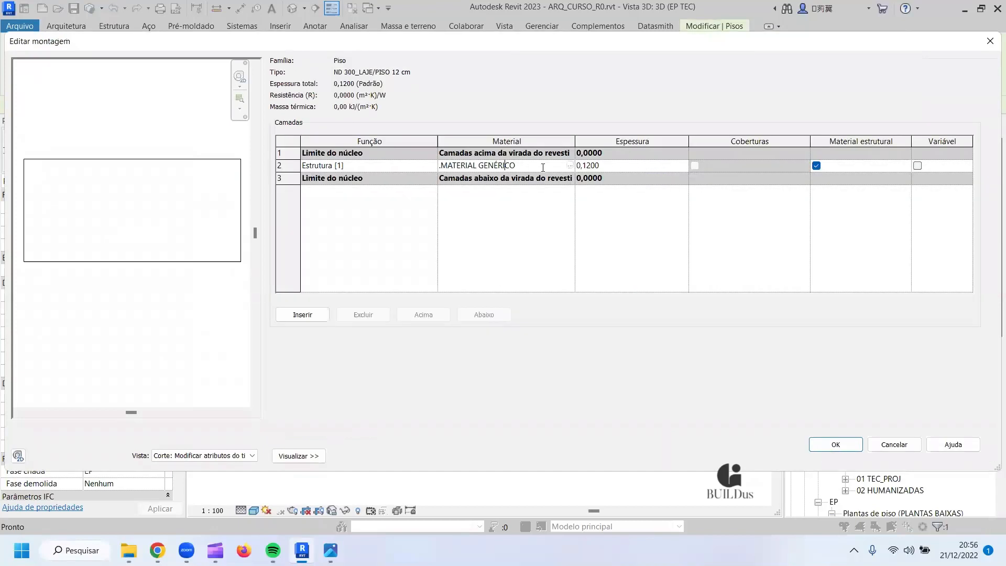
left_click(569, 166)
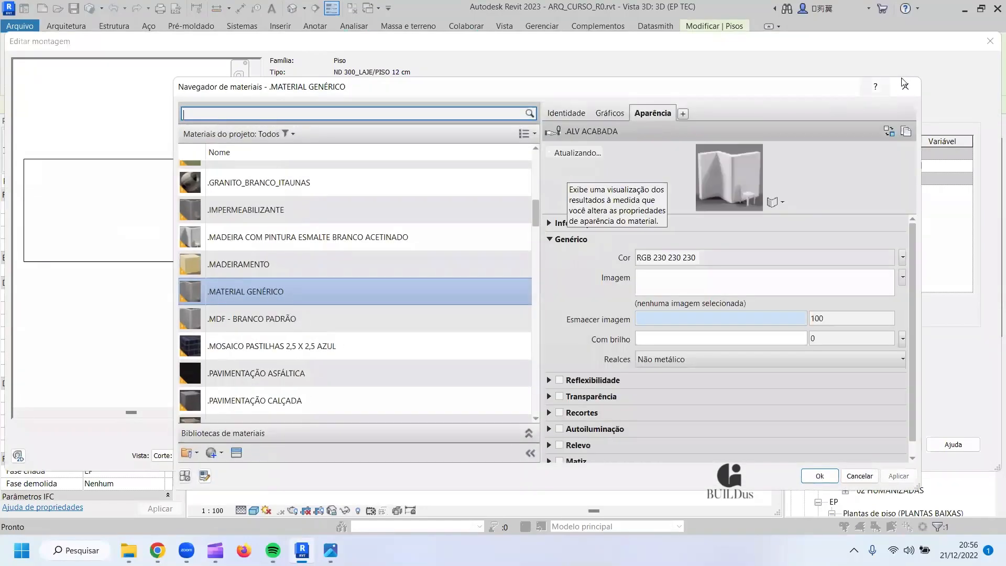
left_click(904, 85)
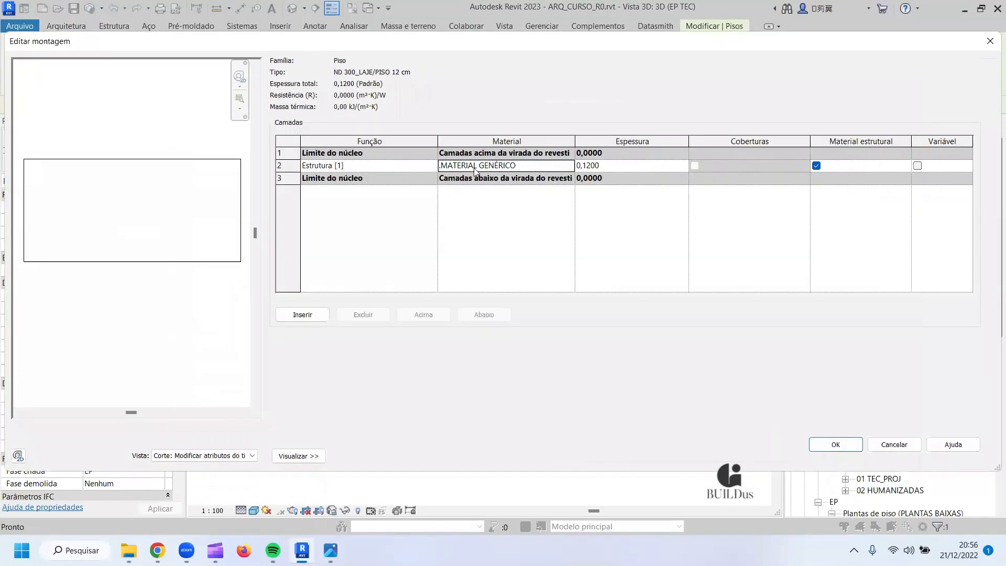
left_click(479, 167)
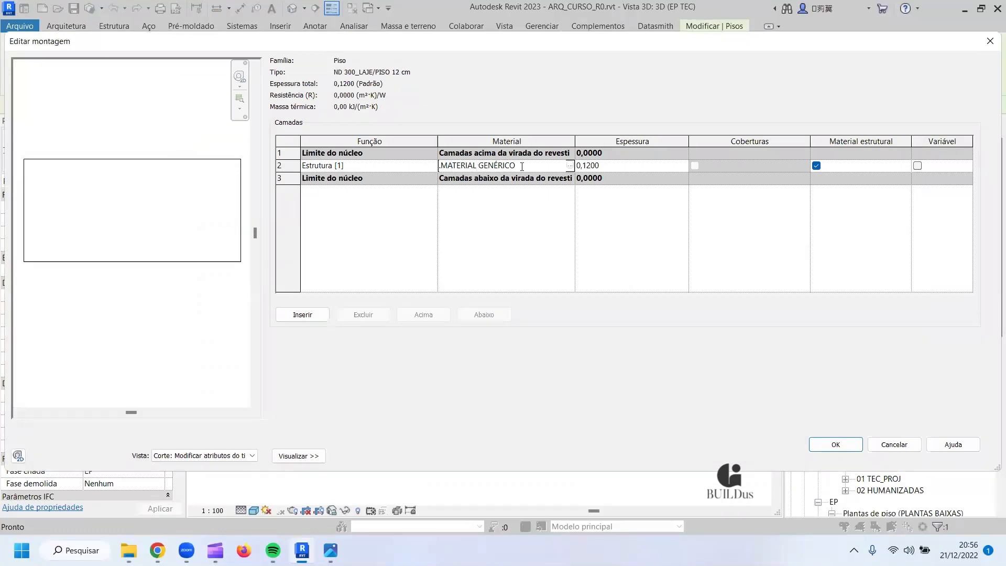
left_click(571, 166)
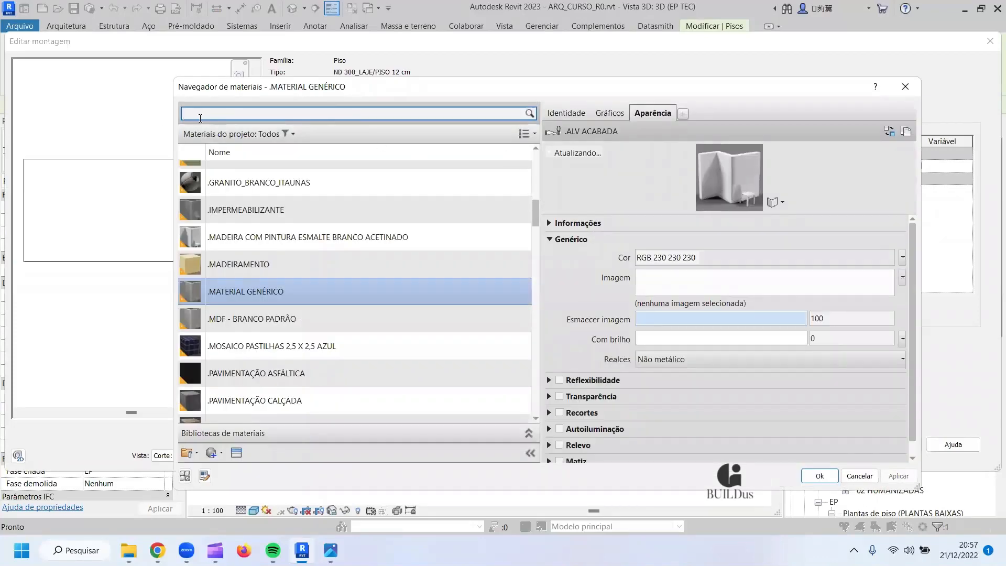
type("c")
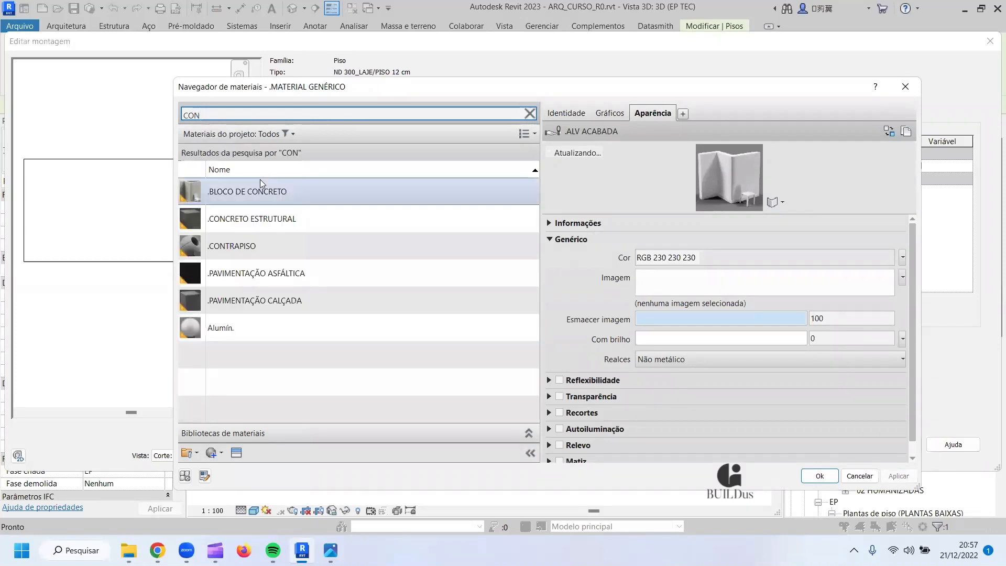
left_click(274, 225)
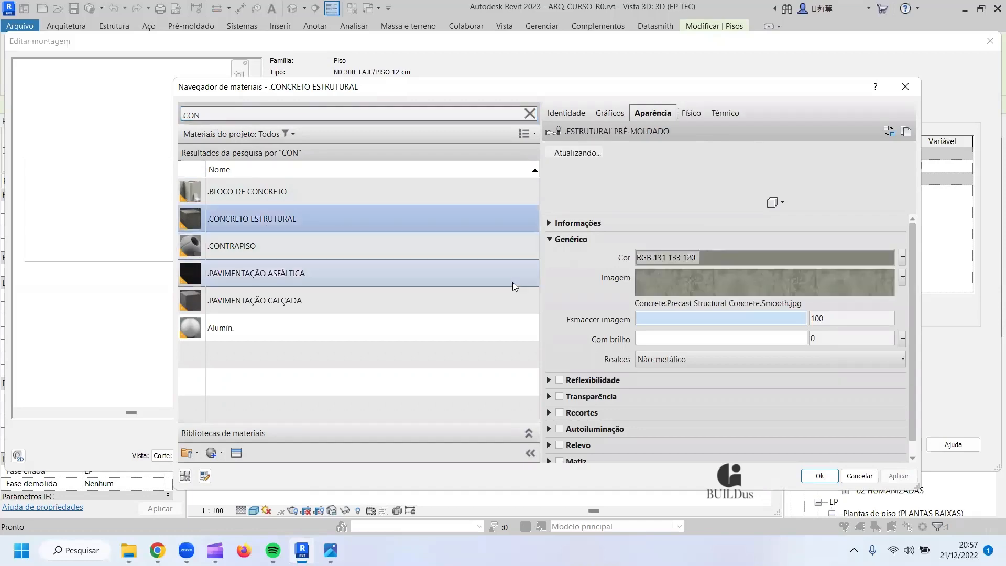
left_click(820, 475)
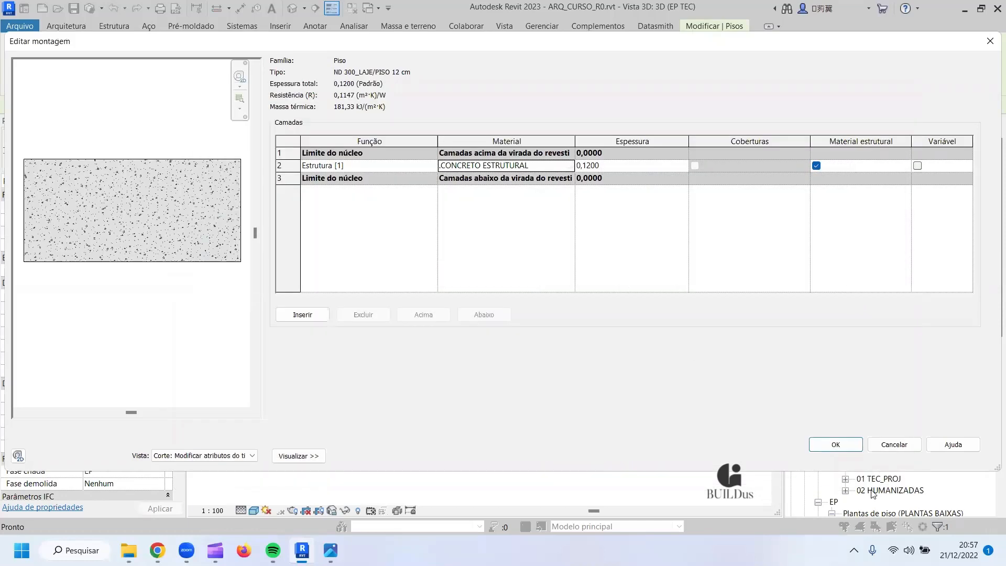
left_click(840, 444)
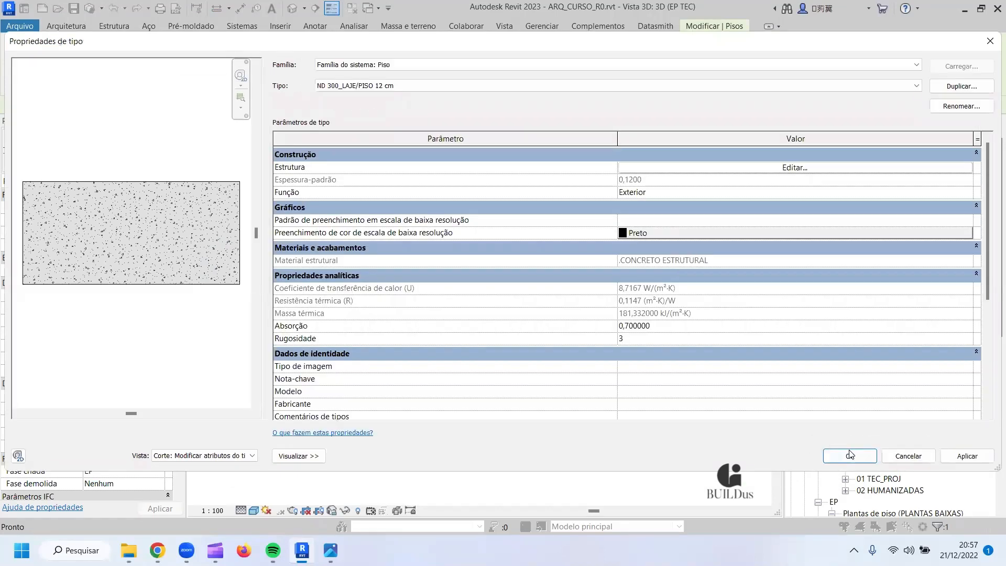
left_click(850, 454)
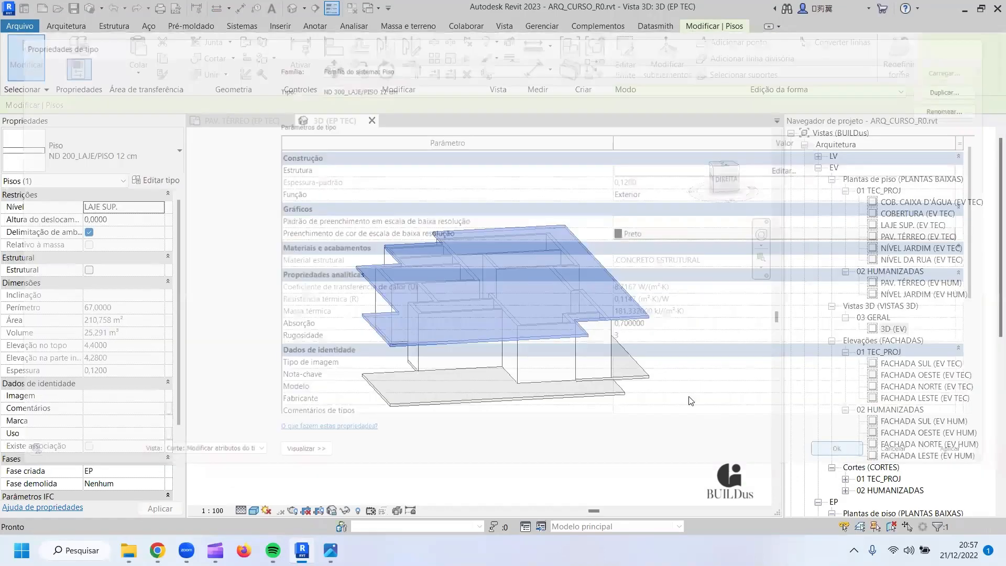
key("Escape")
Inspect the slabs in the 3D view, return to the PAV. TÉRREO (EP TEC) plan and select its floor slab.
scroll(399, 317, "up", 3)
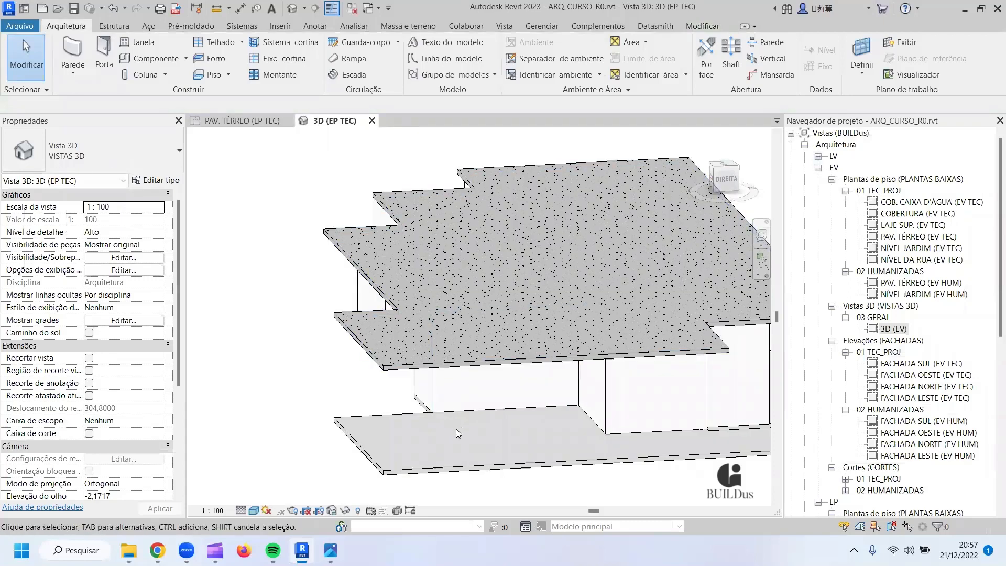
middle_click_drag(456, 428, 336, 383)
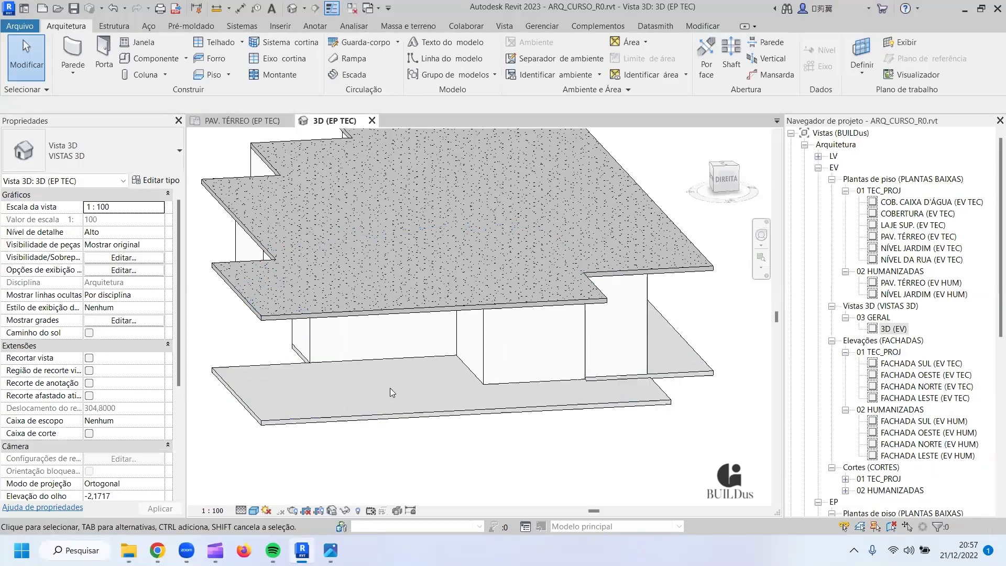
middle_click_drag(297, 408, 407, 341, "shift")
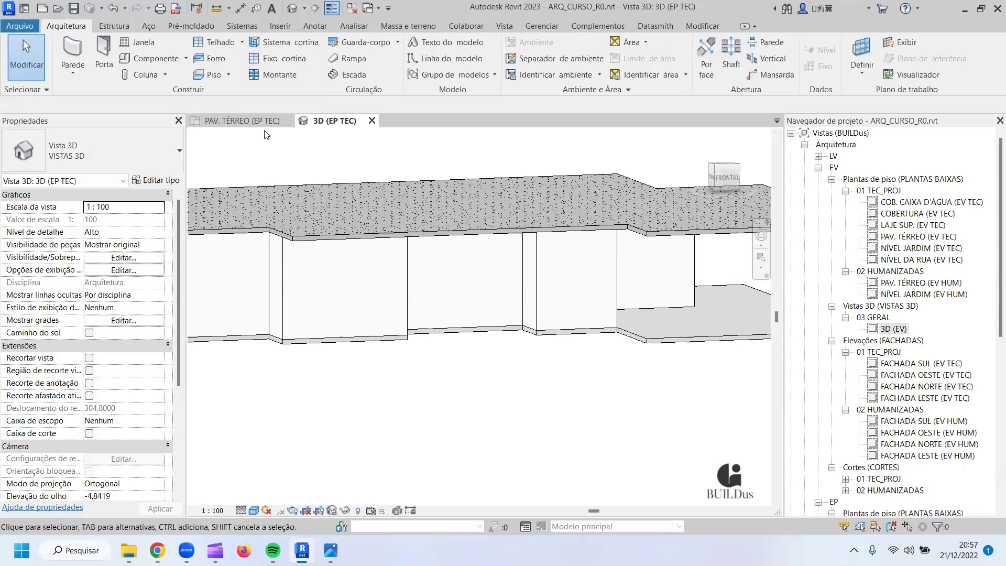
left_click(238, 121)
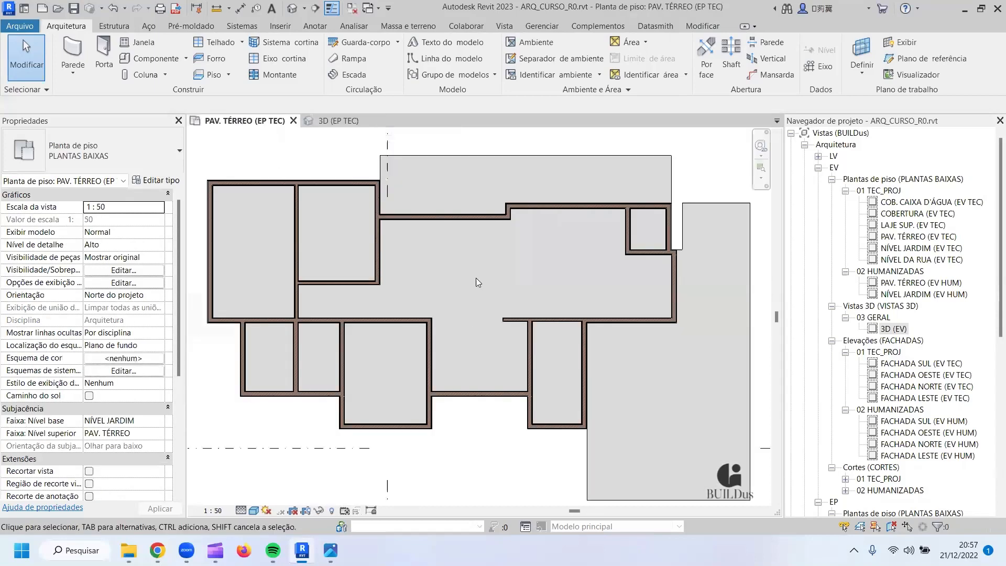
left_click(447, 156)
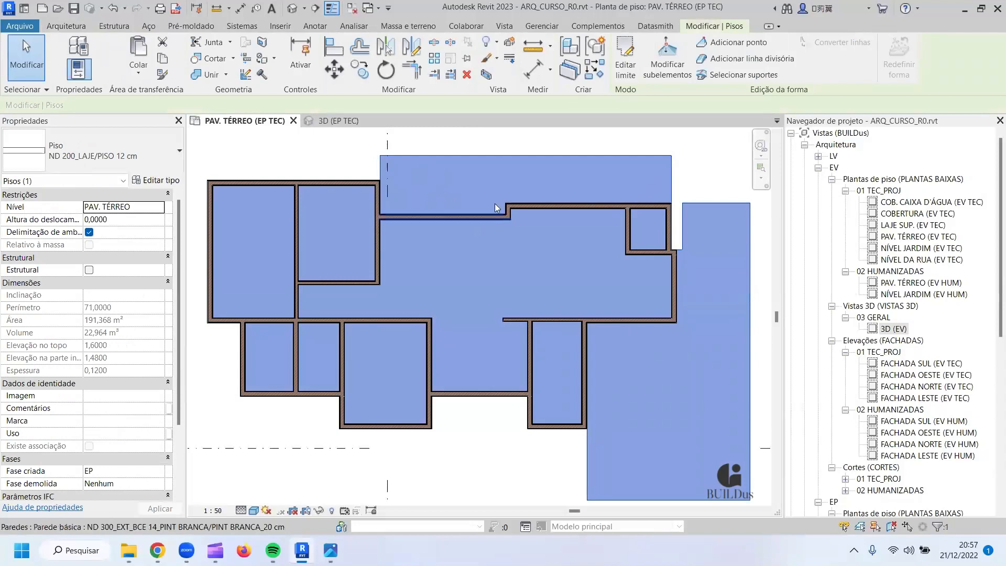
Turn on selecting elements by face and pick the PAV. TÉRREO slab by its surface.
middle_click_drag(456, 271, 388, 255)
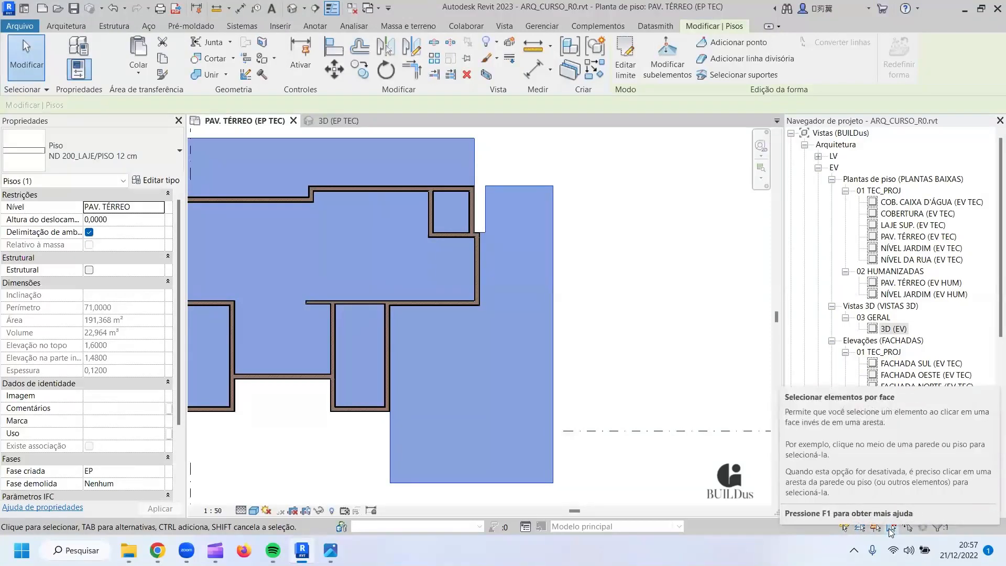
key("Escape")
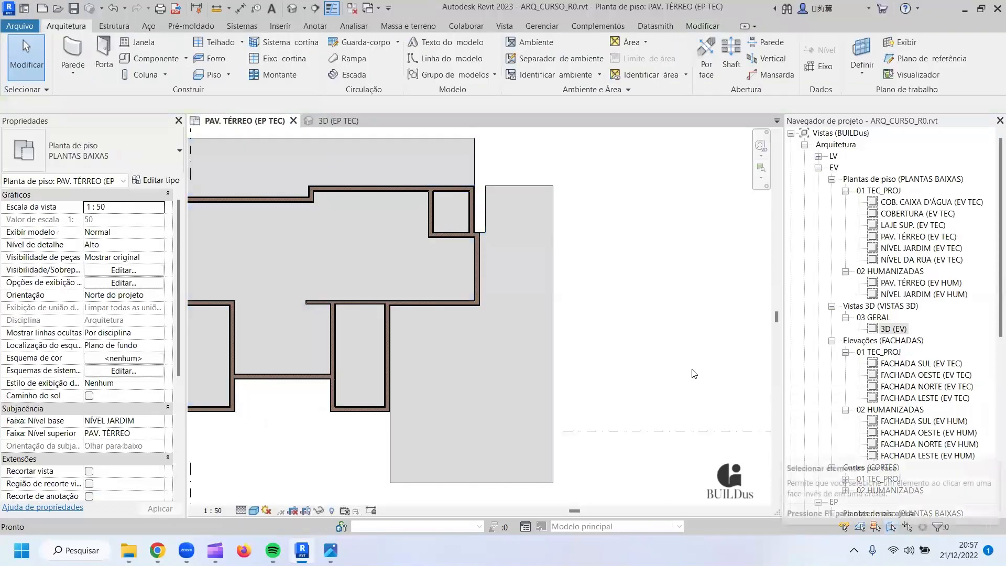
left_click(538, 309)
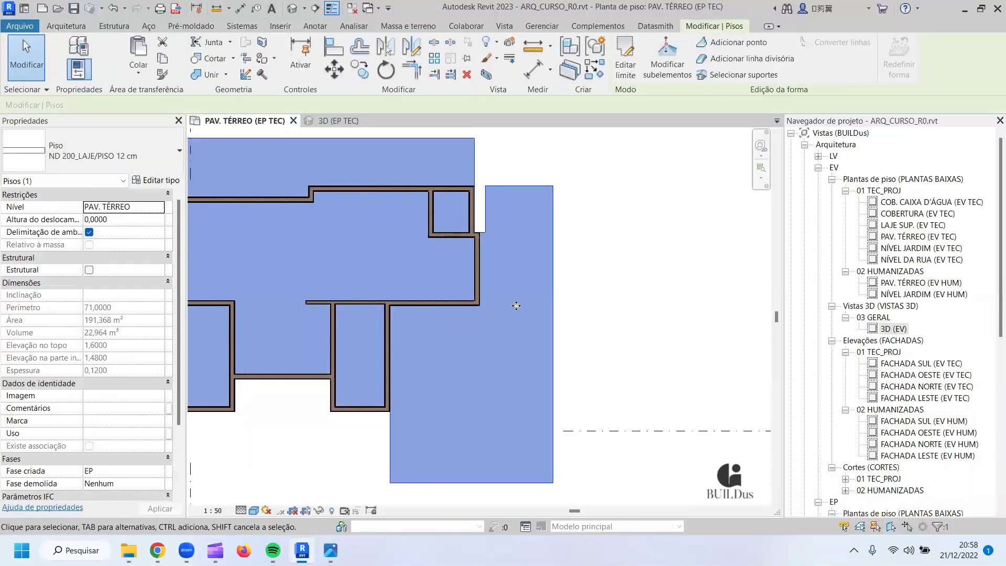
left_click(889, 526)
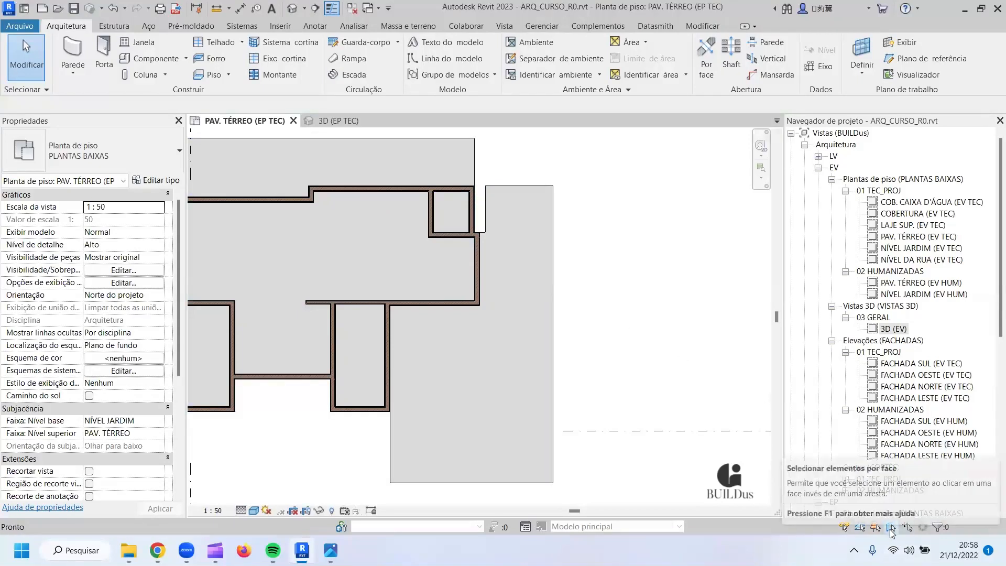
left_click(312, 249)
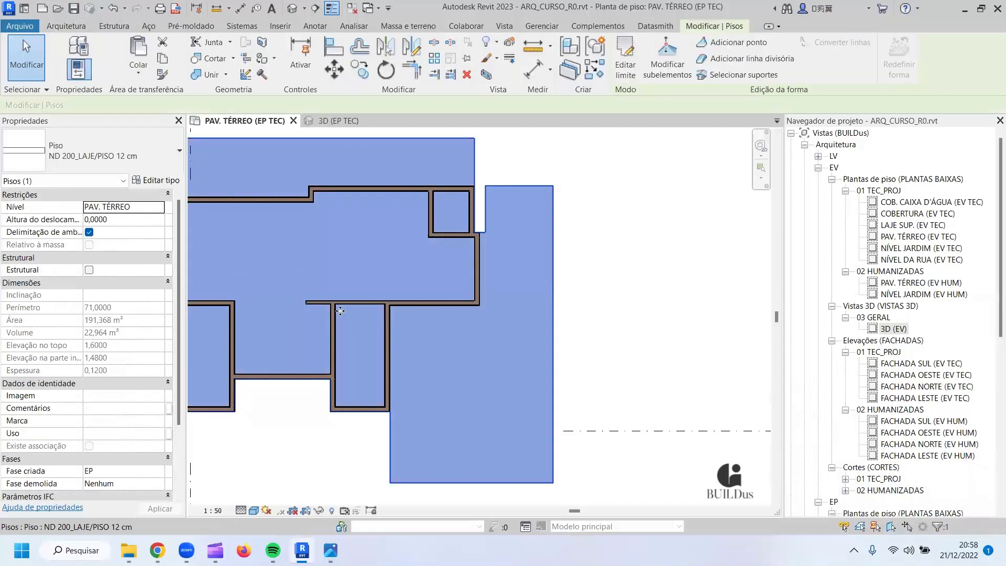
Edit the boundary of the PAV. TÉRREO slab and check how its sketch line meets the layers of the exterior wall.
middle_click_drag(332, 294, 496, 291)
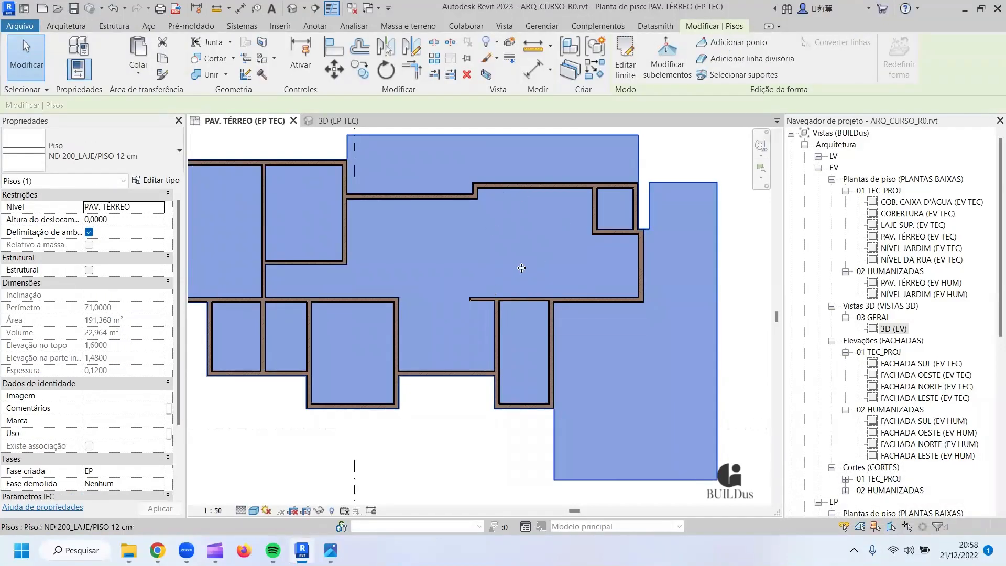
double_click(428, 243)
scroll(347, 170, "up", 8)
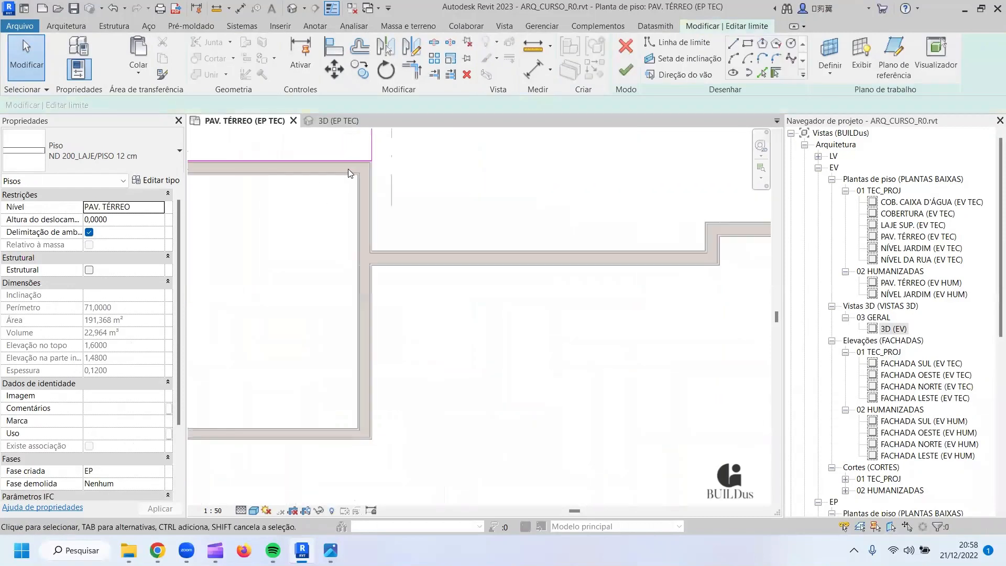
middle_click_drag(359, 174, 549, 232)
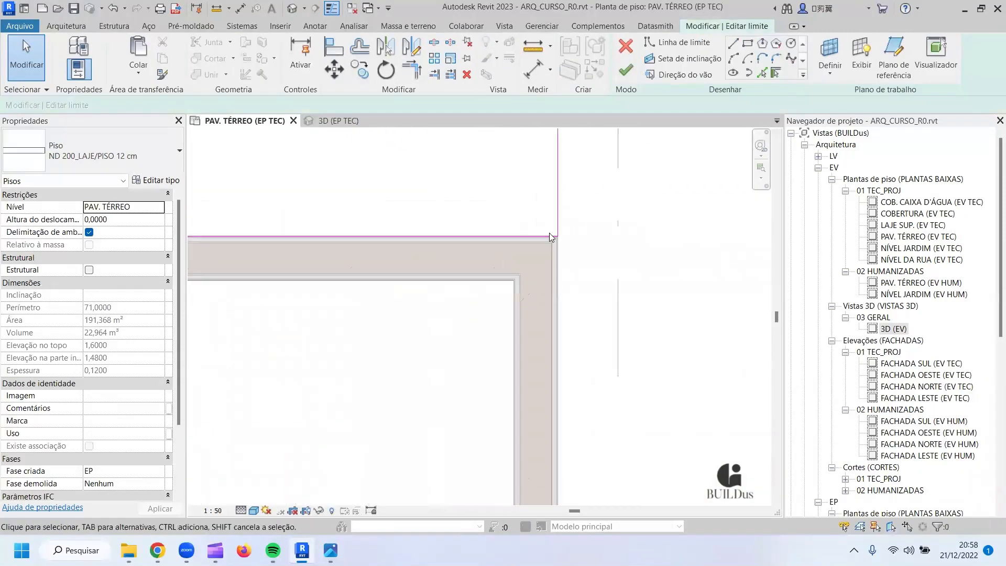
scroll(467, 253, "up", 2)
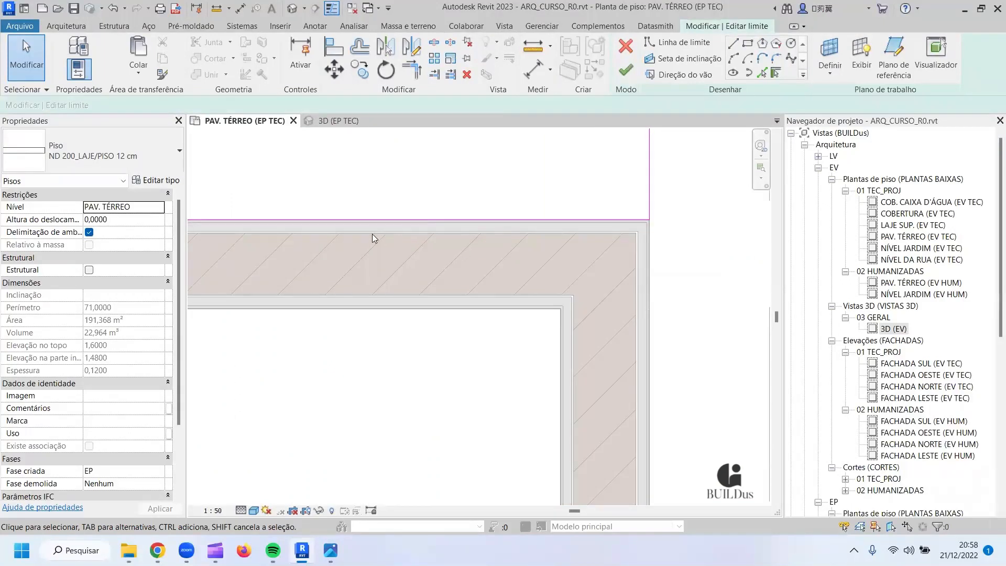
scroll(371, 234, "up", 2)
middle_click_drag(371, 233, 479, 217)
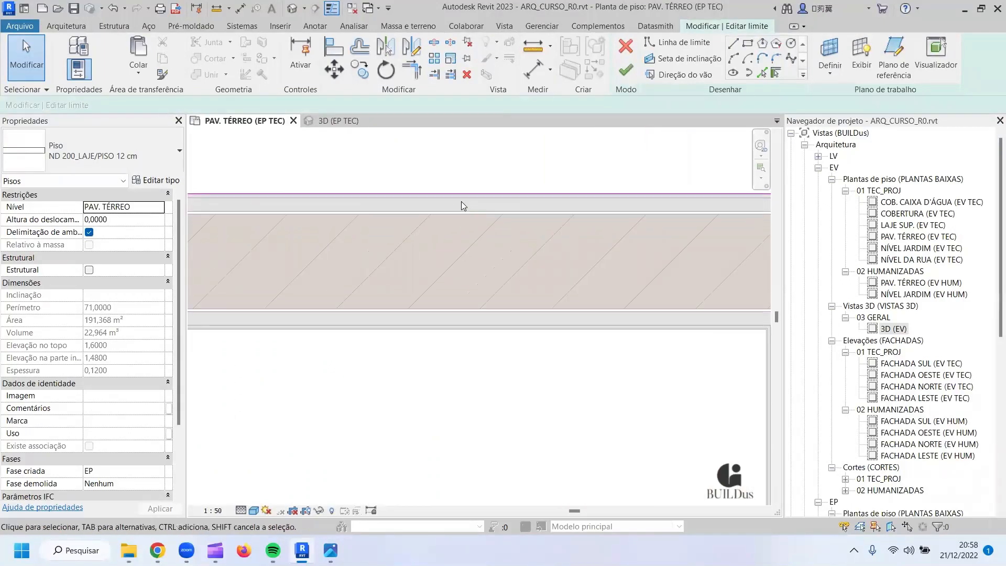
scroll(466, 204, "down", 1)
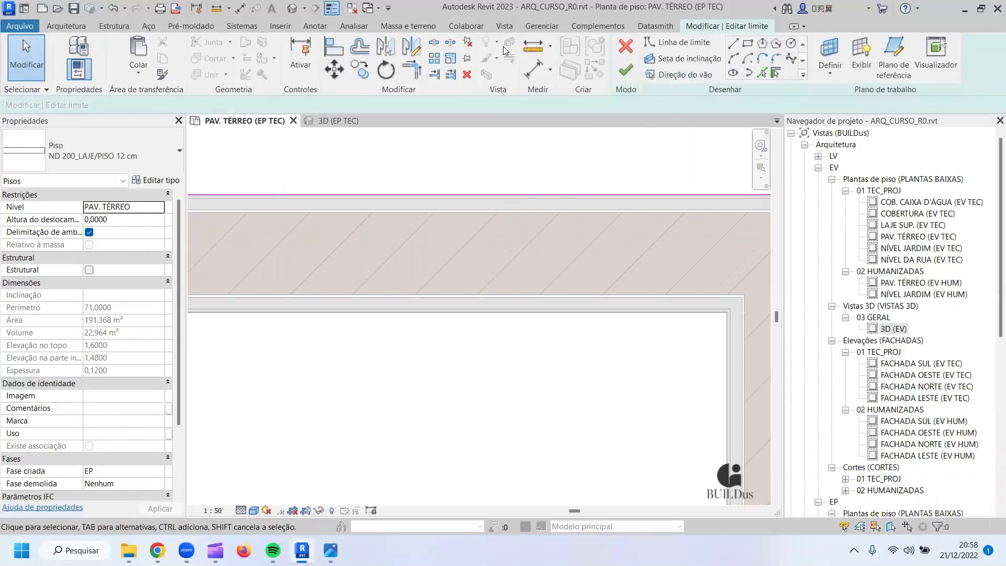
Dimension the gap between the slab's sketch line and the exterior wall's masonry core, and discard the floor sketch edits.
left_click(334, 69)
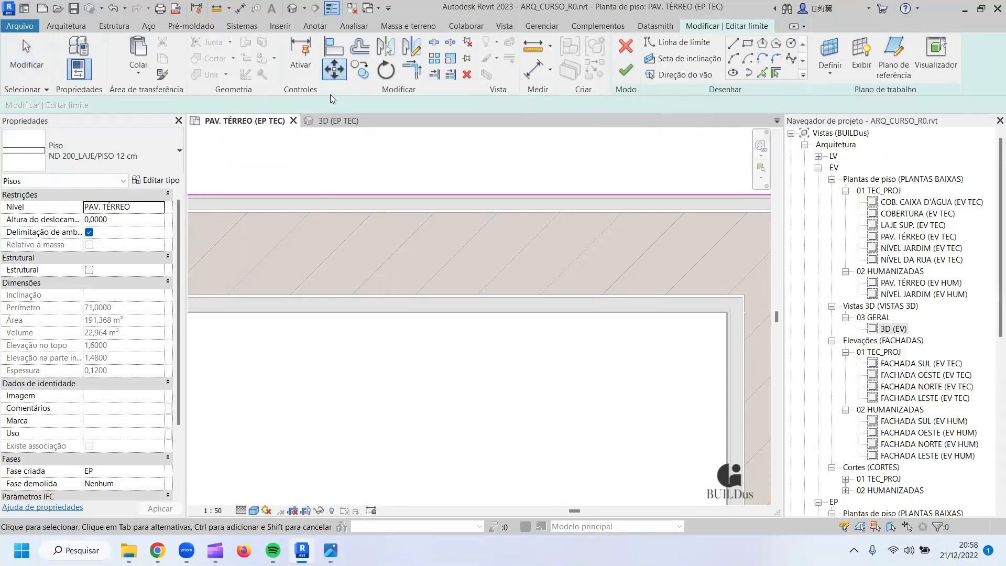
left_click(242, 7)
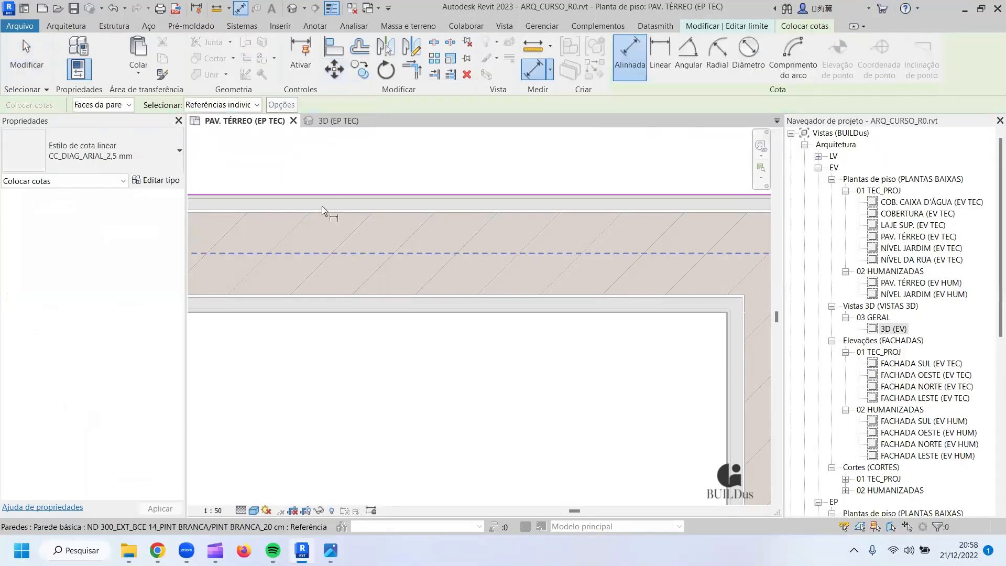
scroll(320, 194, "up", 3)
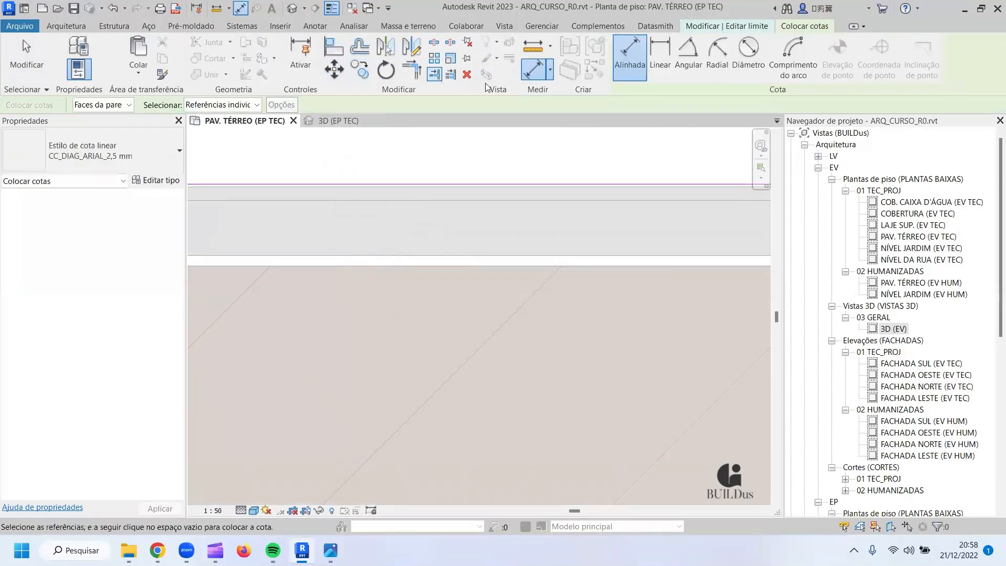
left_click(493, 184)
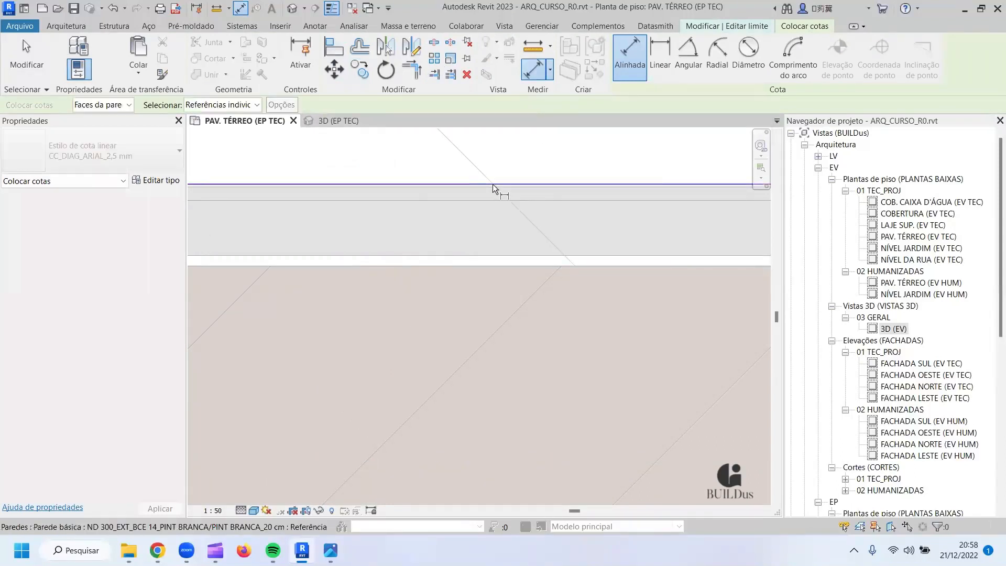
left_click(471, 269)
scroll(495, 319, "down", 4)
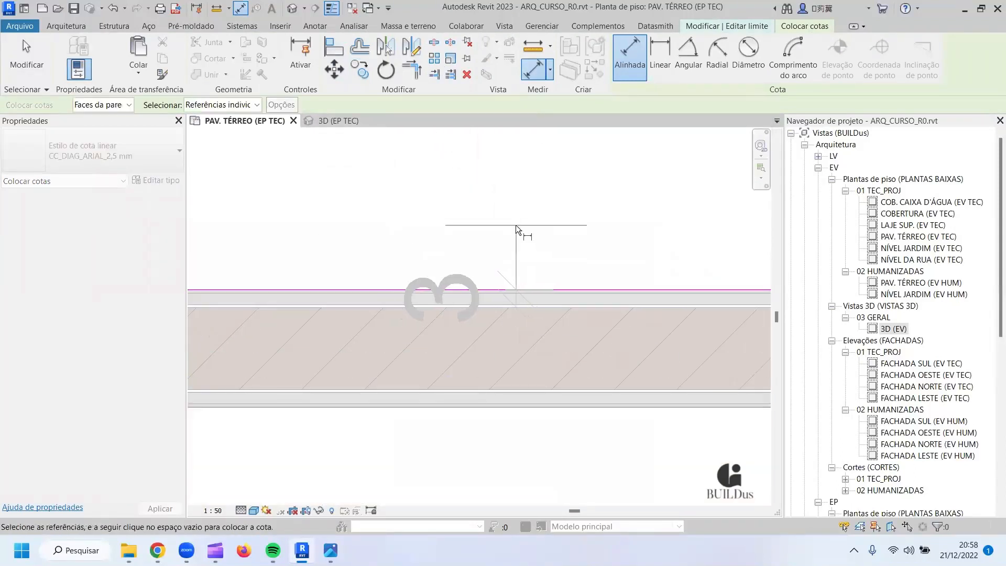
left_click(500, 301)
key("Escape")
key("Escape")
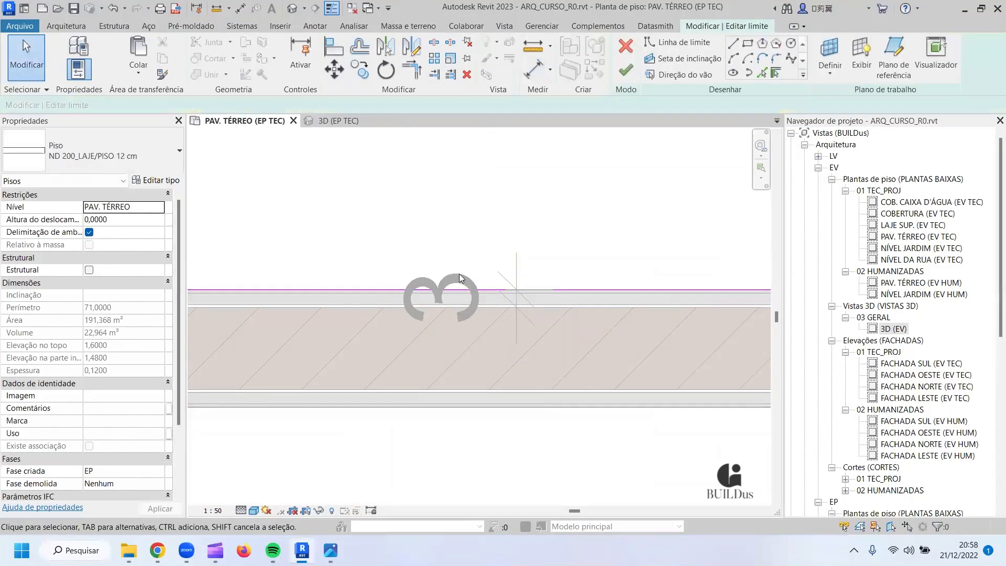
left_click(625, 46)
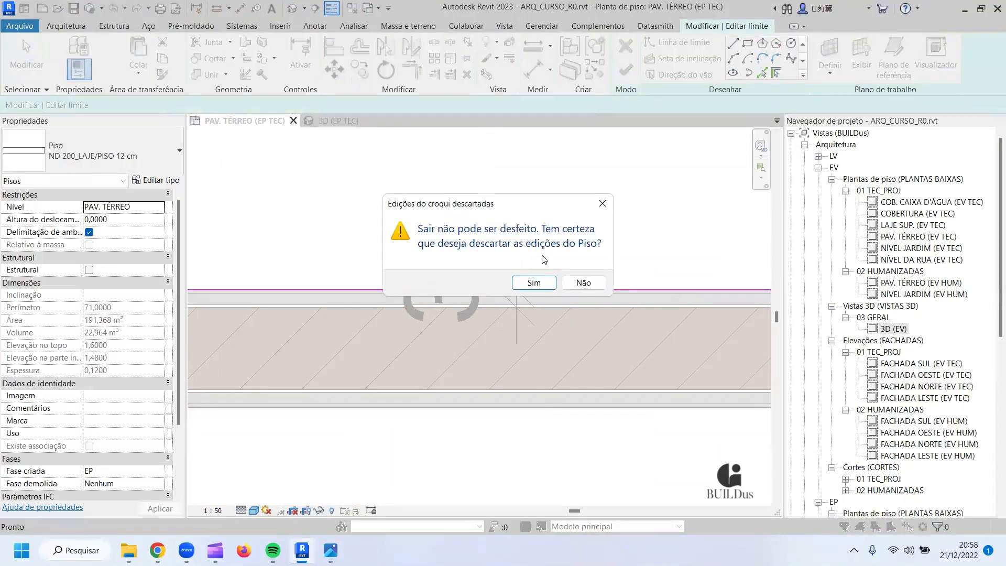
left_click(534, 283)
Measure from the exterior wall's outer face to its masonry core with an aligned dimension, check its exact value and delete it.
scroll(509, 343, "down", 8)
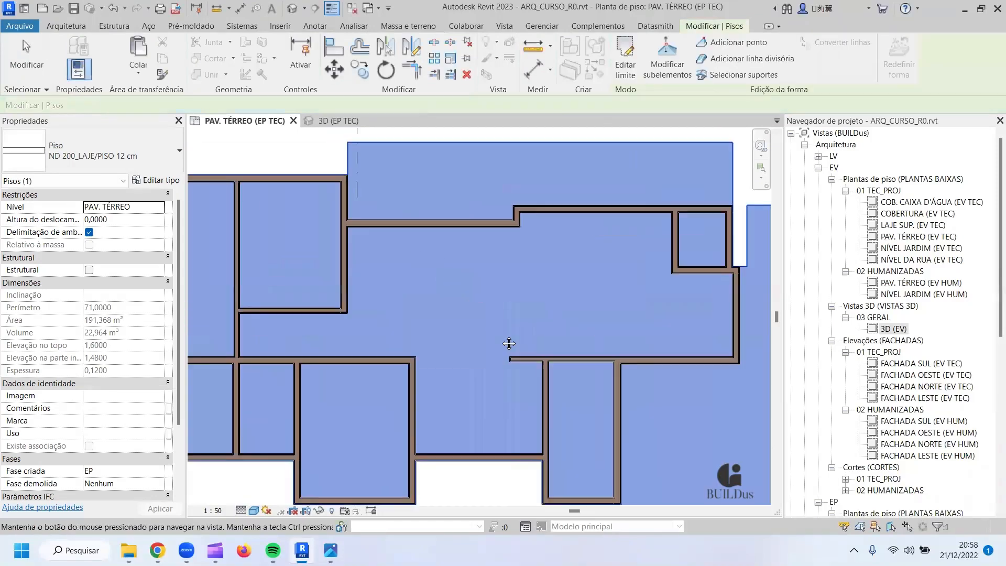
scroll(509, 343, "up", 5)
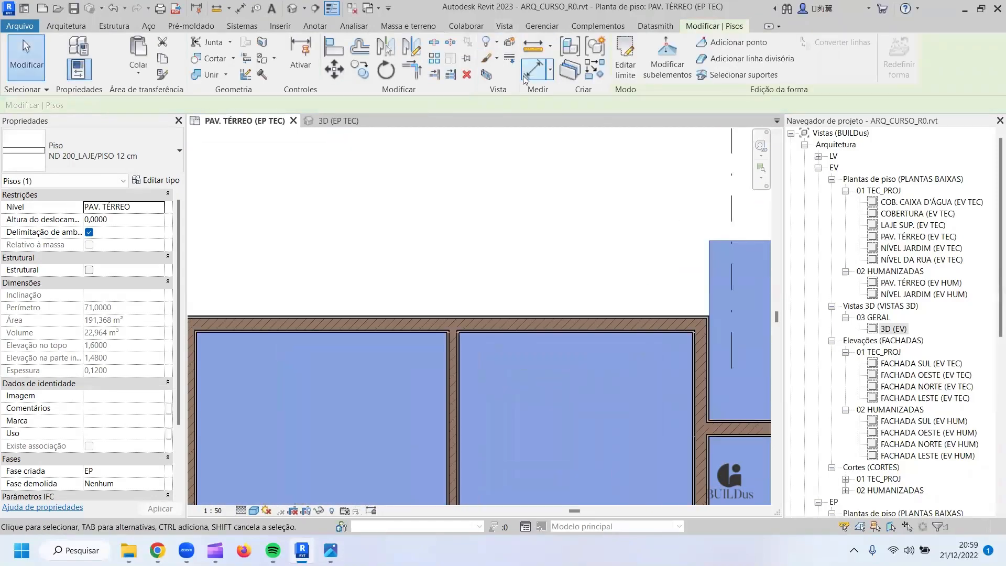
left_click(527, 77)
scroll(548, 306, "up", 6)
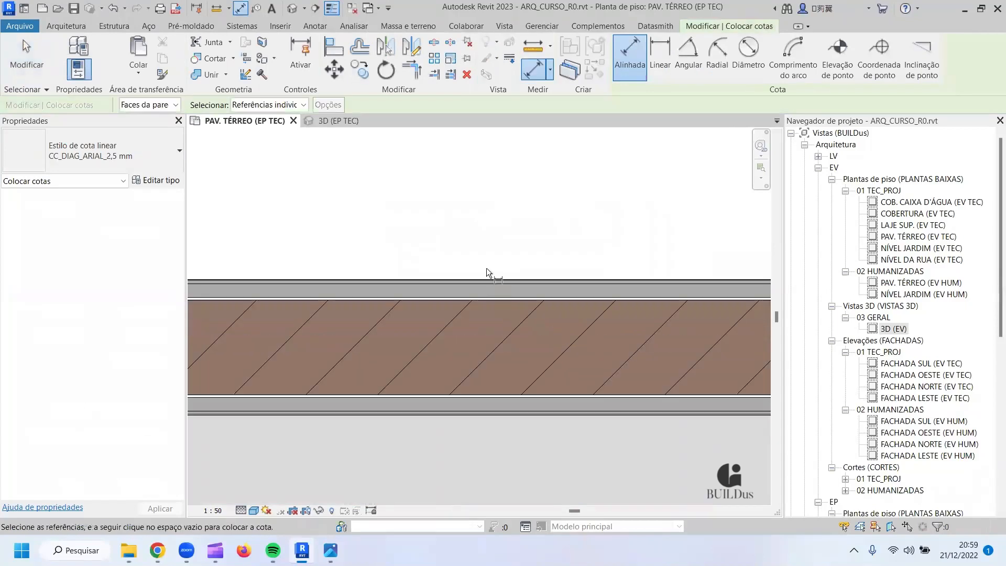
scroll(478, 281, "up", 3)
left_click(487, 277)
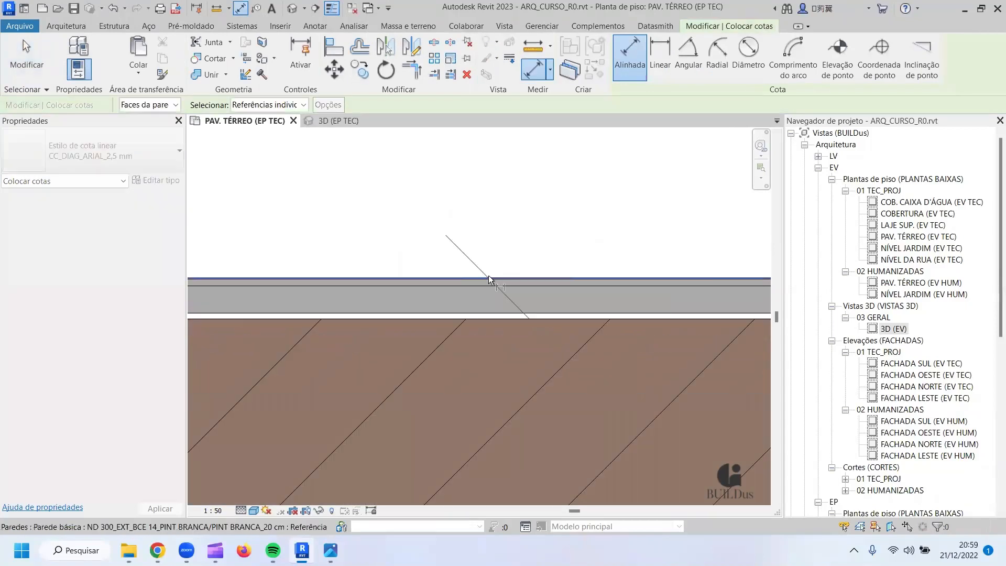
left_click(484, 319)
left_click(503, 202)
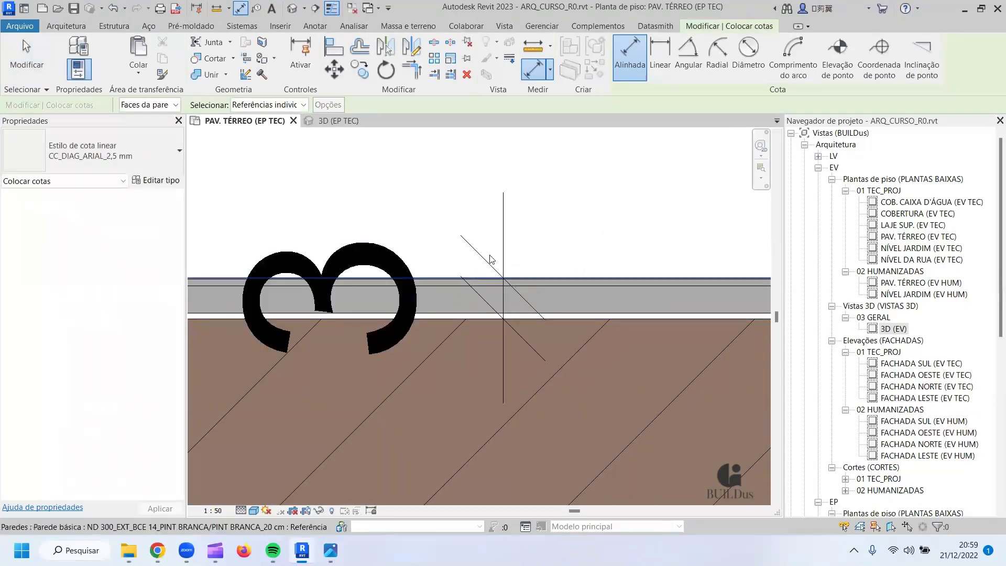
key("Escape")
key("Escape")
left_click(463, 293)
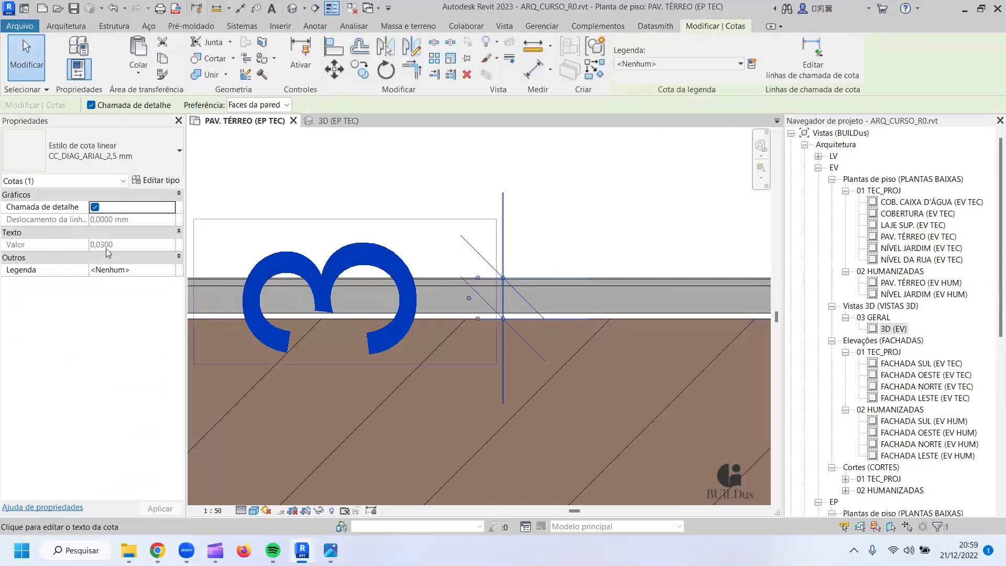
key("Escape")
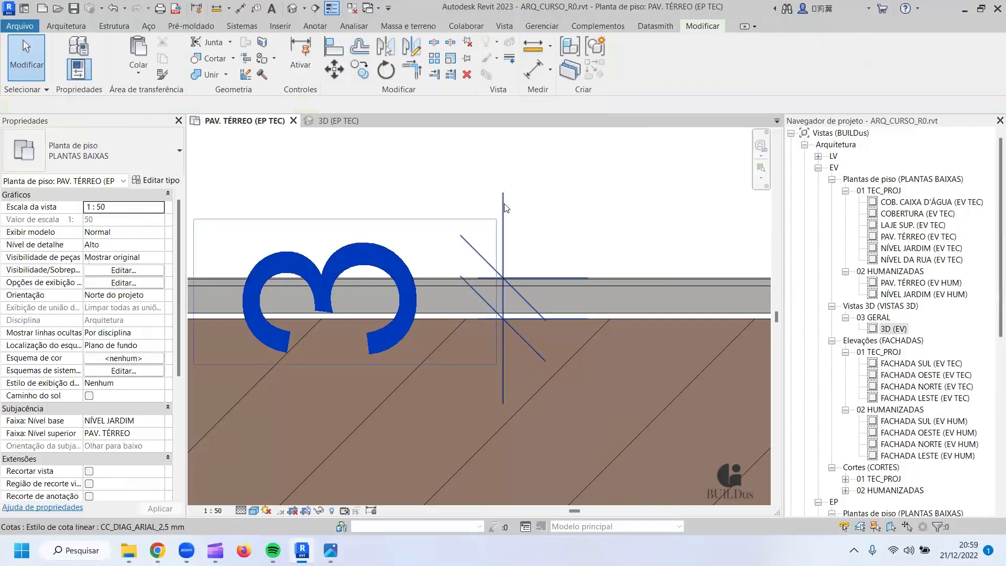
left_click(504, 207)
key("Delete")
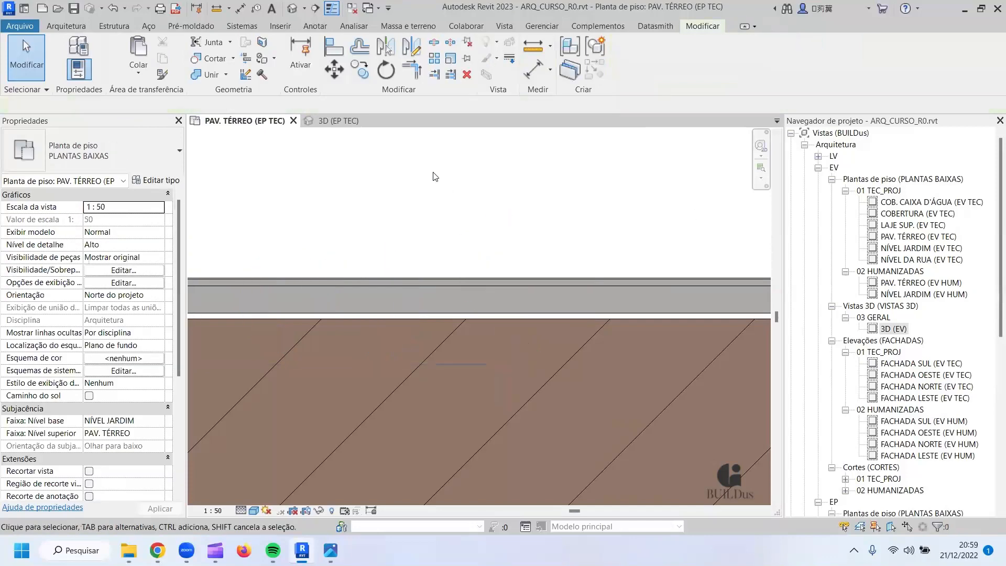
Select the PAV. TÉRREO slab and reopen its boundary sketch for editing.
scroll(429, 342, "down", 5)
left_click(518, 382)
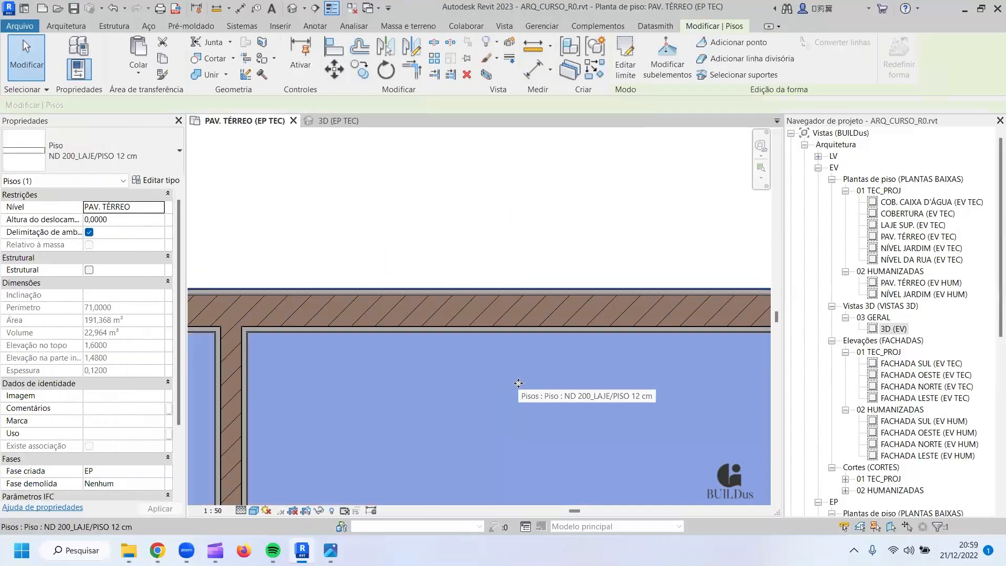
scroll(407, 304, "down", 2)
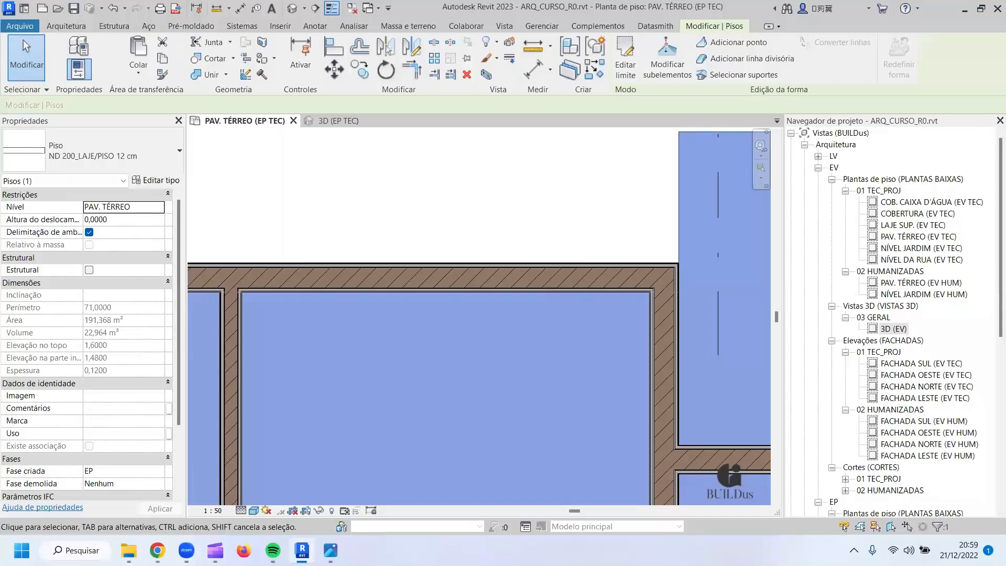
scroll(369, 346, "down", 1)
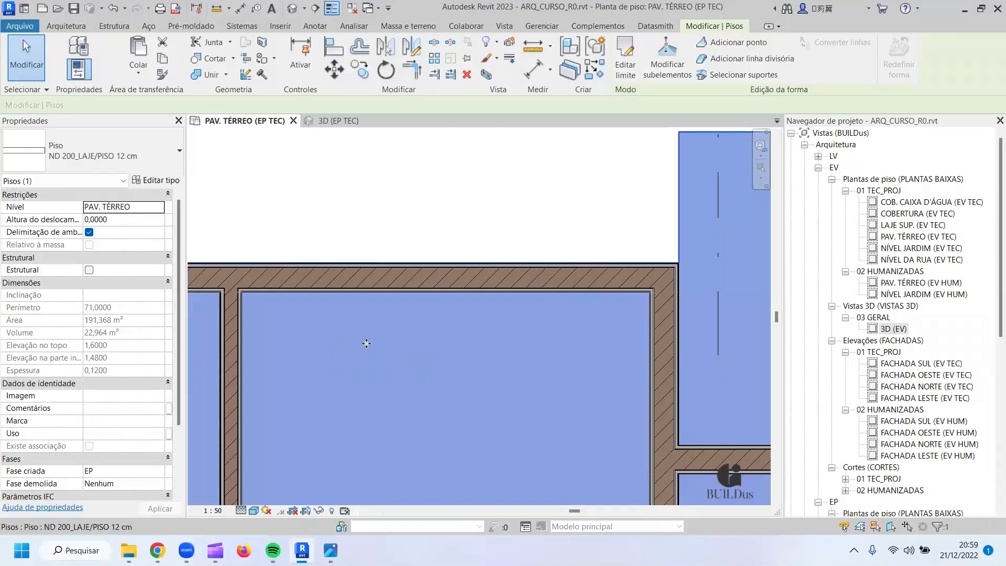
double_click(401, 341)
middle_click_drag(305, 300, 438, 247)
Move the slab boundary line along the upper exterior wall 0,03 inward to the wall's masonry core.
left_click(334, 70)
scroll(338, 229, "up", 2)
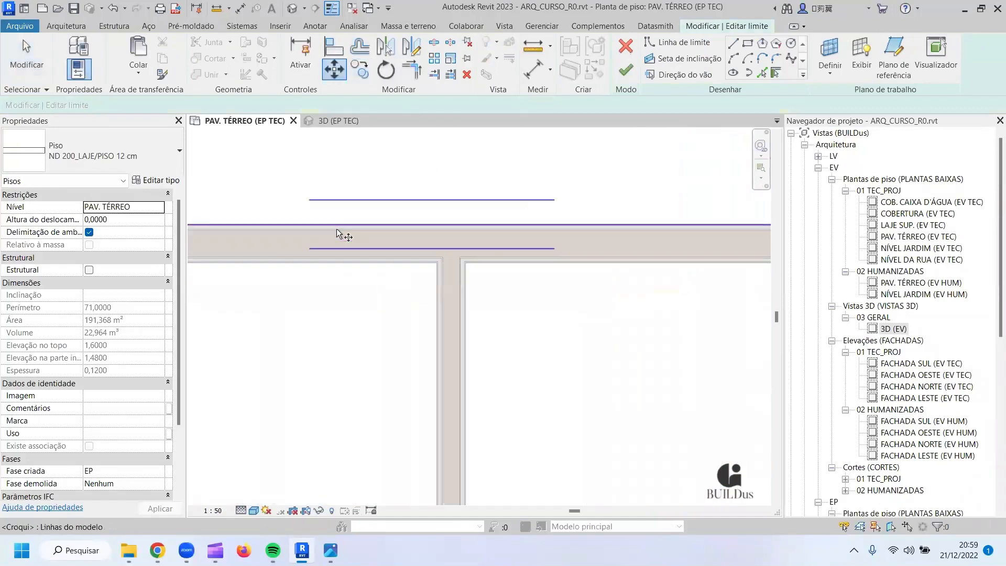
key("Escape")
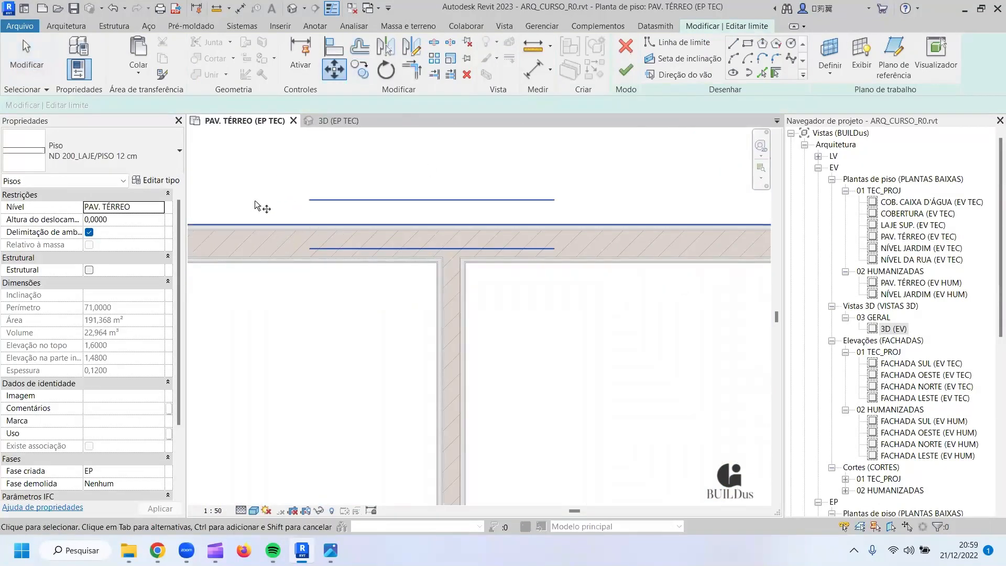
left_click(313, 236)
left_click(309, 244)
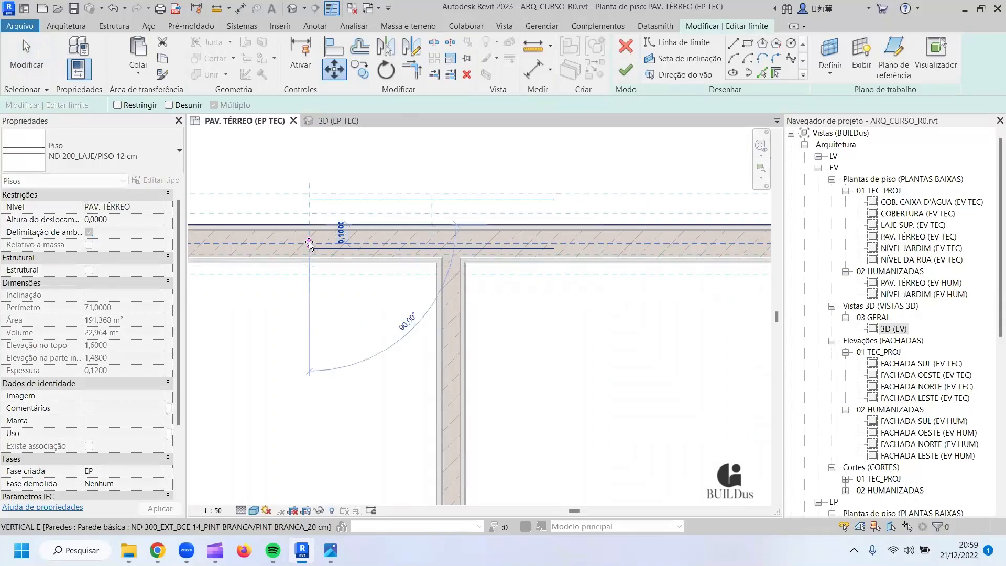
type("0,03")
key("Return")
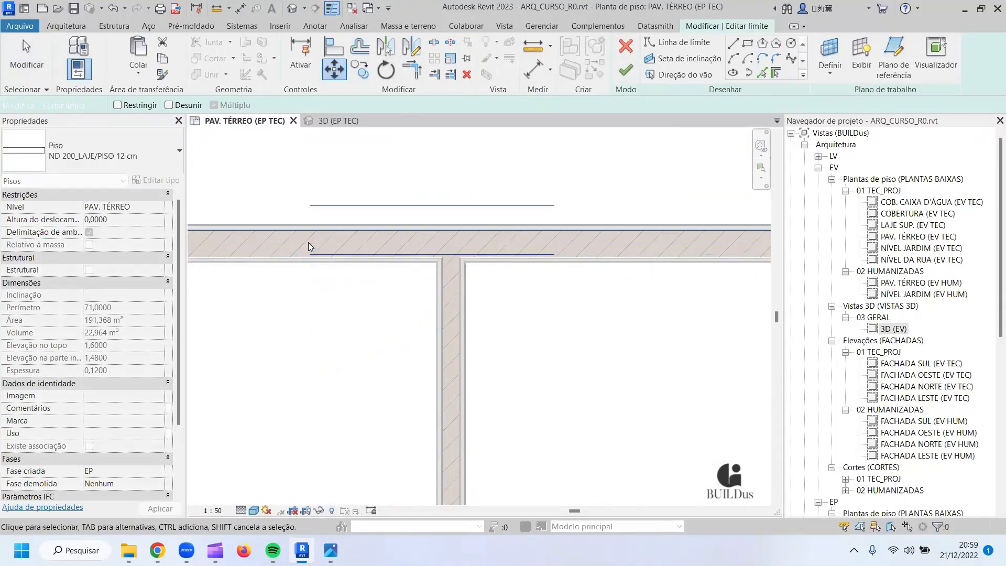
Offset the boundary line along the left exterior wall inward to its core, using a numeric offset of 0,0300 without copying.
mouse_move(308, 242)
middle_mouse_down()
mouse_move(297, 234)
mouse_move(483, 201)
middle_mouse_up()
scroll(334, 224, "up", 2)
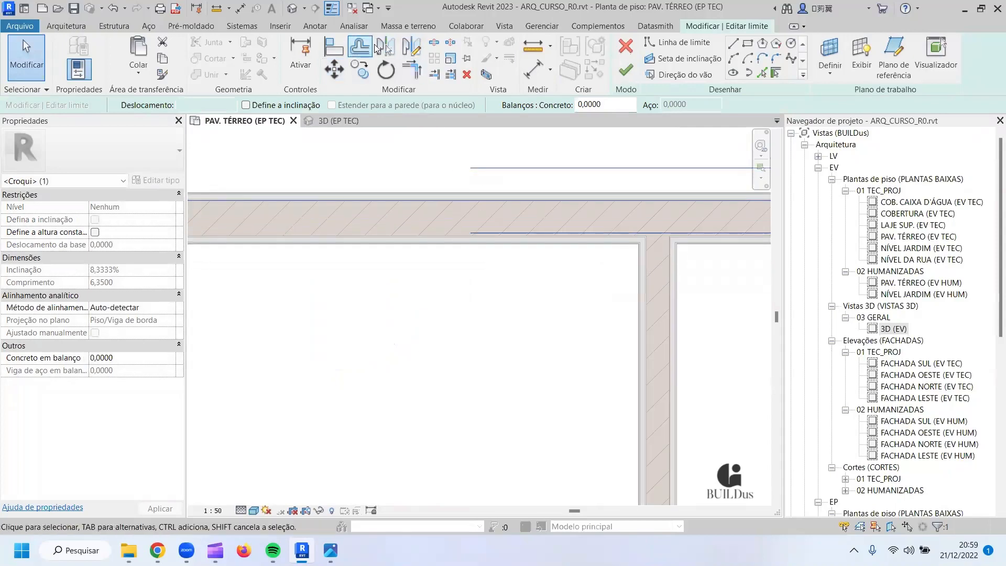
left_click(373, 48)
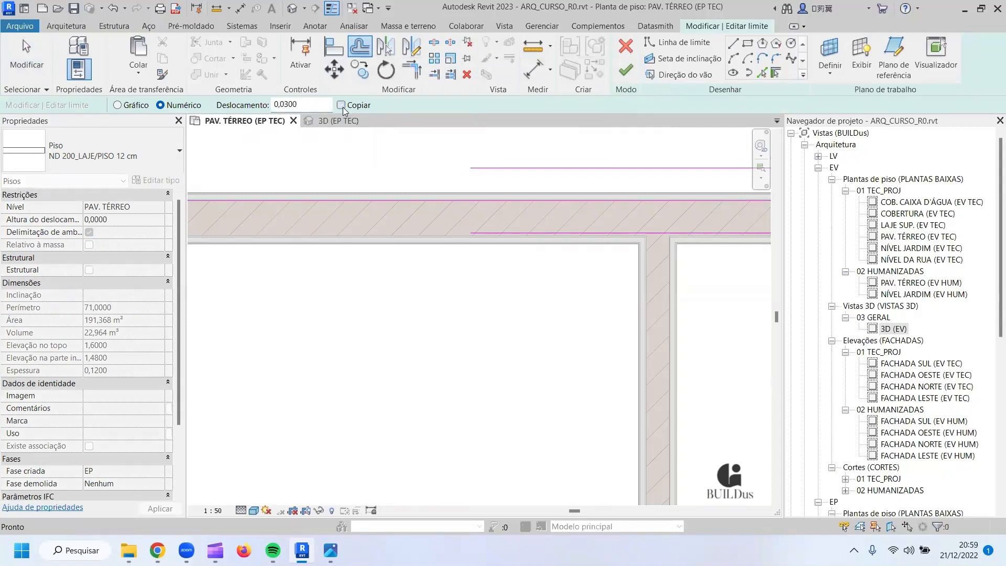
scroll(317, 172, "down", 2)
mouse_move(487, 292)
middle_mouse_down()
mouse_move(590, 285)
mouse_move(766, 311)
middle_mouse_up()
scroll(375, 262, "up", 2)
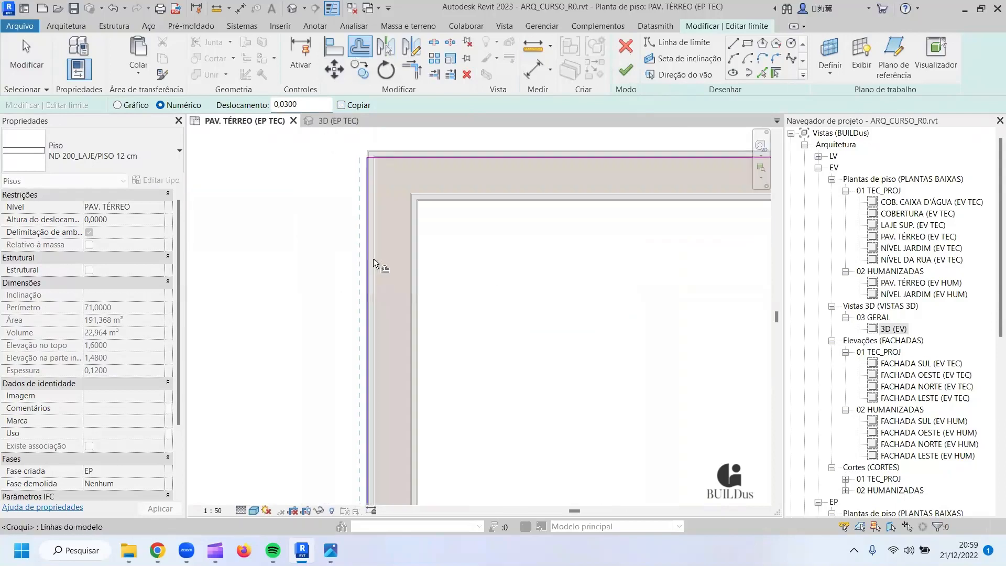
left_click(372, 259)
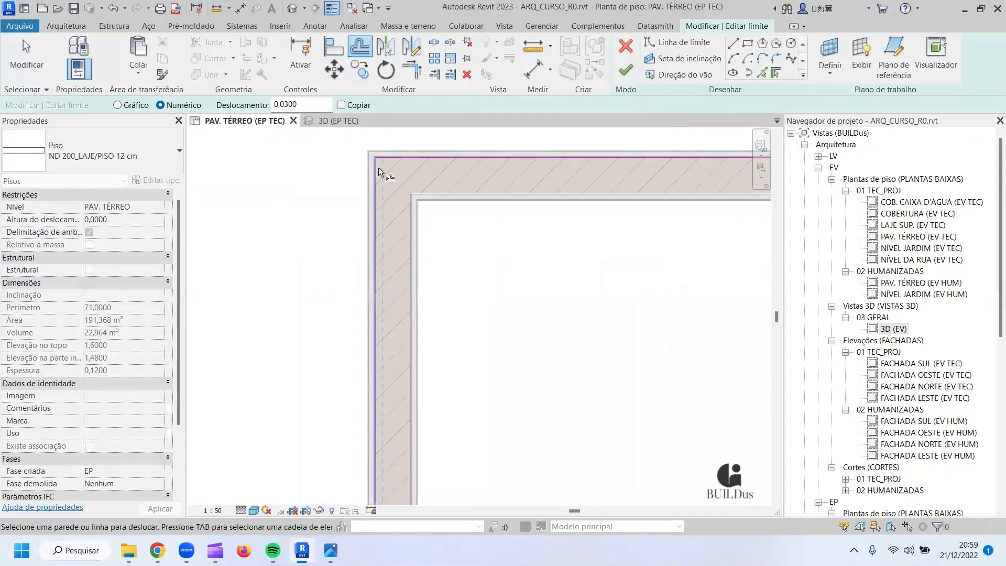
Offset the boundary lines by 0,0300 to the wall core on the short lower edge of the left exterior corner and its adjoining vertical.
scroll(376, 179, "down", 3)
middle_click_drag(375, 337, 349, 157)
middle_click_drag(367, 495, 346, 372)
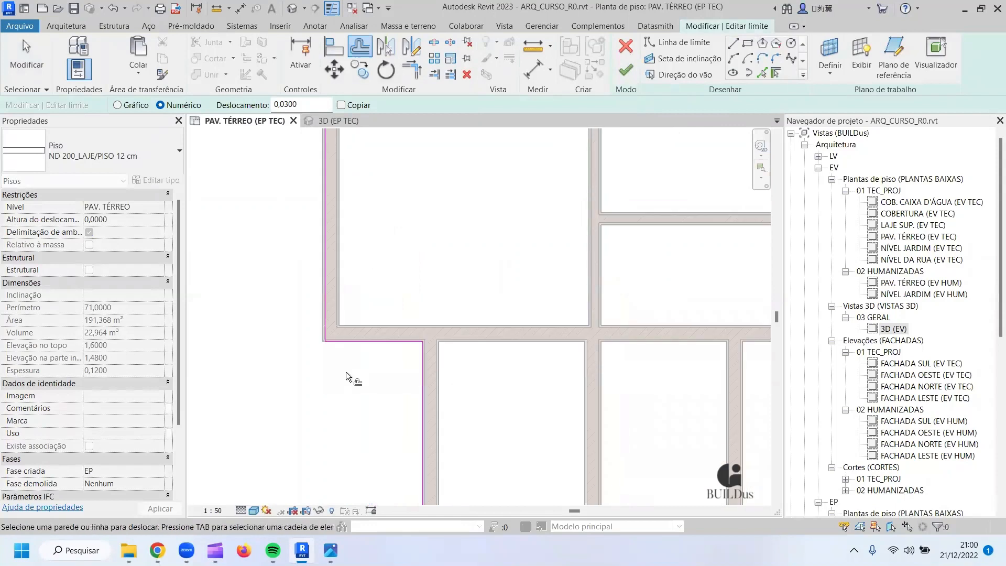
scroll(314, 335, "up", 5)
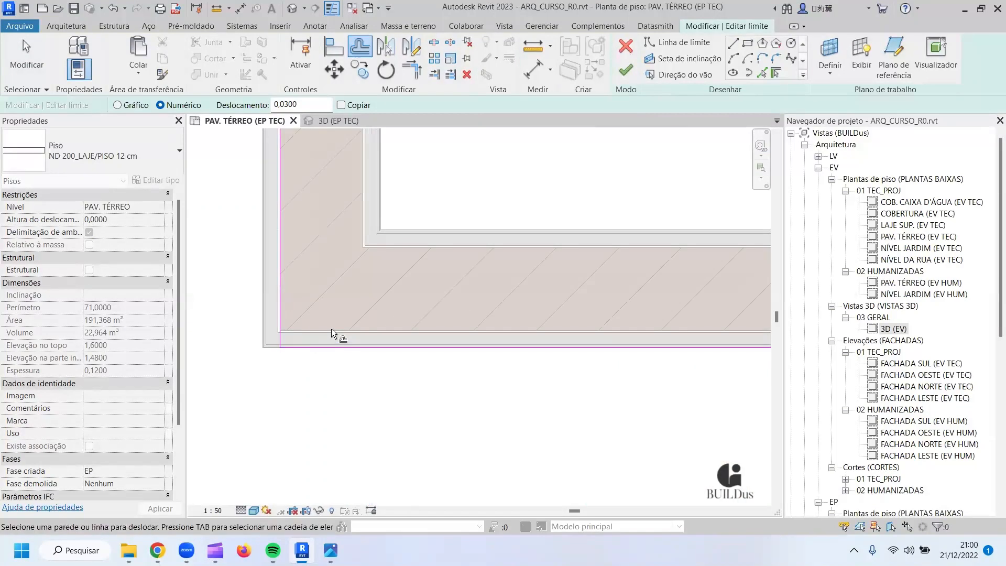
left_click(331, 345)
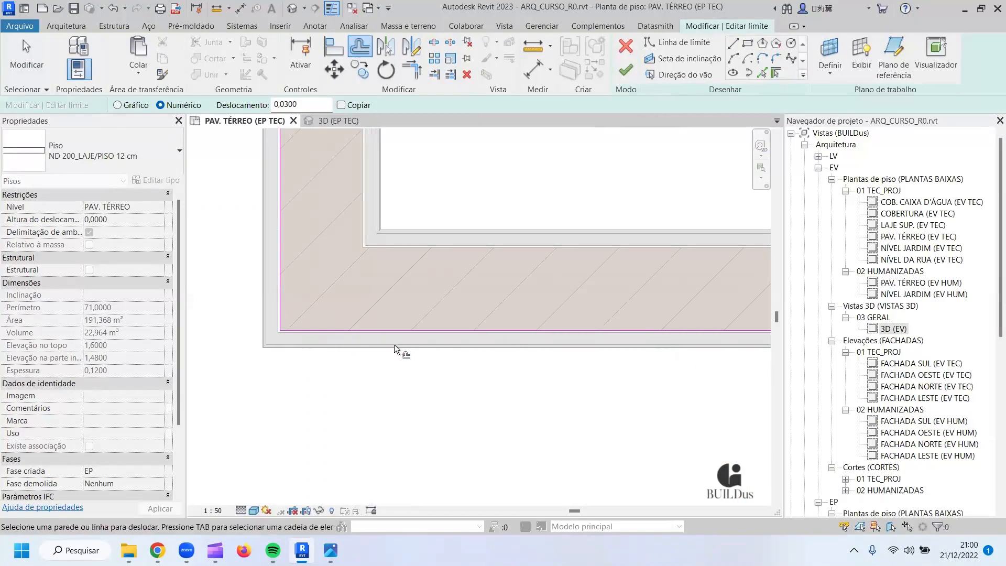
scroll(394, 344, "down", 3)
middle_click_drag(541, 310, 419, 233)
scroll(555, 289, "up", 6)
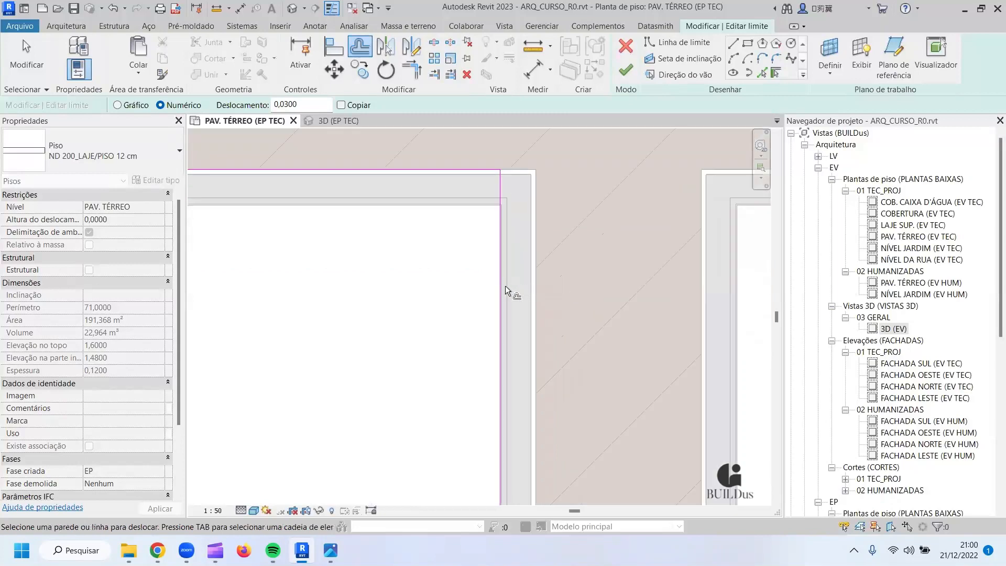
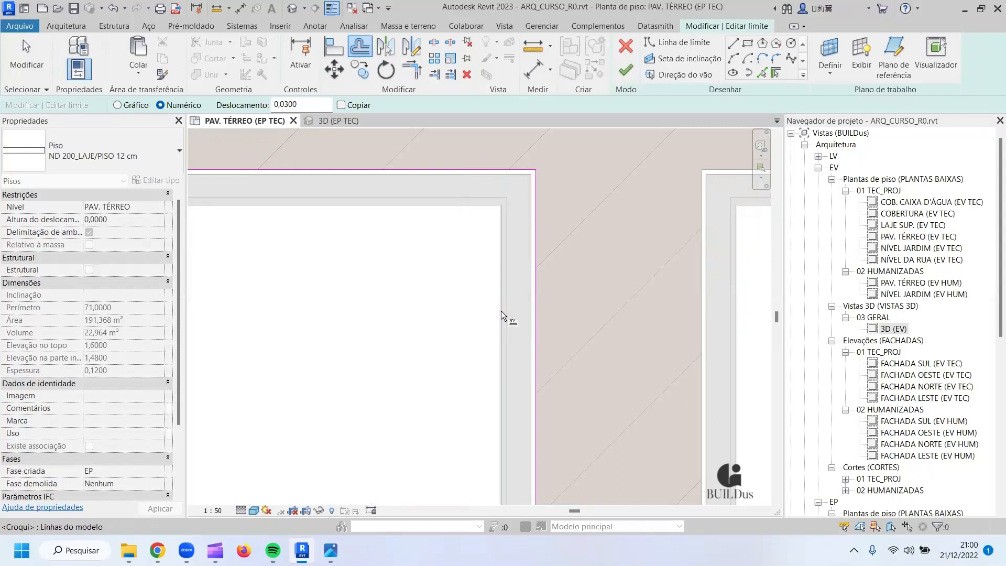
Offset the next lower horizontal boundary line and the vertical line beside the projecting room by 0,0300 to the wall core.
scroll(523, 269, "down", 5)
scroll(486, 366, "up", 5)
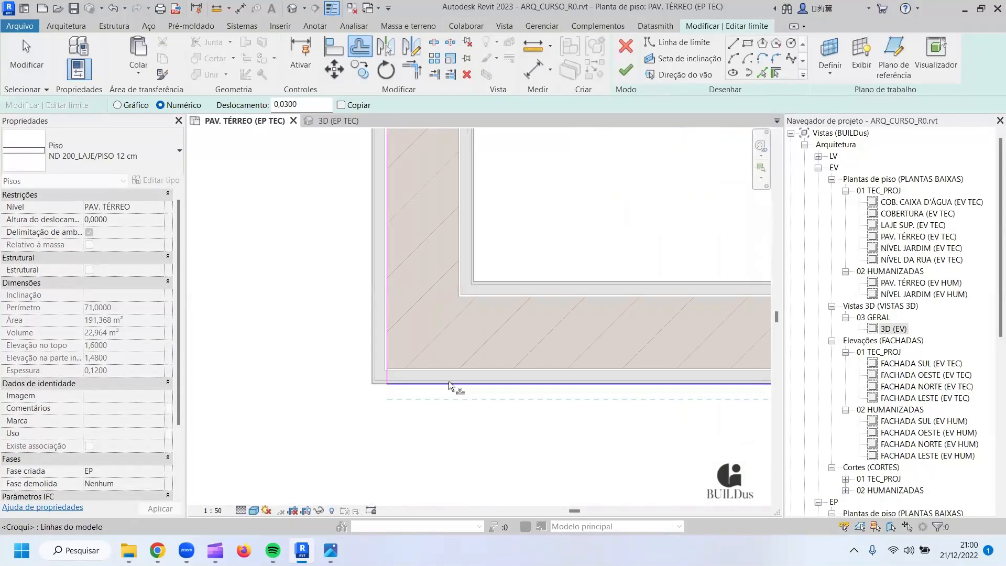
left_click(448, 382)
scroll(524, 404, "down", 4)
middle_click_drag(560, 416, 129, 295)
middle_click_drag(585, 372, 80, 301)
middle_click_drag(446, 314, 351, 281)
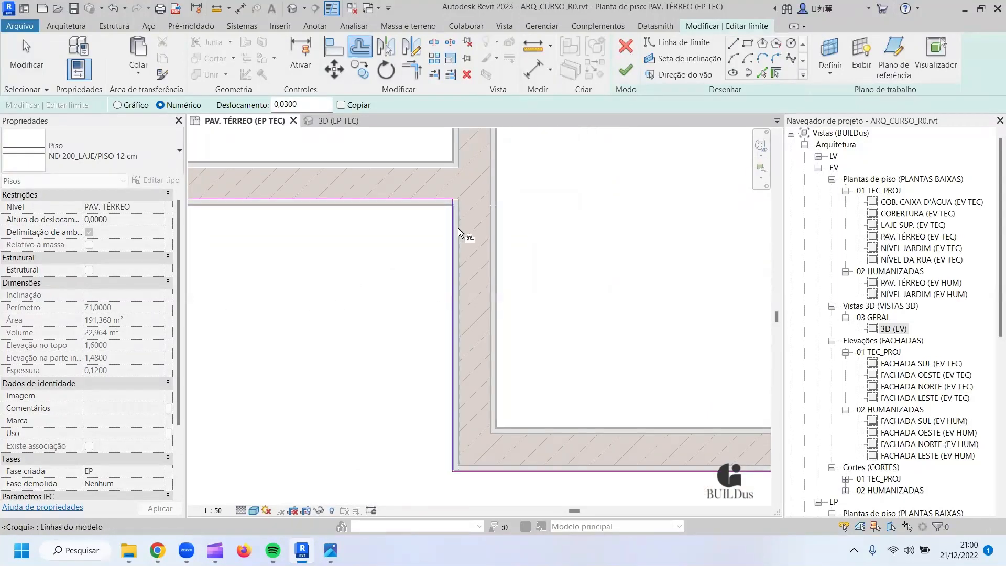
scroll(449, 231, "up", 3)
left_click(445, 234)
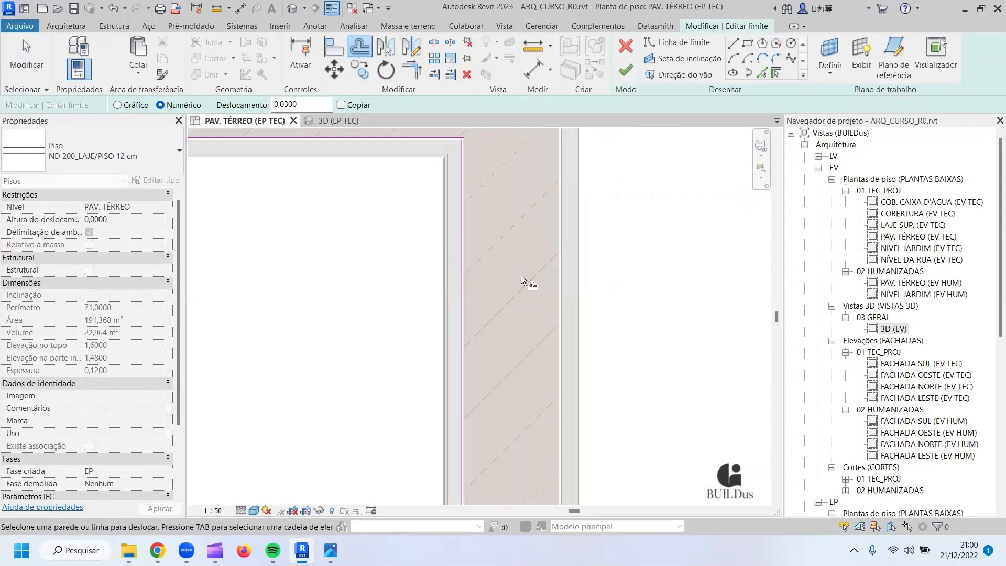
Offset the bottom and right-hand boundary lines of the larger lower projecting room by 0,0300 to the wall core.
scroll(548, 313, "down", 6)
middle_click_drag(501, 344, 367, 263)
scroll(448, 341, "up", 1)
scroll(449, 342, "up", 2)
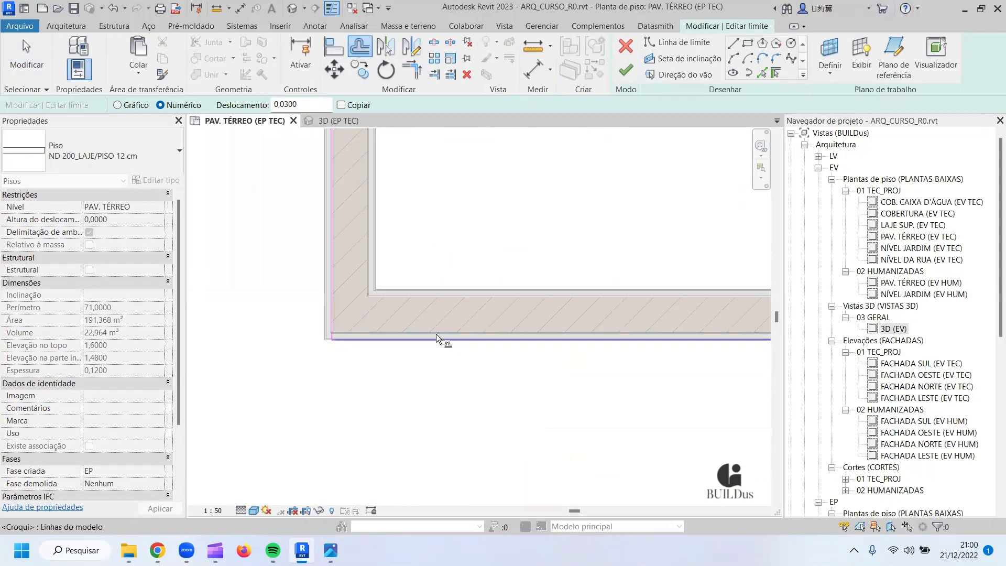
left_click(435, 334)
scroll(573, 354, "down", 4)
middle_click_drag(669, 369, 376, 345)
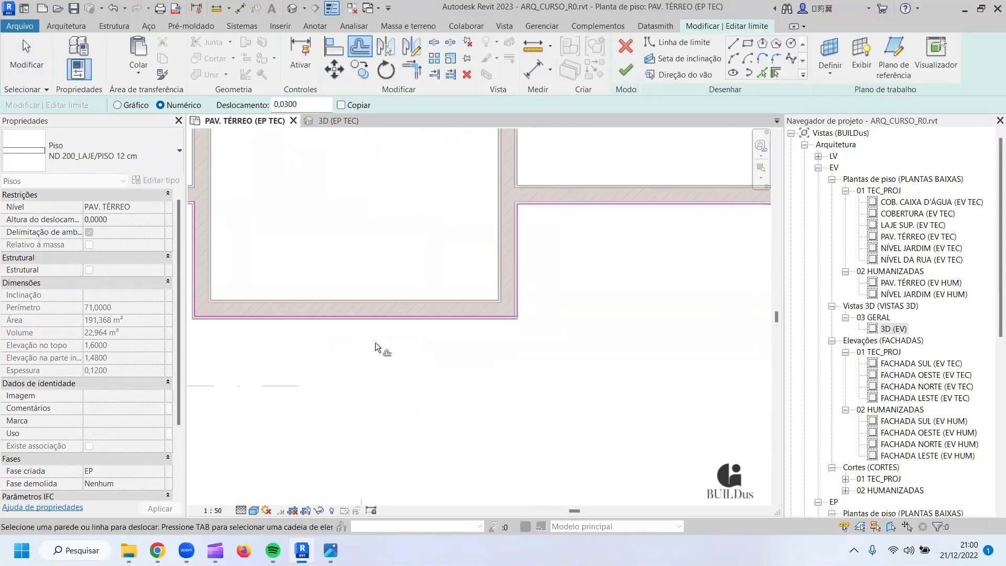
scroll(533, 283, "up", 3)
scroll(520, 287, "up", 3)
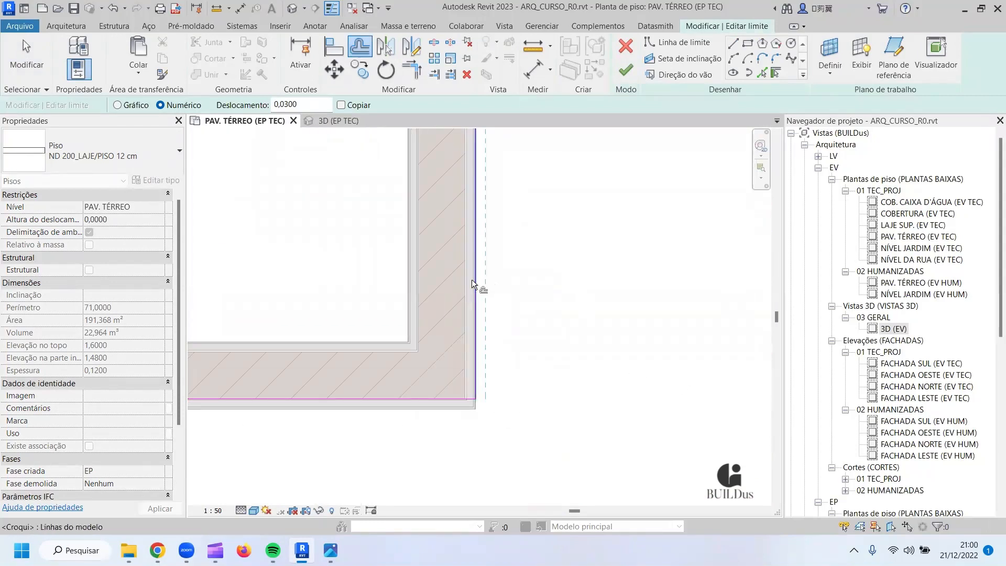
left_click(472, 279)
scroll(511, 253, "down", 3)
Offset the recessed horizontal boundary line between the two lower projecting rooms by 0,0300 to the wall core.
scroll(480, 287, "up", 4)
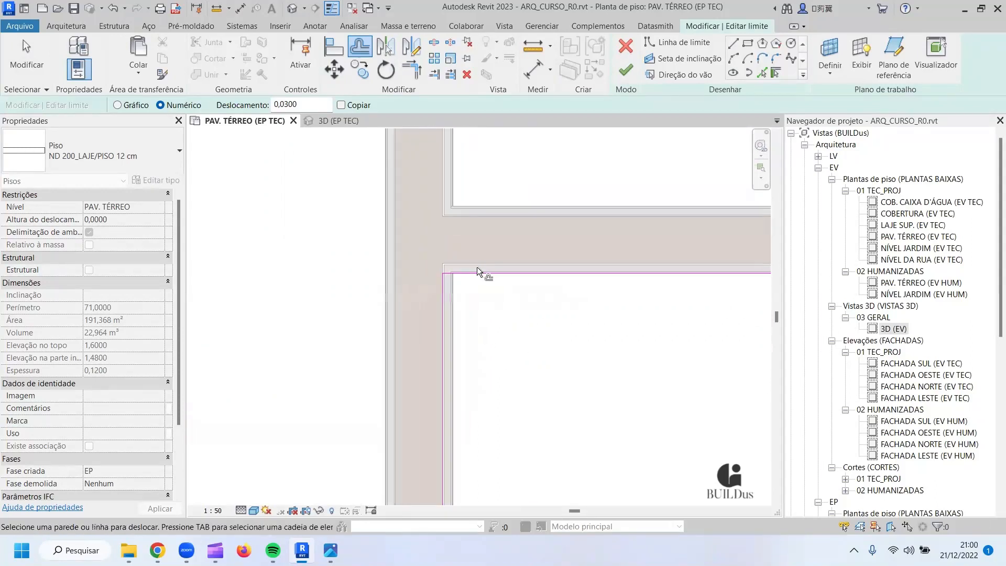
scroll(477, 270, "up", 3)
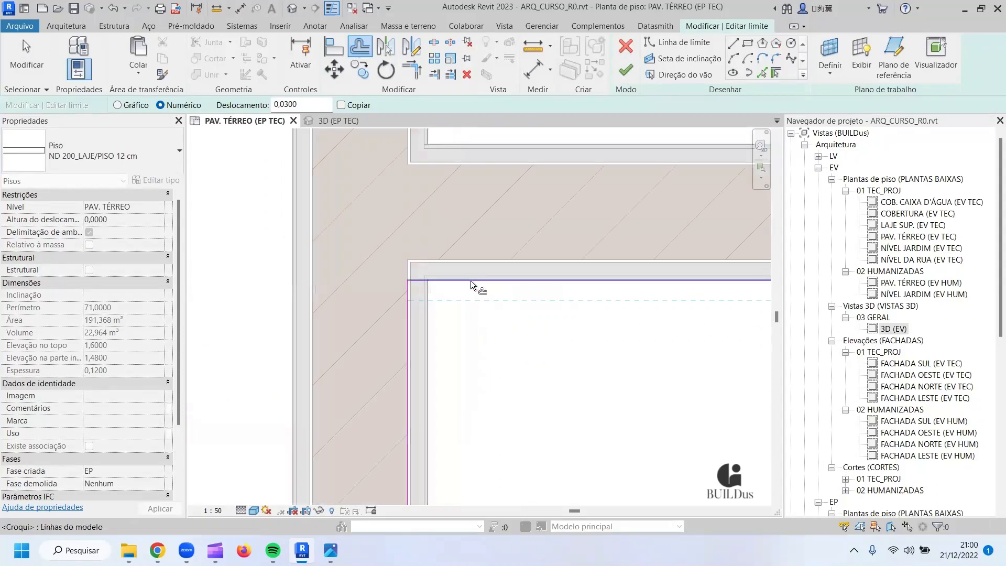
left_click(529, 276)
scroll(613, 302, "down", 3)
middle_click_drag(618, 304, 266, 293)
scroll(426, 310, "down", 4)
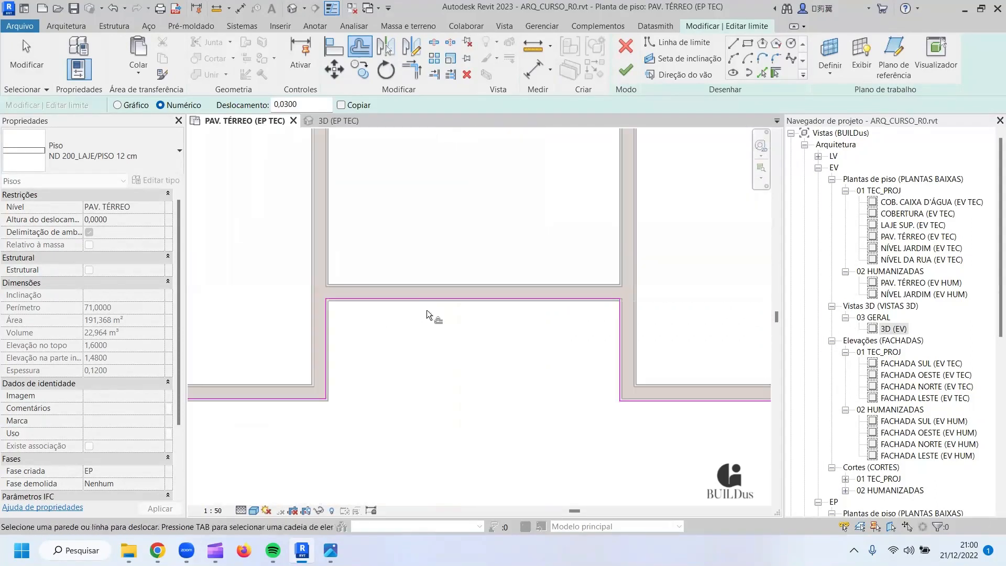
Offset the left vertical and bottom boundary lines of the narrow projecting room by 0,0300 to the wall core.
scroll(426, 309, "down", 3)
middle_click_drag(432, 337, 326, 299)
scroll(411, 290, "up", 5)
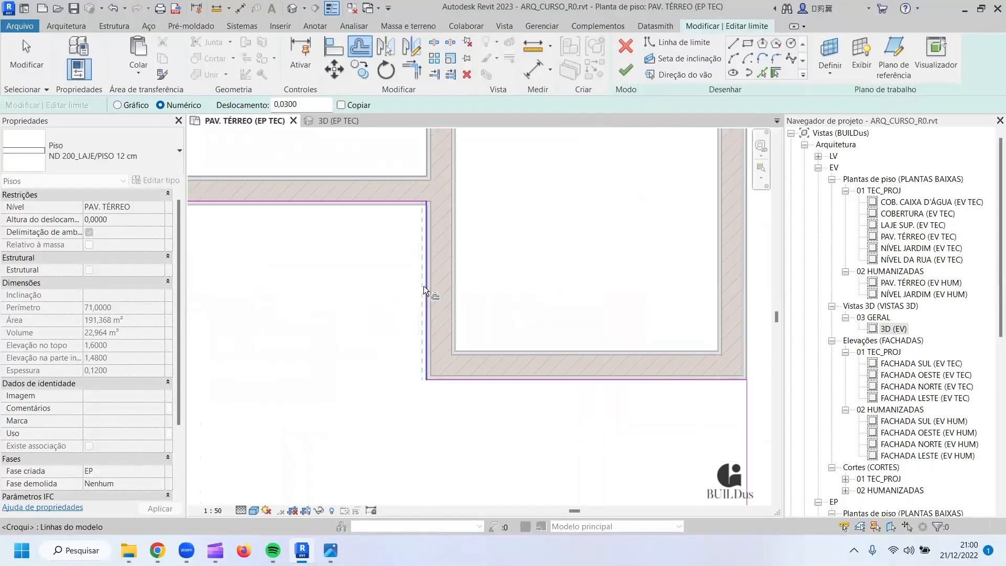
left_click(429, 285)
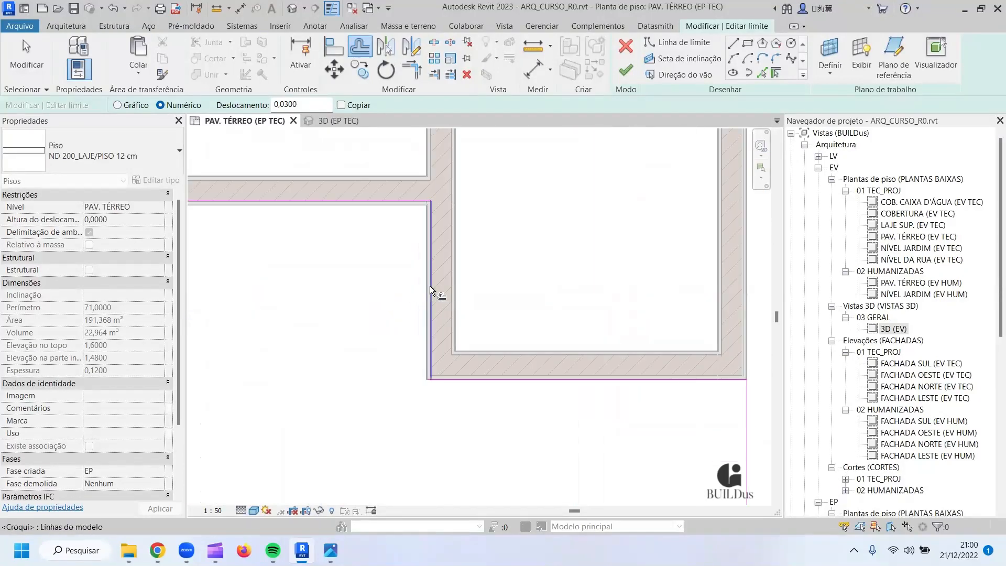
left_click(497, 376)
scroll(595, 367, "down", 1)
middle_click_drag(594, 362, 148, 263)
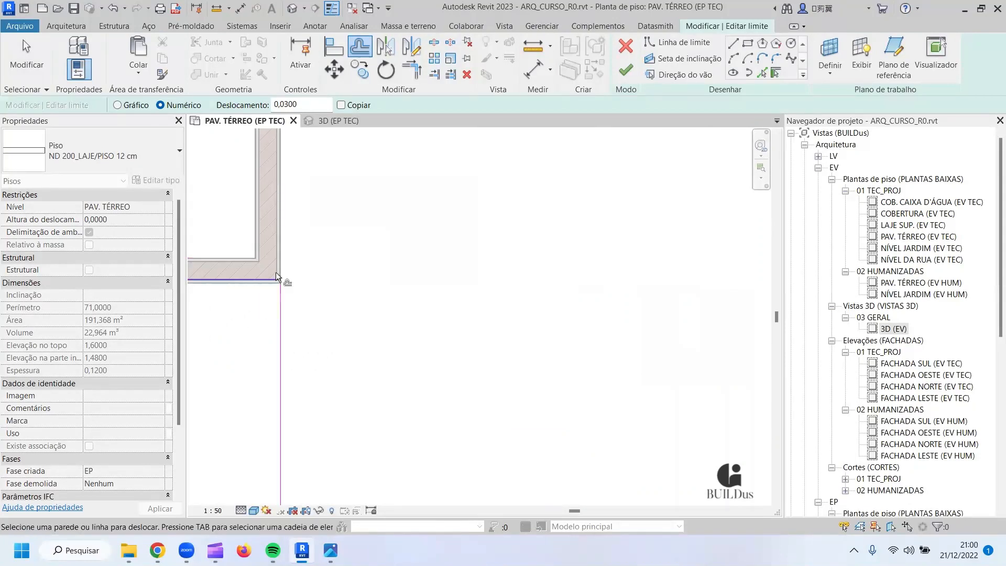
Create boundary lines from the horizontal and vertical core edges of the exterior wall beside the narrow slab notch, with zero offset.
scroll(272, 324, "down", 5)
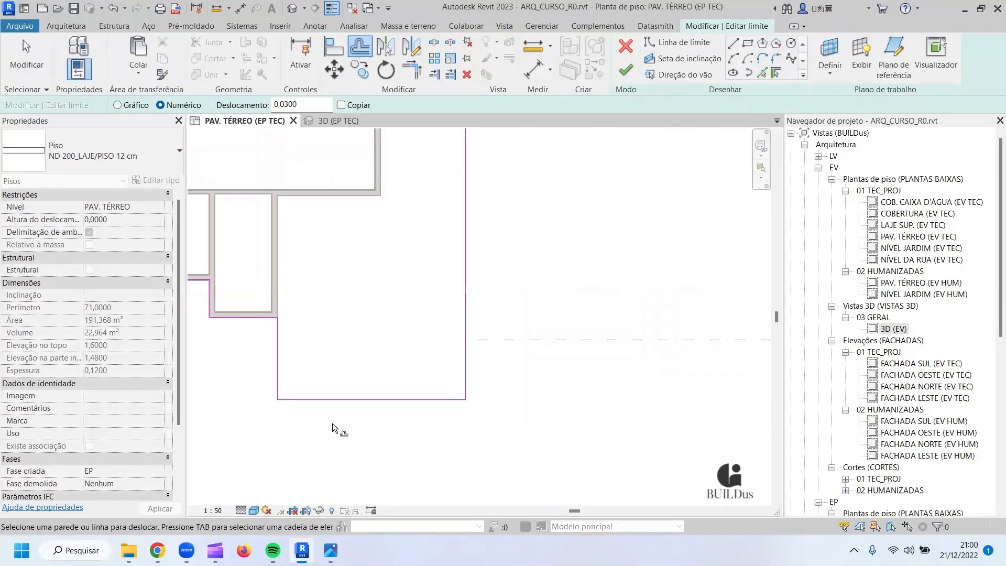
scroll(357, 329, "down", 4)
middle_click_drag(377, 183, 414, 257)
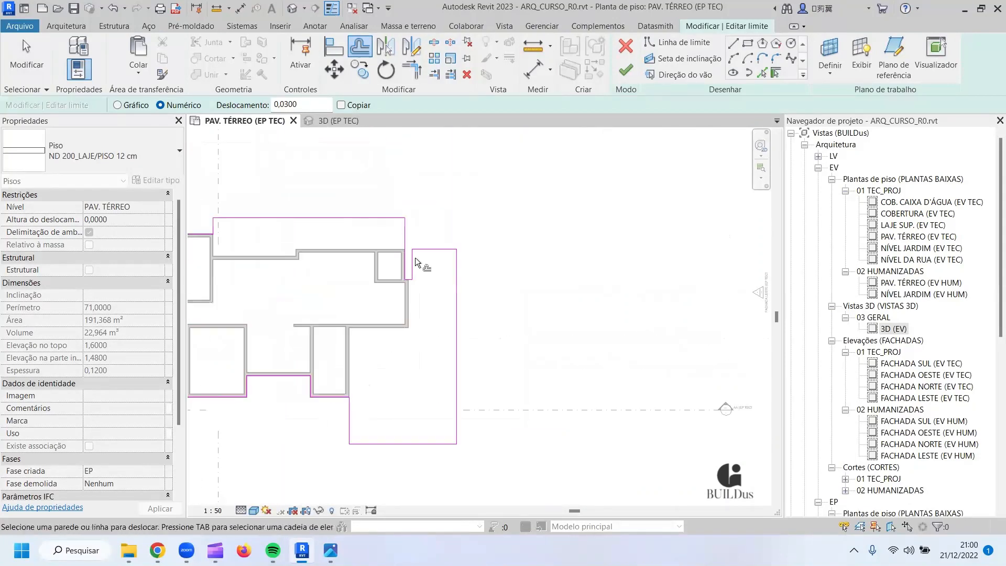
scroll(414, 257, "up", 2)
scroll(404, 262, "up", 4)
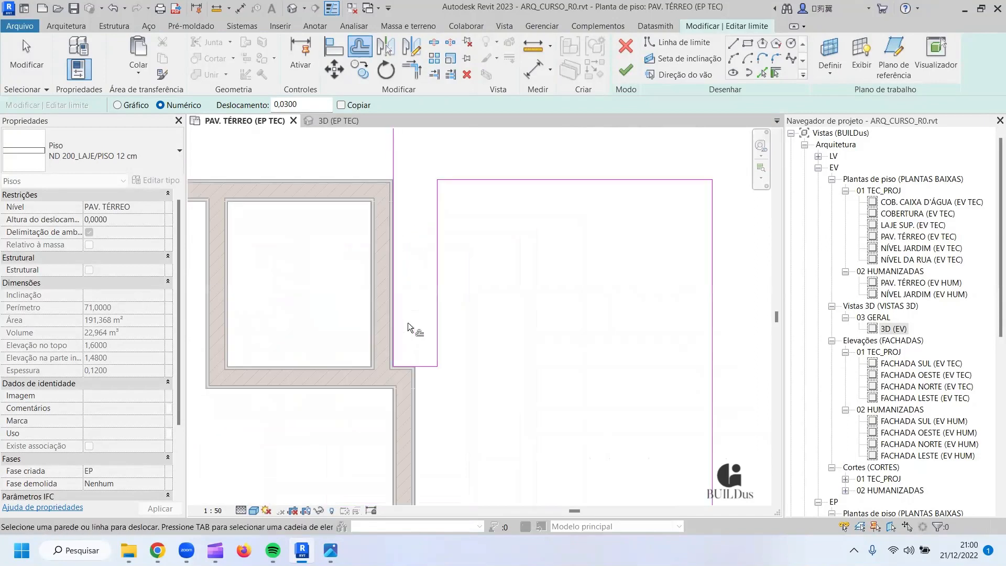
scroll(398, 272, "up", 2)
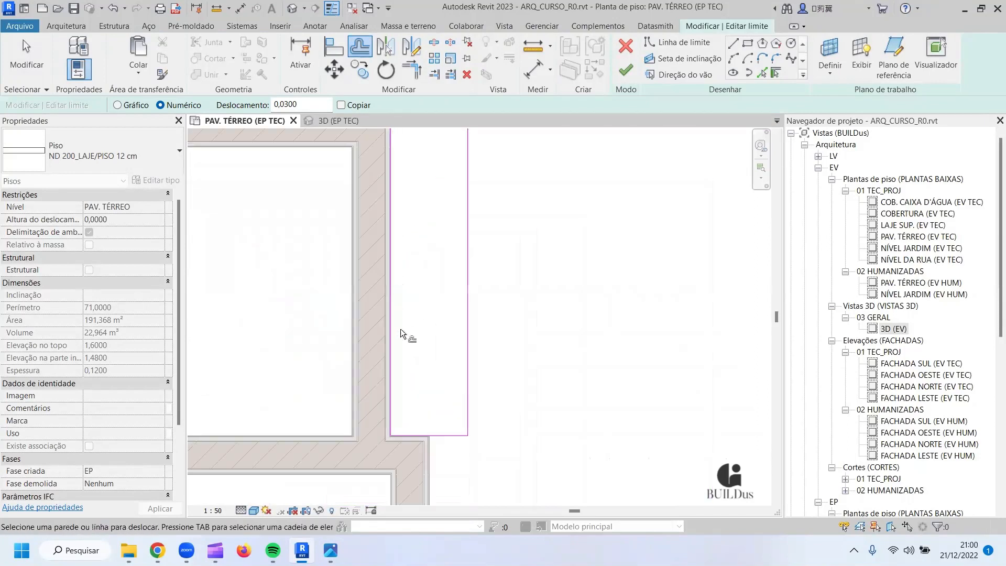
scroll(427, 446, "up", 4)
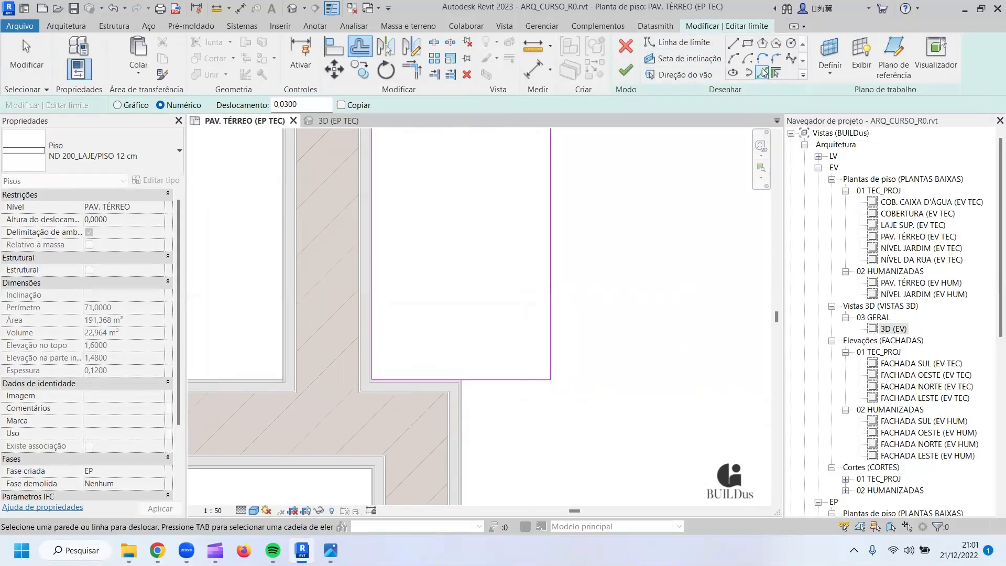
left_click(763, 72)
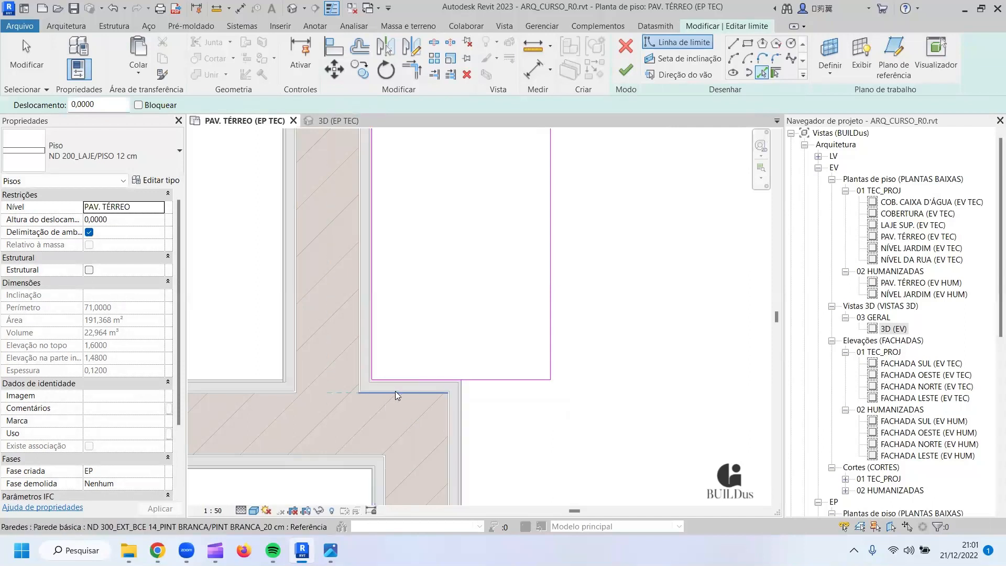
left_click(396, 391)
key("Tab")
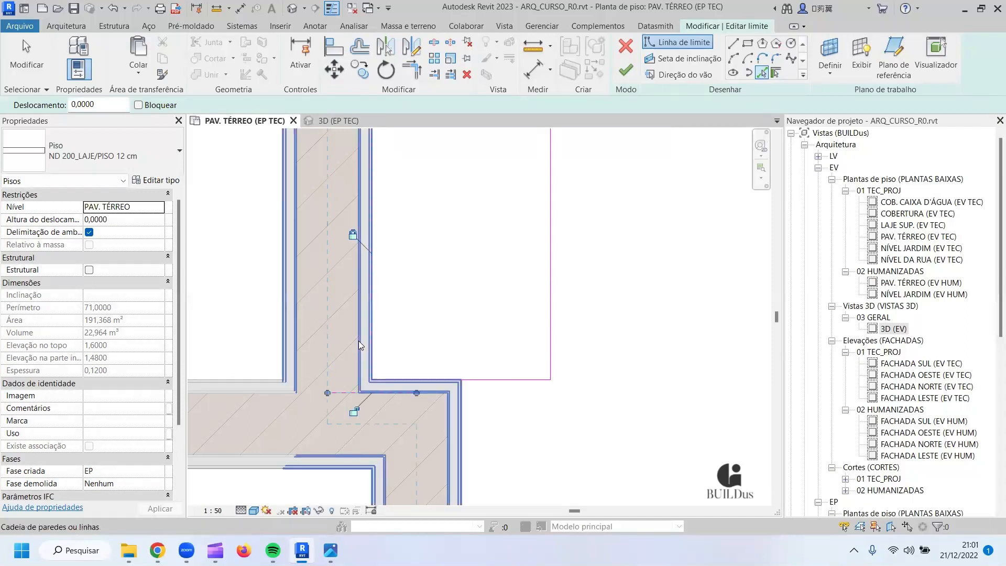
key("Tab")
left_click(359, 341)
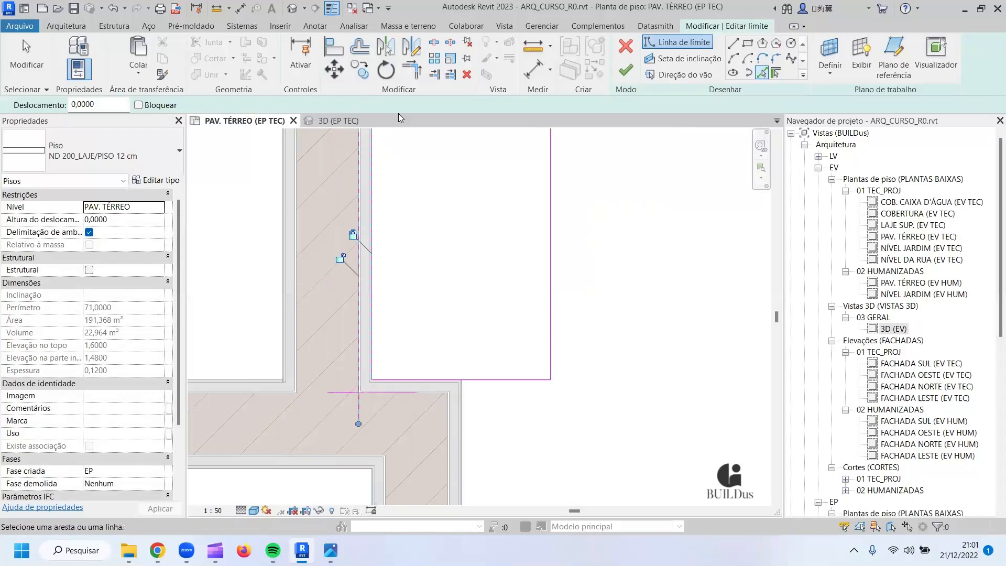
Trim the two picked core-edge lines beside the notch so they meet in a clean corner.
left_click(411, 73)
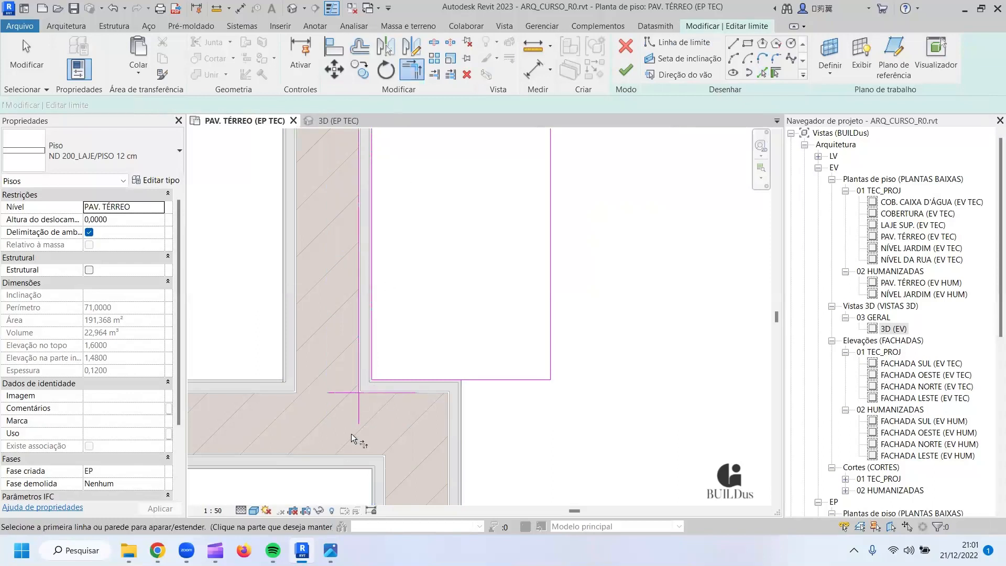
left_click(361, 373)
scroll(421, 392, "up", 3)
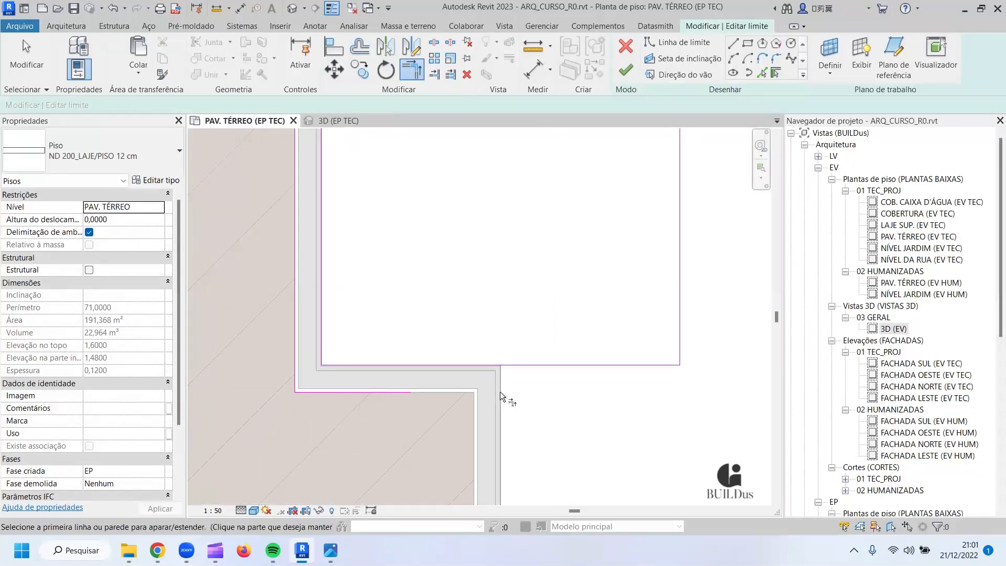
Draw a short vertical boundary line down the wall's outer face at the notch's lower corner and trim it with the horizontal core line.
left_click(739, 45)
left_click(501, 365)
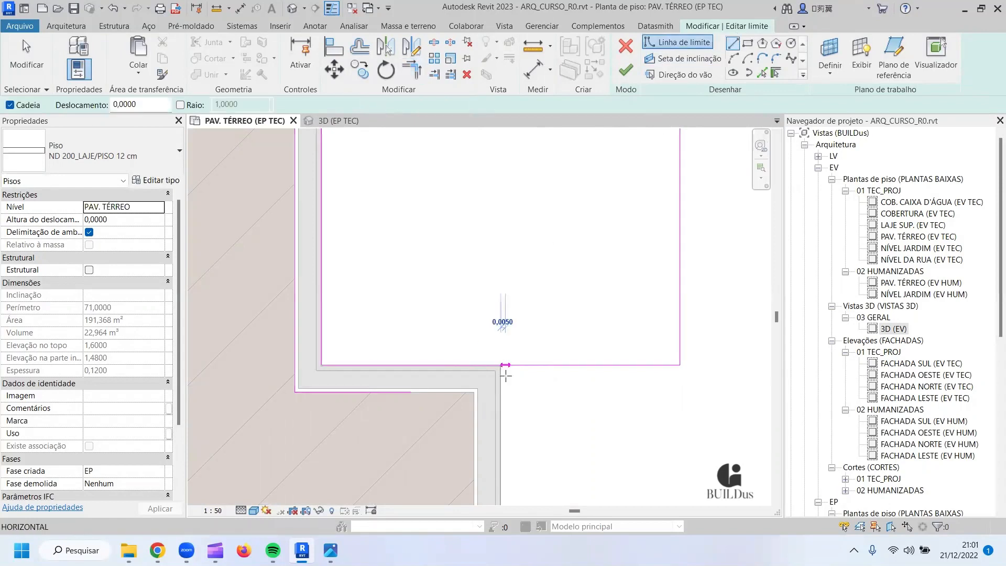
left_click(501, 392)
key("Escape")
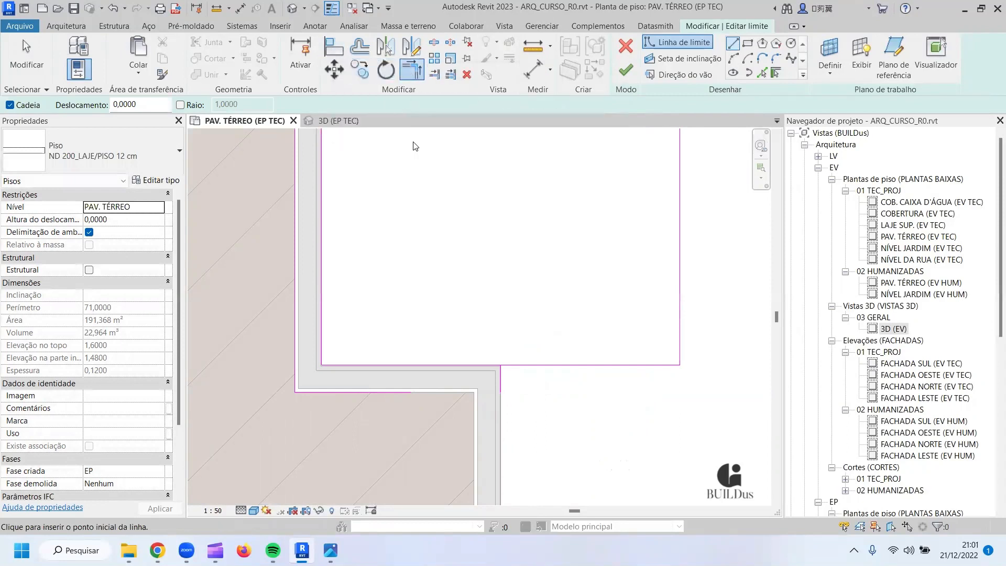
key("Escape")
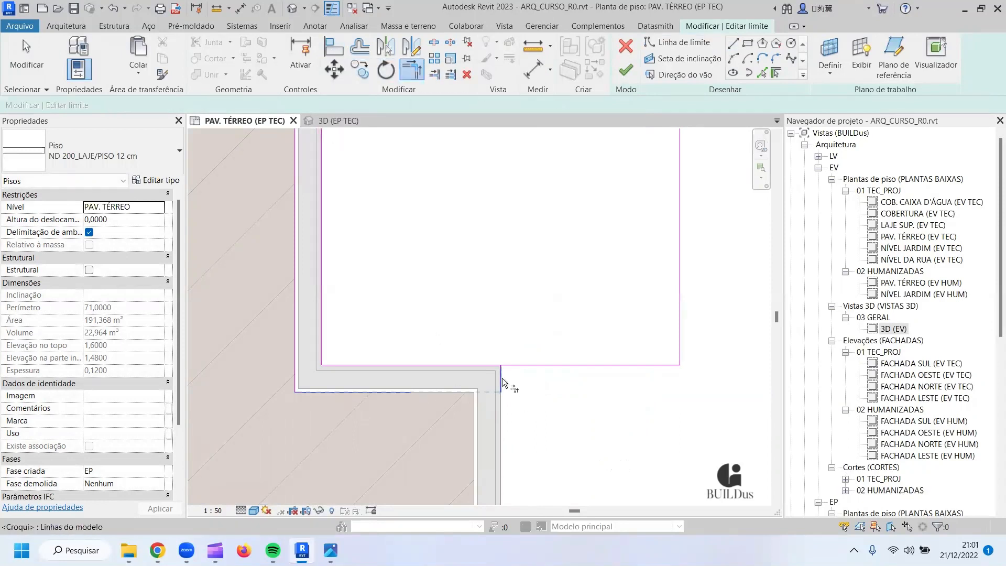
key("t")
key("r")
left_click(514, 365)
scroll(519, 400, "down", 2)
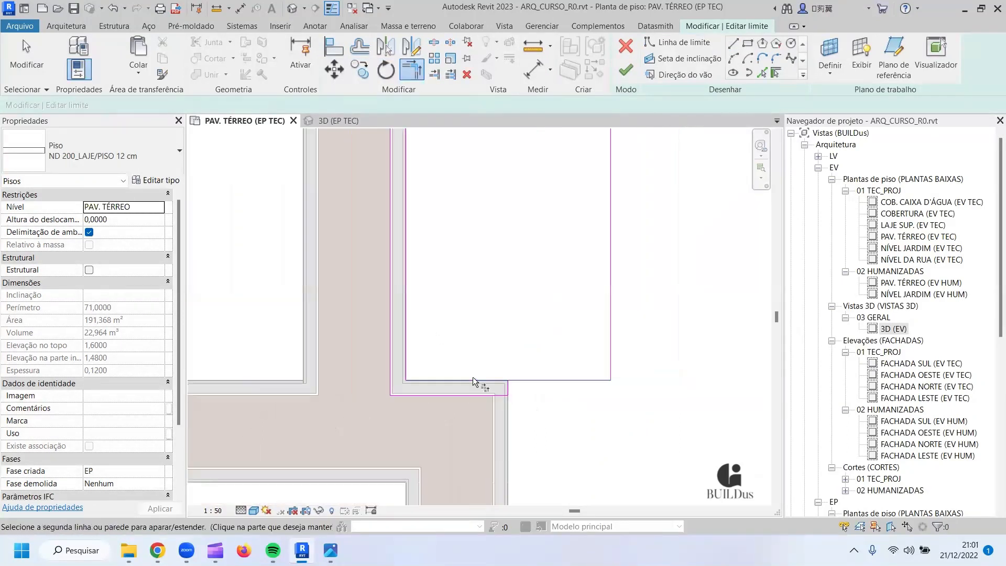
Draw a short horizontal boundary line from the small room's upper outer corner and trim it with the vertical core line.
scroll(473, 376, "up", 4)
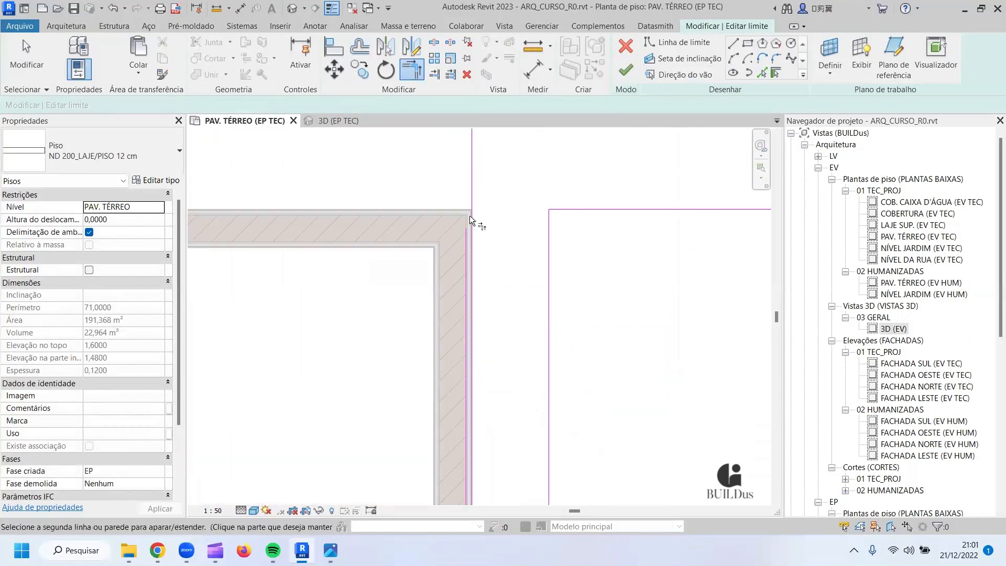
scroll(470, 225, "up", 2)
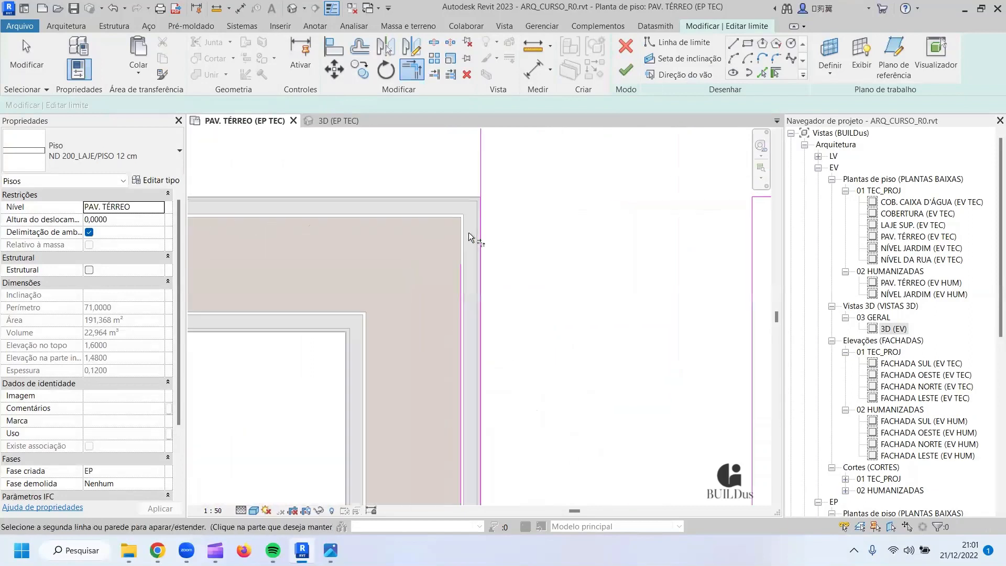
left_click(733, 44)
left_click(480, 197)
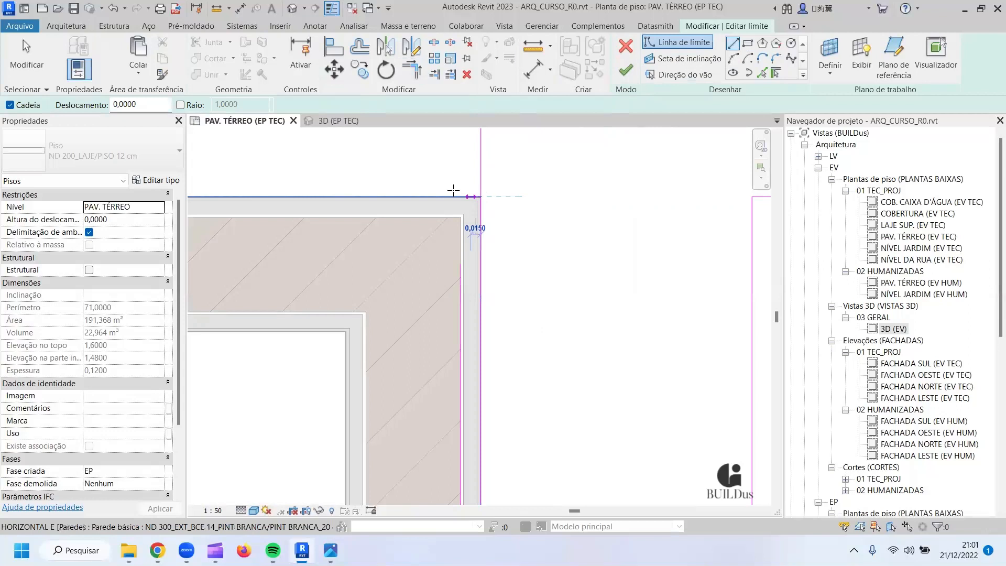
left_click(412, 196)
key("Escape")
key("Escape")
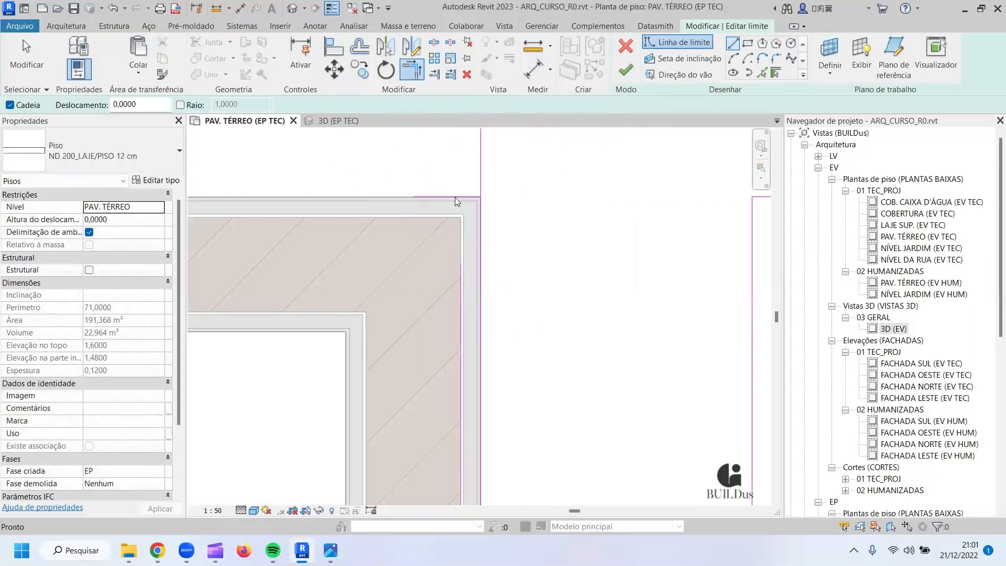
left_click(459, 303)
left_click(463, 197)
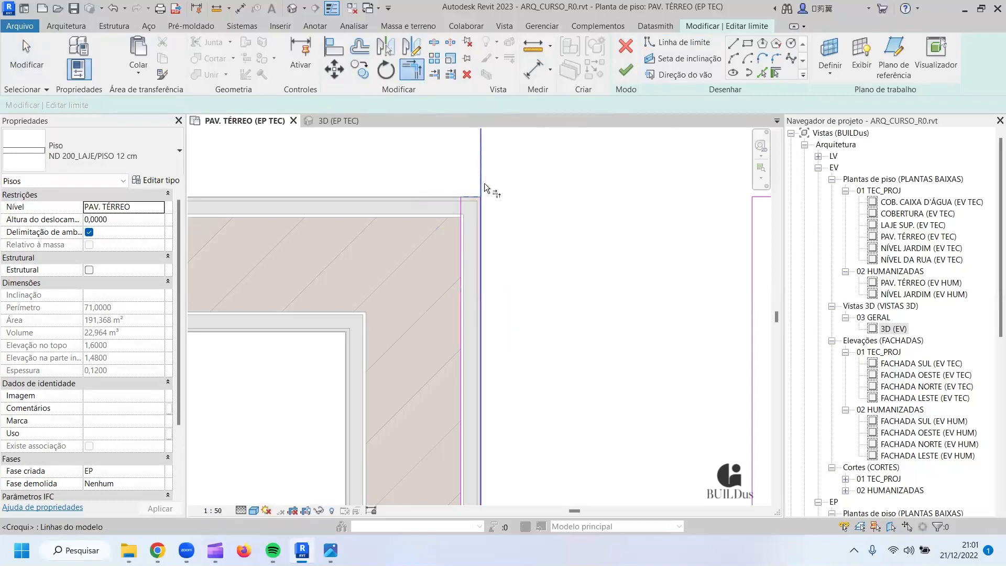
Trim the notch's lower boundary line against the short vertical line at the wall's outer corner.
scroll(508, 262, "down", 3)
middle_click_drag(488, 347, 384, 178)
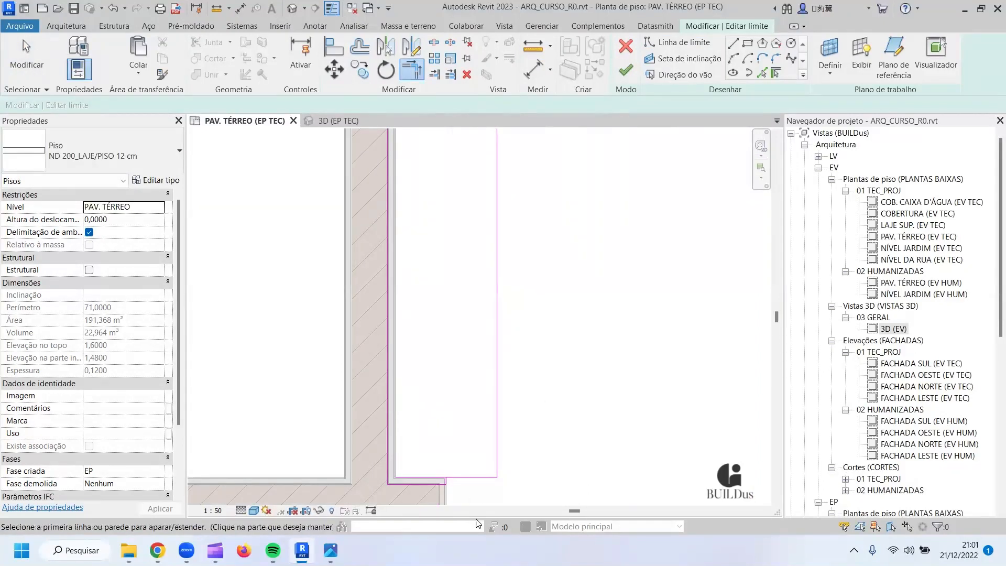
scroll(444, 482, "up", 5)
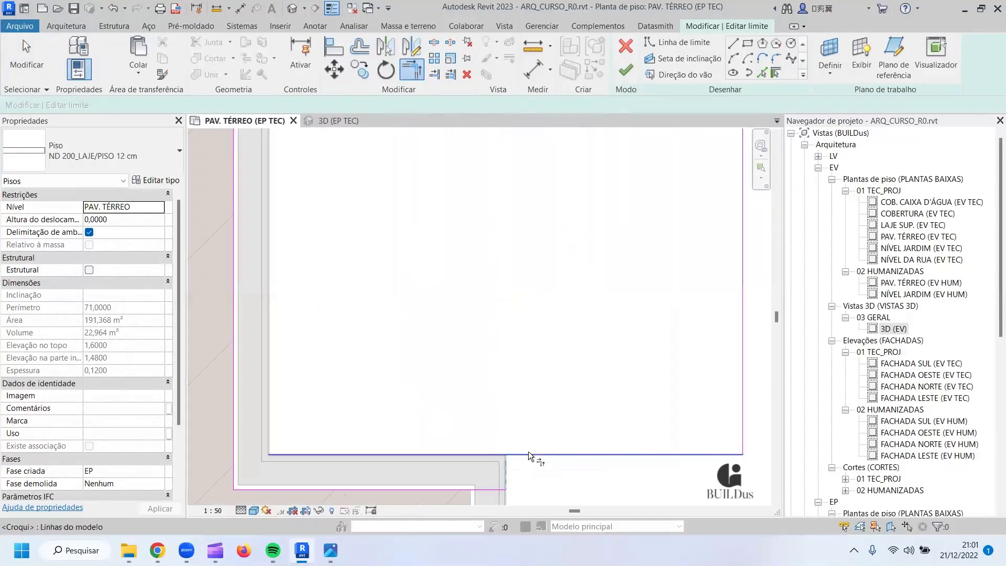
Check the slab outline around the upper walls and notch, and finish the boundary edit.
mouse_move(401, 458)
middle_mouse_down()
mouse_move(456, 377)
mouse_move(456, 359)
mouse_move(515, 341)
mouse_move(428, 269)
mouse_move(944, 270)
mouse_move(370, 246)
middle_mouse_up()
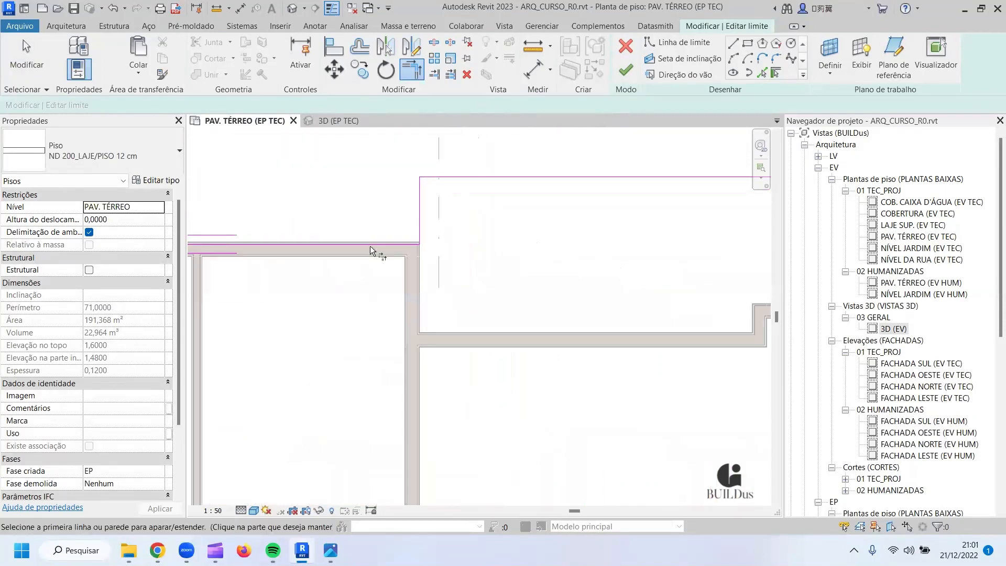
scroll(471, 241, "up", 2)
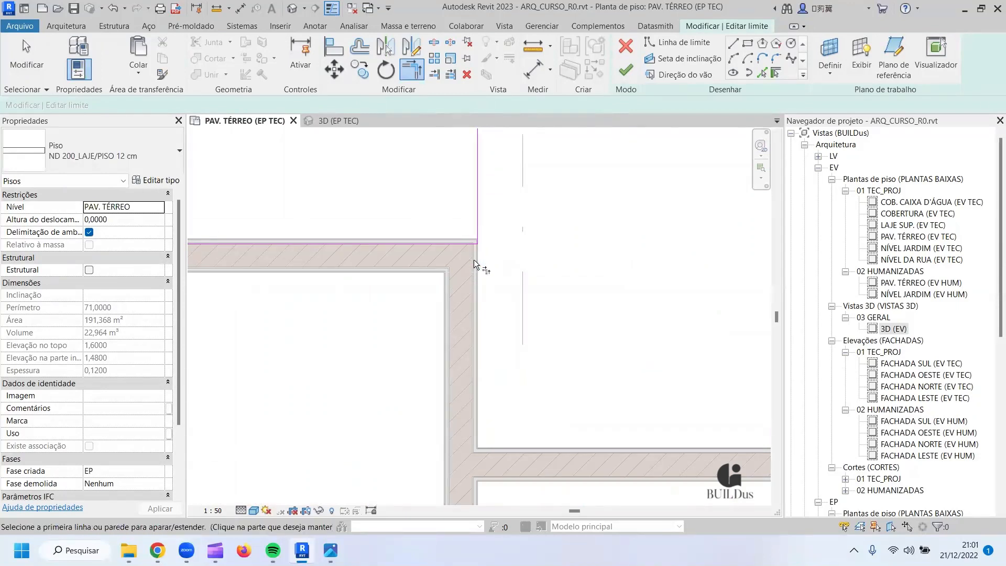
scroll(476, 267, "down", 5)
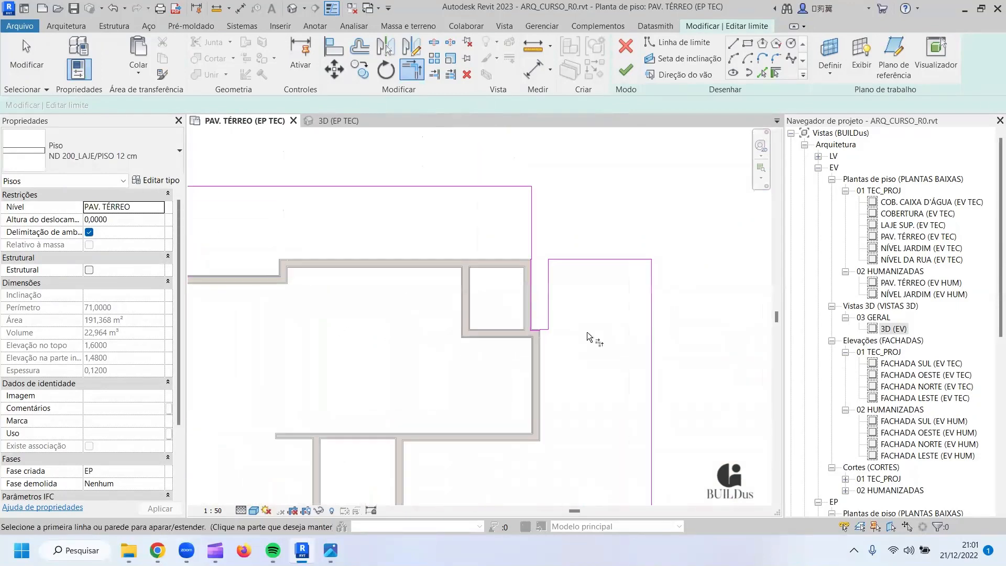
scroll(518, 337, "up", 3)
scroll(499, 318, "down", 4)
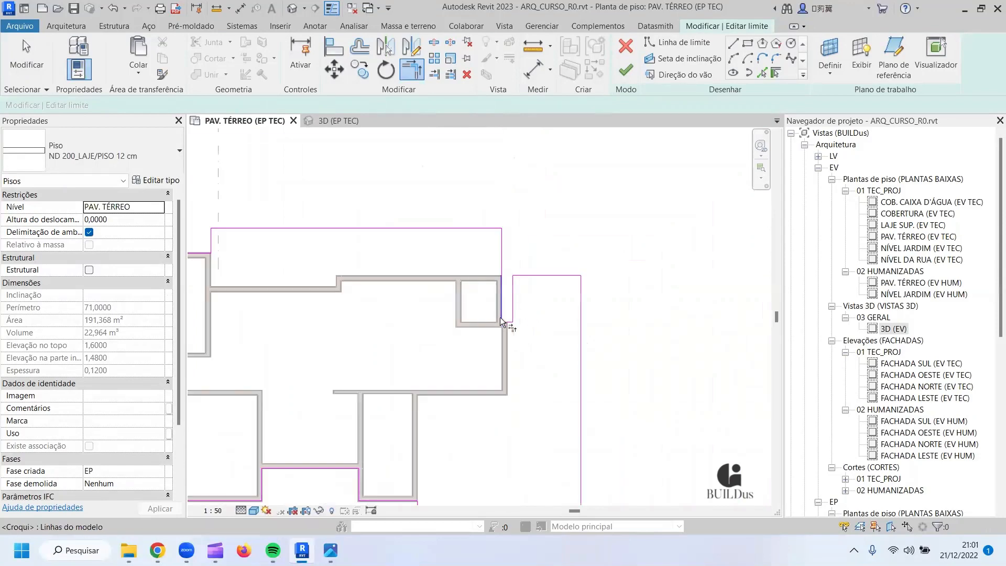
scroll(506, 324, "down", 1)
middle_click_drag(516, 329, 495, 310)
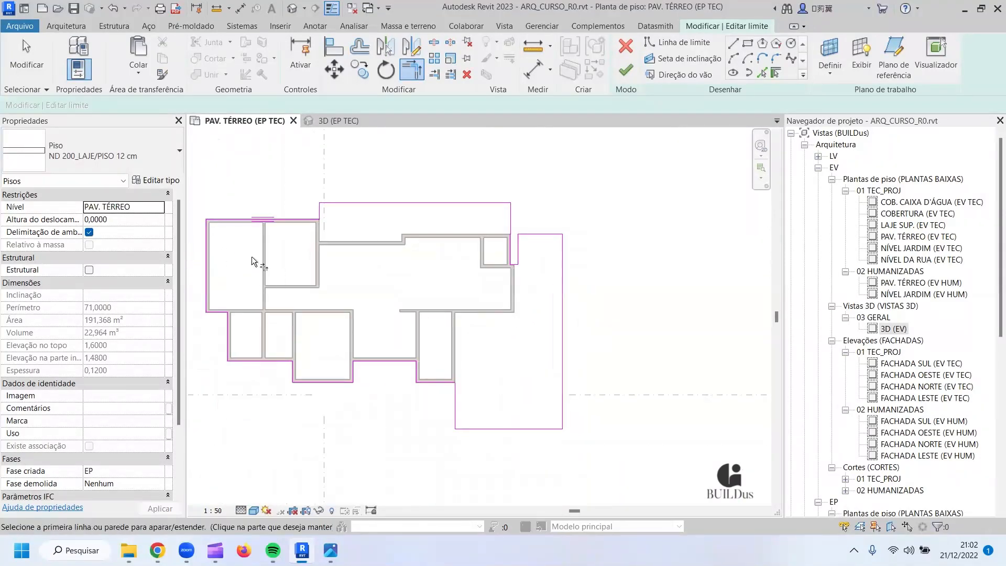
left_click(623, 66)
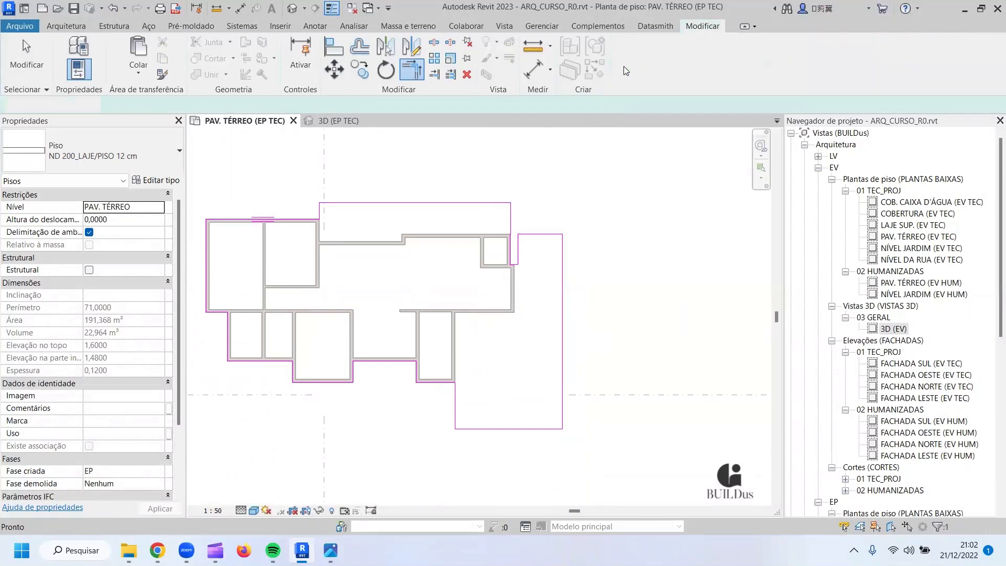
Change the selected ground-floor slab to the type ND 300_LAJE/PISO 12 cm.
left_click(76, 163)
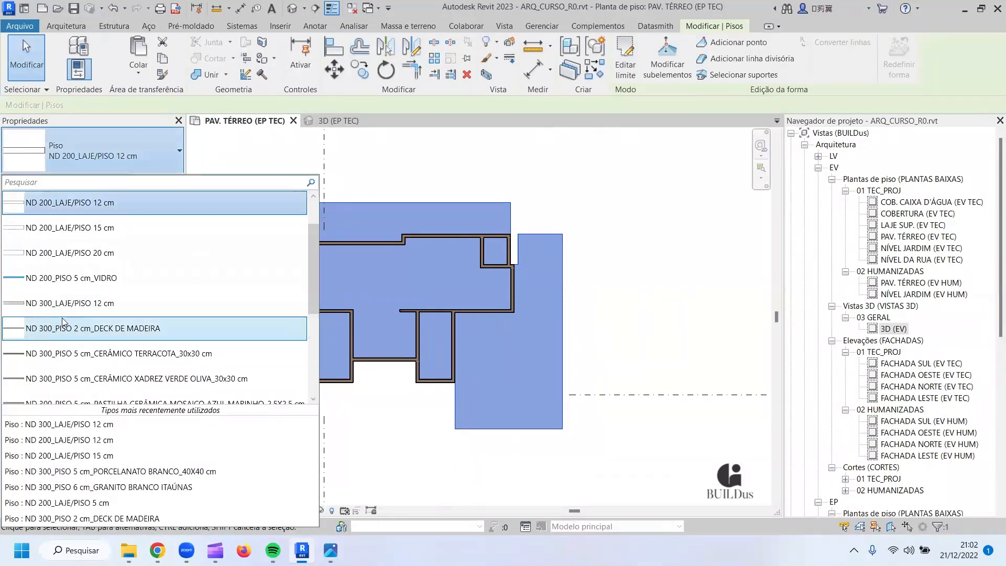
left_click(85, 303)
scroll(344, 205, "down", 1)
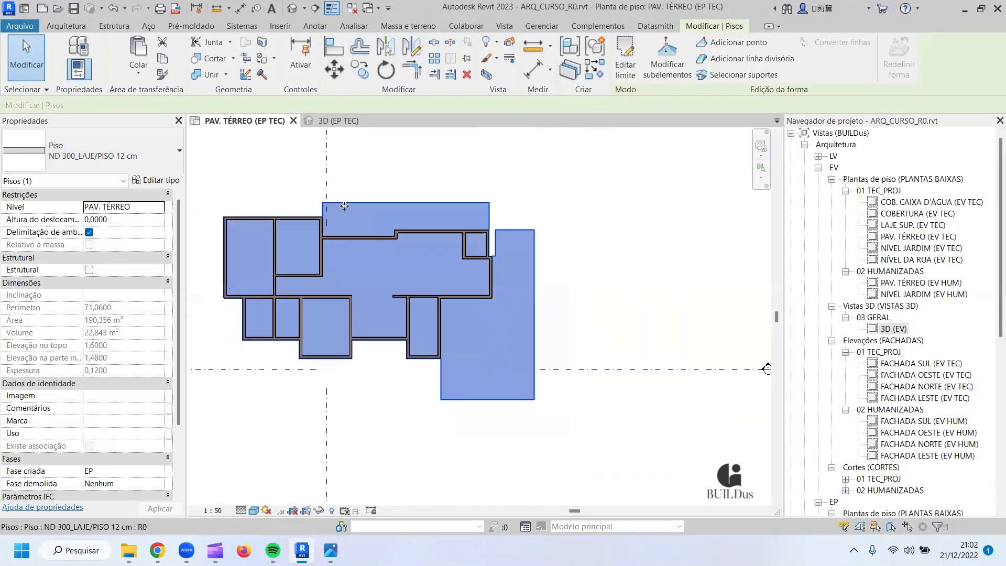
scroll(344, 205, "down", 2)
middle_click_drag(367, 198, 370, 234)
scroll(339, 175, "up", 3)
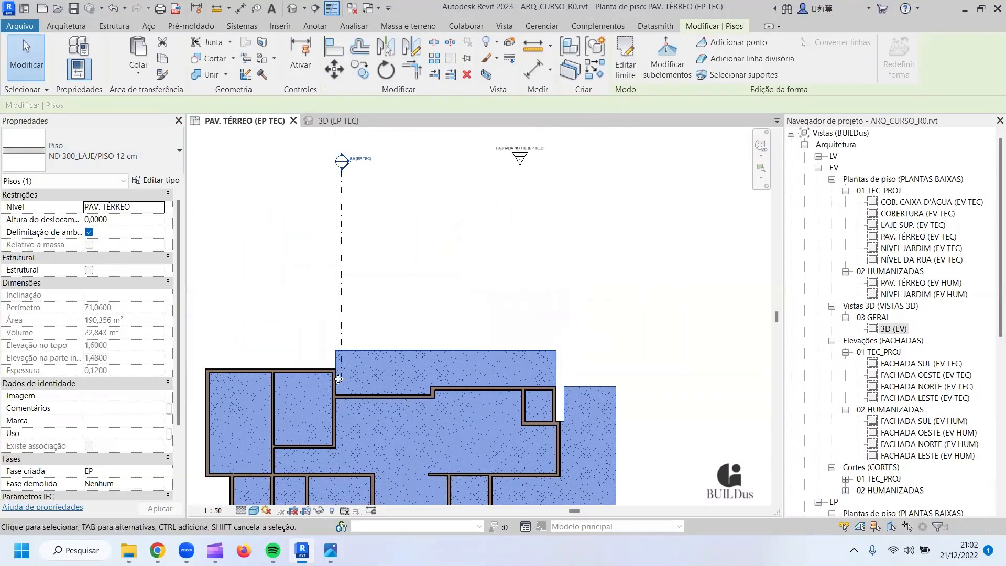
Open the BB (EP TEC) section view and examine the junction between the exterior wall base and the floor slab.
scroll(340, 162, "up", 2)
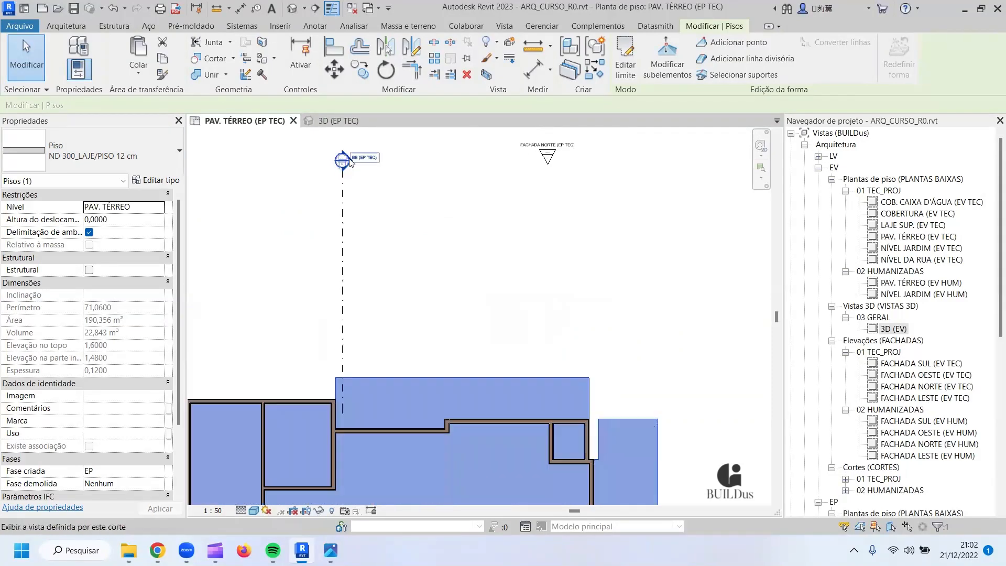
double_click(348, 162)
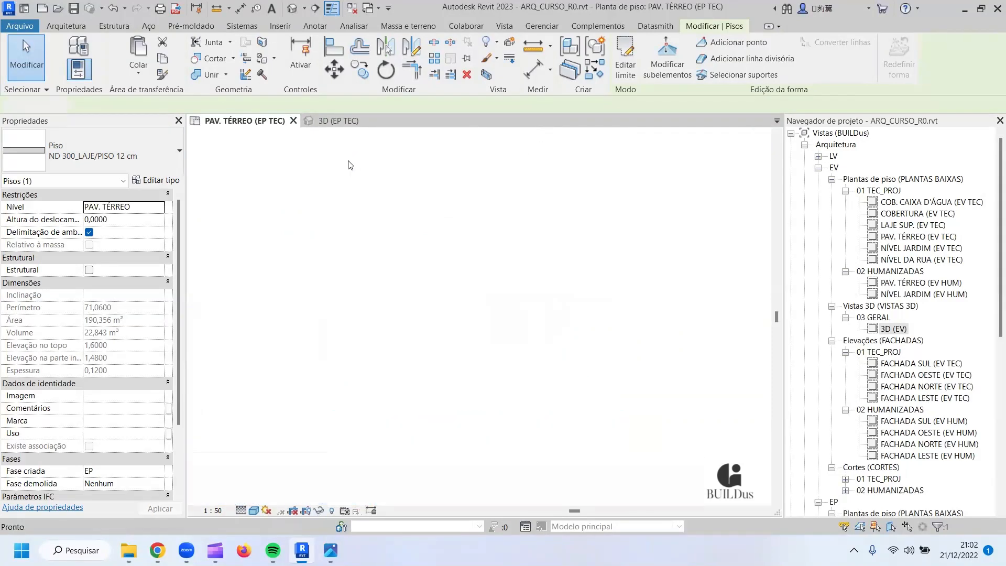
scroll(376, 345, "up", 3)
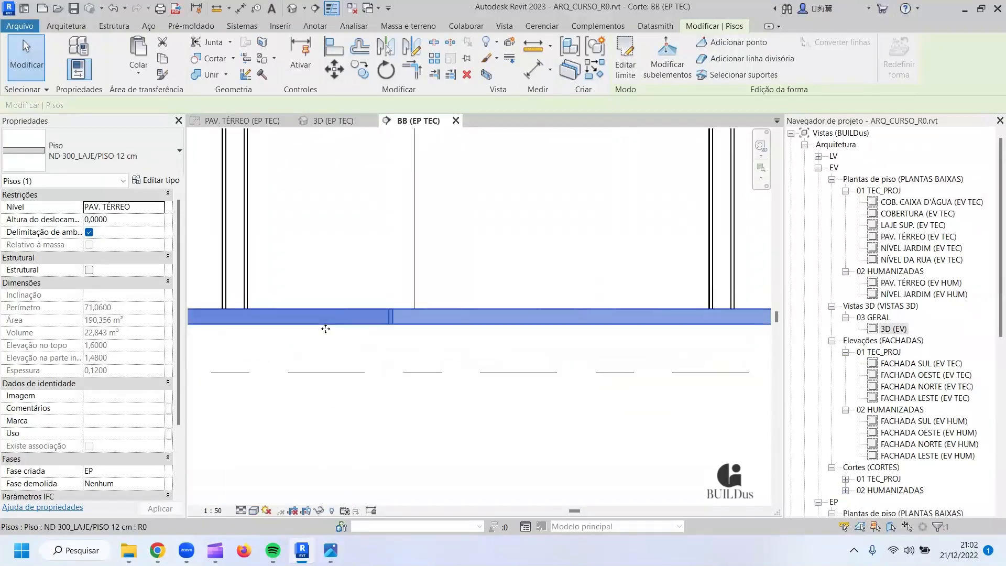
key("Escape")
scroll(361, 327, "down", 3)
middle_click_drag(479, 347, 204, 293)
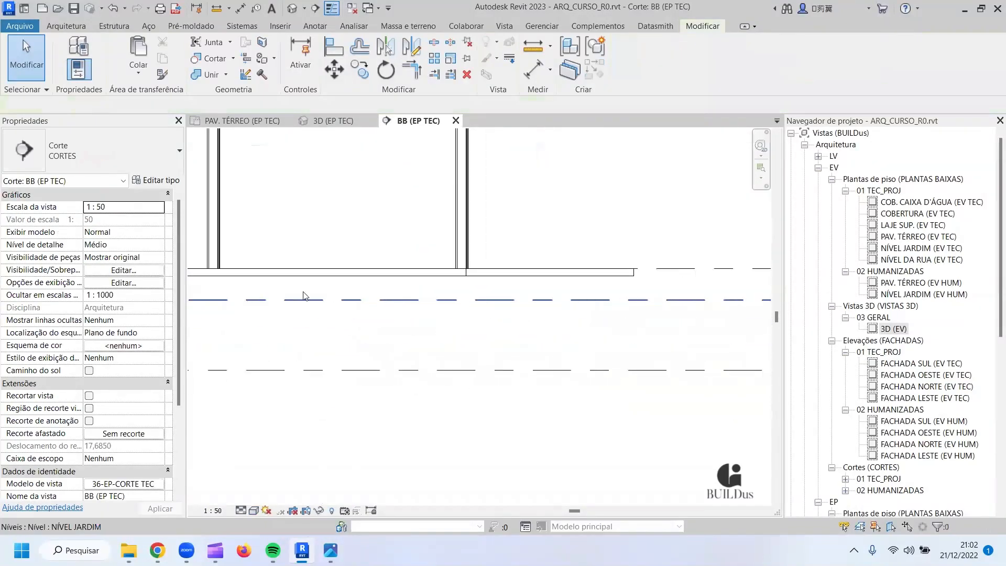
scroll(452, 268, "up", 4)
scroll(501, 269, "up", 2)
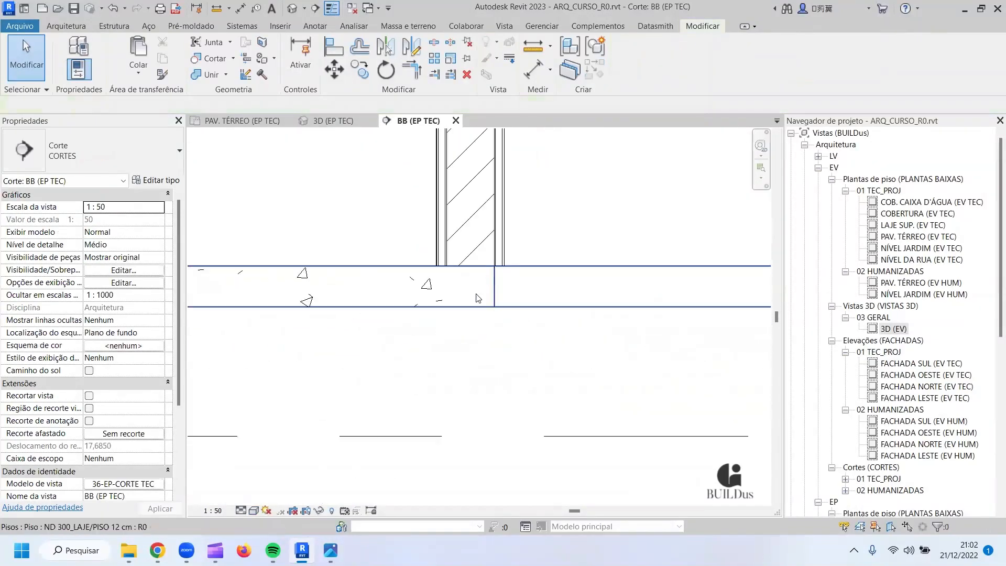
Set the section's detail level to Alto with a color-filled visual style, and inspect the exterior wall's base at the slab.
left_click(245, 510)
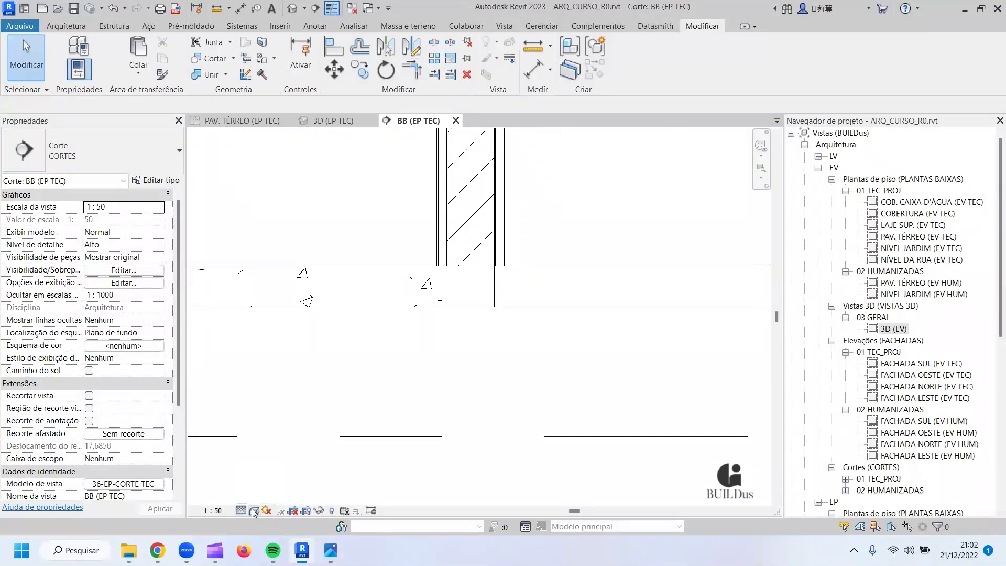
left_click(254, 510)
left_click(255, 480)
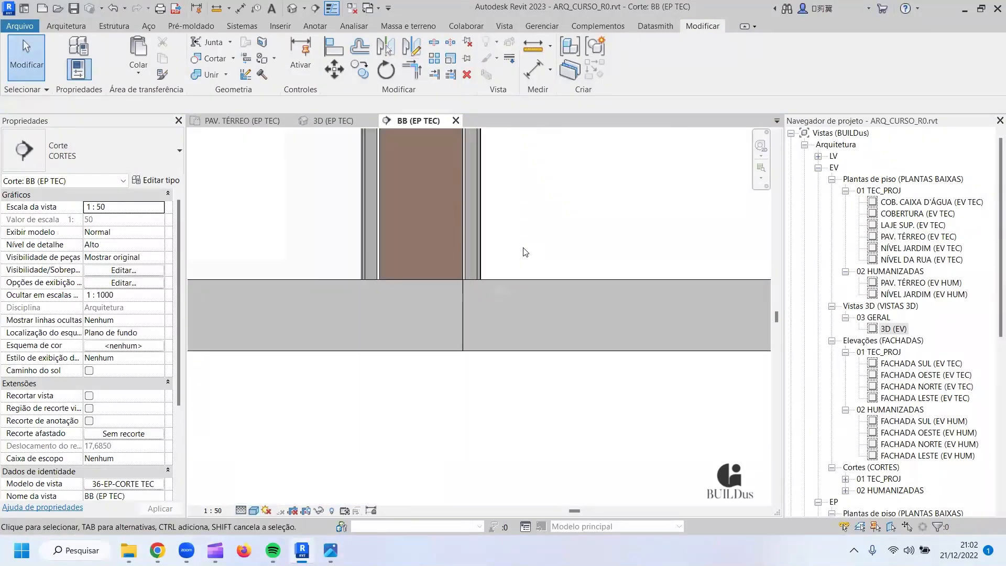
scroll(471, 262, "up", 2)
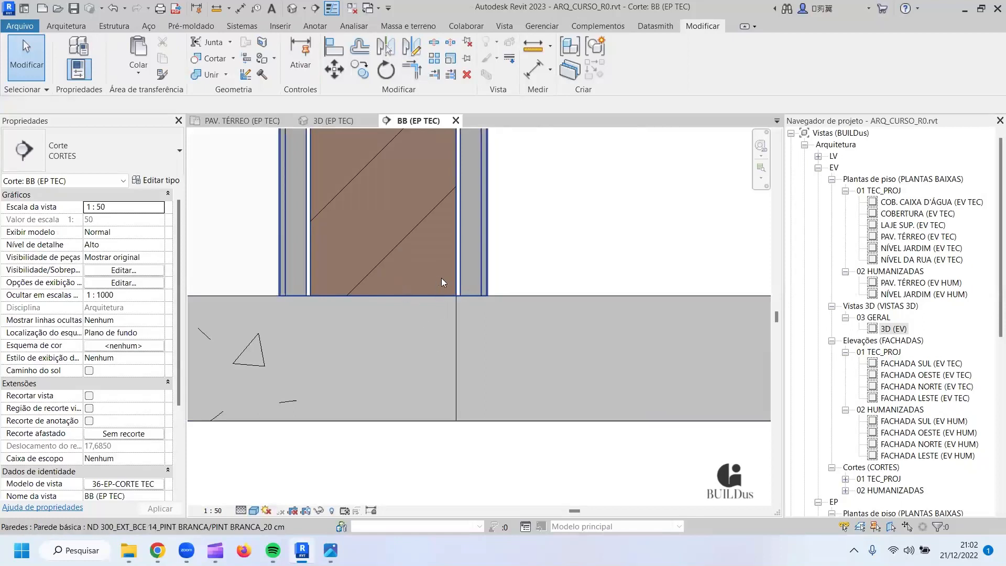
scroll(450, 269, "down", 2)
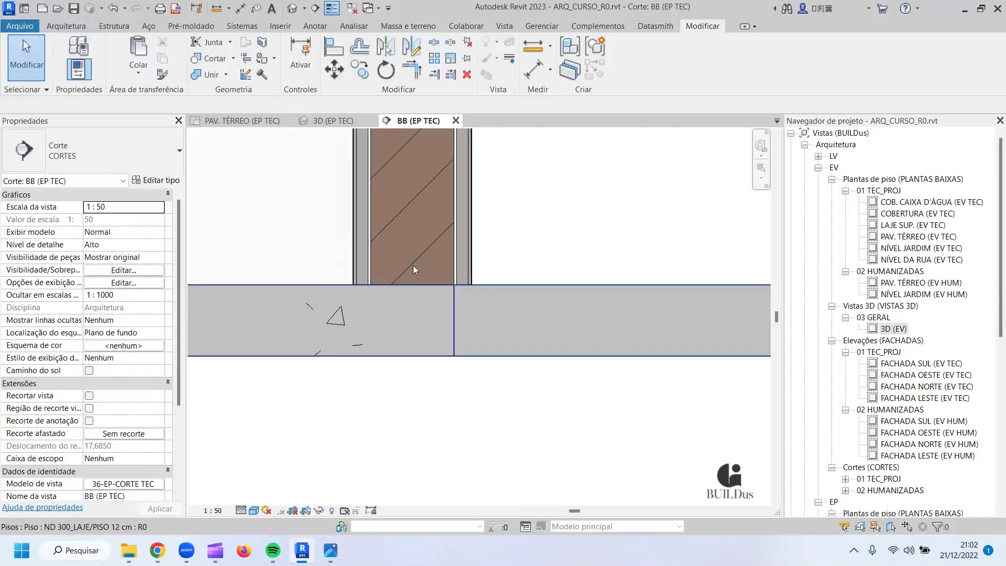
left_click(463, 213)
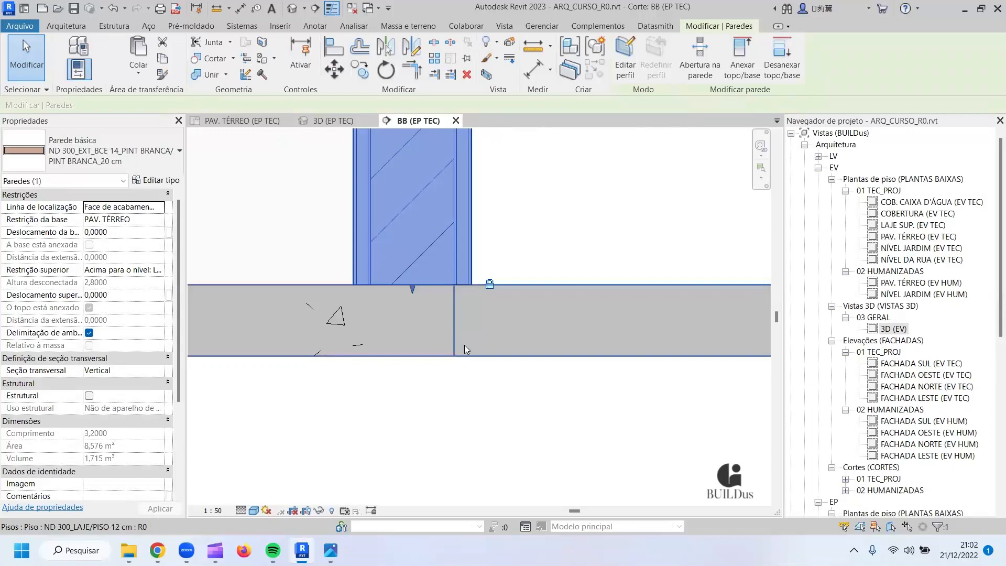
scroll(456, 283, "down", 5)
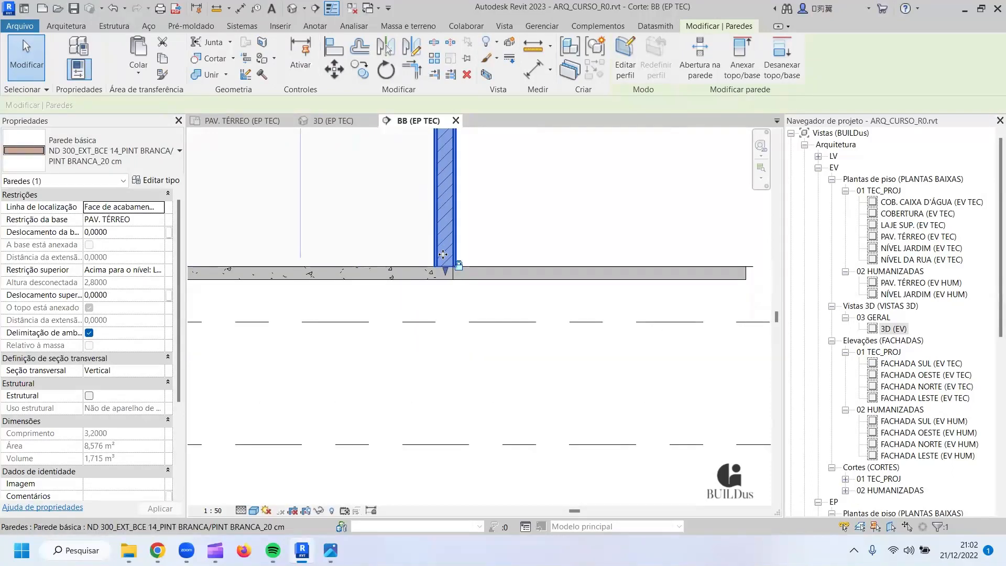
Return to the PAV. TÉRREO (EP TEC) plan, bring the whole house into view and clear the wall selection.
left_click(223, 124)
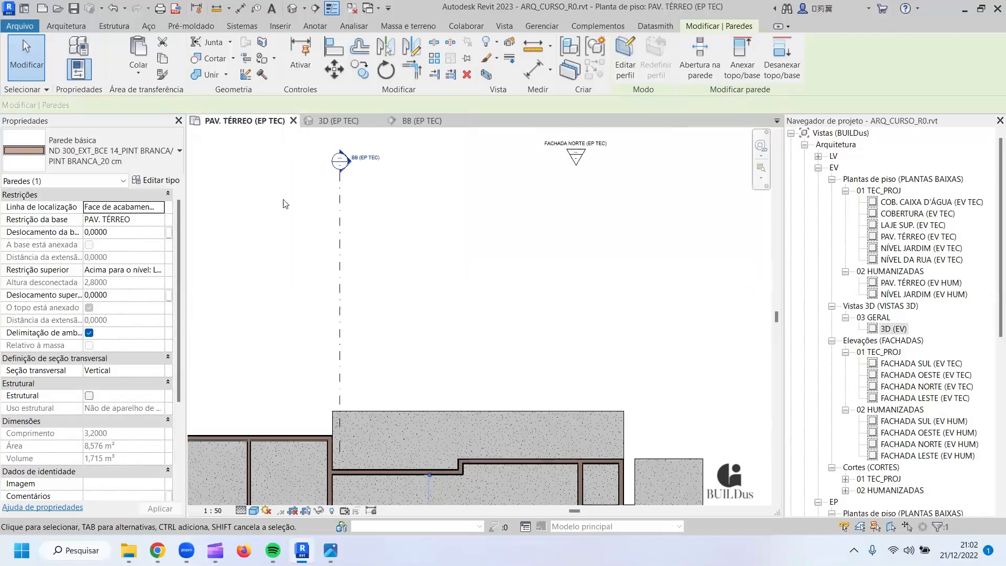
scroll(355, 287, "down", 3)
middle_click_drag(370, 332, 446, 202)
scroll(344, 239, "up", 2)
key("Escape")
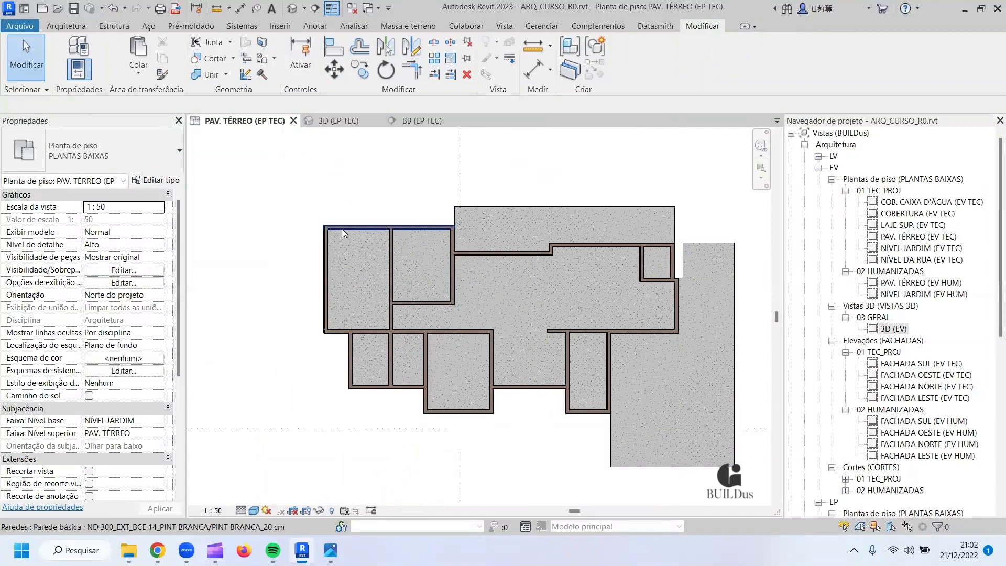
key("Tab")
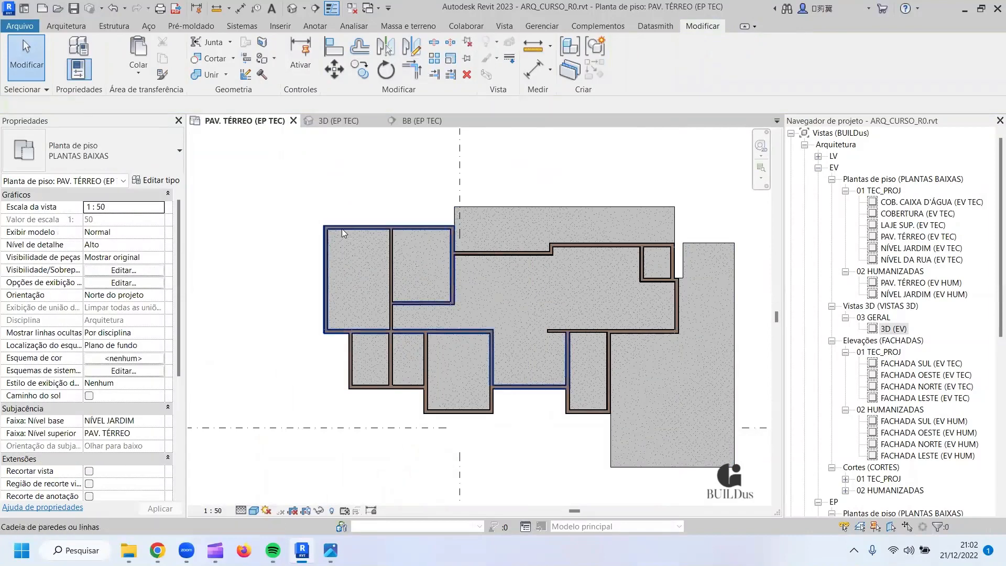
left_click(343, 232)
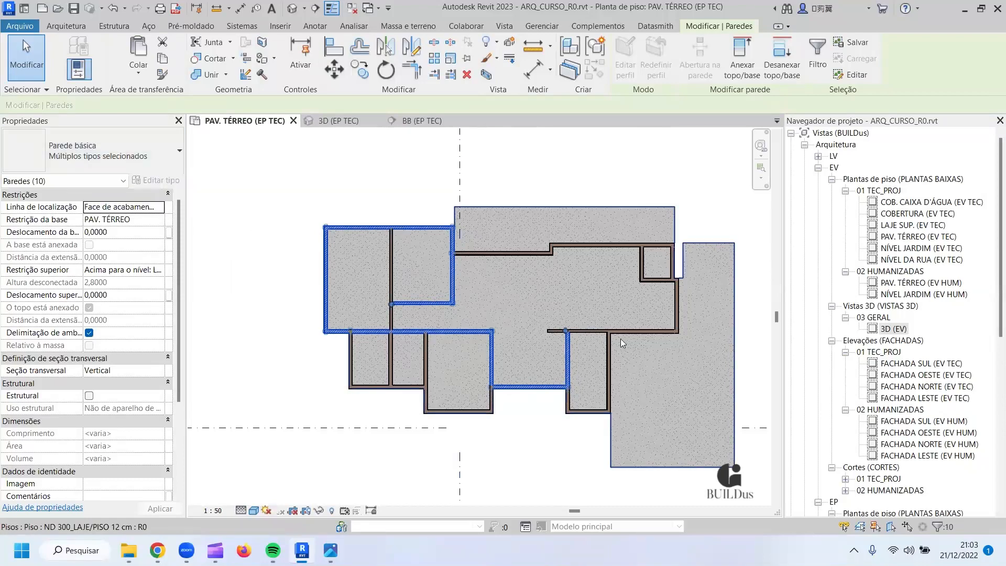
key("Escape")
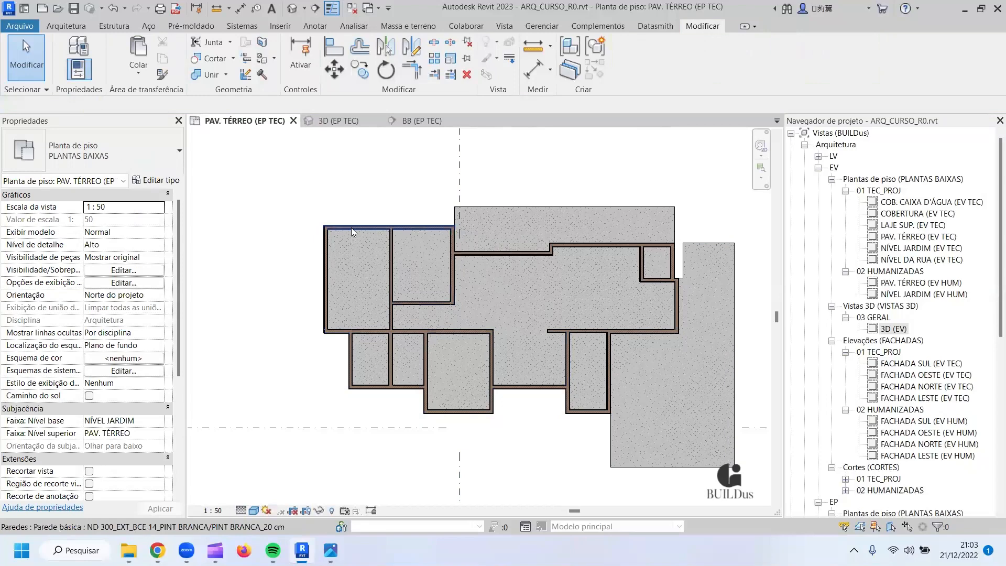
Select all view-visible instances of the ND 300_EXT_BCE 14_PINT BRANCA/PINT BRANCA_20 cm wall type and set their base offset to -0,12.
left_click(351, 228)
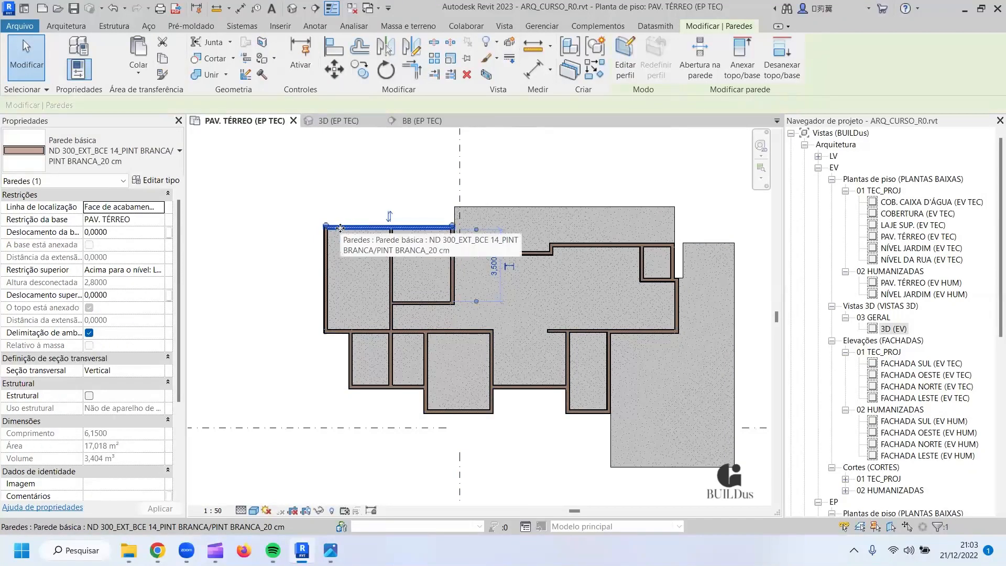
right_click(339, 228)
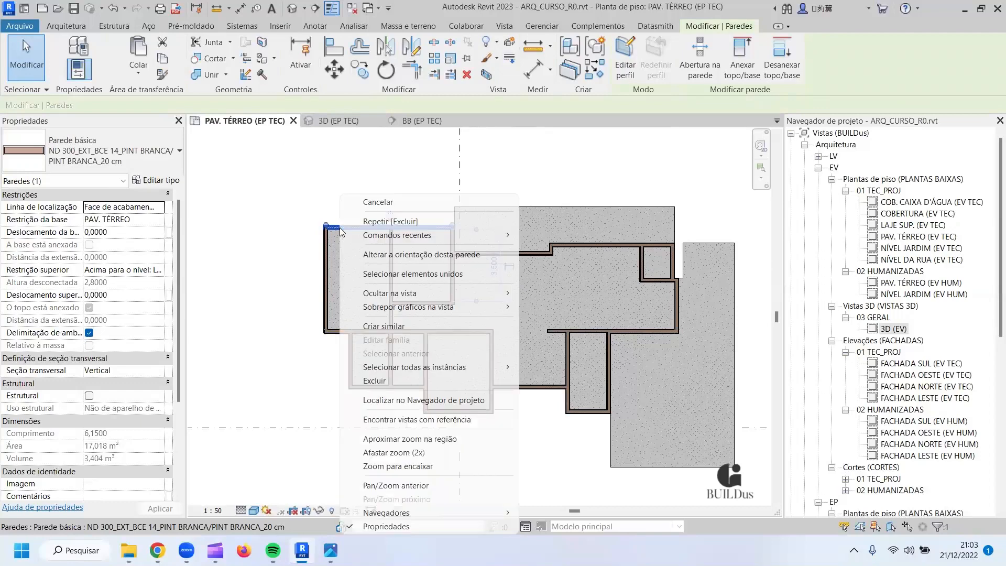
mouse_move(448, 370)
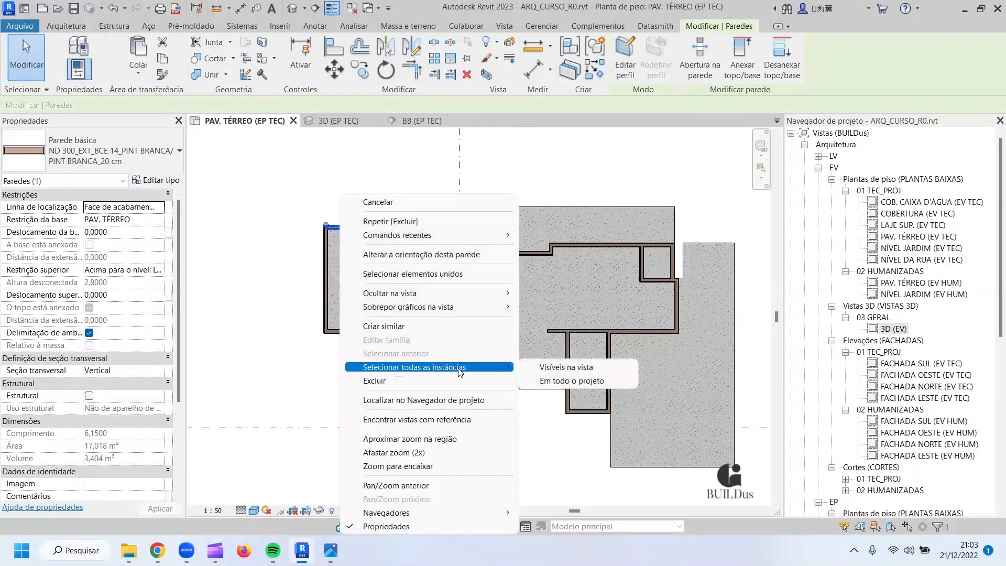
left_click(582, 368)
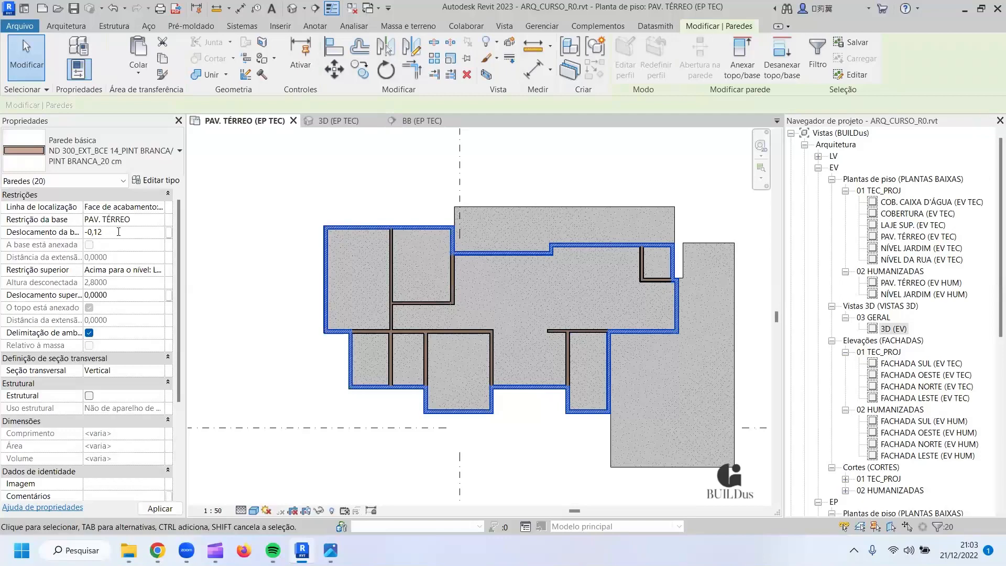
key("Return")
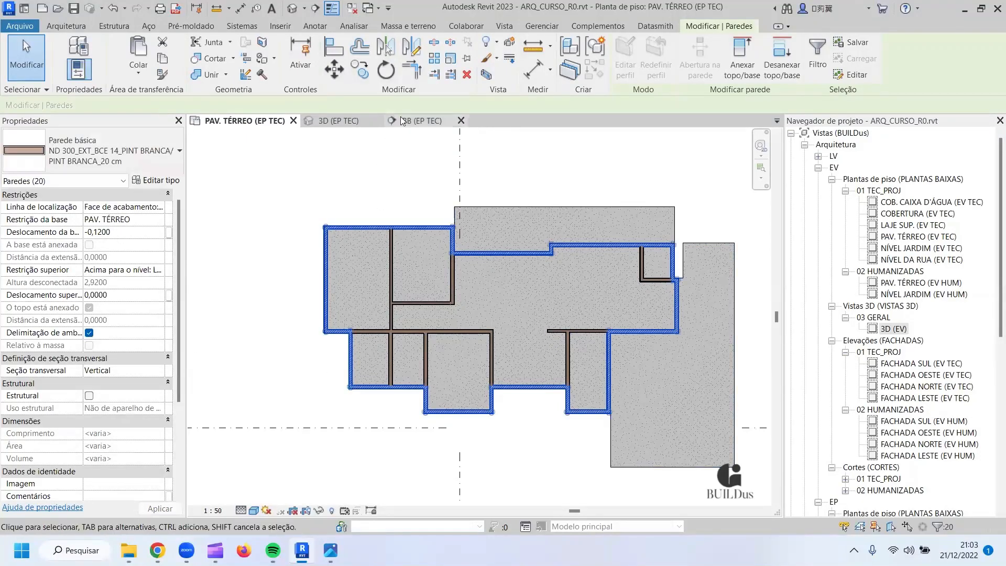
Check the extended exterior wall against the floor slab in the BB (EP TEC) section and select the slab.
left_click(407, 123)
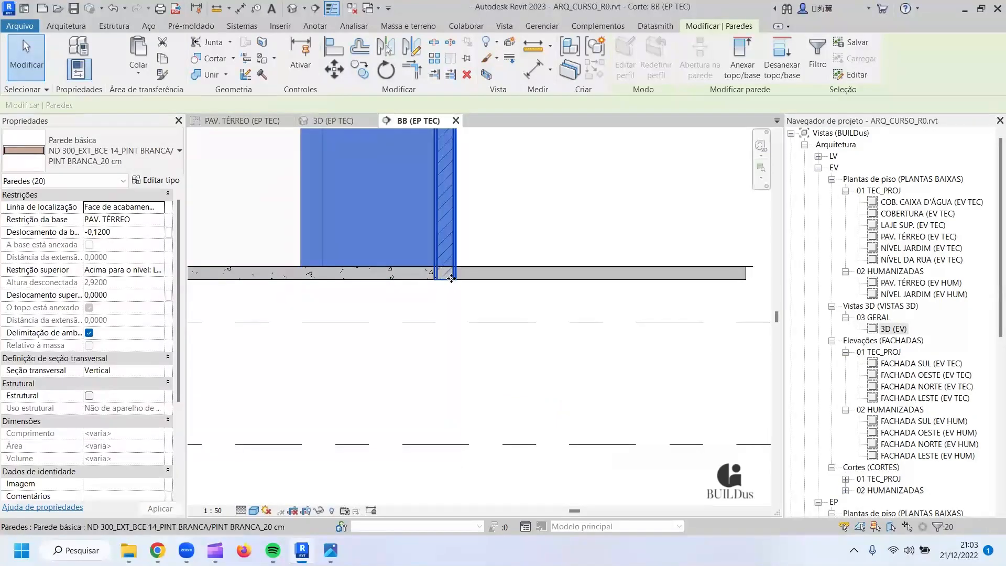
scroll(444, 277, "up", 3)
key("Escape")
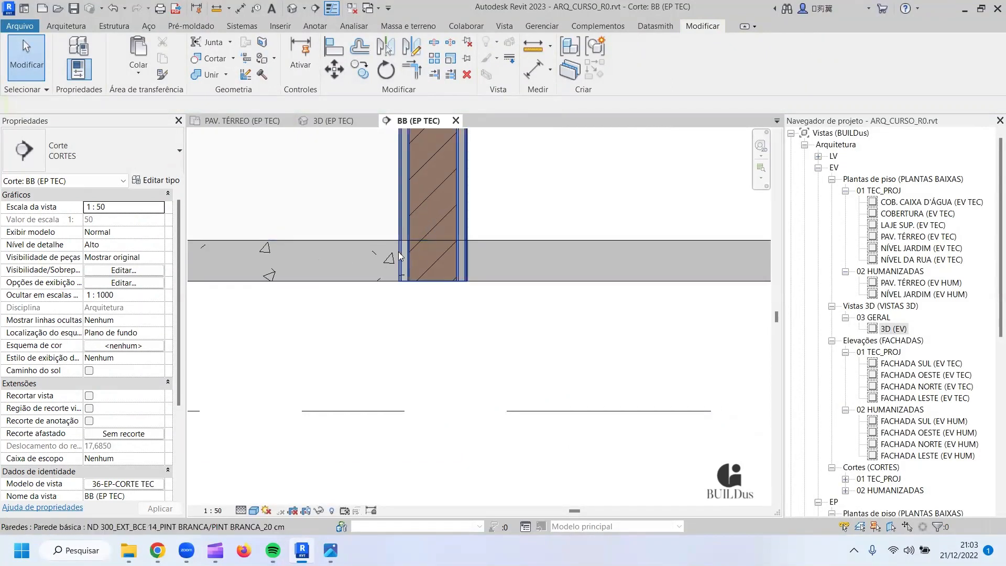
left_click(336, 254)
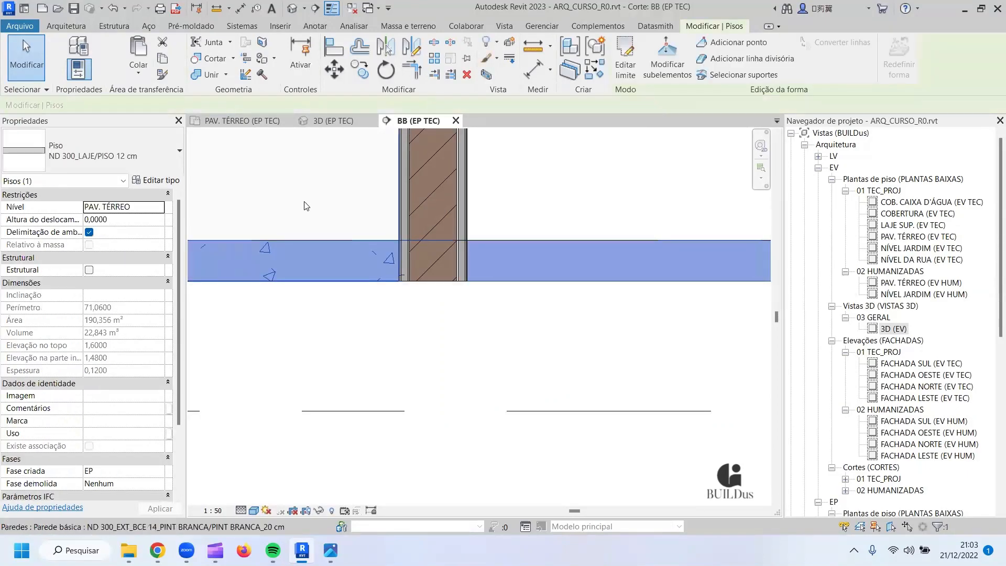
middle_click_drag(309, 183, 396, 283)
scroll(397, 282, "down", 3)
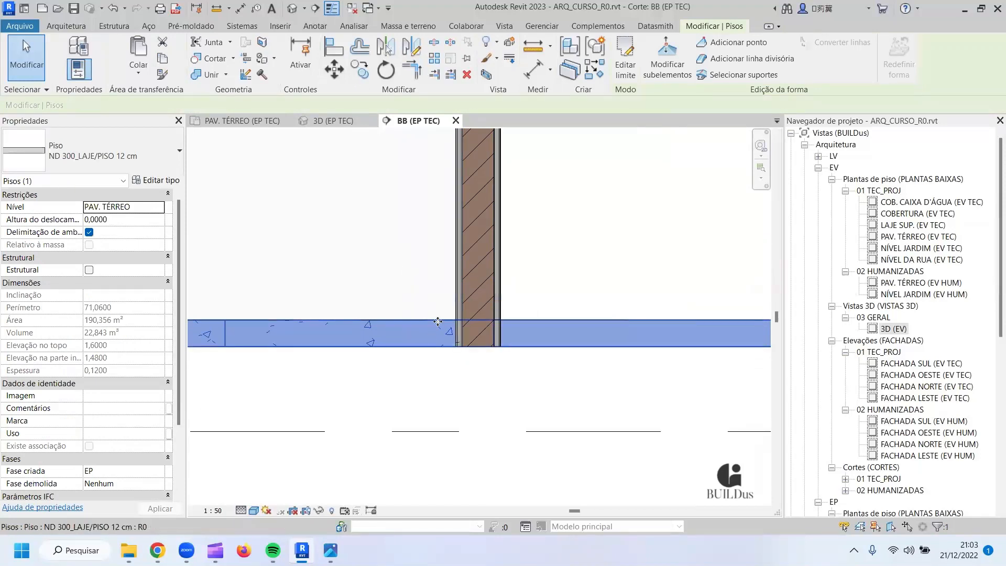
Examine the selected floor slab's boundary sketch in the PAV. TÉRREO (EP TEC) plan and leave sketch editing.
left_click(223, 121)
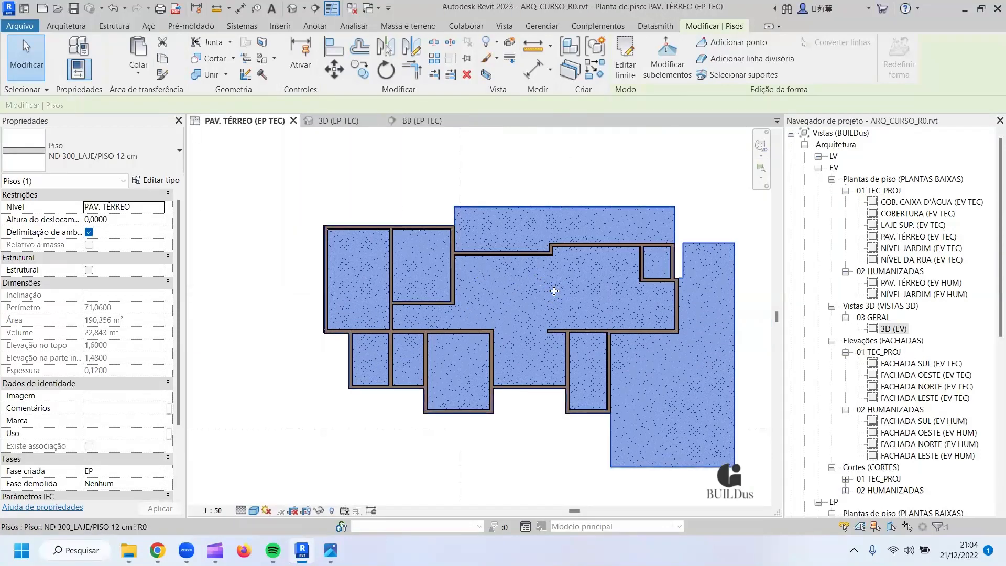
left_click(629, 69)
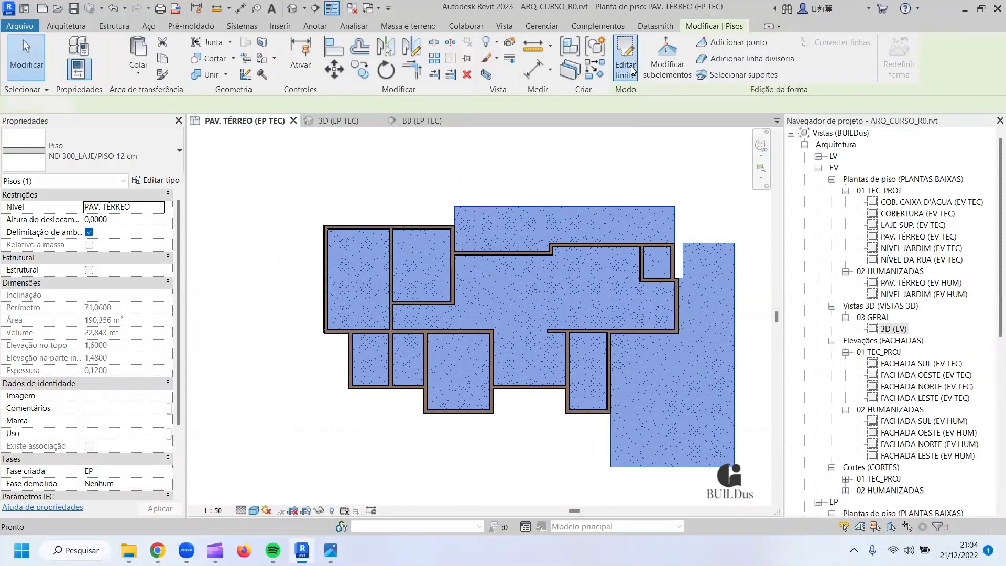
left_click(625, 72)
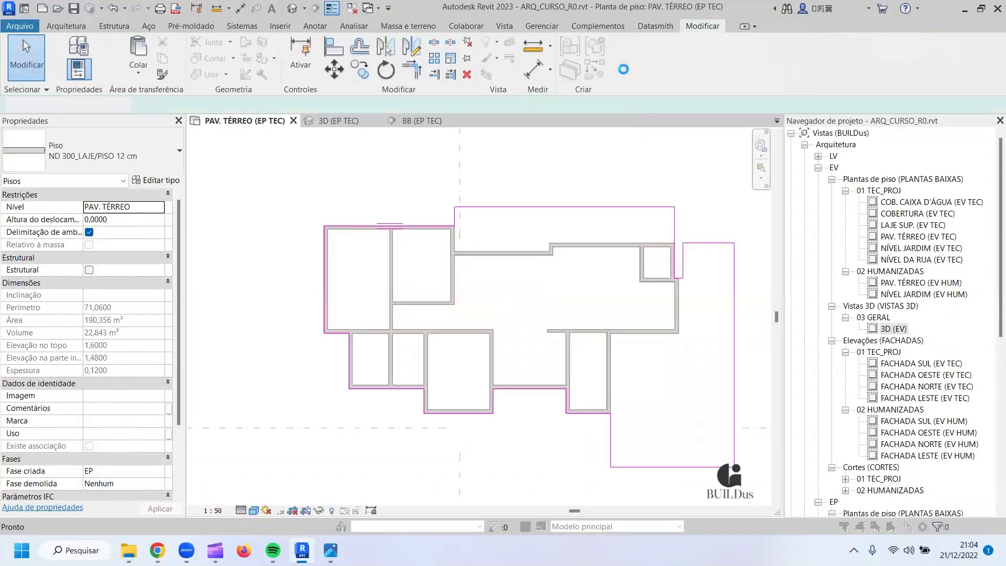
left_click(439, 237)
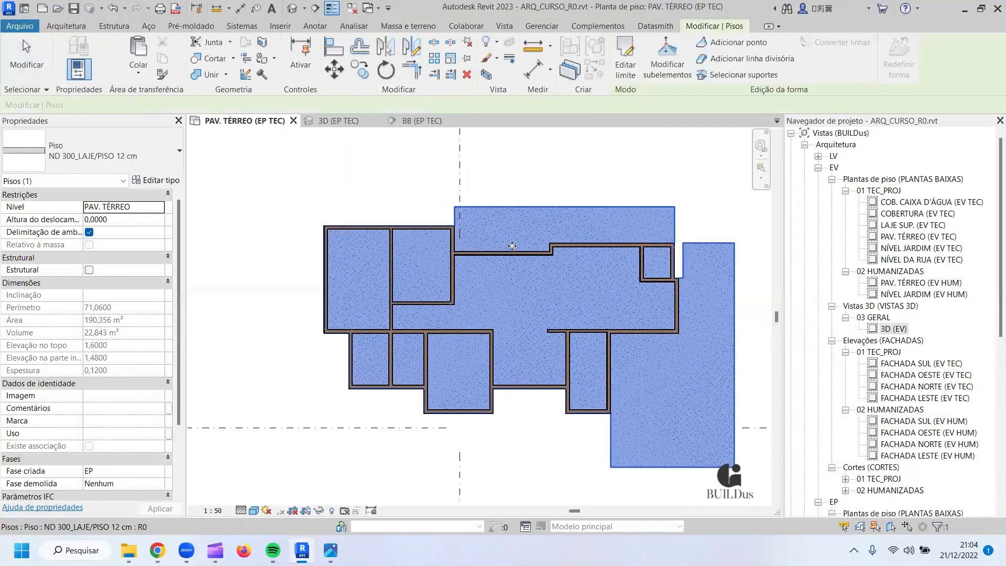
Deselect the slab and move section line BB west so that it cuts through the westernmost room of the house.
middle_click_drag(577, 330, 469, 292)
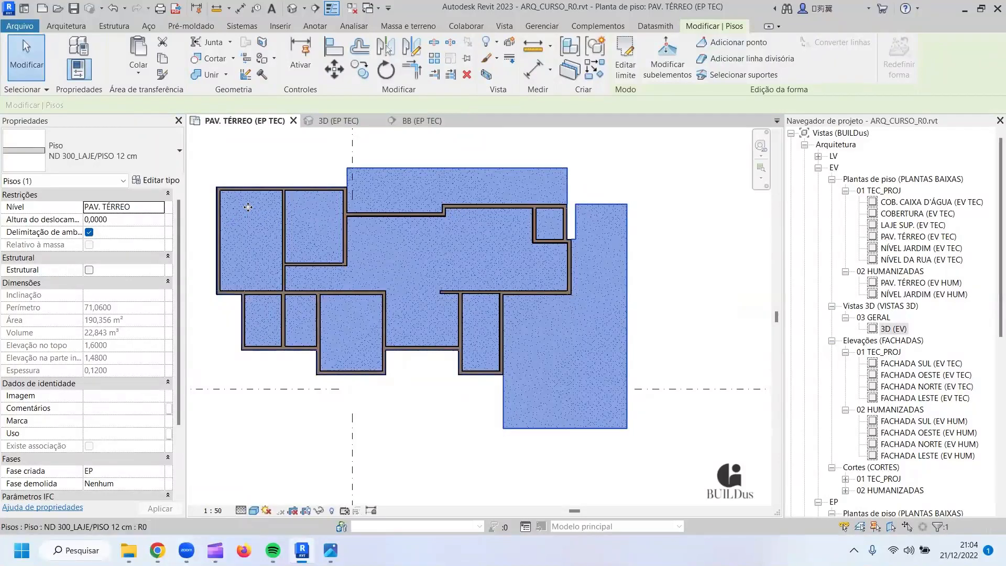
middle_click_drag(351, 215, 376, 240)
left_click(382, 170)
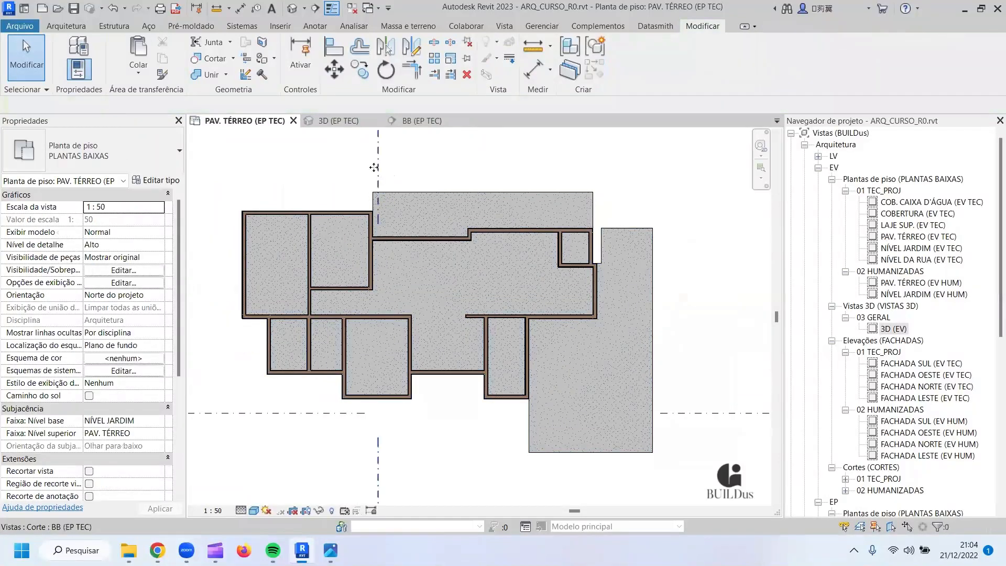
left_click(377, 166)
left_click_drag(239, 202, 258, 201)
middle_click_drag(268, 205, 286, 286)
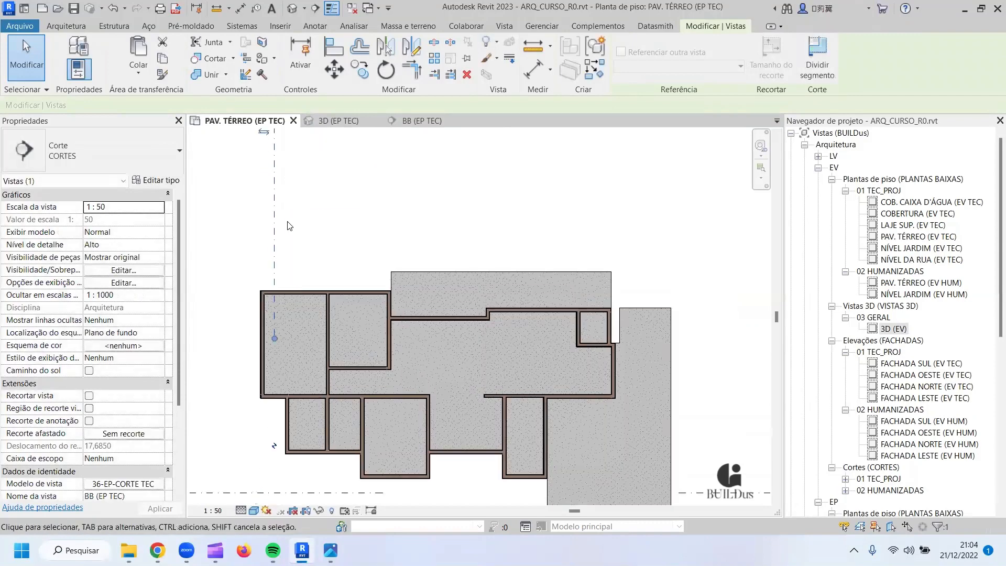
middle_click_drag(288, 222, 314, 338)
scroll(327, 309, "down", 2)
scroll(311, 256, "up", 4)
key("Escape")
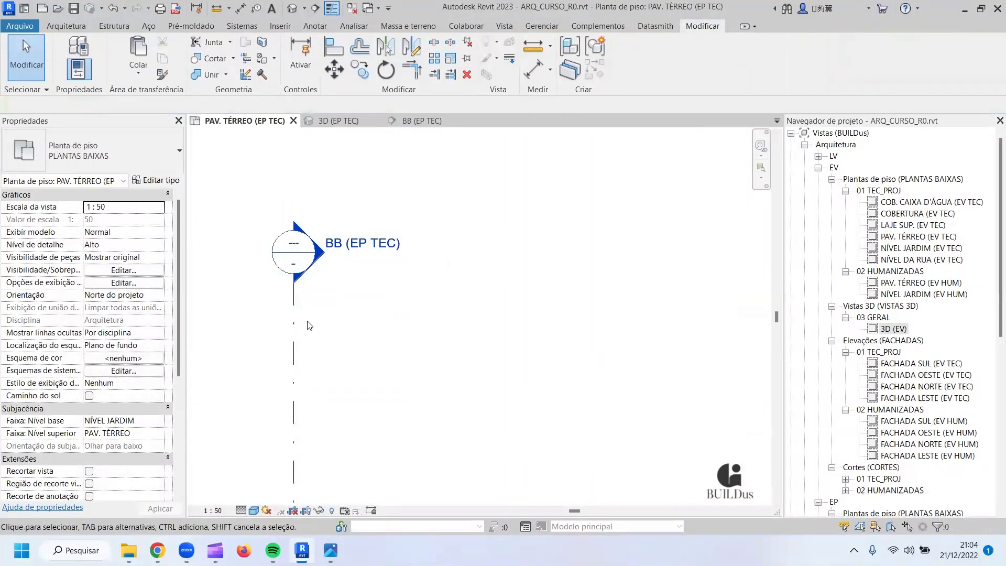
Fine-tune the position of section line BB in the westernmost room and open the BB (EP TEC) section.
left_click(294, 308)
mouse_move(293, 308)
left_mouse_down()
mouse_move(305, 311)
mouse_move(295, 308)
left_mouse_up()
scroll(296, 291, "down", 4)
middle_click_drag(318, 354, 339, 261)
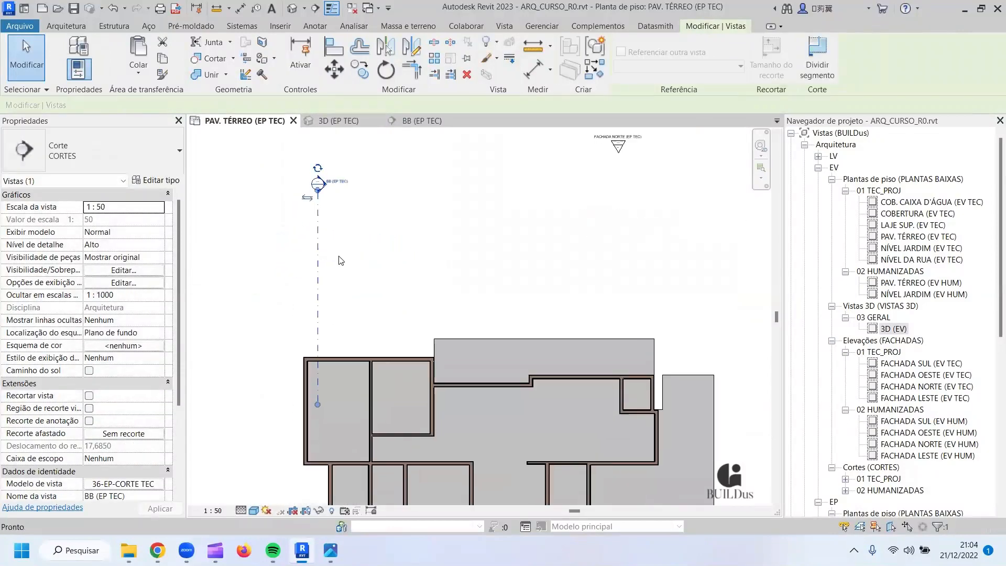
scroll(329, 186, "up", 4)
key("Escape")
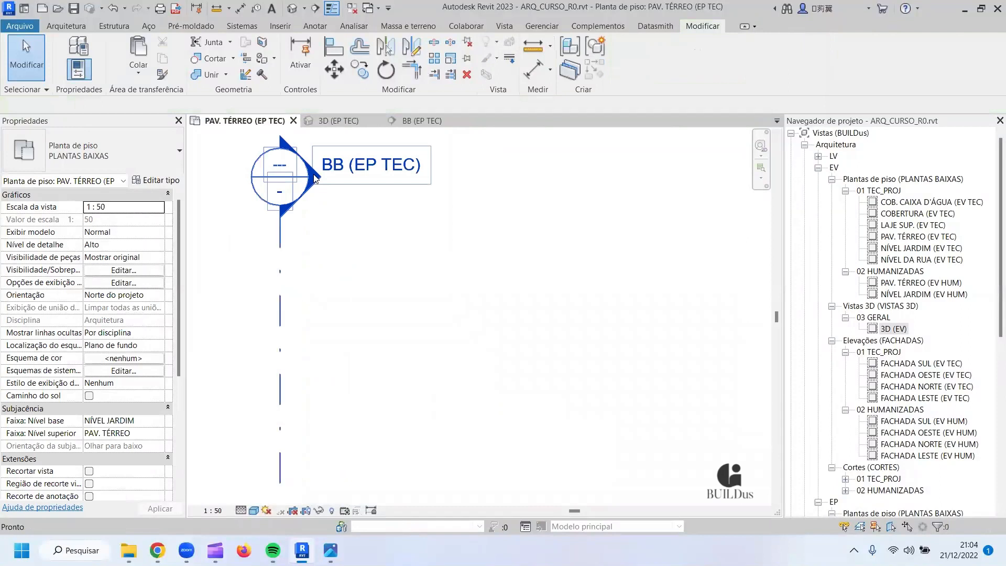
double_click(314, 179)
scroll(314, 178, "down", 6)
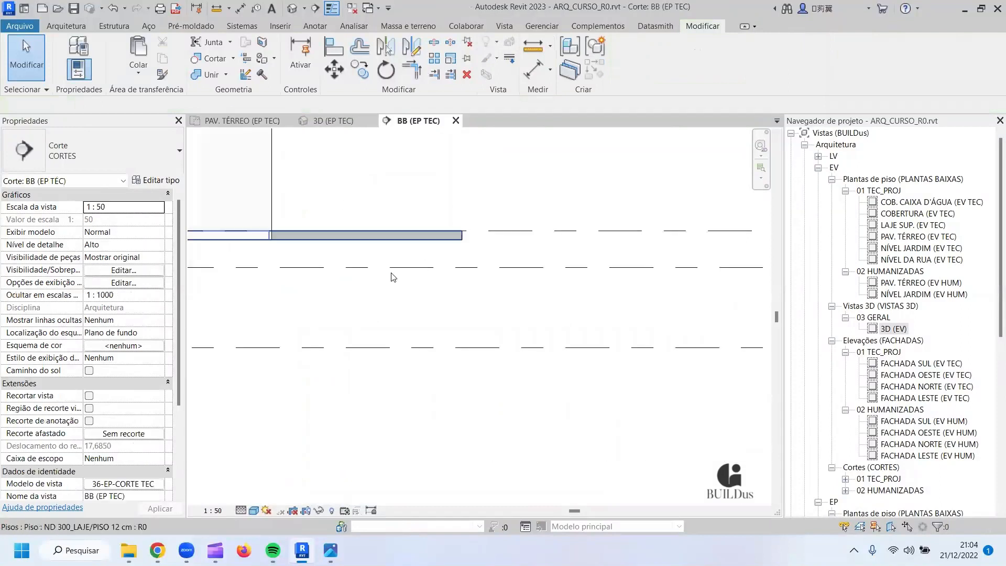
middle_click_drag(292, 263, 865, 262)
scroll(317, 246, "up", 6)
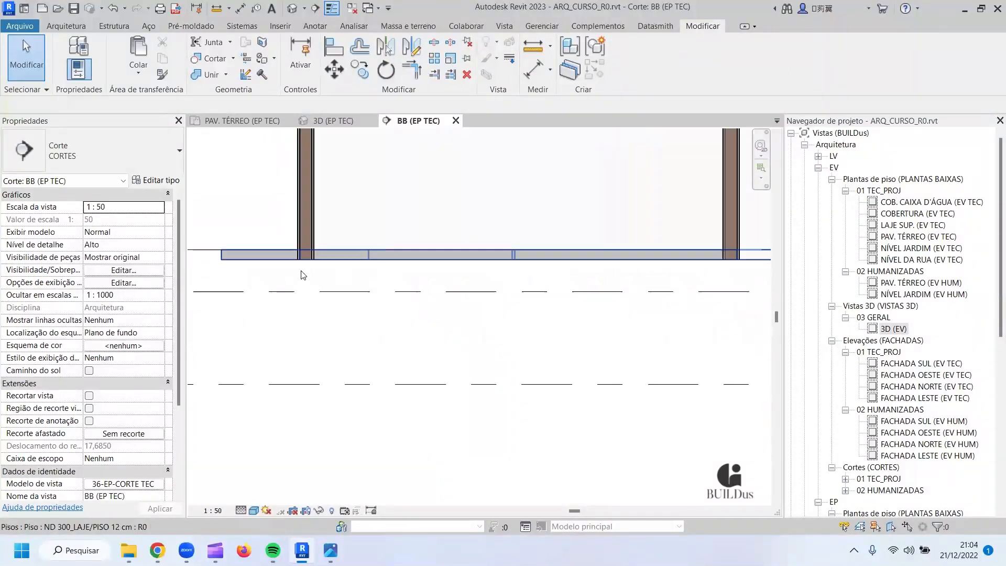
Join the 12 cm floor slab with the north and south exterior walls of the westernmost room in section BB.
left_click(340, 216)
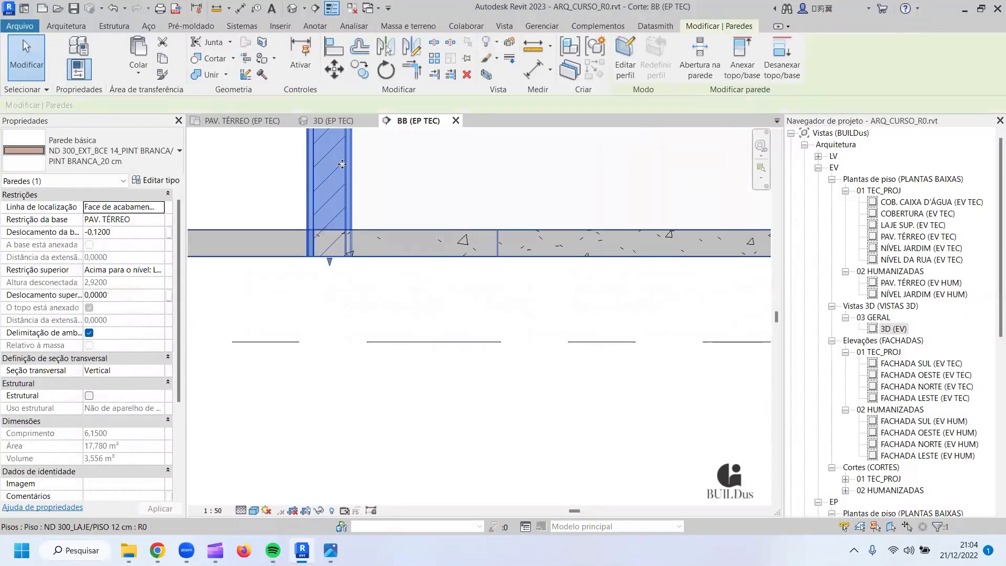
left_click(215, 74)
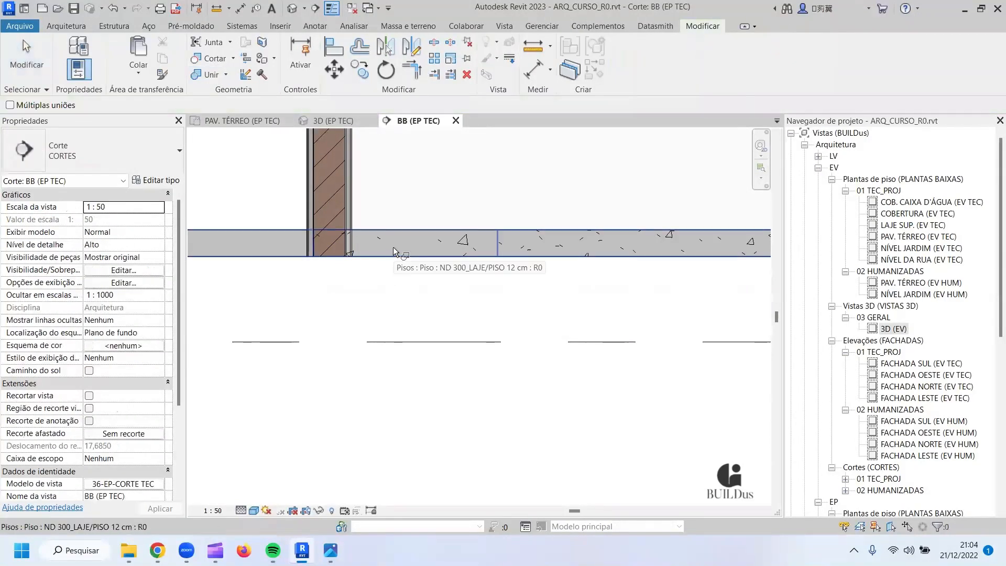
left_click(393, 247)
left_click(342, 206)
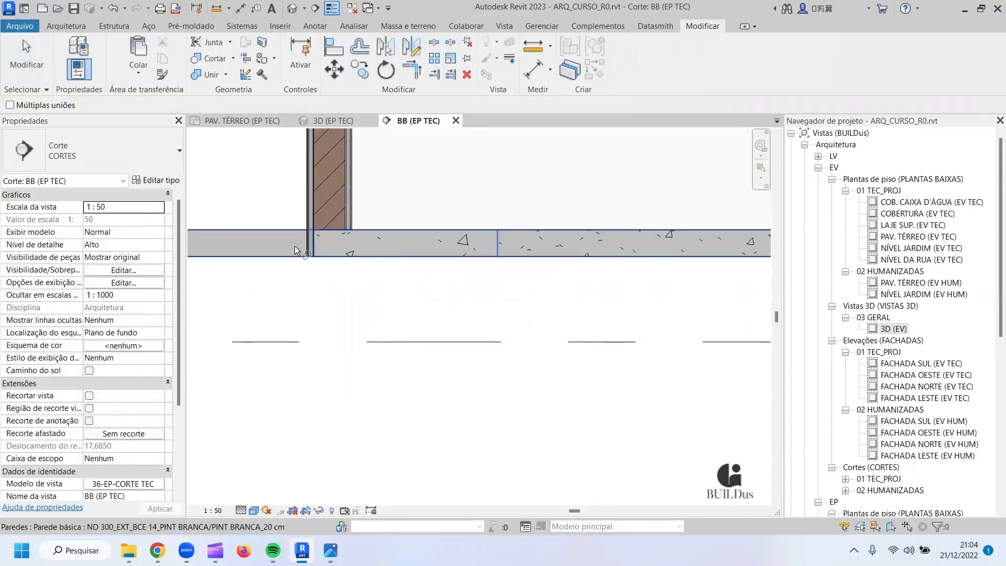
scroll(325, 209, "up", 3)
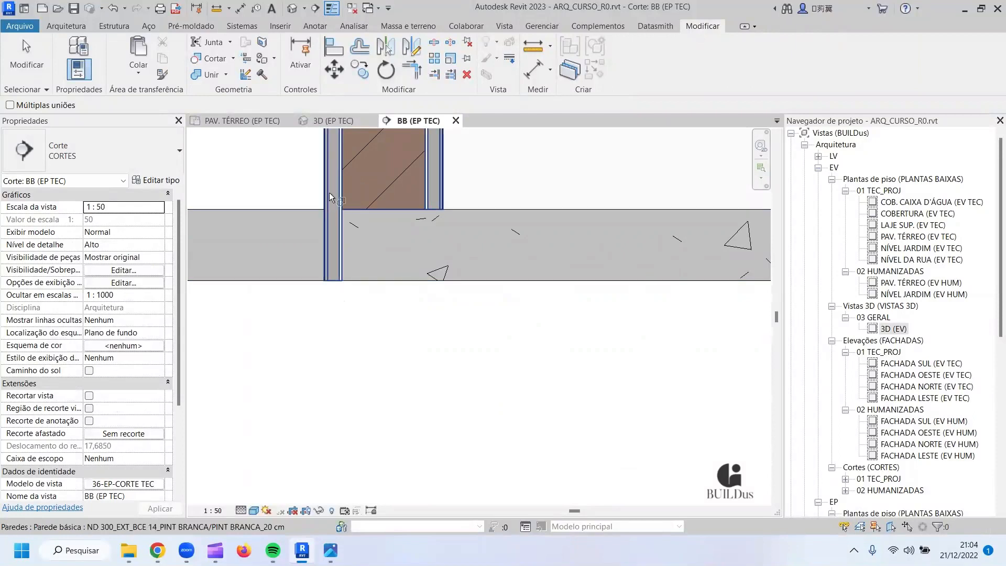
scroll(322, 260, "down", 5)
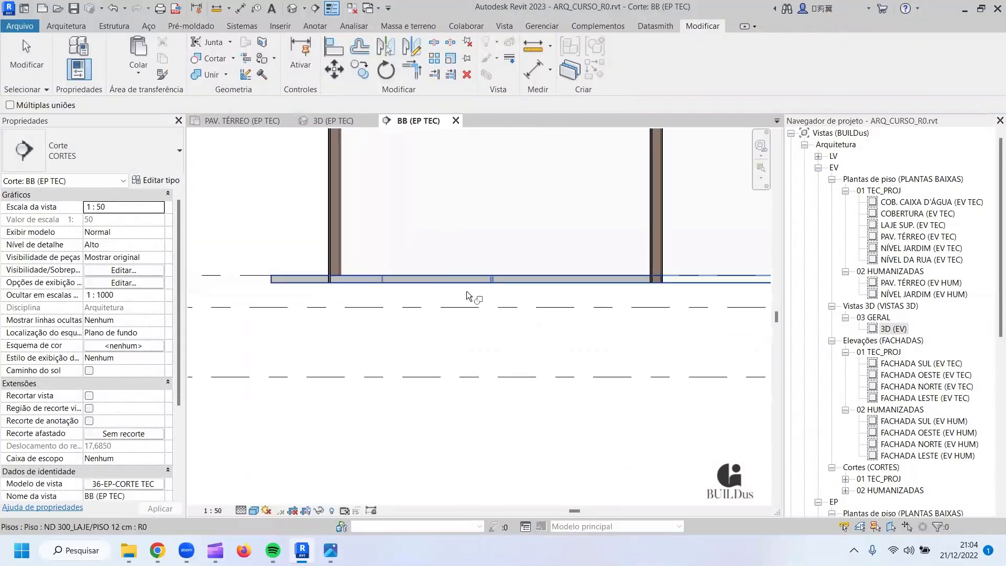
scroll(439, 335, "up", 5)
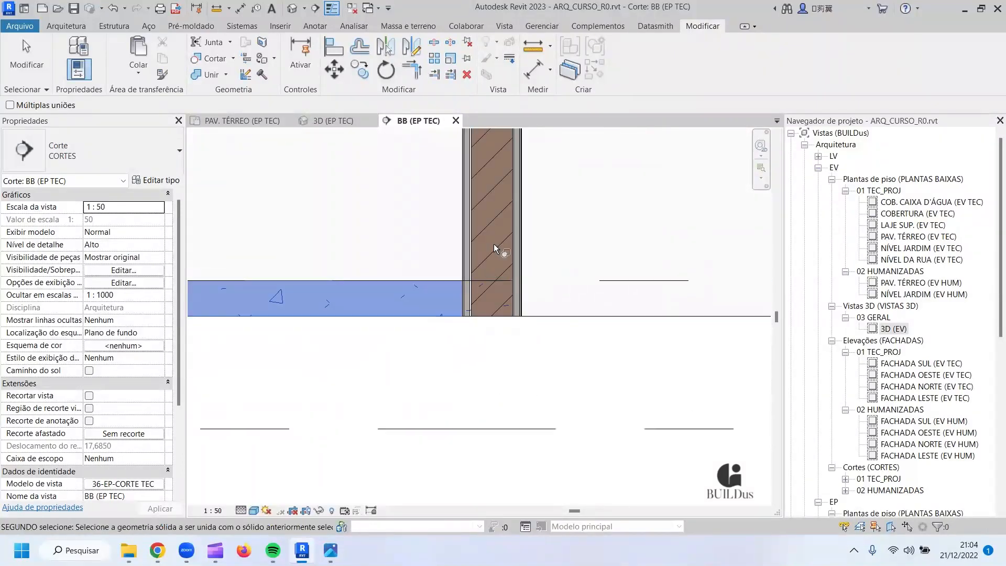
scroll(461, 334, "down", 5)
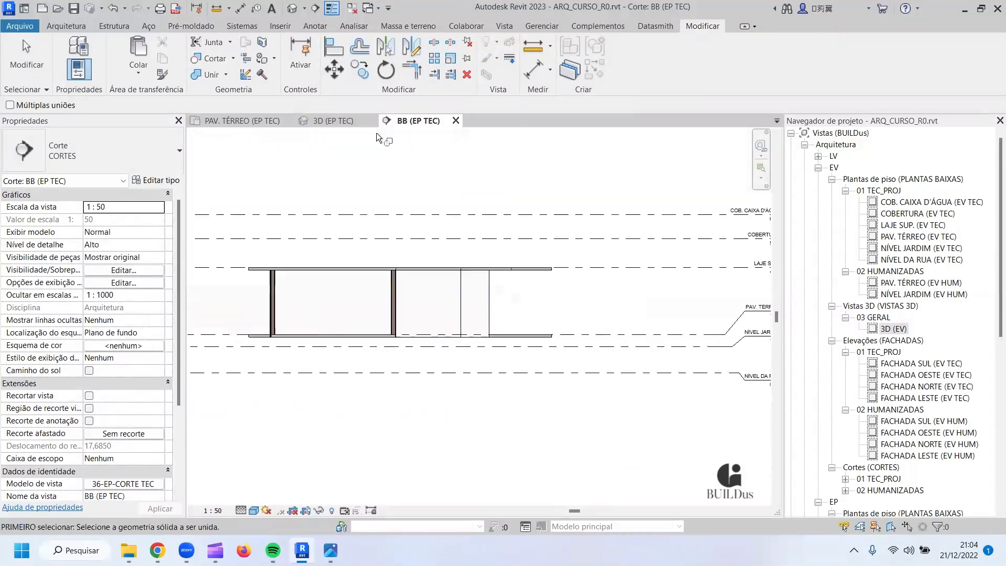
Move section line BB east in the PAV. TÉRREO (EP TEC) plan so it cuts the westernmost room and the small room south of it.
left_click(267, 122)
scroll(347, 285, "down", 5)
middle_click_drag(381, 305, 369, 178)
middle_click_drag(346, 311, 340, 234)
key("Escape")
left_click(316, 249)
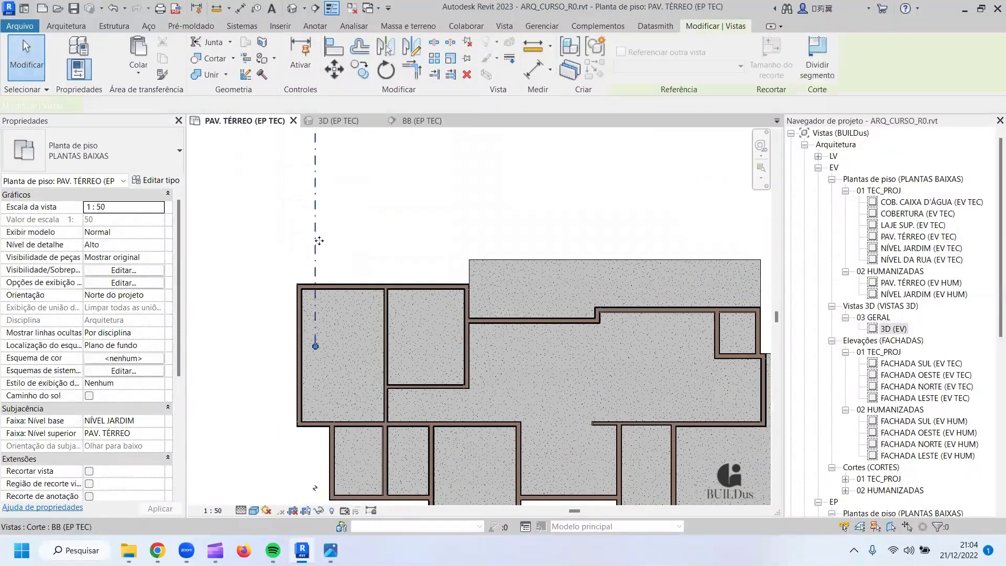
left_click_drag(379, 251, 373, 249)
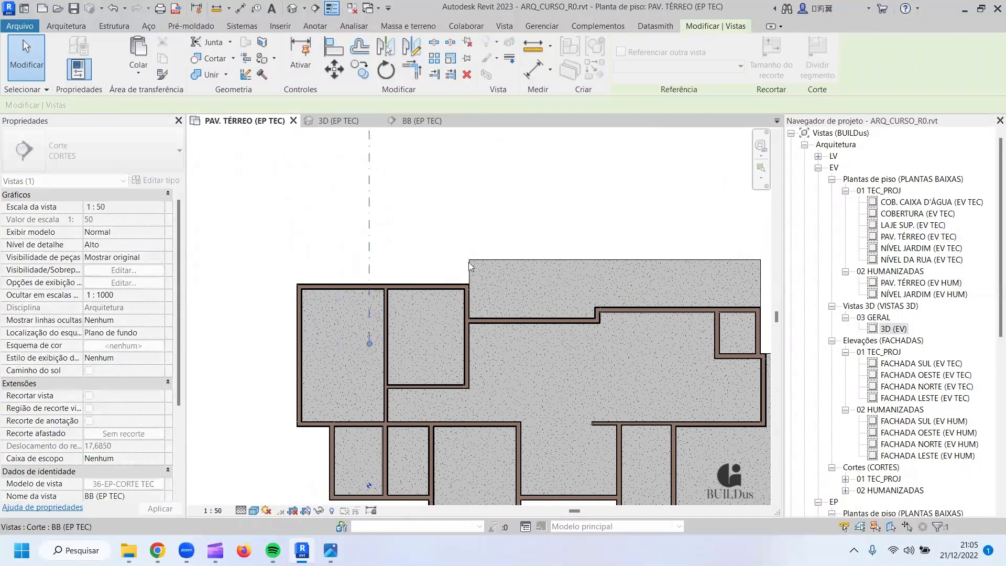
middle_click_drag(469, 266, 439, 163)
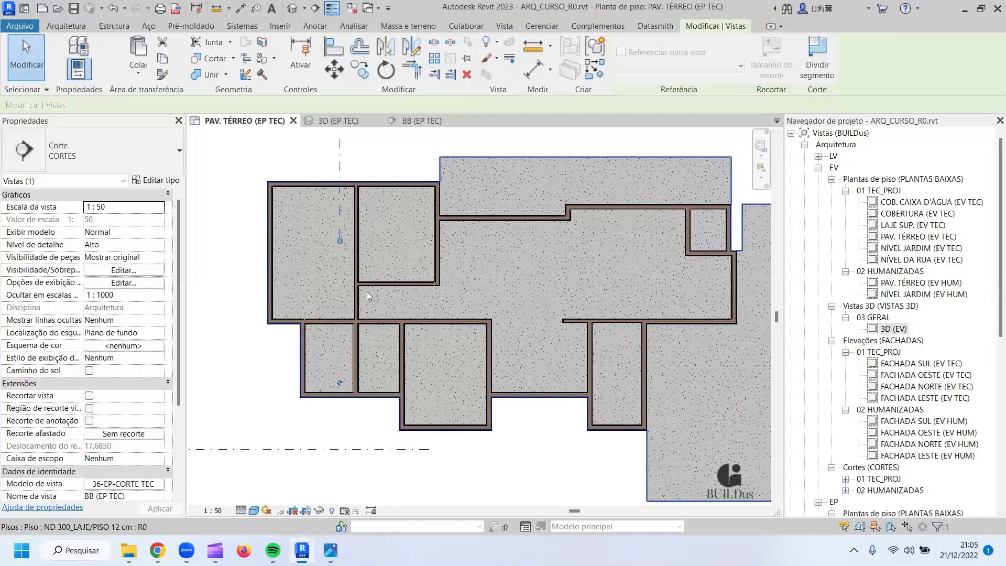
Join the floor slab with the small southwest room's south exterior wall in the BB (EP TEC) section.
left_click(384, 123)
scroll(429, 325, "up", 4)
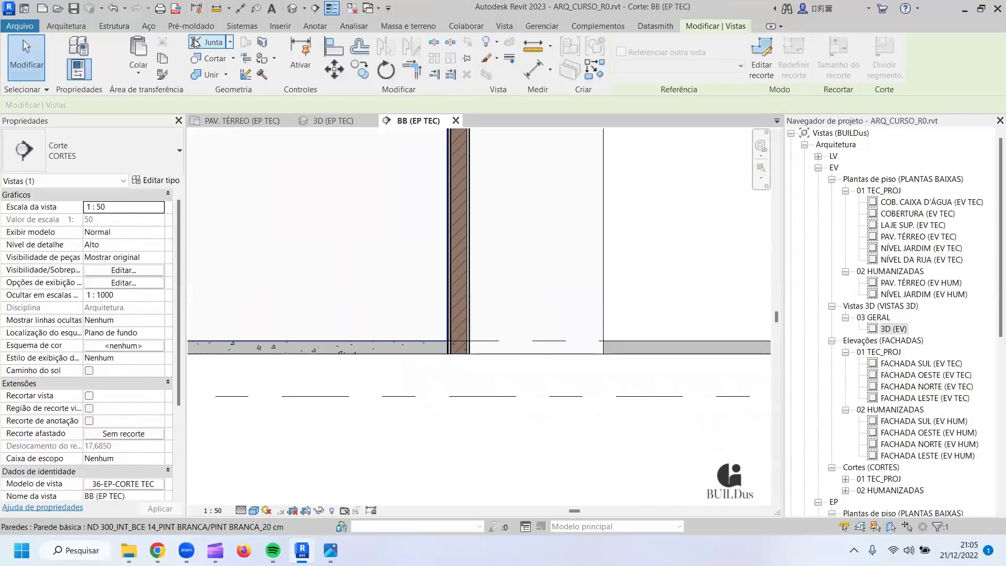
left_click(195, 43)
left_click(435, 350)
left_click(459, 321)
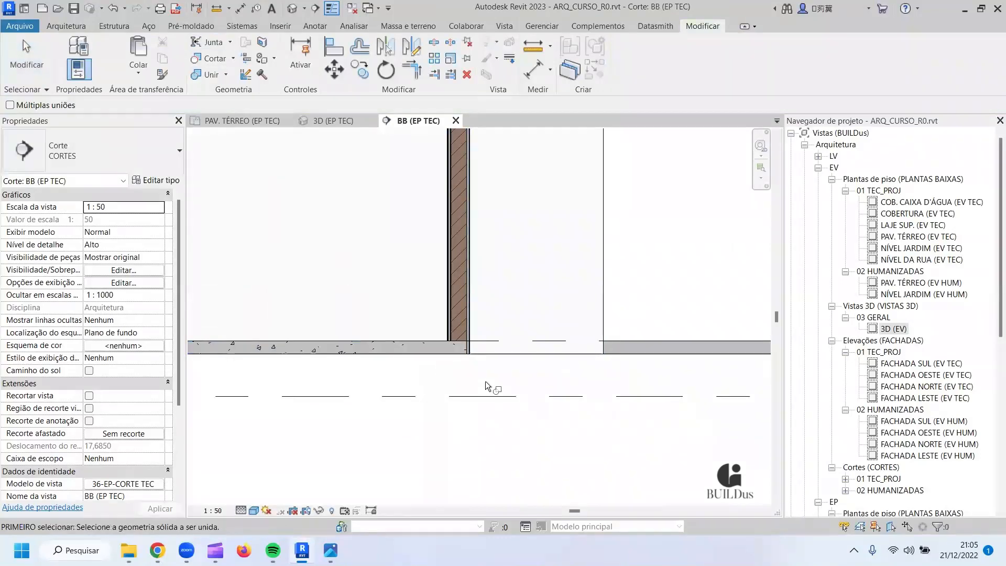
scroll(485, 382, "down", 3)
Move section line BB east in the ground-floor plan so it cuts the second north room and the larger south room.
key("ctrl+Tab")
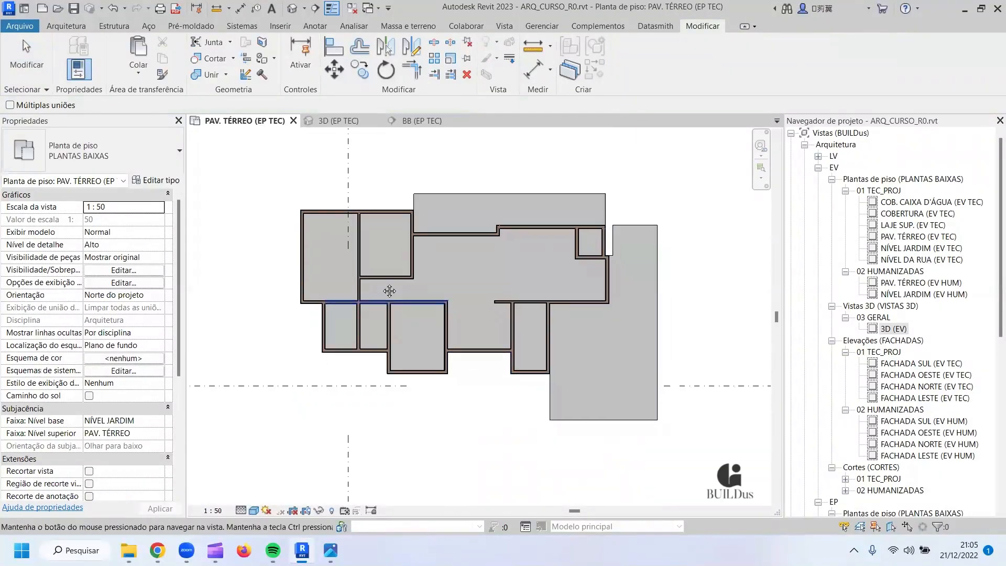
left_click(356, 167)
left_click_drag(362, 165, 390, 166)
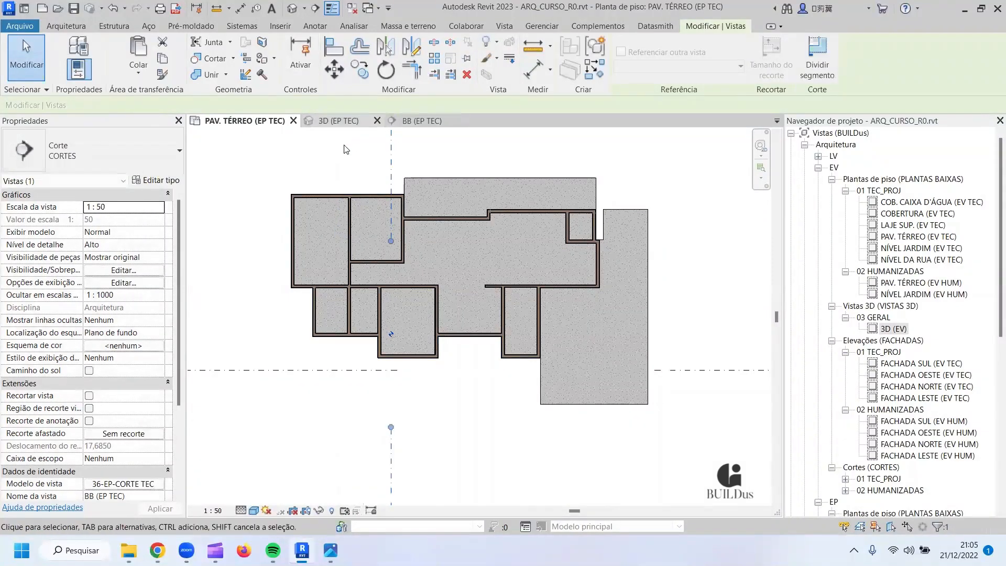
Join the floor slab with the larger south room's south exterior wall in section BB and check the other wall junctions.
left_click(419, 120)
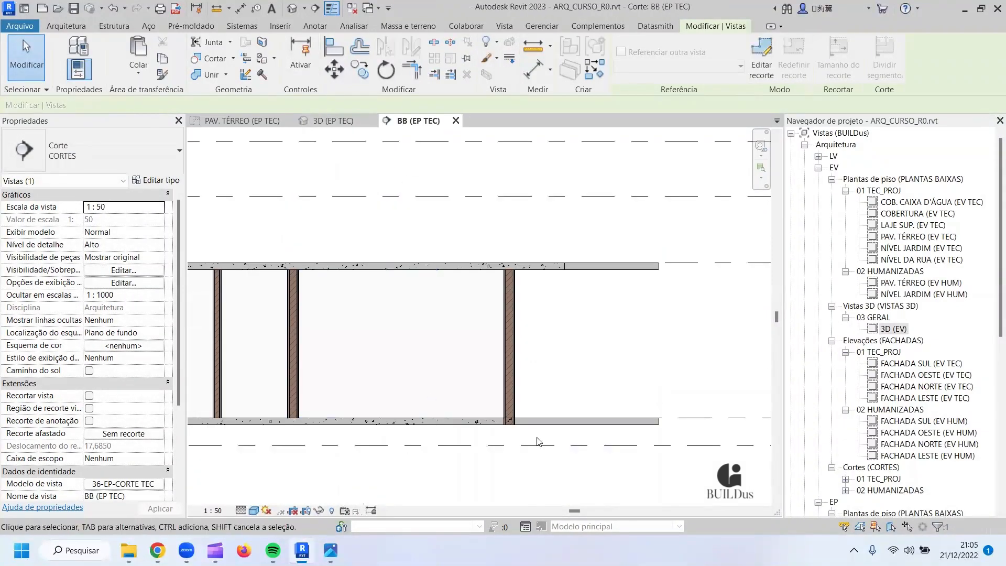
scroll(507, 431, "up", 4)
left_click(212, 75)
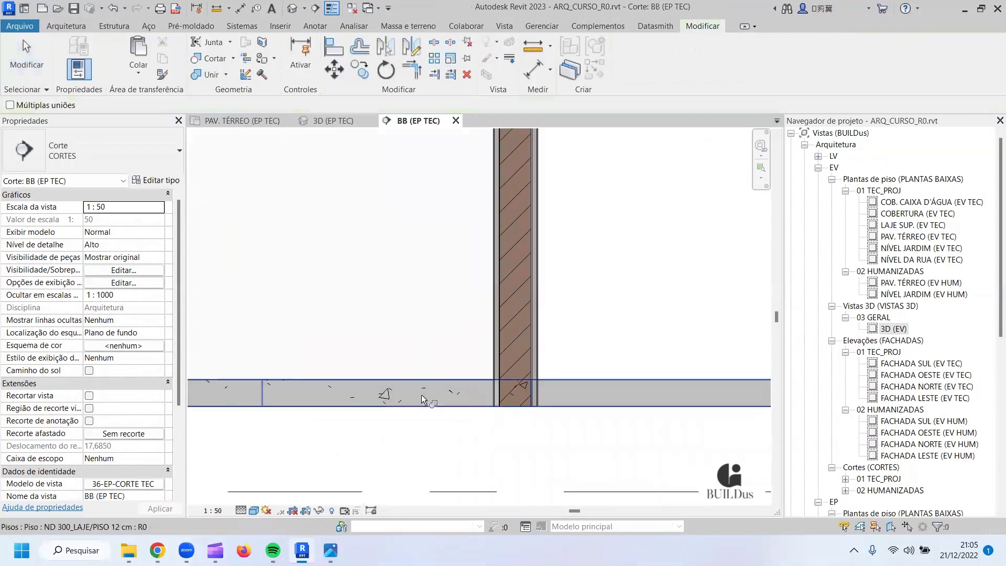
left_click(439, 400)
scroll(501, 344, "down", 3)
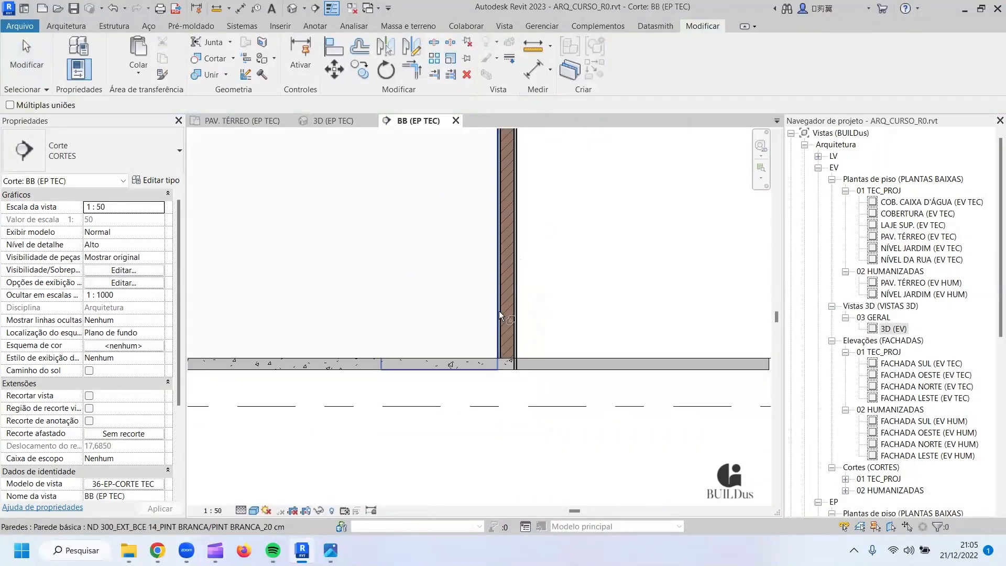
left_click(517, 351)
scroll(518, 355, "down", 2)
middle_click_drag(267, 377, 381, 383)
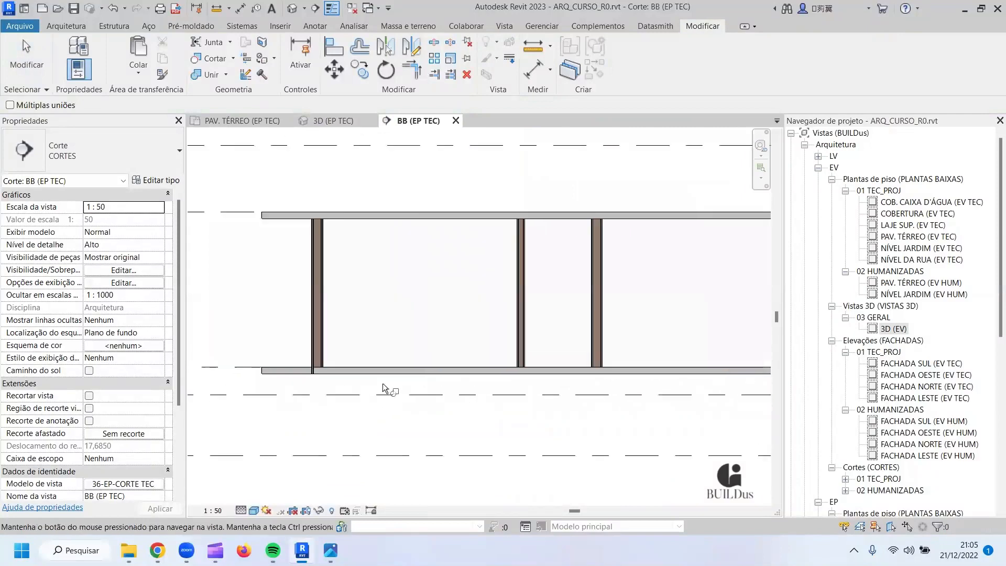
middle_click_drag(560, 367, 455, 361)
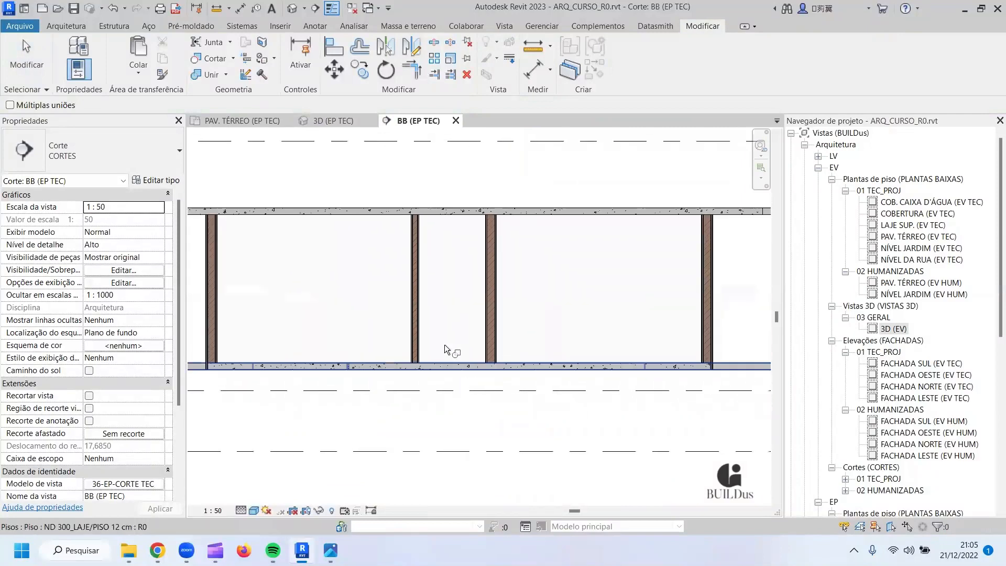
Move section line BB east so it cuts the large central room in the ground-floor plan, and open the BB (EP TEC) section.
left_click(260, 125)
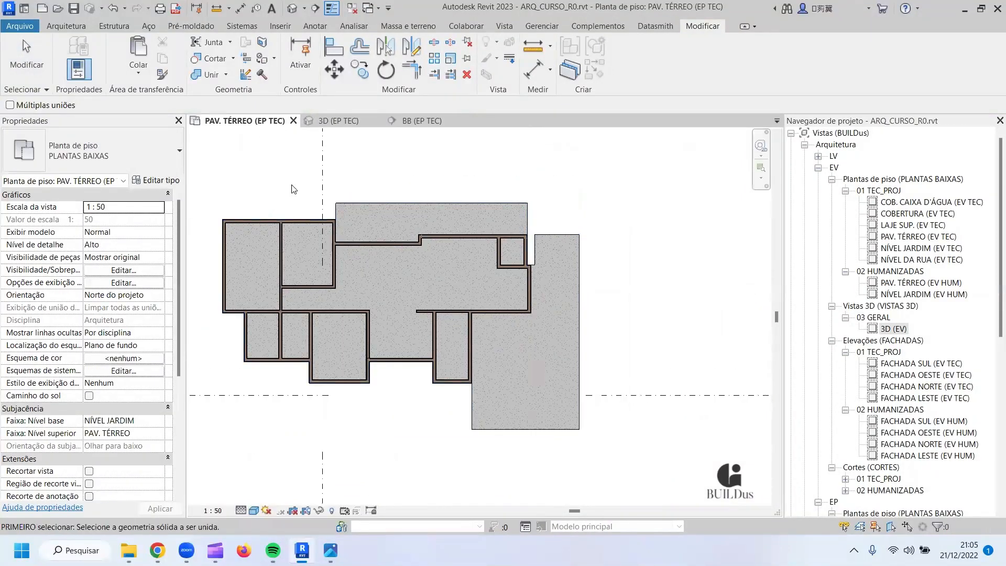
key("Escape")
left_click(320, 166)
left_click_drag(320, 157, 389, 165)
middle_click_drag(410, 152, 407, 217)
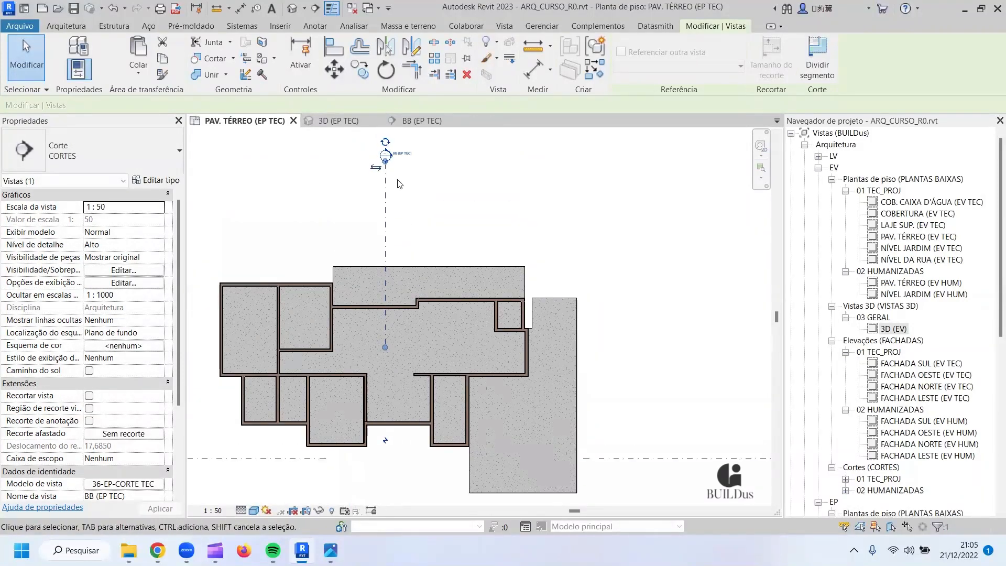
scroll(398, 179, "up", 5)
double_click(390, 176)
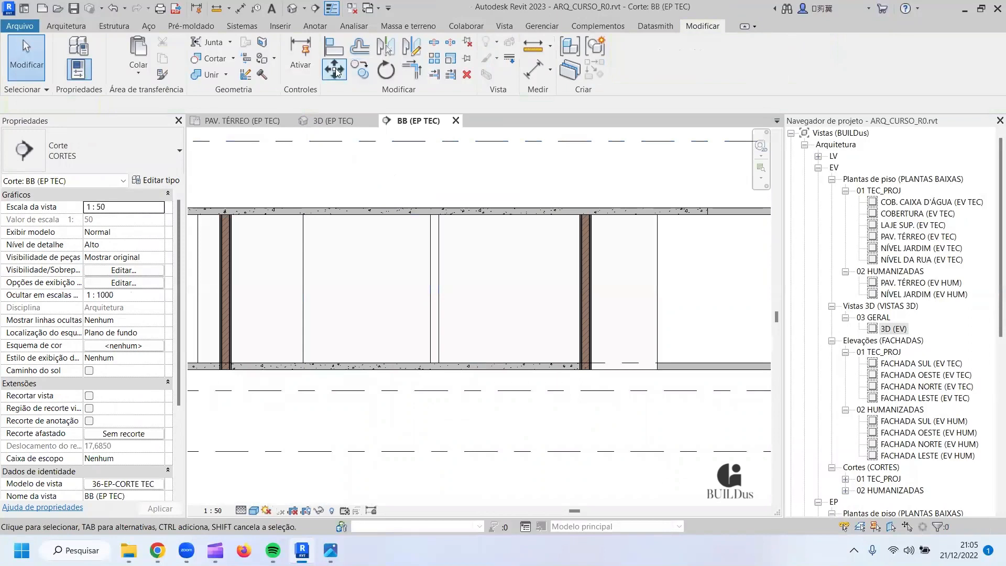
left_click(199, 74)
scroll(547, 357, "up", 4)
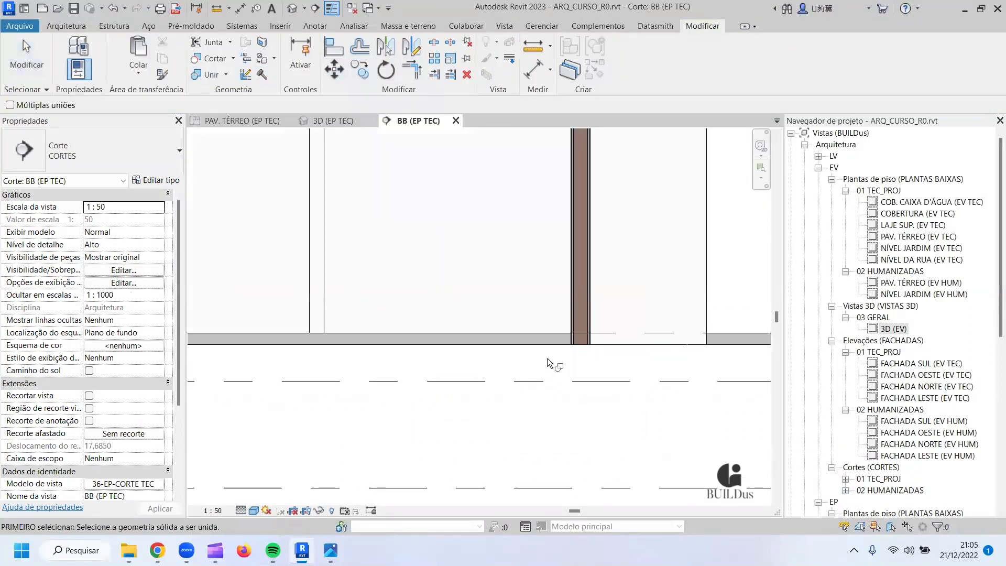
scroll(585, 366, "down", 3)
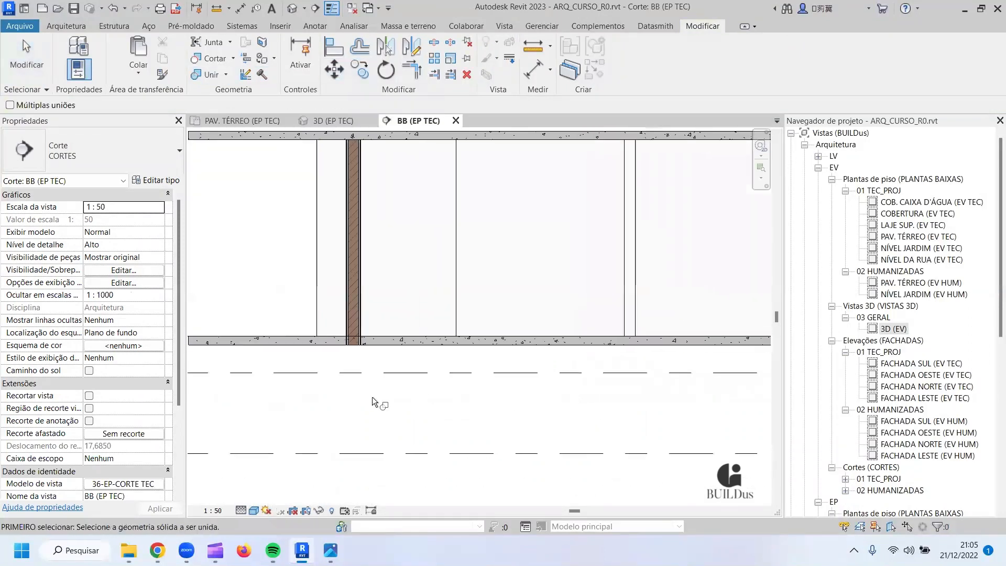
scroll(480, 340, "up", 2)
left_click(461, 311)
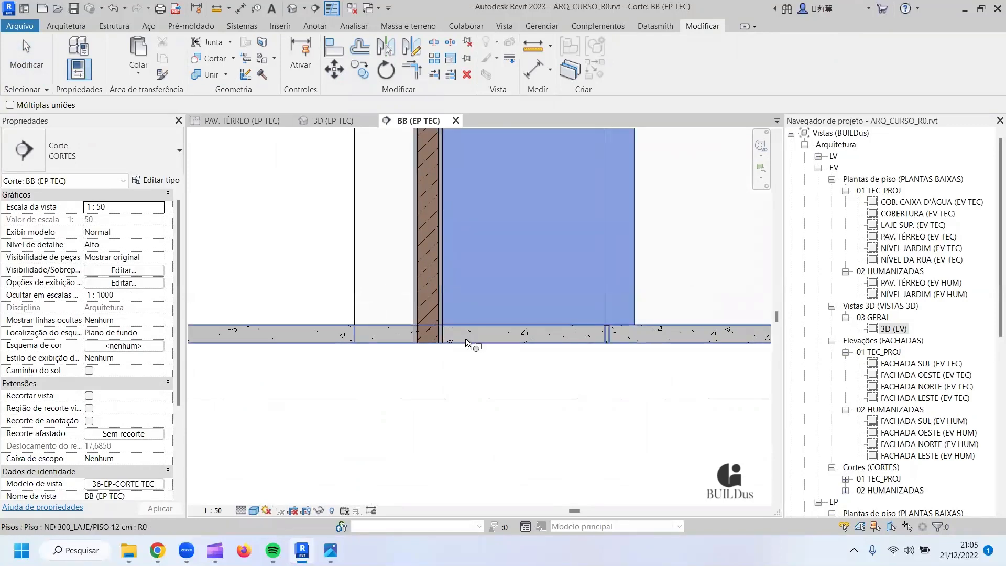
key("Escape")
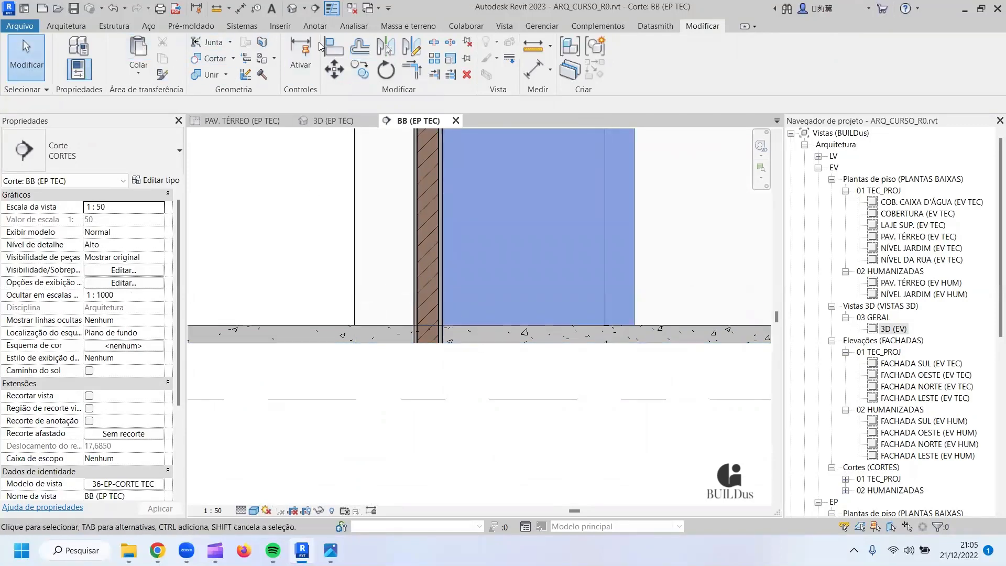
key("j")
key("g")
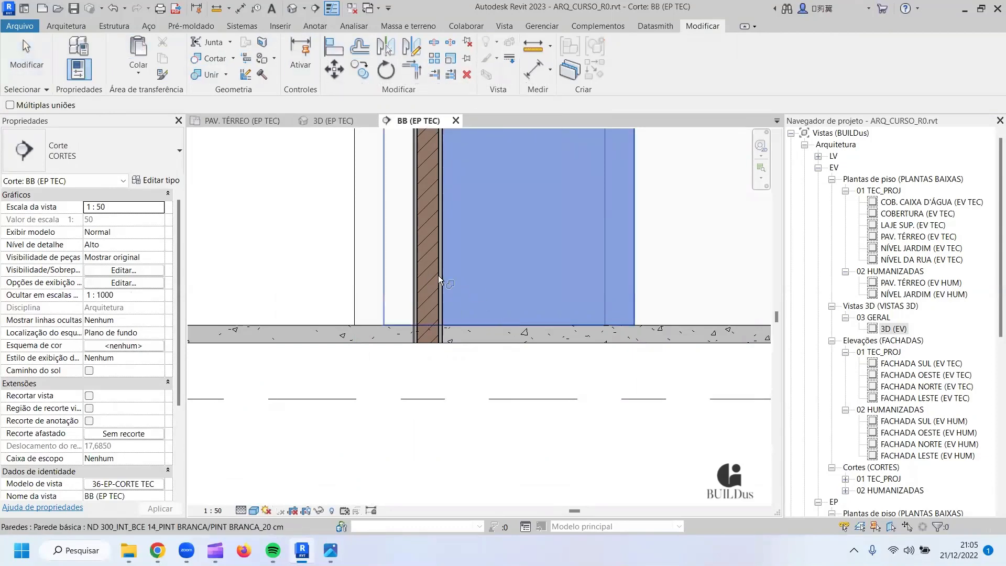
left_click(433, 272)
left_click(468, 336)
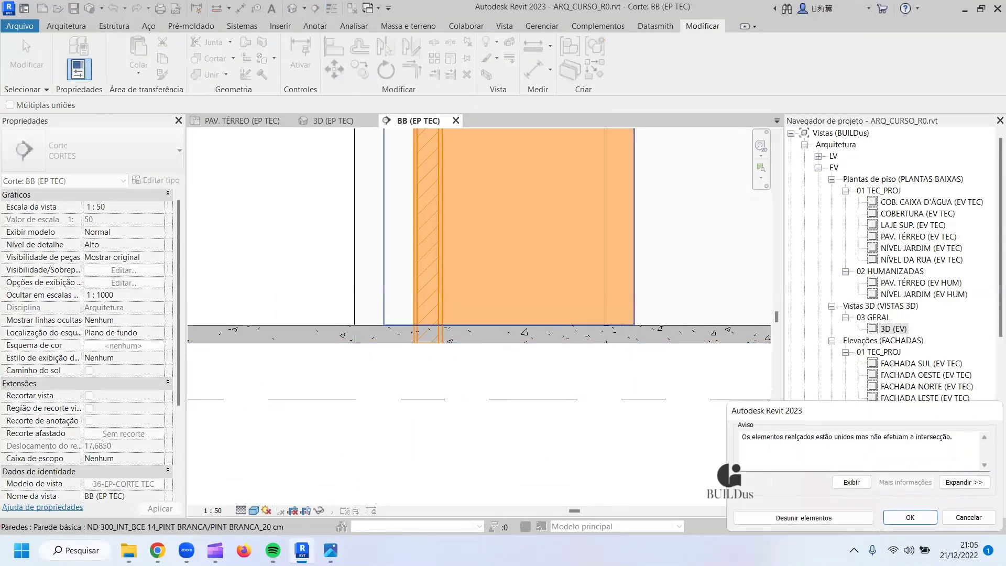
left_click(984, 521)
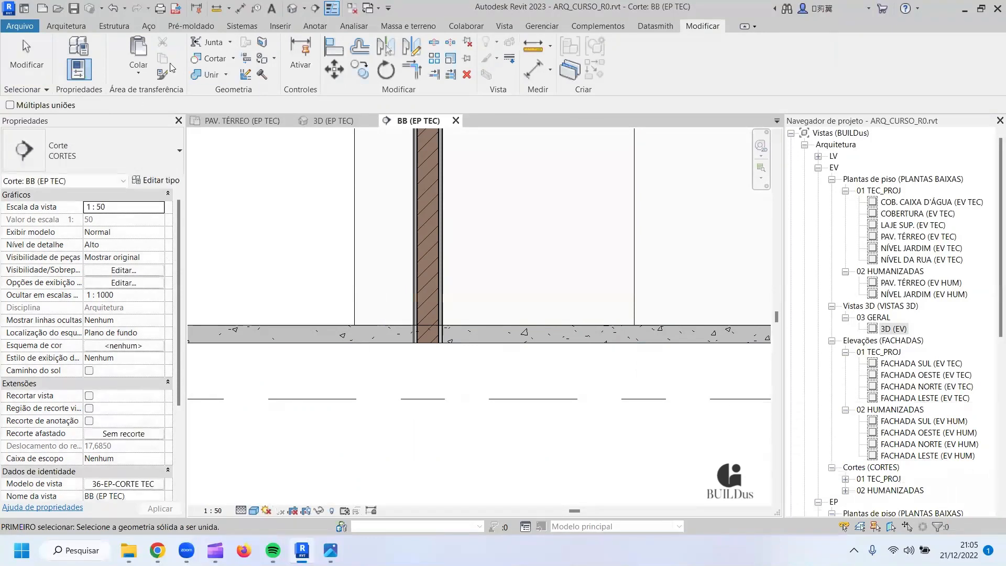
Join the floor slab with the central room's north exterior wall in section BB.
scroll(461, 343, "up", 2)
scroll(461, 341, "up", 2)
left_click(431, 315)
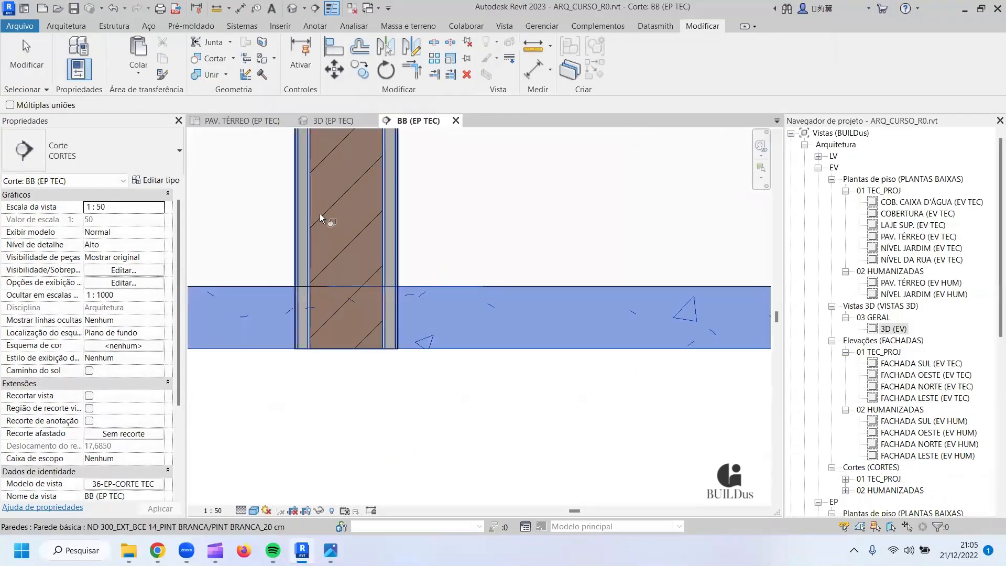
left_click(335, 208)
scroll(298, 351, "down", 6)
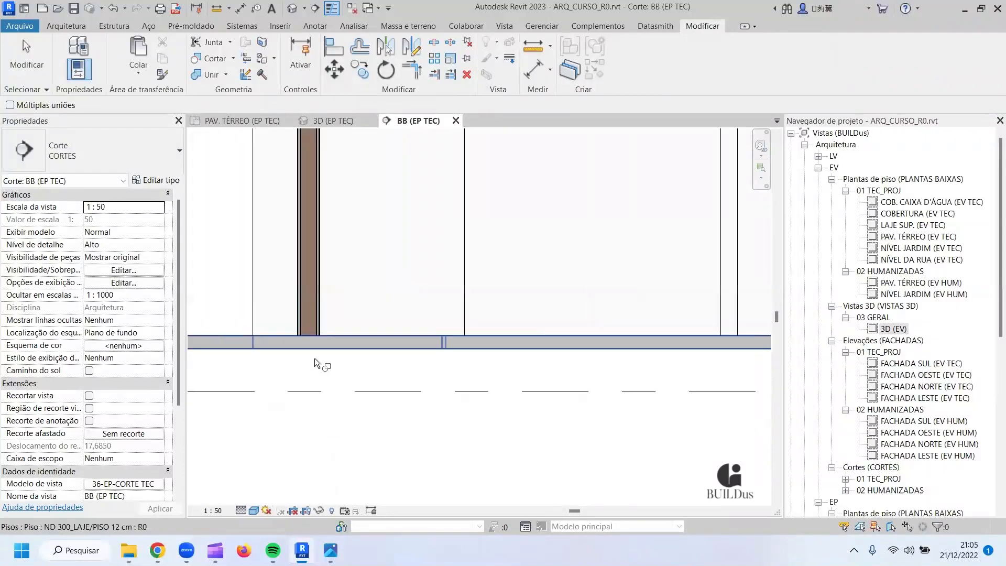
Move section line BB east in the ground-floor plan so it cuts the narrow south room, and open the BB (EP TEC) section.
scroll(395, 385, "up", 1)
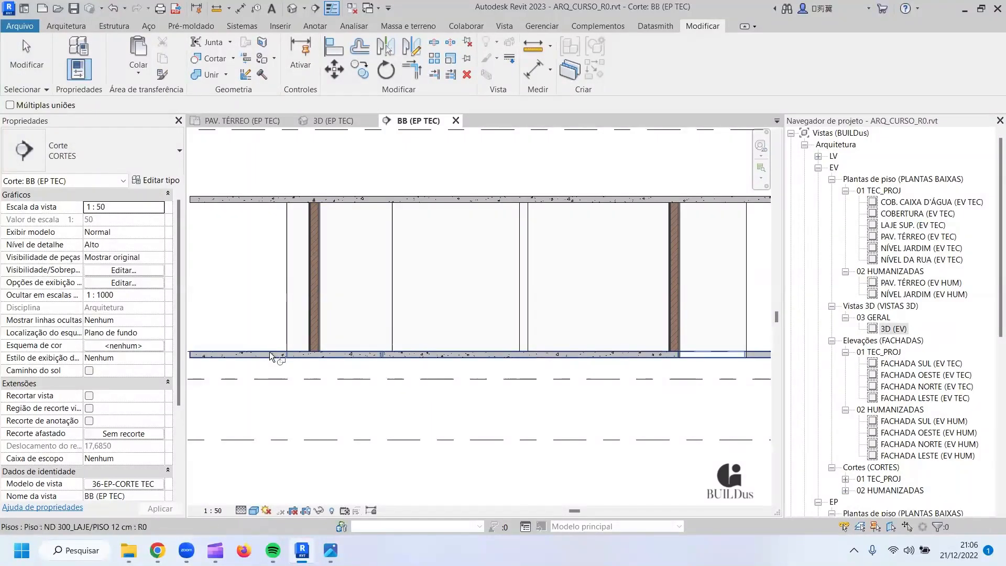
scroll(335, 366, "up", 3)
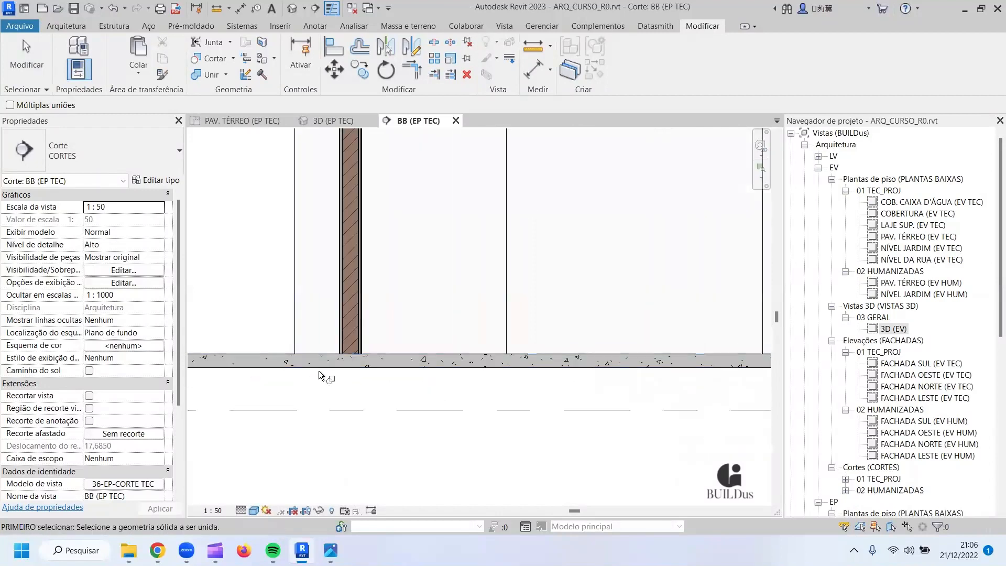
scroll(318, 370, "up", 1)
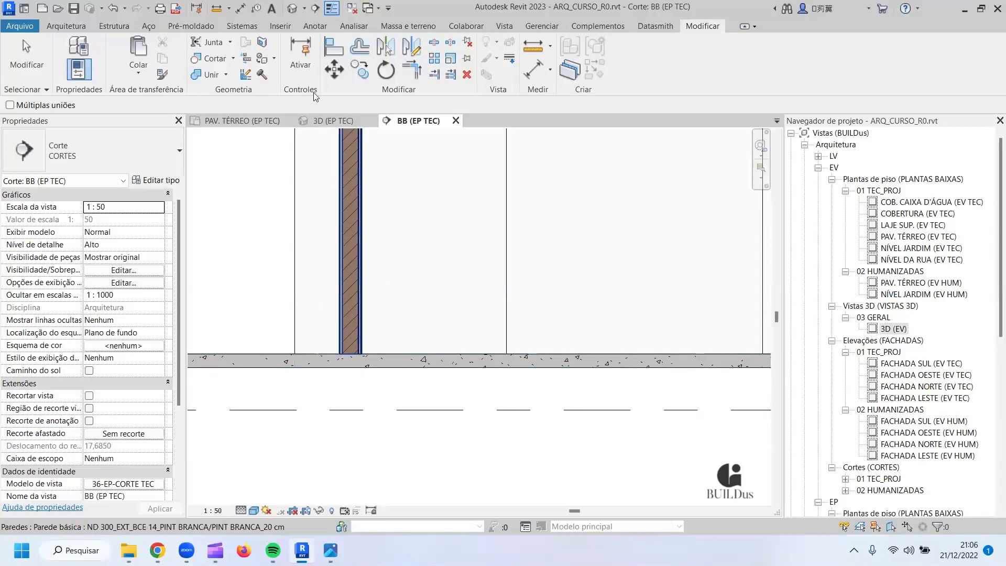
left_click(267, 126)
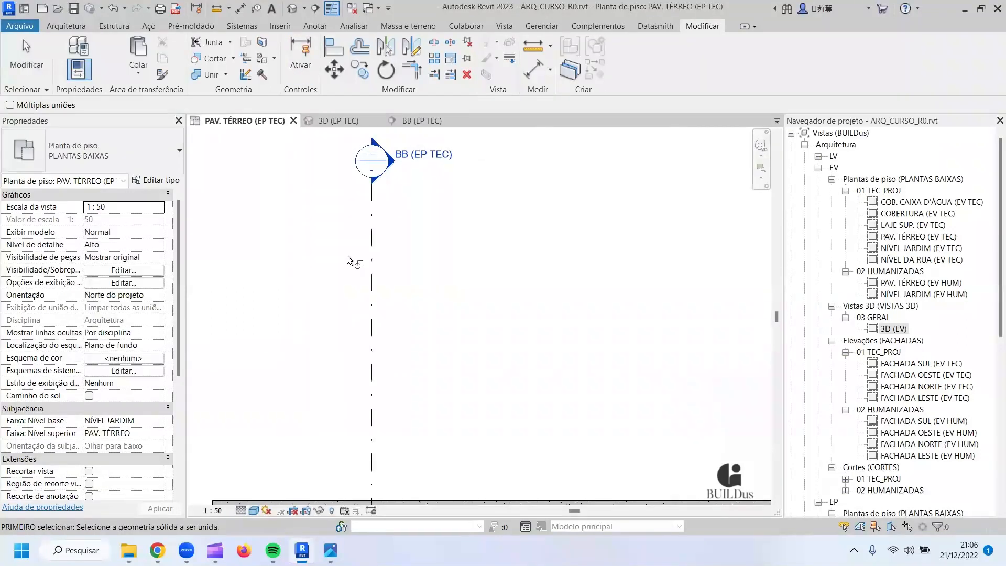
middle_click_drag(347, 255, 389, 170)
scroll(372, 188, "down", 3)
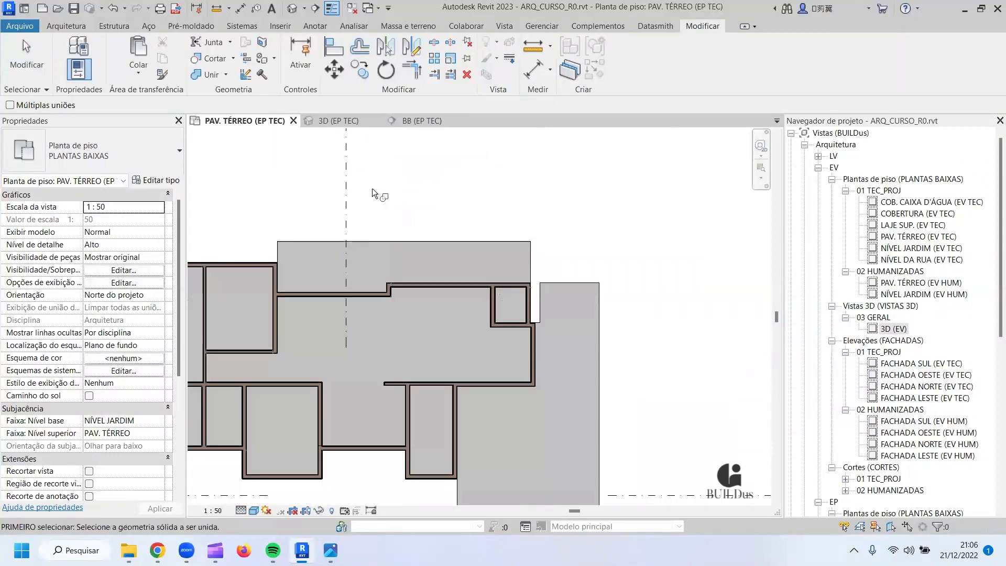
left_click(353, 178)
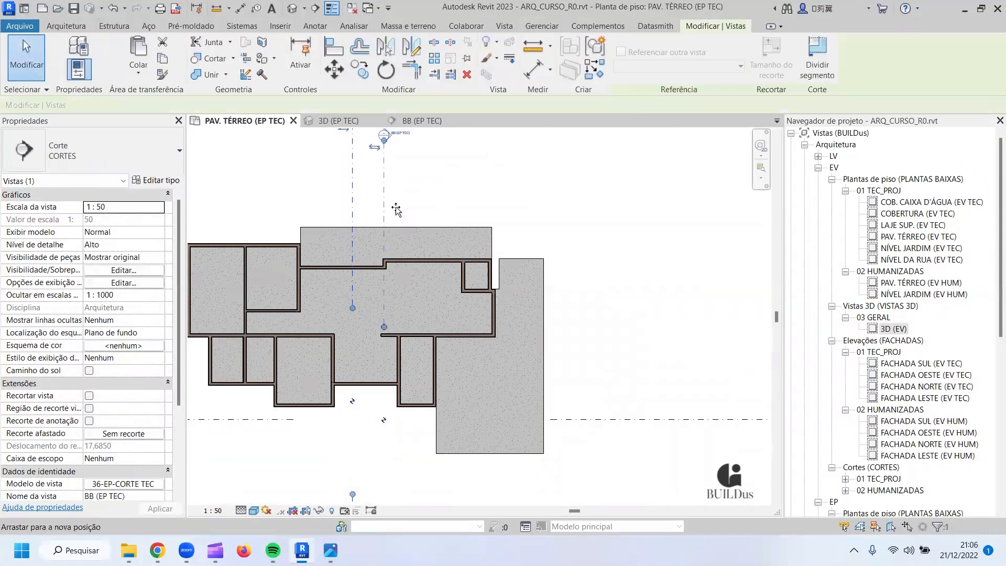
left_click_drag(395, 209, 413, 209)
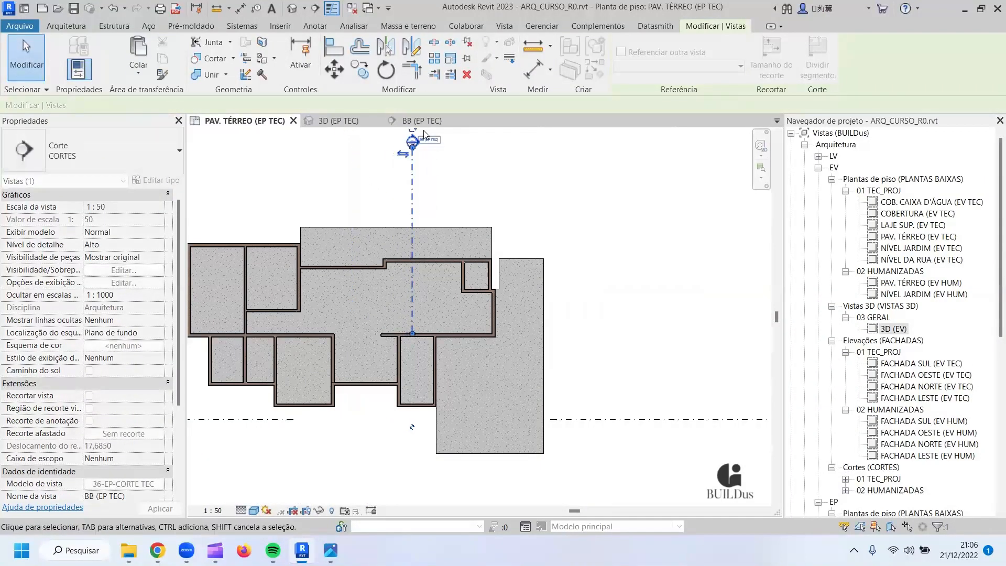
double_click(413, 141)
Join the 12 cm floor slab with the north exterior wall cut by the moved section BB.
middle_click_drag(625, 374, 381, 341)
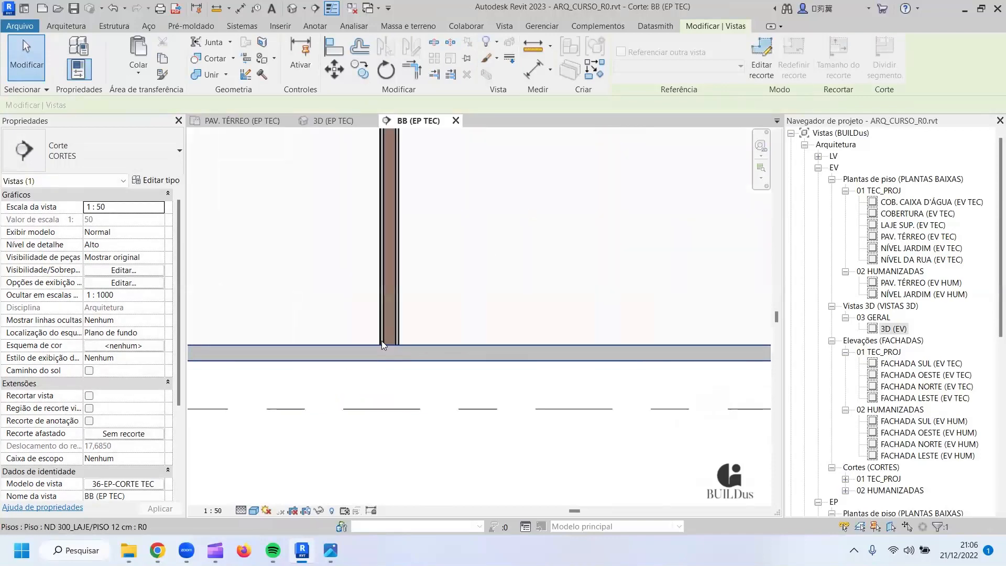
scroll(381, 340, "down", 3)
scroll(217, 352, "up", 2)
scroll(217, 352, "up", 3)
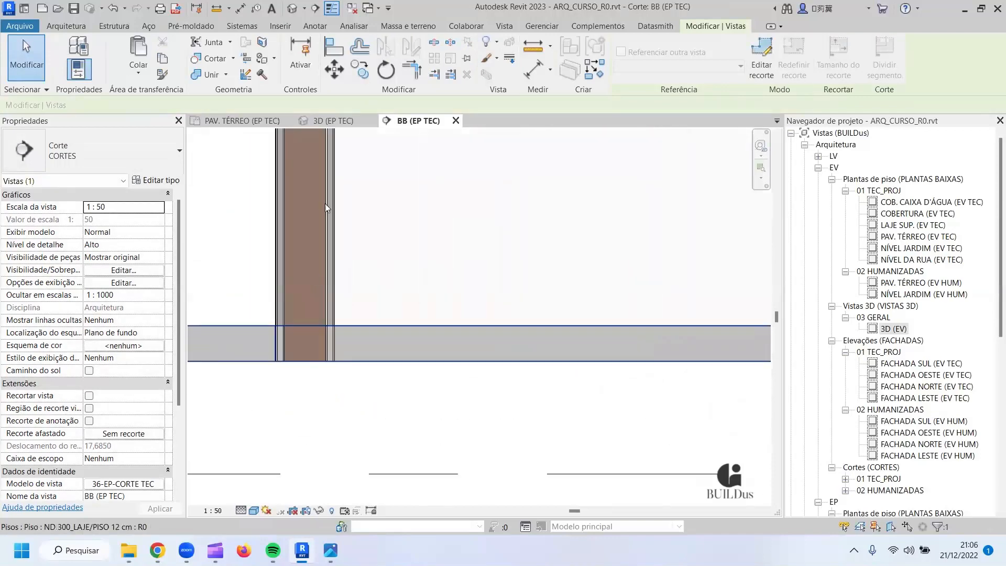
left_click(203, 78)
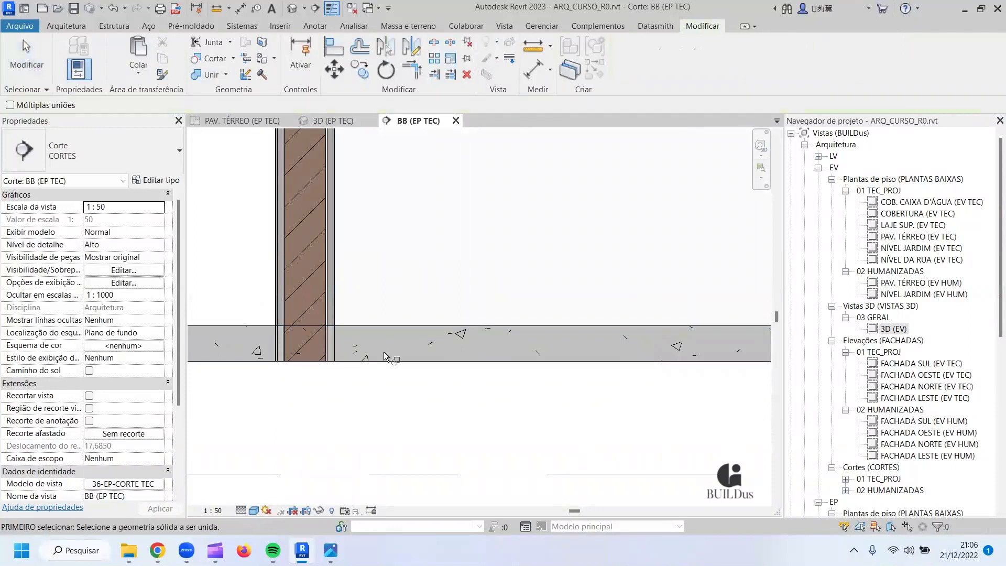
left_click(380, 352)
left_click(333, 293)
Join the floor slab with the narrow south room's south exterior wall in section BB.
scroll(363, 330, "down", 3)
middle_click_drag(722, 375, 577, 375)
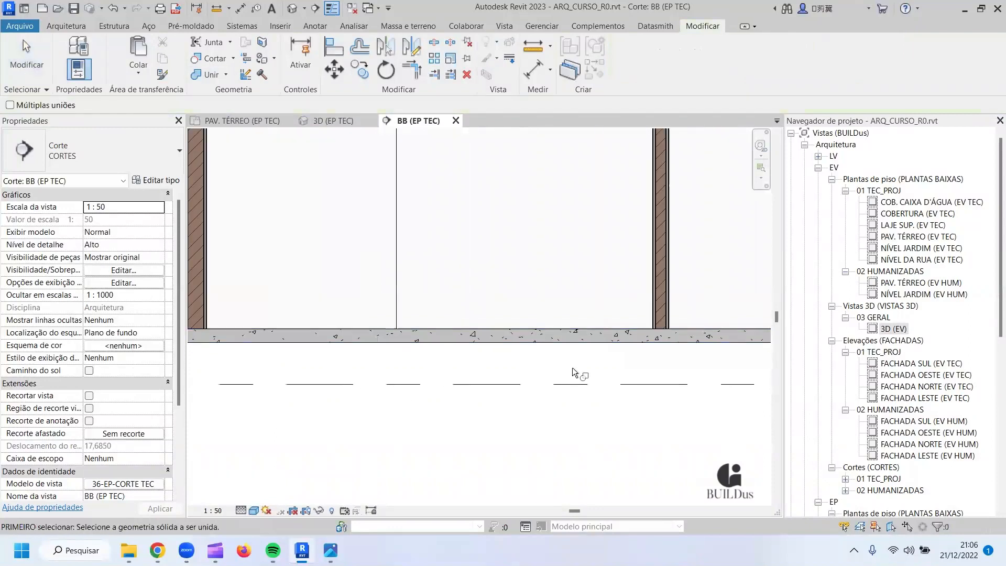
scroll(577, 375, "down", 3)
middle_click_drag(401, 372, 209, 348)
scroll(406, 332, "up", 3)
left_click(432, 342)
scroll(433, 342, "up", 2)
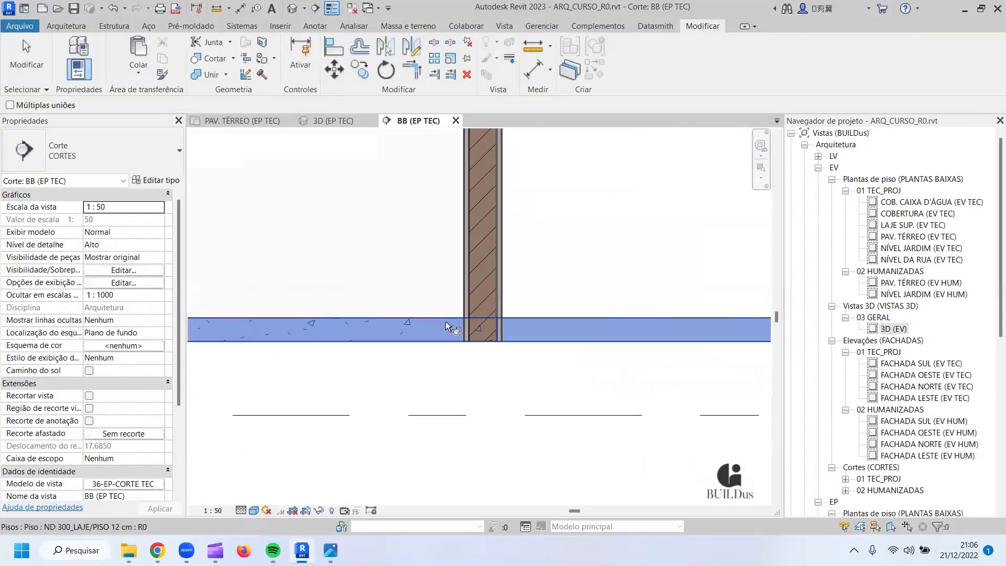
left_click(485, 265)
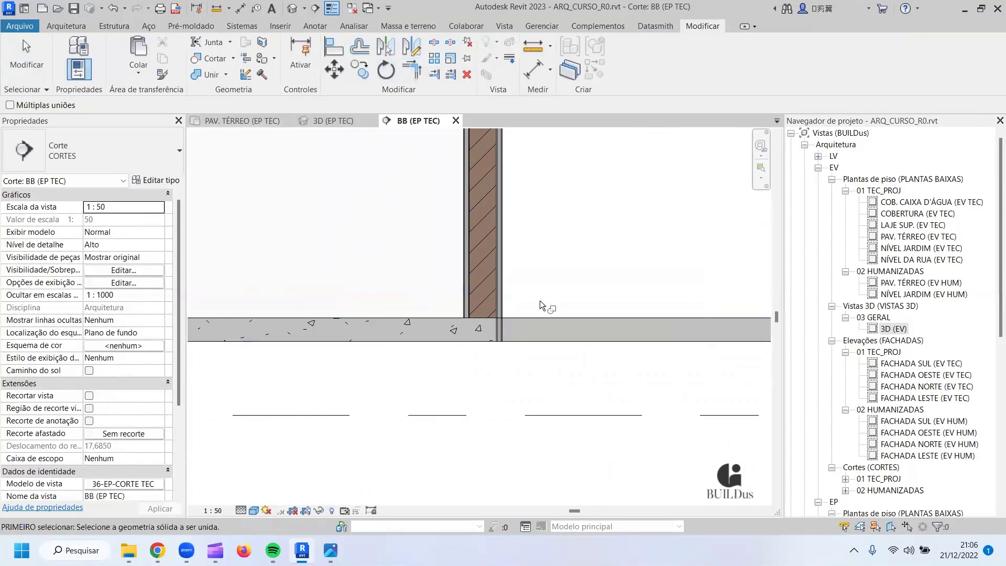
Move section line BB east in the ground-floor plan so it cuts the small northeast corner room, and open the BB (EP TEC) section.
left_click(263, 120)
scroll(417, 269, "down", 1)
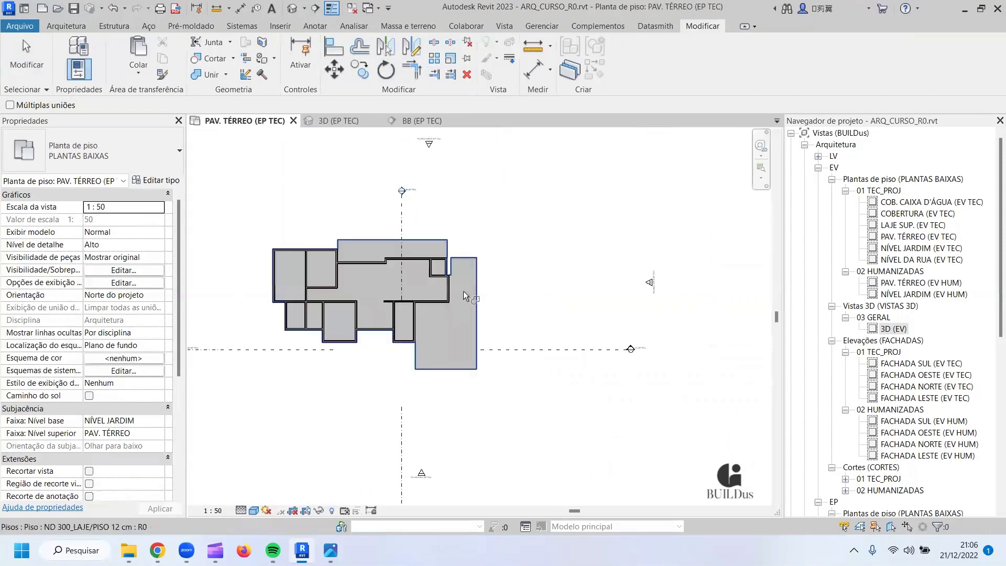
scroll(463, 291, "up", 1)
key("Escape")
left_click(383, 187)
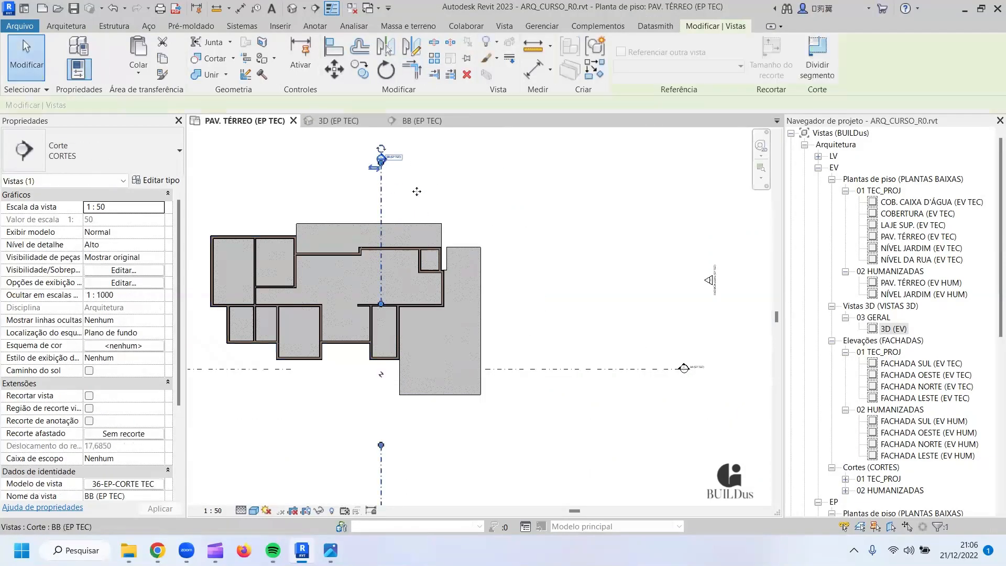
left_click_drag(383, 187, 429, 184)
scroll(430, 170, "up", 5)
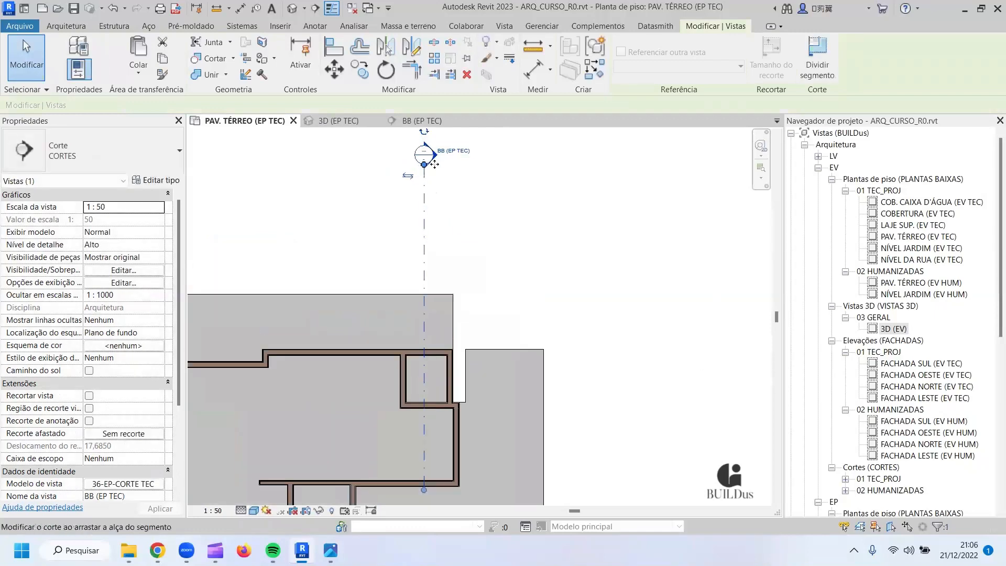
double_click(430, 146)
Join the floor slab with the large central room's south exterior wall at the eastern end in section BB.
scroll(452, 295, "down", 4)
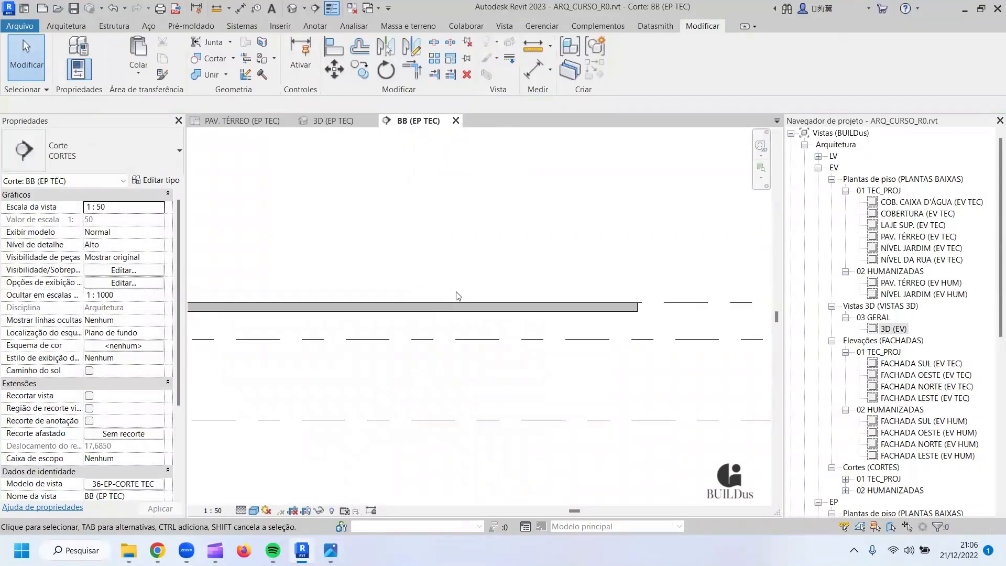
scroll(262, 311, "down", 1)
middle_click_drag(220, 310, 406, 299)
scroll(407, 298, "up", 1)
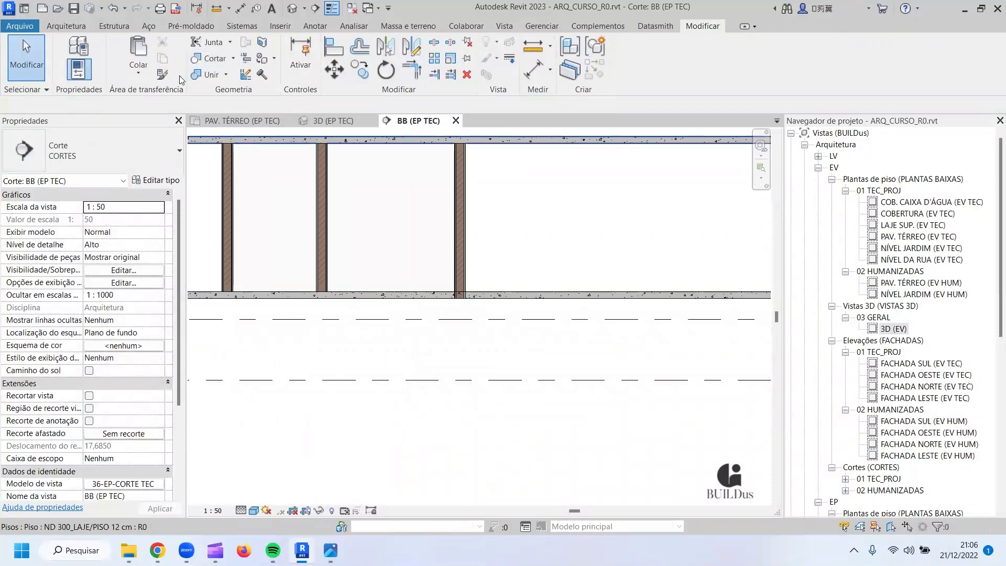
left_click(205, 75)
scroll(424, 284, "up", 3)
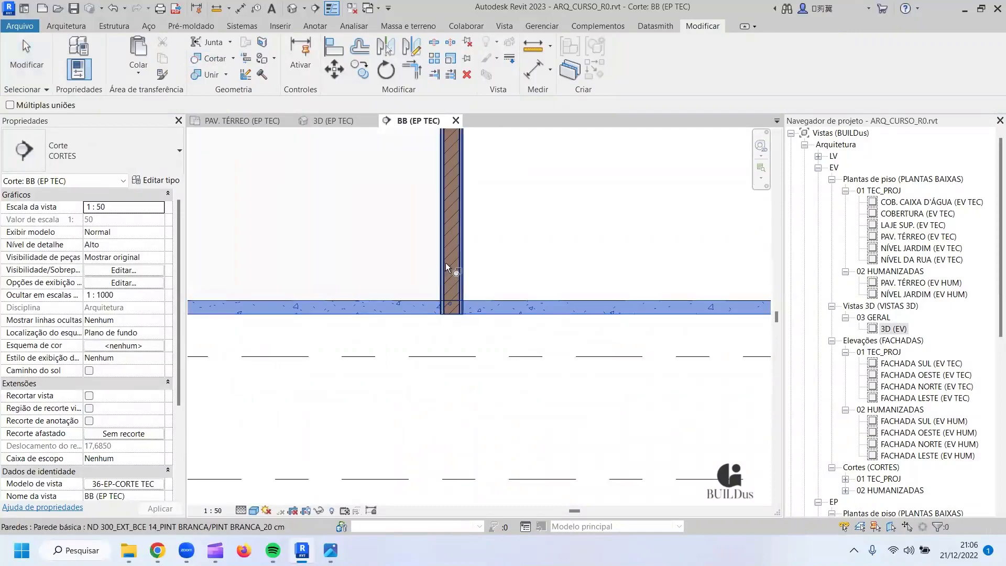
scroll(472, 308, "down", 4)
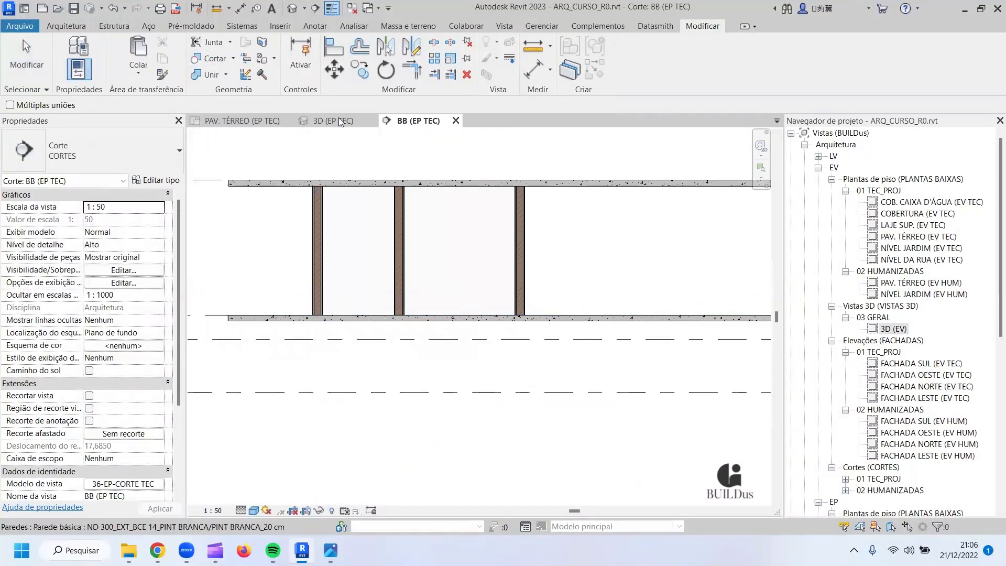
Move section line BB east in the ground-floor plan so it runs lengthwise through the central room's east exterior wall, and open section BB.
left_click(243, 124)
scroll(435, 304, "down", 3)
middle_click_drag(490, 288, 563, 187)
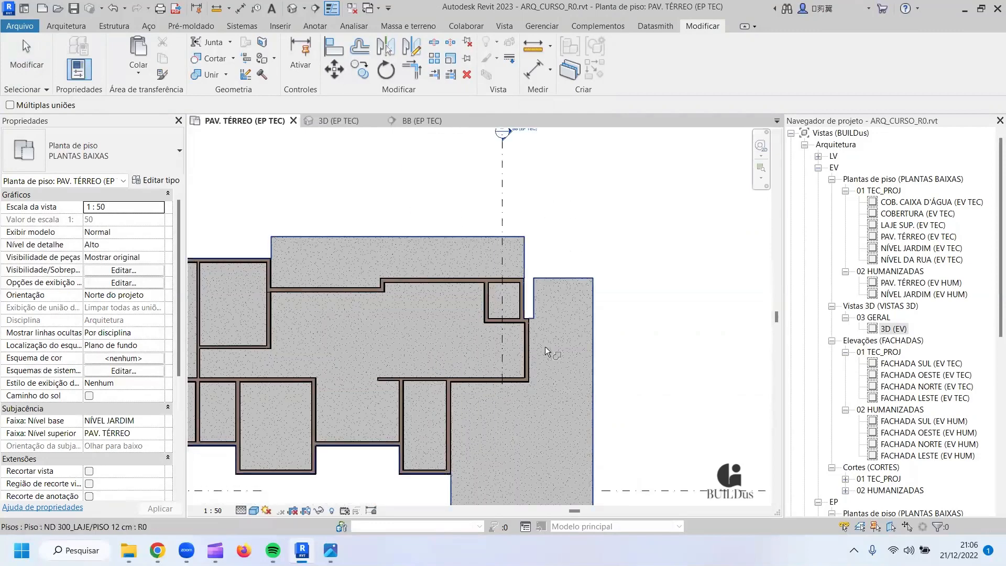
scroll(539, 331, "up", 2)
key("Escape")
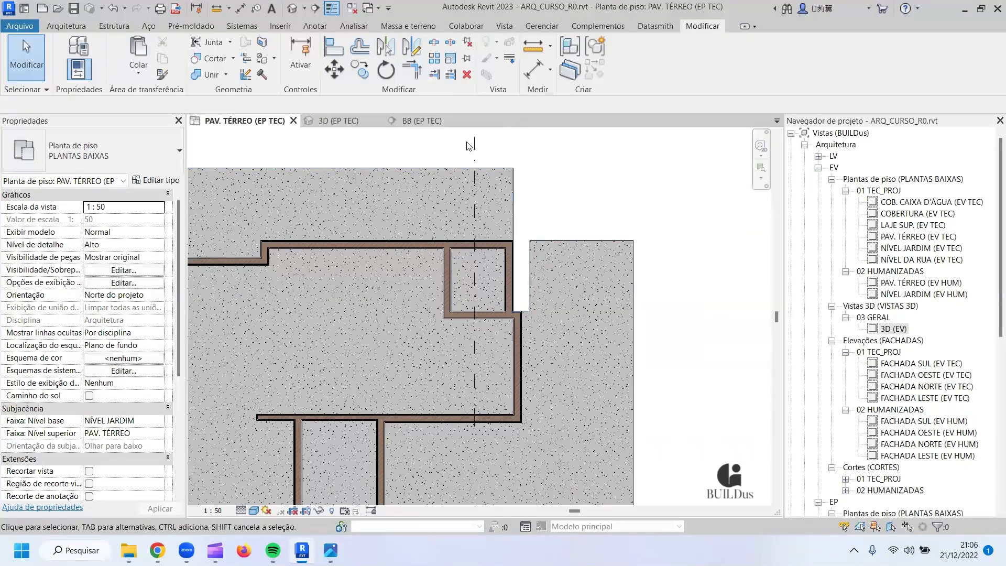
left_click(475, 157)
left_click_drag(512, 193, 517, 193)
left_click(419, 119)
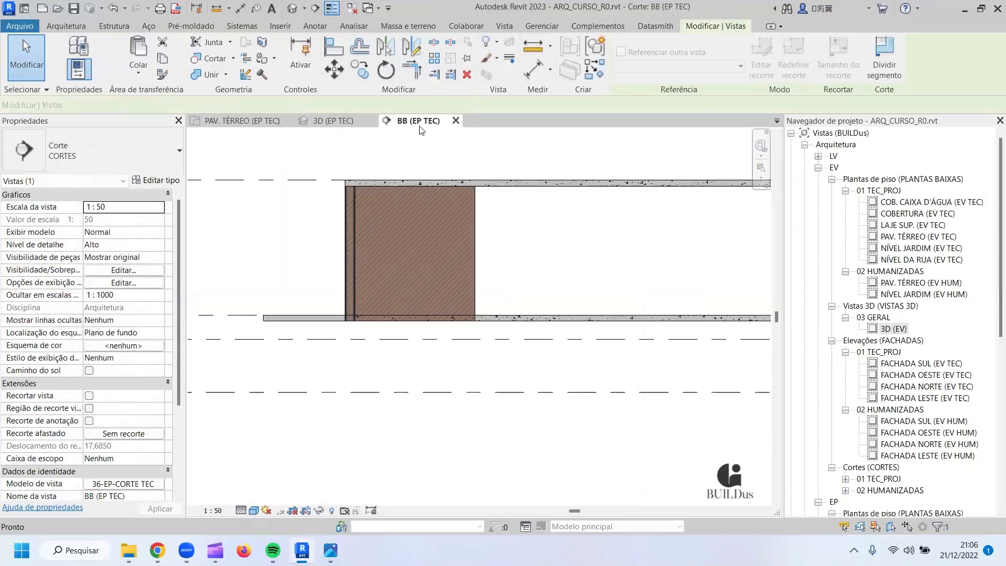
Join the floor slab with the small corner room's south wall and the central room's east exterior wall in section BB.
scroll(343, 297, "up", 4)
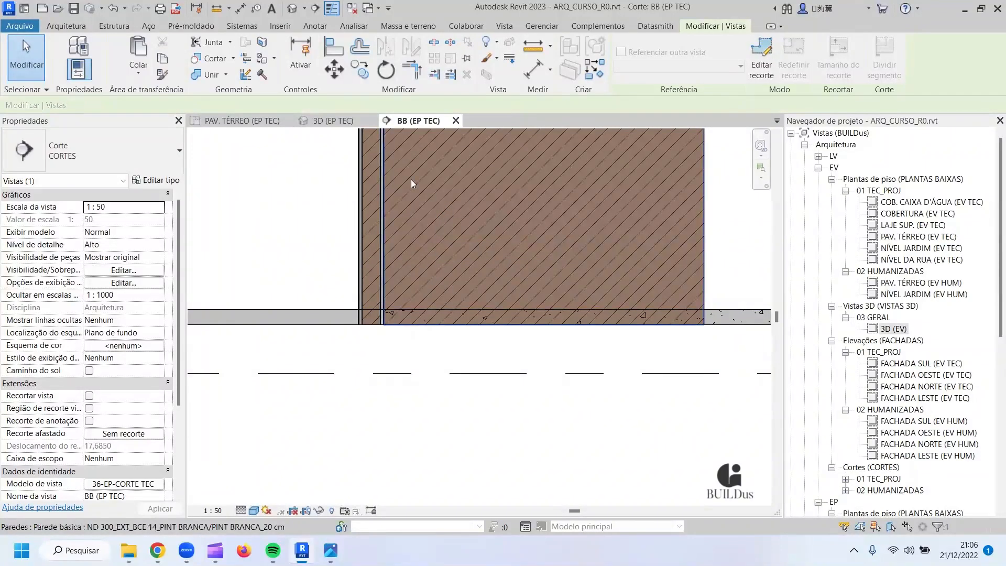
left_click(201, 77)
left_click(344, 321)
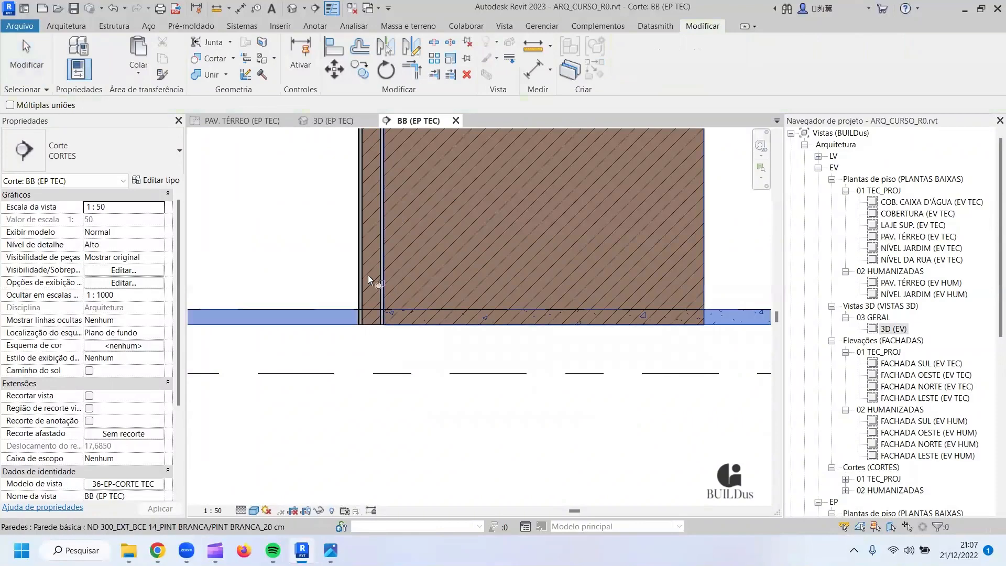
left_click(368, 272)
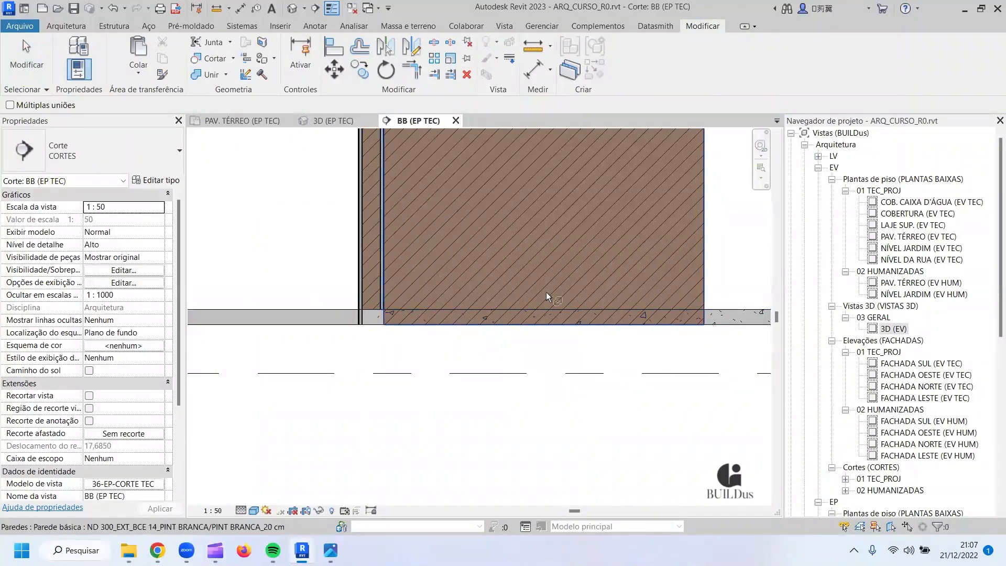
middle_click_drag(425, 225, 318, 198)
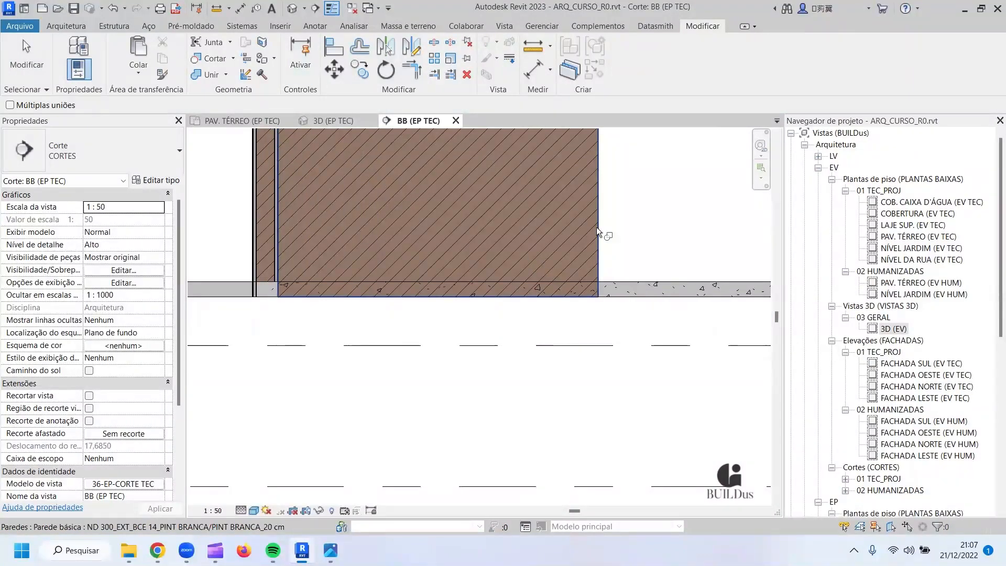
left_click(629, 292)
left_click(564, 247)
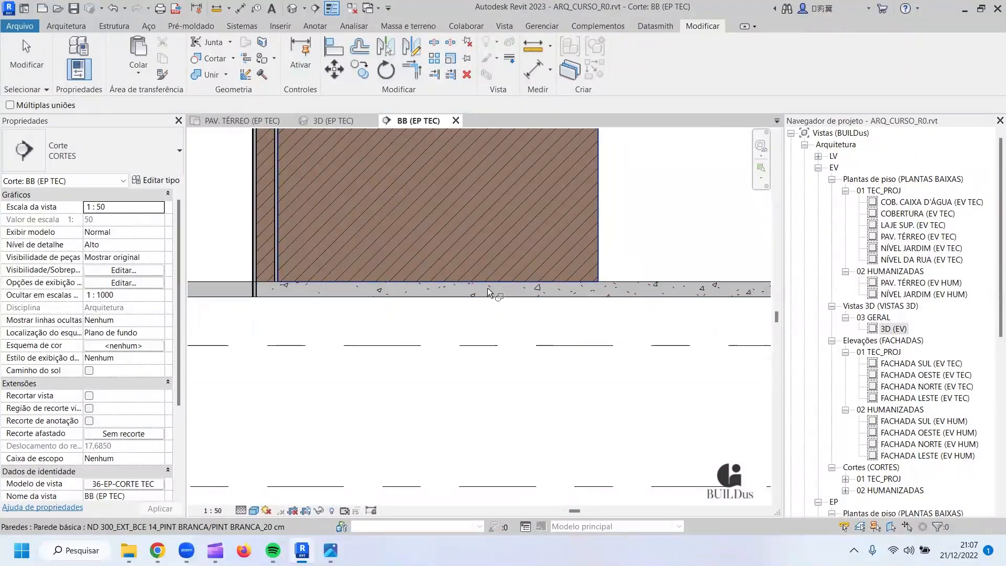
Move section line AA north in the ground-floor plan so it cuts the two projecting south rooms, and open the AA (EP TEC) section.
left_click(252, 121)
scroll(393, 294, "down", 3)
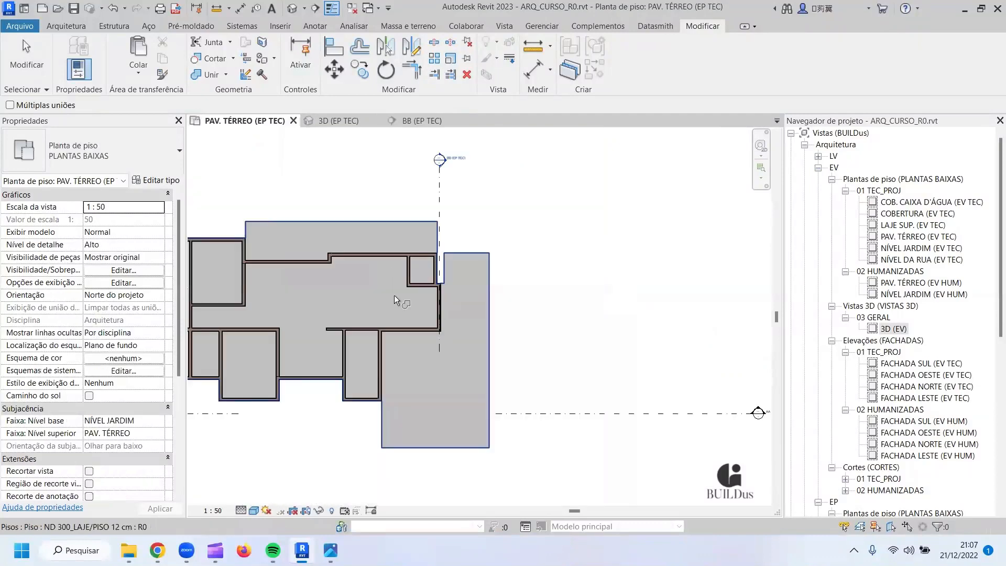
middle_click_drag(394, 294, 464, 271)
key("Escape")
left_click(258, 348)
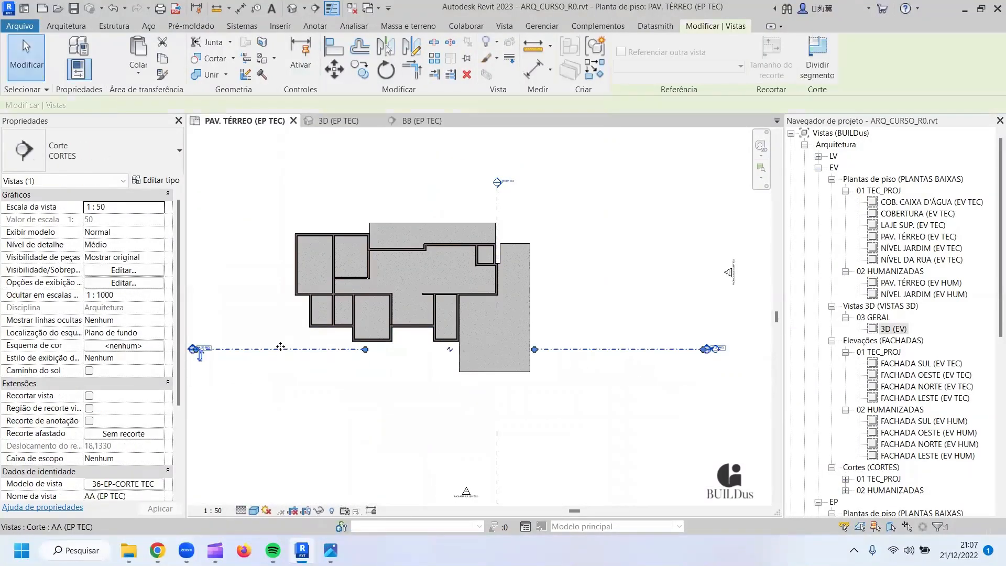
left_click_drag(282, 323, 282, 342)
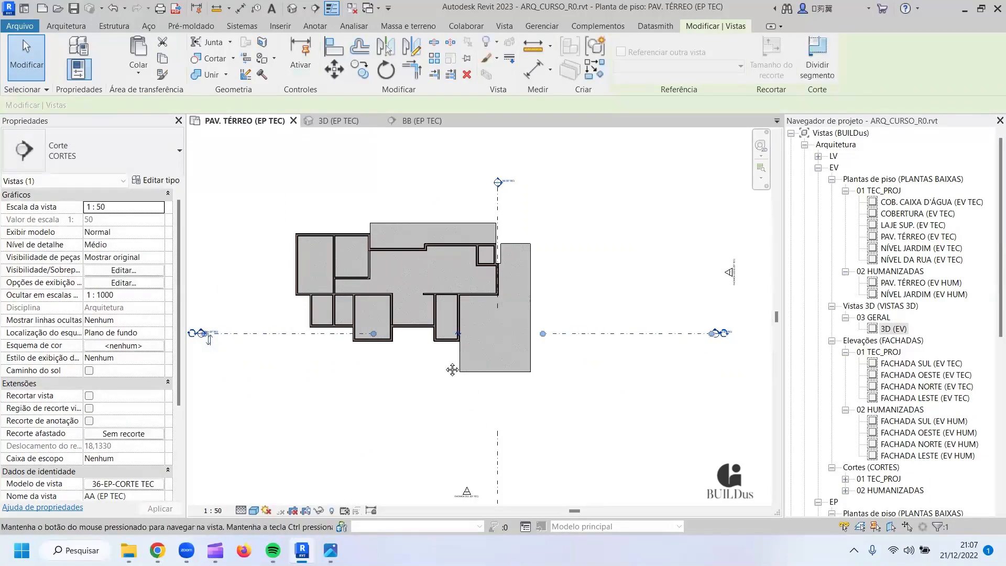
middle_click_drag(451, 368, 564, 347)
scroll(300, 317, "up", 5)
middle_click_drag(738, 304, 547, 305)
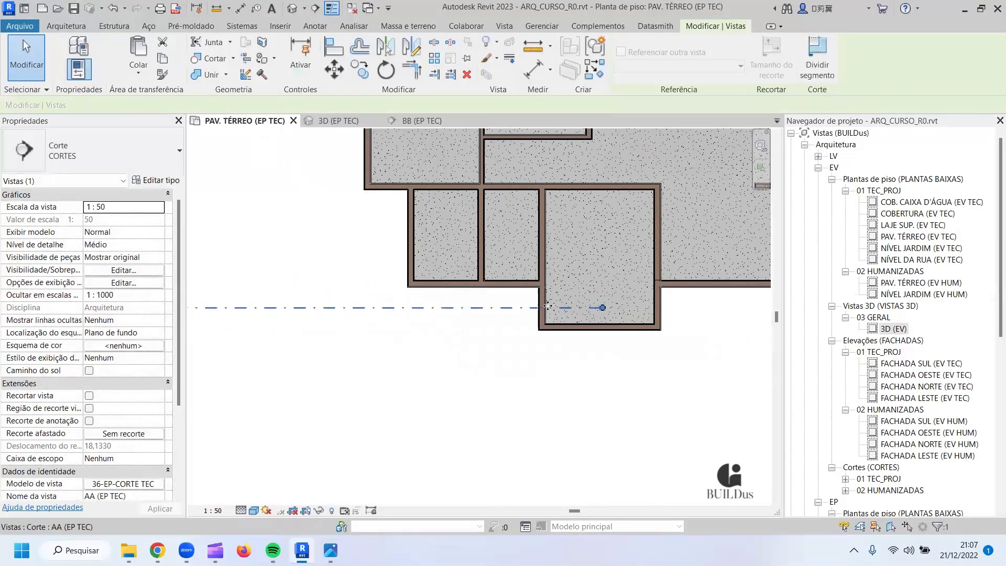
middle_click_drag(294, 310, 523, 308)
scroll(322, 294, "up", 2)
double_click(269, 298)
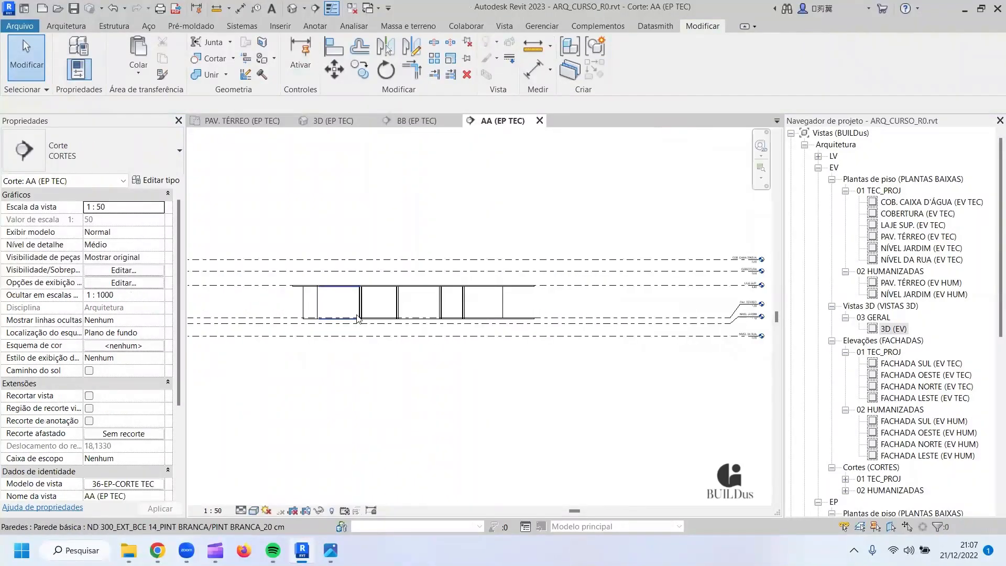
Set section AA's detail level to Alto and its visual style to Cores consistentes.
left_click(240, 510)
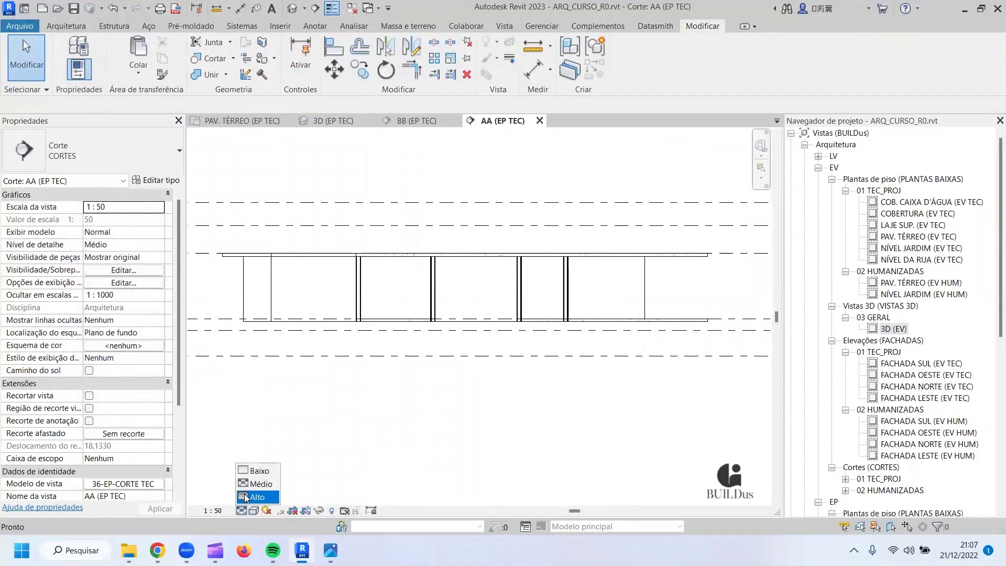
left_click(247, 498)
left_click(253, 510)
left_click(294, 483)
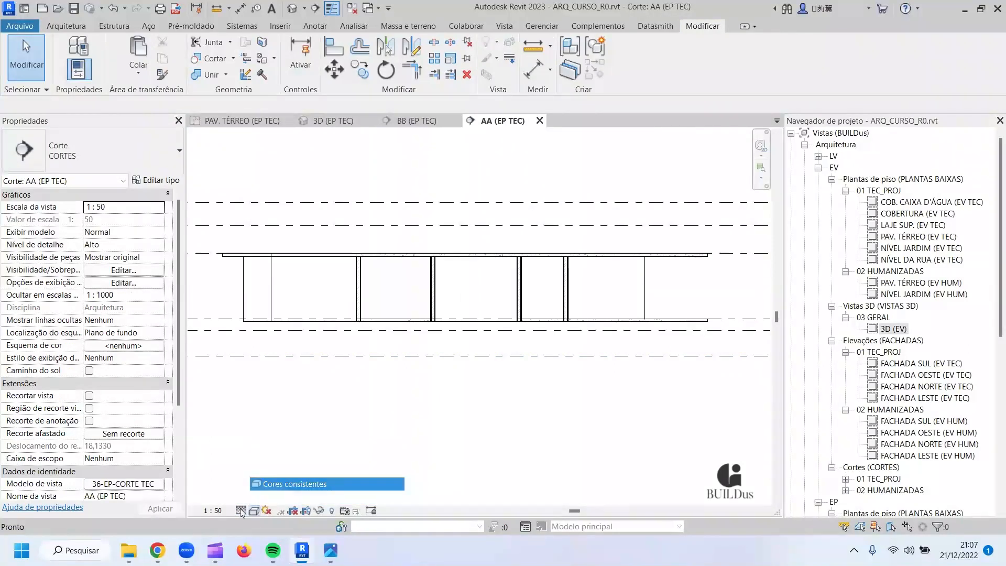
Join the floor slab with the west and east walls of the western projecting south room in section AA.
scroll(375, 297, "up", 5)
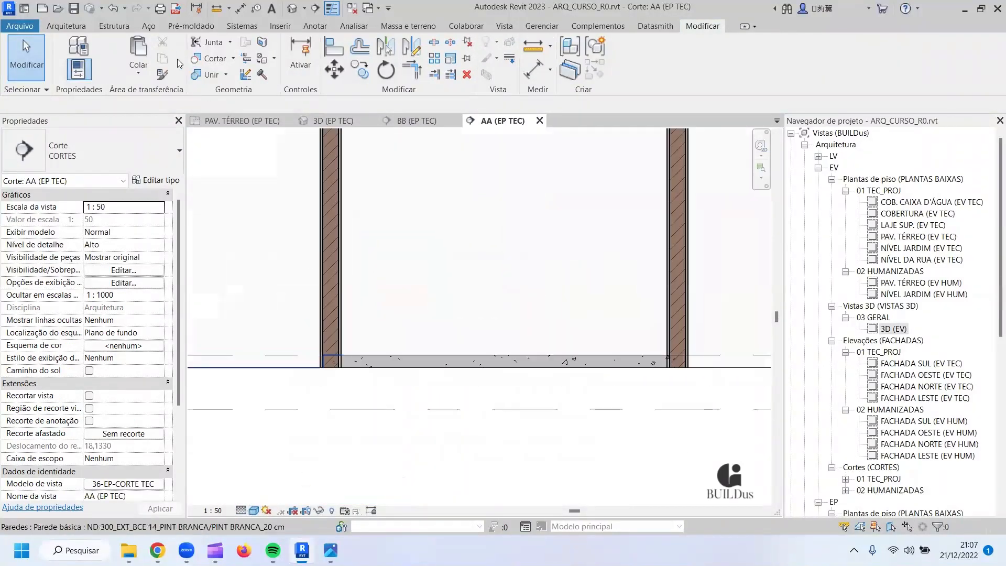
left_click(201, 75)
scroll(326, 359, "up", 4)
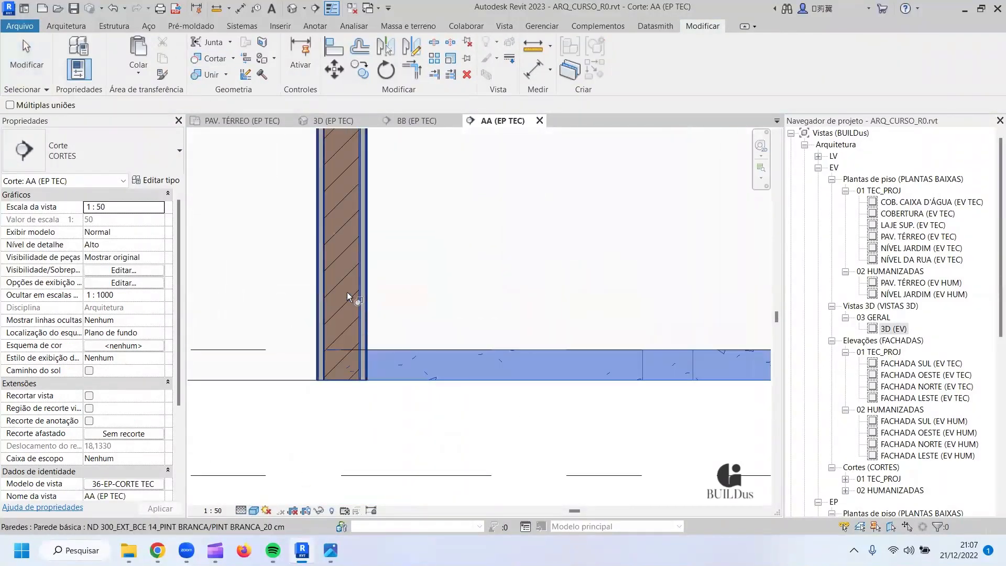
scroll(378, 343, "down", 4)
middle_click_drag(715, 348, 411, 346)
scroll(412, 345, "up", 3)
left_click(386, 354)
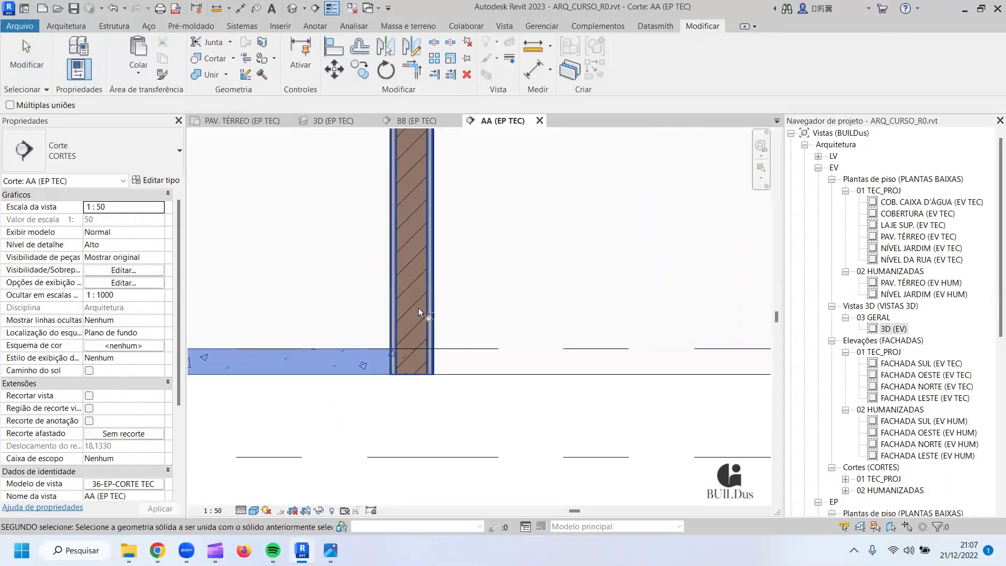
left_click(419, 305)
scroll(443, 328, "down", 5)
scroll(602, 350, "down", 1)
middle_click_drag(640, 348, 444, 355)
scroll(444, 353, "up", 5)
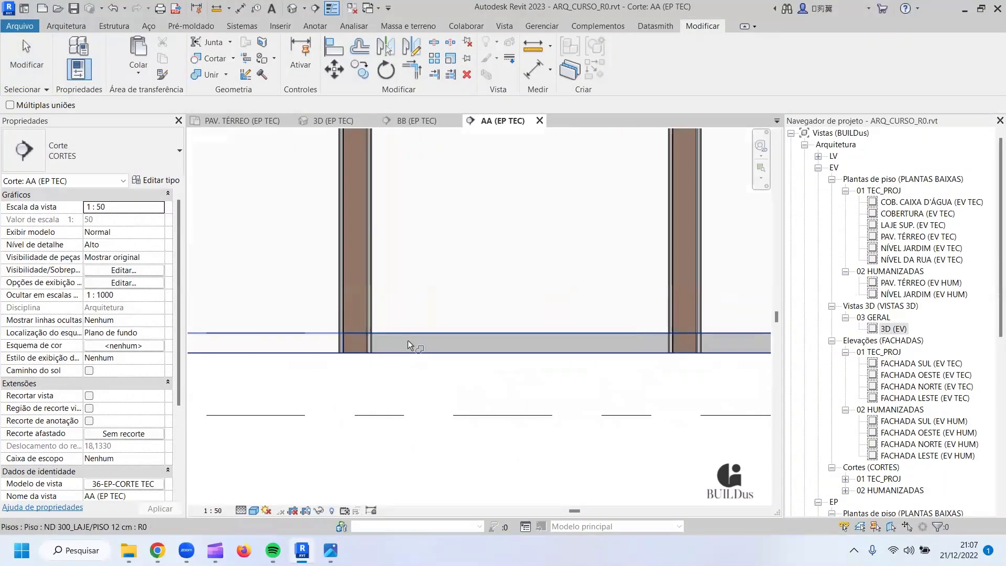
left_click(408, 340)
left_click(358, 292)
left_click(956, 515)
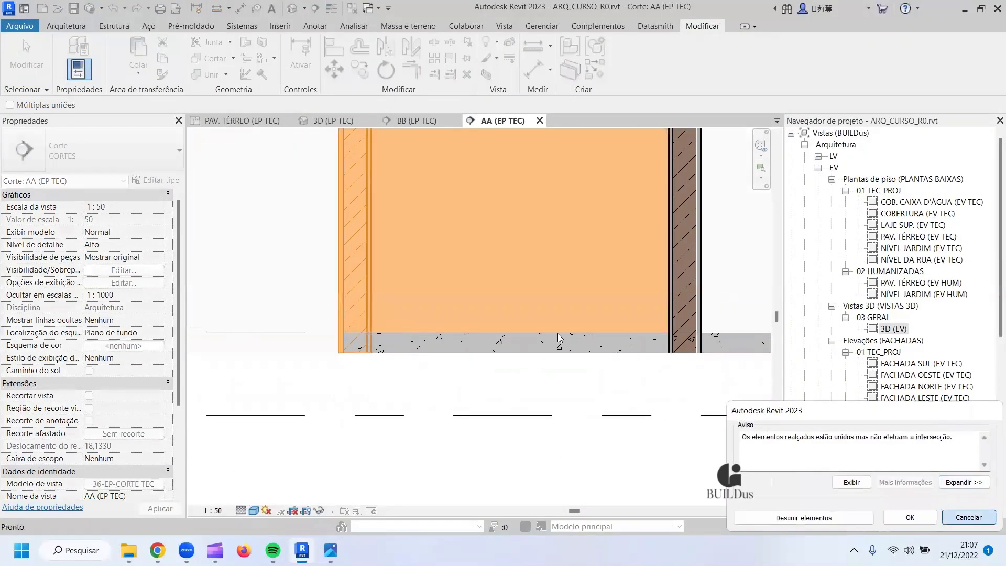
Join the floor slab with the west and east walls of the eastern projecting south room in section AA.
scroll(379, 342, "up", 2)
left_click(384, 343)
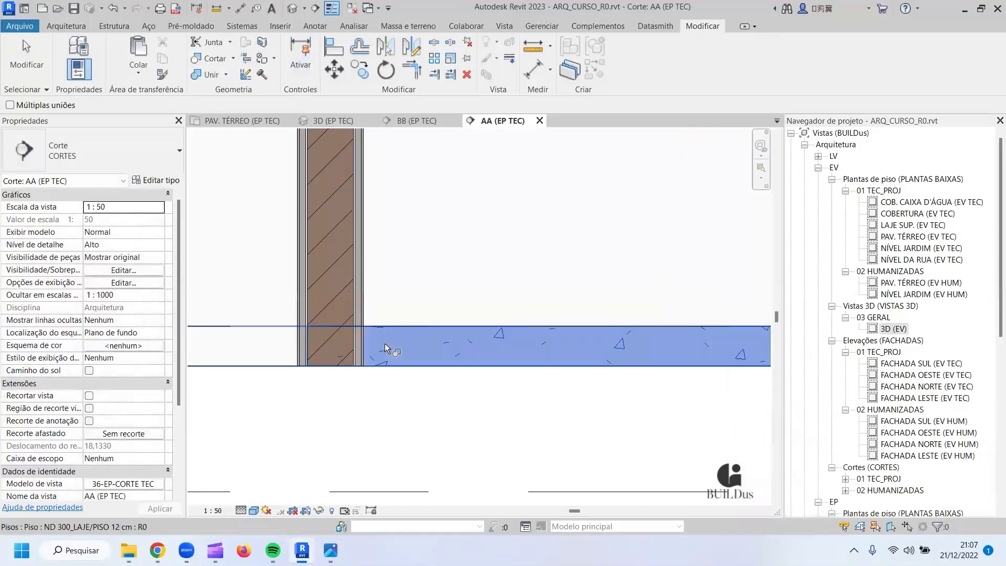
left_click(332, 251)
scroll(419, 341, "down", 3)
middle_click_drag(652, 352, 301, 382)
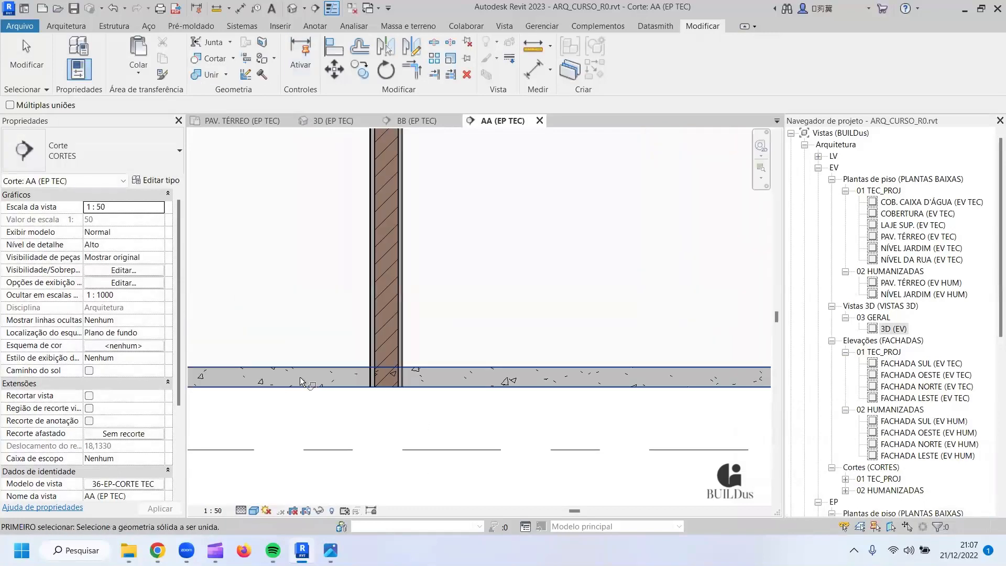
scroll(303, 380, "up", 3)
left_click(391, 385)
left_click(456, 311)
Move section line AA north in the ground-floor plan so it cuts the small southwest rooms, and open the AA (EP TEC) section.
scroll(535, 378, "down", 3)
middle_click_drag(563, 374, 106, 346)
scroll(391, 359, "down", 2)
left_click(241, 121)
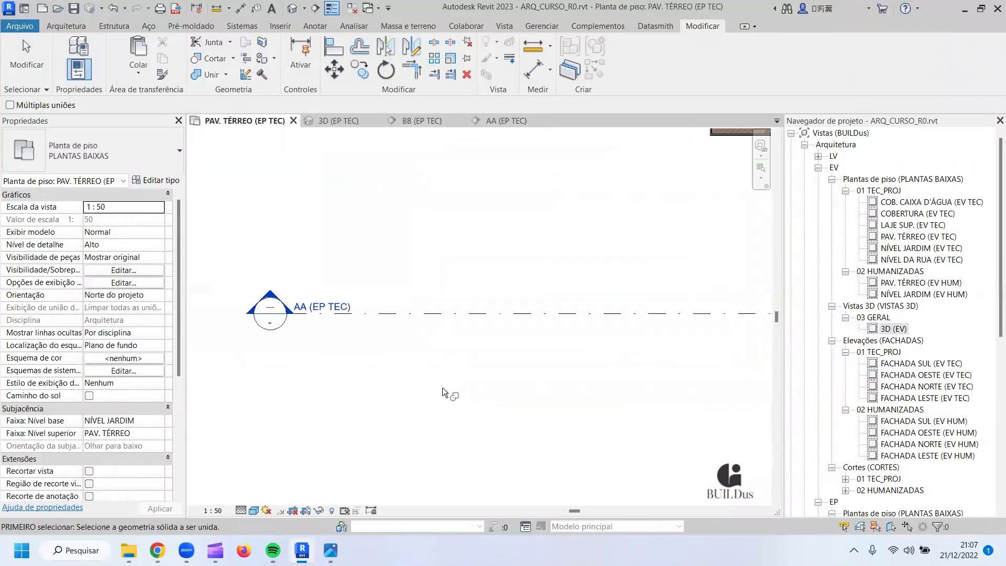
middle_click_drag(449, 393, 41, 375)
left_click(250, 361)
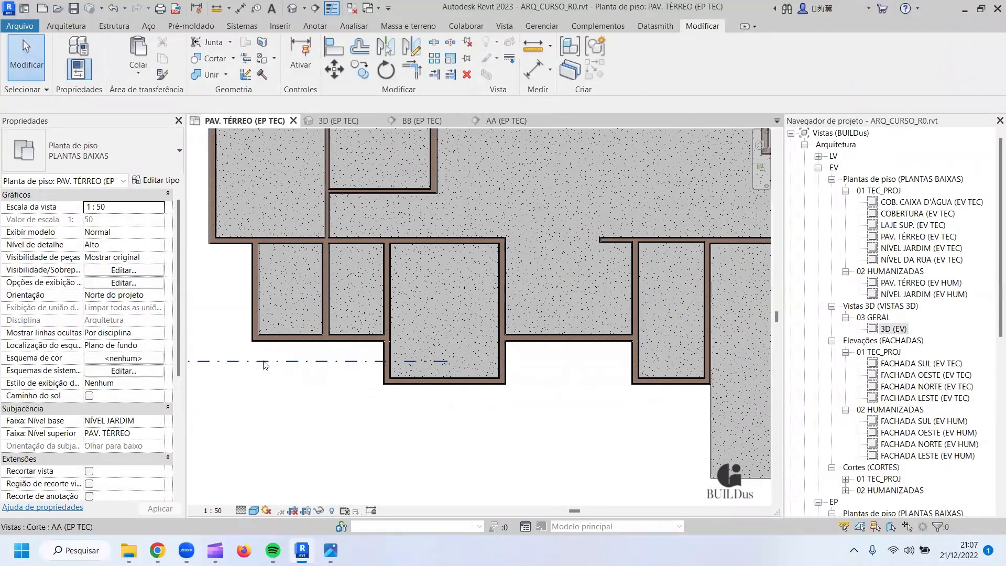
left_click_drag(256, 299, 257, 287)
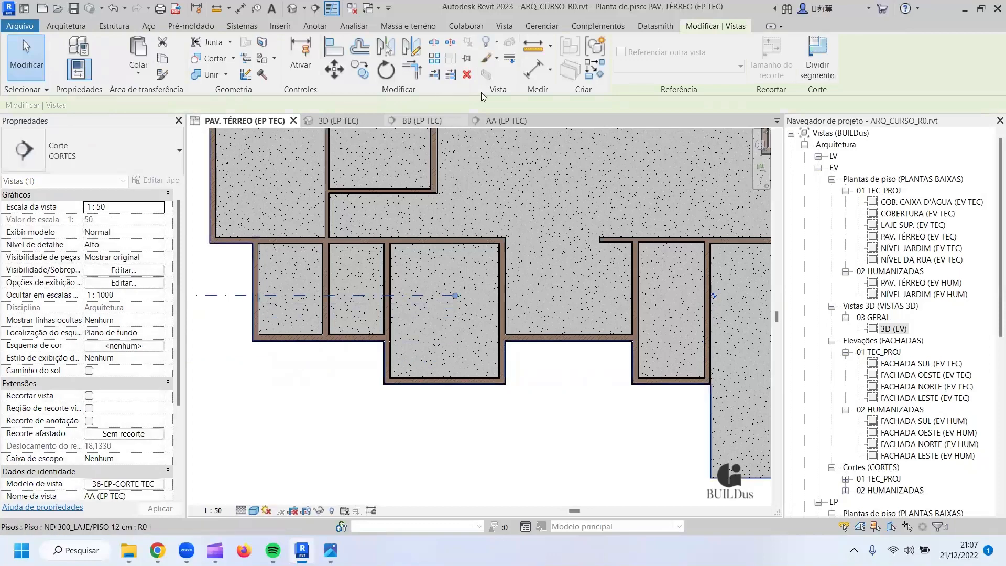
left_click(494, 125)
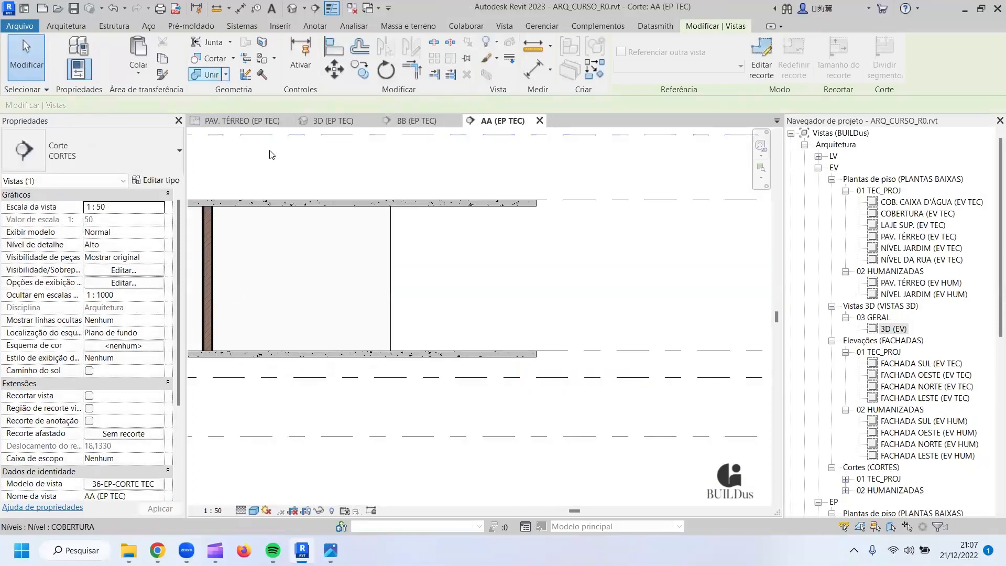
scroll(388, 350, "down", 2)
middle_click_drag(238, 342, 482, 334)
middle_click_drag(193, 367, 317, 367)
scroll(298, 363, "up", 2)
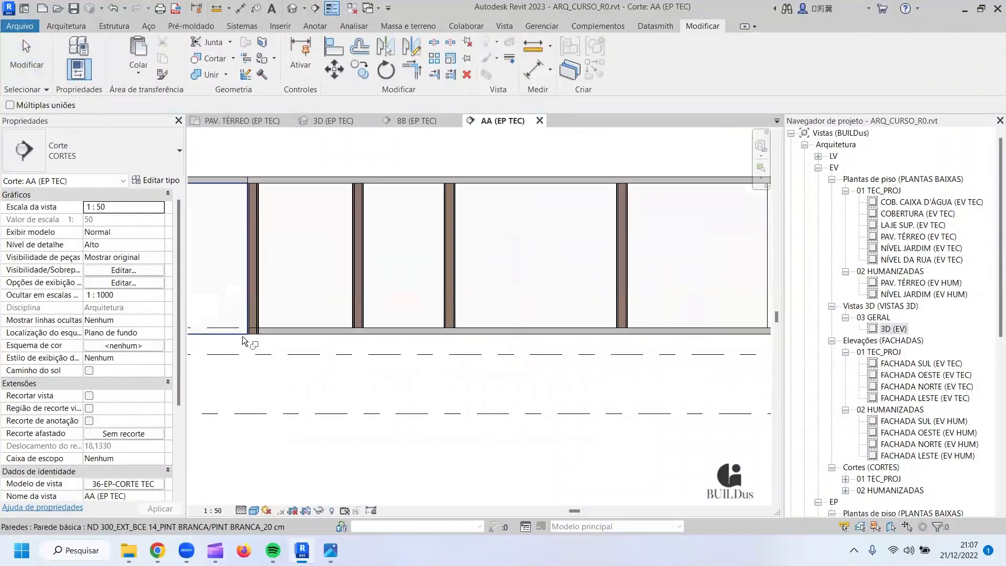
scroll(242, 340, "up", 2)
left_click(291, 288)
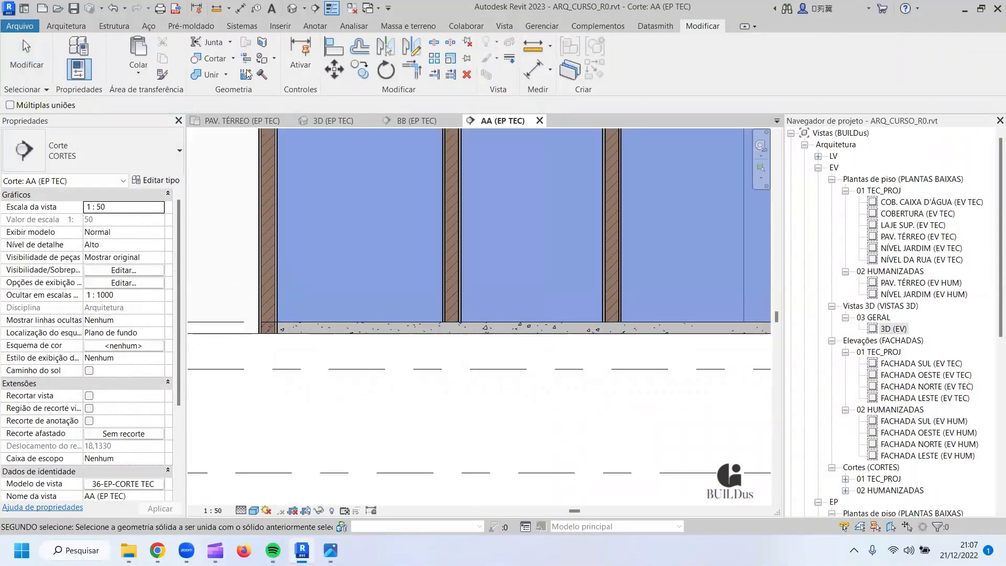
left_click(291, 326)
key("Escape")
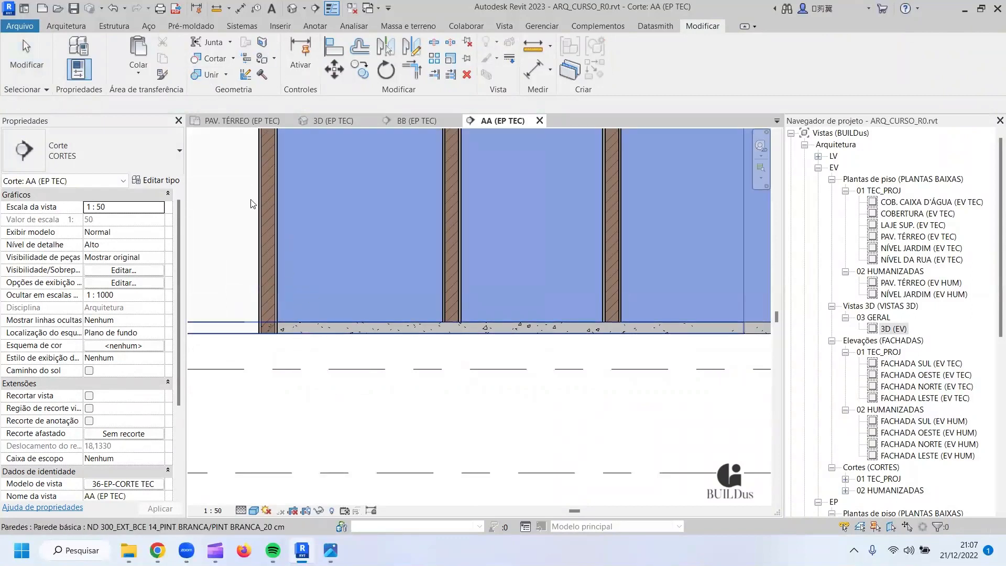
Join the floor slab with the small southwest room's west exterior wall in section AA, accepting the non-intersection warning.
left_click(201, 76)
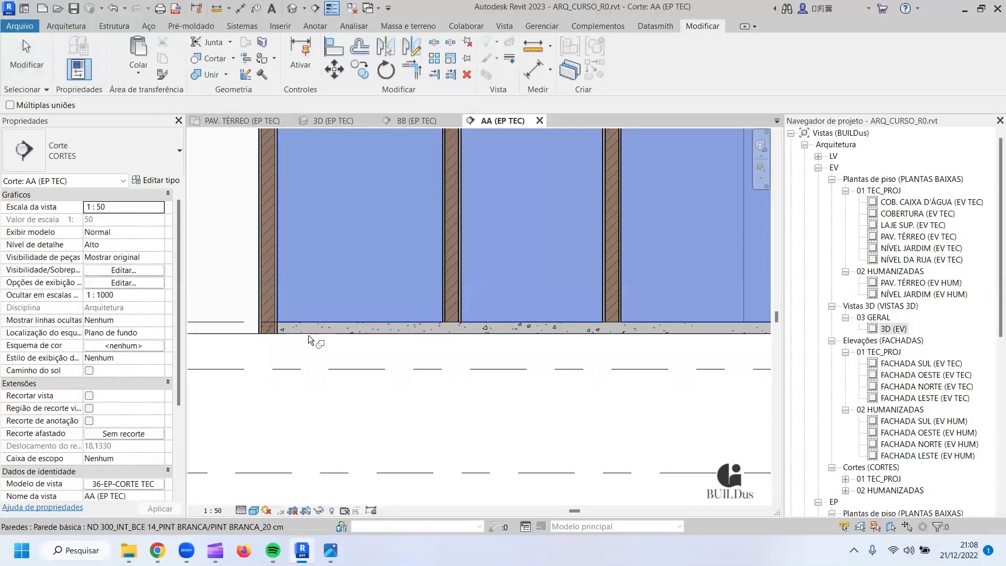
scroll(308, 335, "up", 3)
left_click(233, 244)
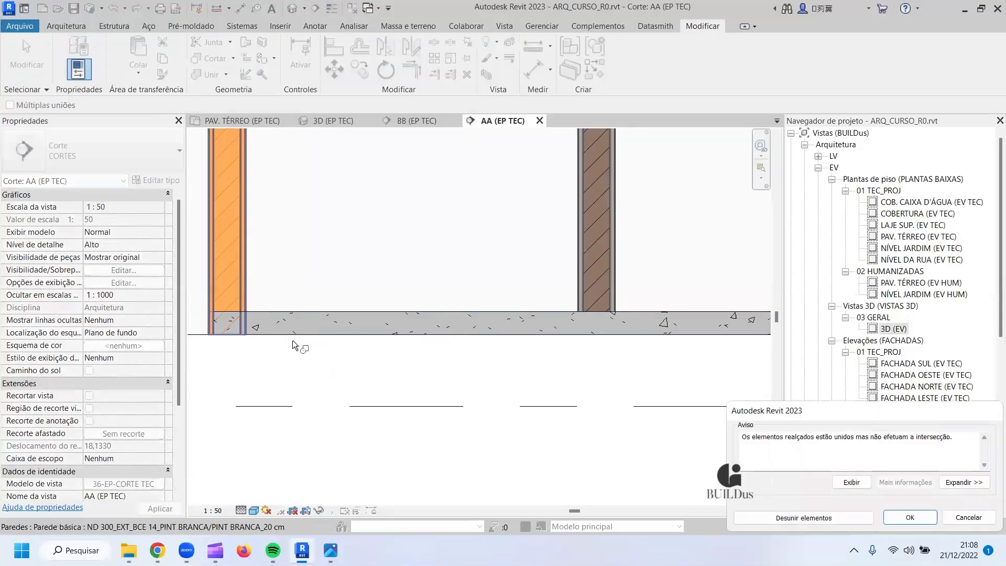
left_click(888, 522)
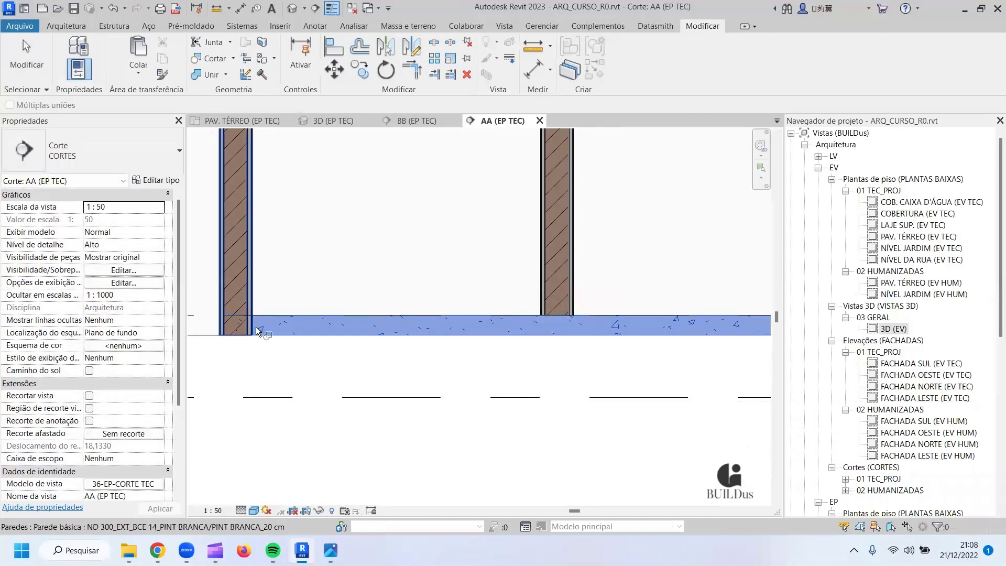
Move section line AA north in the ground-floor plan through the two northwest rooms and the small northeast corner room, and open section AA.
scroll(217, 359, "down", 4)
scroll(586, 348, "down", 4)
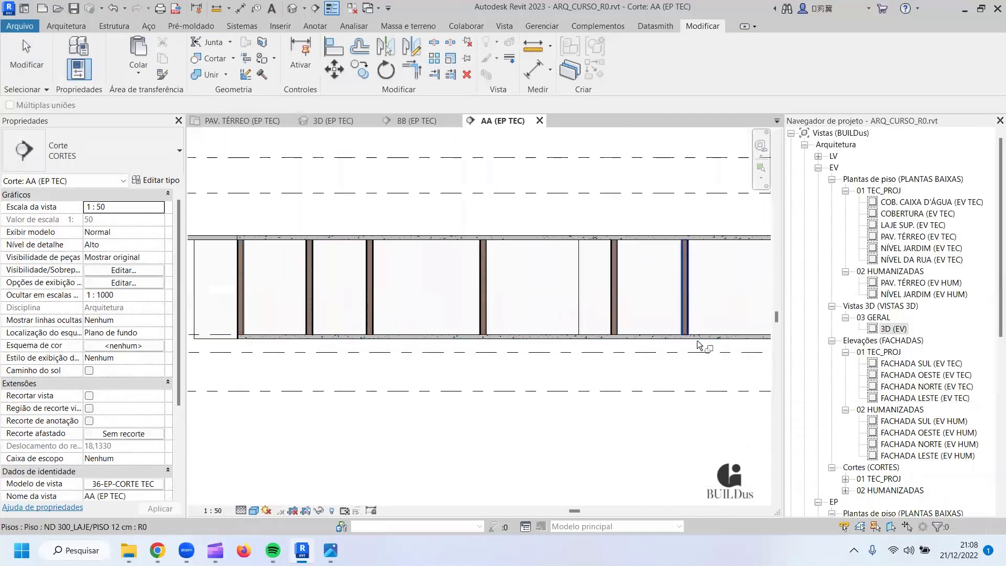
middle_click_drag(734, 349, 464, 344)
left_click(252, 121)
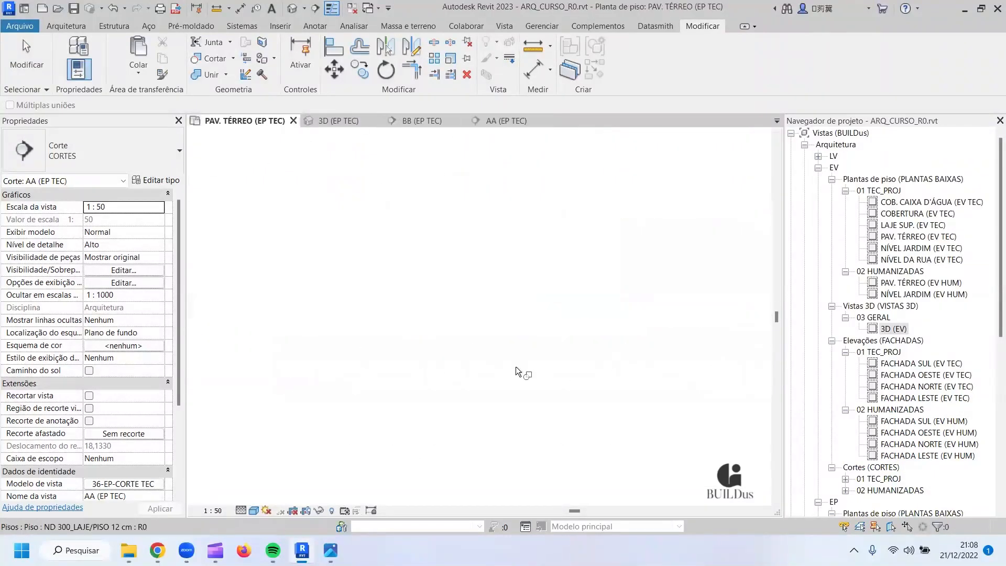
left_click(252, 397)
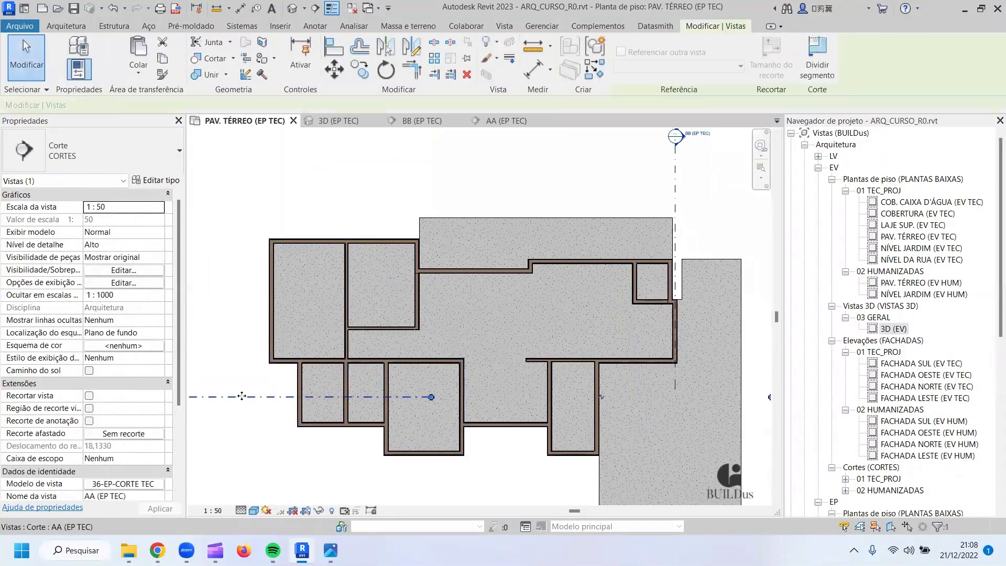
left_click_drag(242, 356, 245, 339)
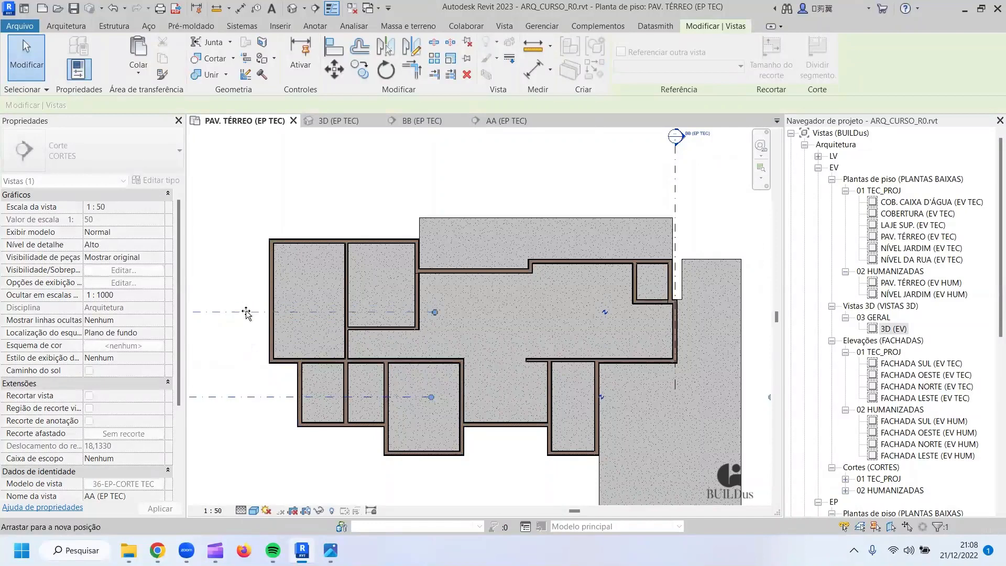
left_click_drag(239, 283, 240, 283)
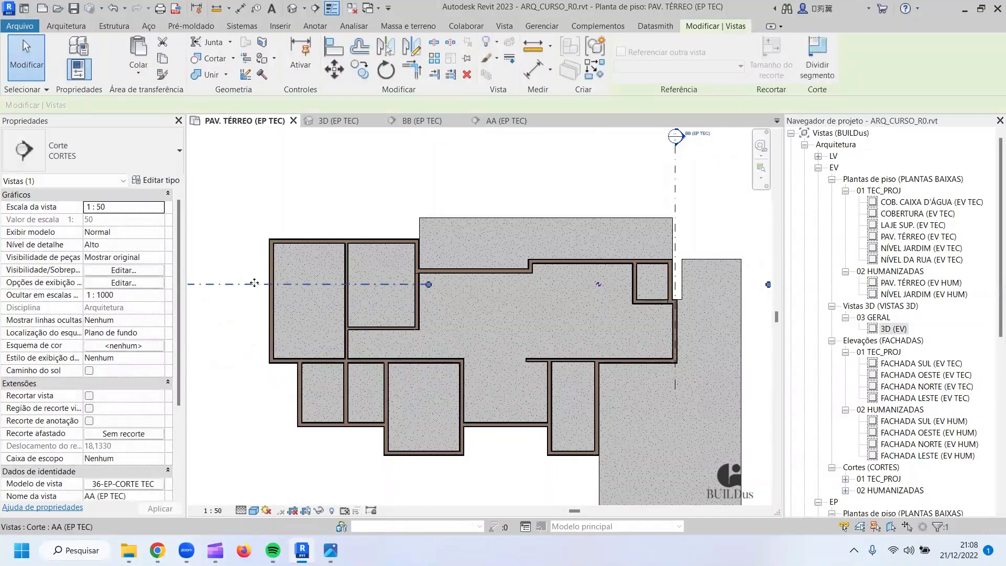
scroll(242, 283, "down", 1)
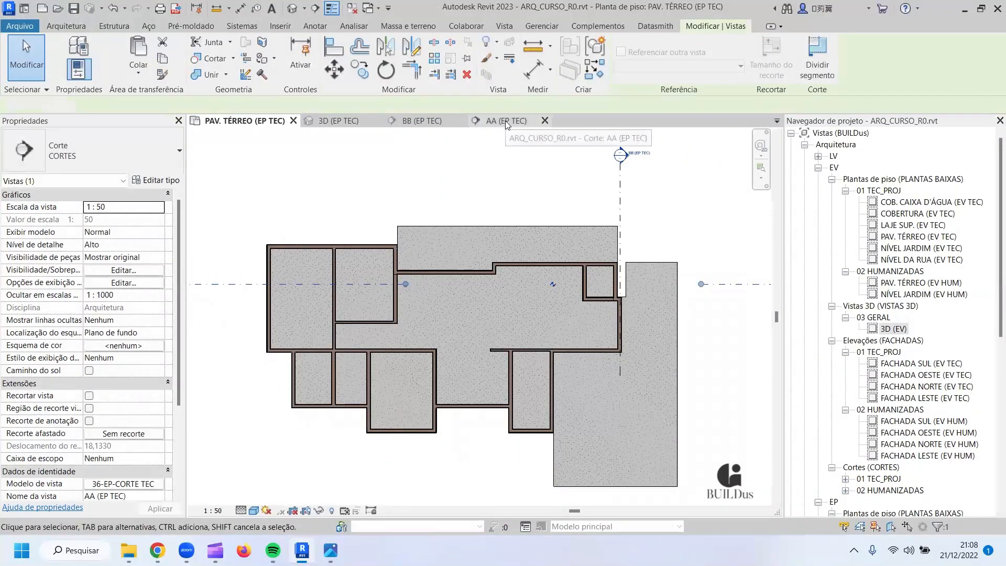
left_click(506, 122)
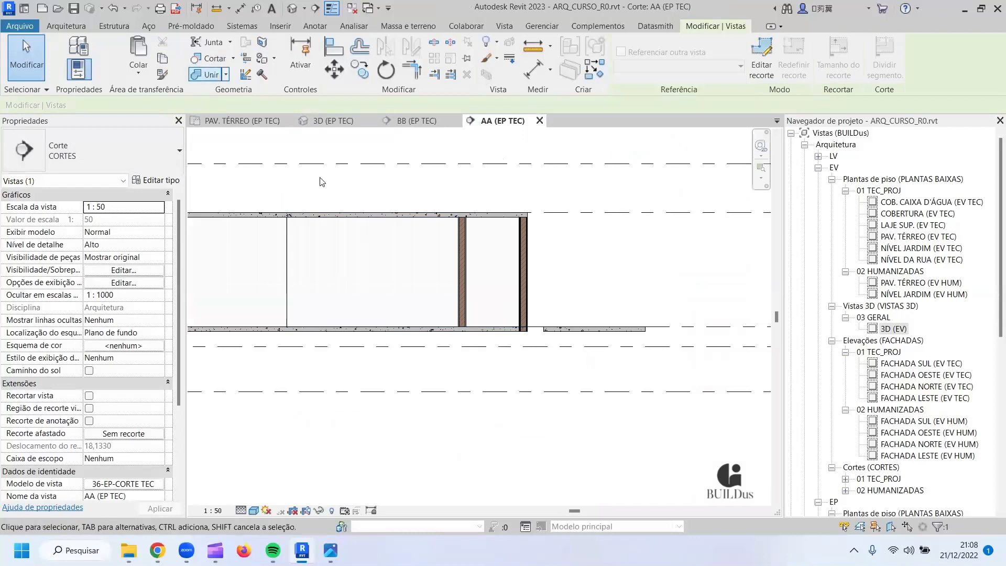
Join the floor slab with the small corner room's east wall and the northwest room's west exterior wall in section AA.
key("j")
key("g")
scroll(472, 314, "up", 4)
left_click(583, 376)
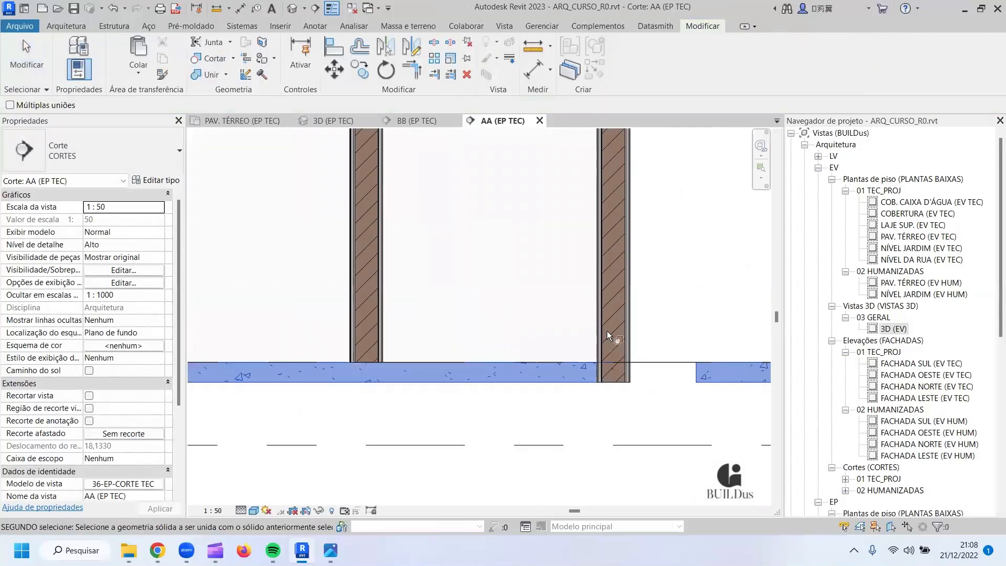
left_click(608, 333)
scroll(559, 370, "down", 4)
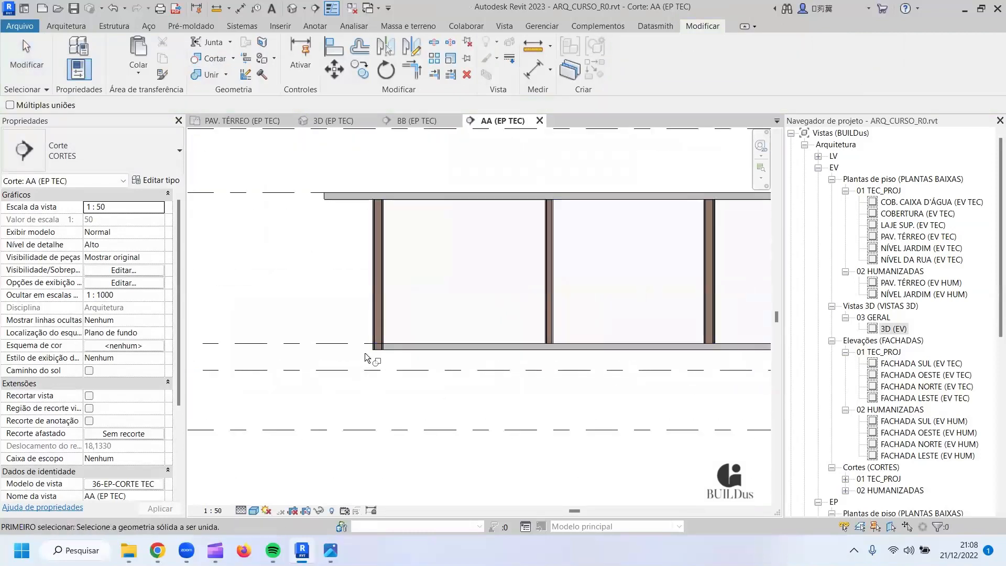
scroll(365, 351, "up", 4)
left_click(427, 344)
left_click(397, 303)
Move section line AA north in the ground-floor plan so it cuts the short jog in the central room's north wall, and open section AA.
scroll(498, 374, "down", 3)
middle_click_drag(506, 380, 268, 382)
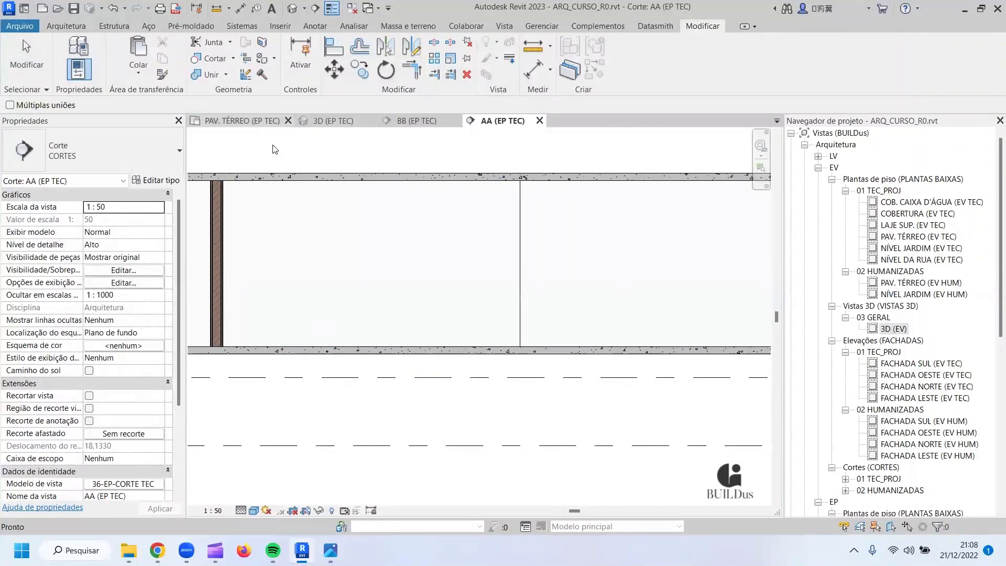
left_click(241, 120)
scroll(367, 267, "up", 2)
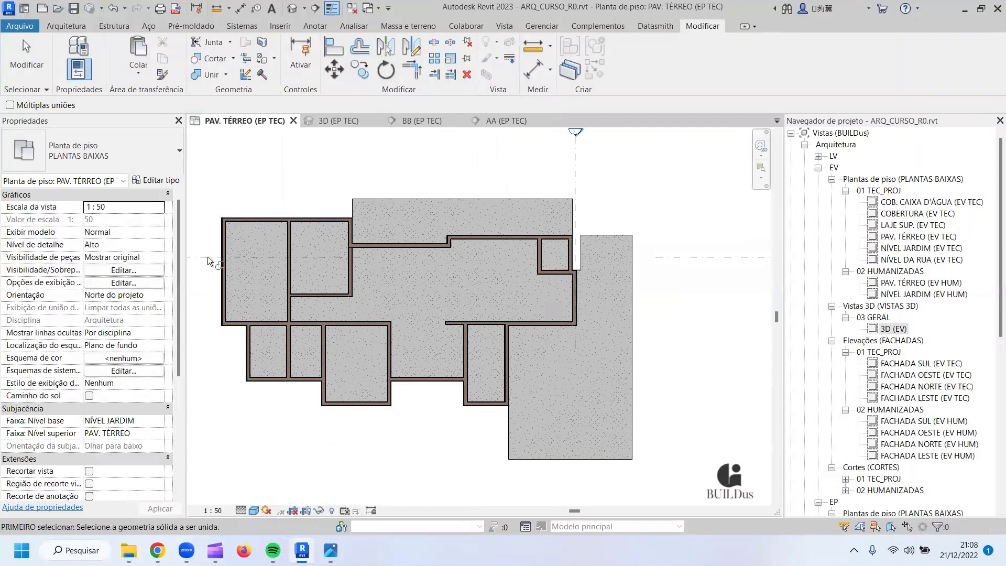
key("Escape")
left_click_drag(208, 257, 218, 238)
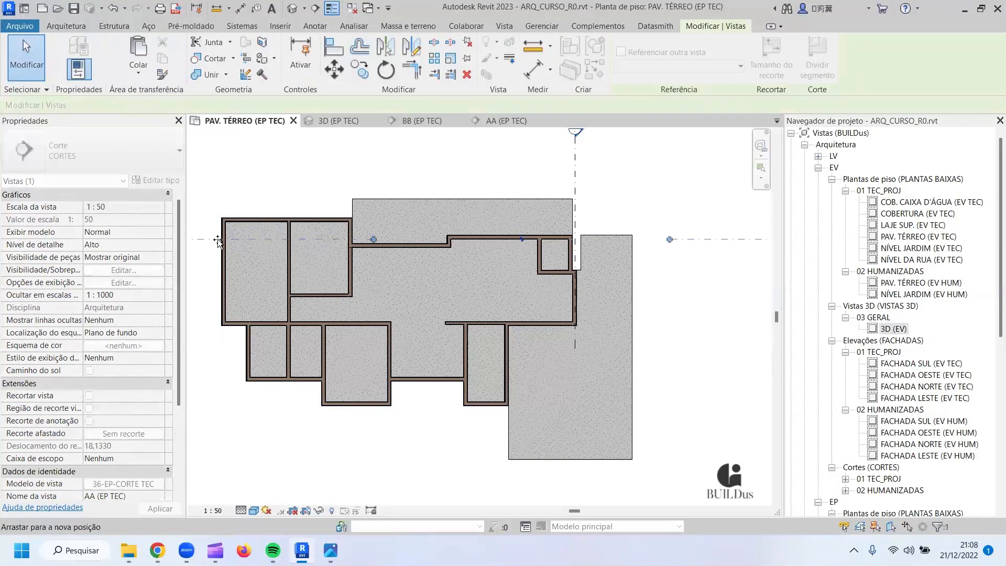
left_click_drag(217, 241, 218, 239)
scroll(466, 252, "up", 2)
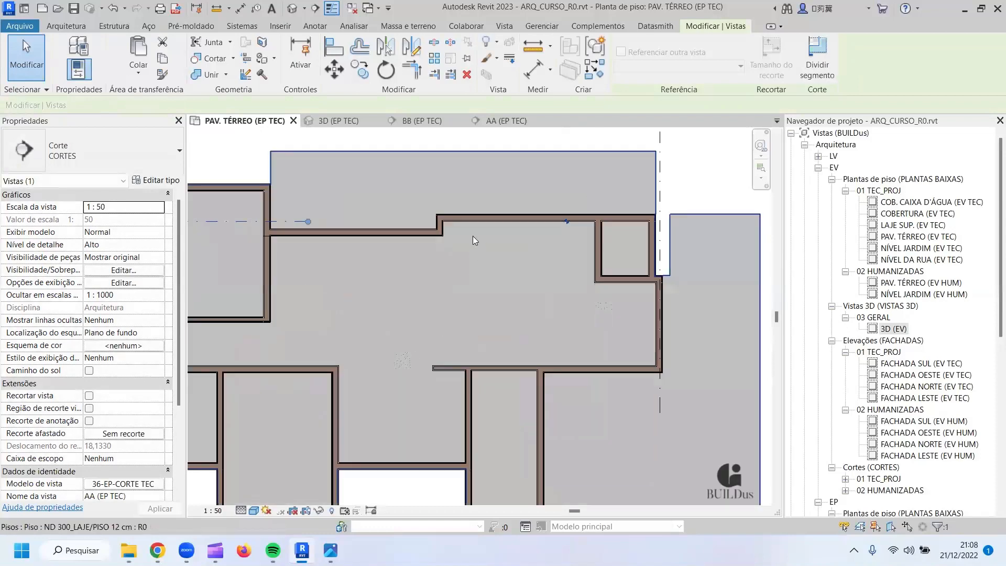
left_click(476, 120)
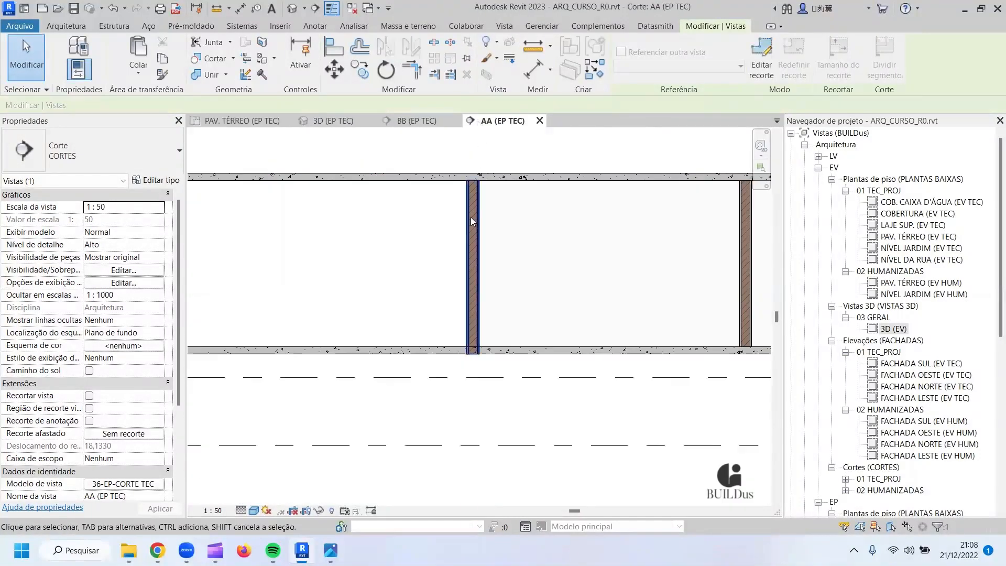
left_click(203, 76)
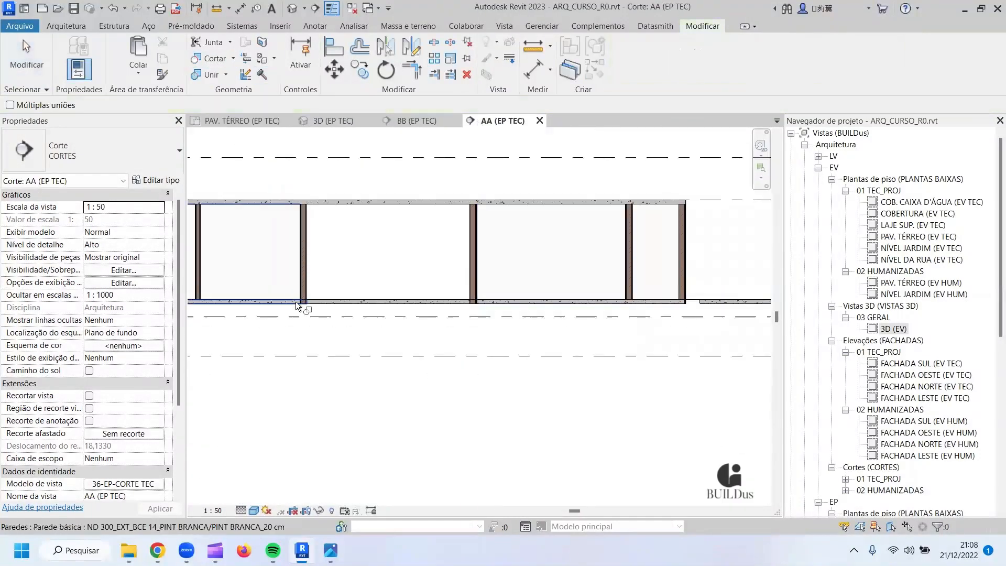
scroll(301, 315, "up", 5)
left_click(314, 314)
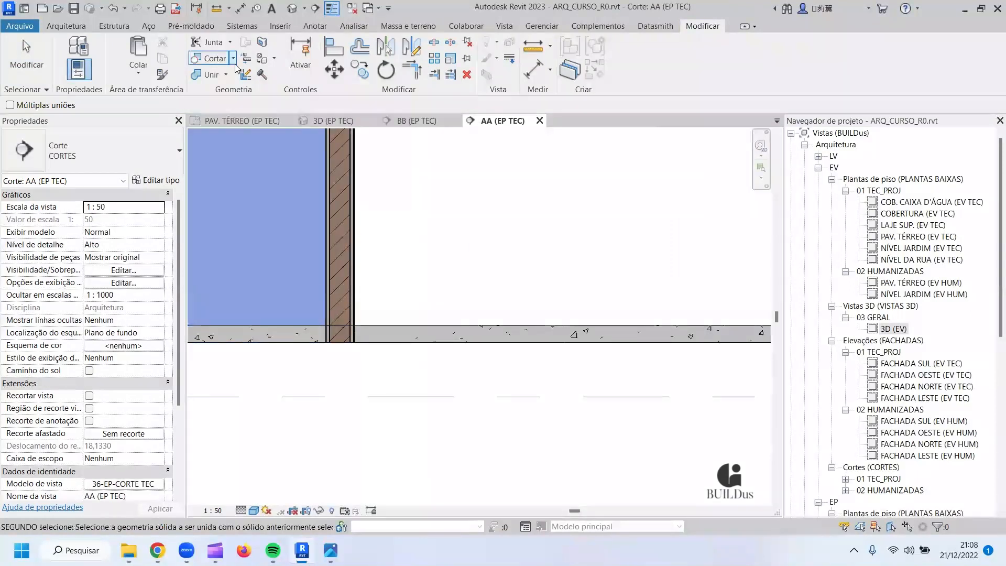
key("Escape")
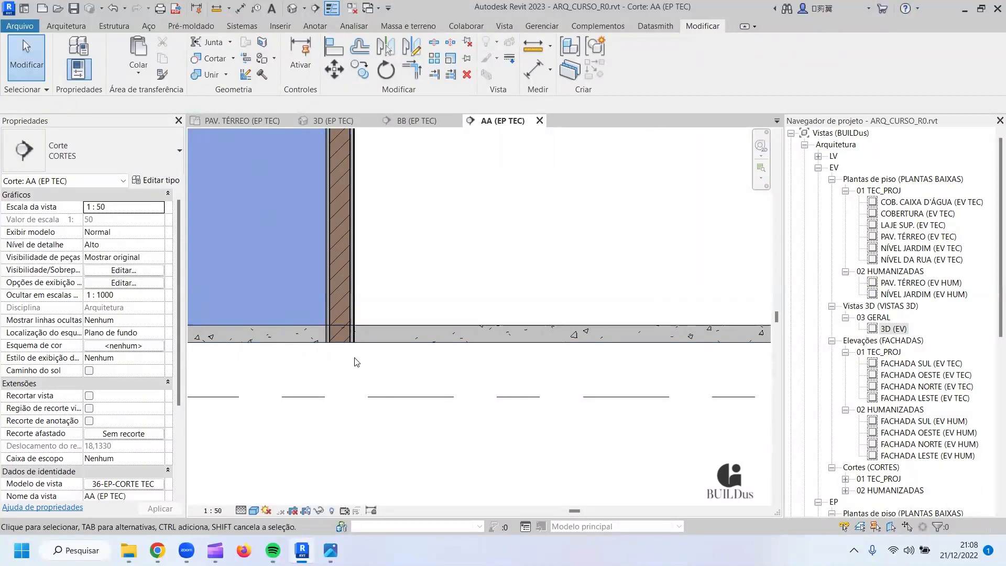
scroll(312, 294, "down", 4)
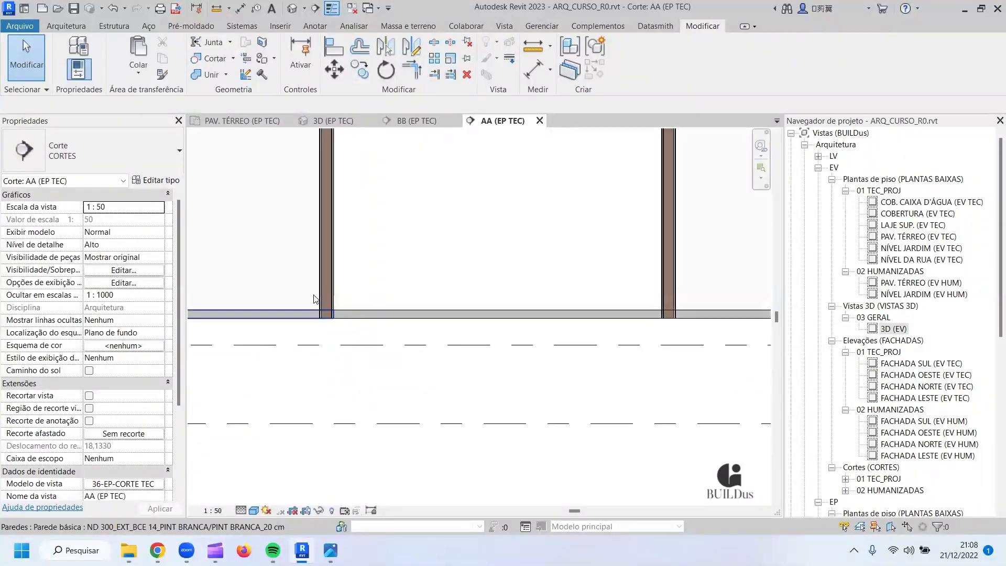
Join the floor slab with the northwest room's east exterior wall and the jog in the central room's north wall in section AA.
scroll(313, 296, "up", 3)
left_click(207, 74)
left_click(292, 330)
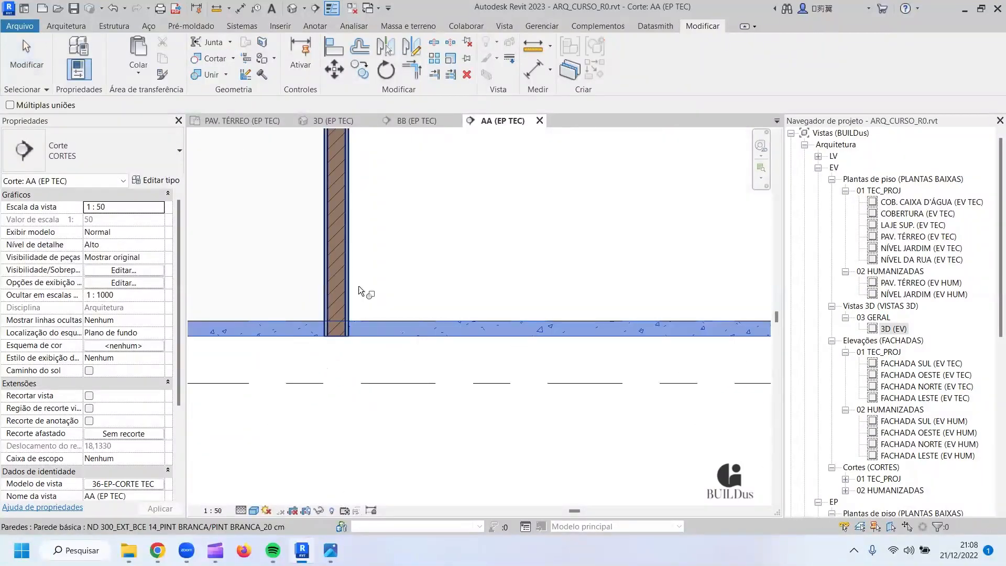
left_click(343, 287)
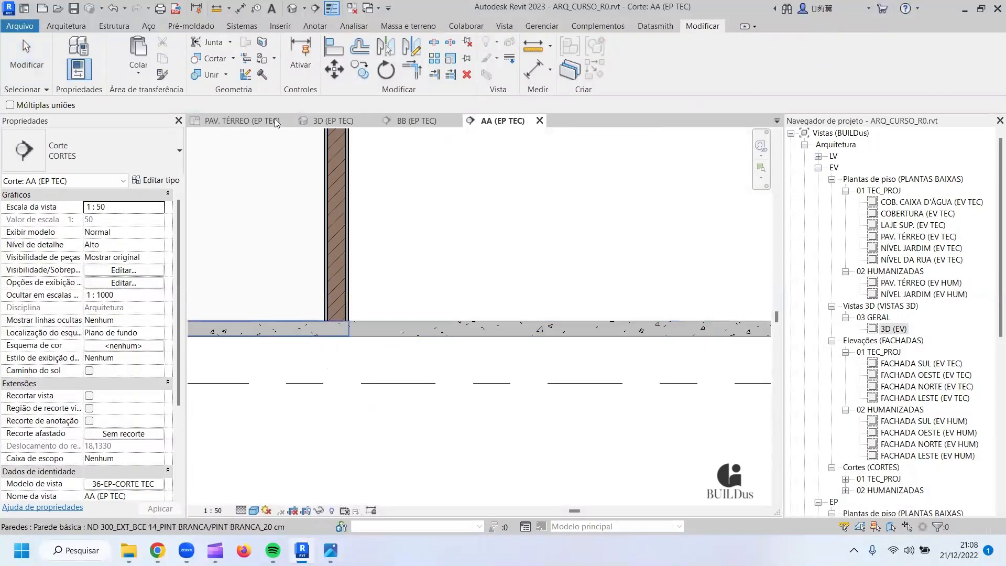
left_click(212, 75)
scroll(611, 368, "down", 3)
scroll(247, 369, "up", 3)
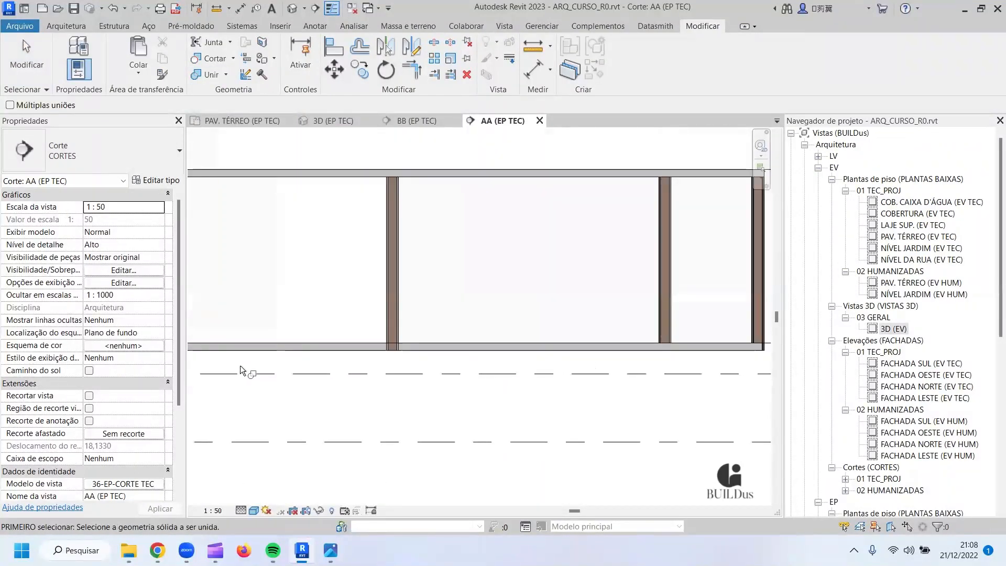
scroll(385, 350, "up", 2)
left_click(373, 346)
left_click(415, 266)
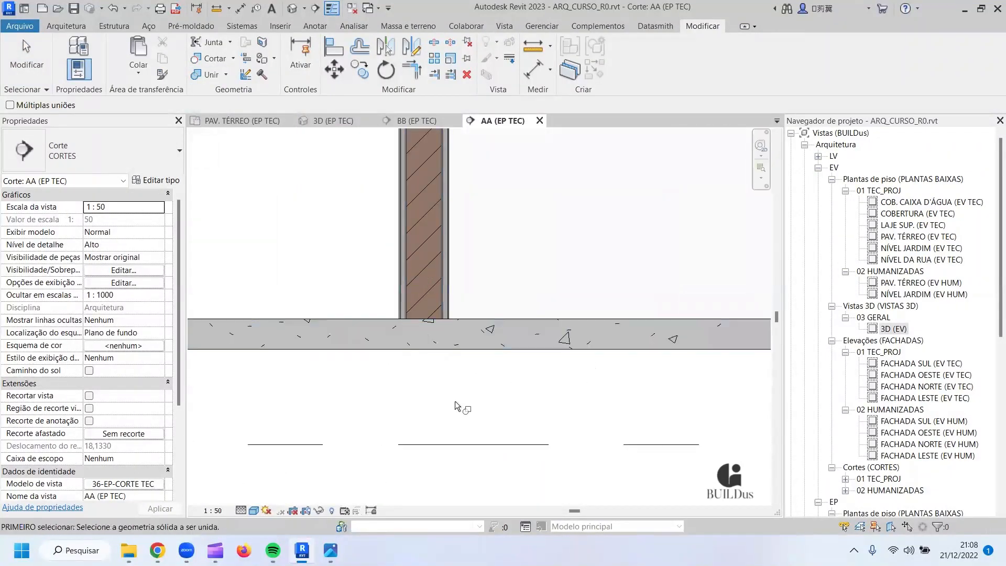
Inspect the remaining slab and wall junctions in section AA and around the house exterior in the 3D view.
scroll(455, 406, "down", 5)
middle_click_drag(512, 359, 440, 374)
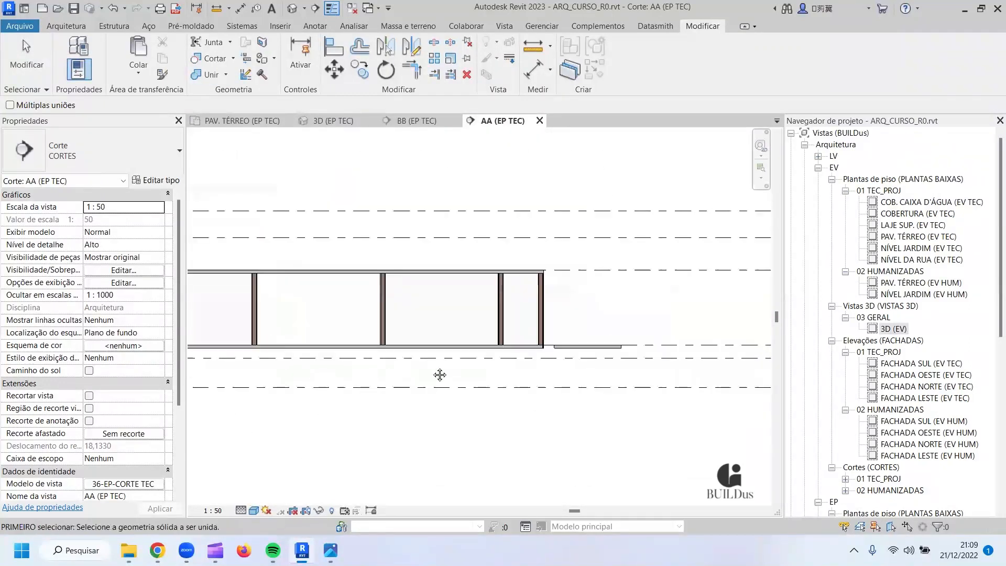
scroll(390, 361, "up", 2)
scroll(390, 360, "down", 2)
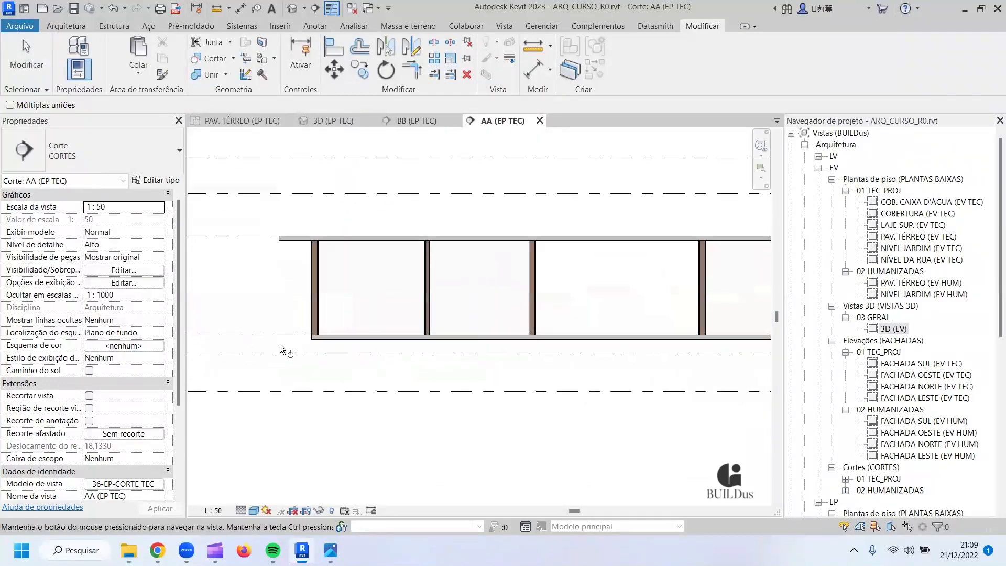
left_click(325, 122)
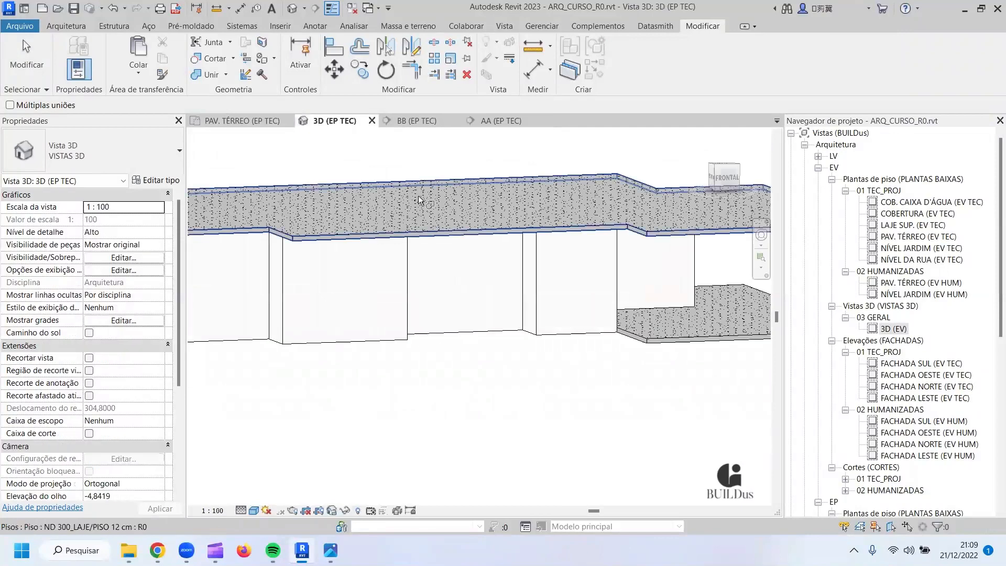
middle_click_drag(479, 309, 772, 328, "shift")
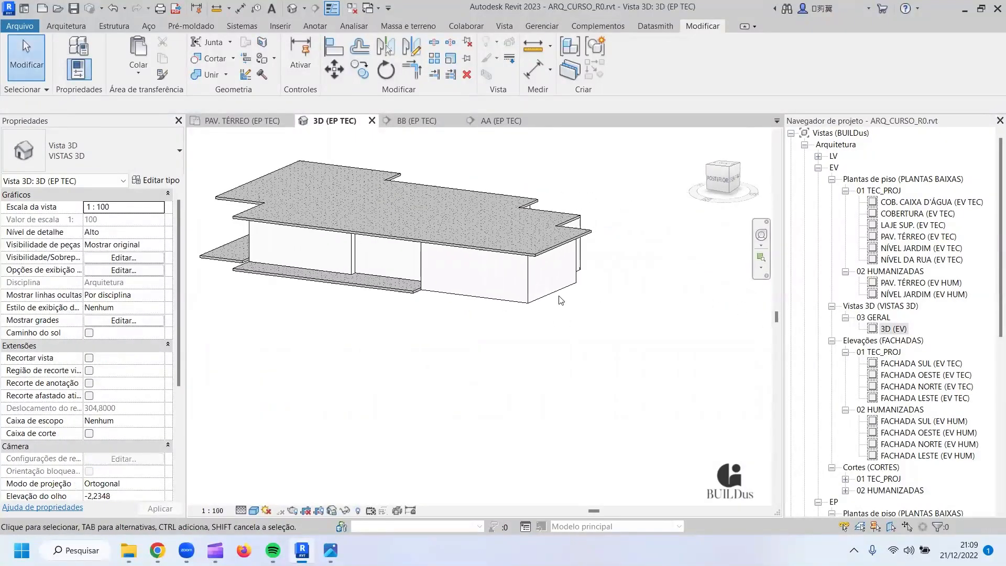
middle_click_drag(469, 342, 373, 291, "shift")
middle_click_drag(239, 314, 515, 286, "shift")
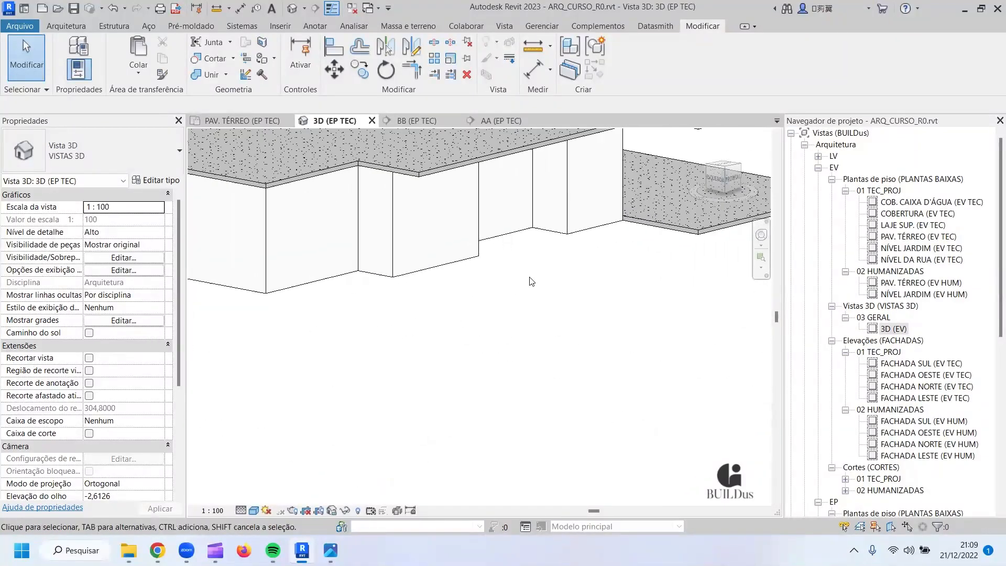
Load all five door and window families from the "Aula 3 - Janelas e Portas" folder into the project from the PAV. TÉRREO plan.
left_click(253, 123)
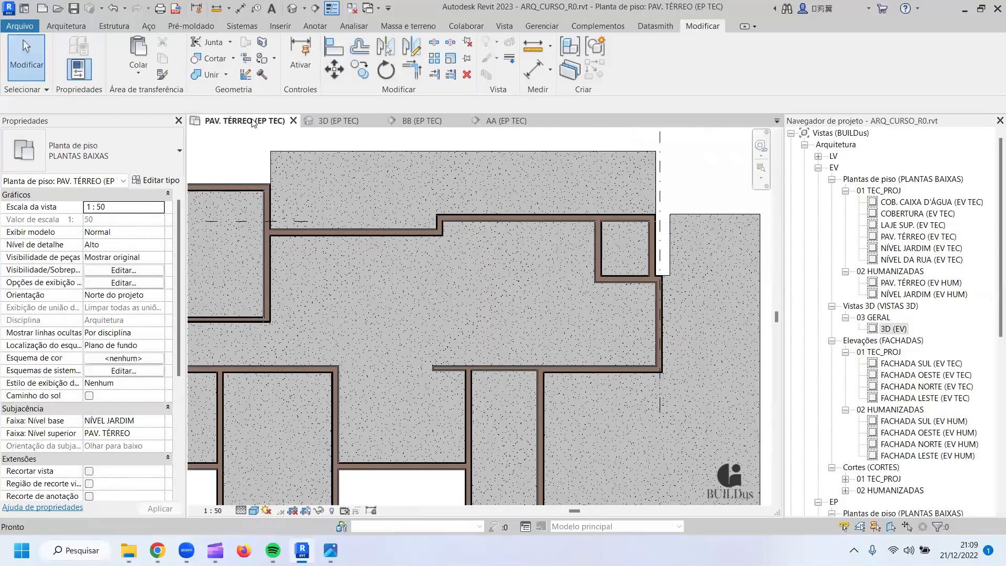
scroll(477, 242, "down", 3)
middle_click_drag(477, 243, 496, 235)
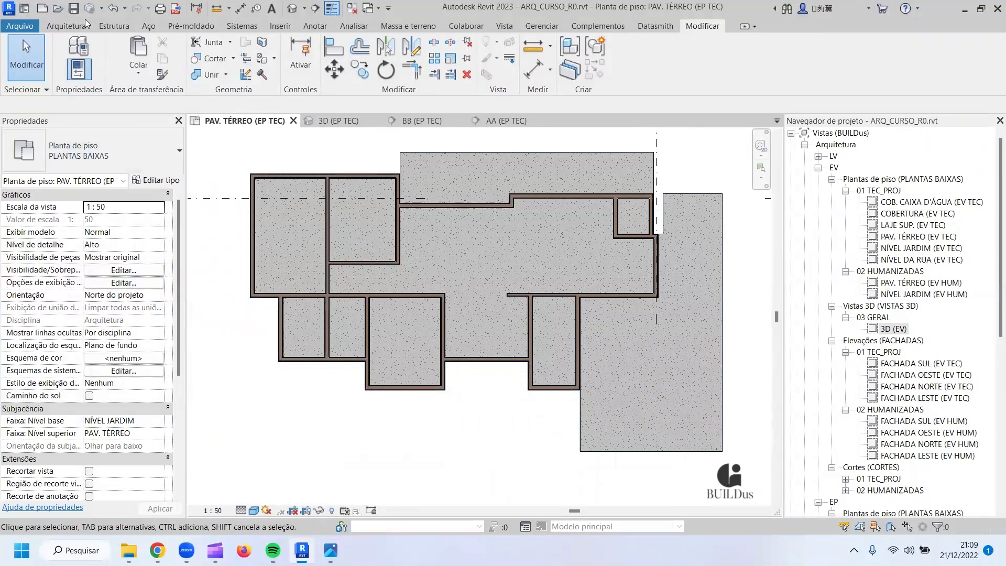
mouse_move(128, 550)
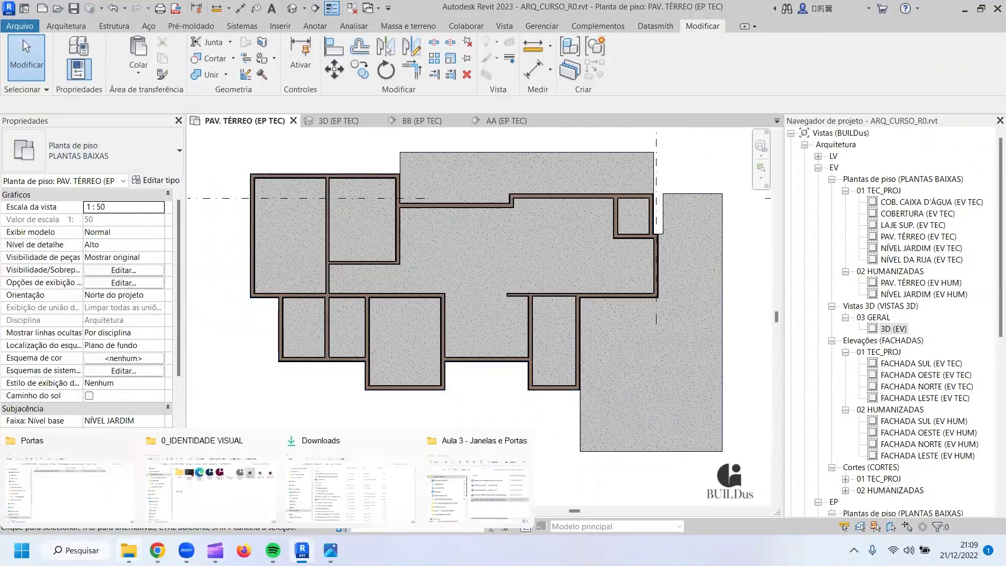
left_click(480, 487)
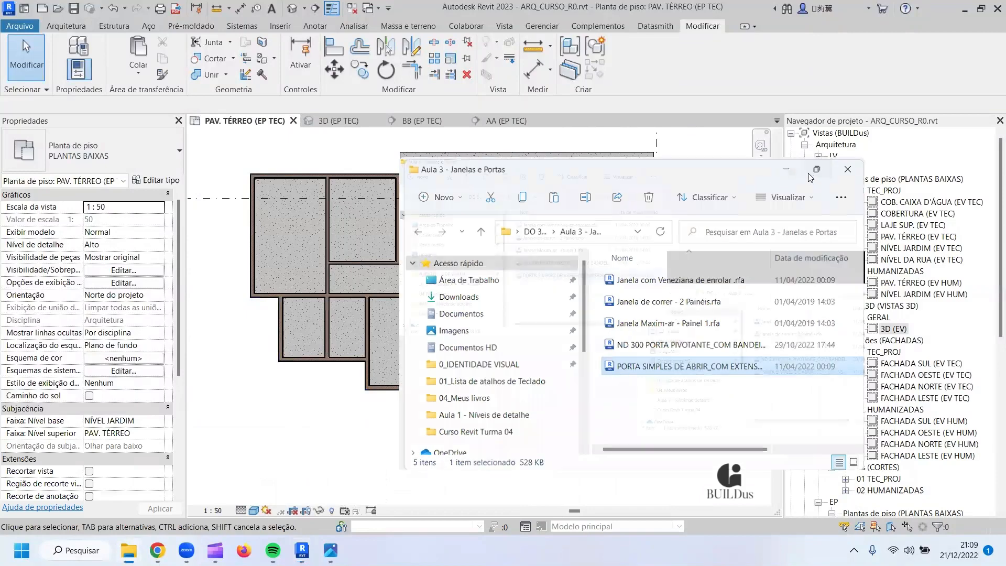
left_click(813, 173)
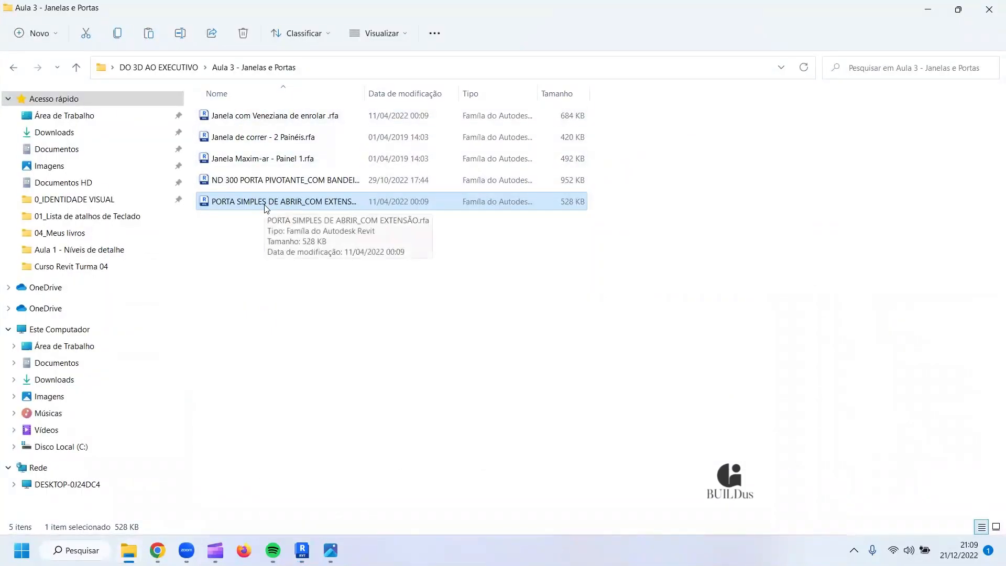
left_click(950, 15)
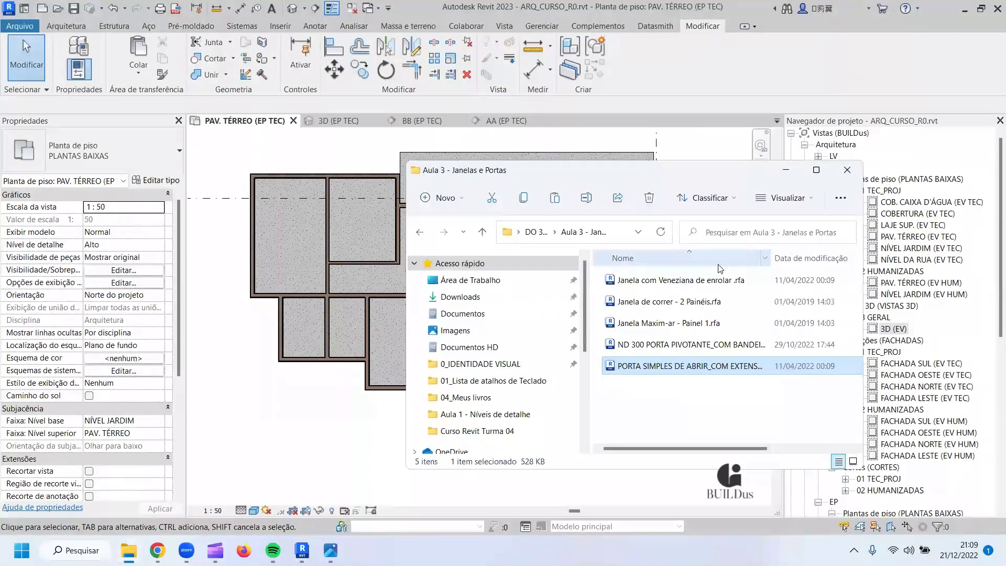
left_click(672, 407)
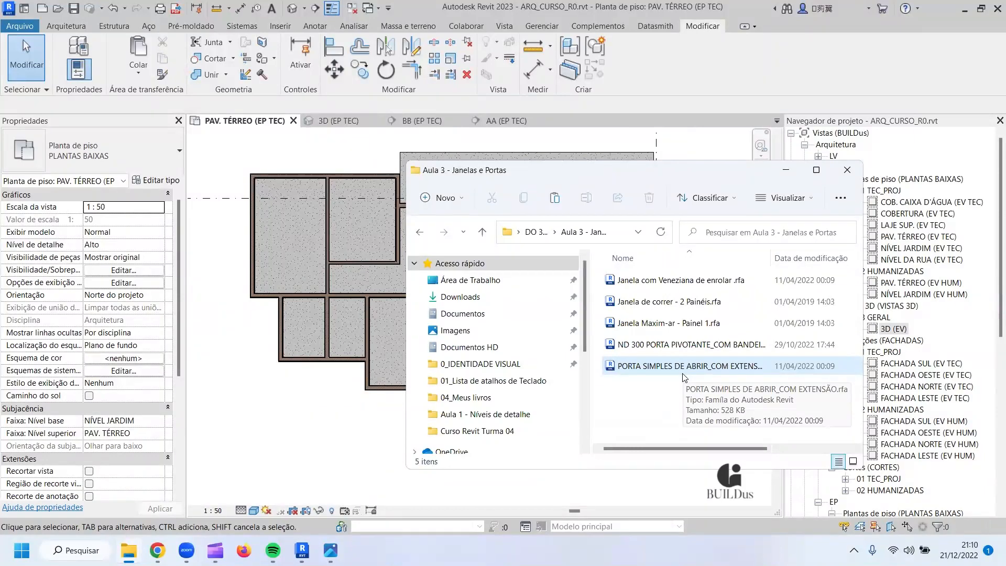
left_click_drag(655, 400, 632, 266)
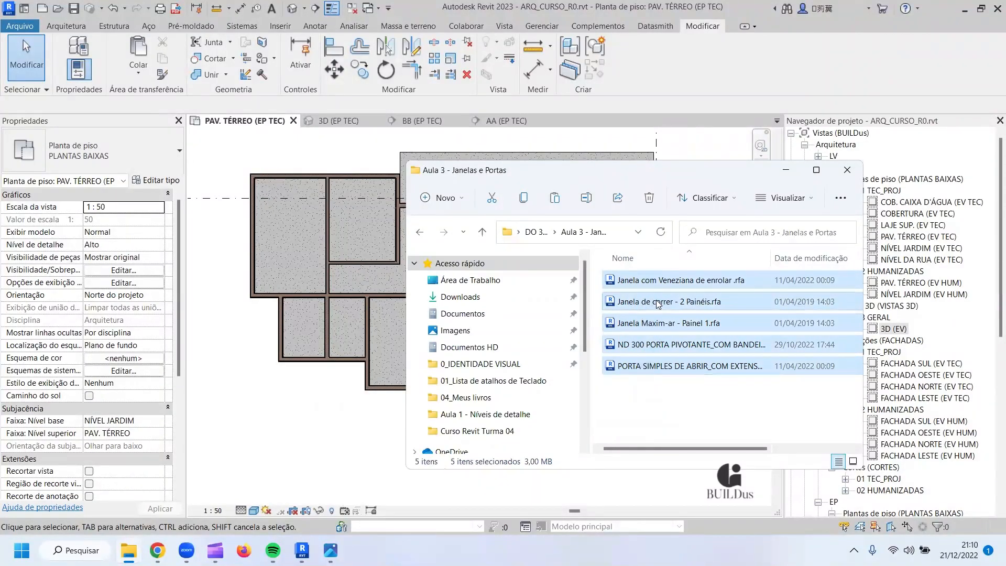
left_click_drag(658, 303, 288, 314)
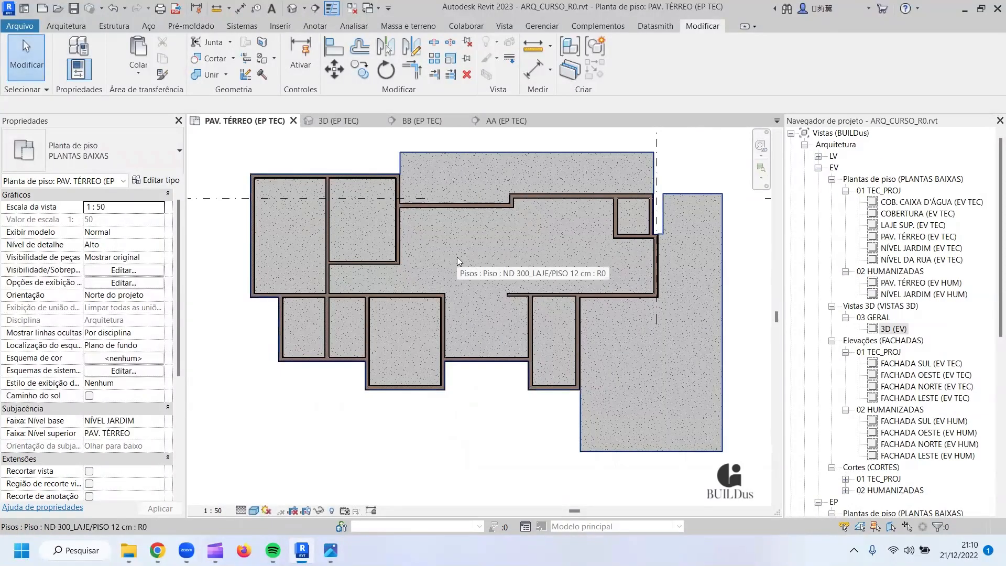
Place a PORTA SIMPLES DE ABRIR_COM EXTENSÃO 0.70 x 2.10 door in the westernmost small southwest room's north wall, opening inward beside the partition.
left_click(62, 25)
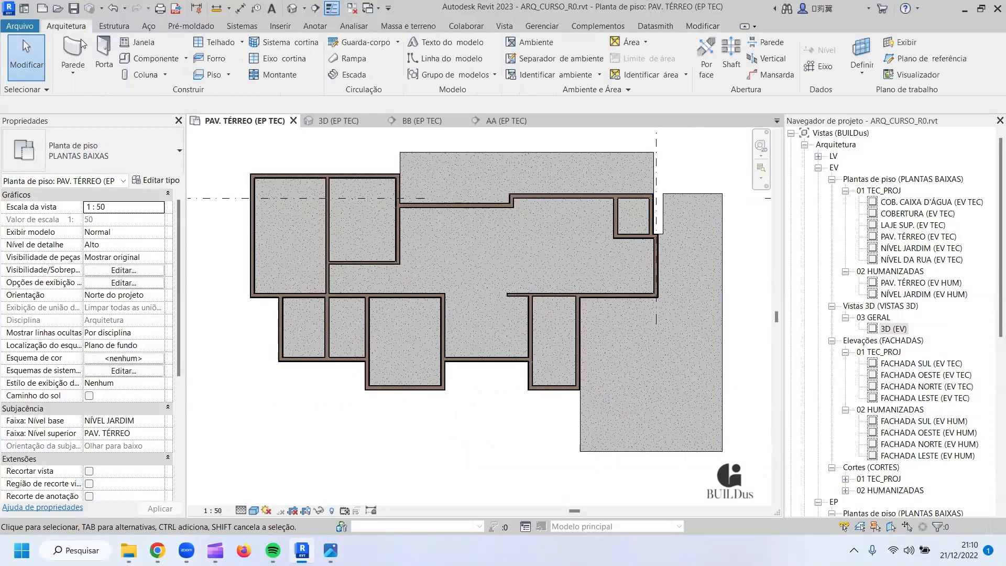
left_click(103, 53)
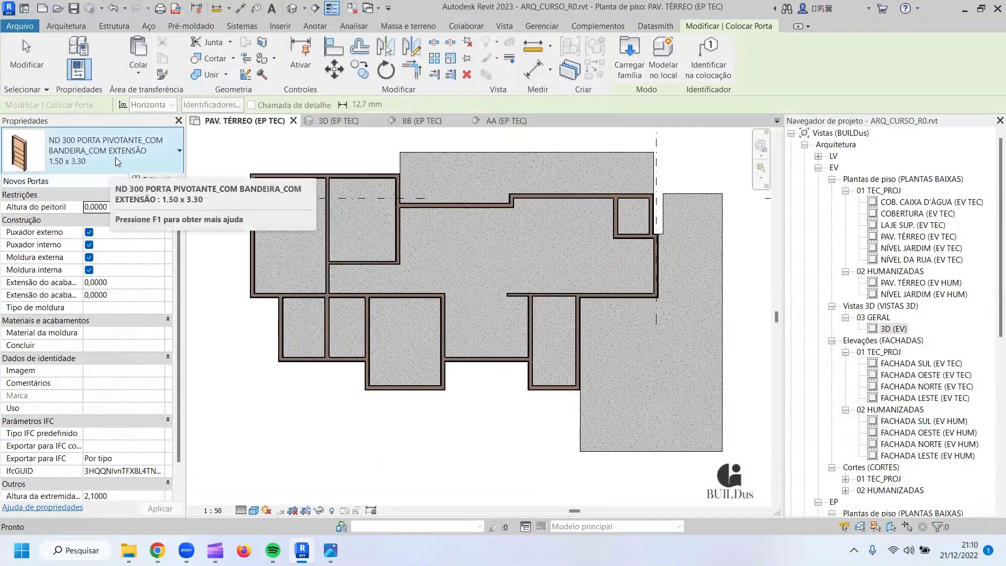
left_click(58, 154)
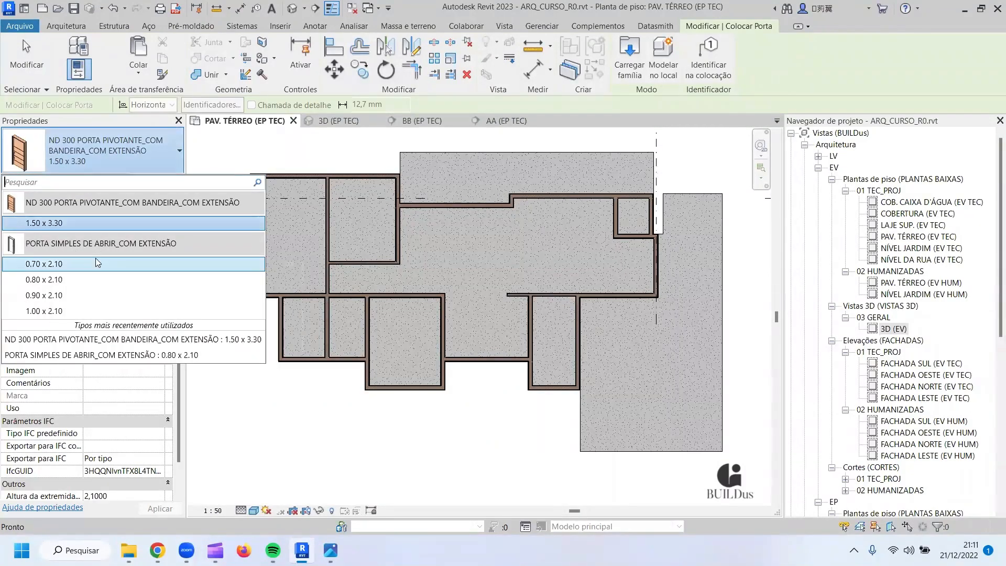
mouse_move(36, 268)
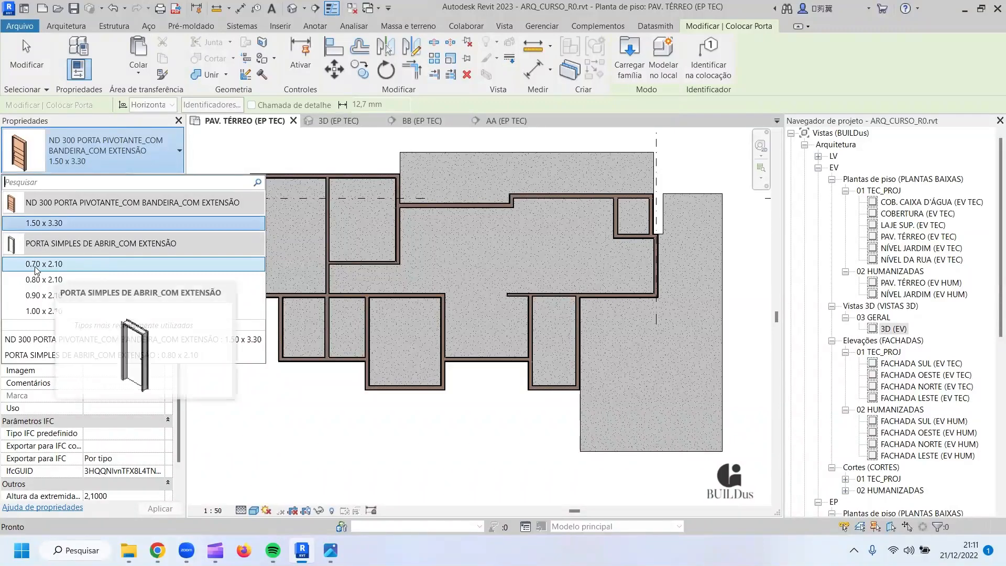
left_click(49, 264)
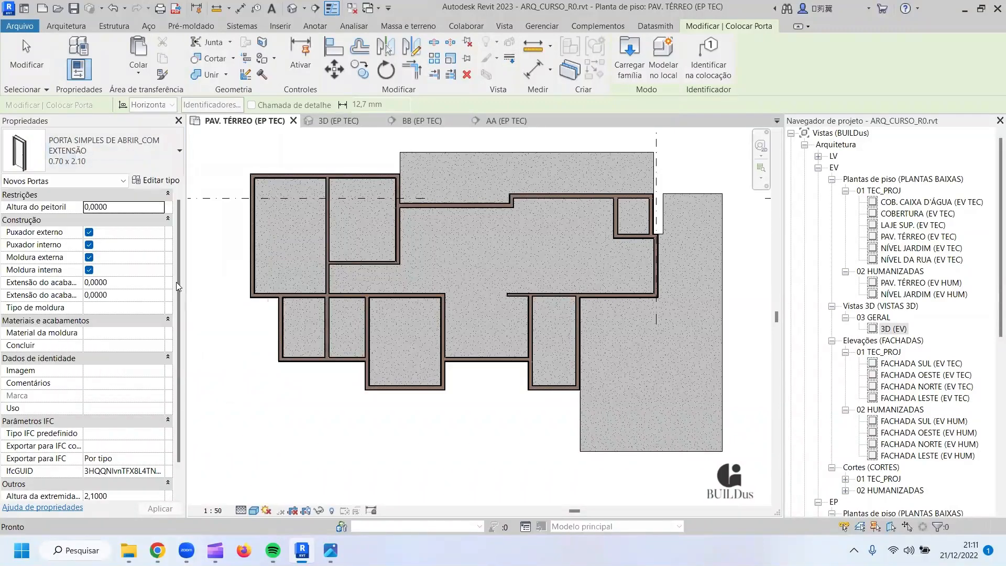
scroll(318, 285, "up", 4)
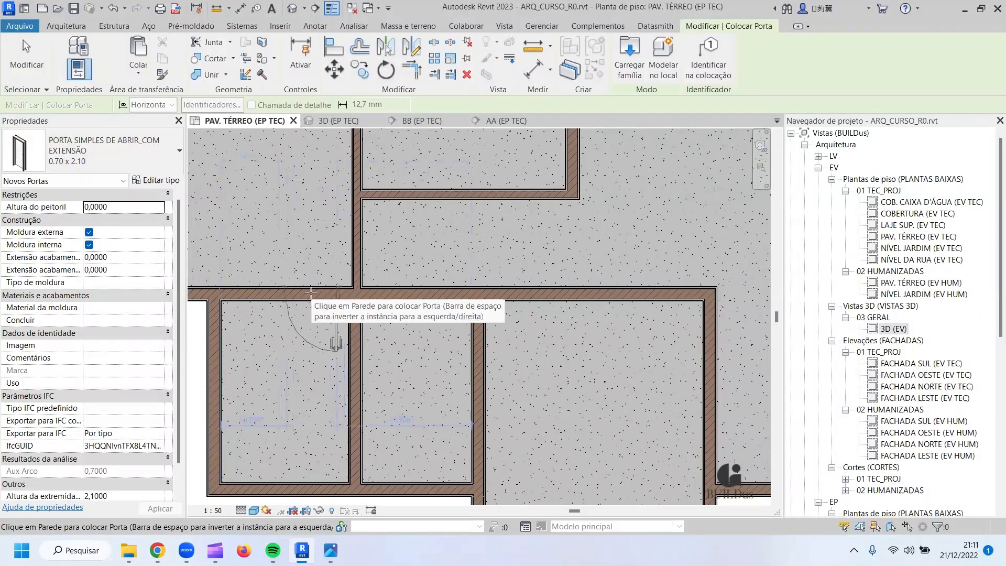
left_click(311, 293)
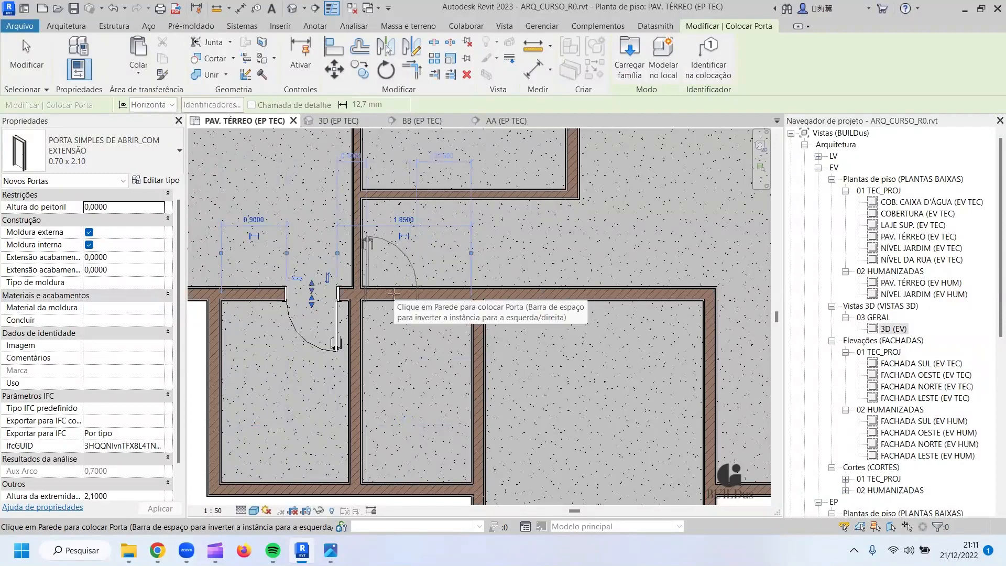
Place a second 0.70 x 2.10 door opening inward in the adjacent small room's north wall and flip its hinge side towards the shared partition.
key("space")
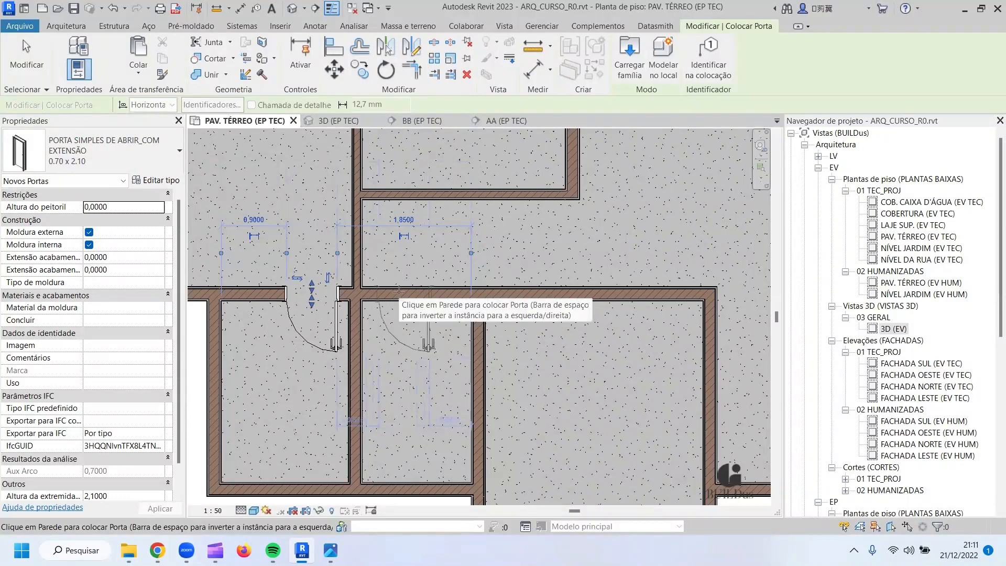
left_click(397, 292)
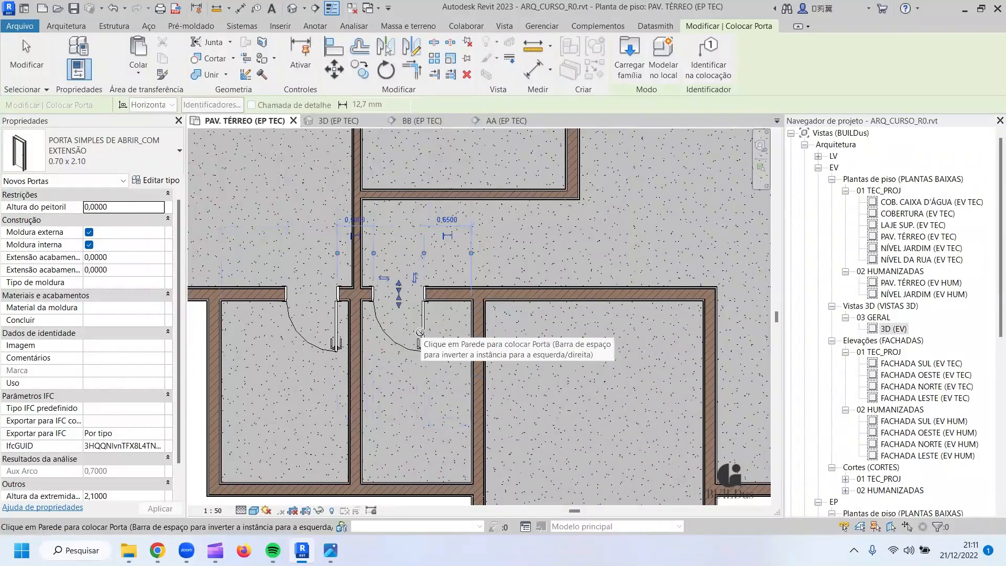
key("Escape")
key("Escape")
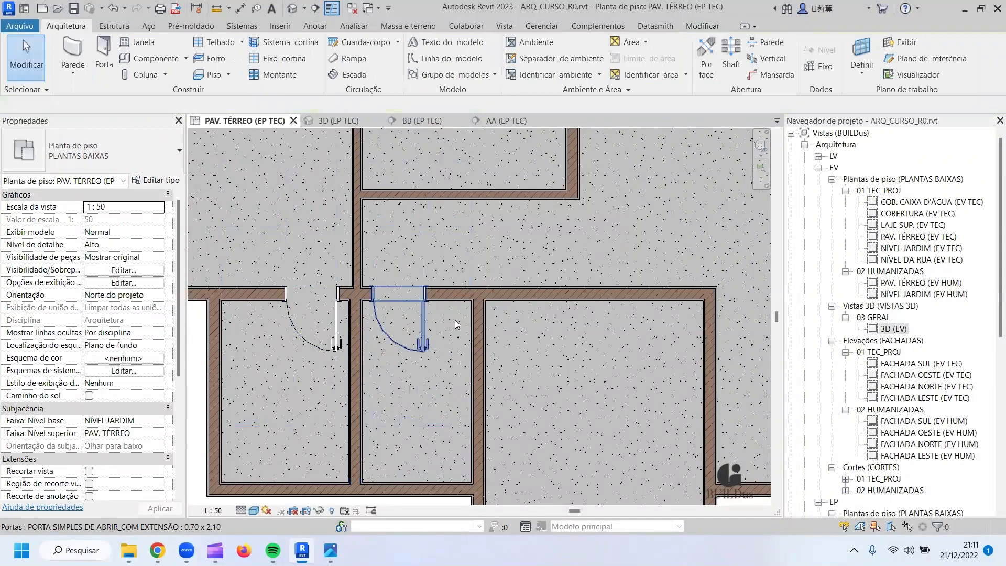
left_click(423, 319)
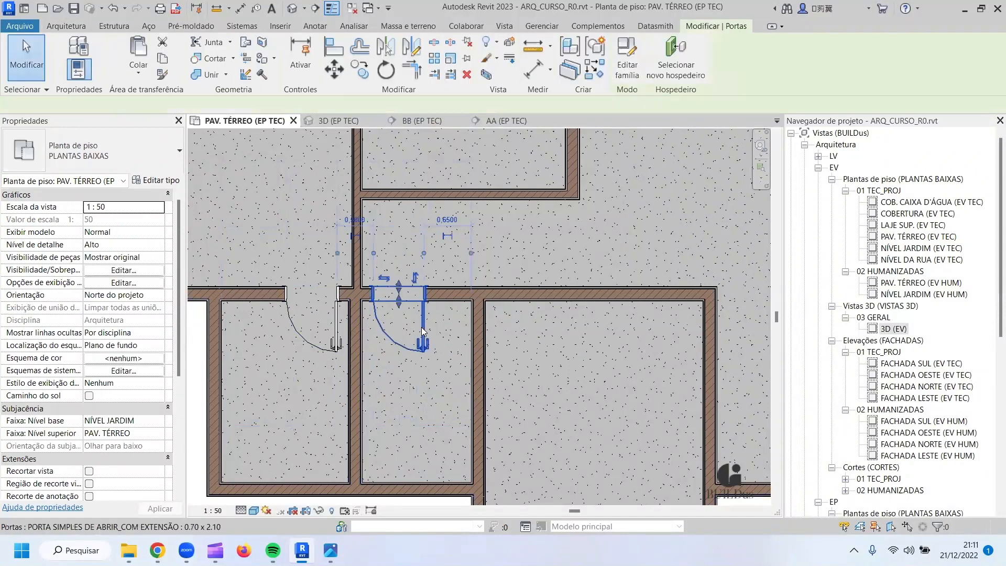
left_click(384, 279)
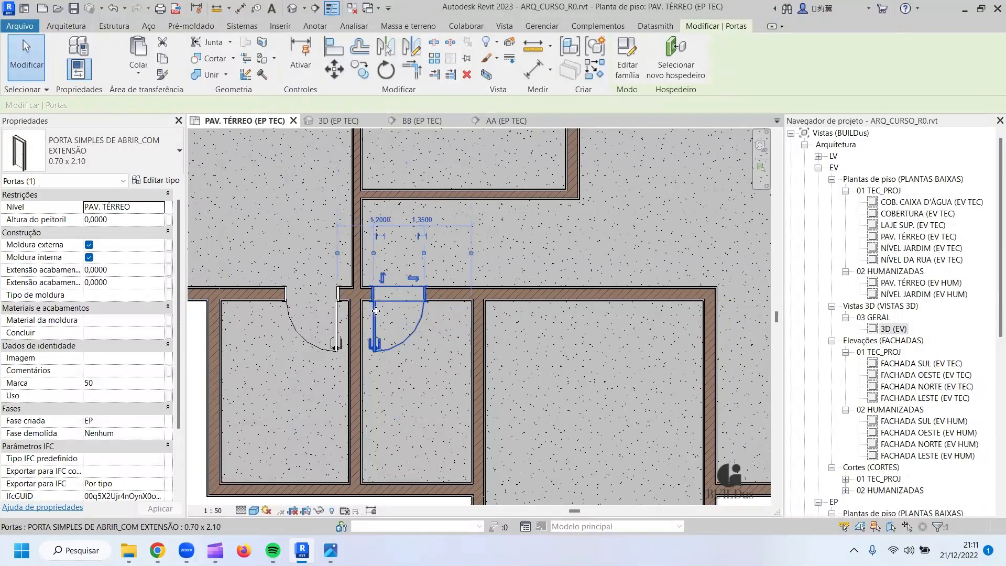
key("Escape")
Measure the second door's offset from the shared partition by moving its temporary dimension's witness line to the wall face.
left_click(415, 331)
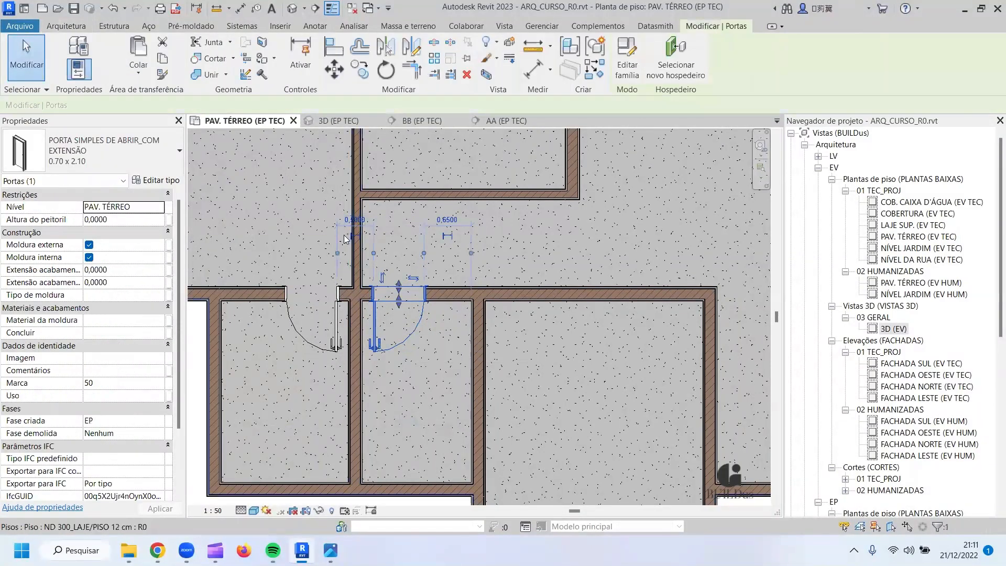
scroll(344, 235, "up", 4)
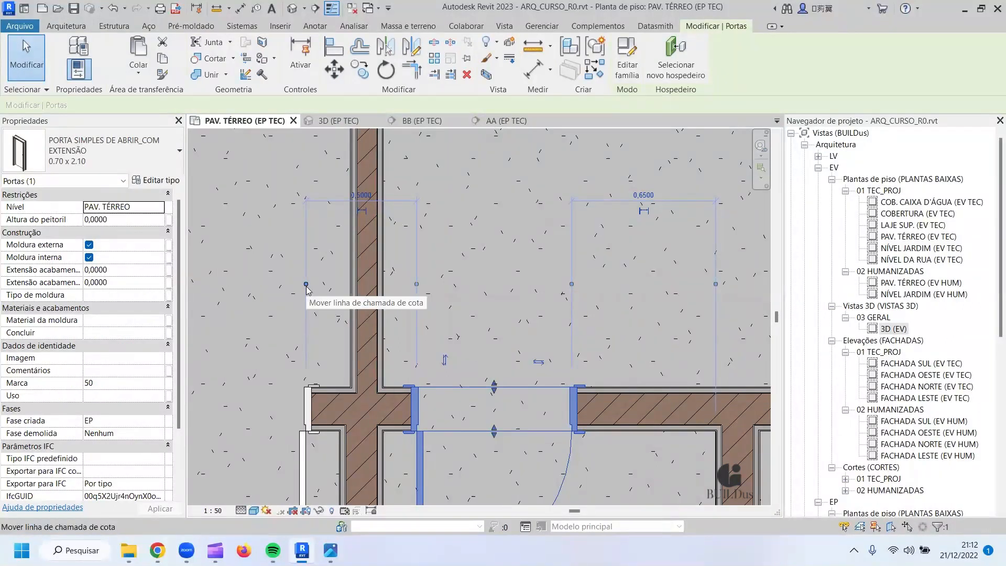
left_click_drag(306, 284, 400, 233)
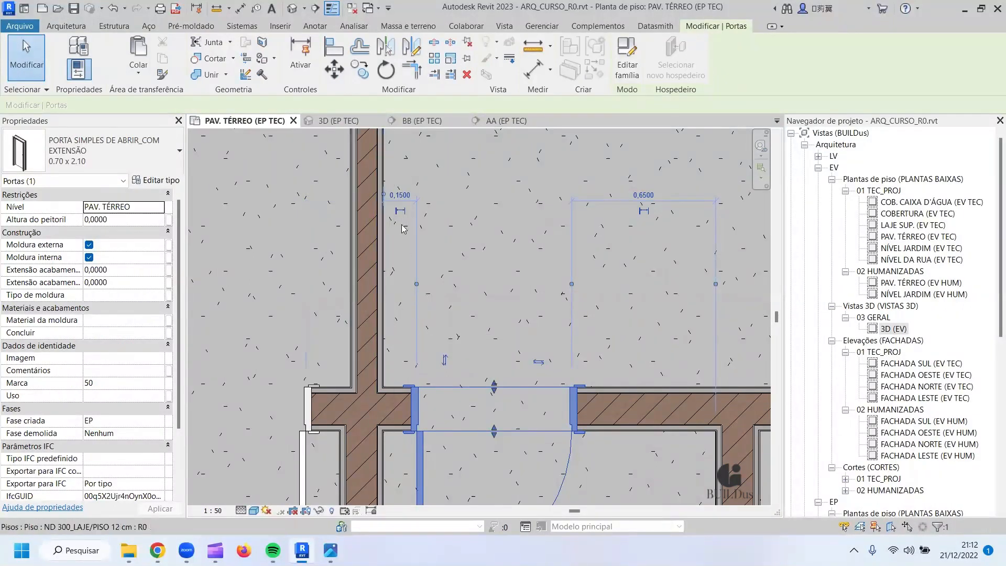
left_click(400, 195)
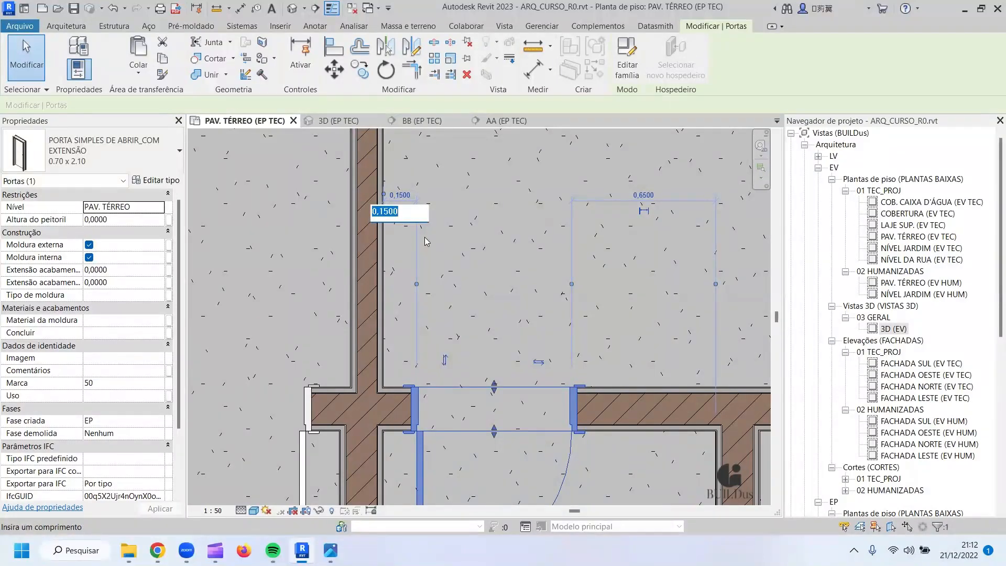
left_click(462, 318)
scroll(462, 318, "down", 2)
middle_click_drag(402, 345, 468, 268)
Check the westernmost door's offset from the shared partition by moving its temporary dimension's witness line to the wall face.
left_click(426, 342)
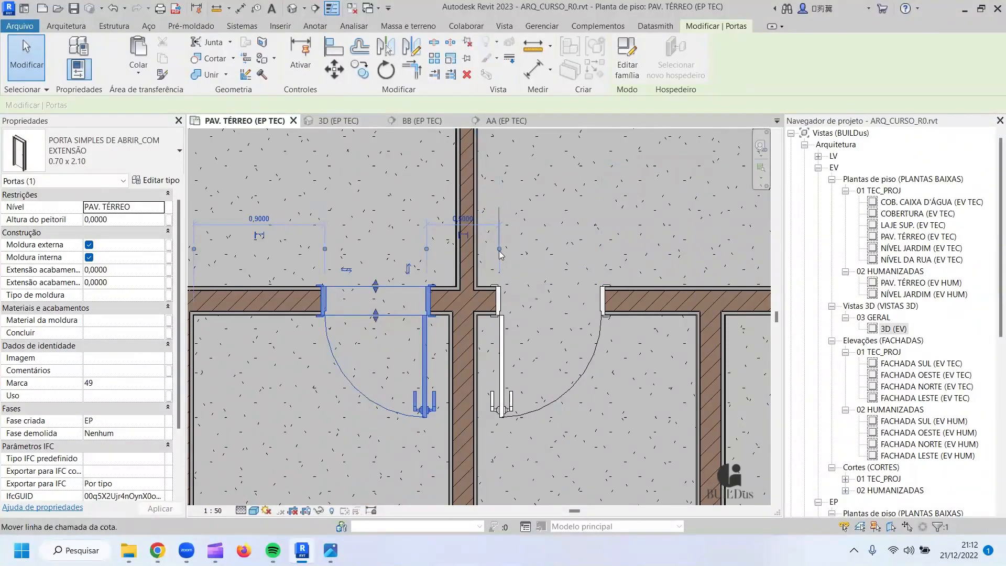
left_click(446, 364)
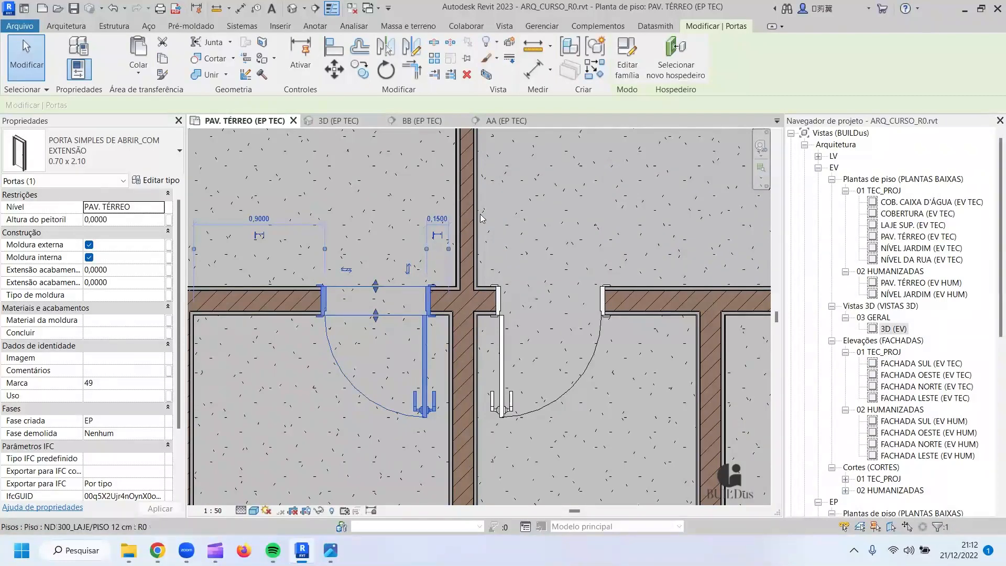
Place a 0.70 x 2.10 door opening inward in the south wall of the small northeast room.
scroll(490, 249, "down", 3)
middle_click_drag(472, 325, 342, 309)
scroll(327, 303, "down", 4)
middle_click_drag(428, 332, 238, 320)
scroll(510, 249, "down", 2)
middle_click_drag(511, 249, 406, 298)
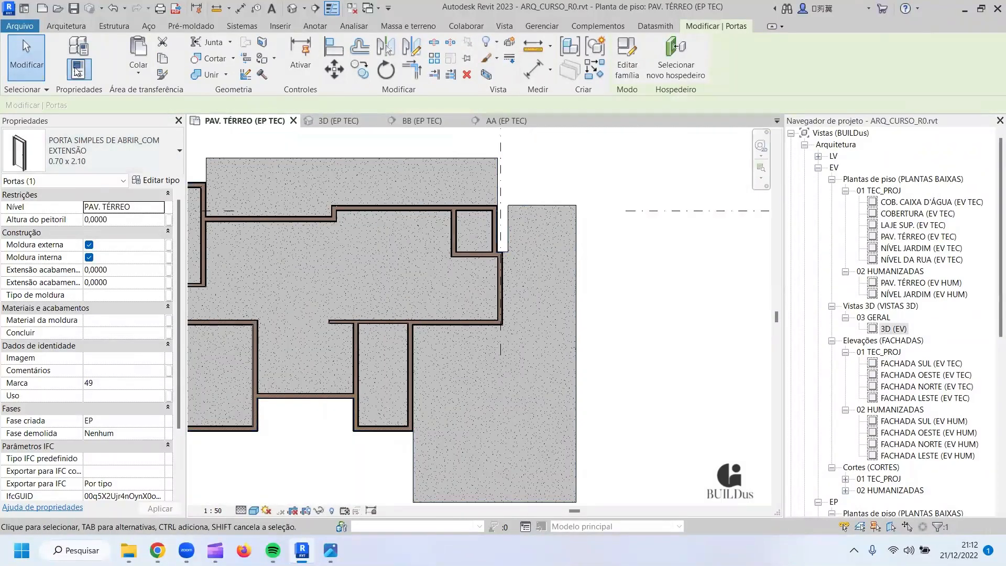
key("Escape")
left_click(104, 56)
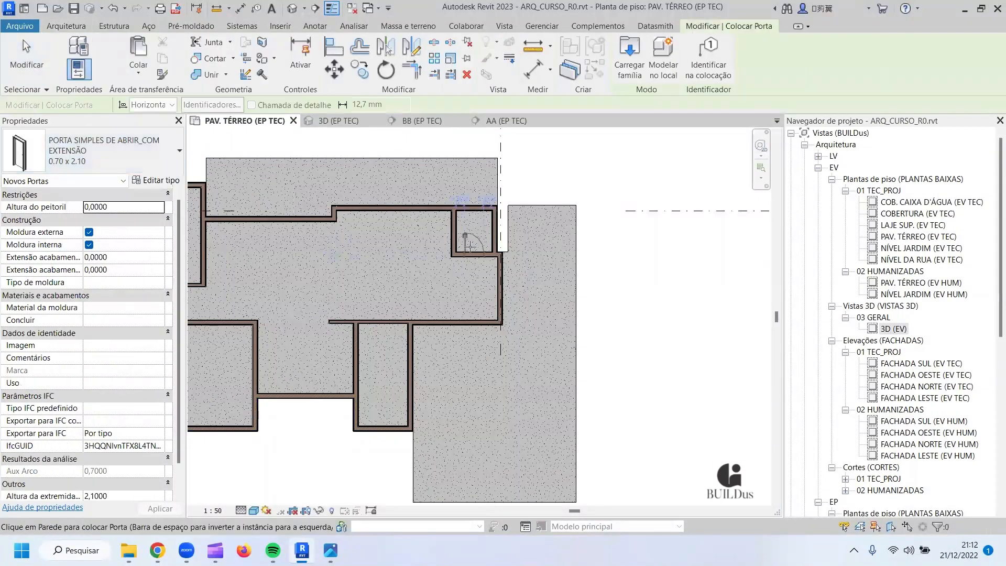
scroll(473, 249, "up", 5)
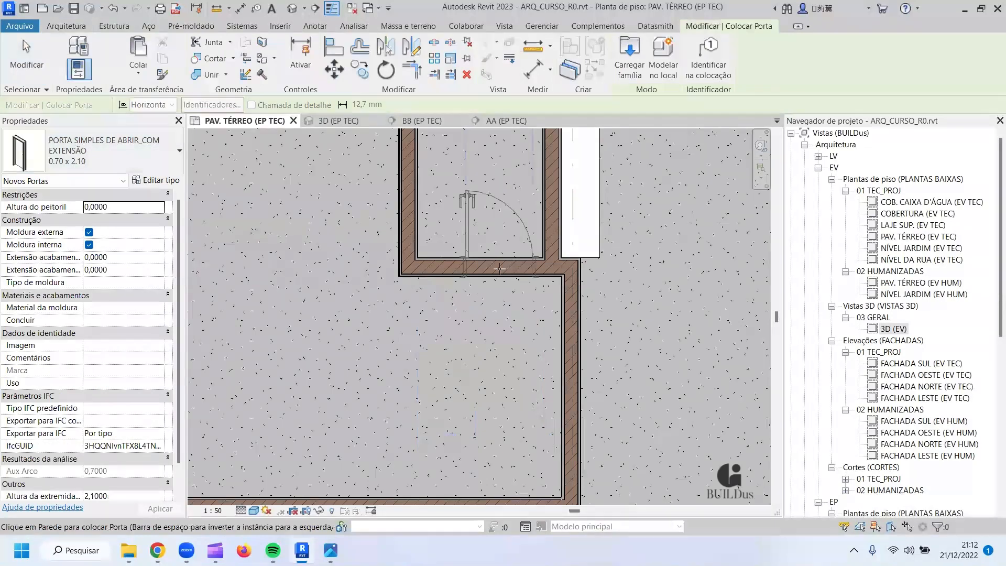
left_click(463, 277)
Set the northeast room door's offset from the room's west wall to 0,15.
left_click(425, 332)
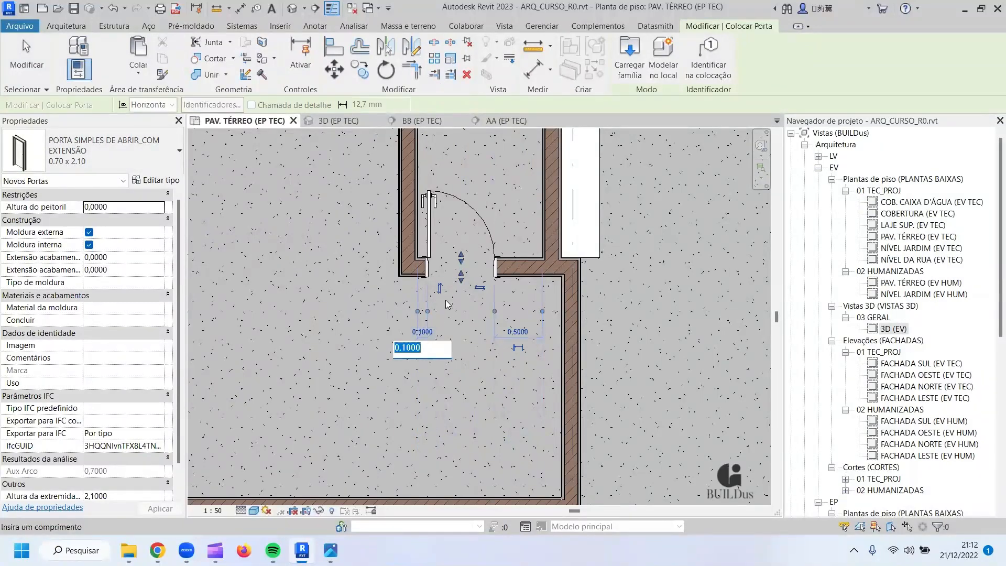
type("0,15")
key("Return")
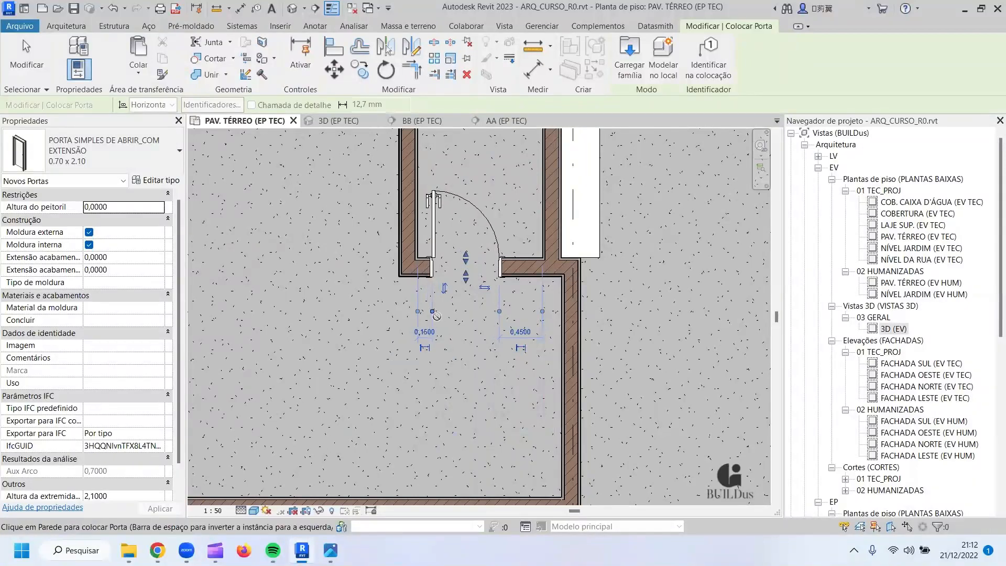
Switch the door type for placement to PORTA SIMPLES DE ABRIR_COM EXTENSÃO 0.80 x 2.10.
scroll(462, 303, "down", 5)
middle_click_drag(463, 304, 629, 276)
middle_click_drag(394, 337, 411, 311)
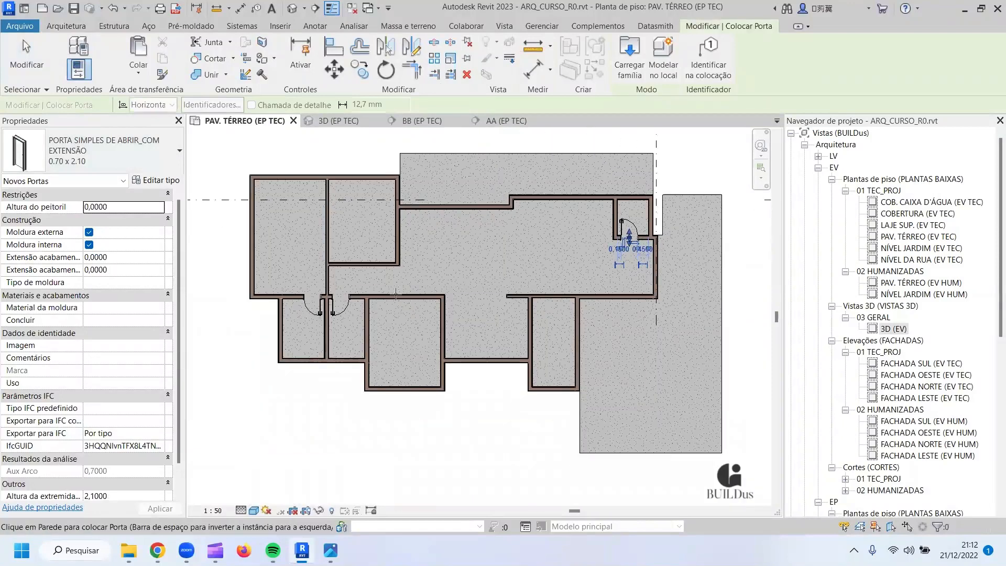
left_click(113, 171)
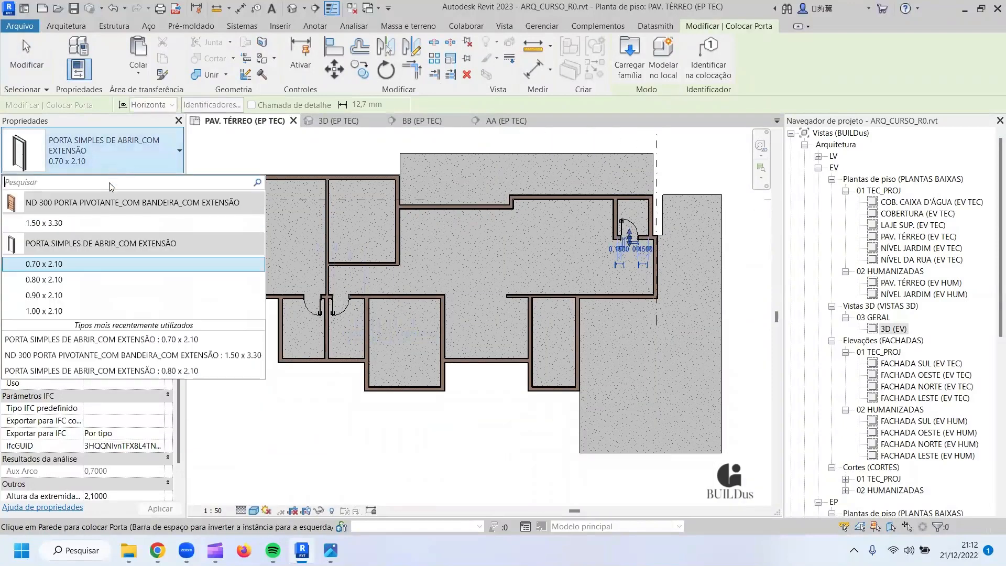
left_click(105, 276)
left_click(92, 164)
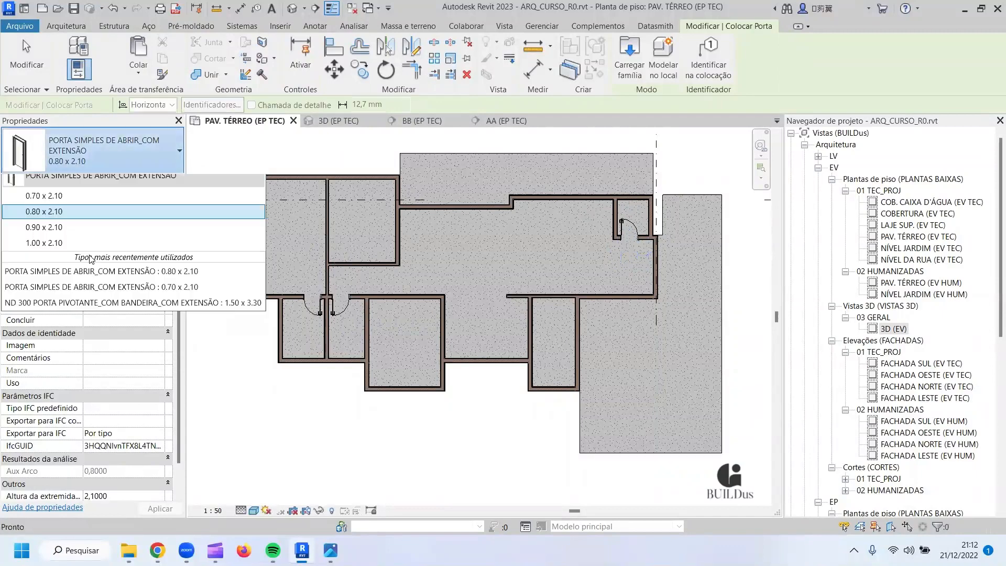
left_click(82, 287)
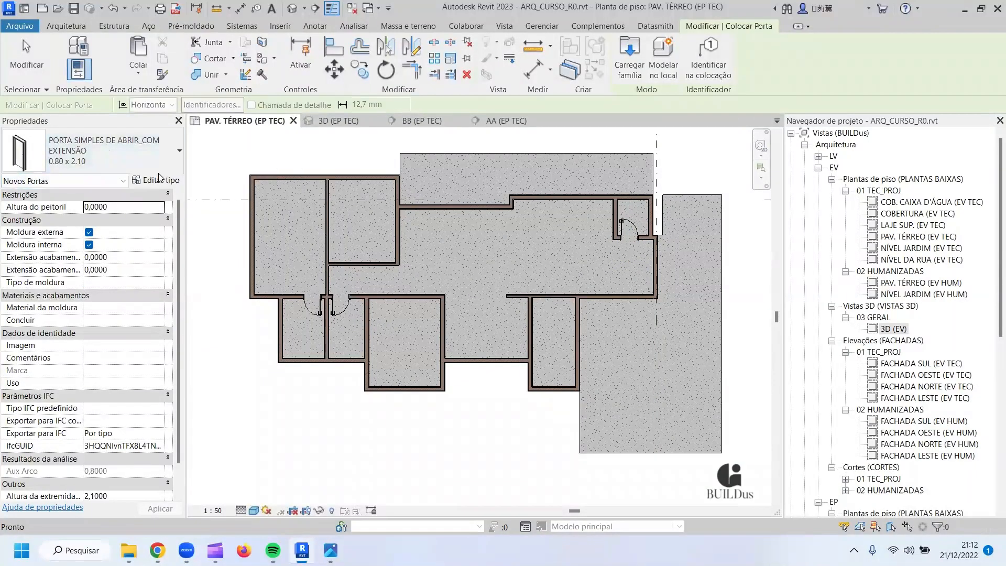
Review the 0.80 x 2.10 door type's properties, including its Largura and Largura moldura dimensions.
left_click(147, 184)
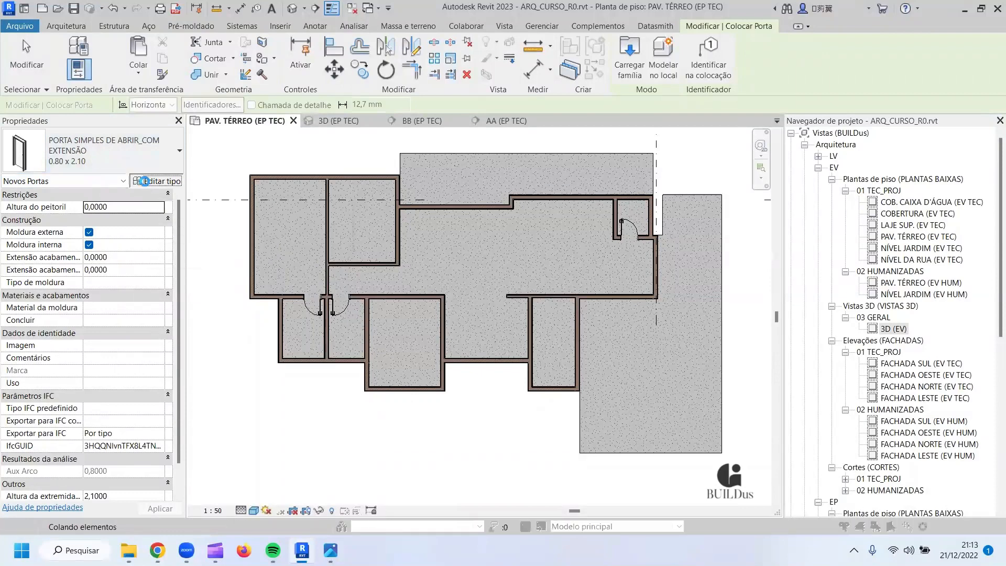
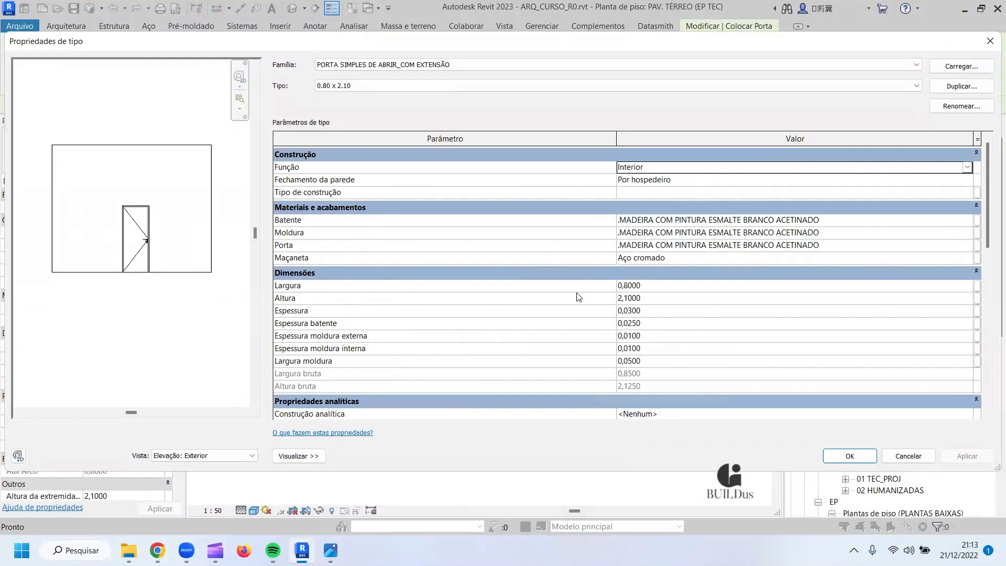
left_click(656, 287)
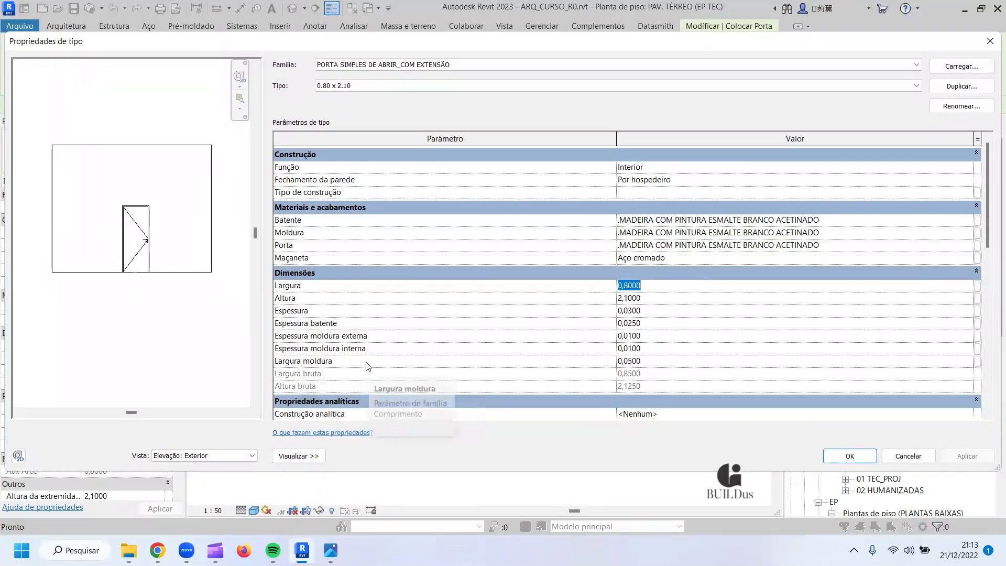
left_click(630, 364)
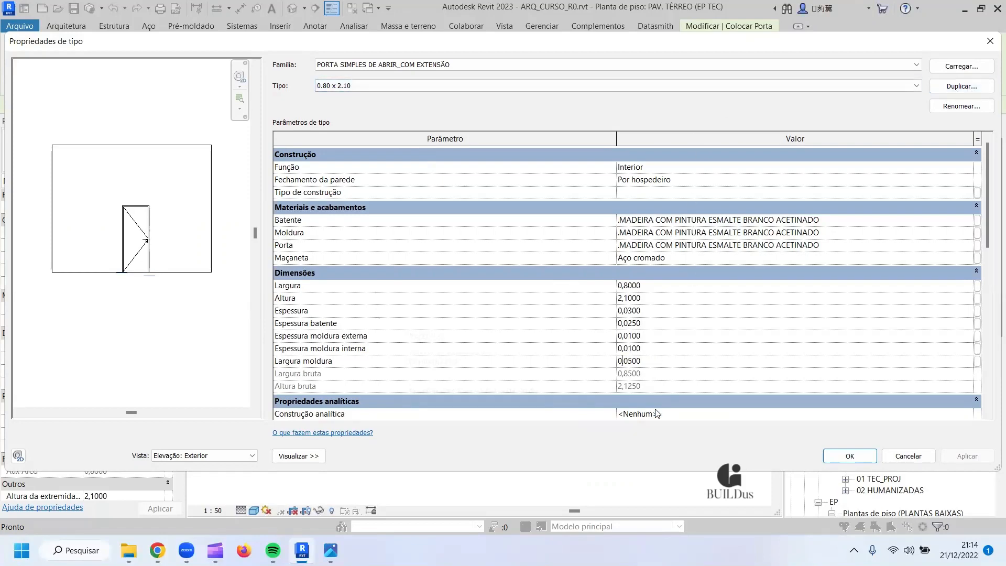
left_click(847, 455)
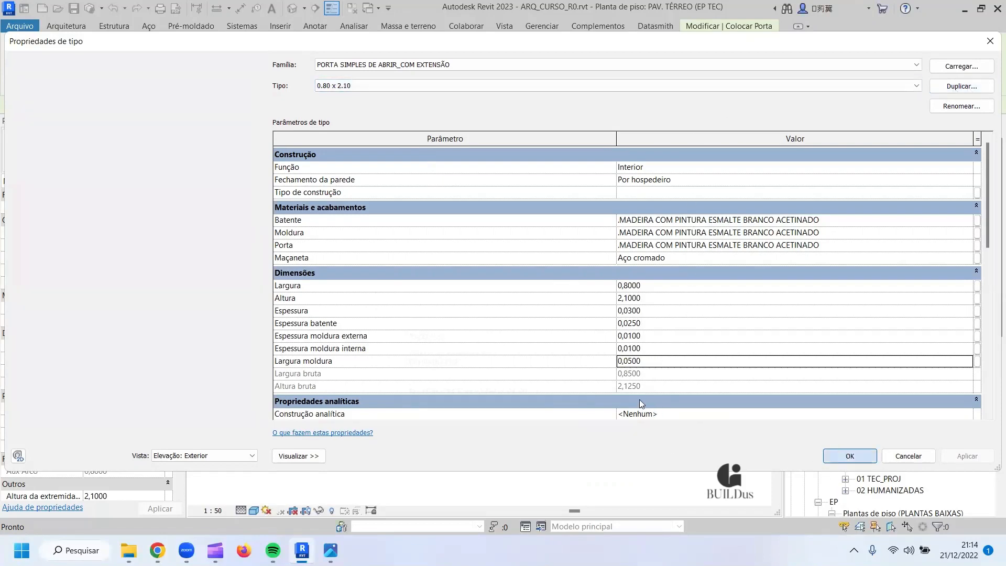
Place a 0.80 x 2.10 door at the corridor's west end, opening into the west room, and flip its hinge to the north side.
scroll(326, 277, "up", 3)
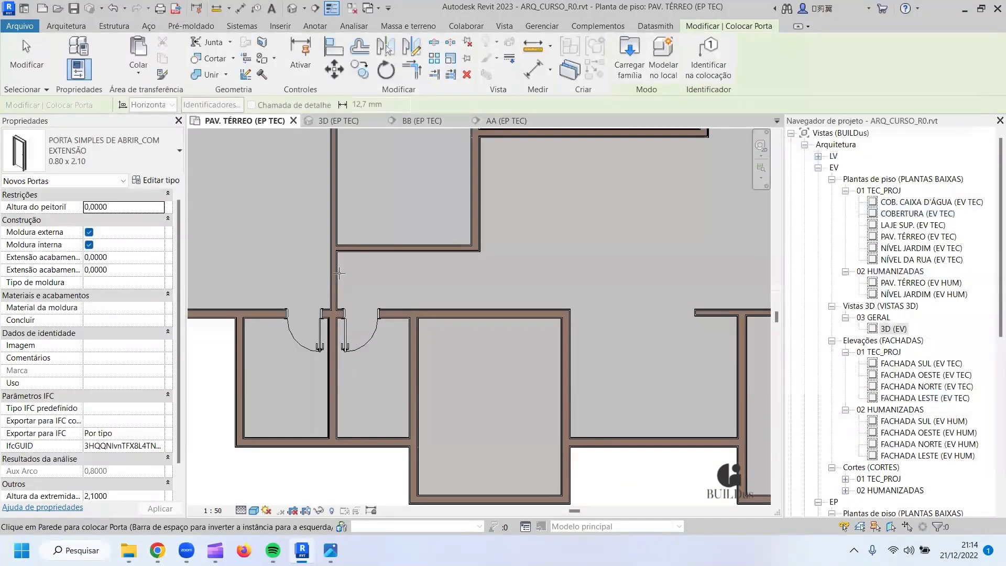
scroll(339, 273, "up", 2)
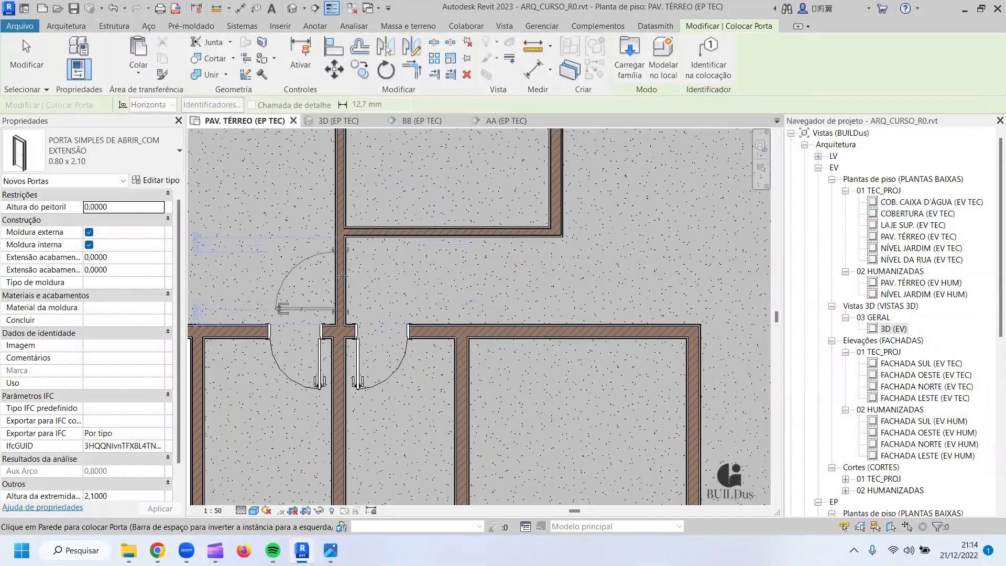
left_click(342, 275)
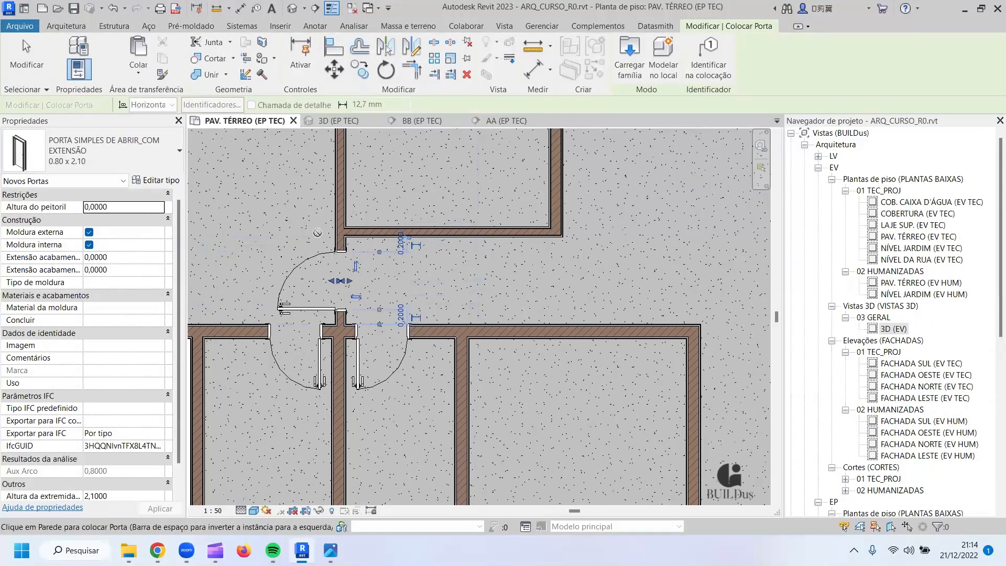
left_click(357, 265)
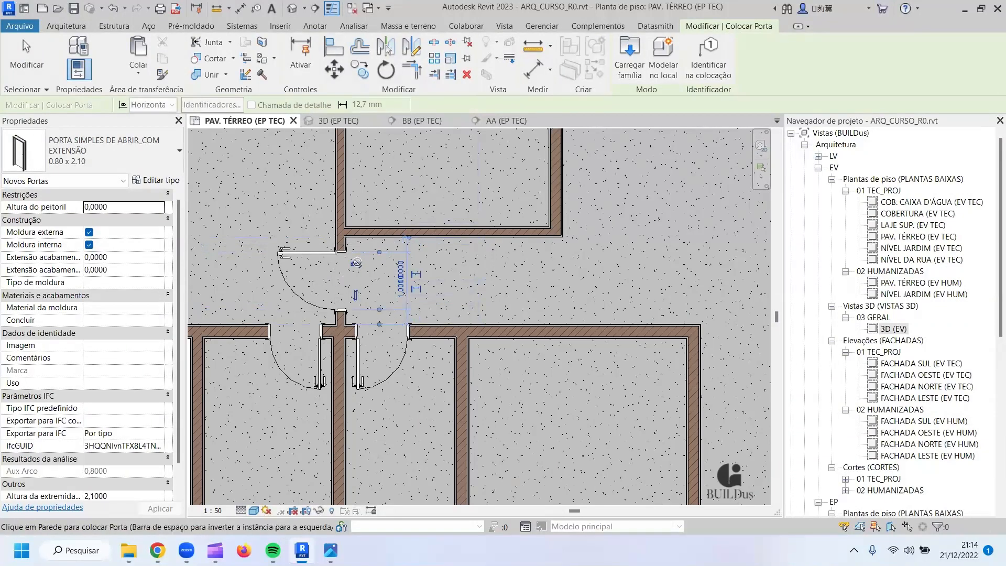
Place a 0.80 x 2.10 door near the east end of the room north of the corridor, opening inward with its hinge on the east side.
middle_click_drag(461, 229, 454, 294)
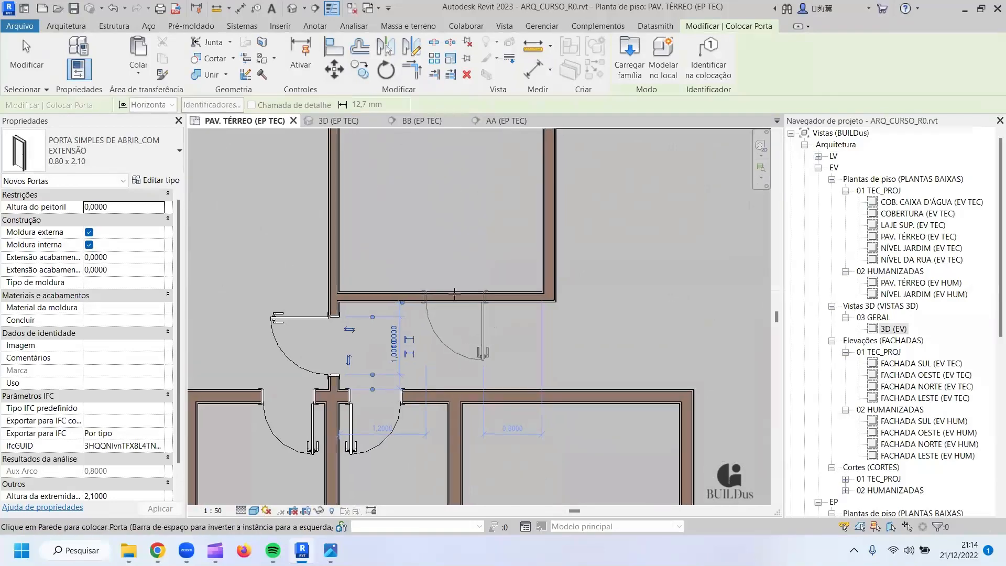
scroll(455, 294, "down", 2)
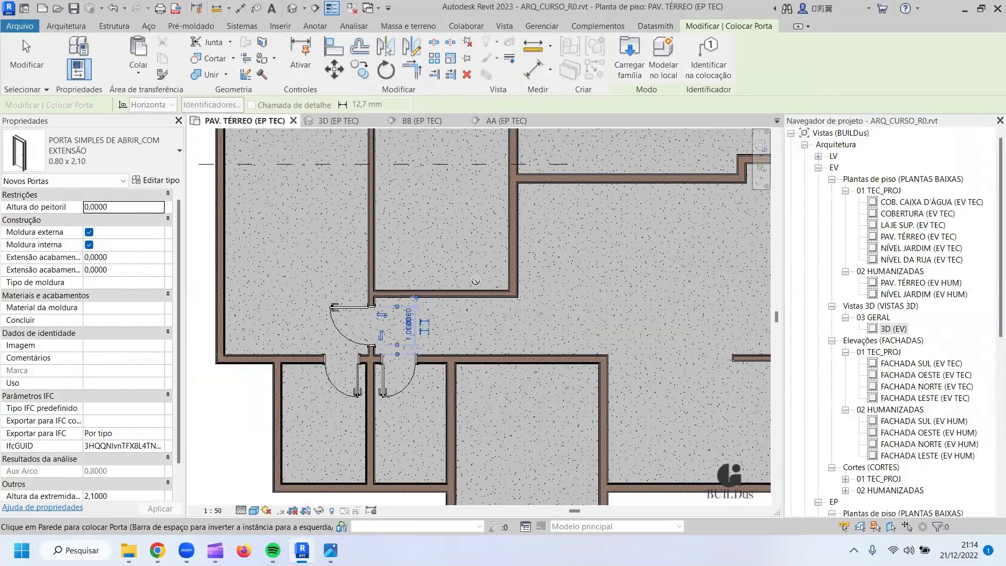
scroll(475, 281, "up", 1)
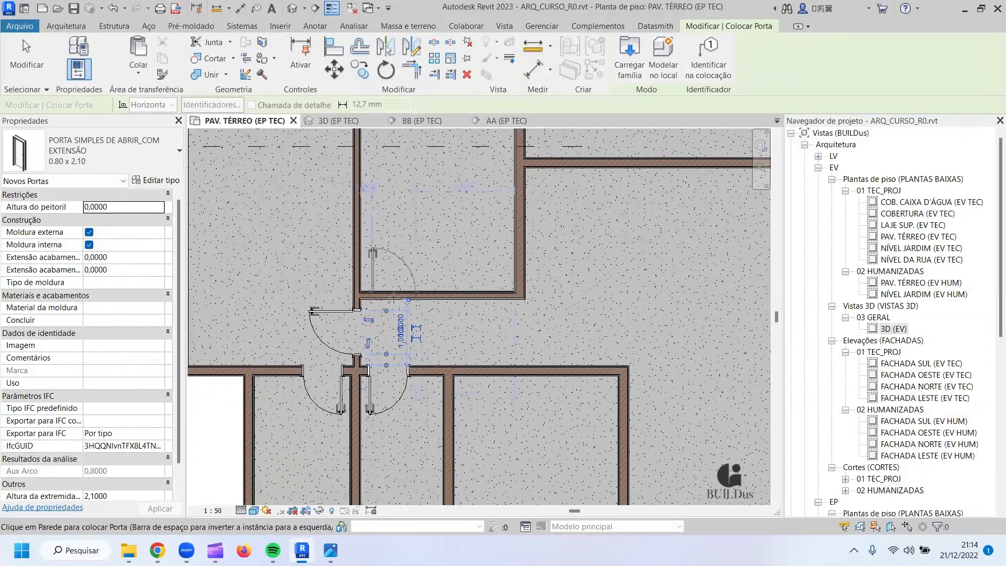
left_click(481, 296)
left_click(493, 308)
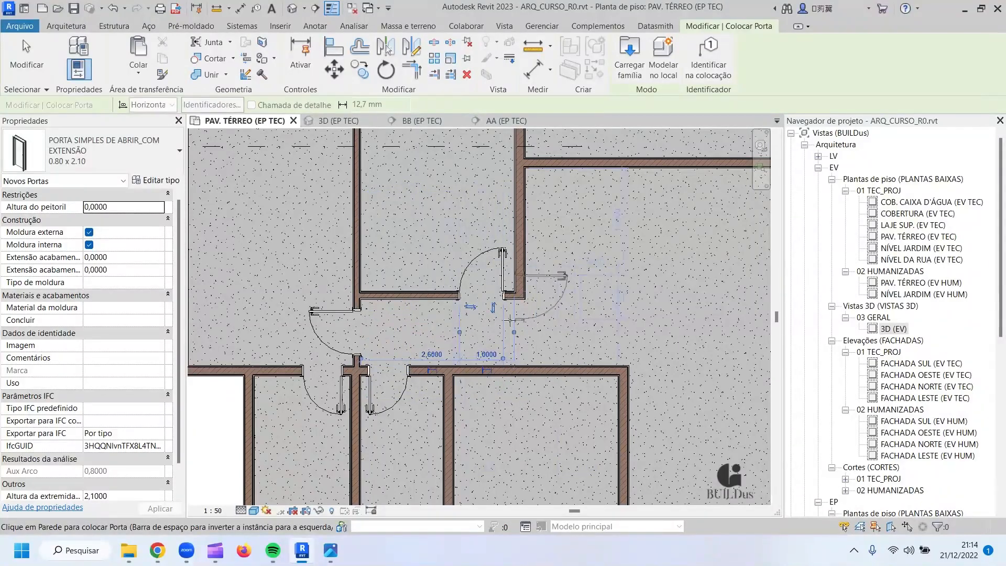
key("Escape")
key("Escape")
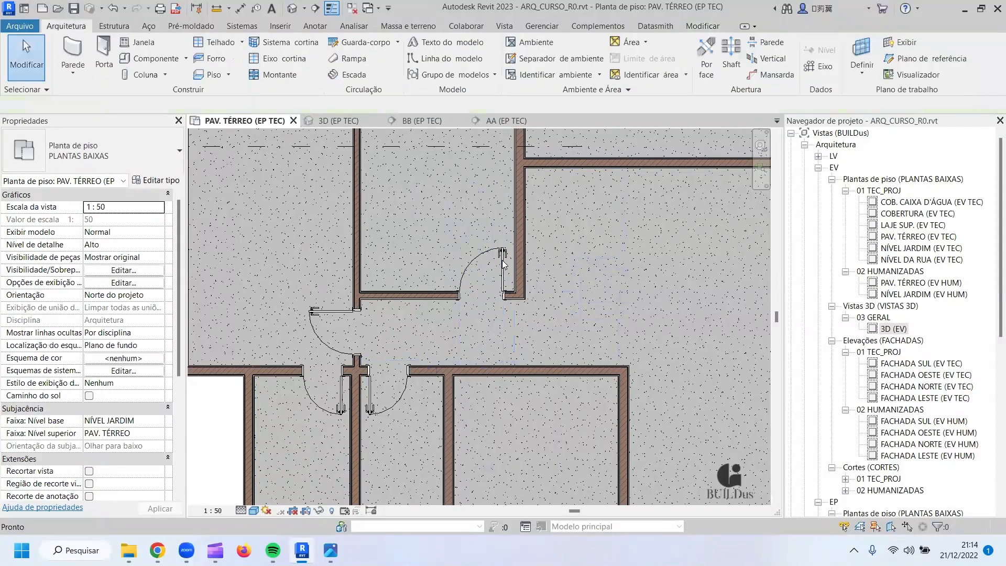
Set the offset between the north room's door and that room's east wall to 0,15.
left_click(502, 264)
left_click(492, 348)
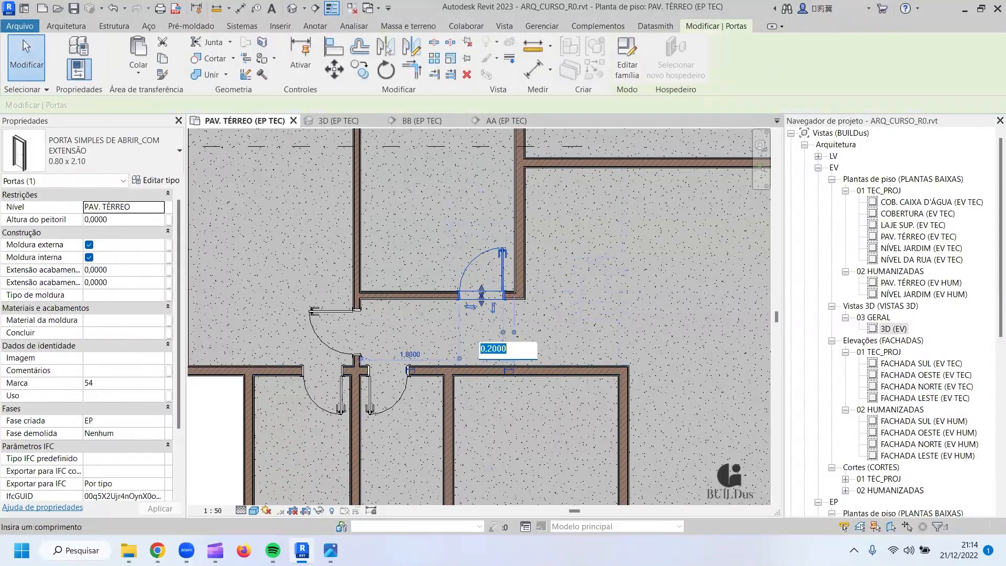
type("0,15")
key("Return")
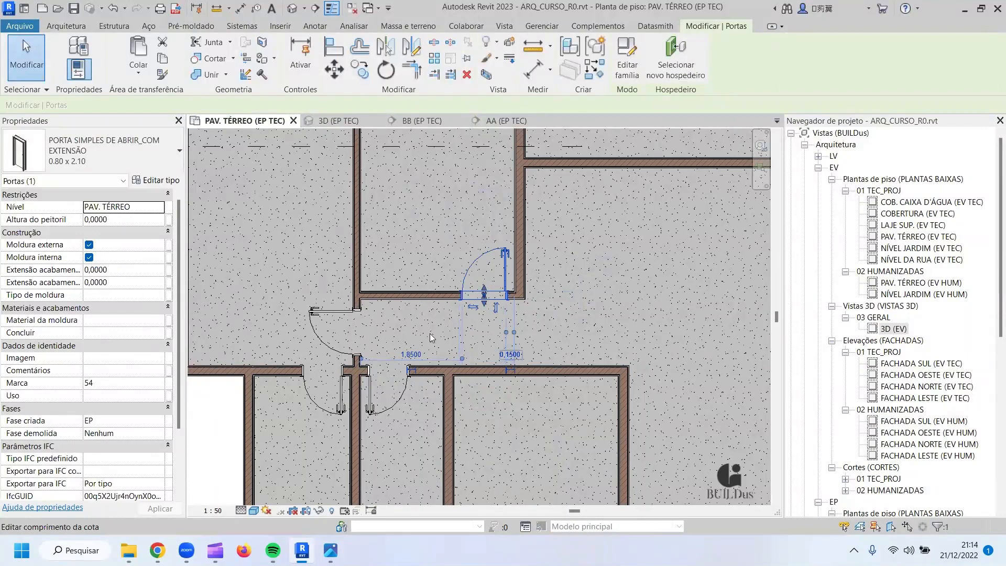
Set the corridor's west-end door offset from the corridor's south wall to 0,15.
left_click(314, 341)
scroll(383, 368, "up", 2)
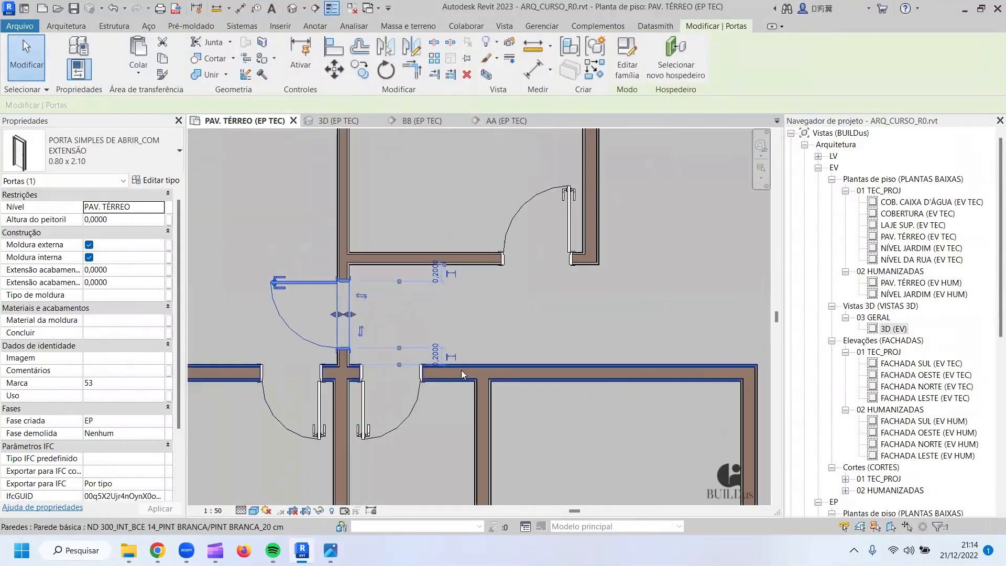
left_click(438, 356)
type("0,15")
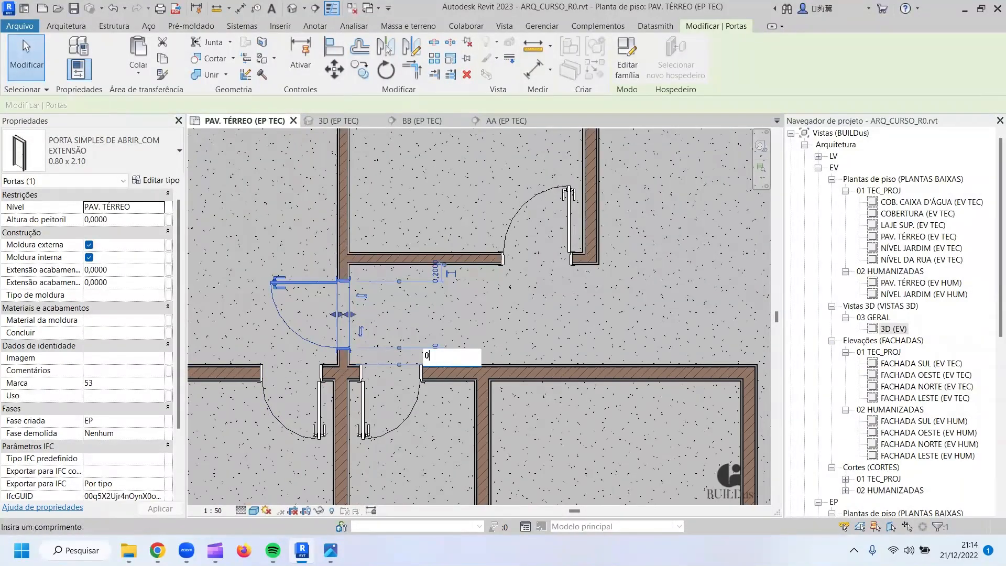
key("Return")
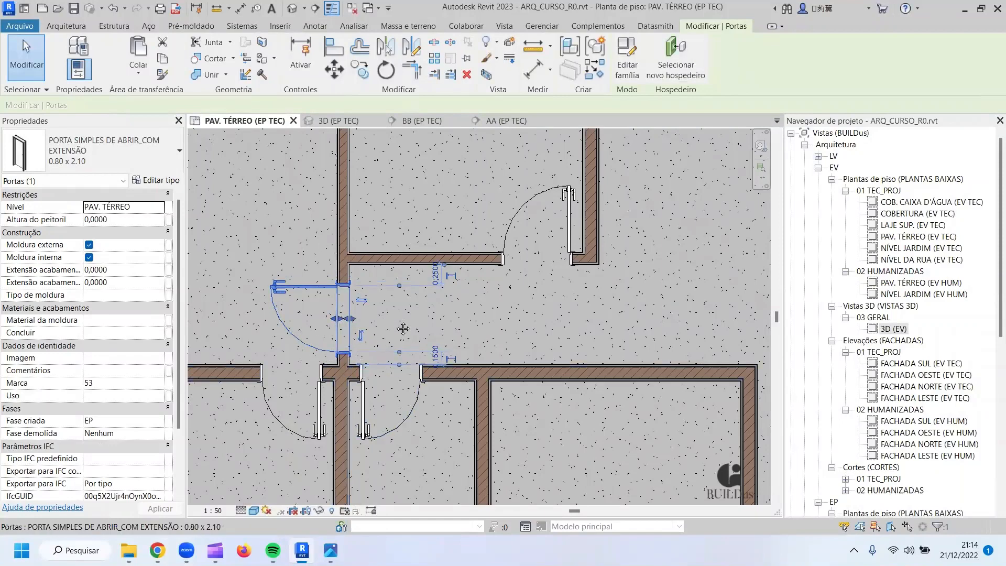
middle_click_drag(301, 315, 369, 336)
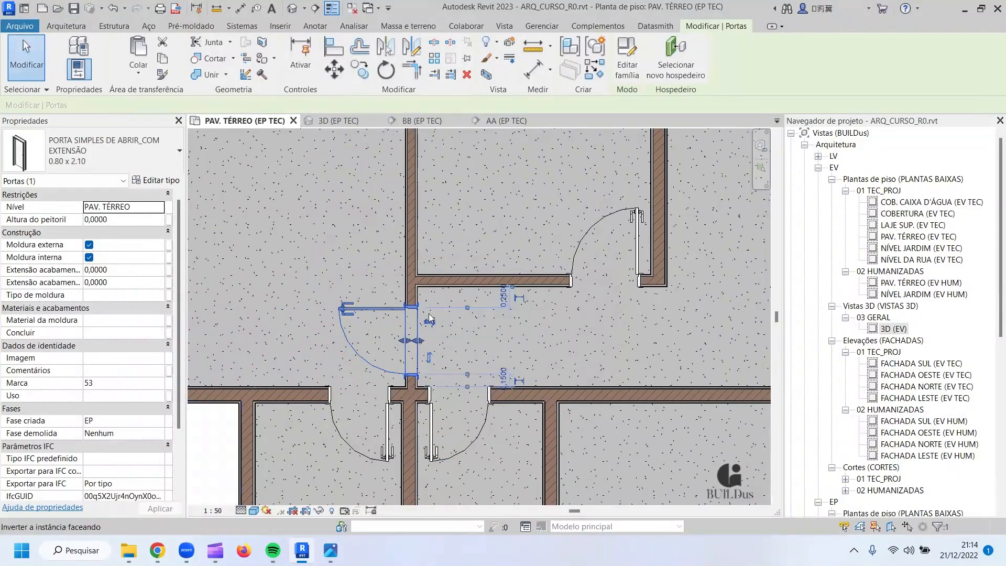
left_click(503, 297)
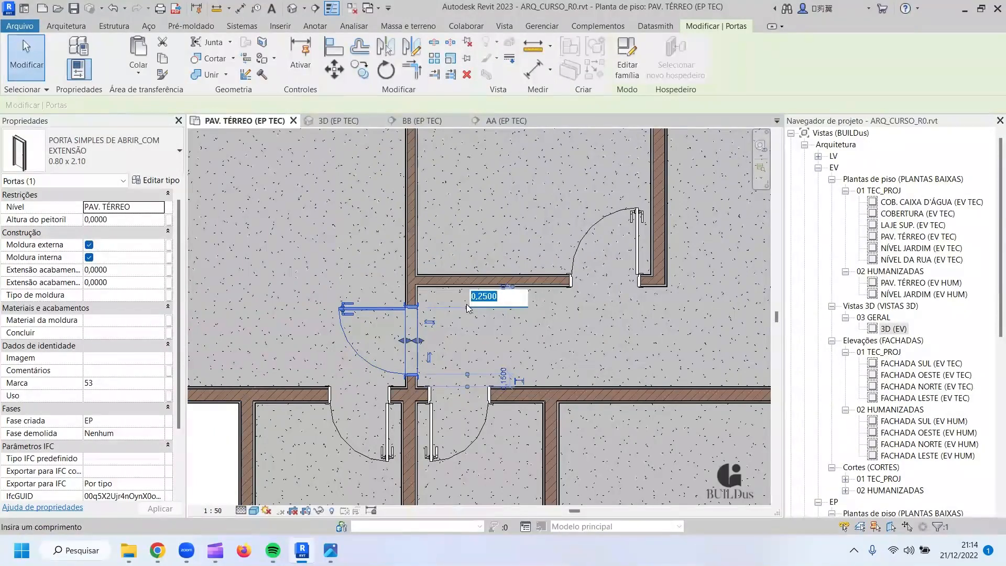
key("Escape")
key("Escape")
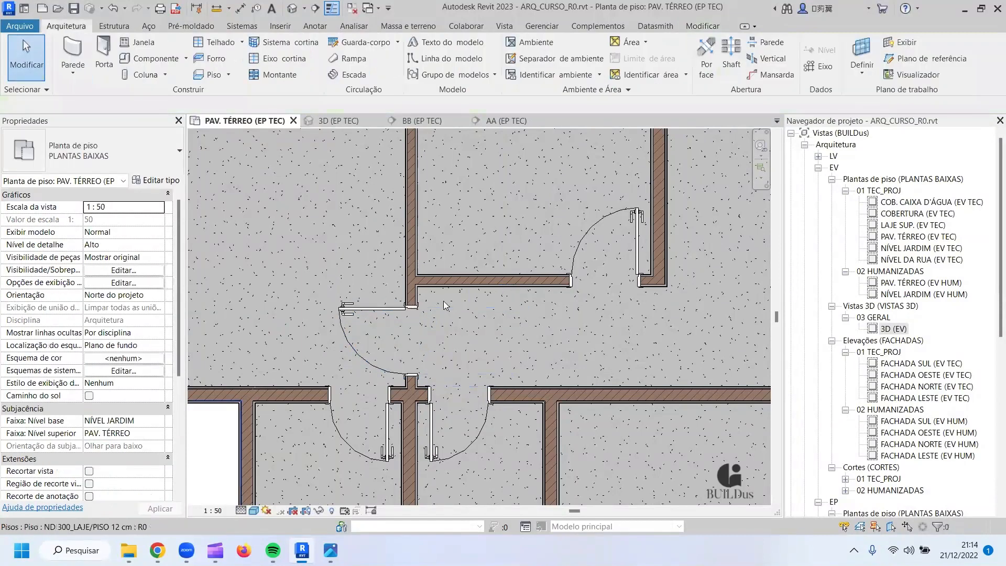
Dimension the corridor's west-end door centre against the corridor's north and south walls and constrain both distances to be equal (EQ).
left_click(376, 307)
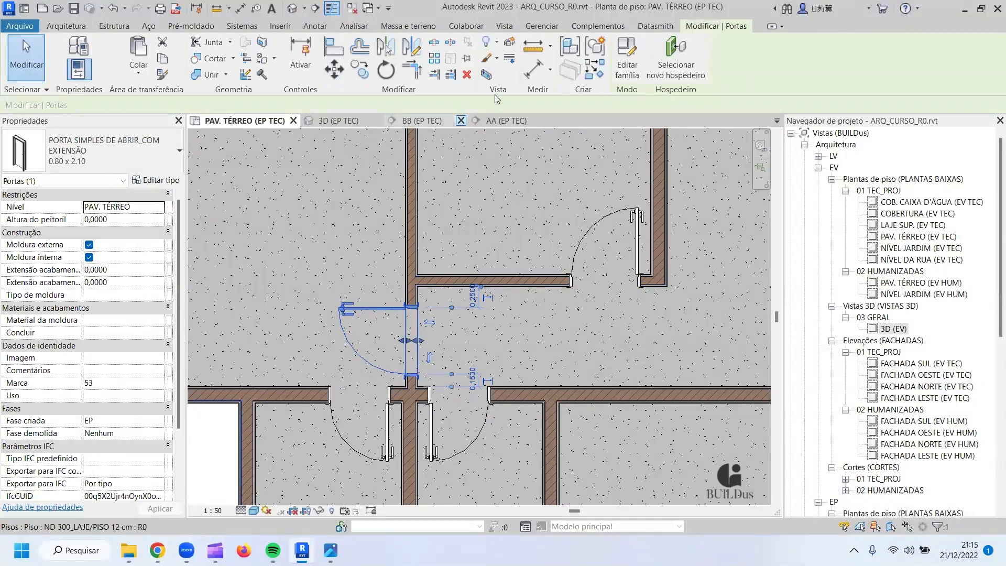
left_click(532, 69)
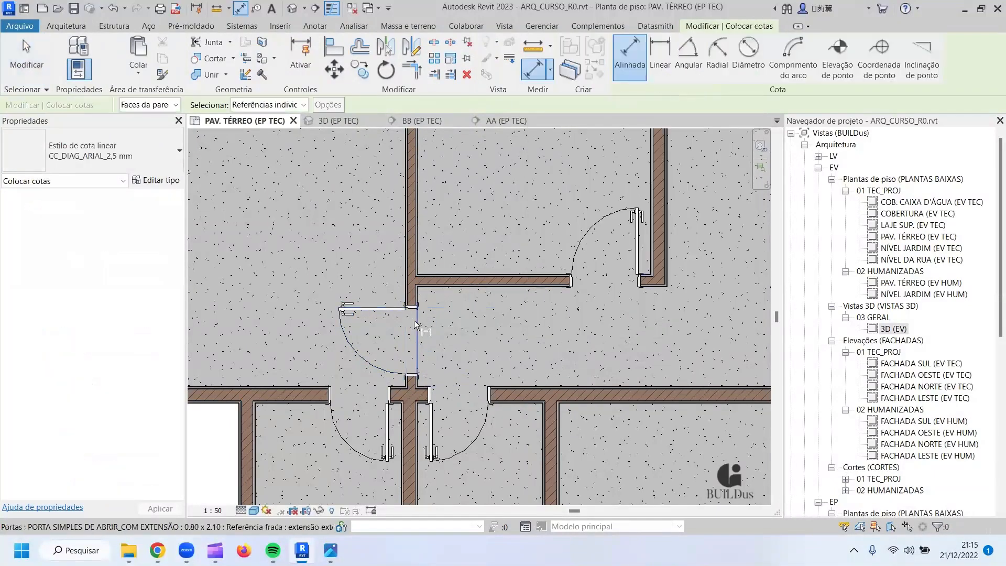
left_click(443, 290)
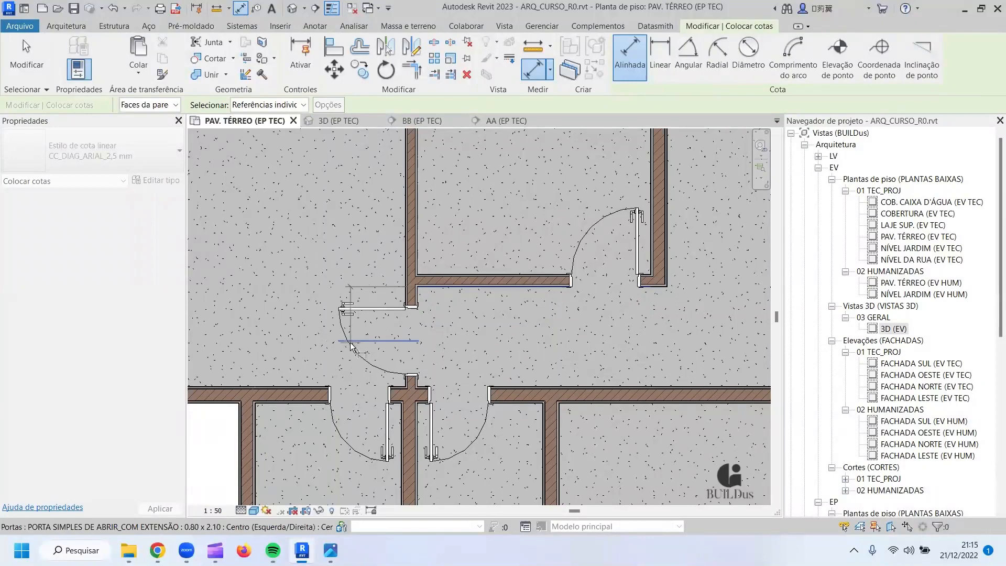
left_click(378, 341)
left_click(535, 385)
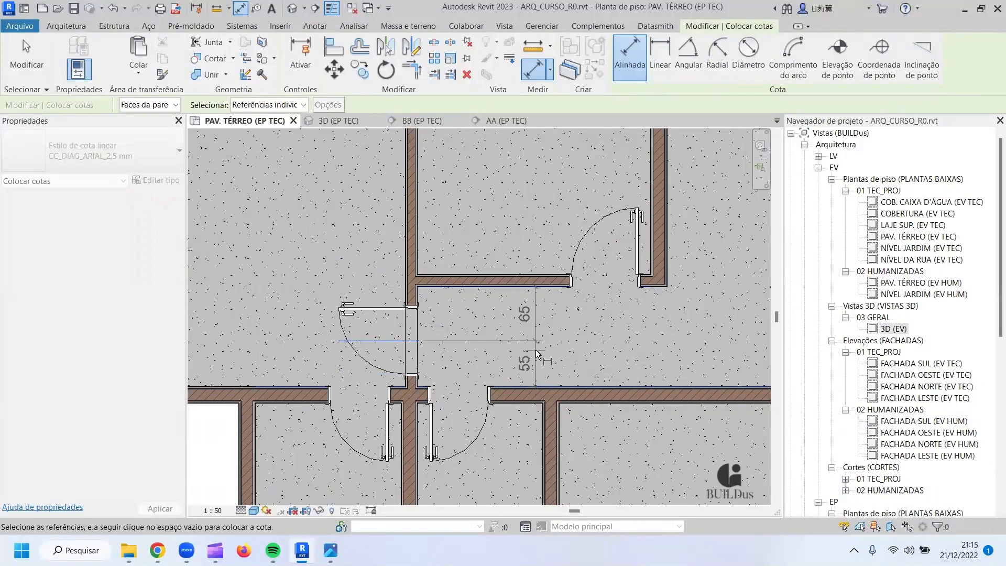
left_click(536, 350)
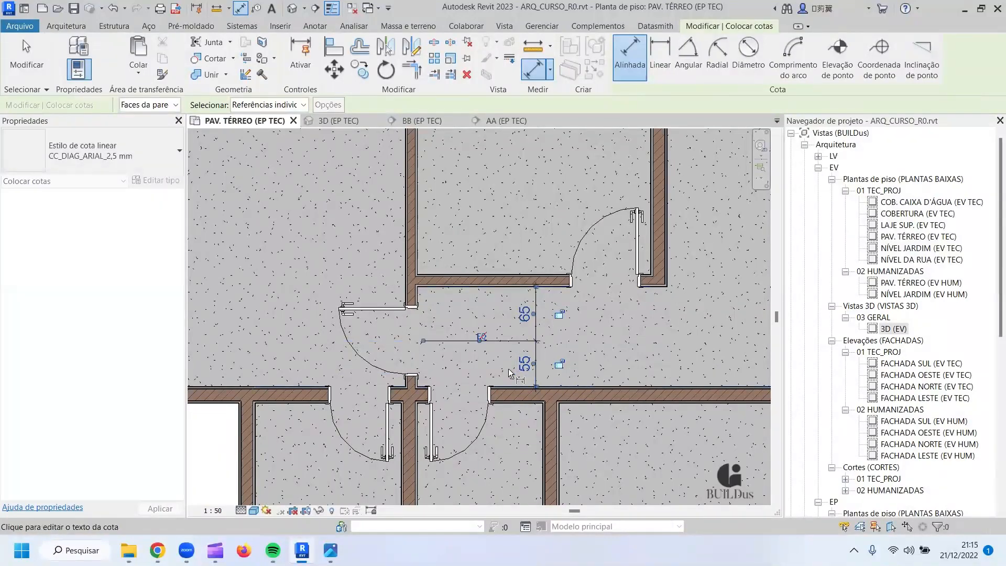
left_click(481, 337)
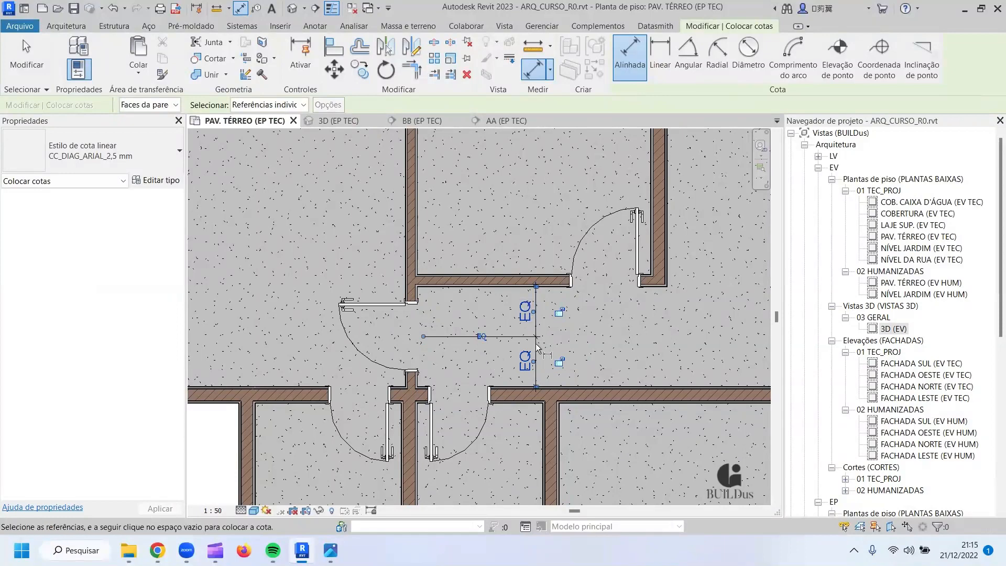
key("Escape")
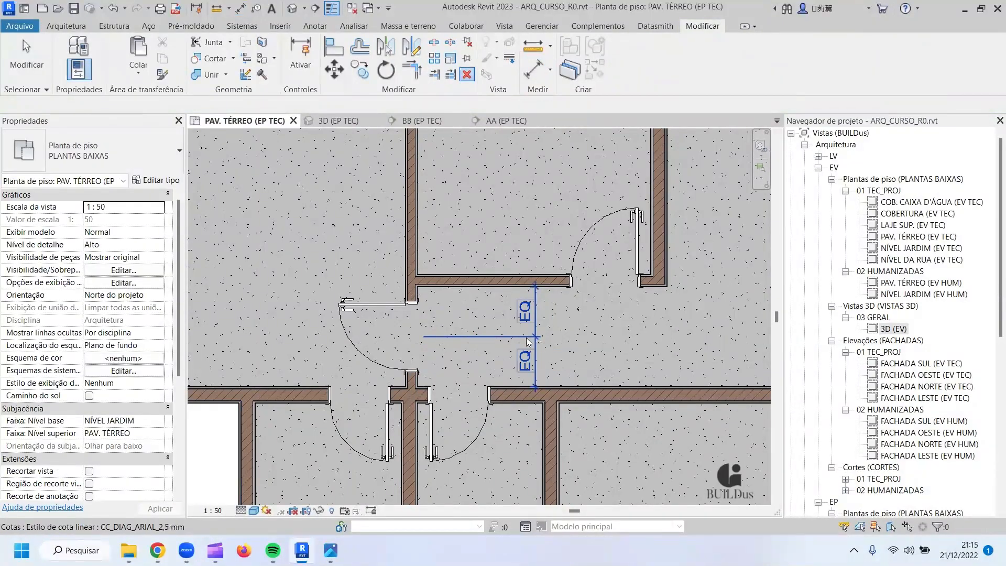
Delete the EQ dimension in the corridor while keeping the elements constrained.
left_click(474, 336)
key("Delete")
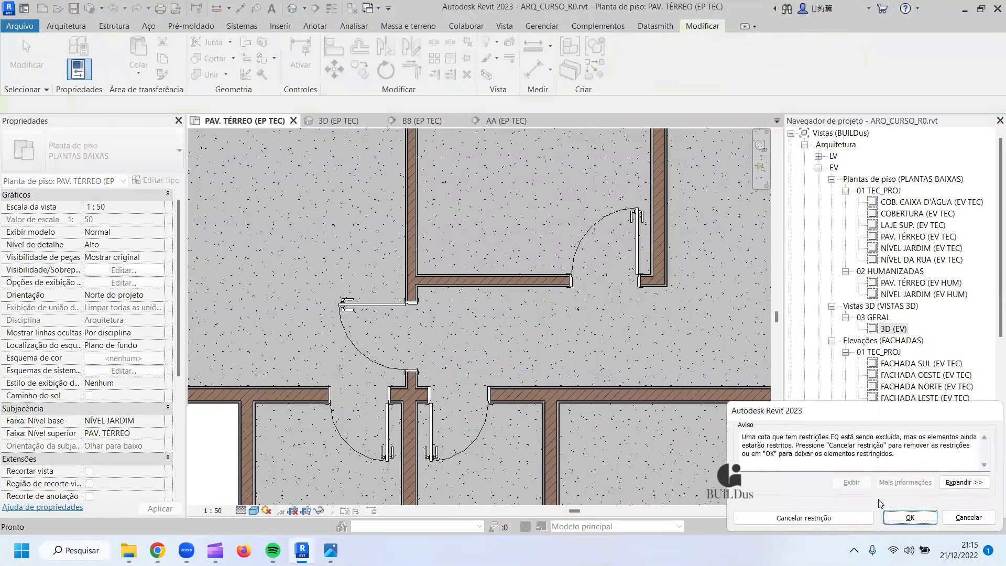
left_click(904, 519)
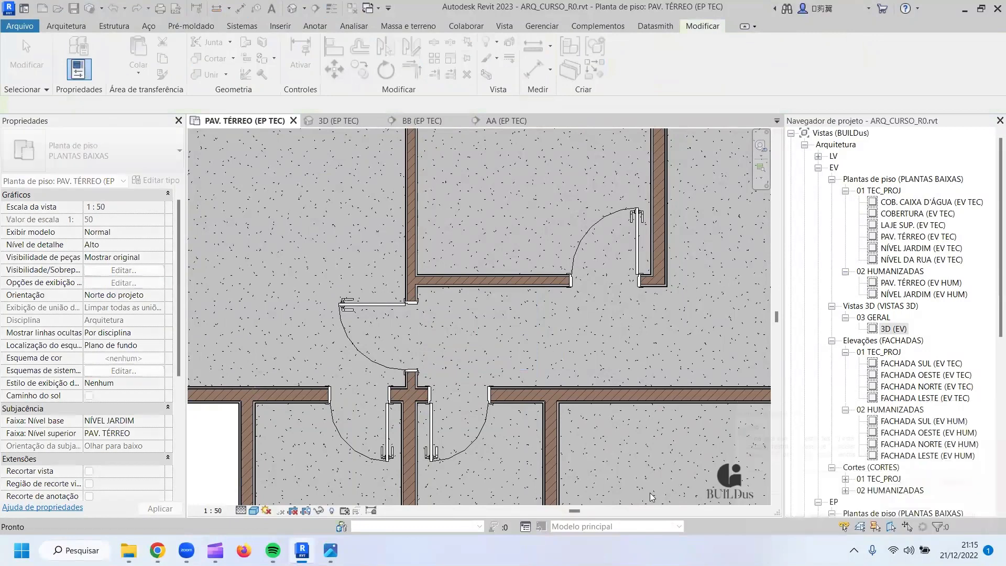
Flip the hinge of the corridor's west-end door to the south side.
left_click(376, 308)
scroll(427, 306, "down", 2)
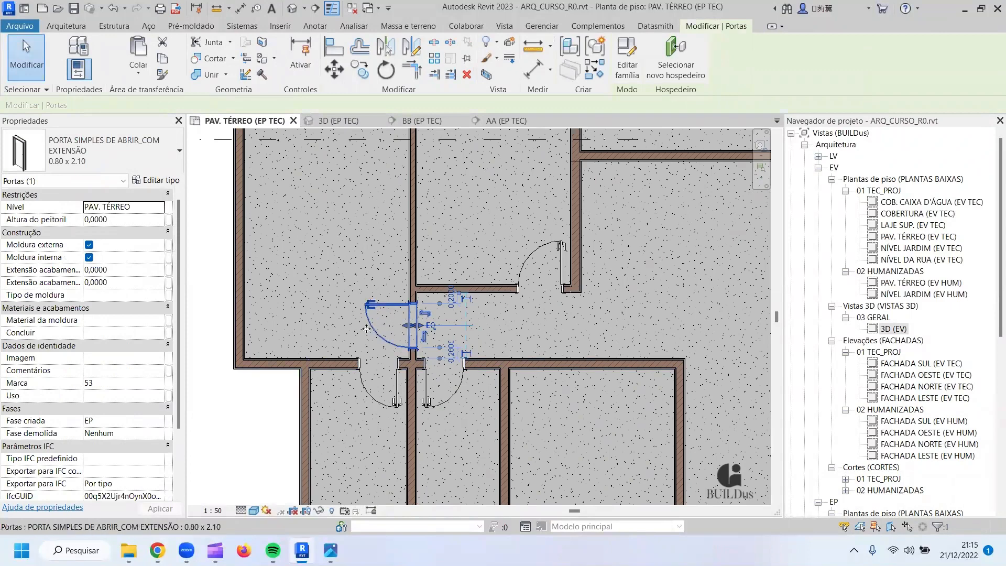
left_click(366, 359)
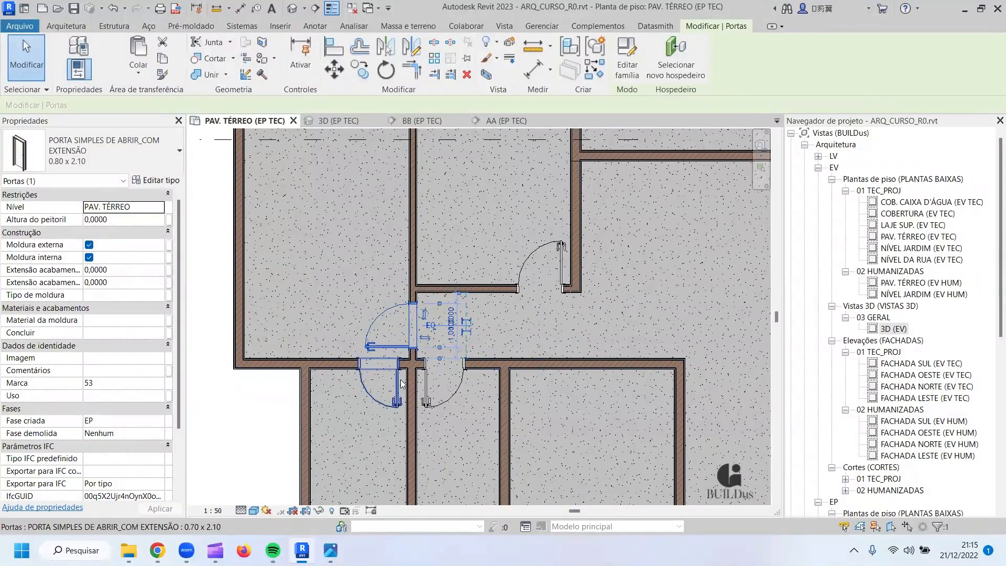
Flip the westernmost 0.70 x 2.10 door's hinge to the west side and set its offset from the small room's west wall to 0,15.
left_click(382, 403)
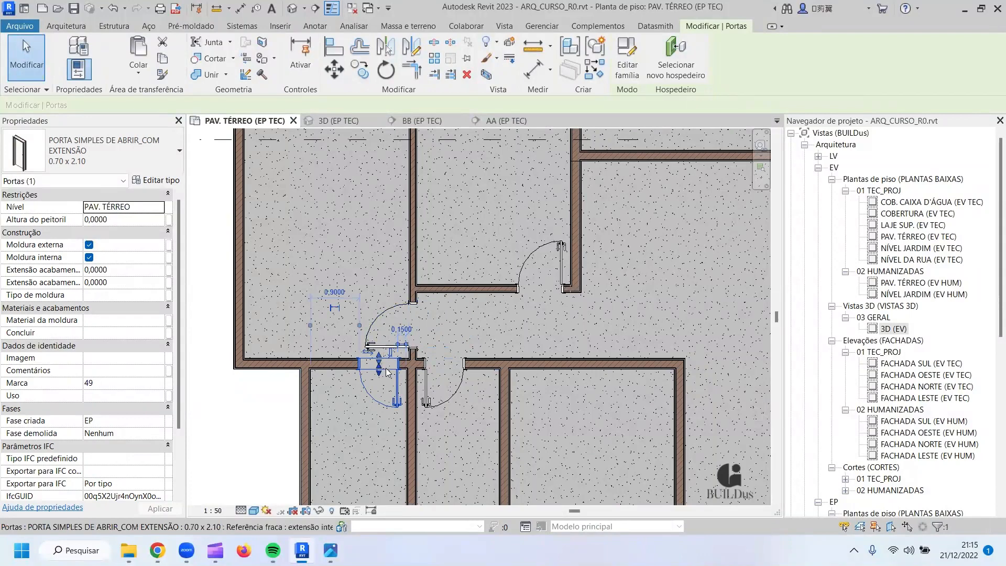
left_click(362, 356)
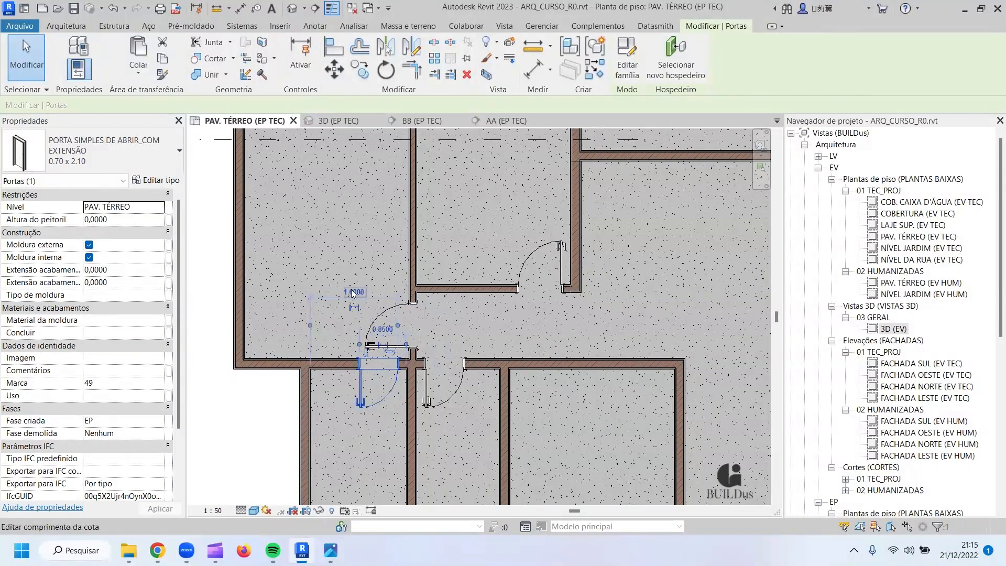
left_click_drag(399, 327, 358, 394)
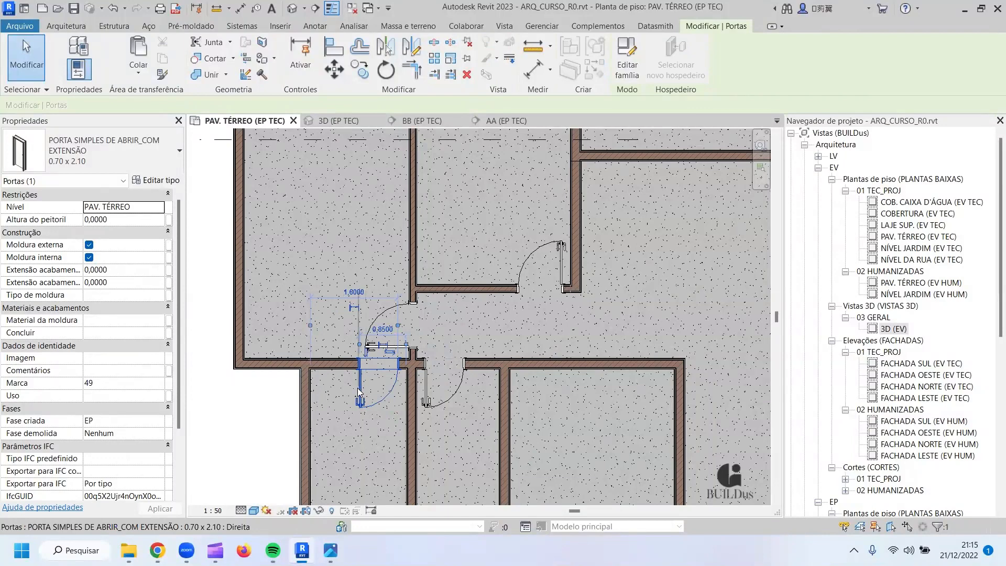
left_click(330, 293)
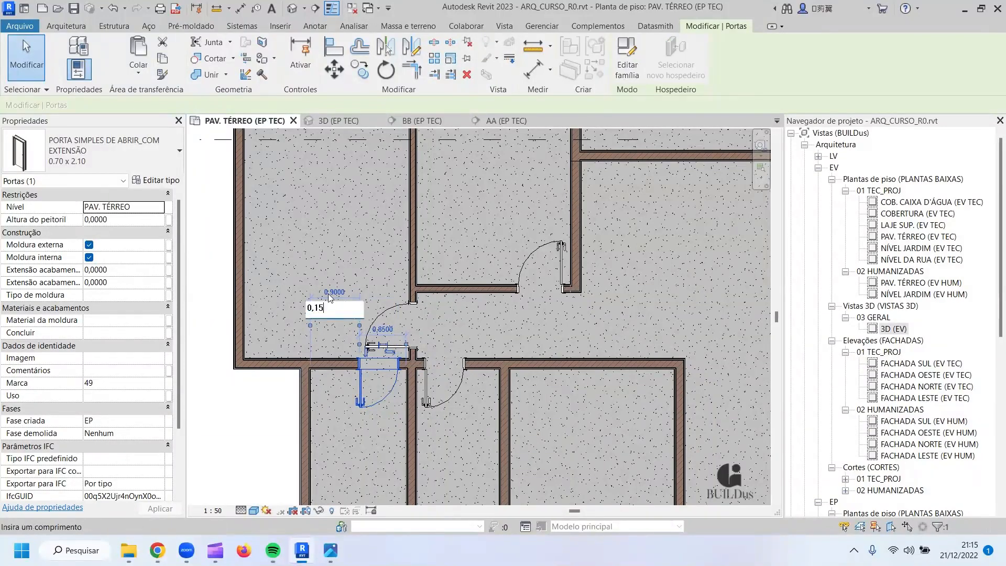
key("Return")
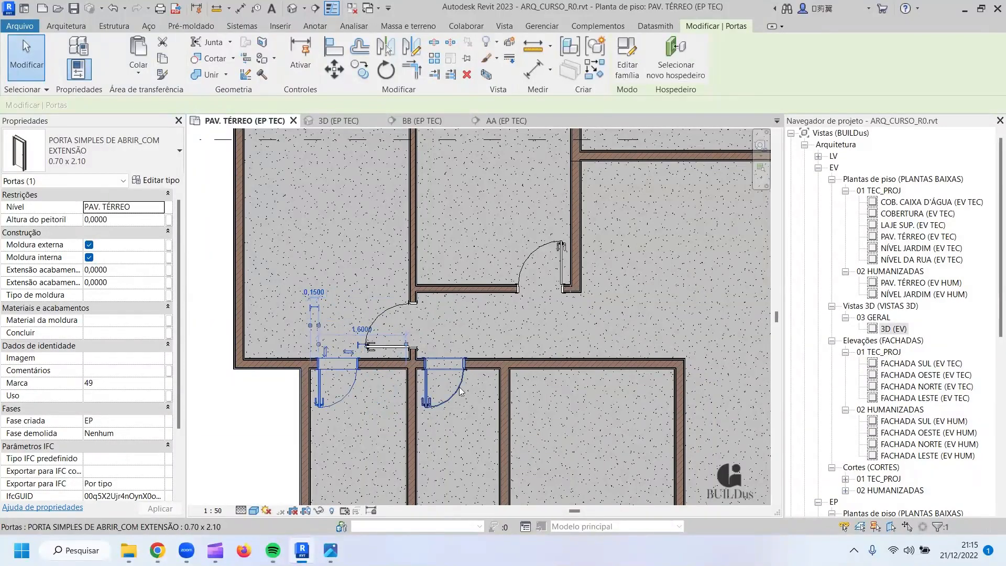
Place a 0.80 x 2.10 door near the west end of the north wall of the room east of the two small south rooms, opening inward.
scroll(460, 390, "down", 4)
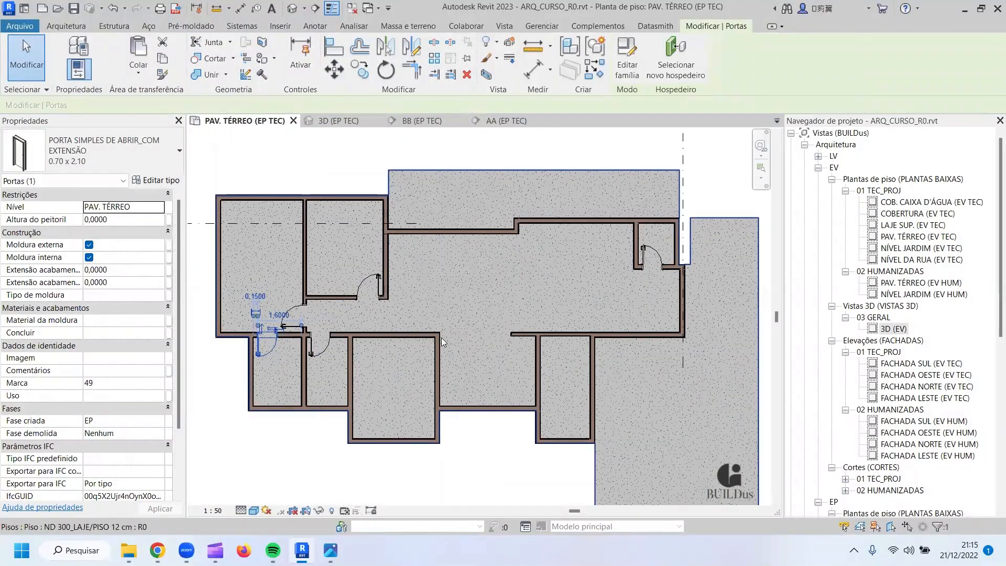
left_click(66, 26)
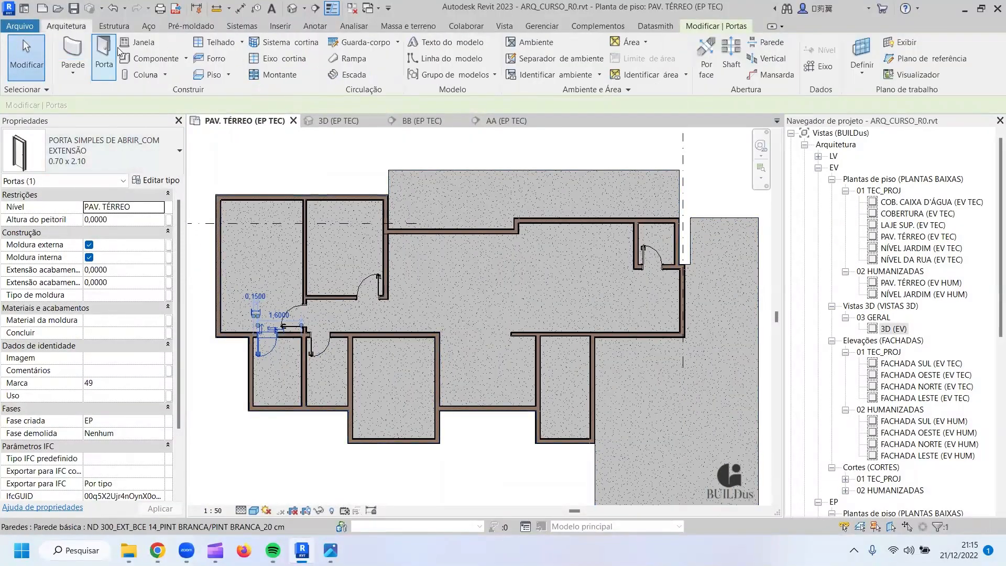
left_click(105, 55)
scroll(371, 326, "up", 3)
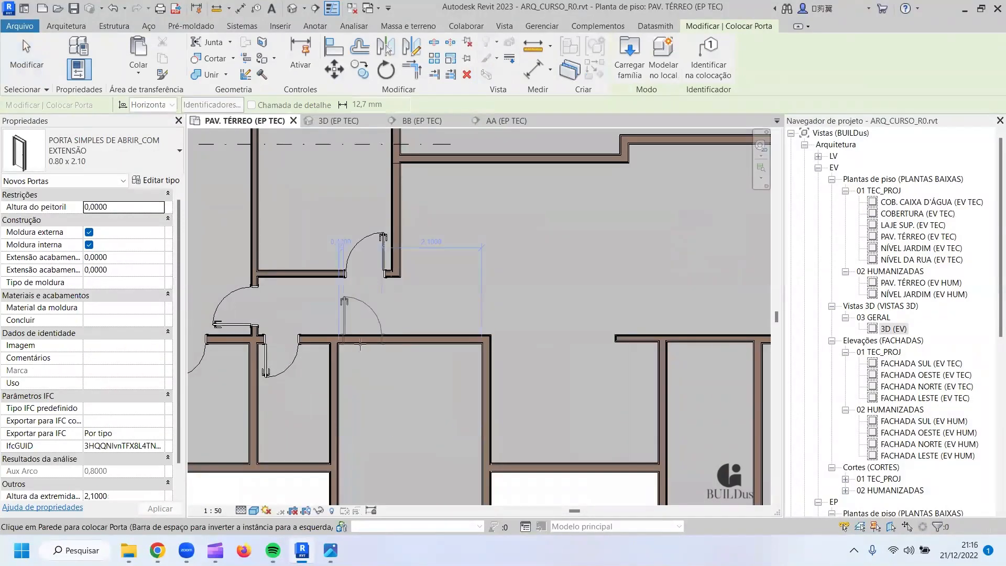
key("space")
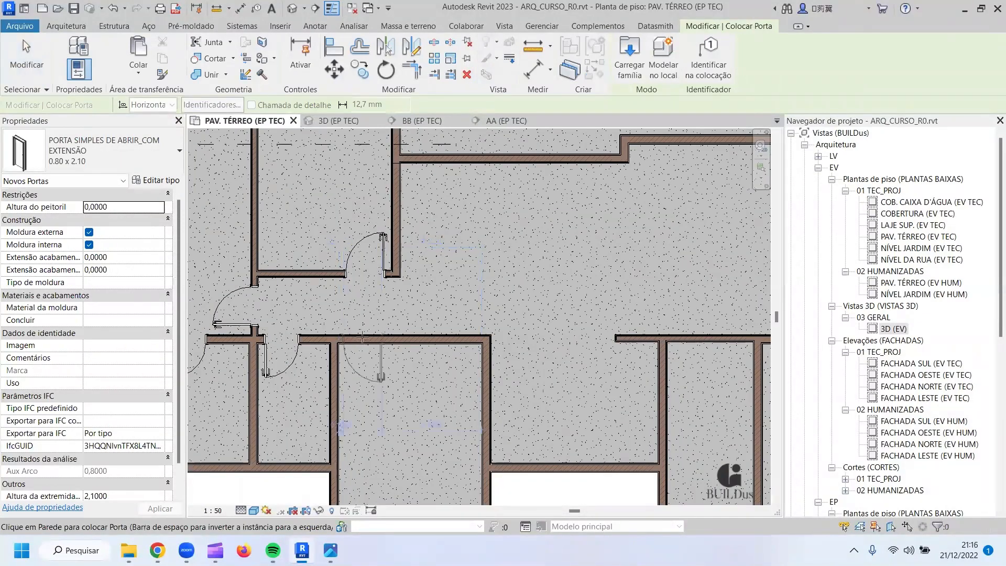
left_click(382, 375)
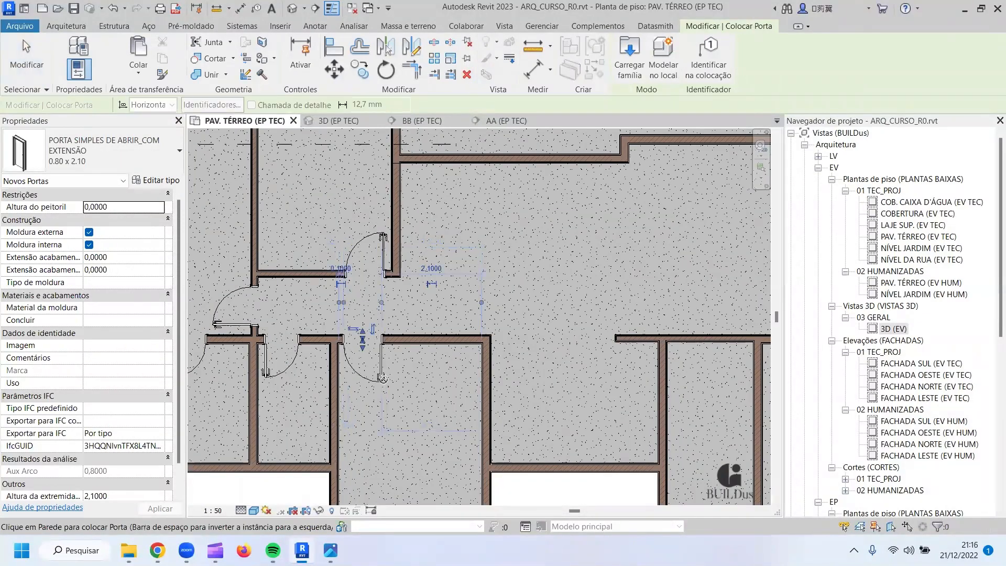
key("Escape")
key("Escape")
Flip the new 0.80 x 2.10 door's hinge to the west side and set its offset from the room's west wall to 0,15.
left_click(381, 361)
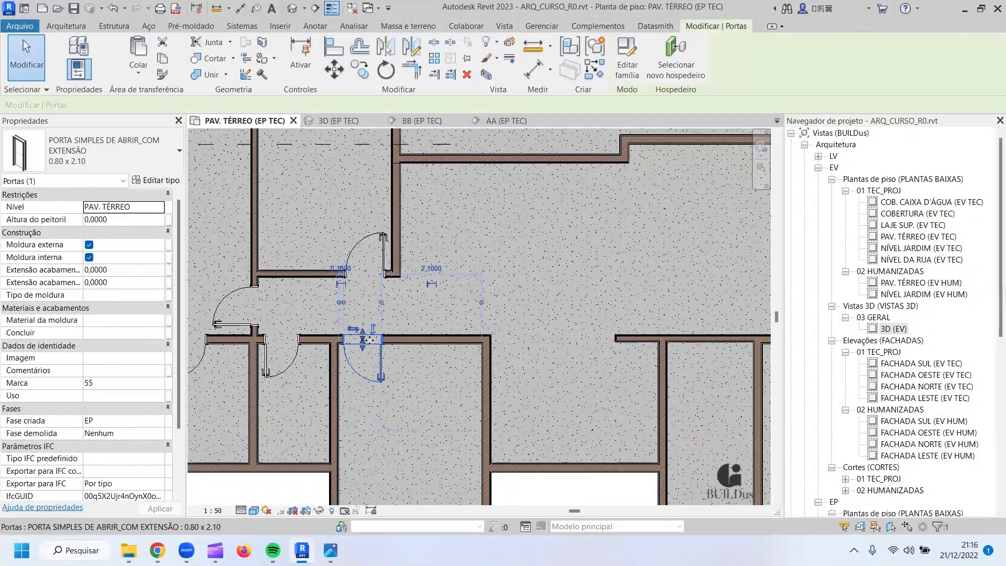
left_click(352, 328)
scroll(351, 328, "up", 2)
key("Escape")
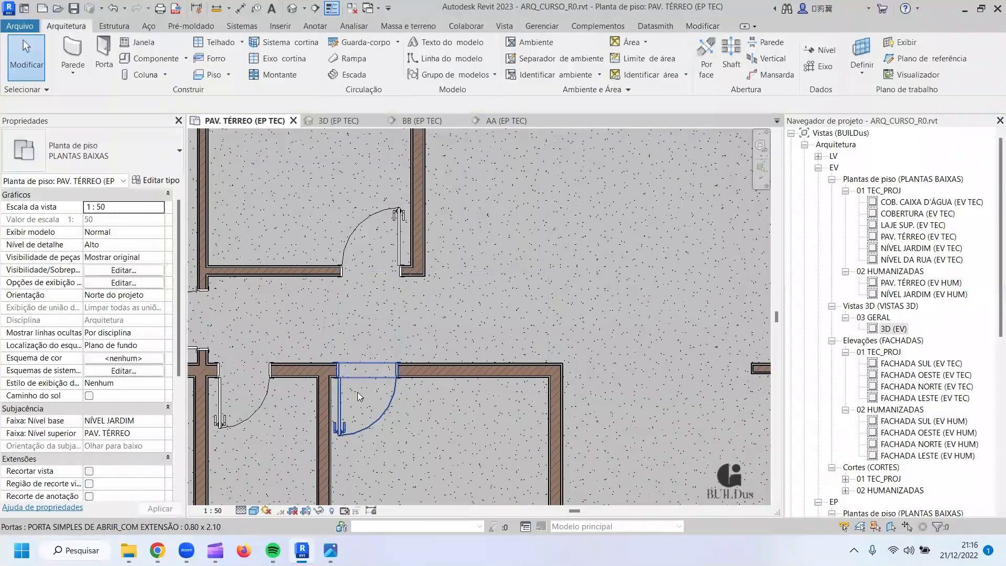
left_click(365, 383)
left_click(334, 296)
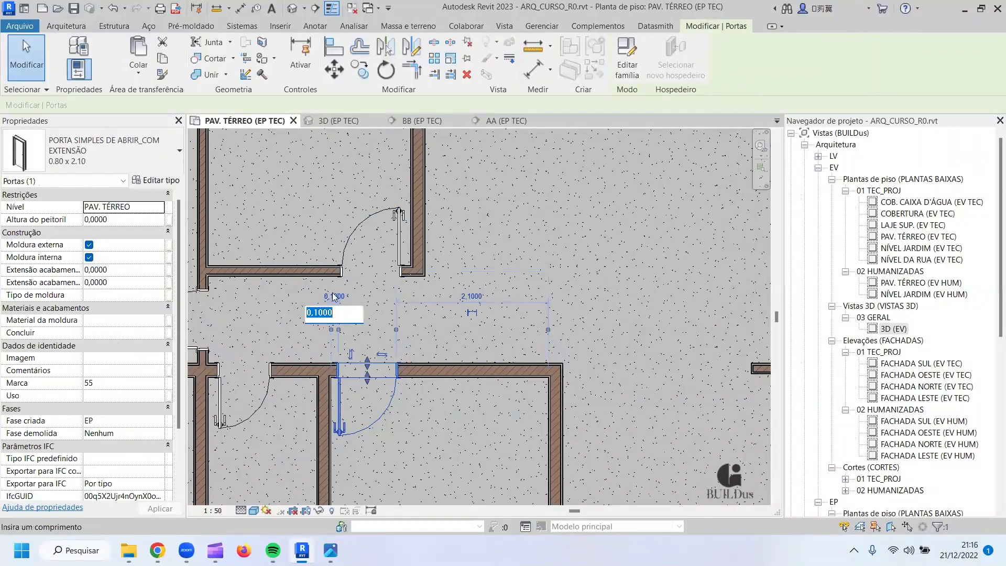
type("0,15")
key("Return")
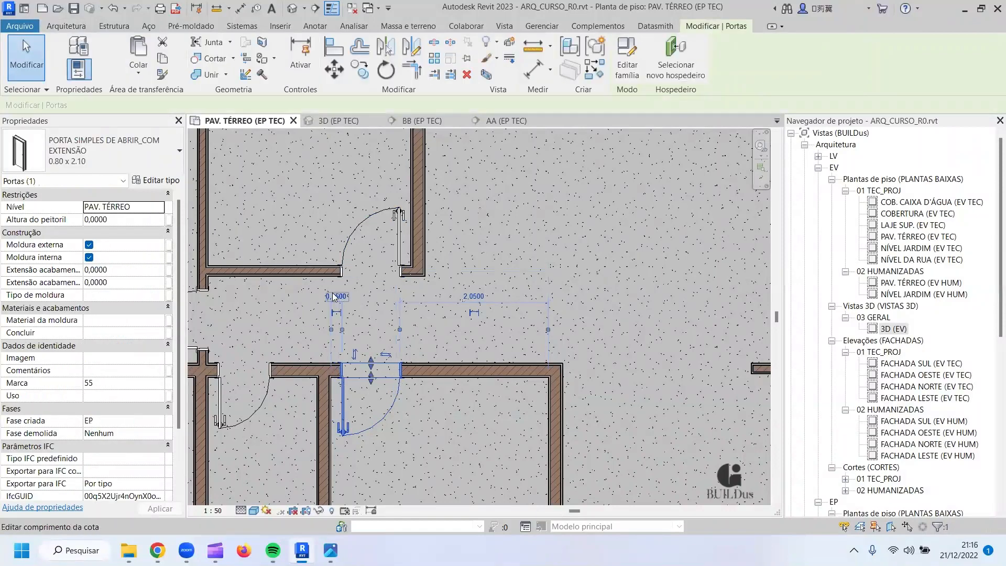
scroll(466, 358, "down", 2)
scroll(468, 358, "down", 2)
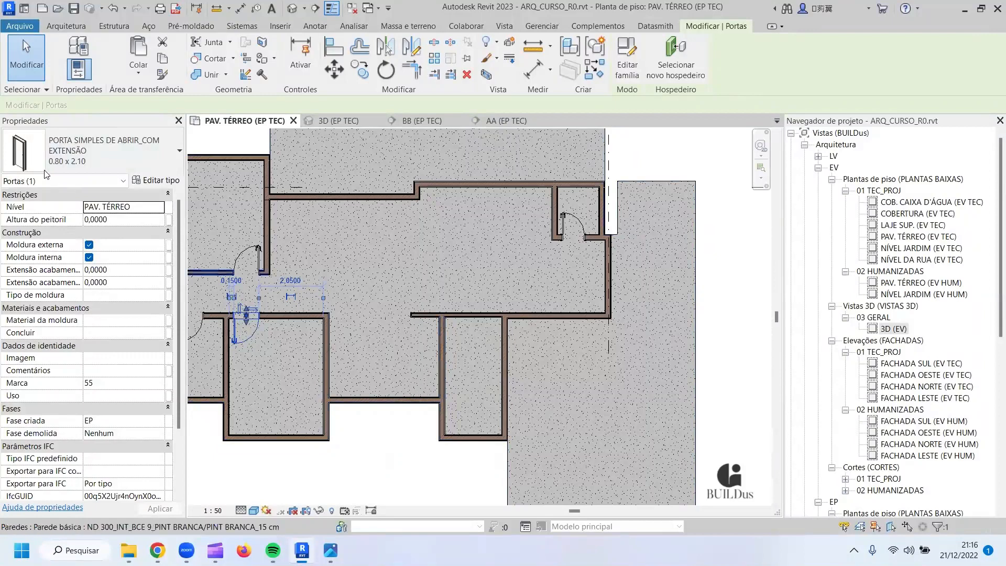
left_click(74, 153)
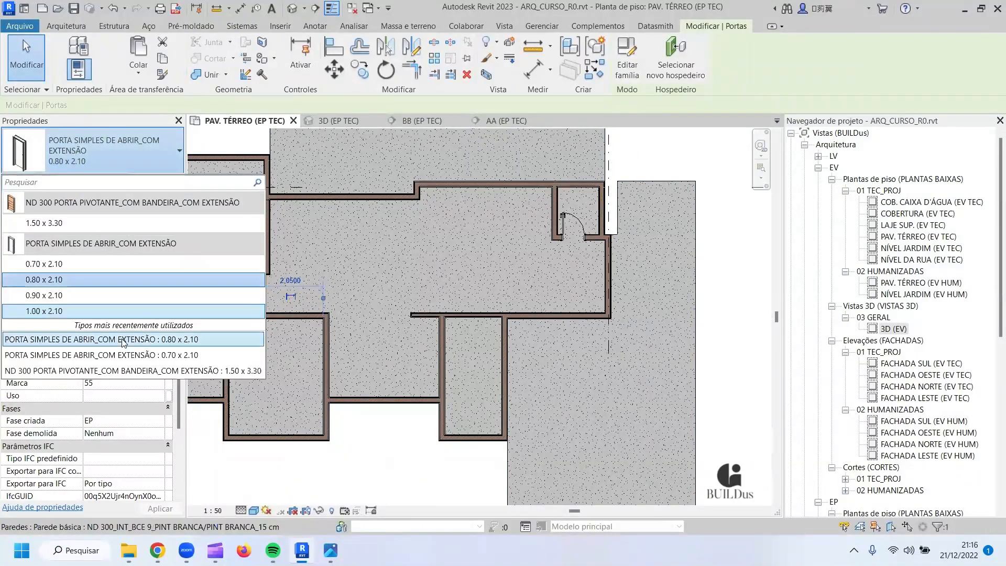
left_click(77, 164)
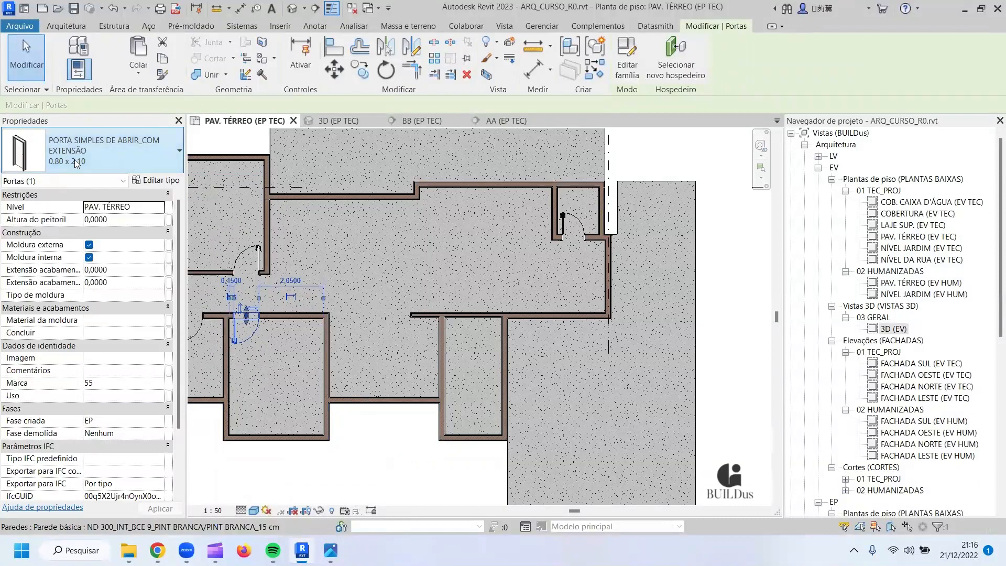
Start placing a new door and browse for a family to load in the Brazil library's Portas > Residencial folder.
left_click(79, 27)
left_click(104, 57)
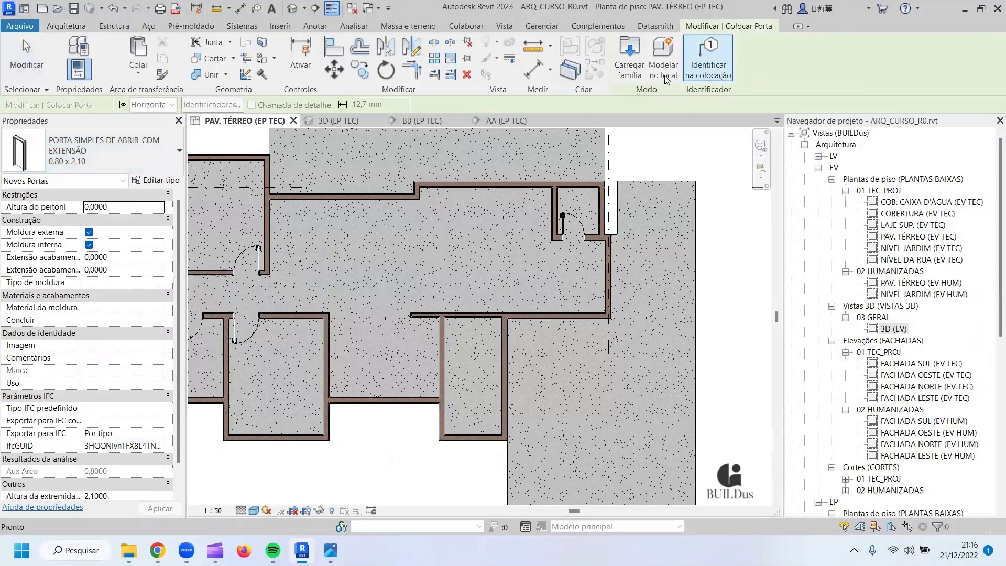
left_click(636, 69)
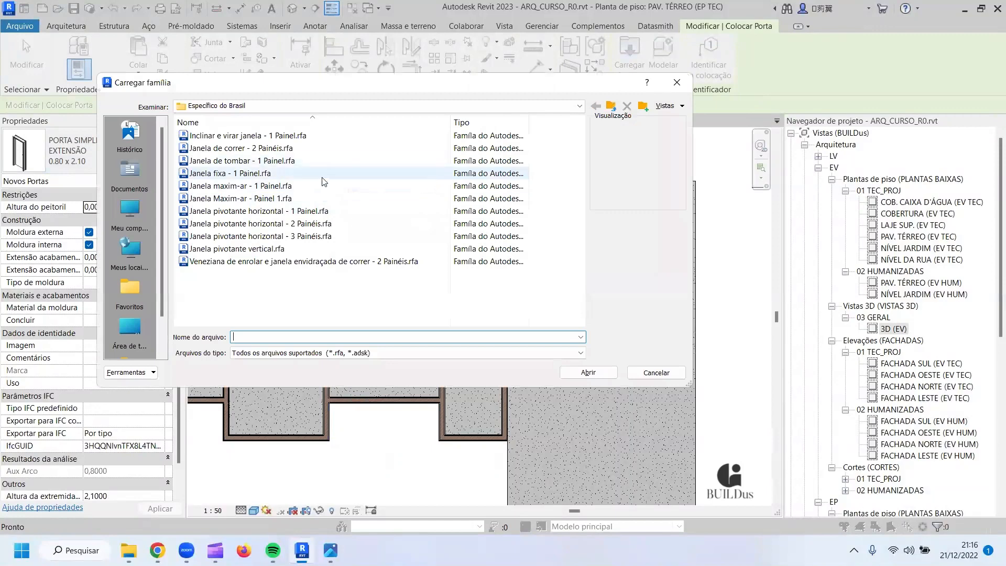
left_click(609, 106)
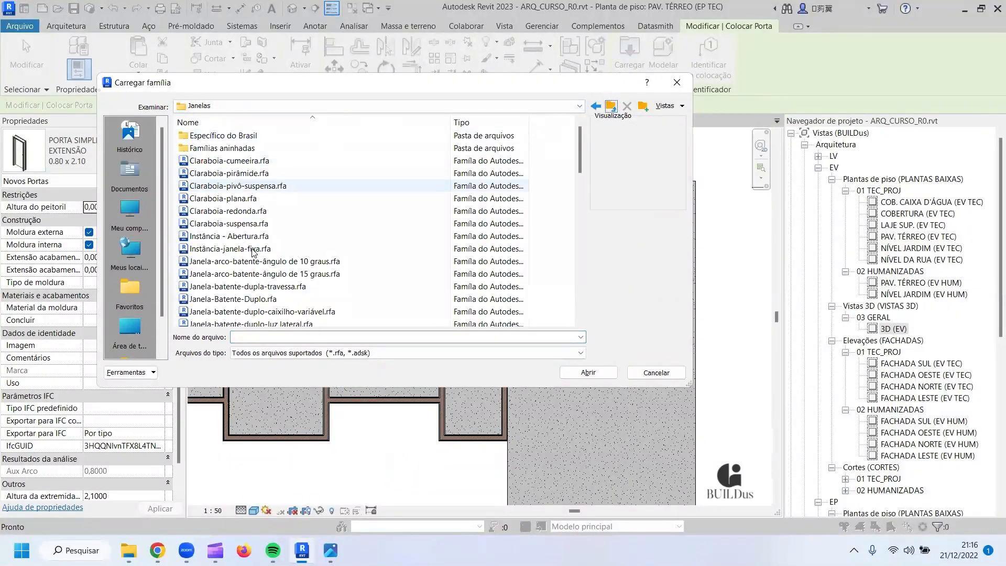
scroll(366, 210, "down", 1)
left_click(608, 105)
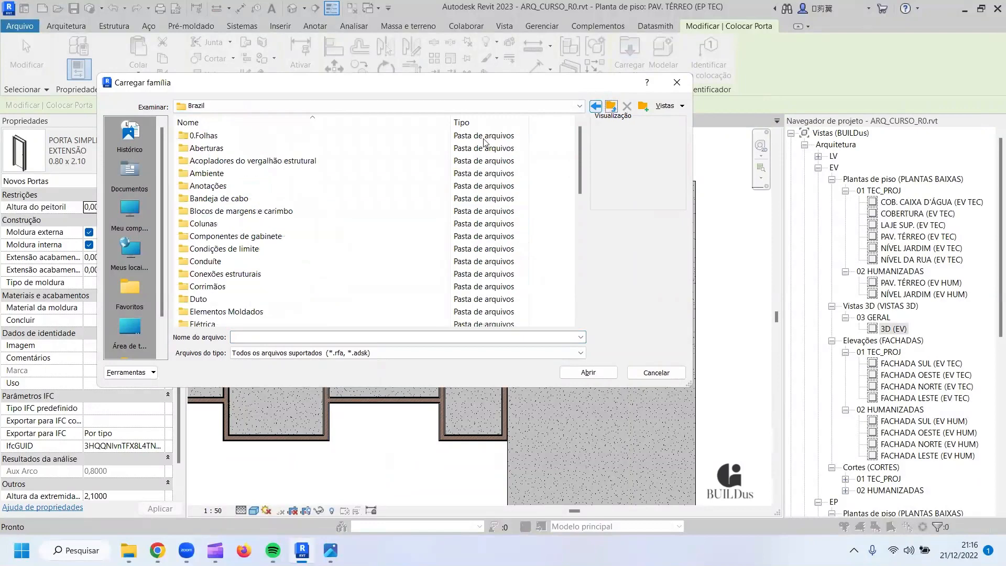
scroll(235, 247, "down", 4)
scroll(234, 249, "down", 2)
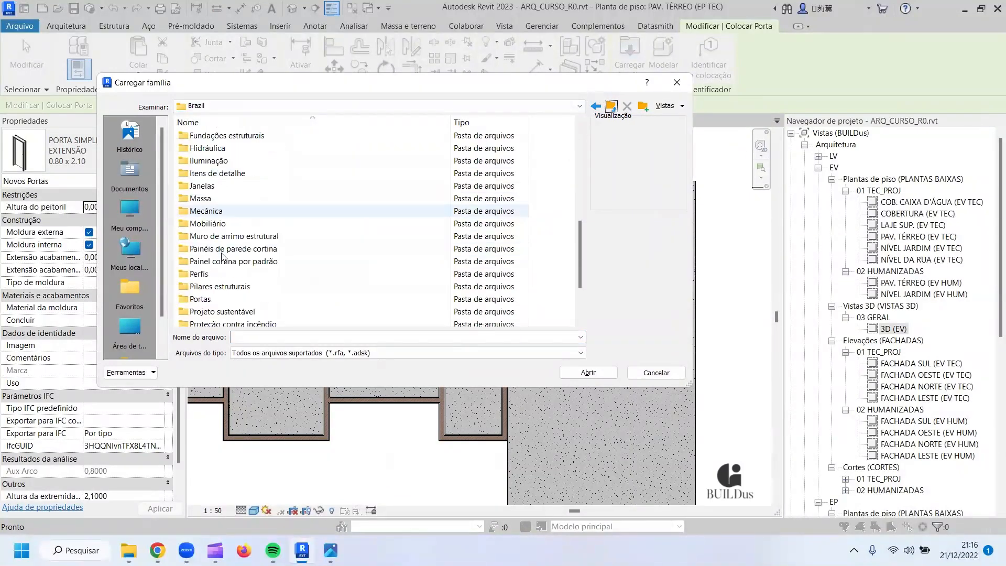
double_click(198, 276)
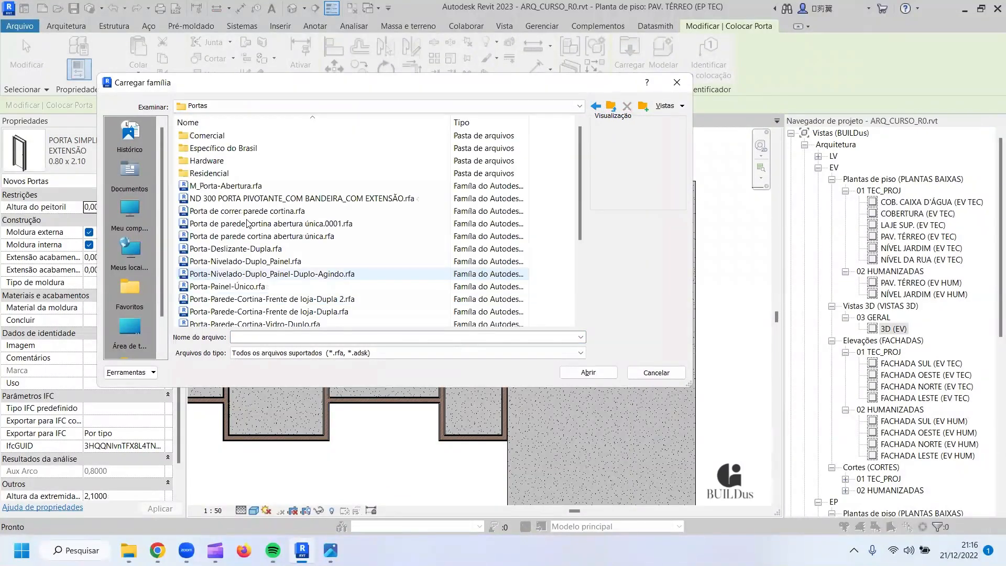
double_click(225, 173)
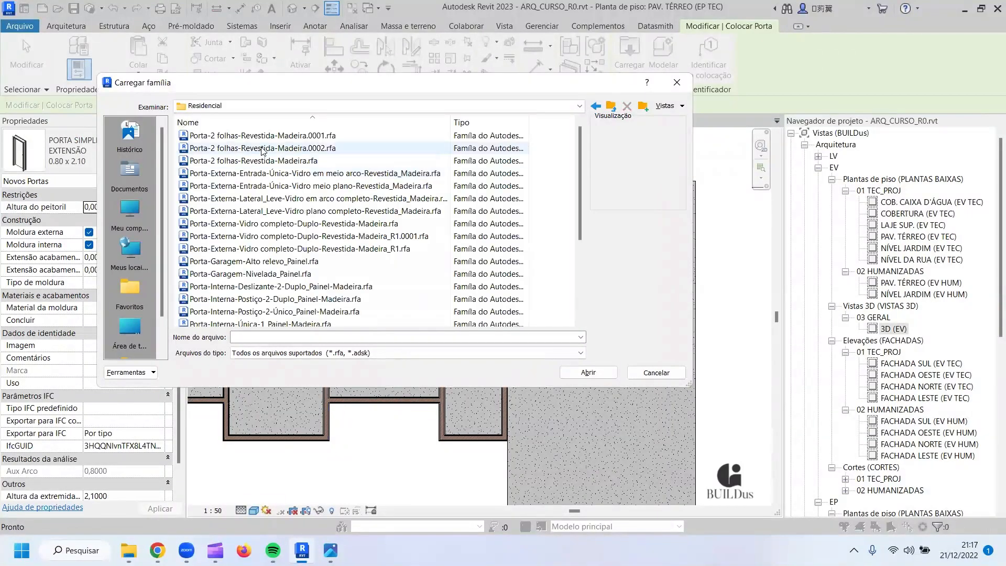
Examine the previews of the residential door families, including double, garage, internal sliding and full-glass models.
left_click(314, 198)
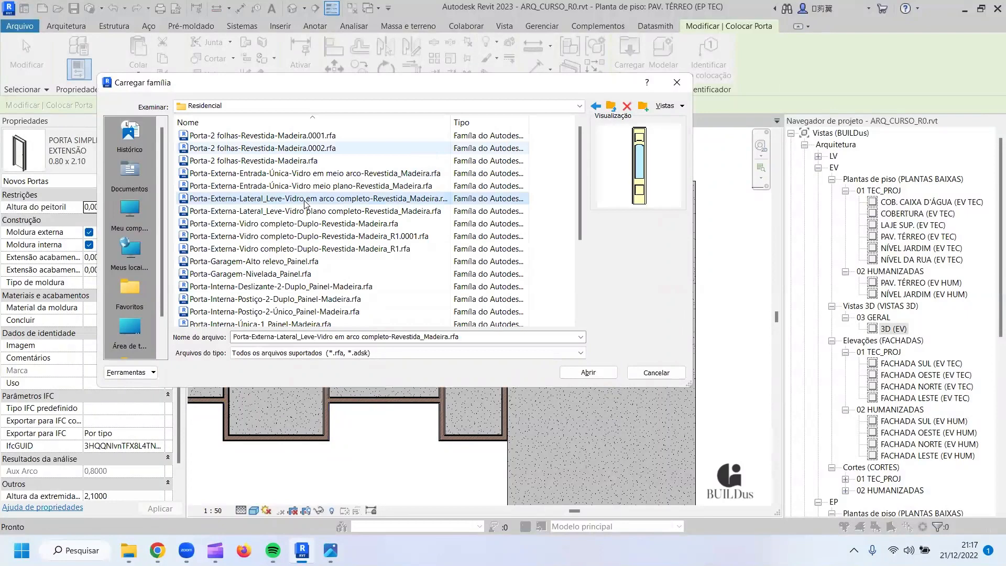
left_click(298, 173)
left_click(293, 162)
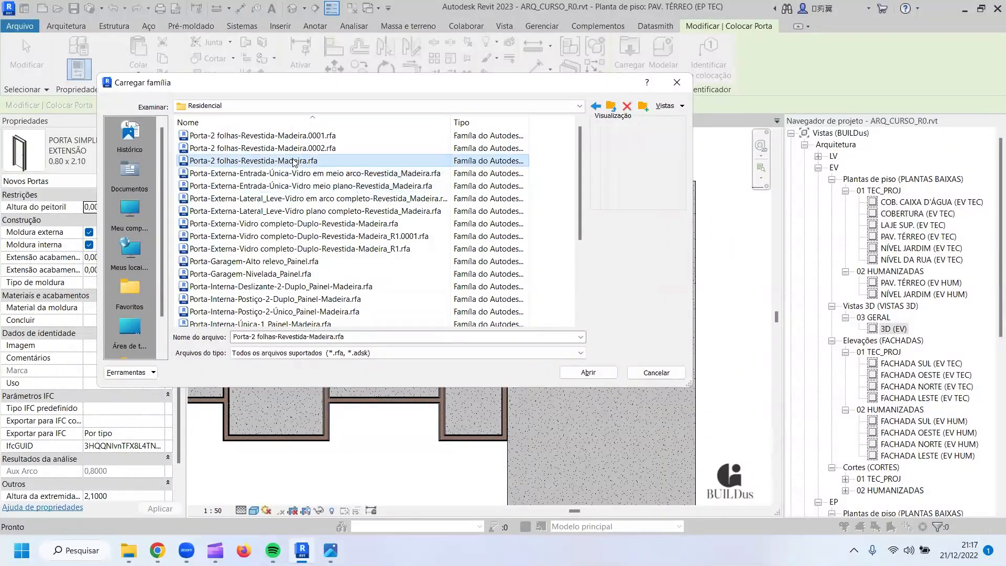
left_click(269, 263)
left_click(272, 276)
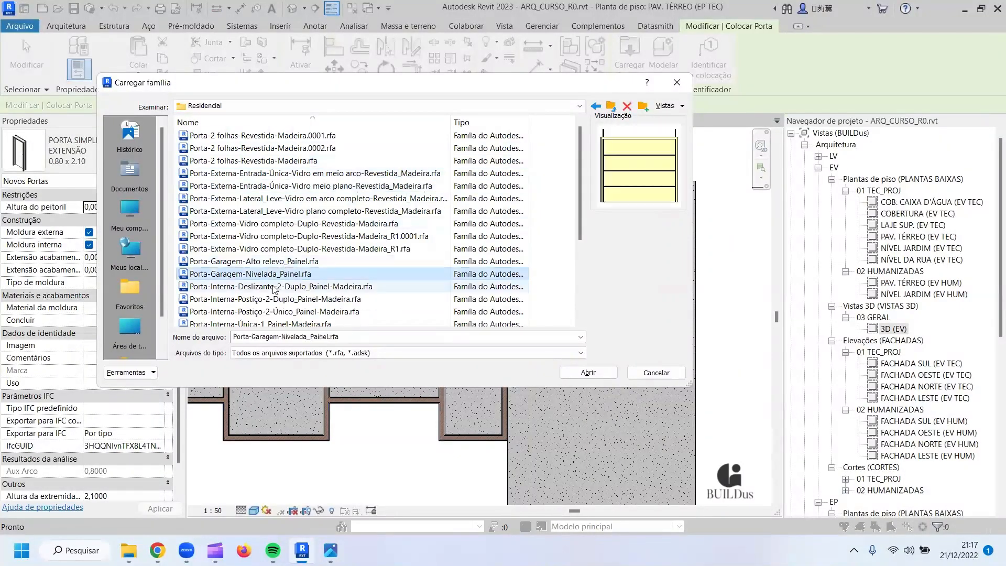
left_click(277, 289)
left_click(278, 298)
left_click(281, 285)
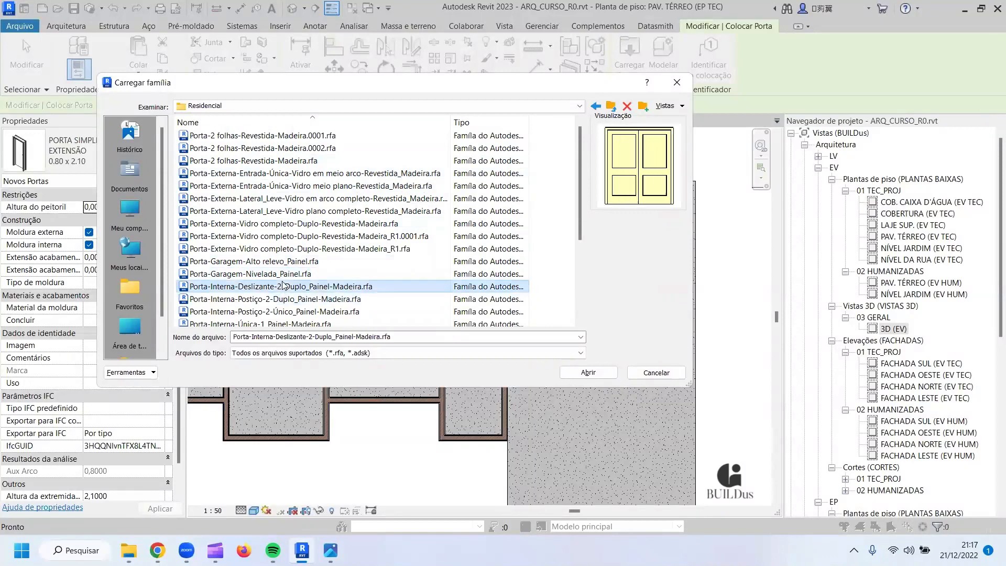
left_click(281, 275)
left_click(277, 263)
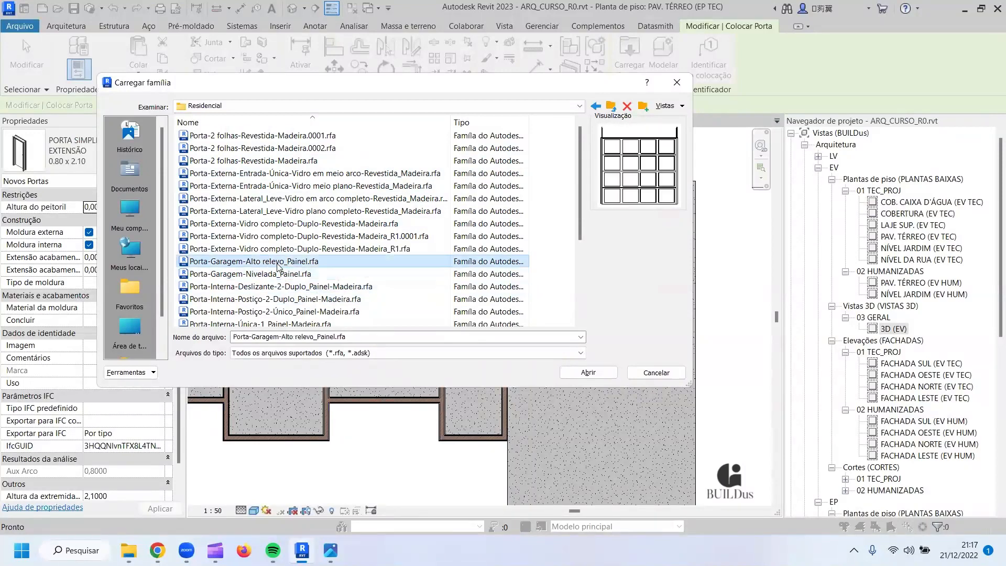
key("Down")
key("Down")
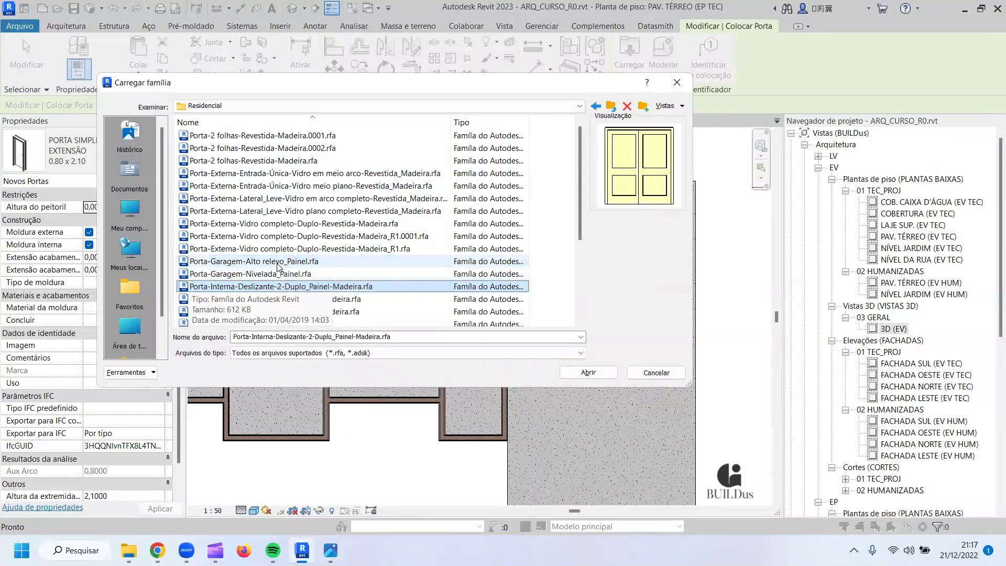
scroll(277, 266, "down", 2)
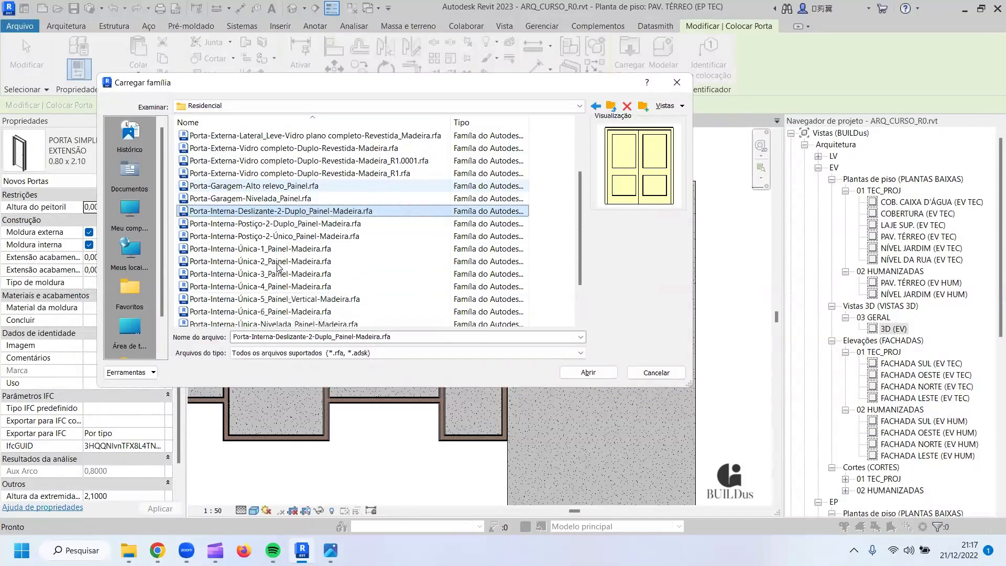
left_click(350, 224)
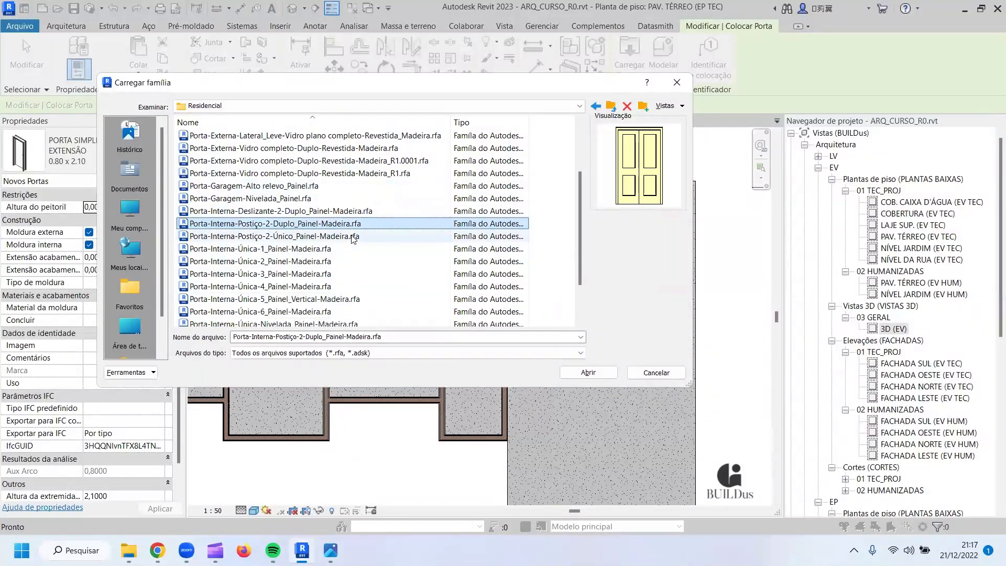
left_click(351, 237)
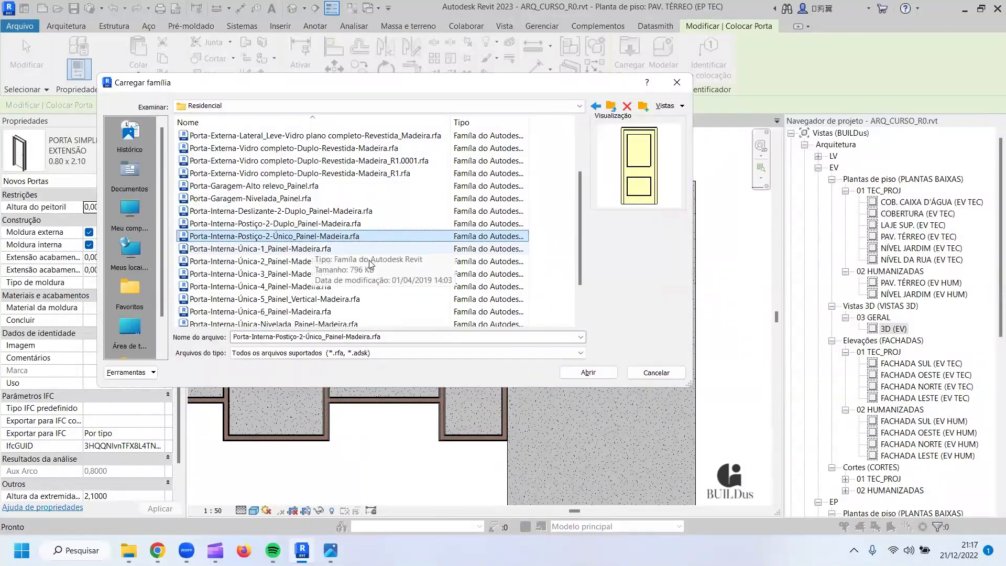
left_click(369, 259)
key("Down")
key("Down")
key("Down")
key("Down")
key("Down")
key("Down")
key("Down")
key("Down")
key("Down")
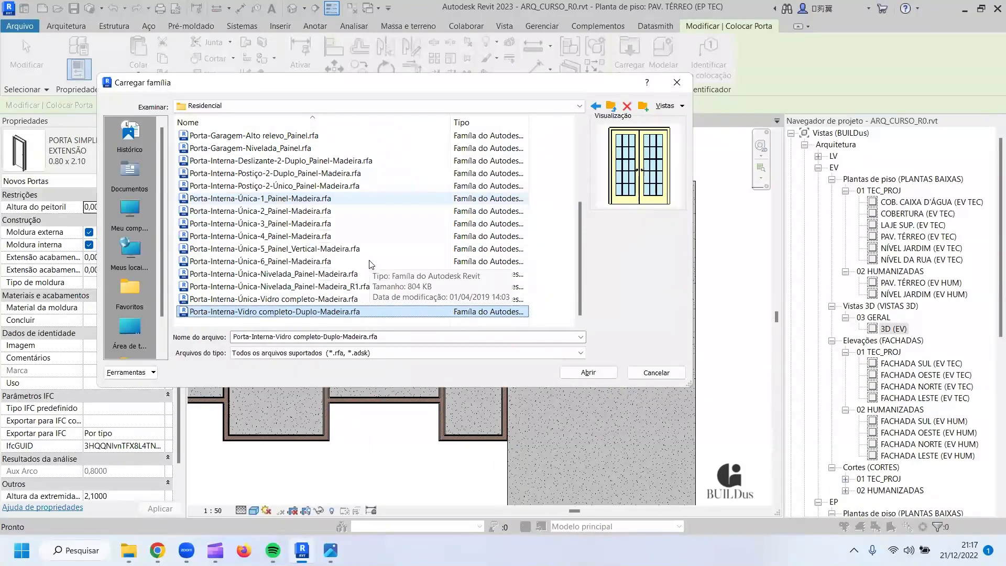
key("Up")
key("Up")
key("Up")
key("Up")
key("Up")
key("Up")
key("Up")
key("Up")
key("Up")
key("Up")
key("Up")
key("Up")
key("Up")
key("Up")
key("Up")
key("Up")
key("Up")
key("Up")
key("Up")
key("Up")
key("Up")
key("Up")
key("Up")
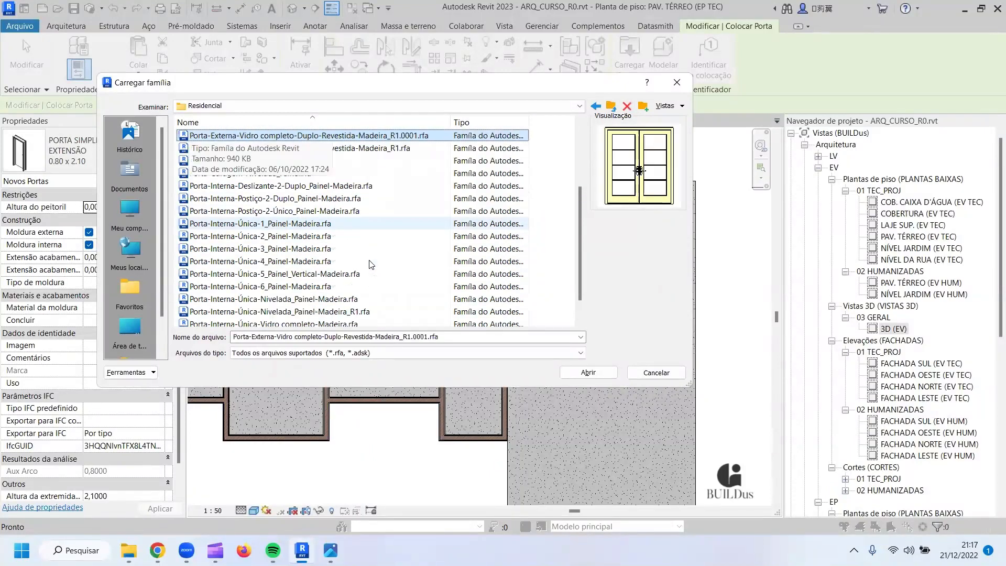
key("Up")
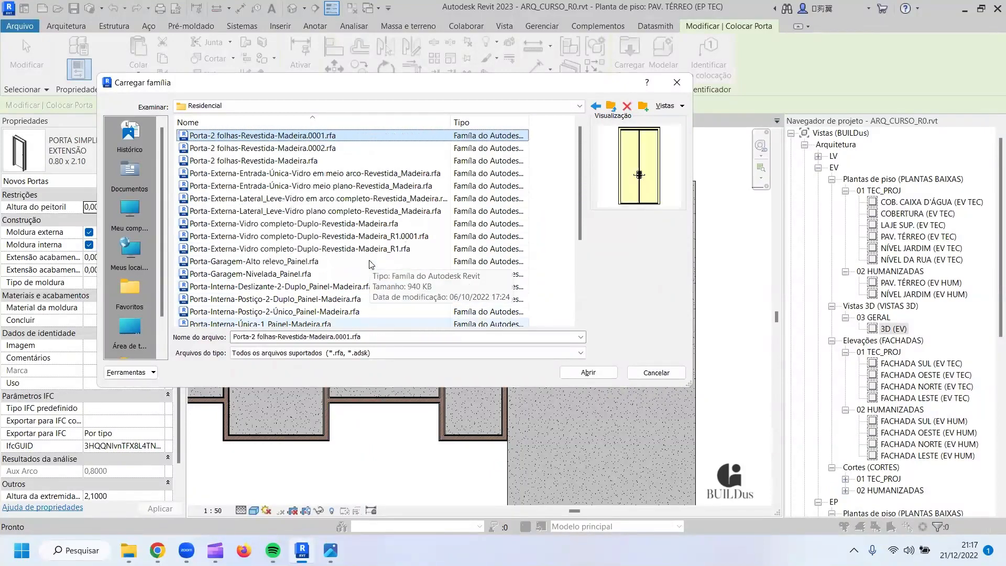
Examine the previews of the door families in the Portas library's Comercial folder.
left_click(610, 106)
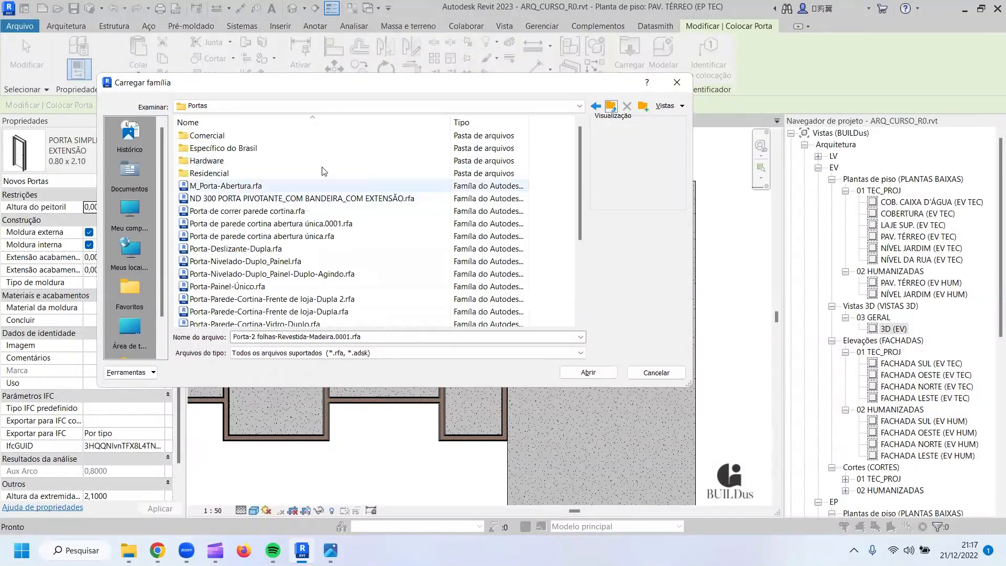
double_click(257, 137)
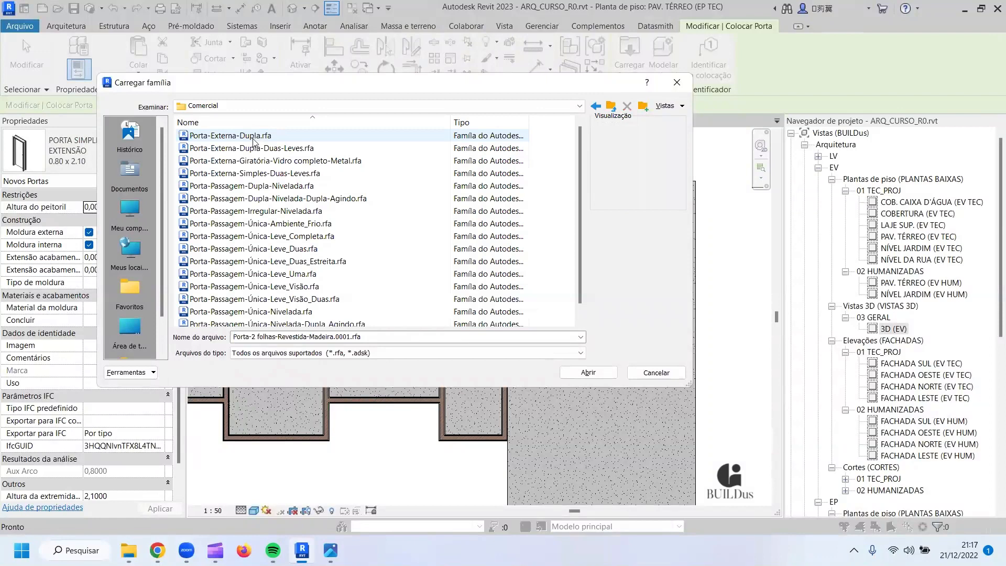
left_click(252, 137)
left_click(248, 149)
left_click(245, 161)
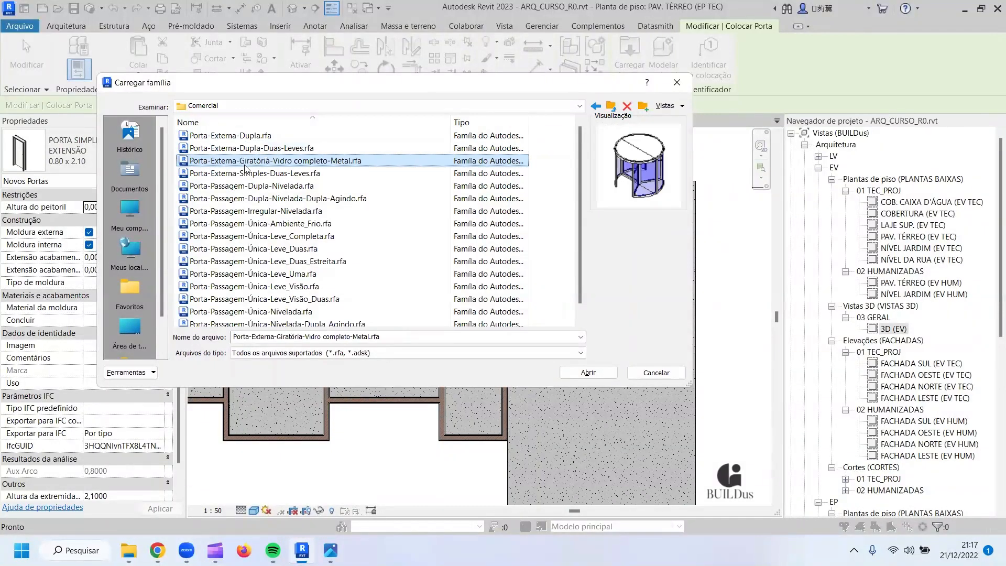
key("Down")
key("Down")
key("Down")
key("Down")
key("Down")
key("Down")
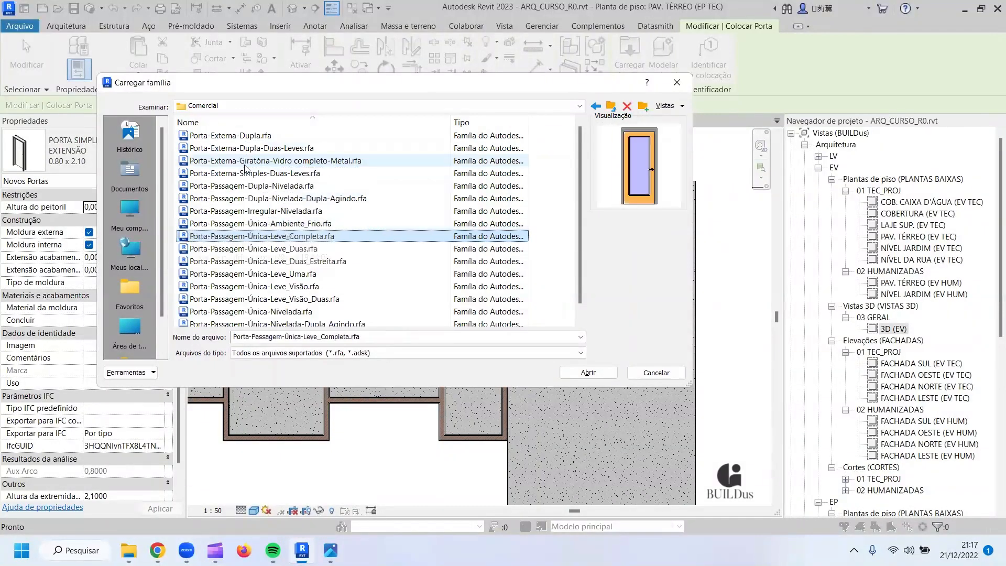
key("Down")
key("Down")
key("Down")
key("Down")
key("Down")
key("Down")
key("Down")
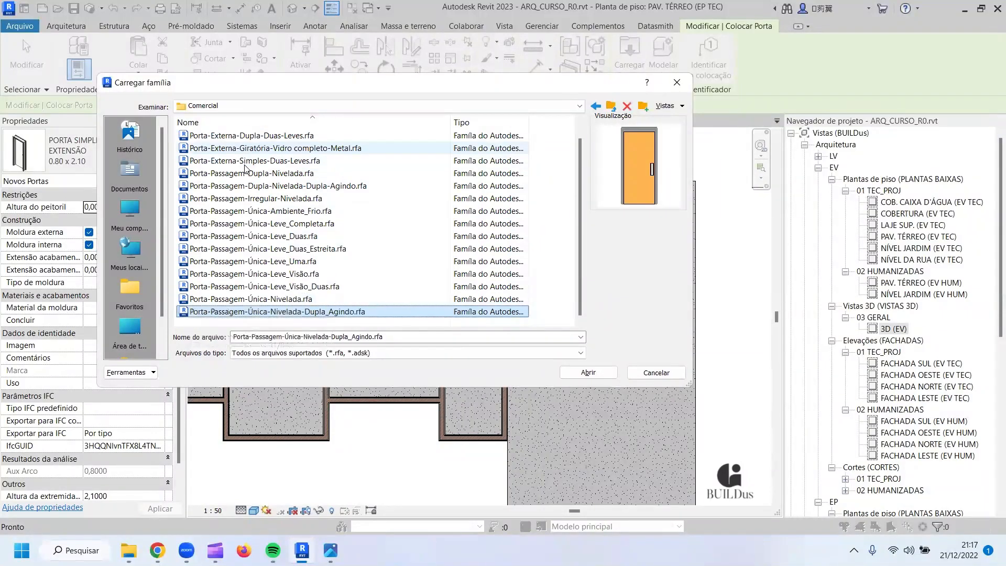
Go to the Porta interna folder within the door library's Específico do Brasil folder.
left_click(611, 105)
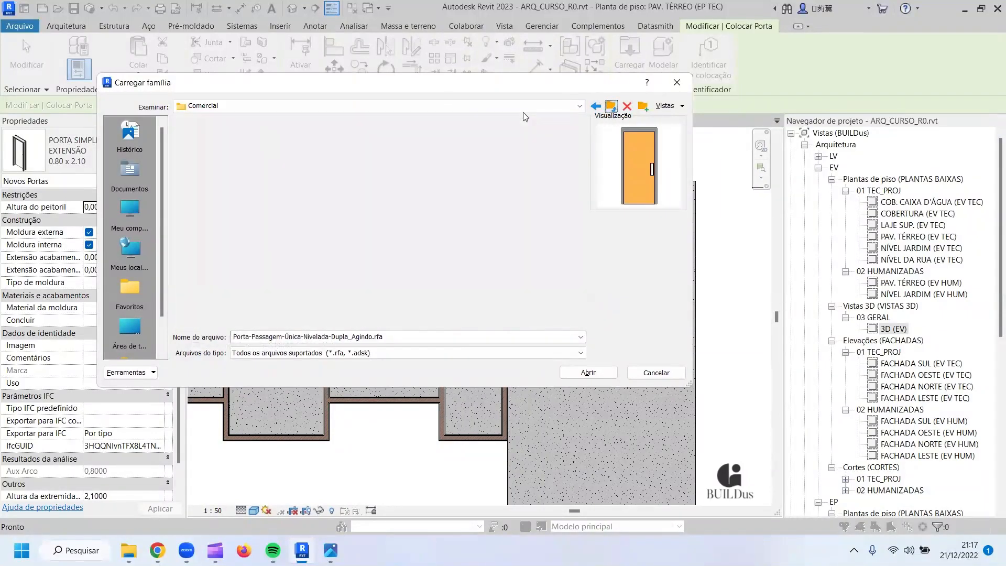
double_click(260, 148)
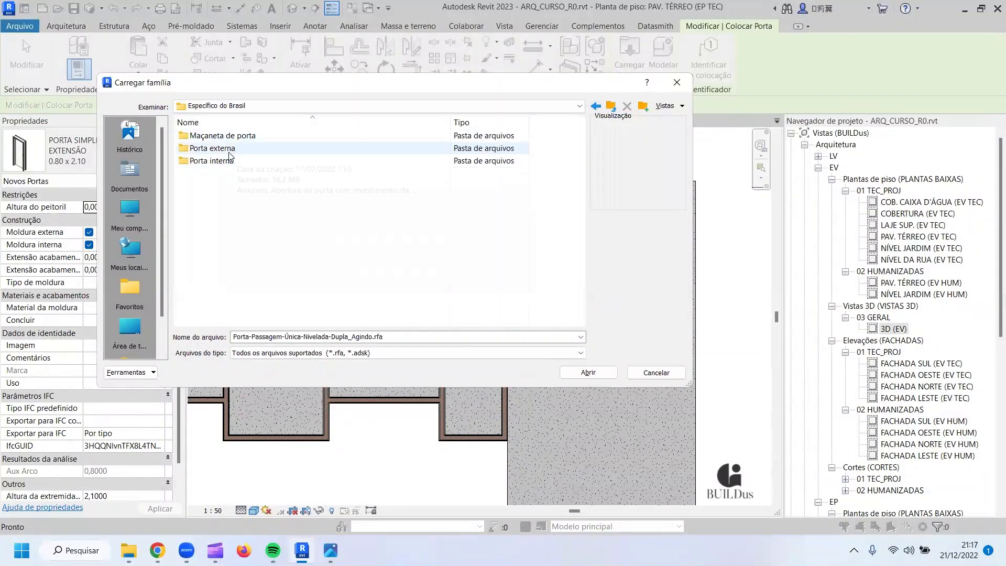
double_click(216, 163)
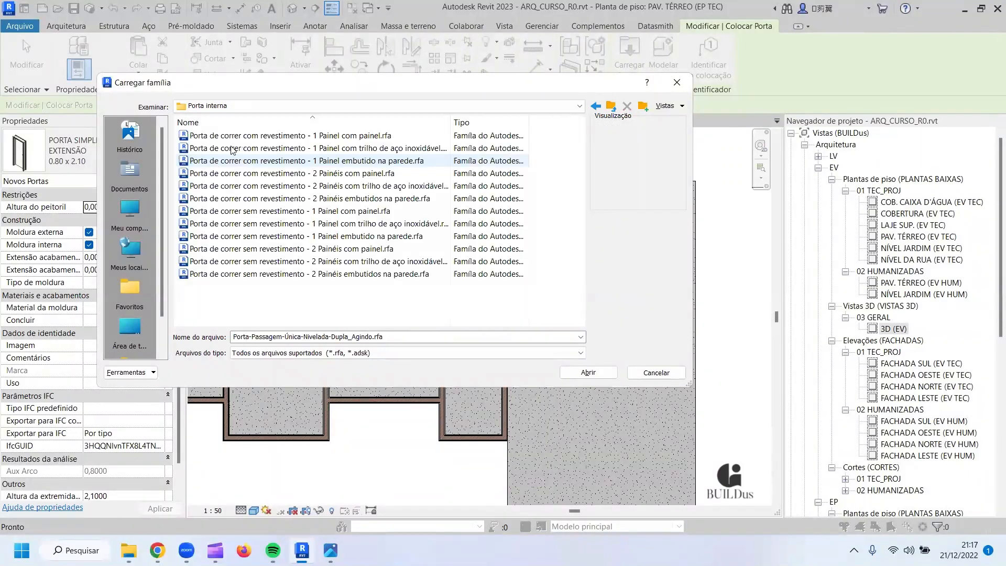
Compare the previews of the internal sliding door families with and without revestimento, in one- and two-panel versions.
key("Down")
left_click(243, 149)
left_click(245, 160)
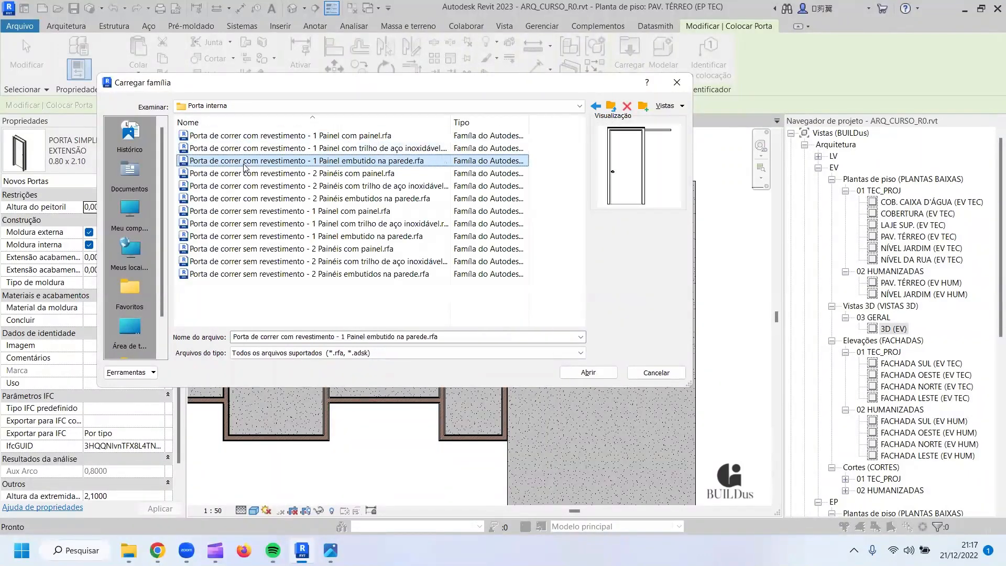
left_click(247, 174)
key("Down")
key("Down")
key("Down")
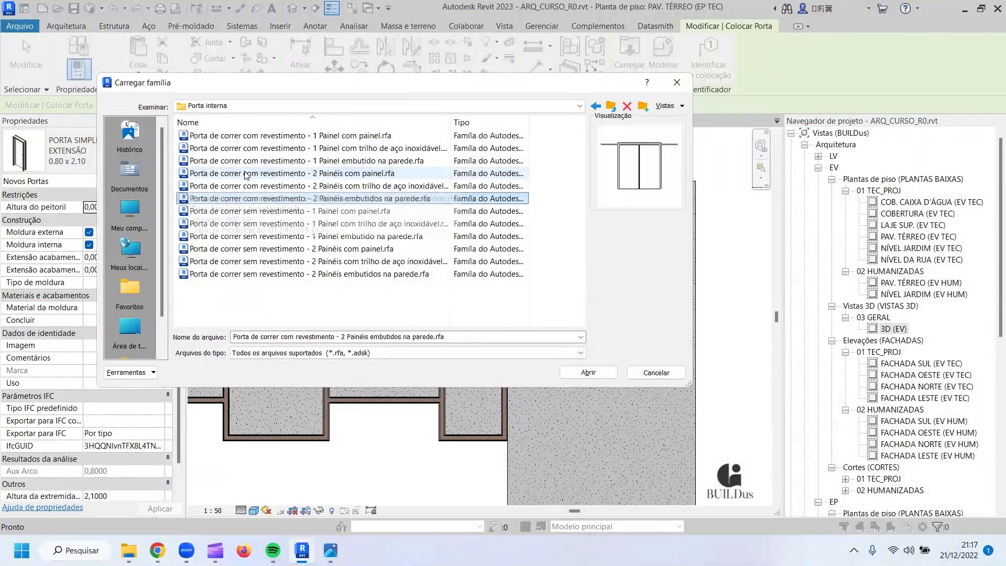
key("Down")
key("Down")
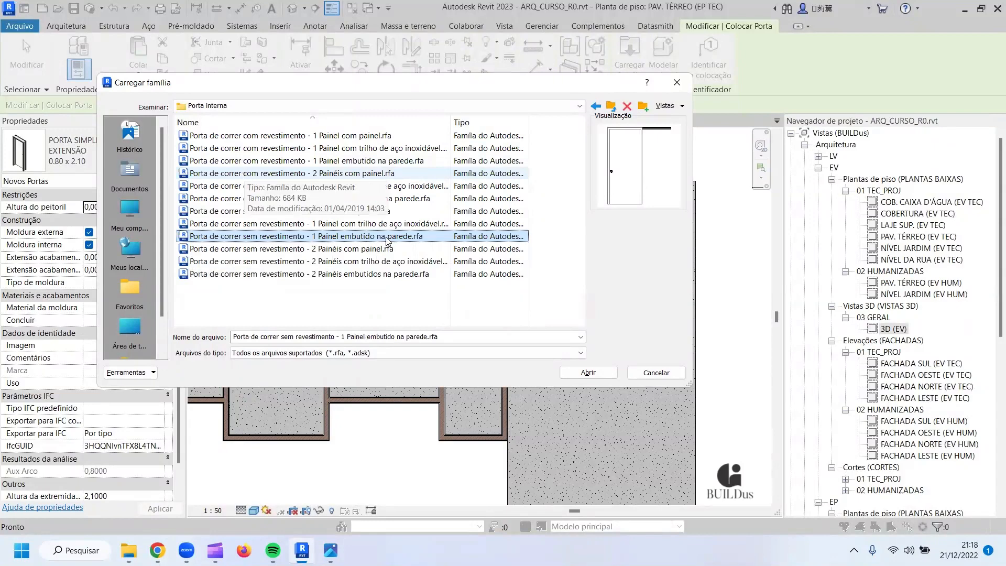
left_click(279, 252)
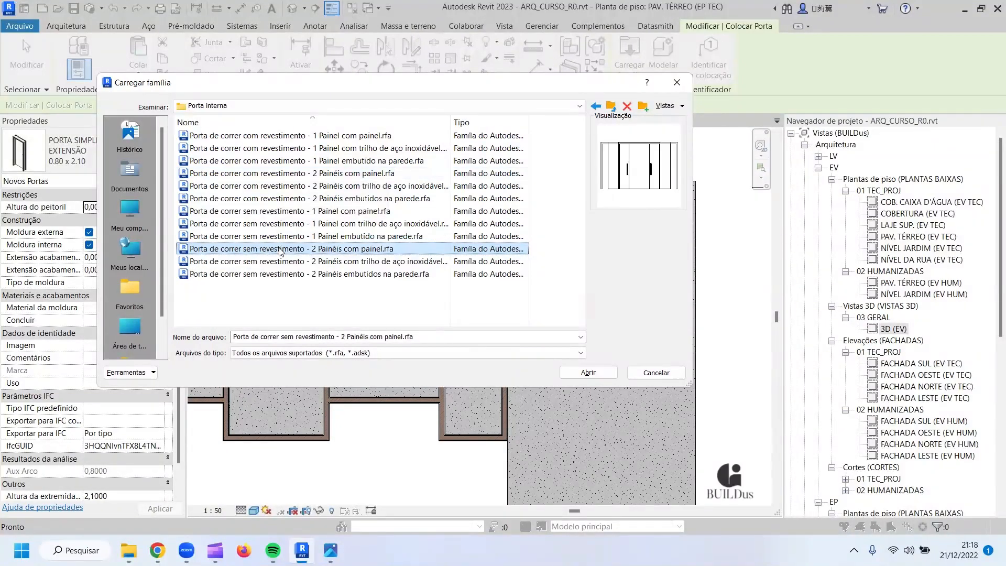
left_click(278, 261)
left_click(279, 273)
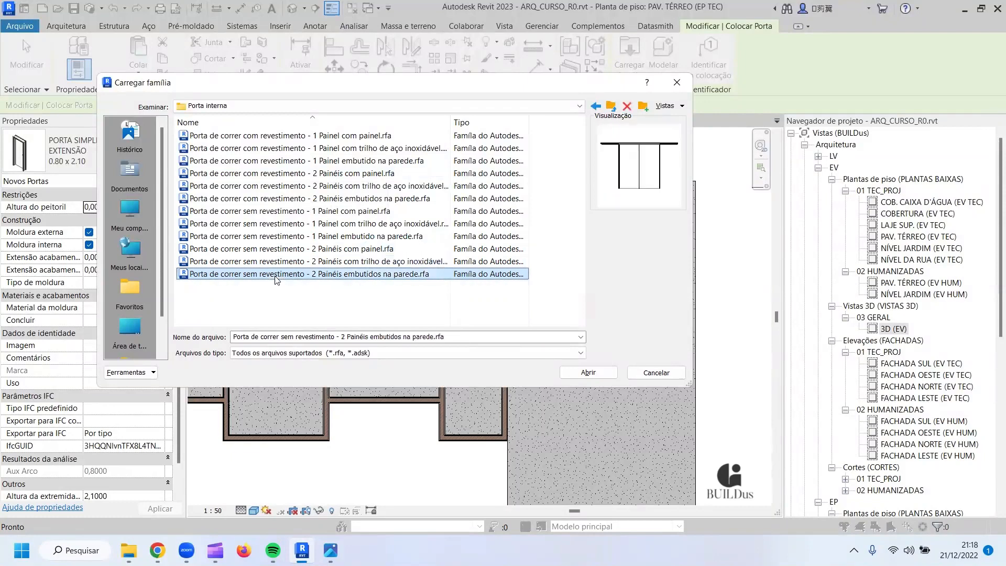
left_click(270, 248)
left_click(267, 237)
left_click(270, 224)
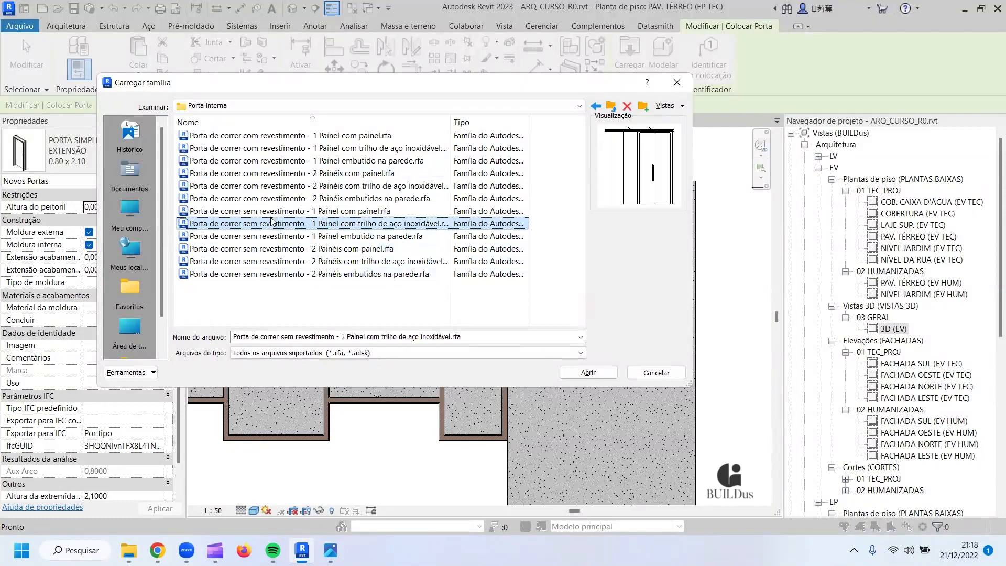
left_click(275, 211)
left_click(276, 199)
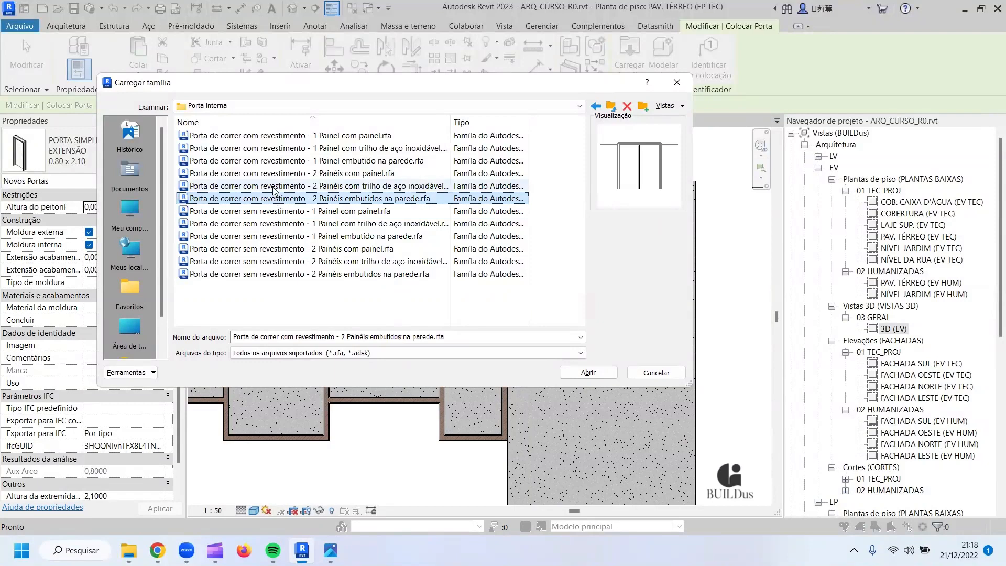
left_click(273, 188)
left_click(273, 176)
left_click(272, 162)
left_click(273, 151)
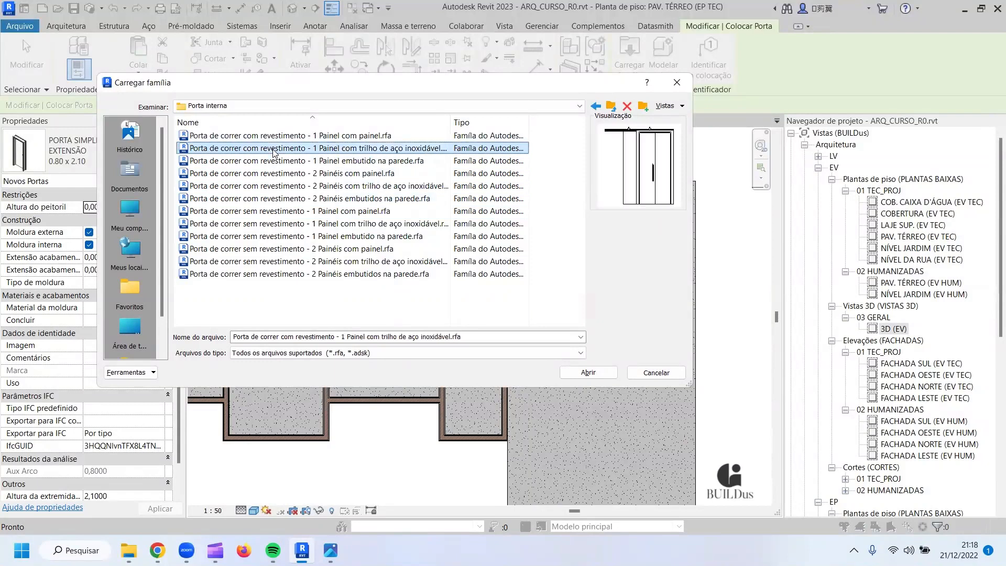
Load the internal sliding door family Porta de correr com revestimento - 1 Painel com trilho de aço inoxidável.
left_click(271, 161)
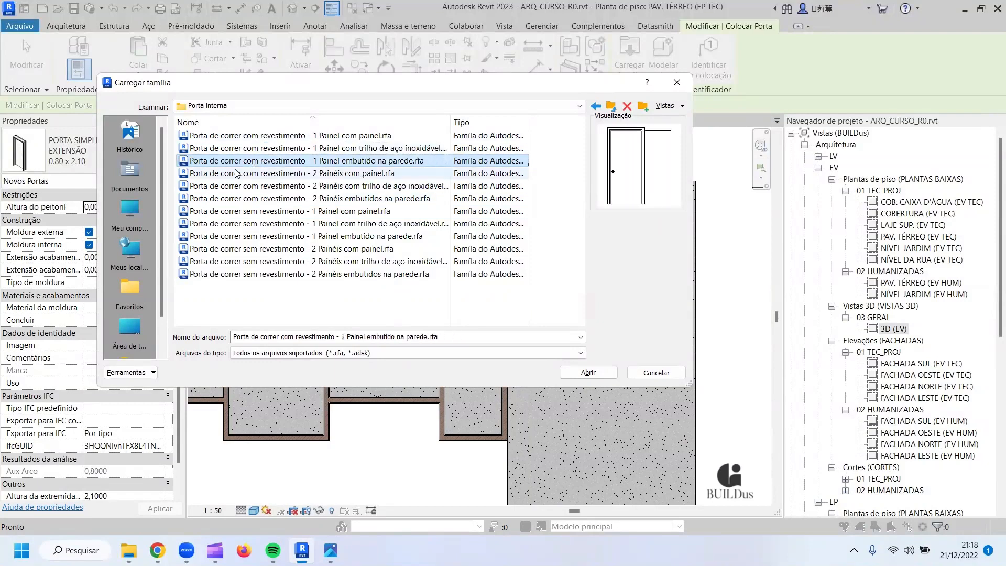
left_click(273, 151)
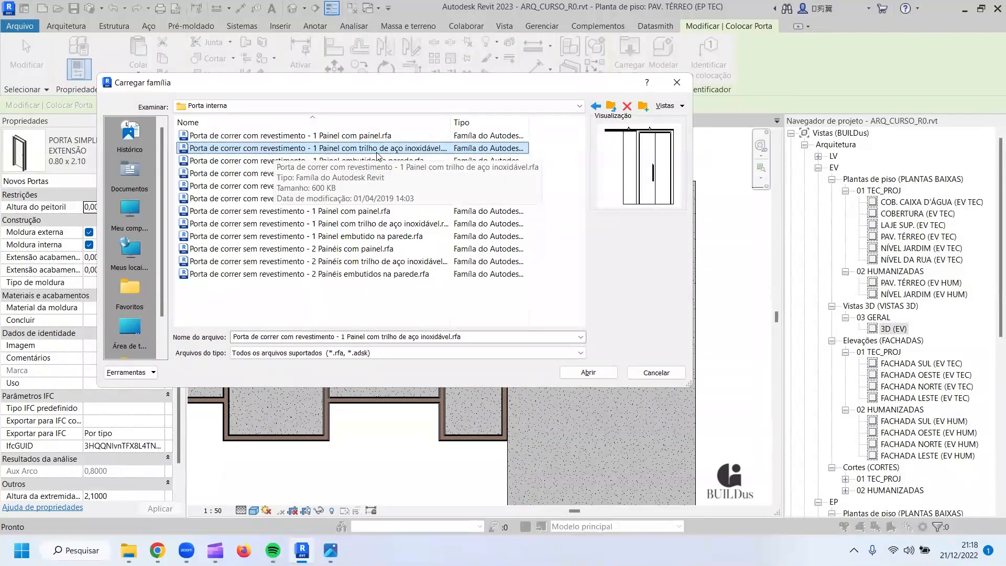
left_click(321, 136)
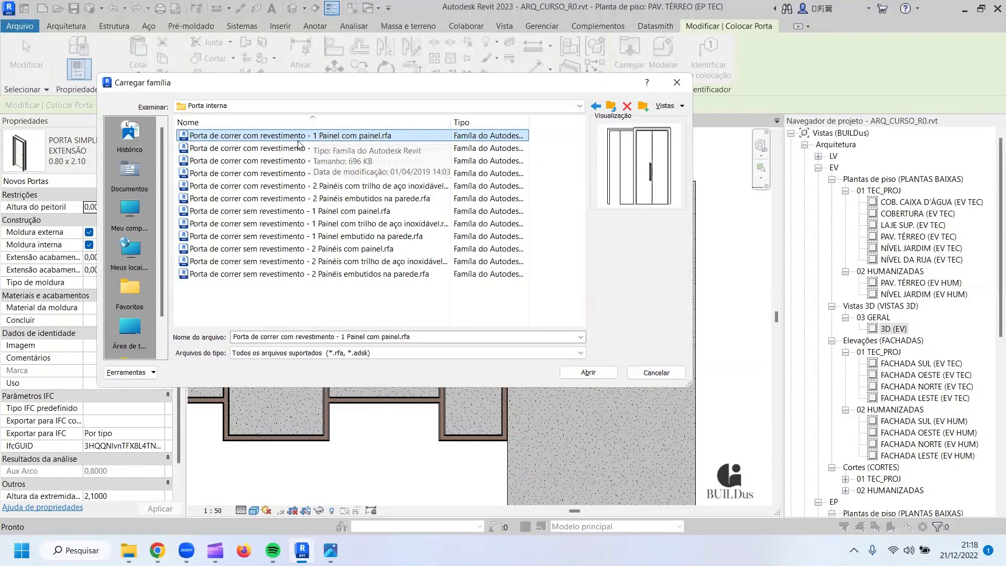
left_click(244, 148)
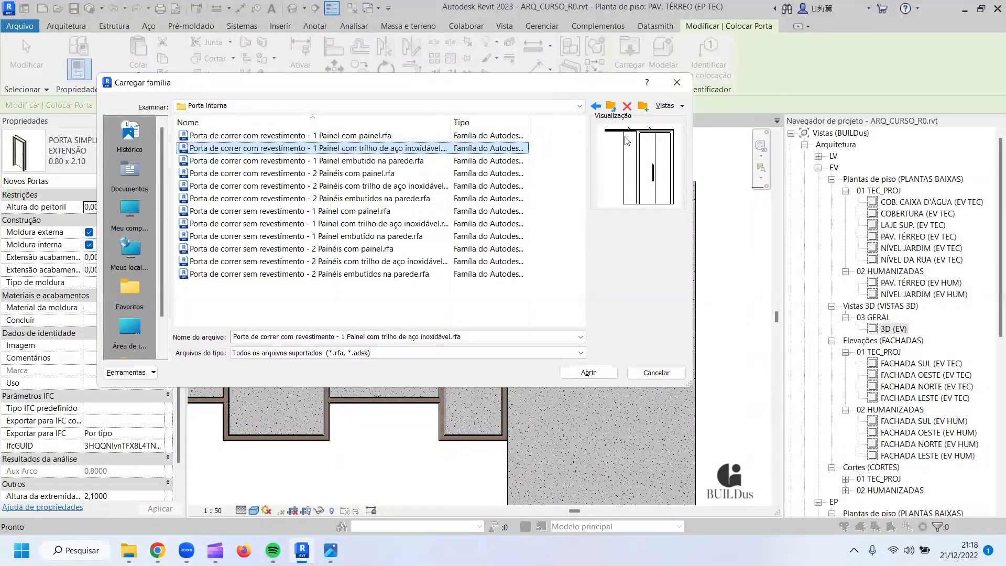
left_click(589, 373)
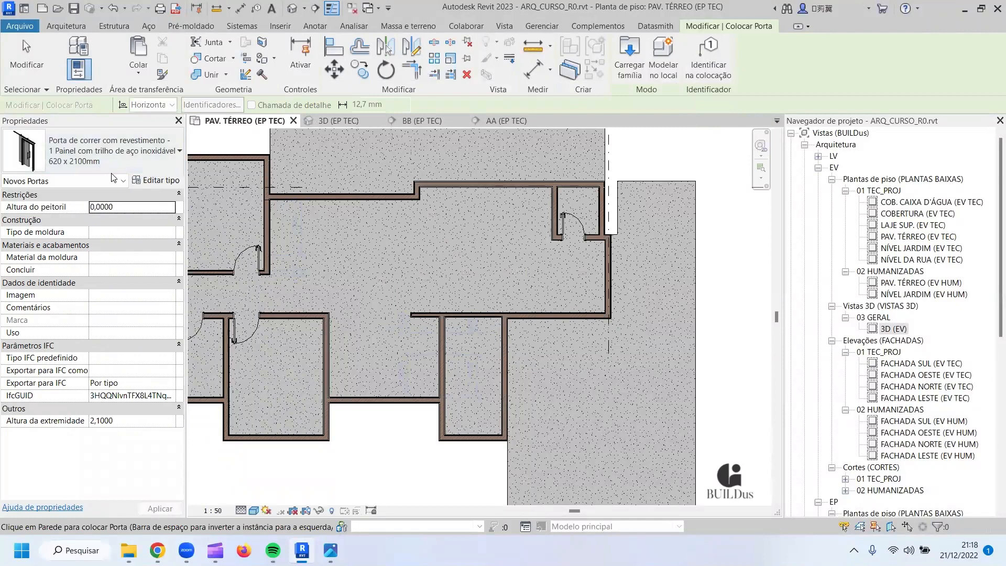
In the type properties of the loaded sliding door, set the Largura bruta to 0,8 m.
left_click(152, 183)
left_click(155, 181)
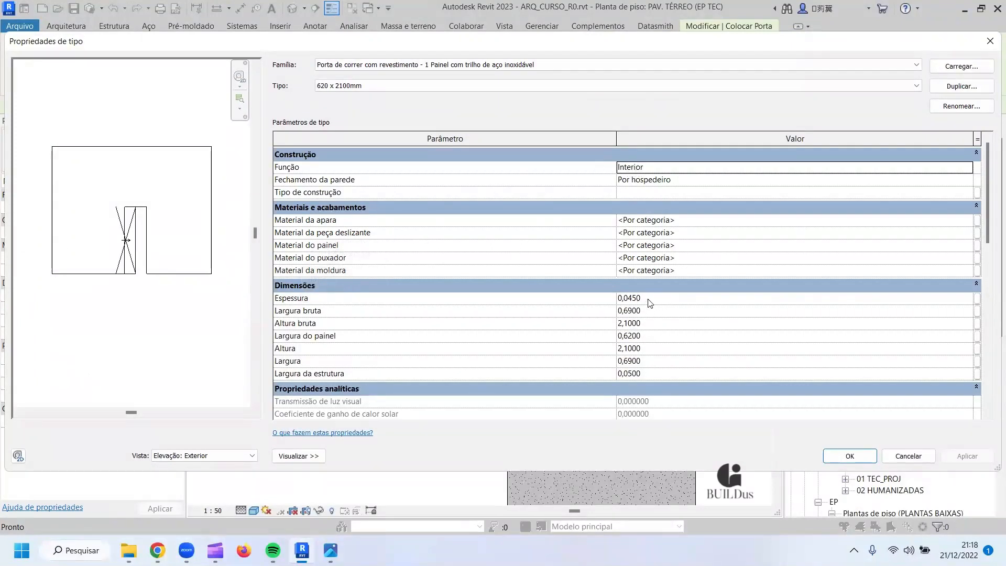
left_click_drag(642, 312, 612, 318)
type("0,")
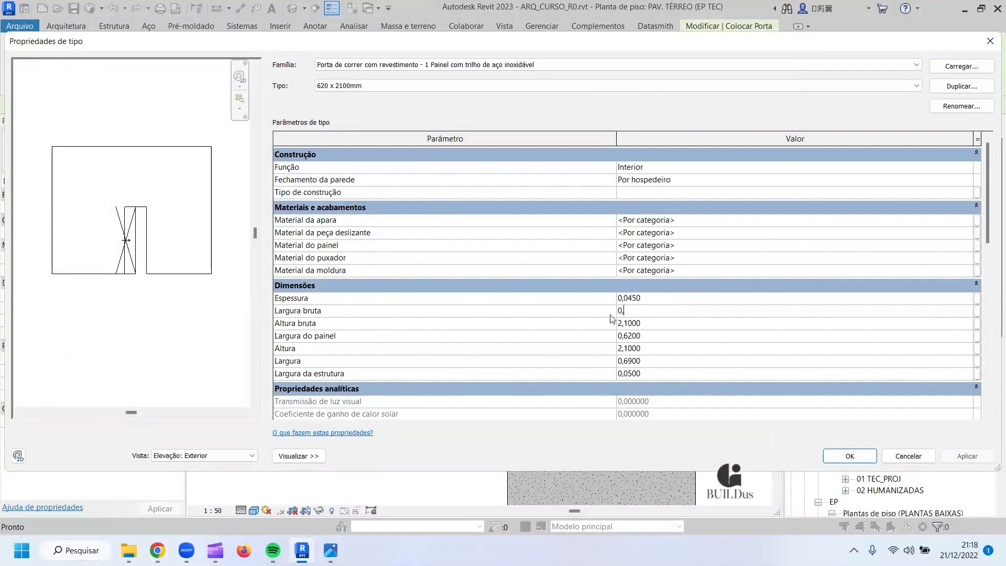
type("8")
key("Tab")
Set the door's Material da apara to .MADEIRA COM PINTURA ESMALTE BRANCO ACETINADO.
left_click(730, 223)
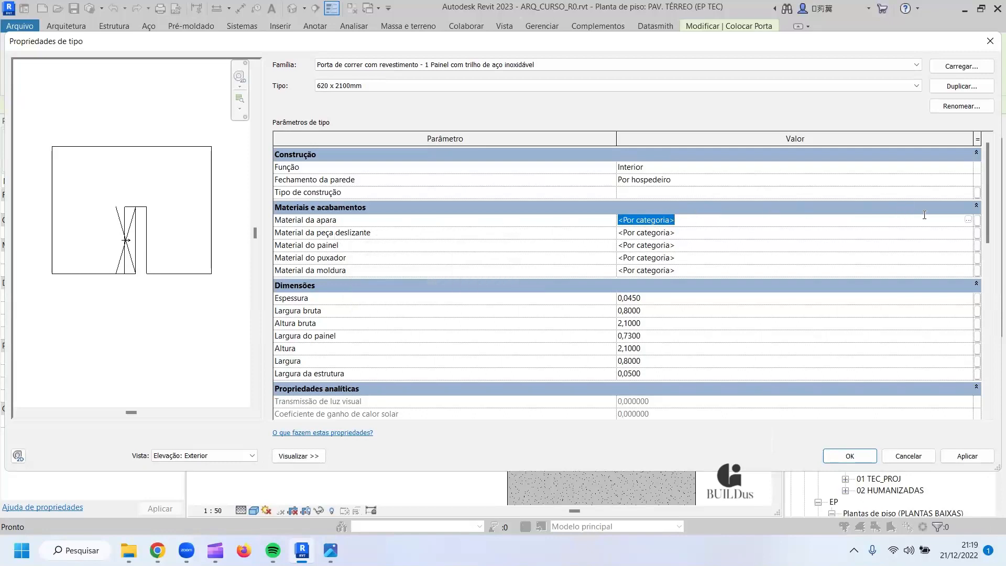
left_click(968, 220)
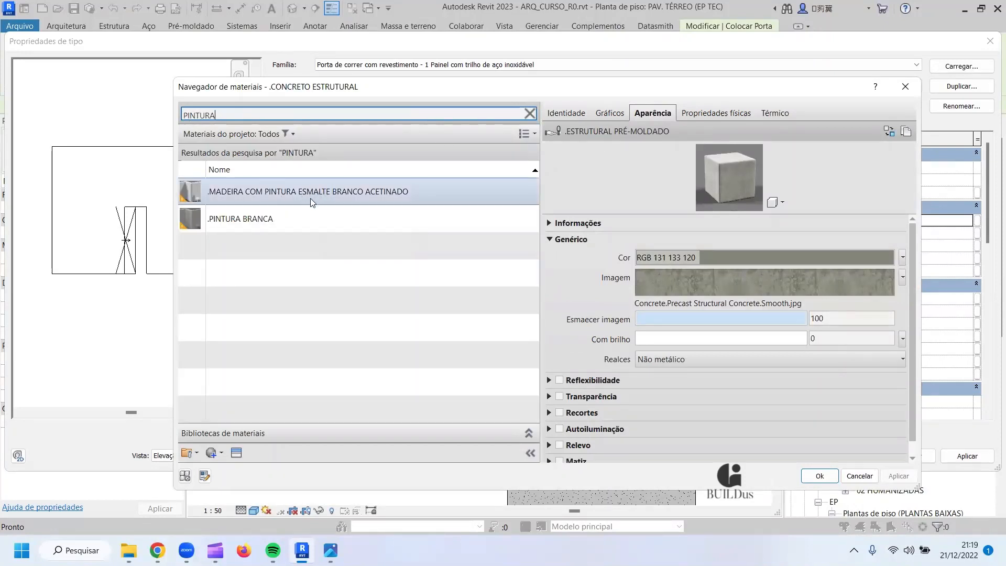
left_click(322, 192)
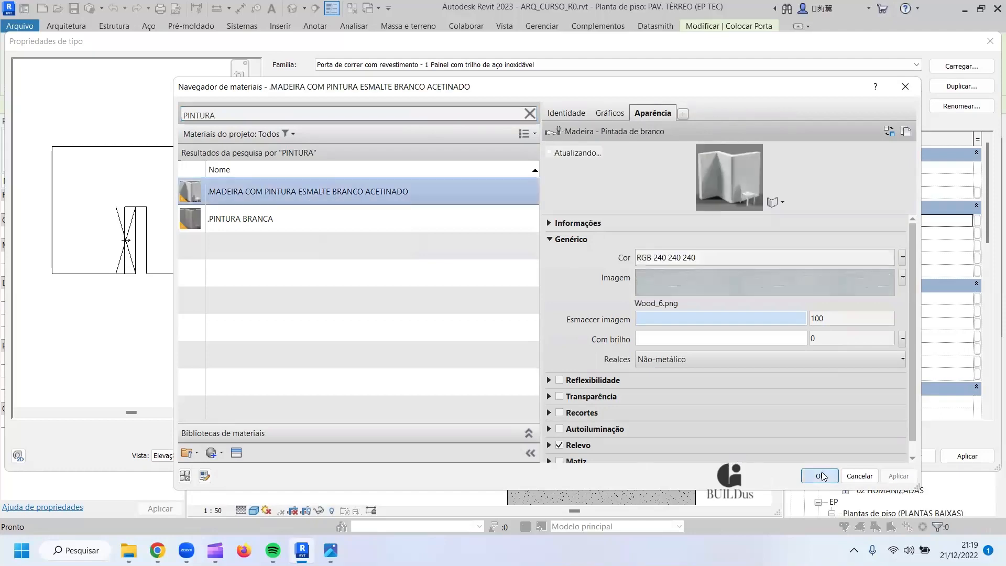
left_click(819, 476)
Copy the white satin enamel wood material from the trim to the door's peça deslizante, painel and moldura materials.
left_click(857, 221)
key("ctrl+c")
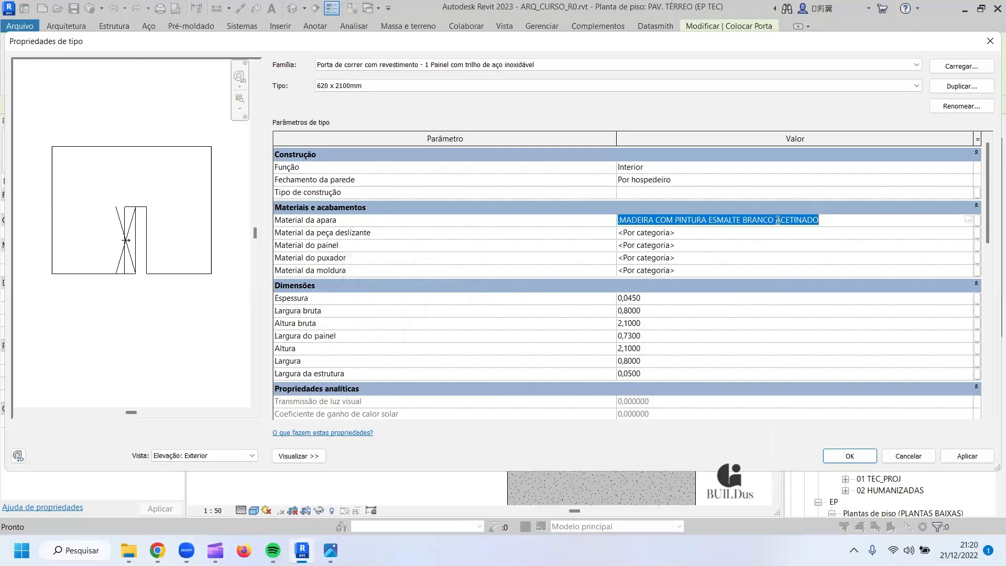
left_click(740, 233)
key("ctrl+v")
left_click(715, 246)
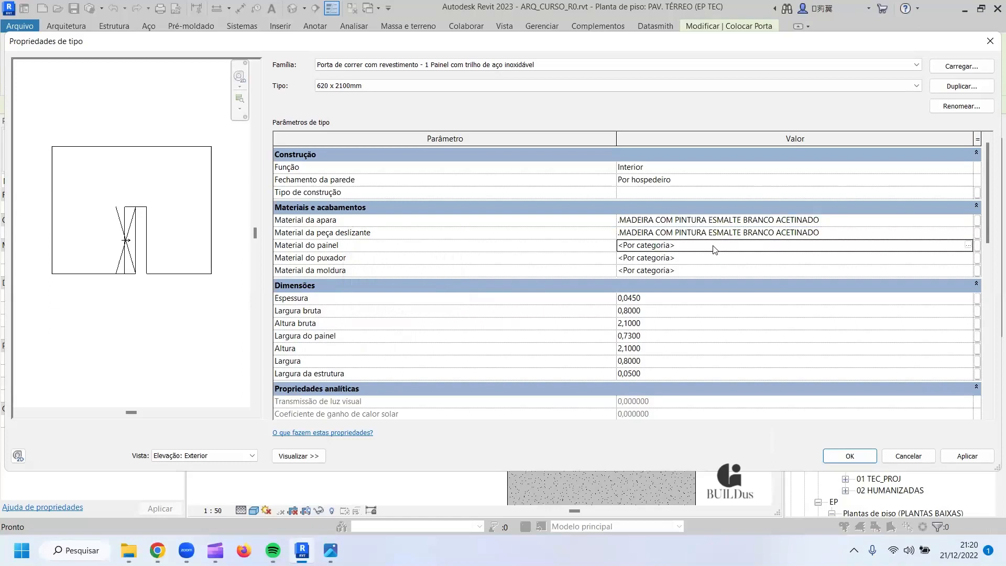
key("ctrl+v")
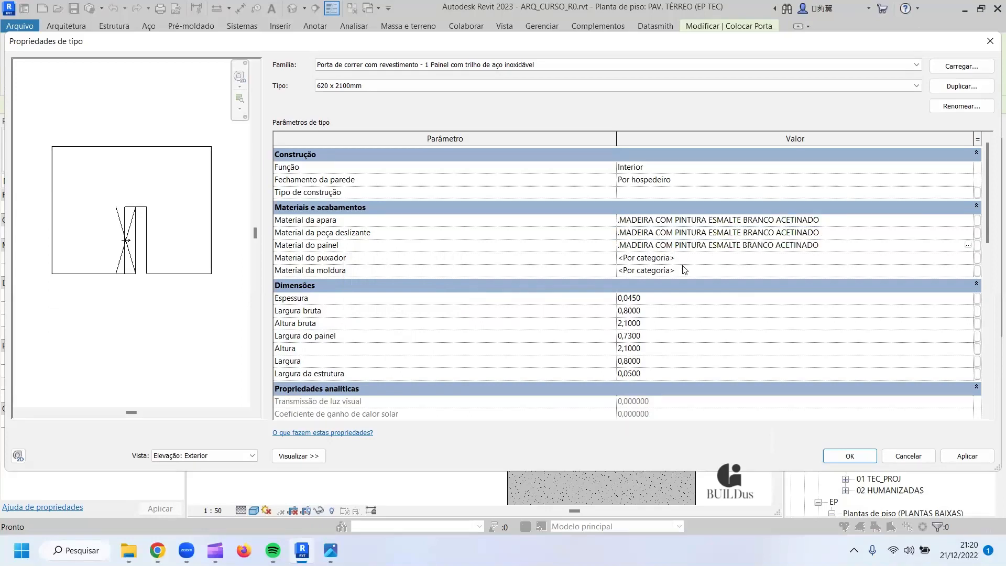
left_click(683, 269)
key("ctrl+v")
Set the door's Material do puxador to Aço cromado and apply the type changes.
left_click(723, 257)
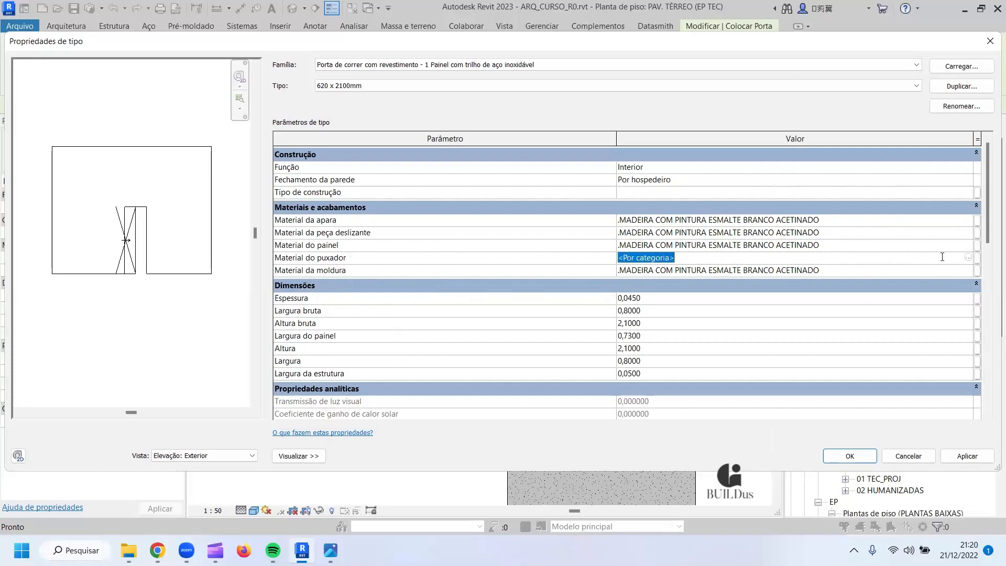
left_click(968, 258)
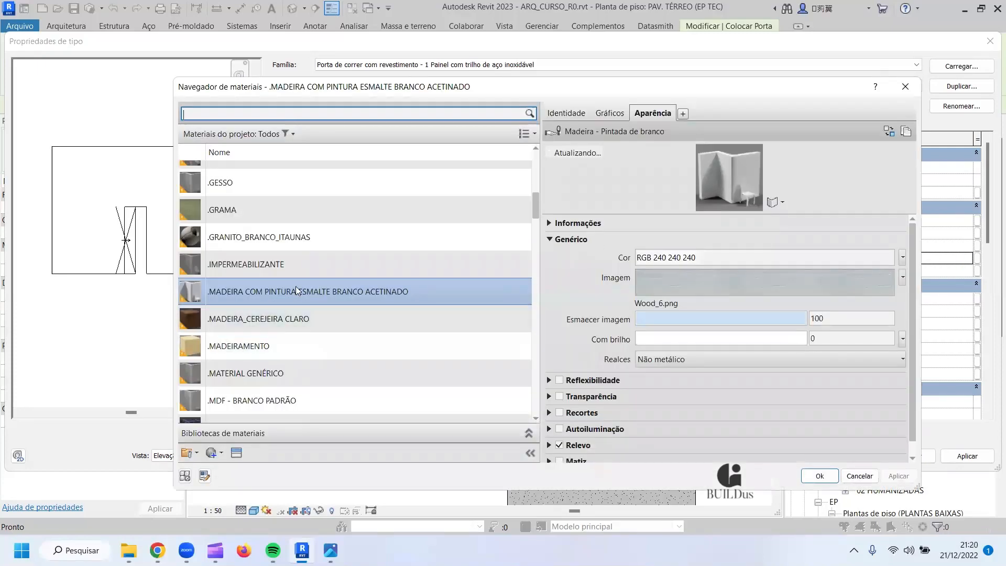
scroll(276, 226, "up", 1)
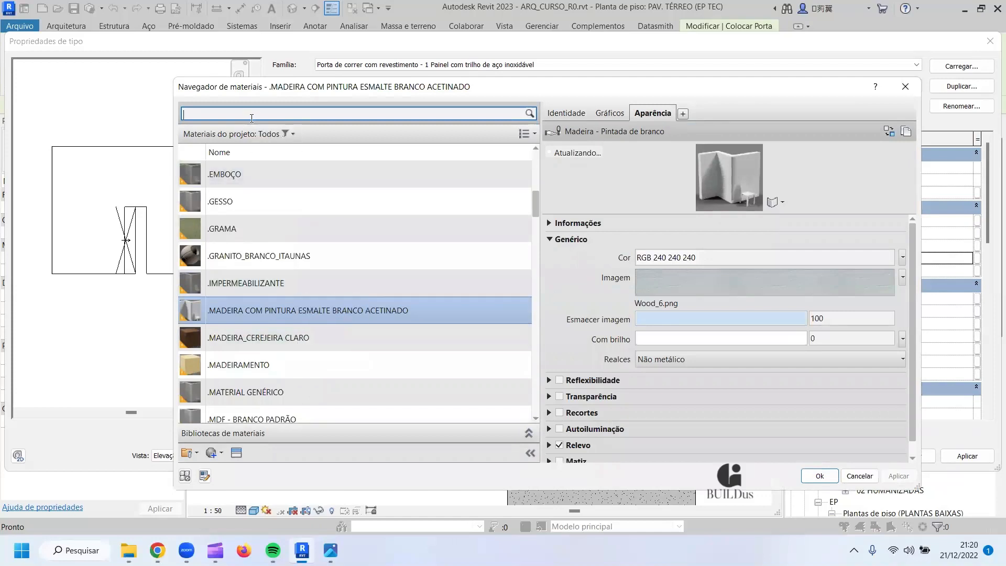
left_click(252, 118)
type("INOX")
key("BackSpace")
key("BackSpace")
key("BackSpace")
key("BackSpace")
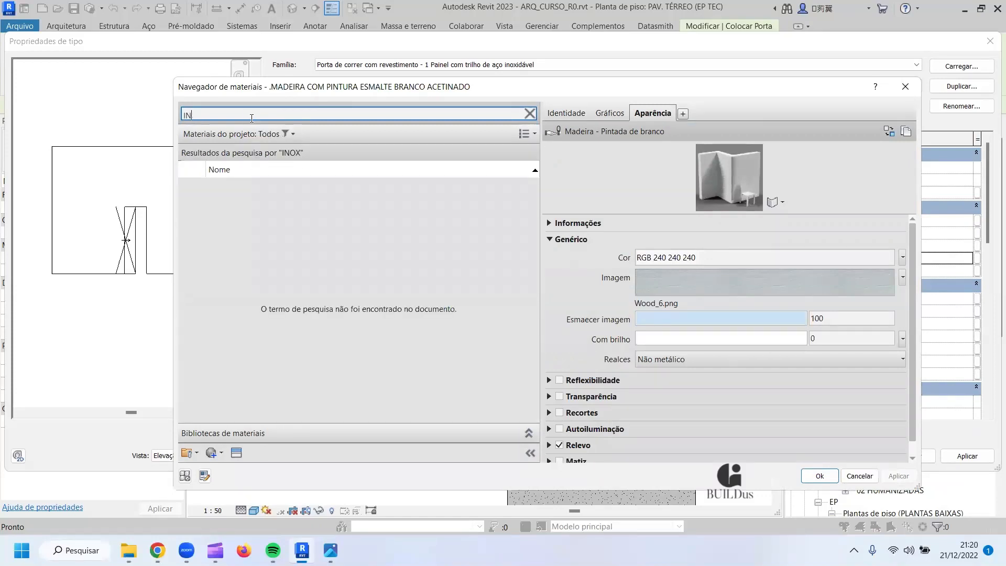
type("AÇO")
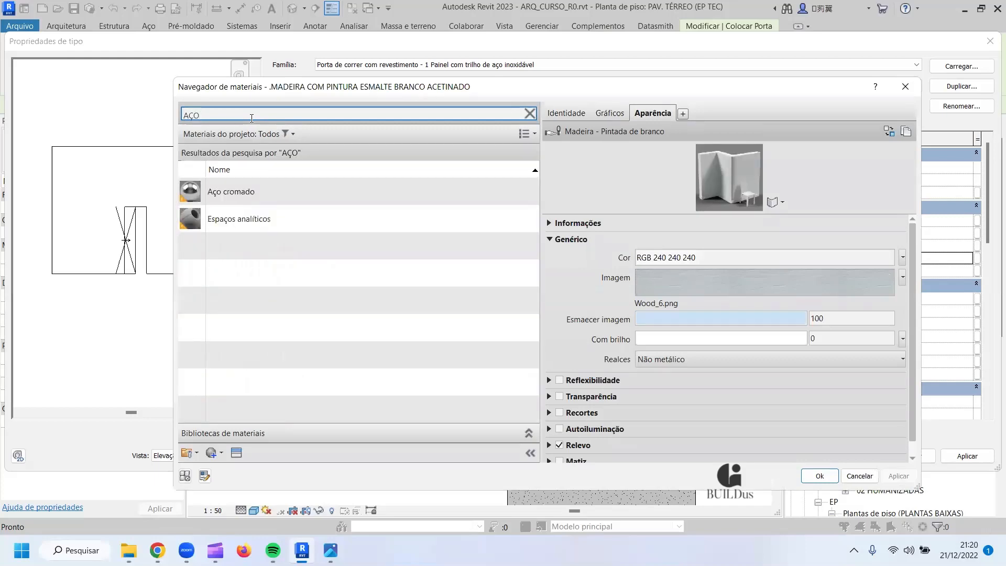
left_click(225, 191)
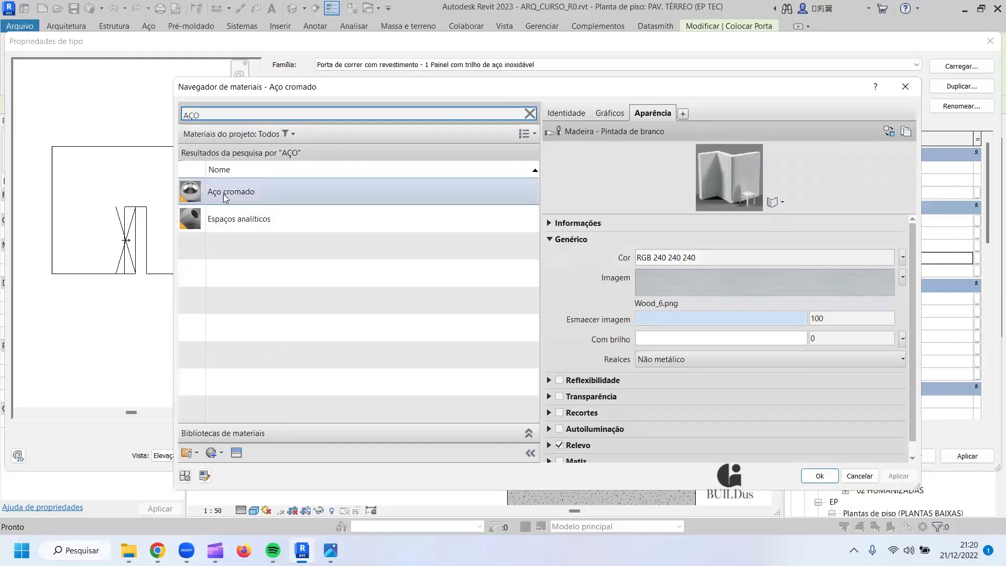
left_click(818, 476)
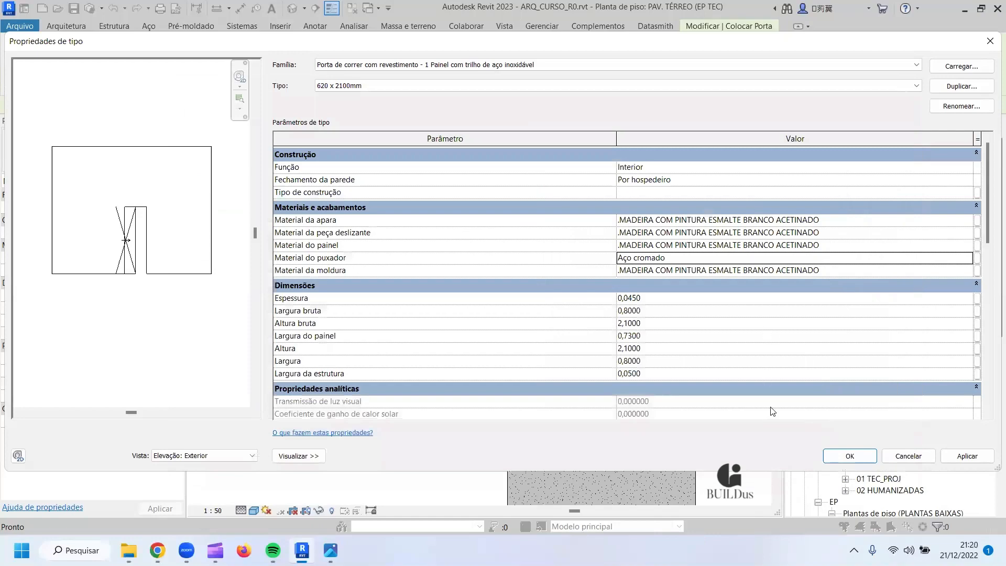
left_click(847, 455)
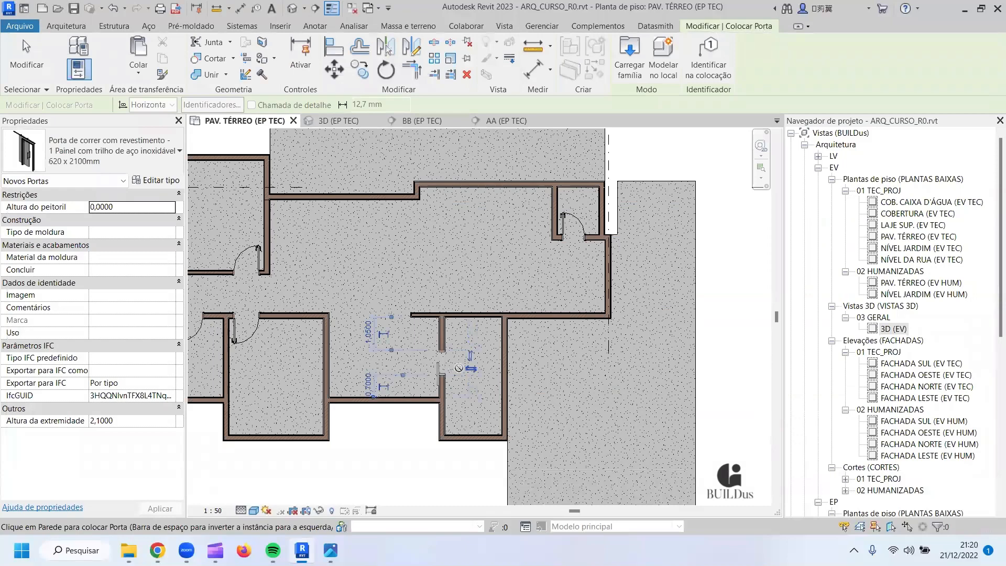
Place the sliding door in the narrow room's left wall, about 1,05 m below the upper wall and 0,70 m above the adjoining lower wall.
left_click(443, 362)
scroll(442, 361, "up", 2)
scroll(424, 373, "up", 2)
key("Escape")
key("Escape")
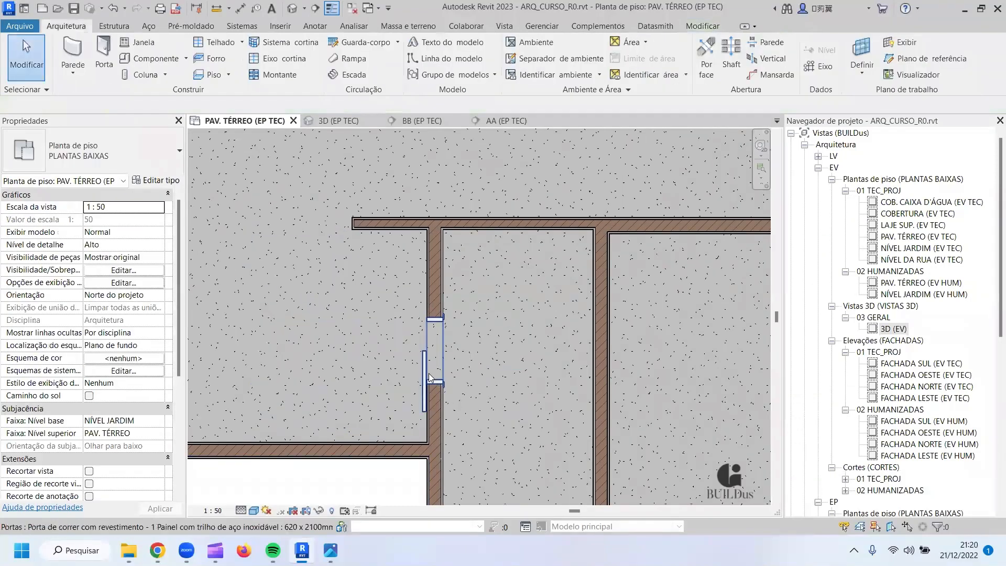
Flip the placed sliding door so its panel runs on the narrow room's side of the wall.
left_click(424, 373)
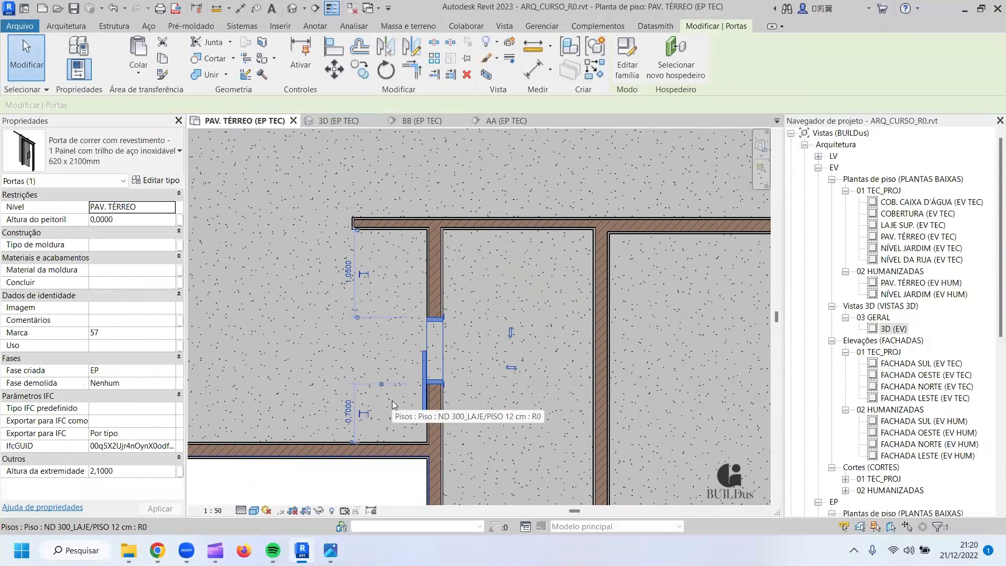
left_click(348, 403)
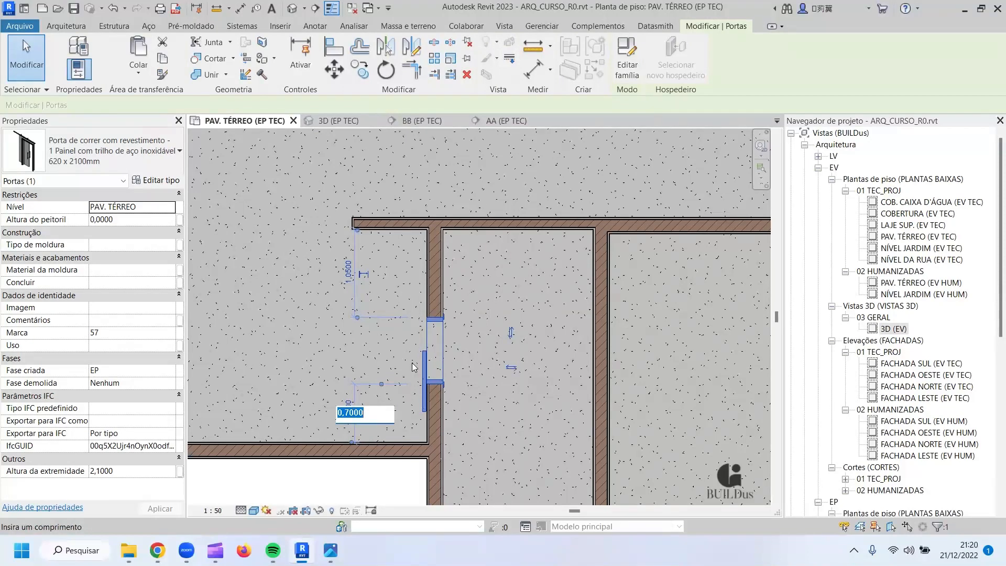
key("Return")
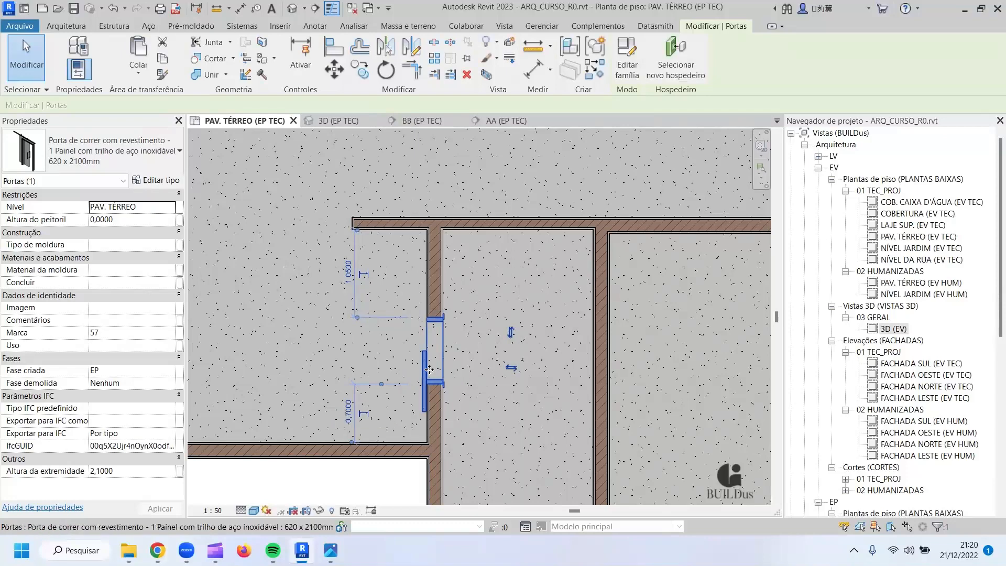
left_click(513, 369)
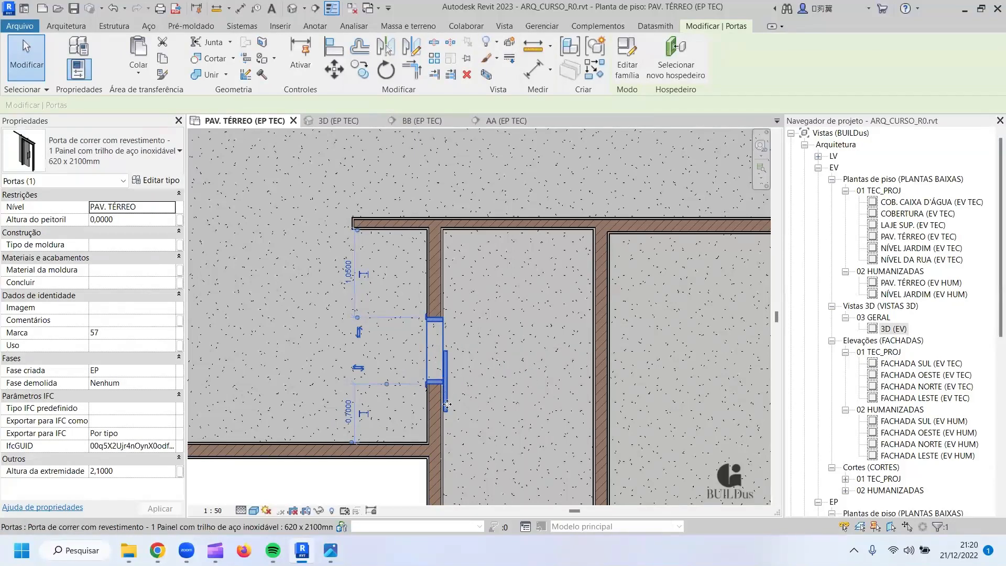
Set the distance between the sliding door and the narrow room's upper wall to 0,15 m.
scroll(438, 348, "down", 1)
middle_click_drag(438, 347, 415, 259)
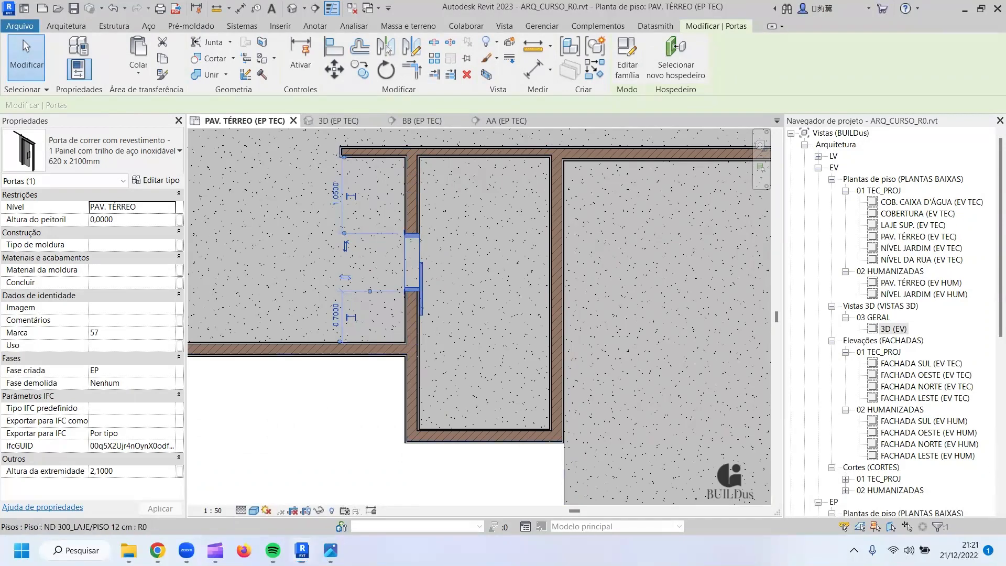
key("alt+Tab")
key("alt+Tab")
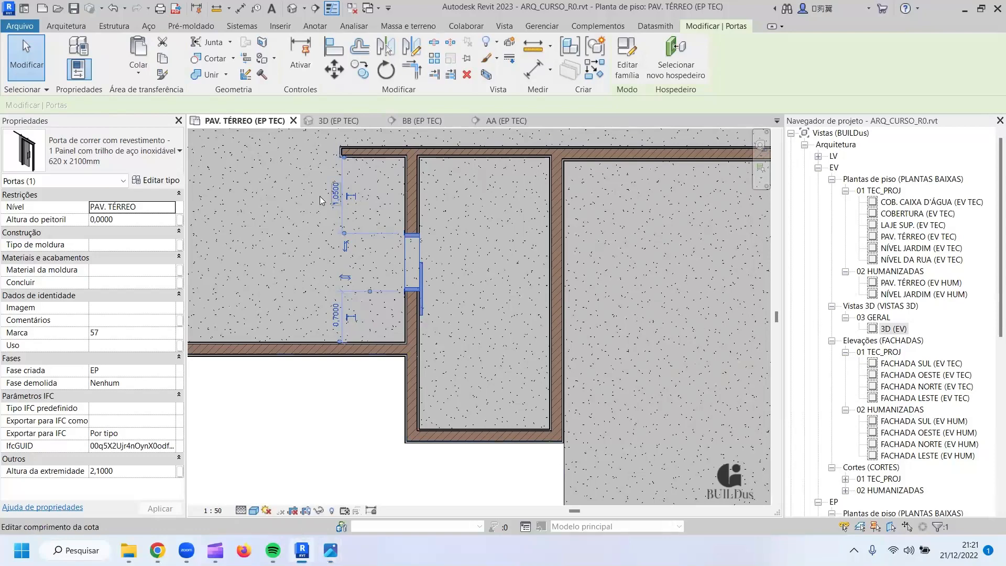
left_click(321, 200)
type("0,15")
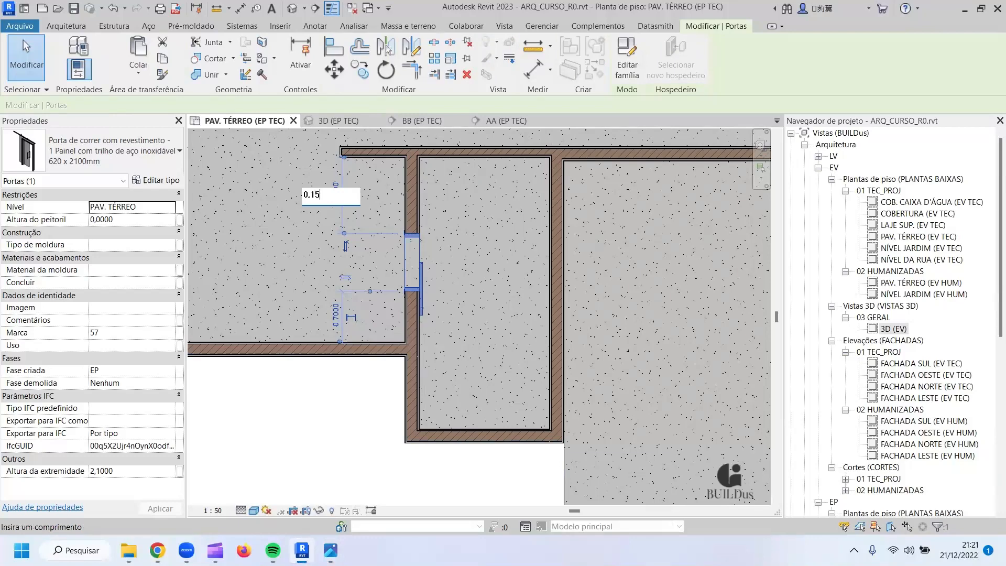
key("Return")
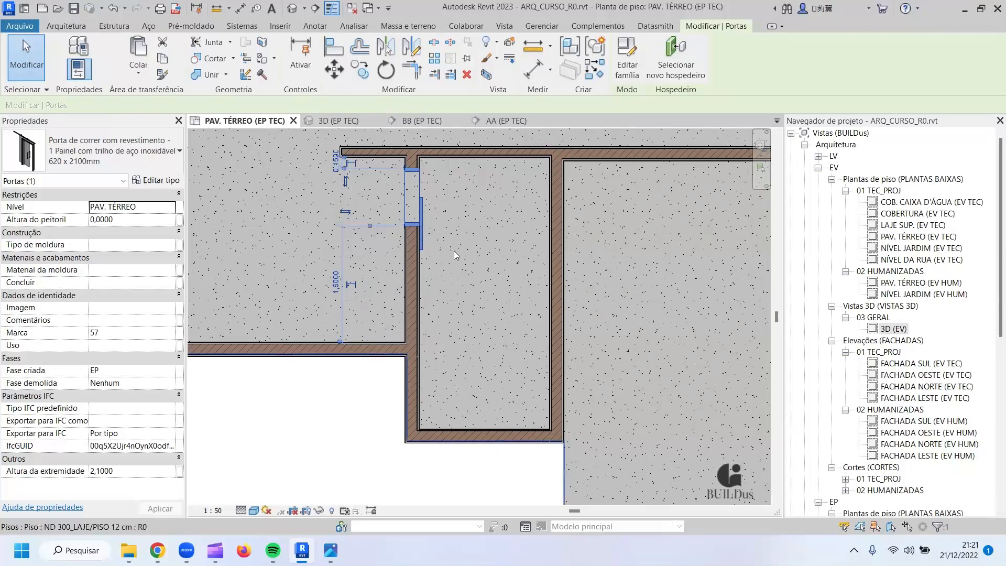
scroll(454, 323, "down", 5)
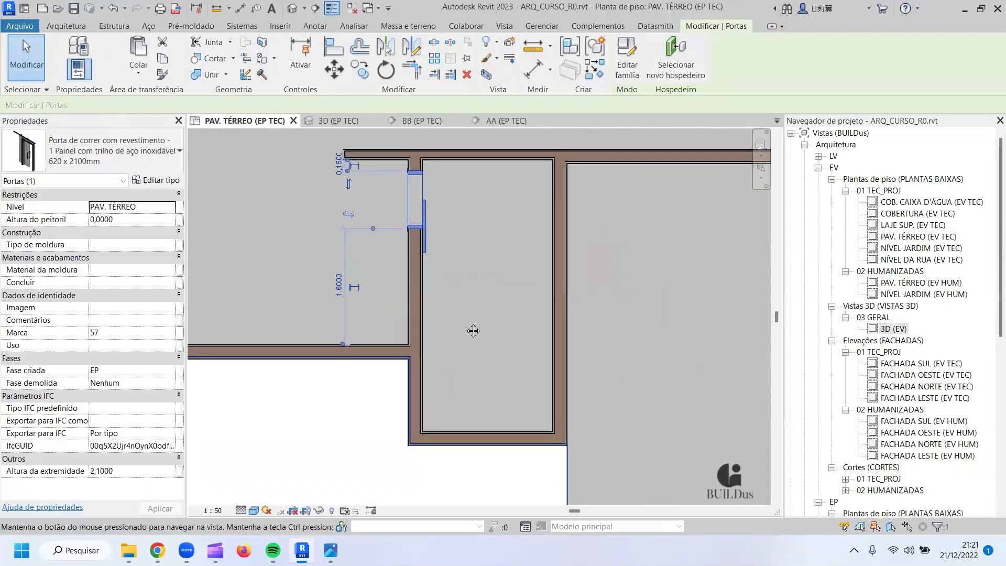
middle_click_drag(552, 317, 493, 302)
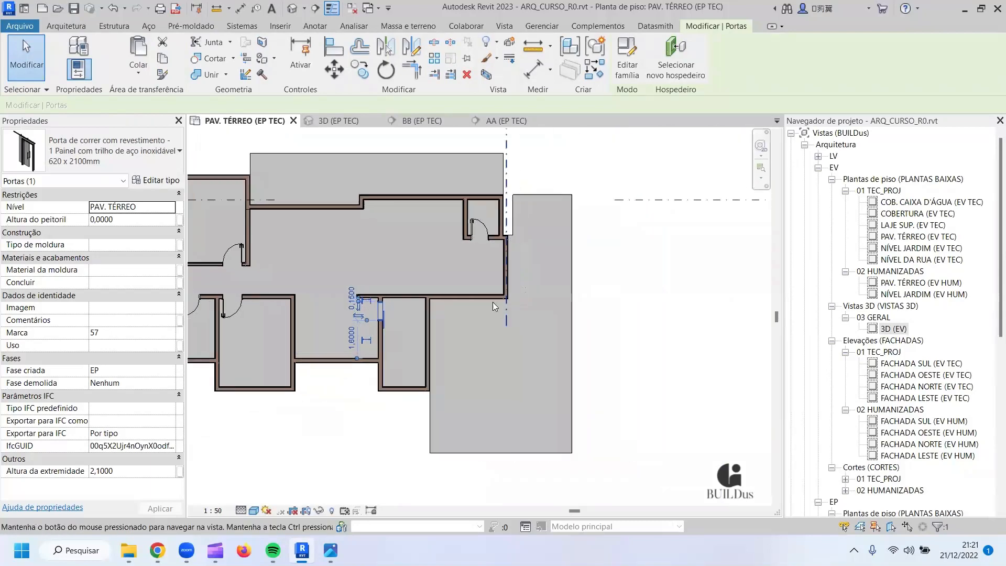
scroll(492, 302, "up", 1)
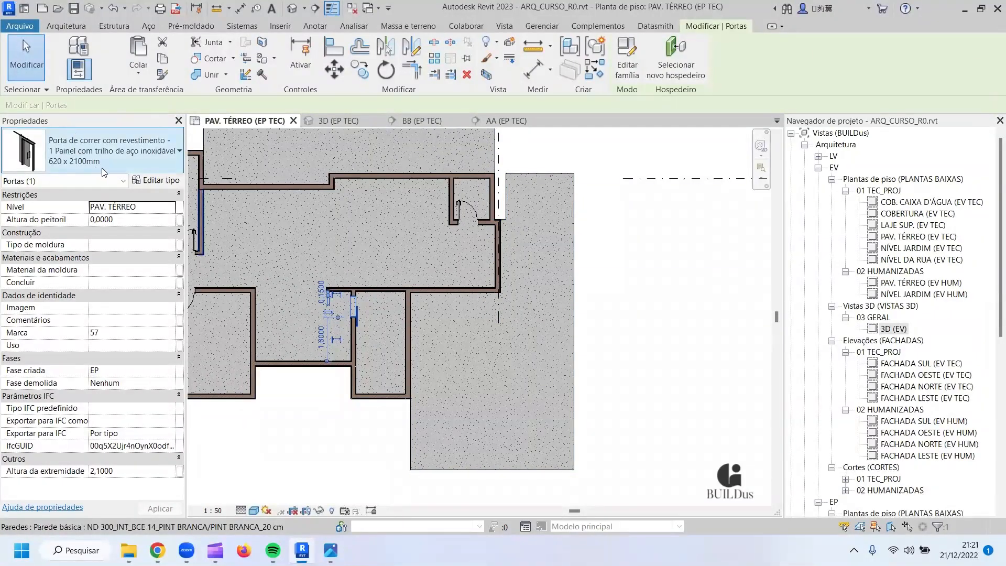
left_click(119, 153)
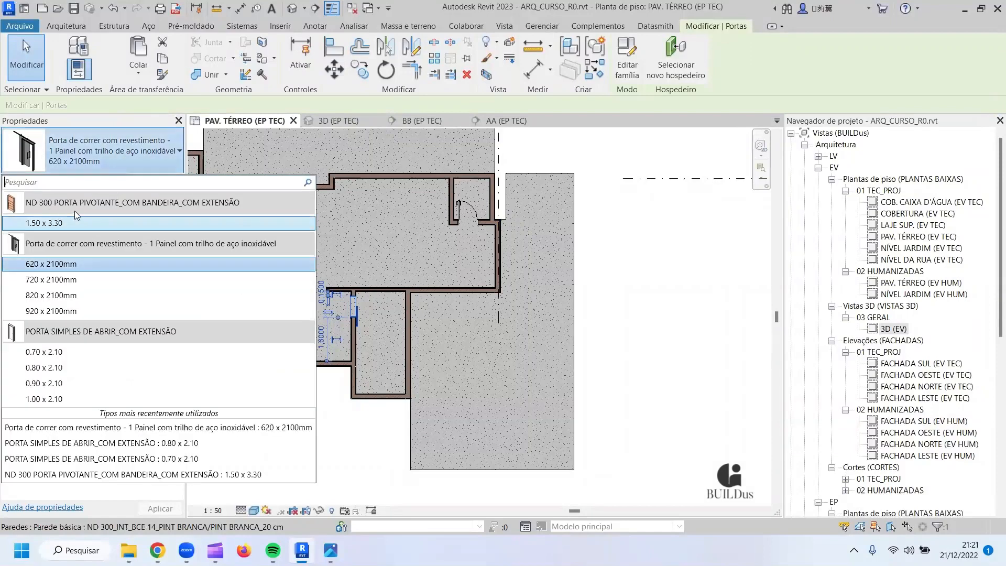
left_click(63, 224)
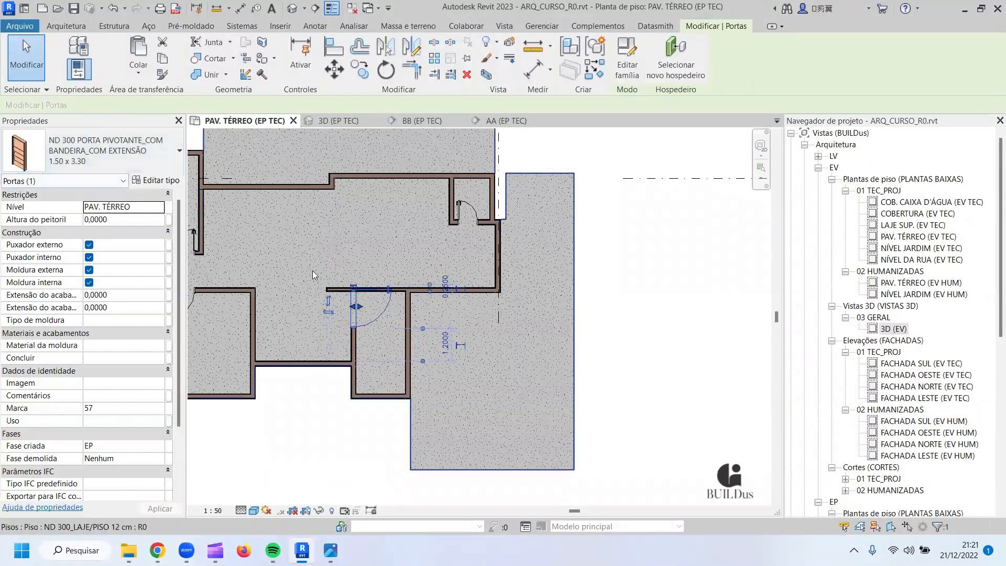
key("ctrl+z")
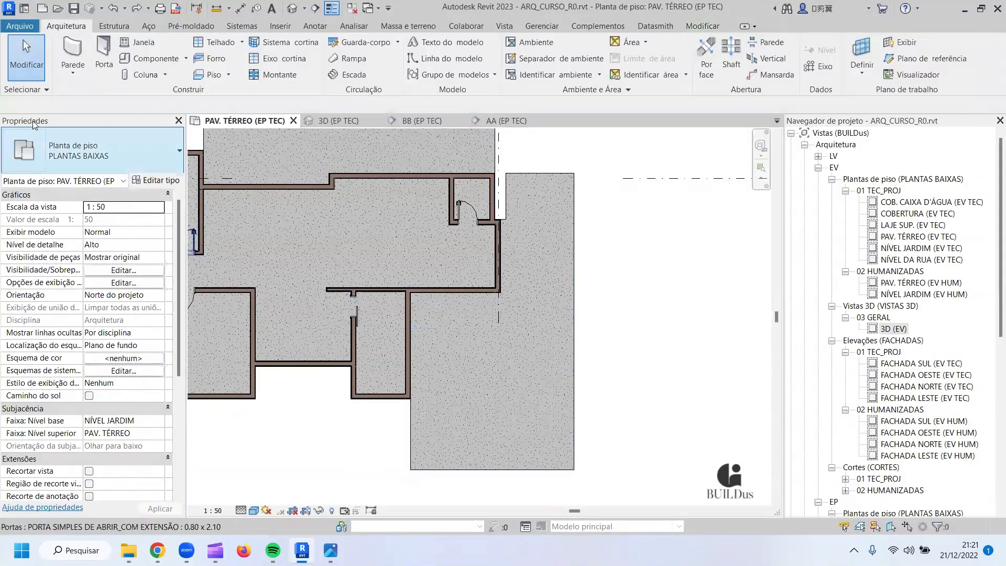
Place a 1.50 x 3.30 ND 300 PORTA PIVOTANTE_COM BANDEIRA_COM EXTENSÃO door in the short exterior wall below the small room.
left_click(103, 58)
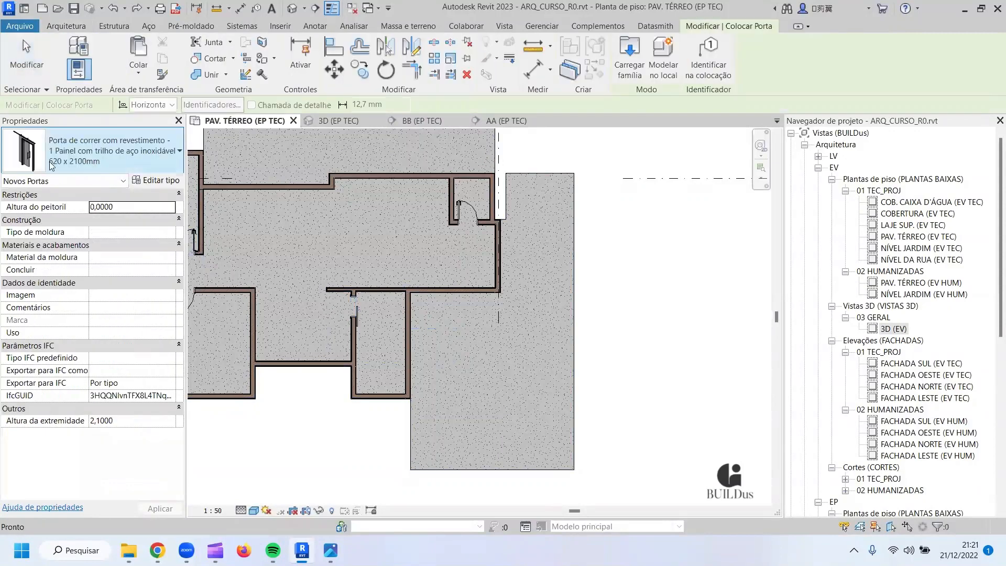
left_click(87, 155)
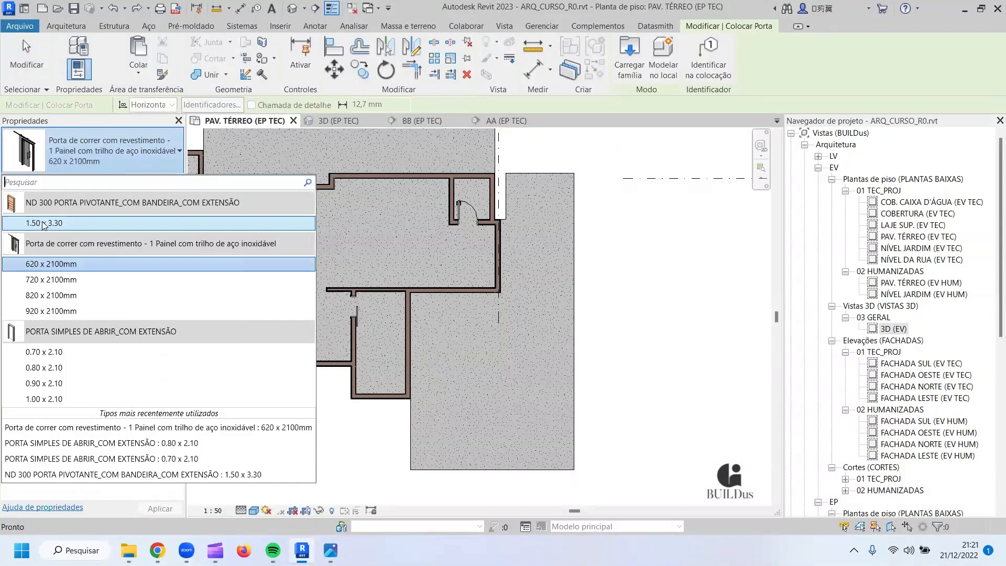
left_click(32, 222)
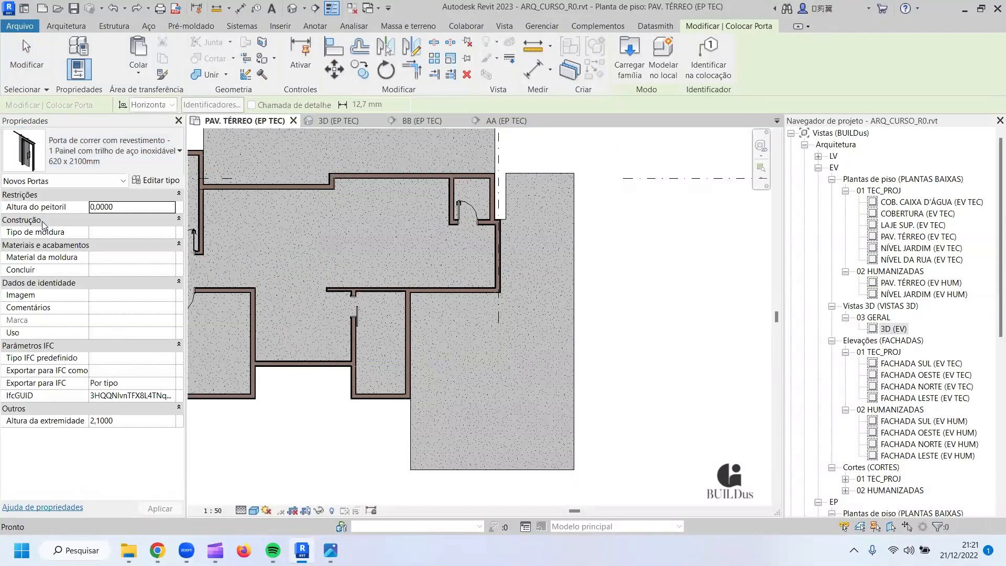
left_click(492, 261)
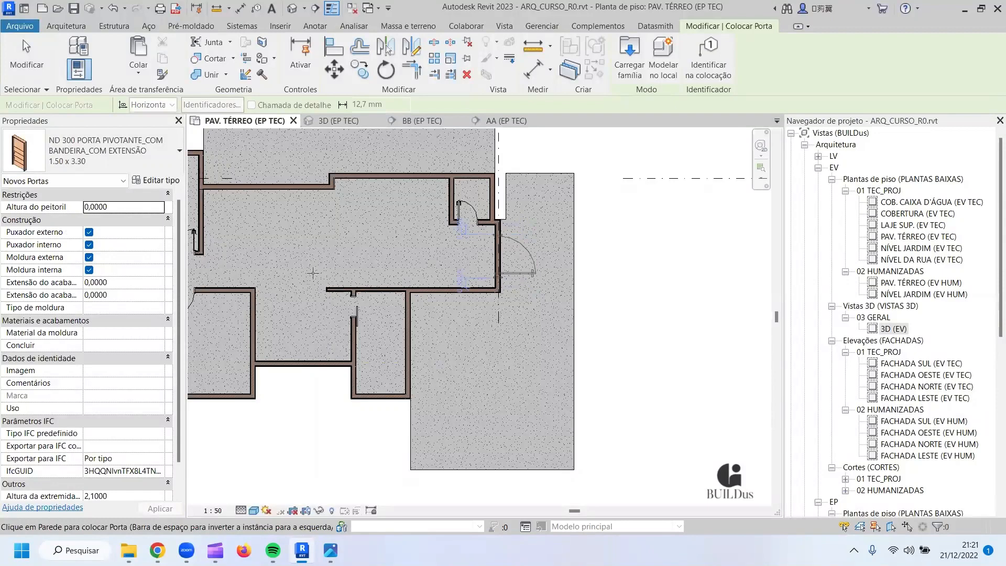
scroll(498, 273, "up", 2)
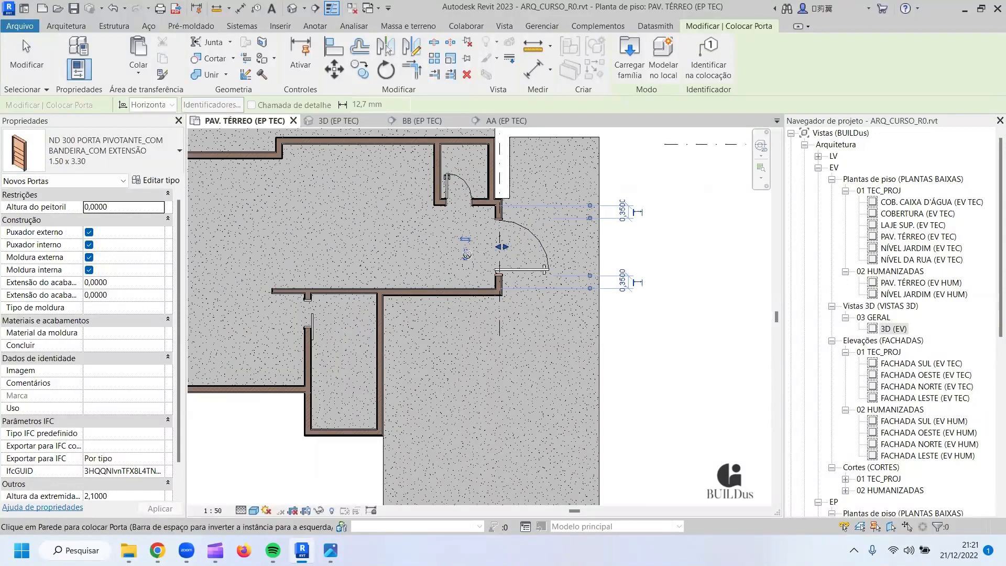
key("space")
key("Escape")
key("Escape")
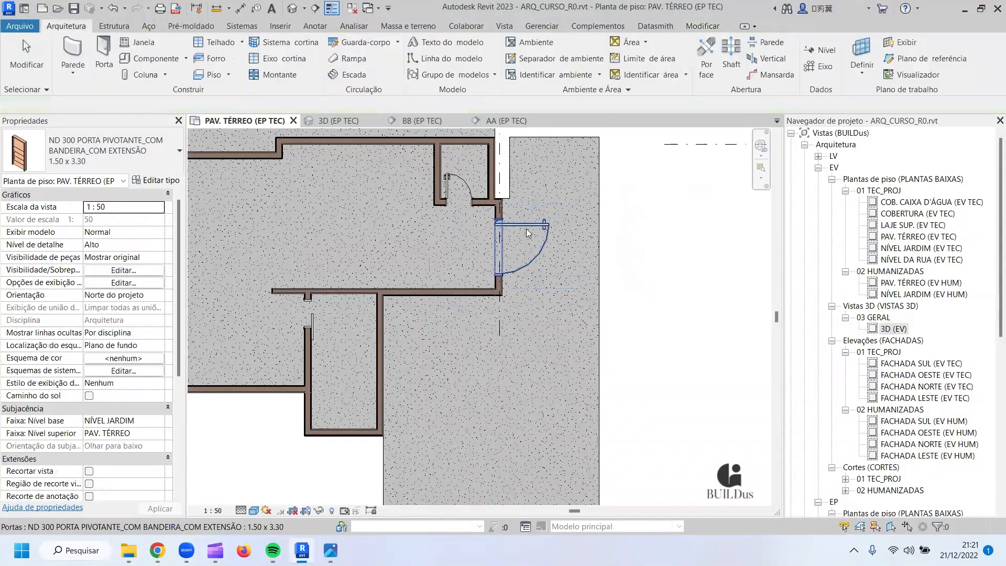
Flip the new pivot door's hinge side and facing so it swings into the house, hinged at the lower end of the opening.
left_click(497, 249)
left_click(466, 245)
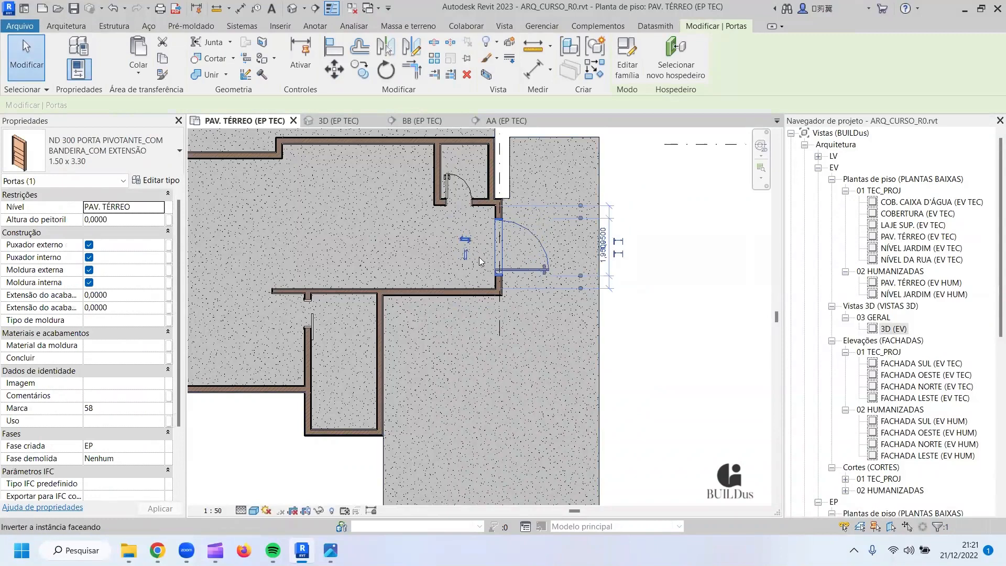
left_click(465, 240)
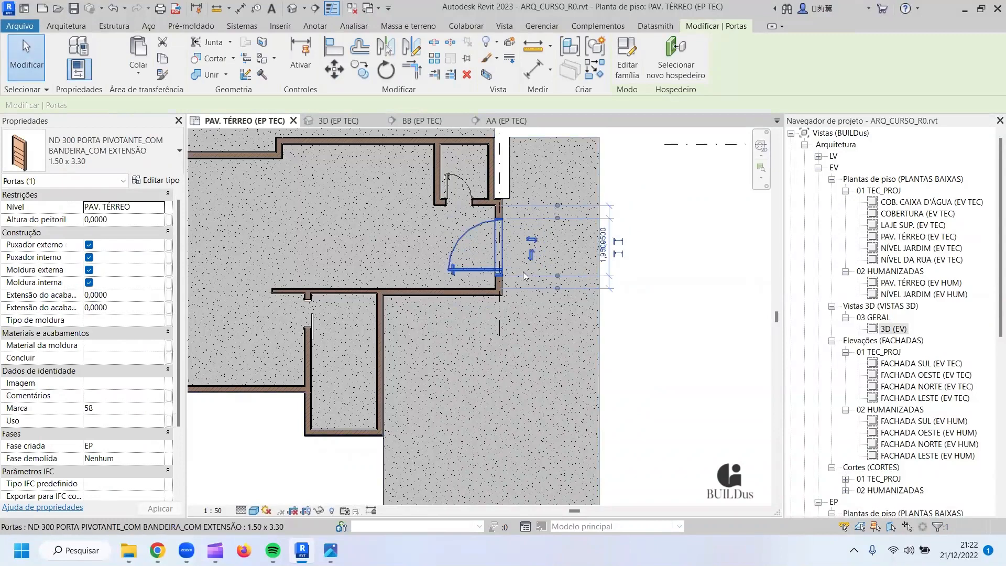
scroll(530, 269, "up", 1)
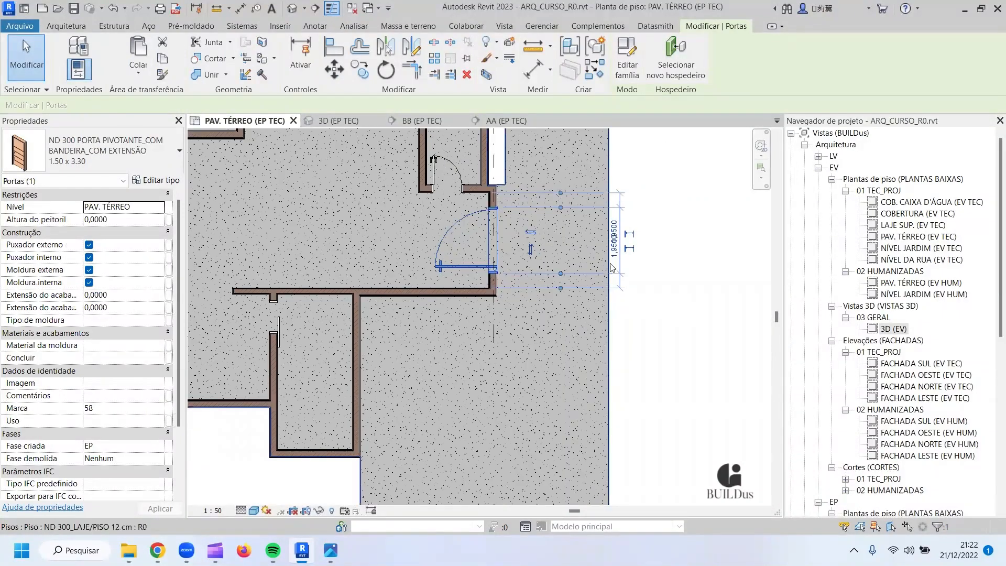
key("Escape")
Check the pivot door's distances to the walls on both sides of the opening.
left_click(483, 266)
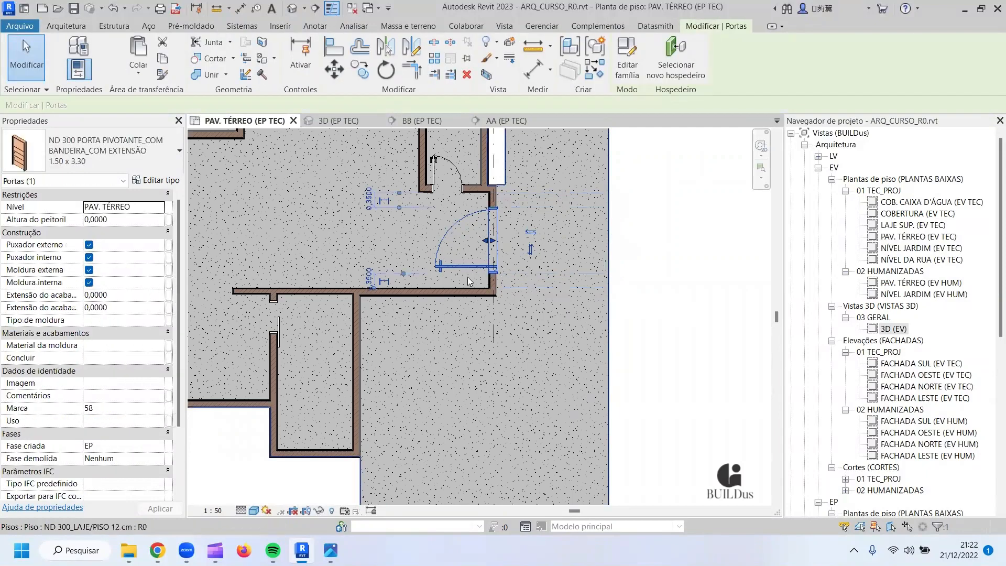
left_click(369, 273)
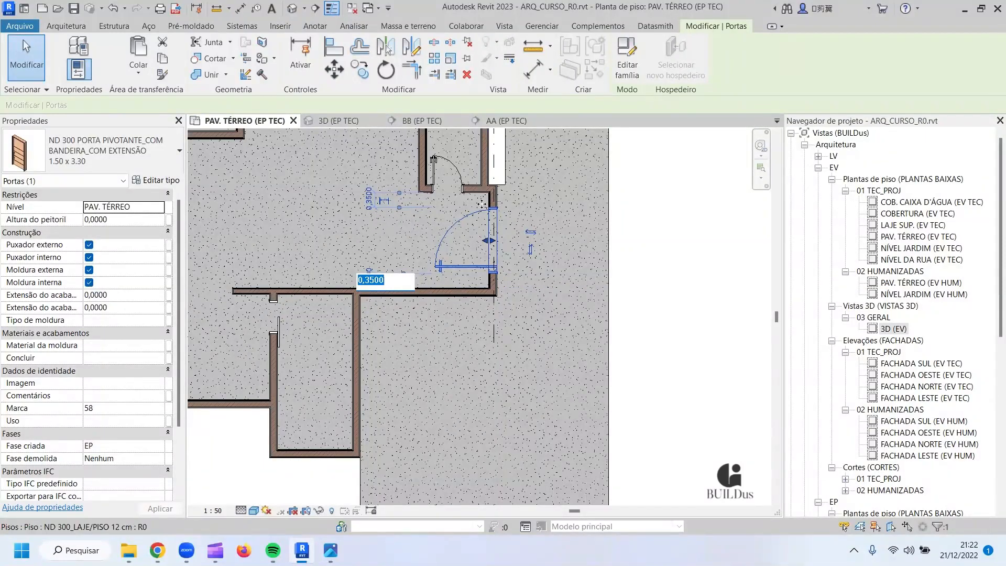
key("Escape")
key("Escape")
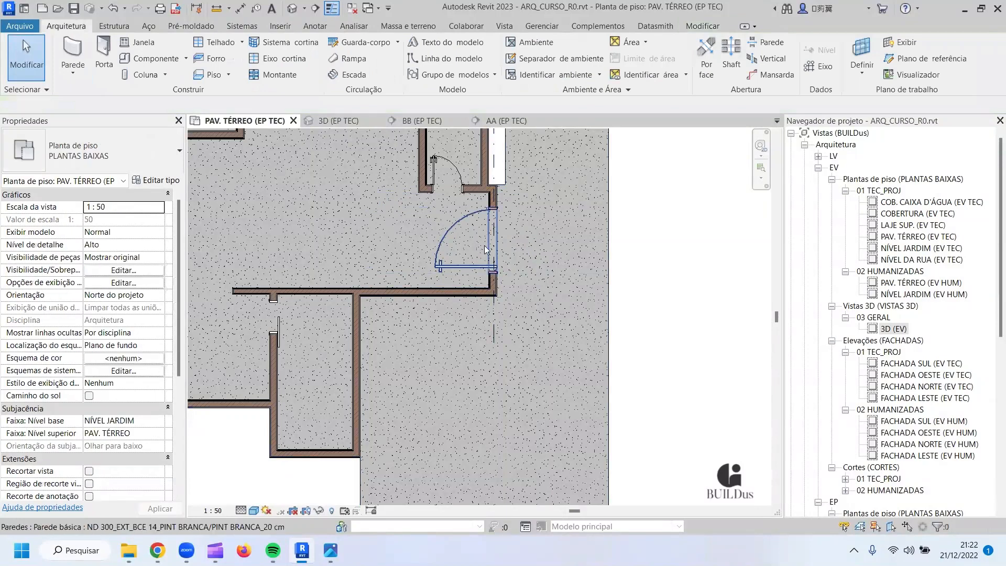
left_click(484, 245)
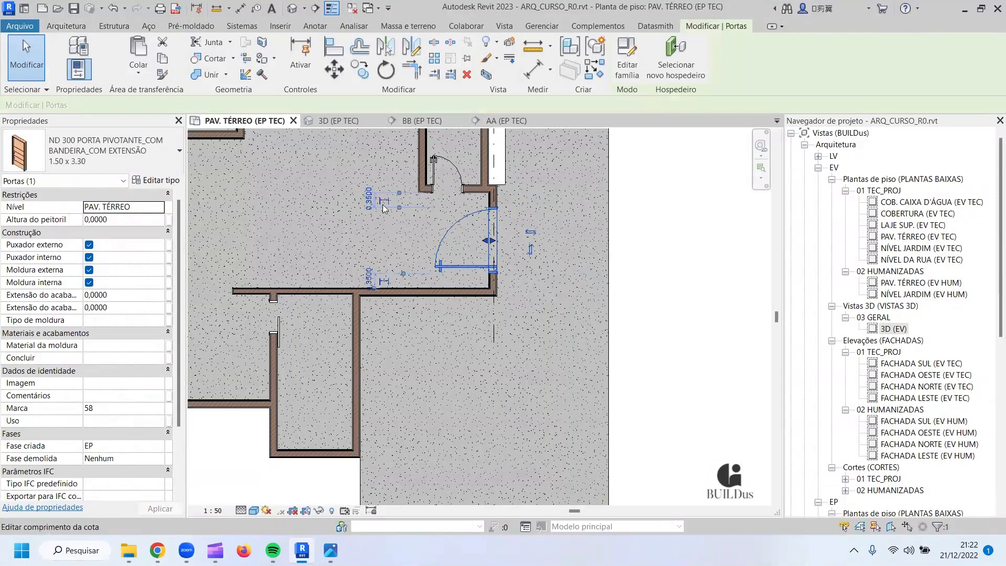
Open the 3D (EP TEC) view and examine the pivot door from several angles, including its height against the upper slab.
left_click(352, 119)
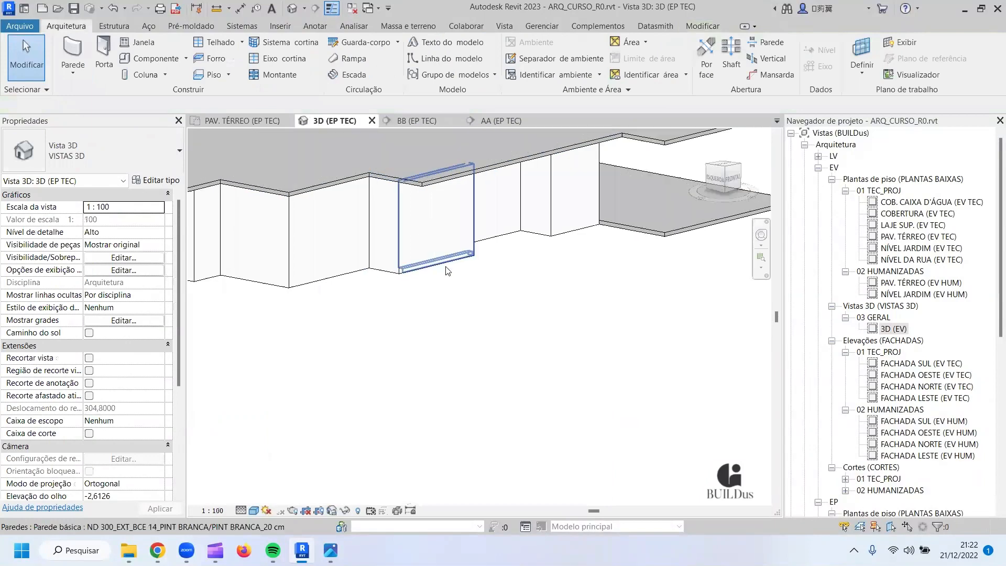
scroll(447, 270, "down", 5)
middle_click_drag(447, 270, 184, 305, "shift")
scroll(443, 293, "up", 2)
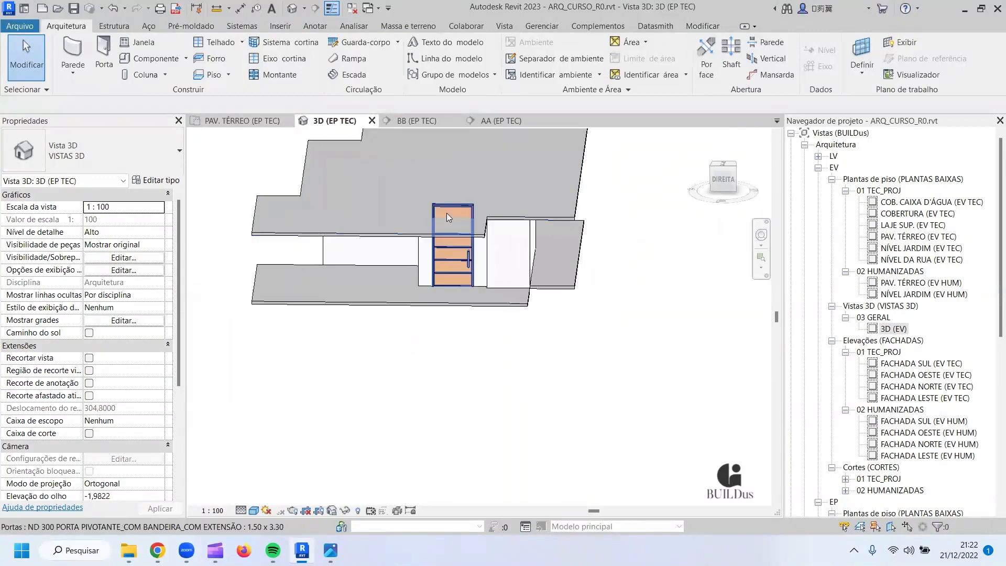
scroll(446, 213, "up", 2)
left_click(458, 207)
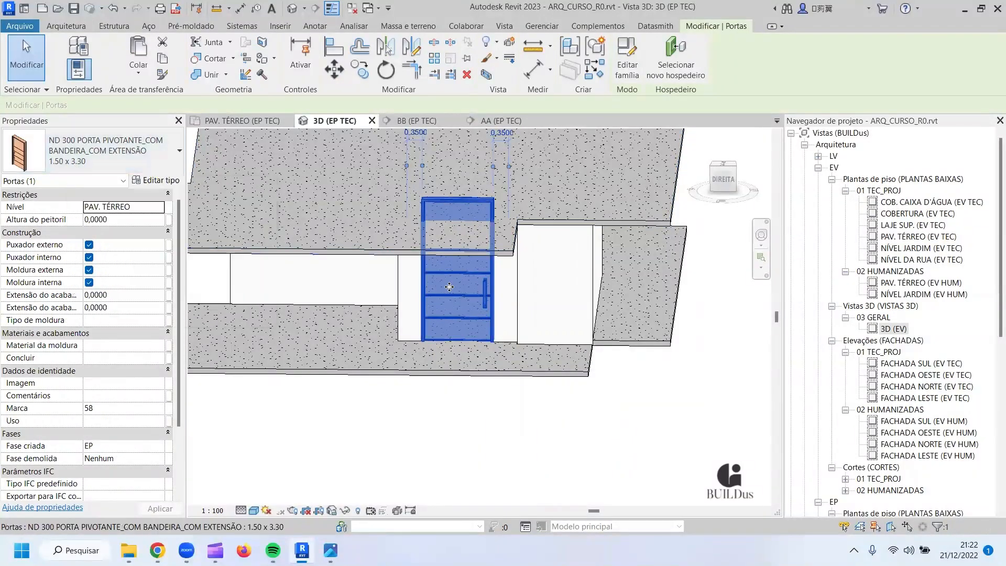
middle_click_drag(485, 241, 436, 271, "shift")
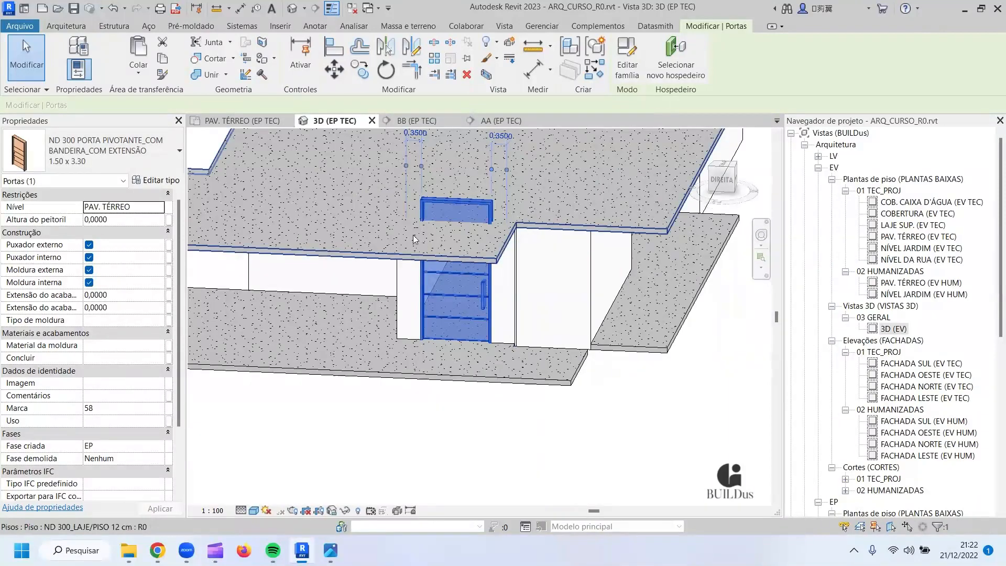
middle_click_drag(374, 259, 579, 318, "shift")
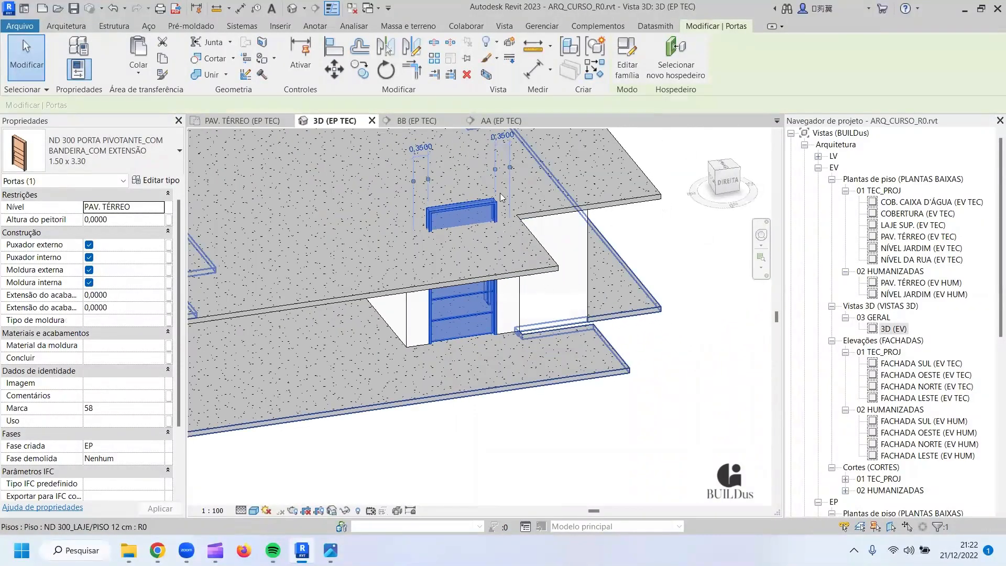
scroll(499, 220, "down", 4)
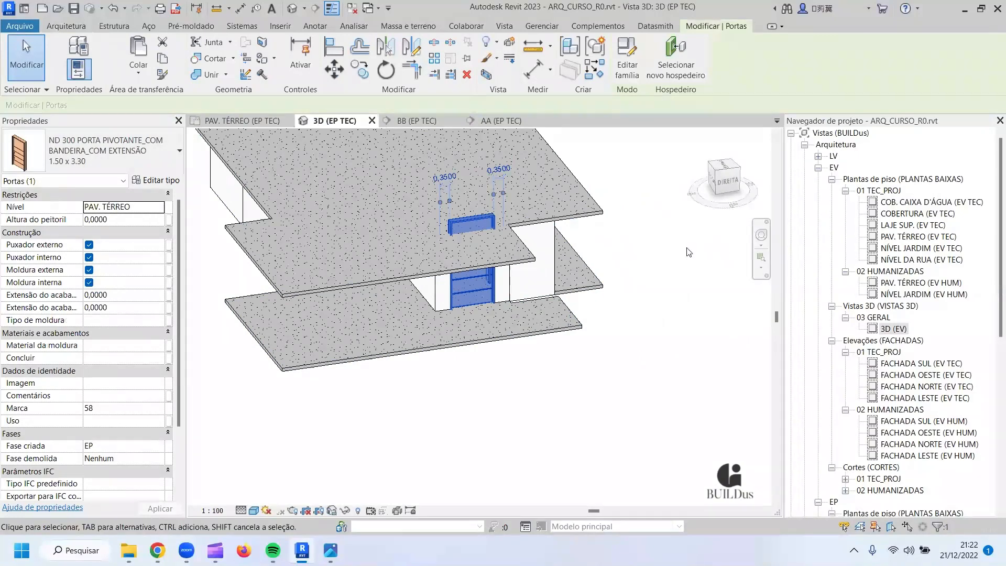
middle_click_drag(360, 242, 456, 251, "shift")
middle_click_drag(564, 256, 470, 309)
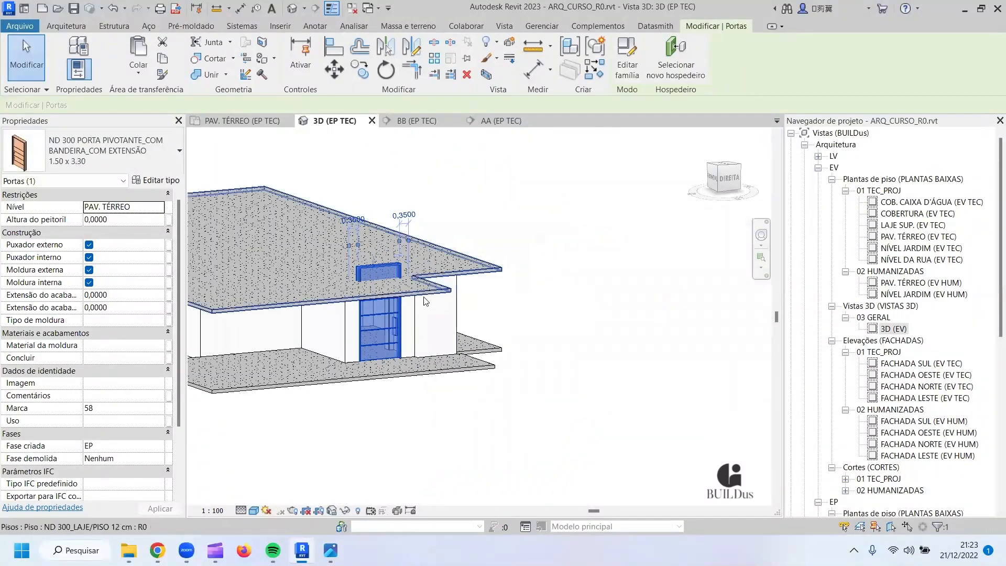
left_click(282, 261)
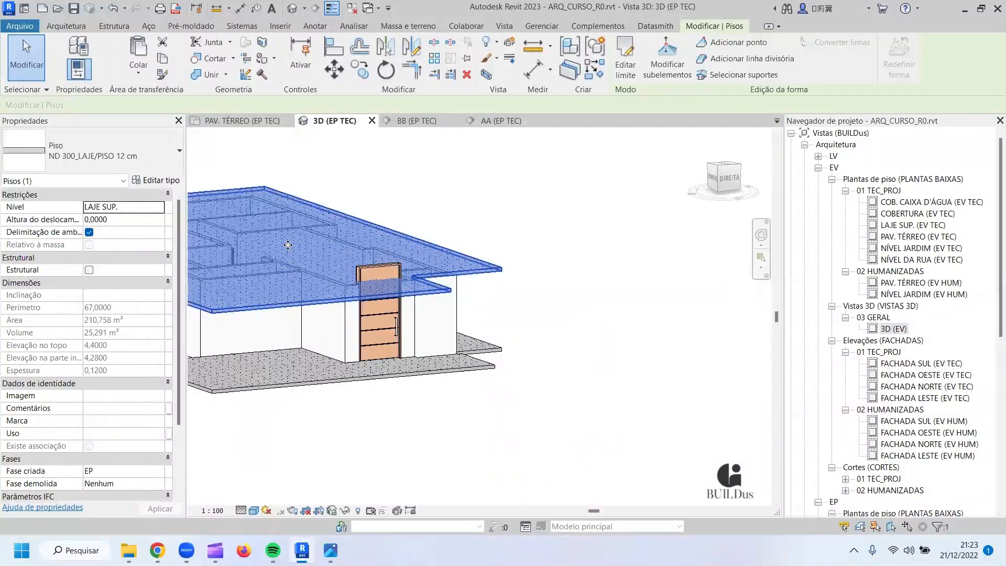
left_click(492, 220)
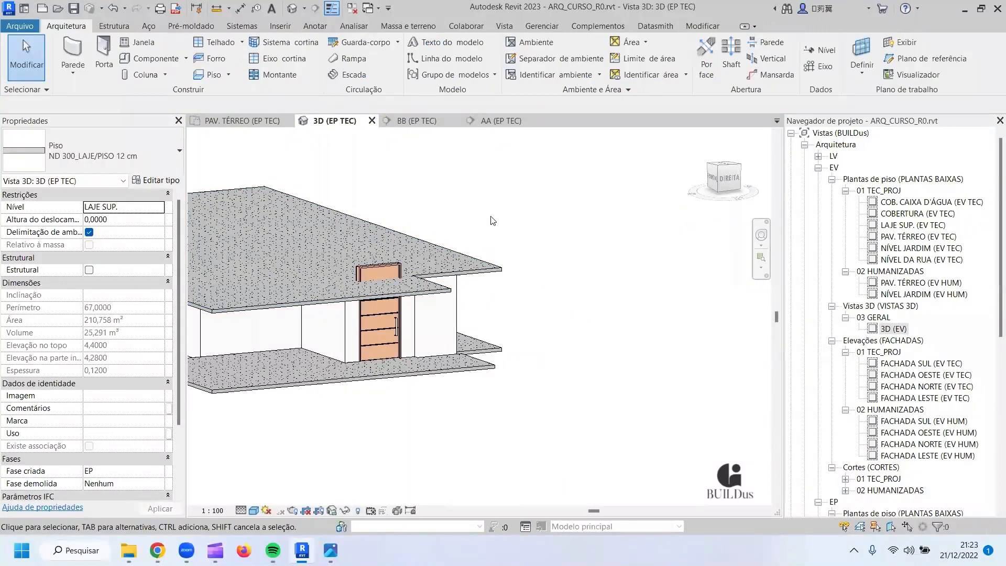
left_click(320, 238)
middle_click_drag(349, 245, 412, 247)
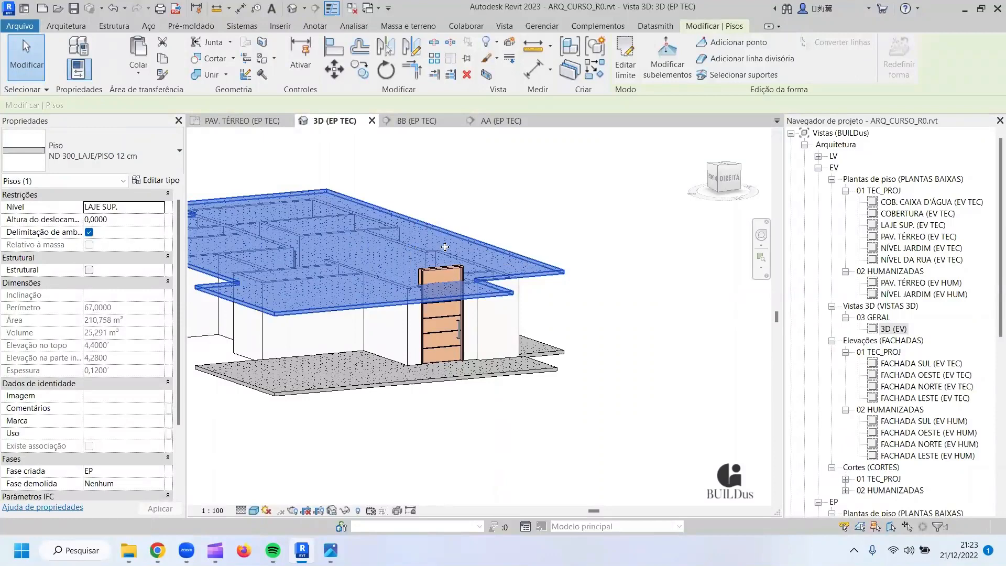
key("Escape")
left_click(419, 239)
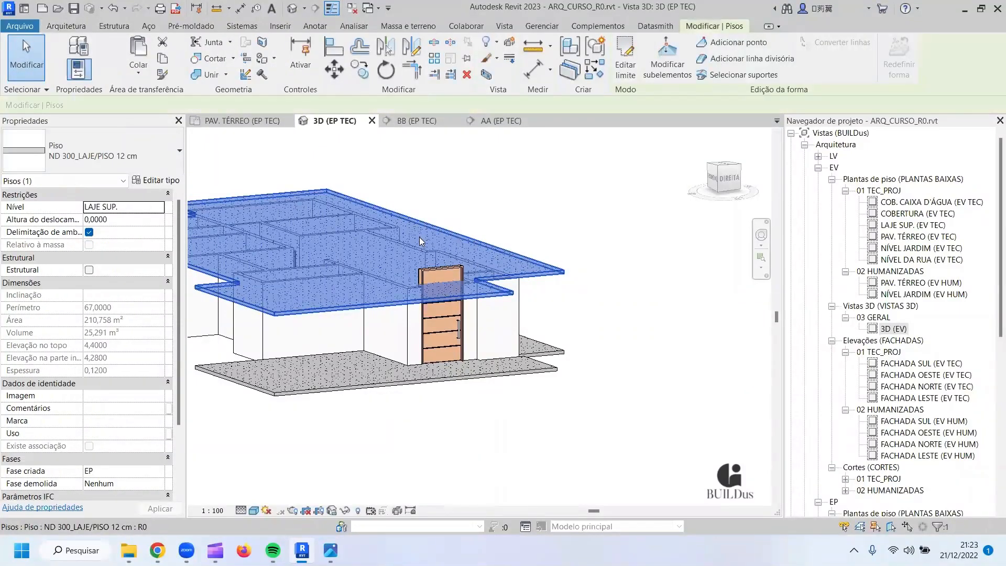
left_click(500, 168)
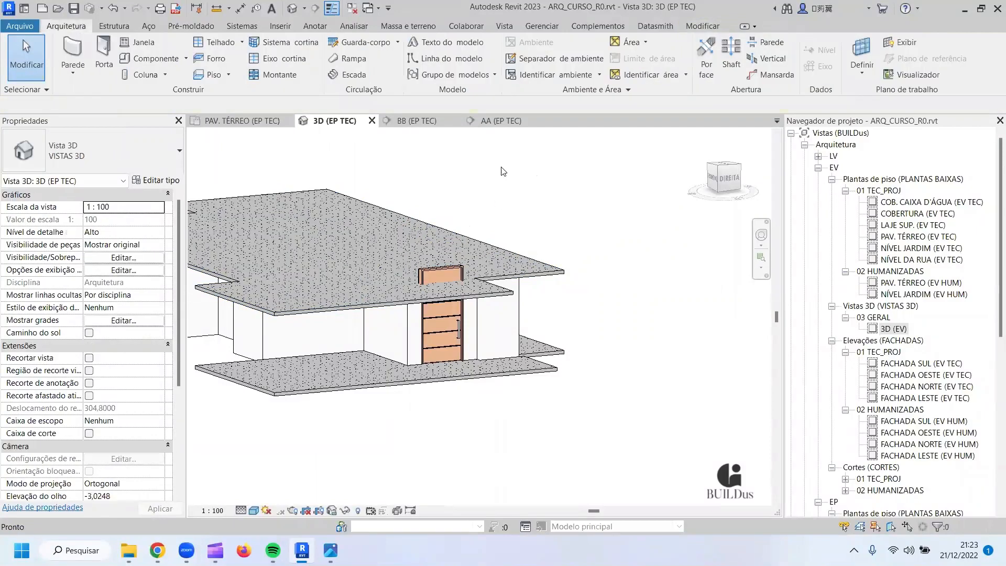
middle_click_drag(500, 167, 643, 222)
left_click(533, 298)
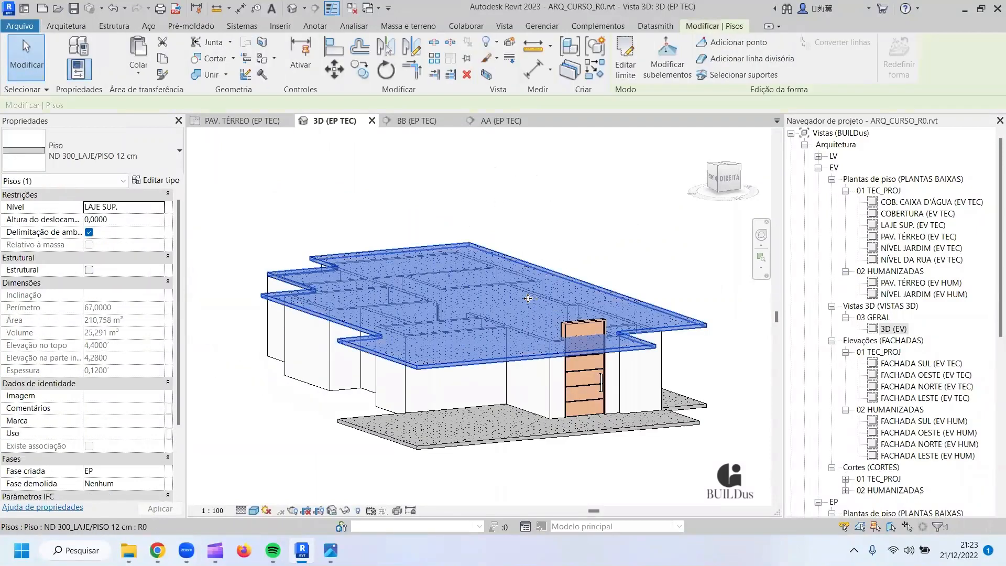
left_click(606, 254)
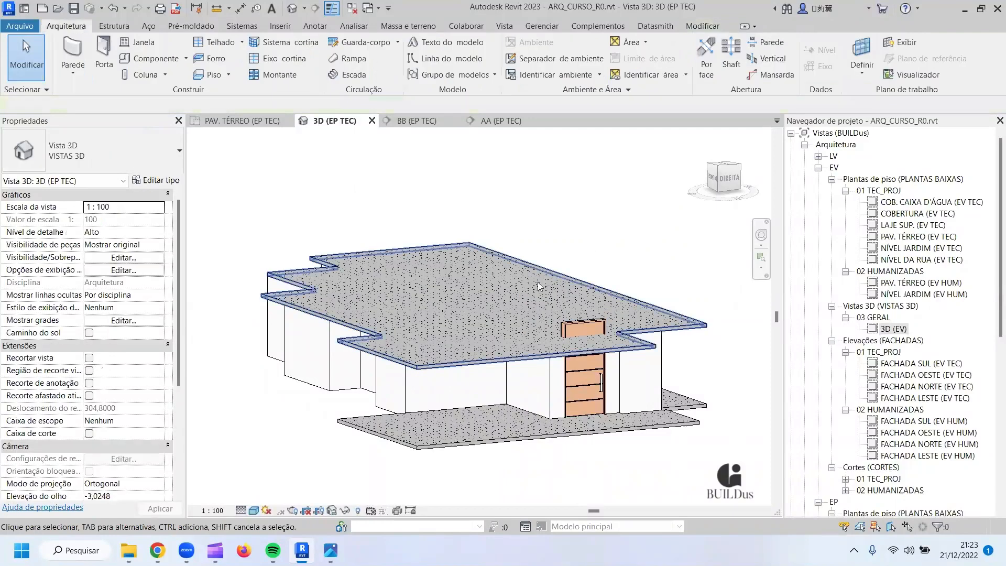
Hide the upper slab in the 3D (EP TEC) view so the walls and doors below can be reached.
left_click(536, 283)
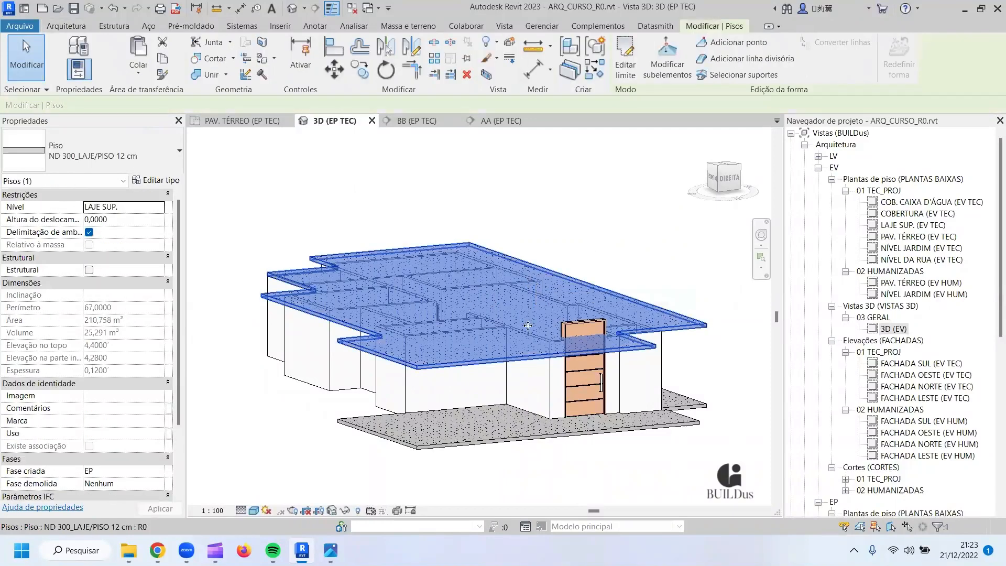
middle_click_drag(493, 282, 387, 298)
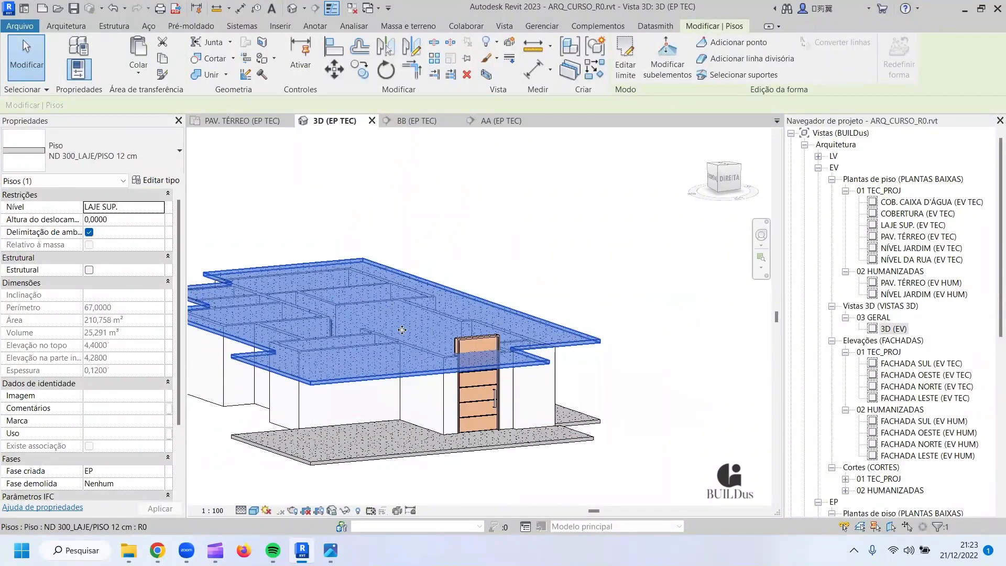
right_click(414, 328)
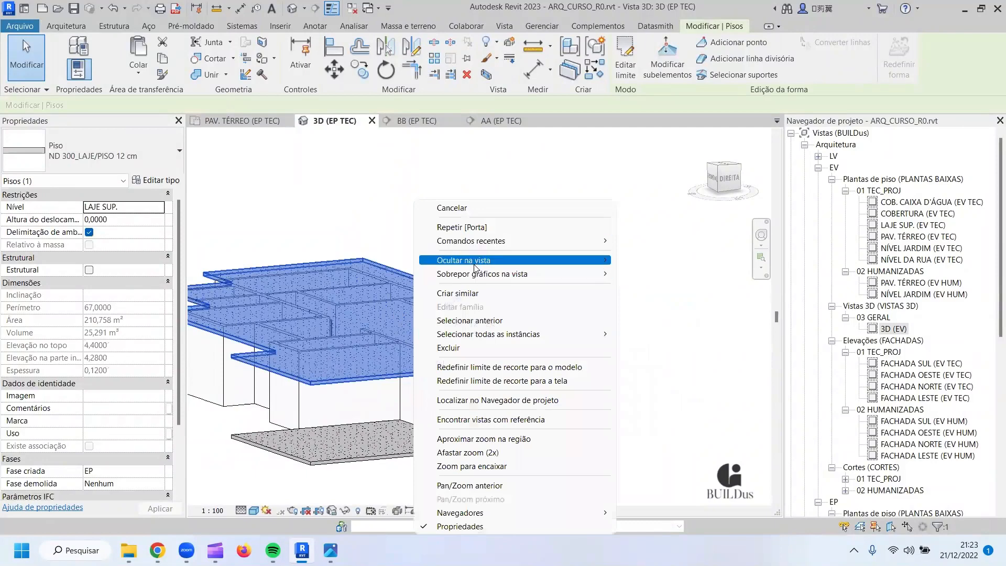
mouse_move(576, 259)
left_click(644, 264)
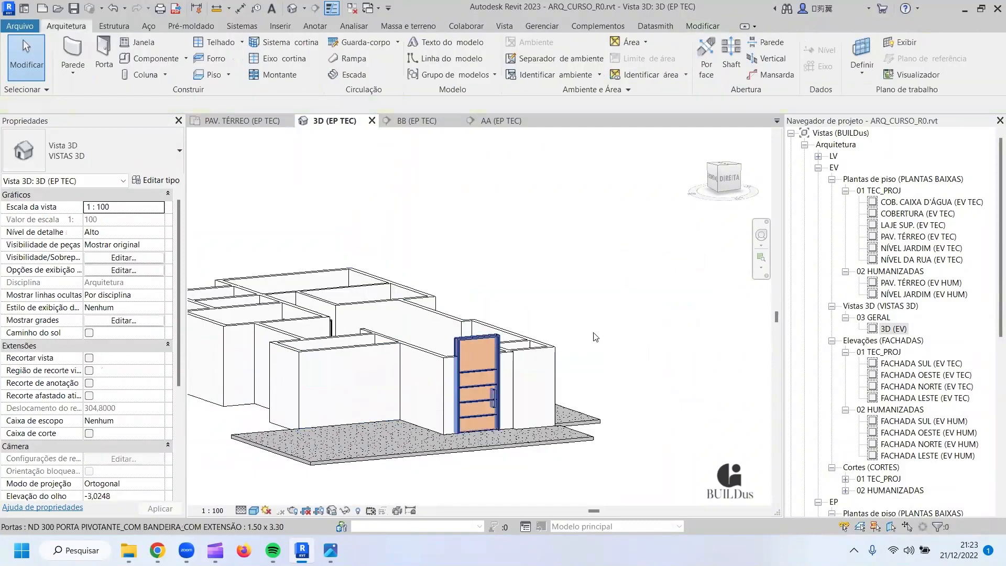
Set the top offset to 1,0 for the twelve walls around the open living area, corridor, small room and pivot door.
middle_click_drag(572, 362, 564, 319, "shift")
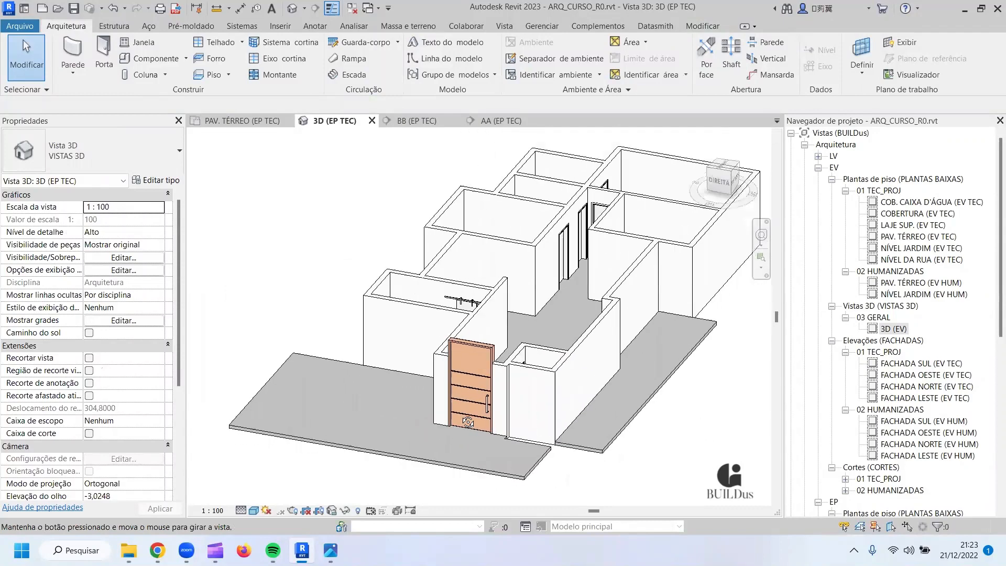
left_click(625, 309)
left_click(596, 336, "ctrl")
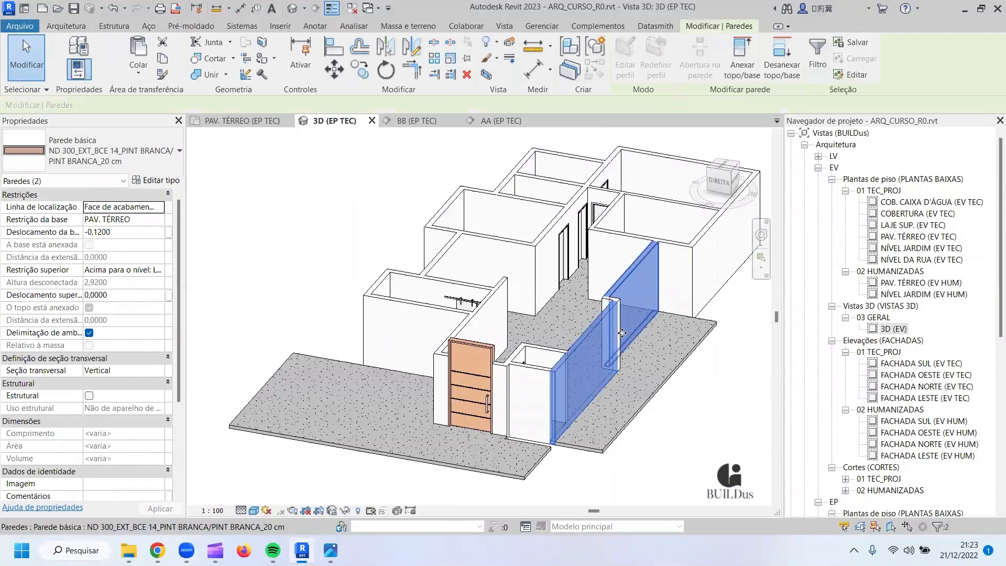
middle_click_drag(622, 332, 554, 342, "shift")
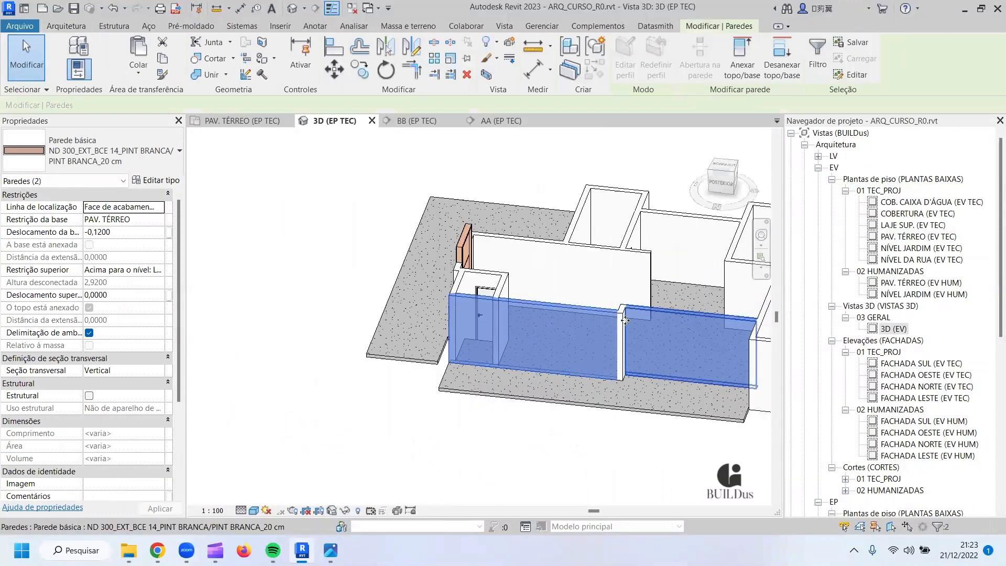
scroll(624, 320, "up", 5)
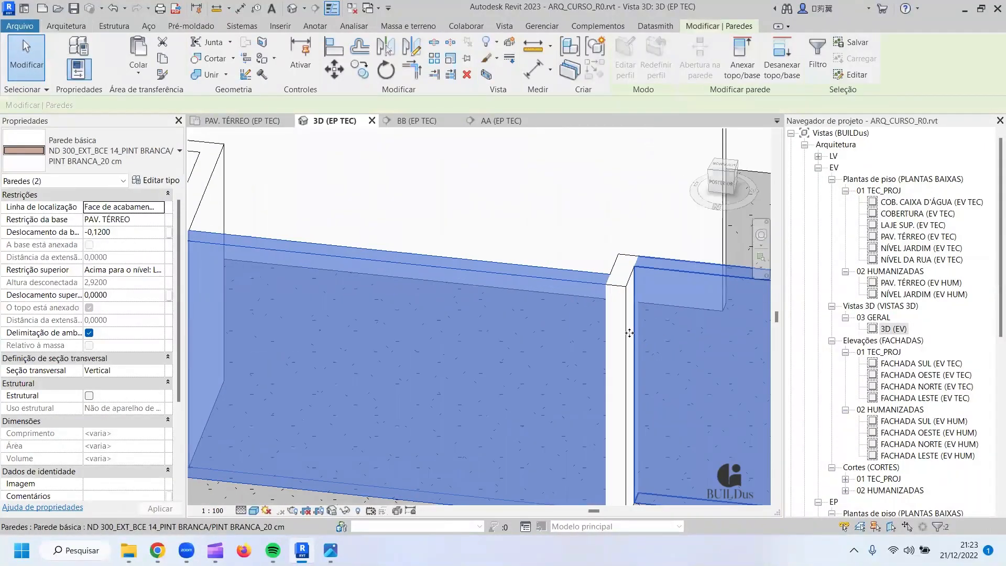
left_click(628, 288, "ctrl")
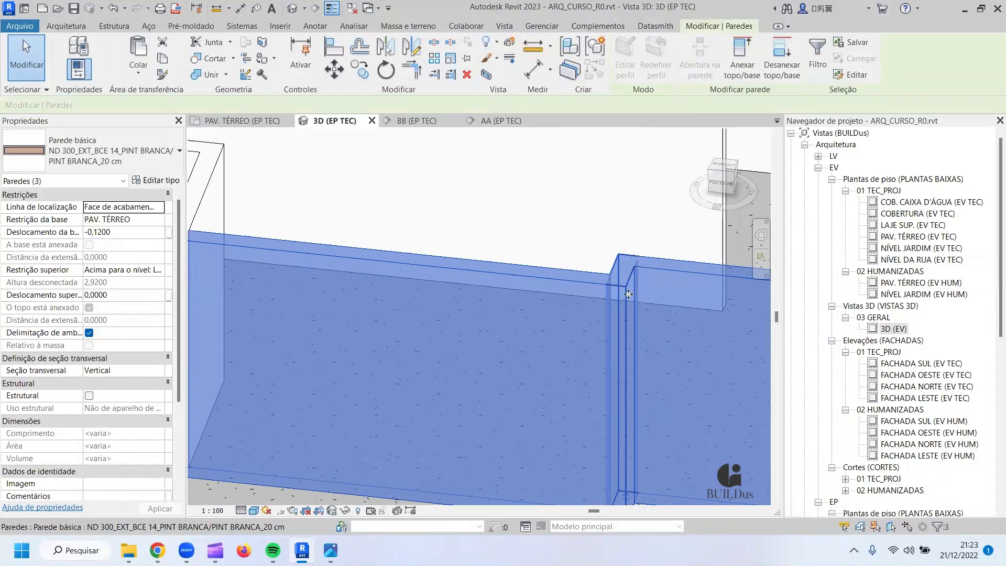
scroll(629, 296, "down", 4)
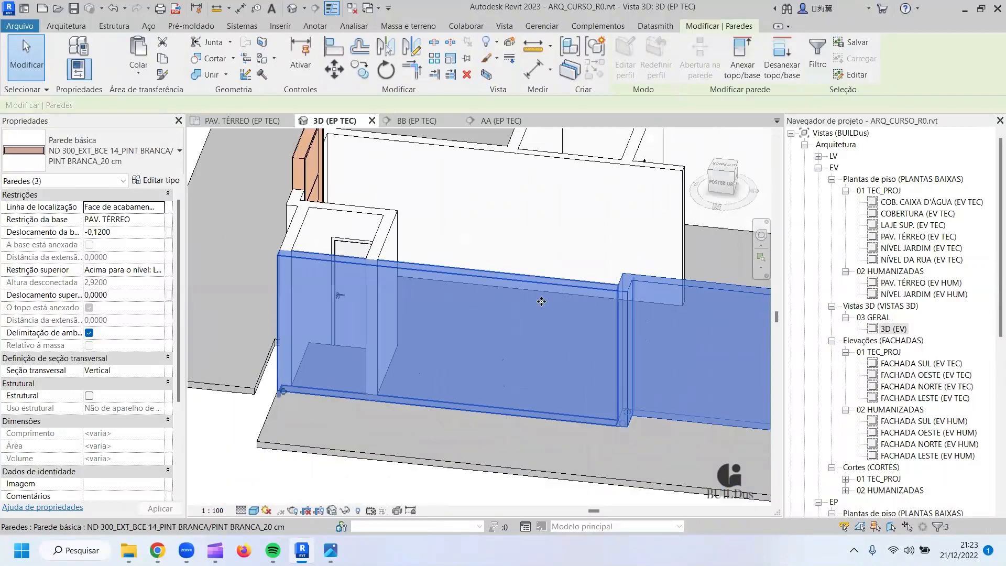
left_click(381, 233, "ctrl")
left_click(353, 212, "ctrl")
left_click(296, 224, "ctrl")
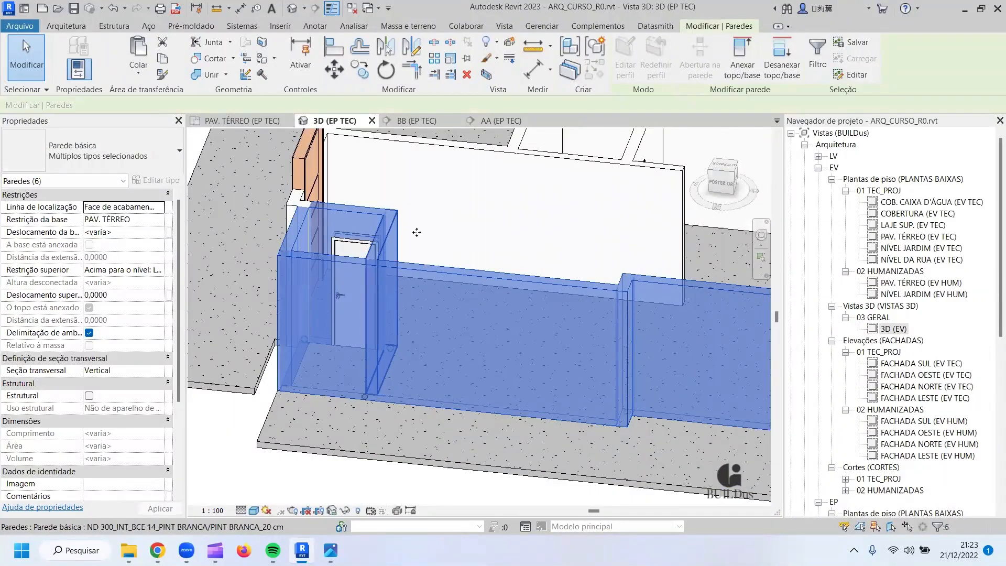
left_click(586, 187, "ctrl")
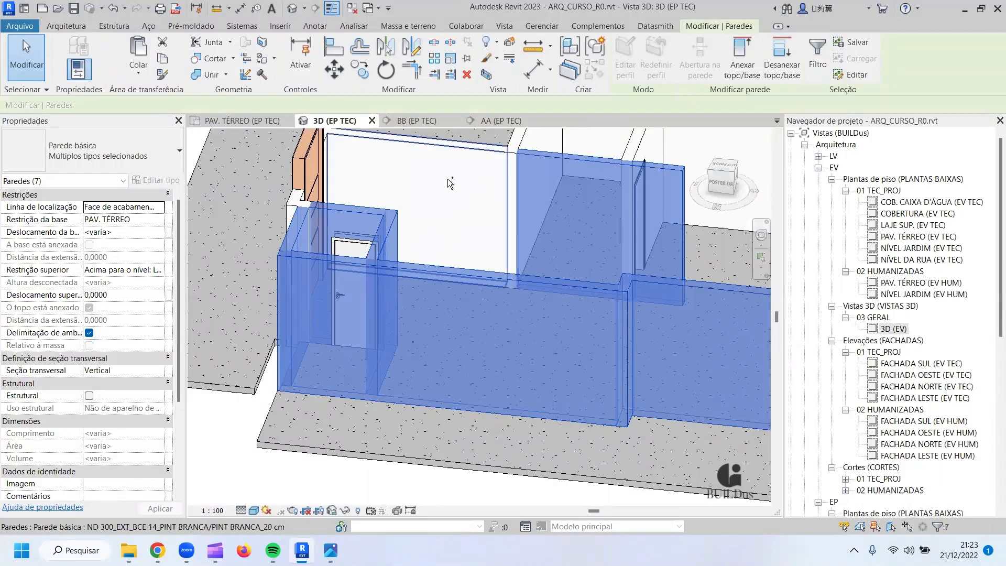
left_click(448, 181, "ctrl")
middle_click_drag(472, 312, 574, 338, "shift")
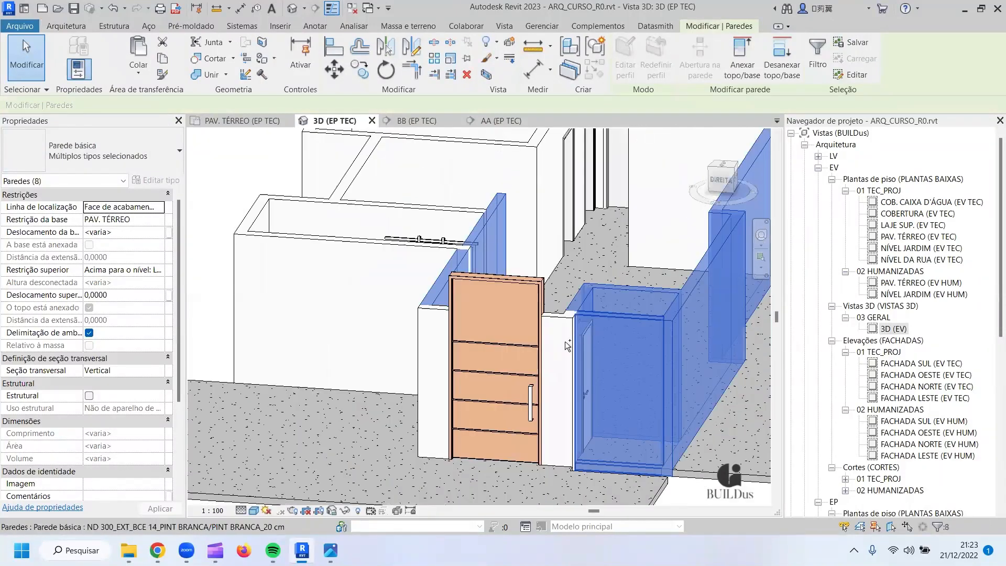
left_click(566, 343, "ctrl")
left_click(556, 342, "ctrl")
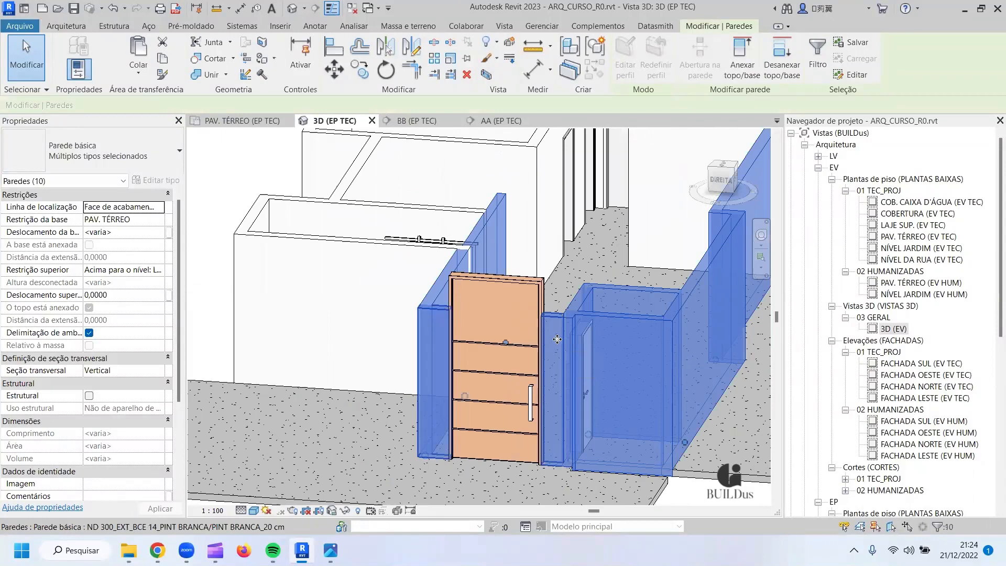
scroll(555, 341, "down", 2)
middle_click_drag(587, 329, 388, 359)
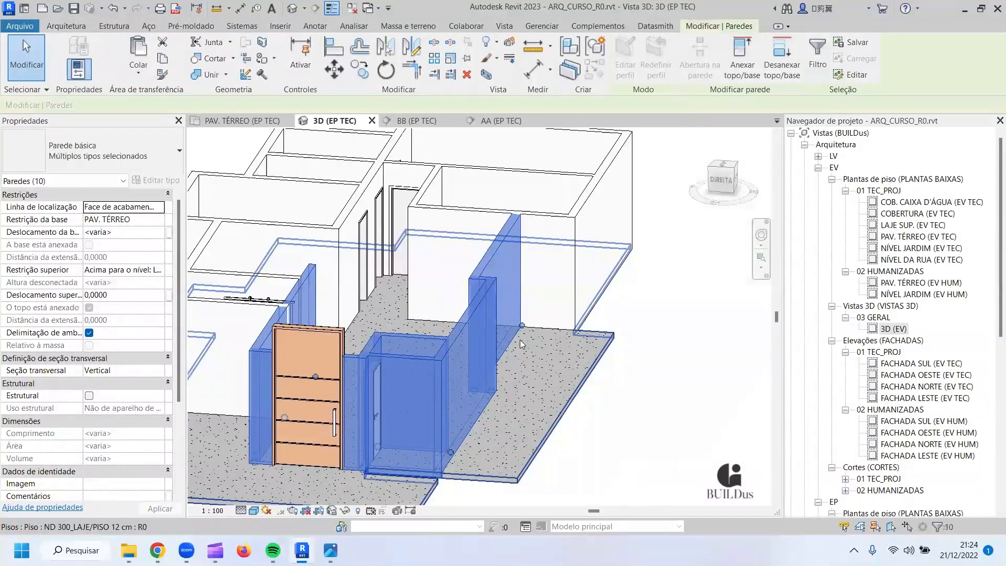
middle_click_drag(521, 343, 422, 318, "shift")
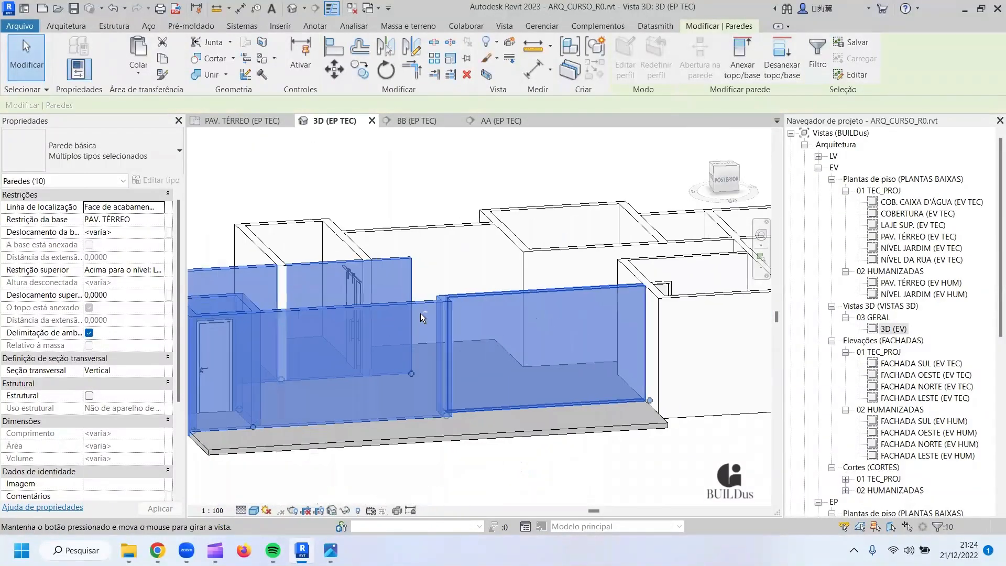
left_click(632, 279, "ctrl")
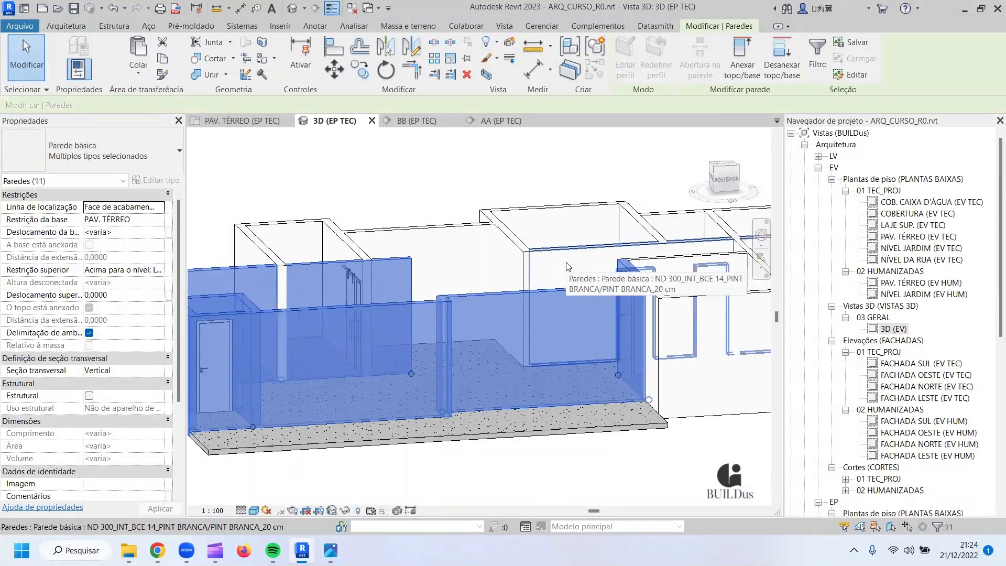
middle_click_drag(567, 266, 575, 287, "shift")
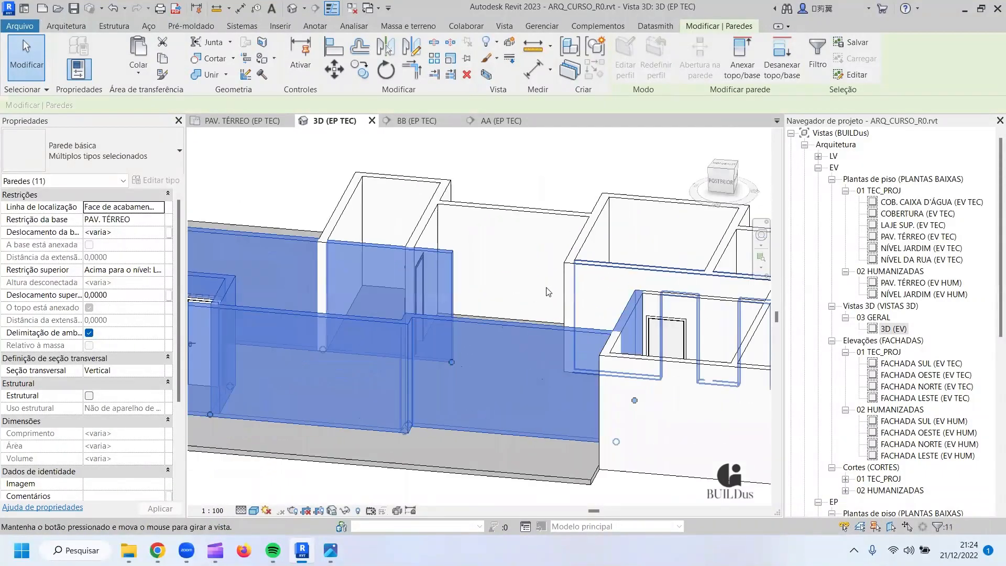
left_click(583, 278, "ctrl")
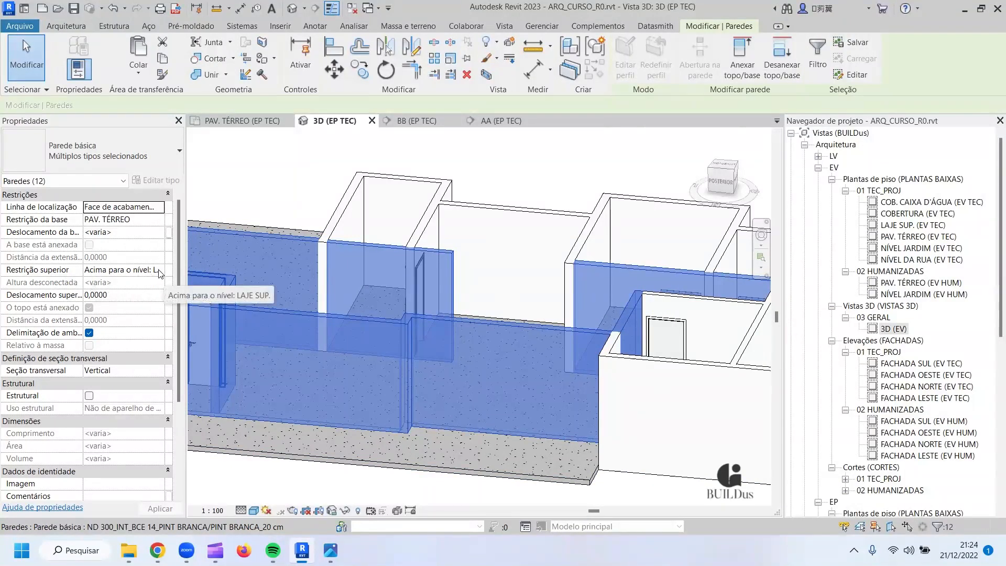
left_click(122, 294)
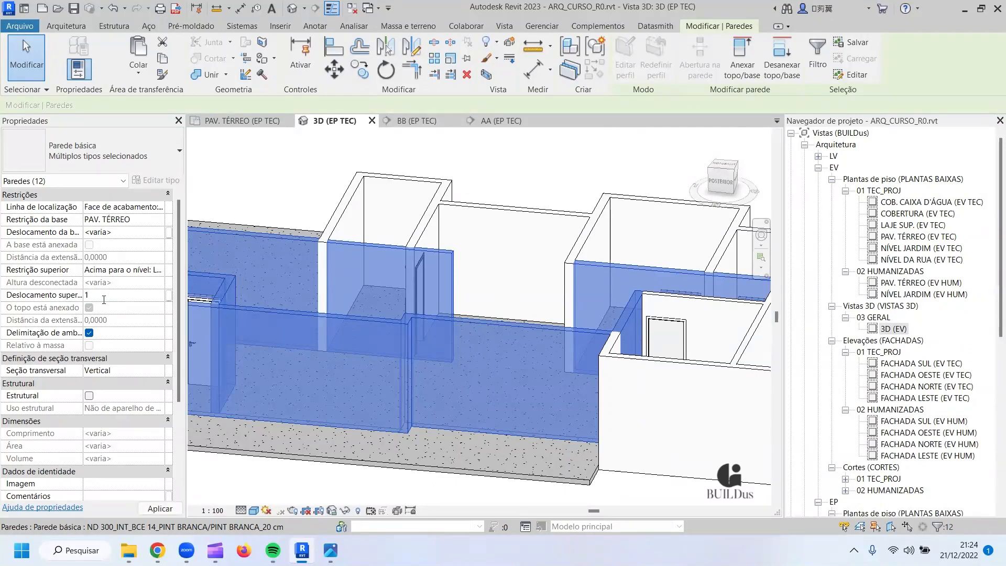
key("Return")
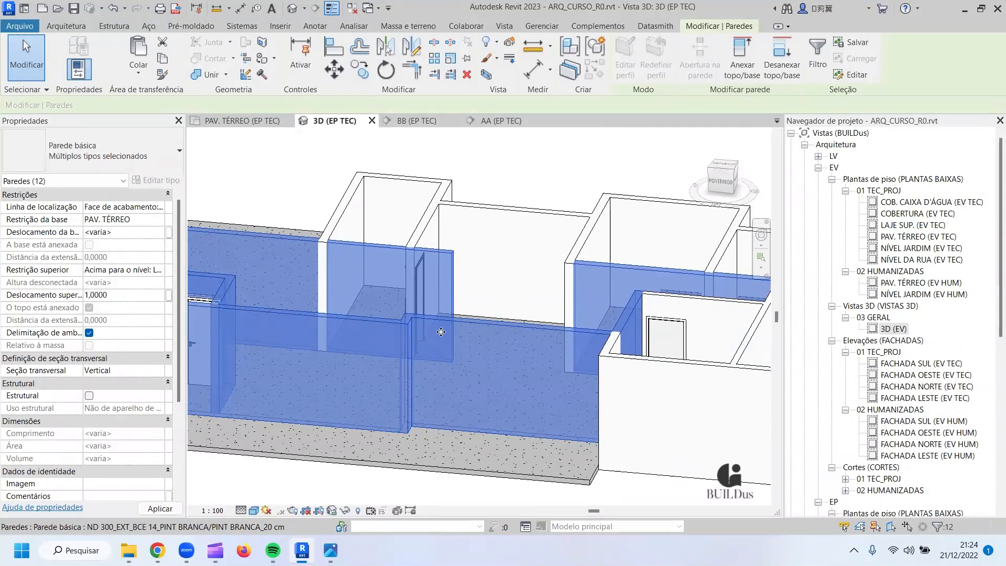
middle_click_drag(446, 380, 563, 357, "shift")
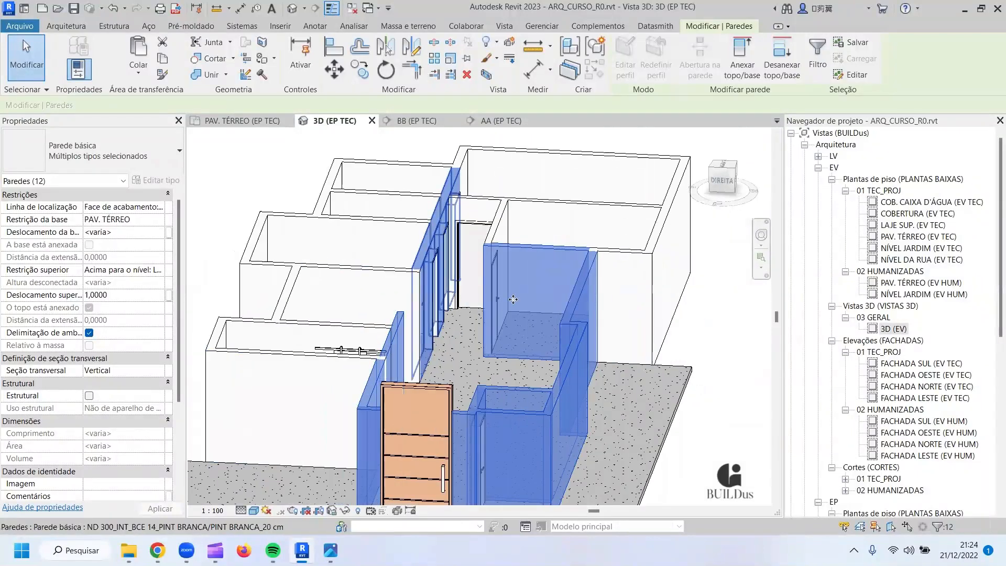
left_click(693, 314)
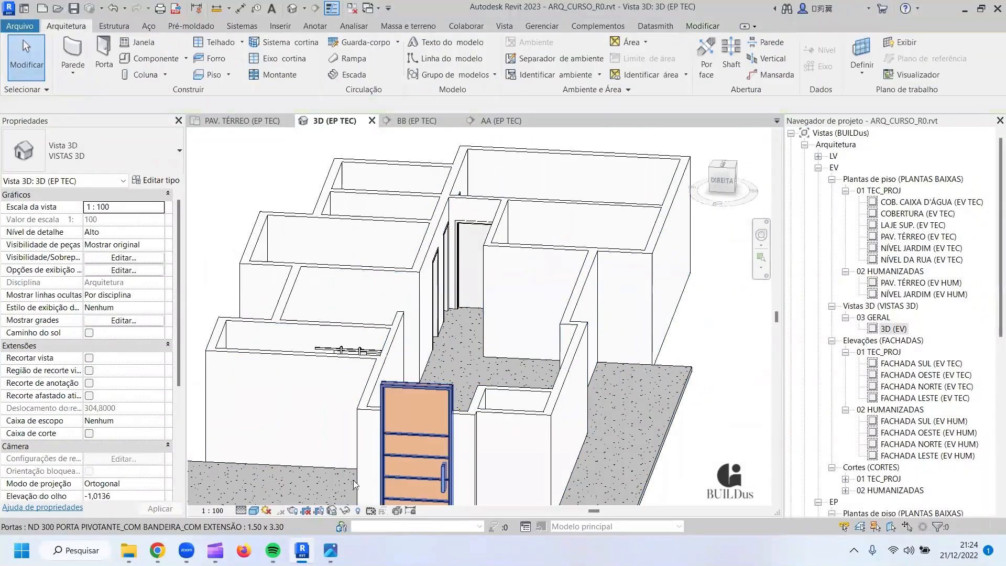
Reveal the hidden elements in the 3D view, unhide the upper slab and leave the reveal mode.
left_click(357, 511)
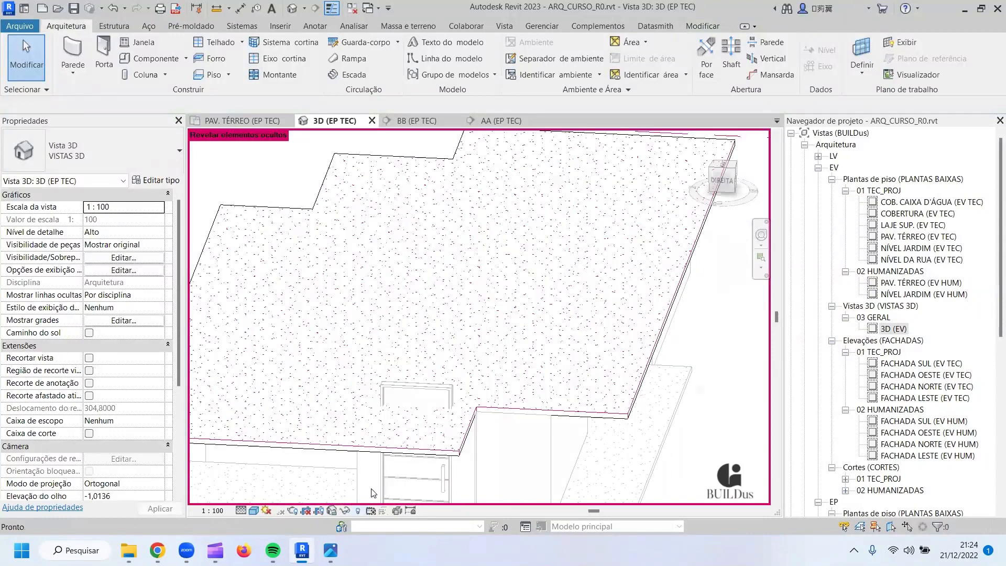
left_click(373, 314)
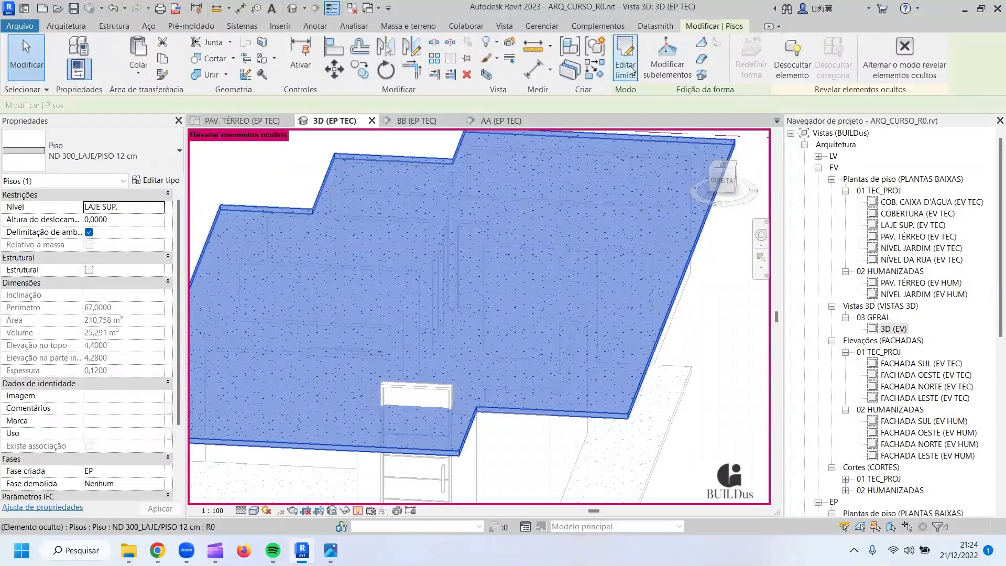
left_click(792, 58)
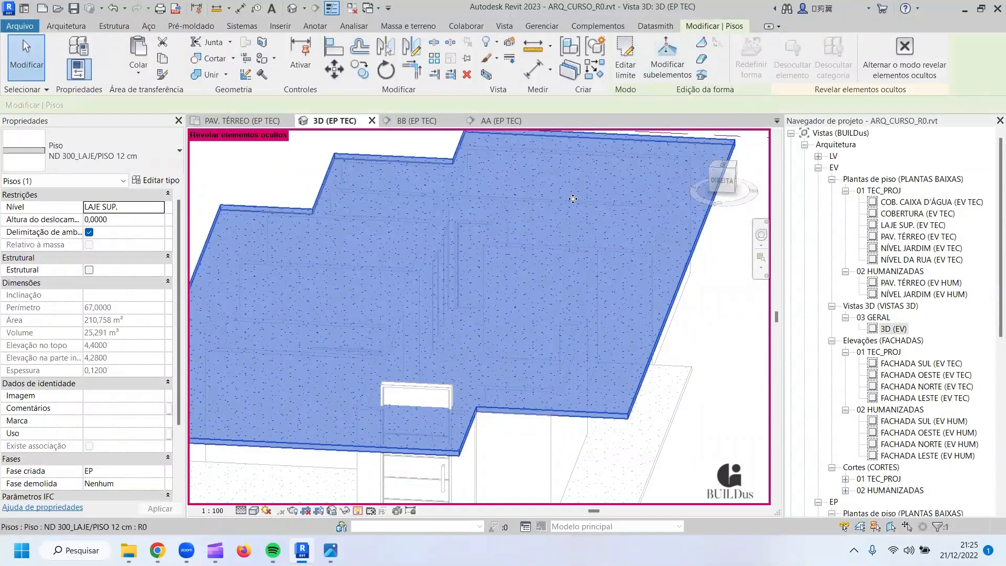
left_click(357, 510)
Open the upper slab's boundary for editing and finish it, declining to attach the walls to its underside.
middle_click_drag(533, 363, 493, 297, "shift")
left_click(494, 297)
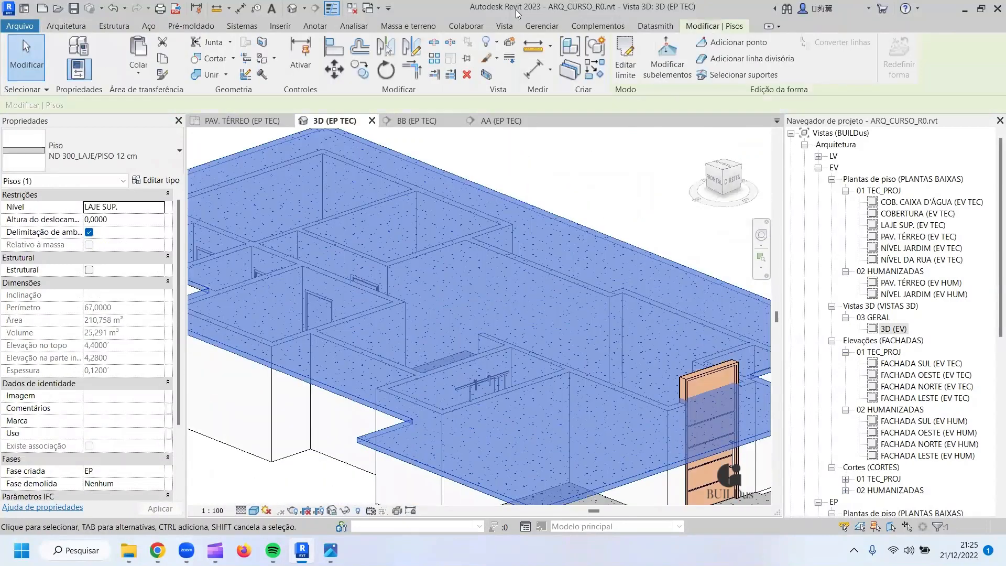
left_click(625, 55)
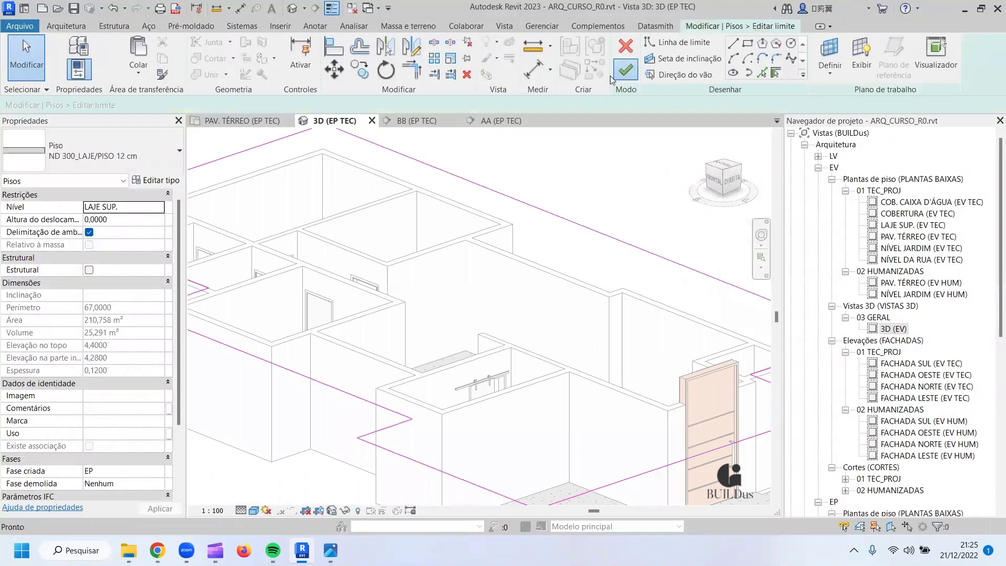
left_click(621, 72)
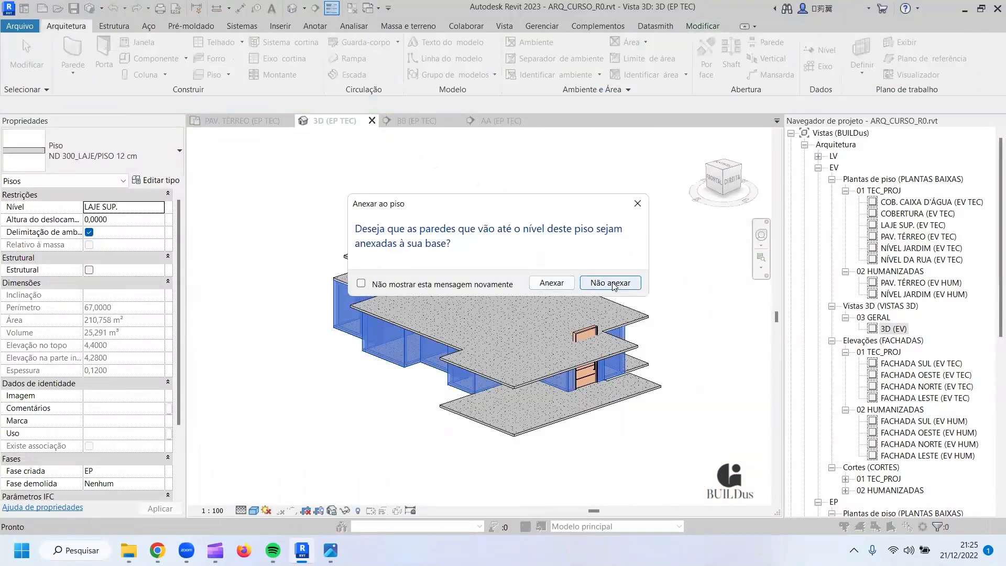
left_click(610, 283)
Examine the pivot door and the exterior wall beside it against the upper slab in the 3D view.
scroll(524, 330, "up", 8)
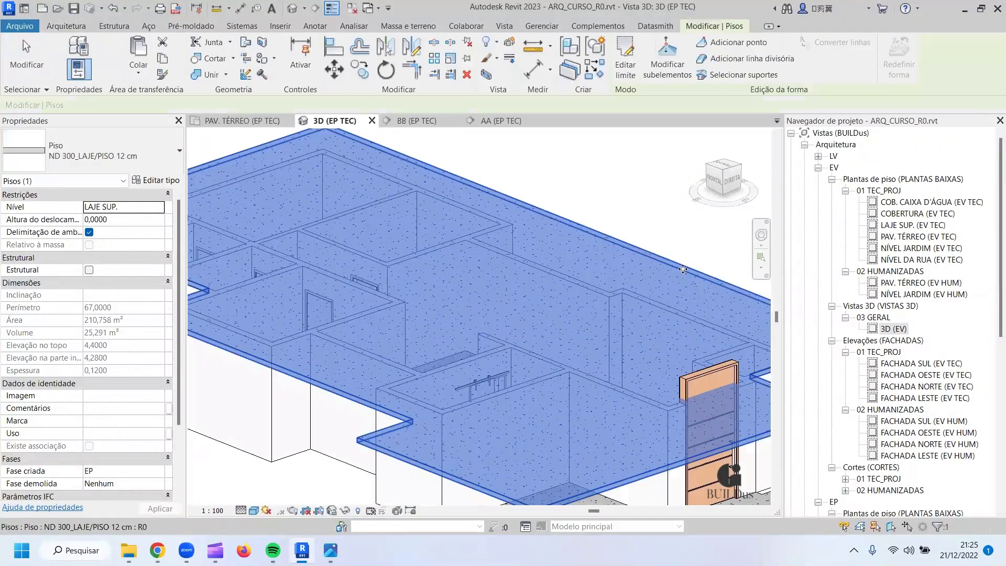
middle_click_drag(667, 334, 620, 335, "shift")
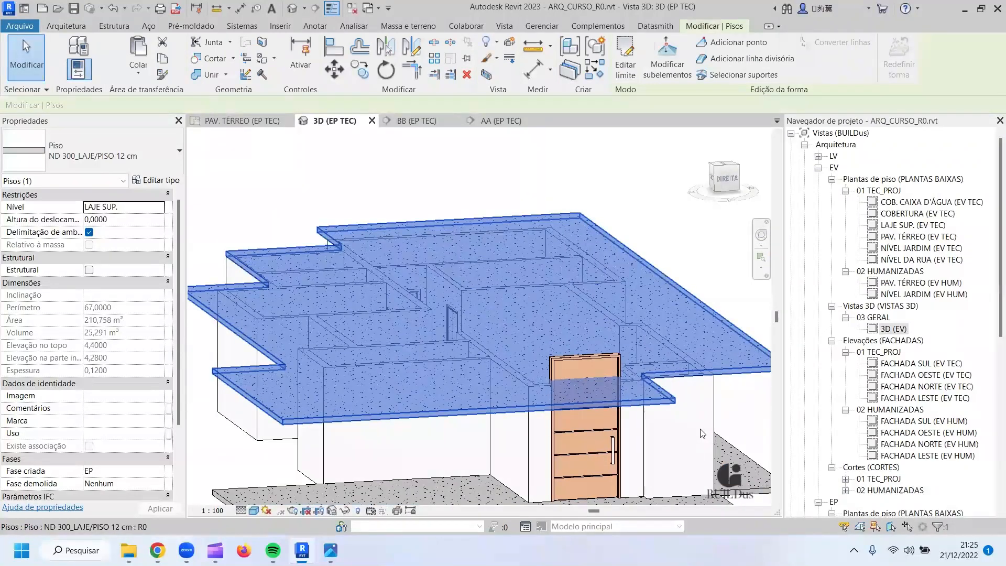
left_click(702, 433)
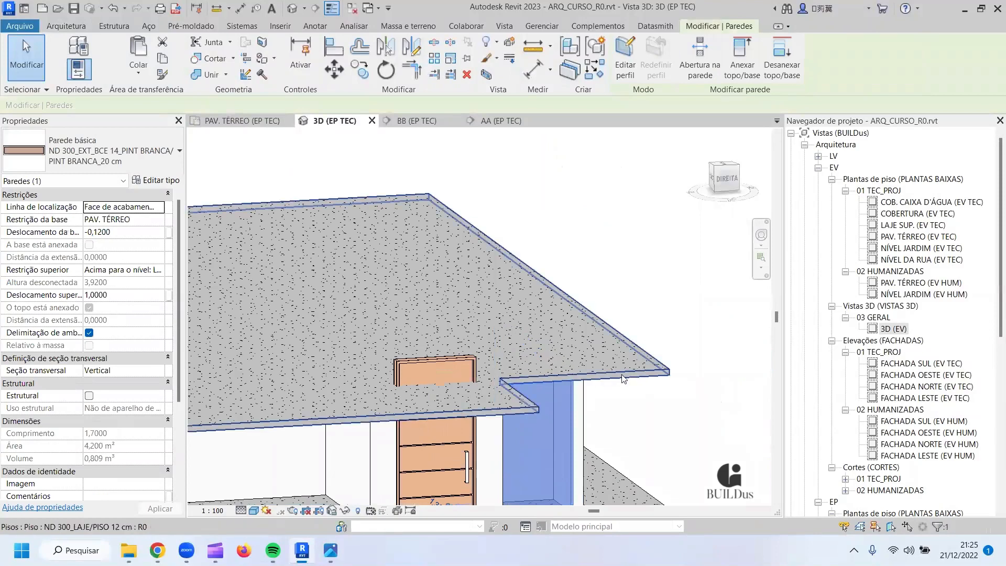
middle_click_drag(614, 378, 586, 366, "shift")
scroll(586, 364, "down", 1)
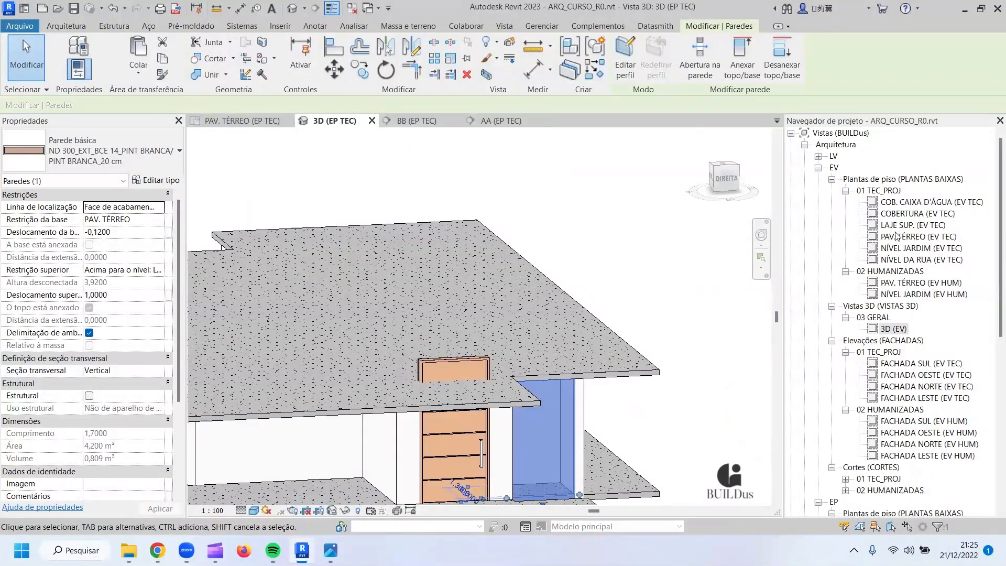
Open the PAV. SUPERIOR (EP TEC) floor plan and select the exterior wall beside the pivot door.
left_click(817, 168)
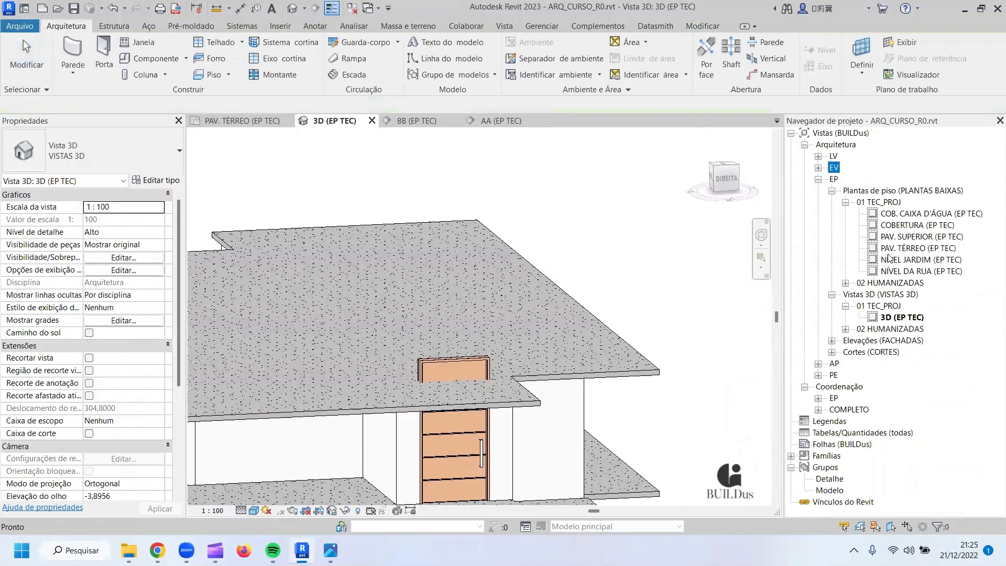
double_click(901, 237)
left_click(507, 257)
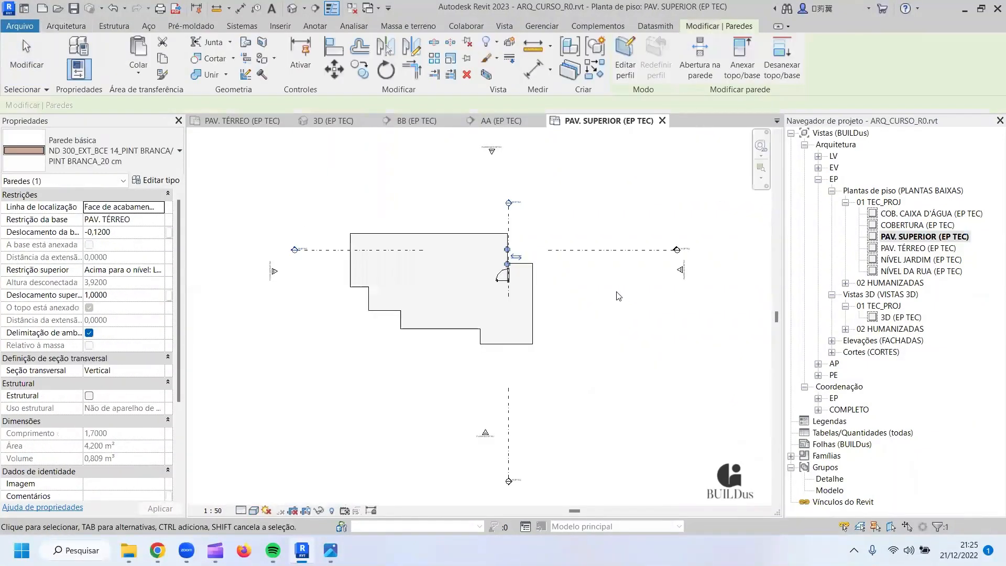
Open the upper slab's boundary for editing and delete its long upper edge and the short vertical edge above the pivot door.
left_click(467, 305)
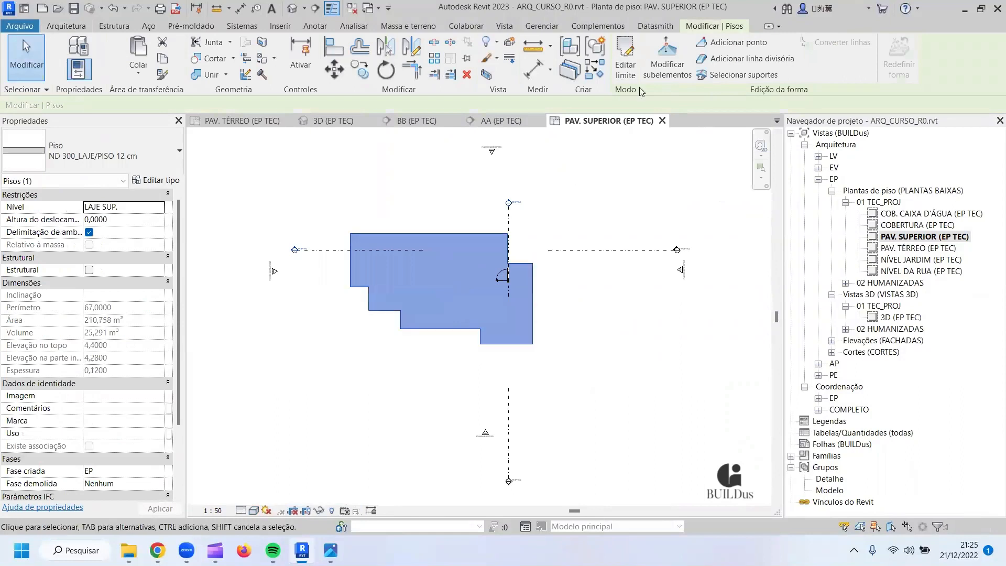
left_click(631, 61)
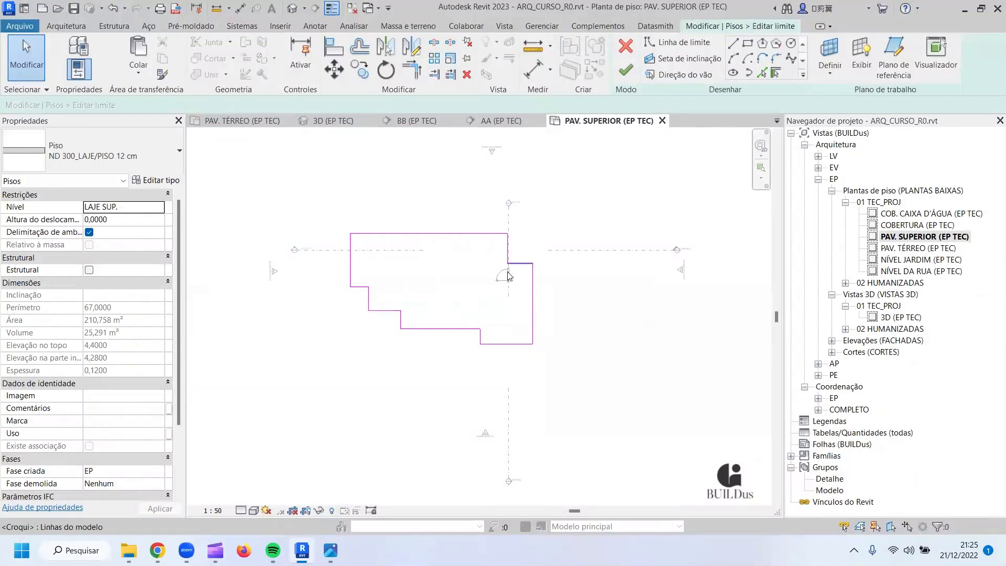
left_click(454, 234)
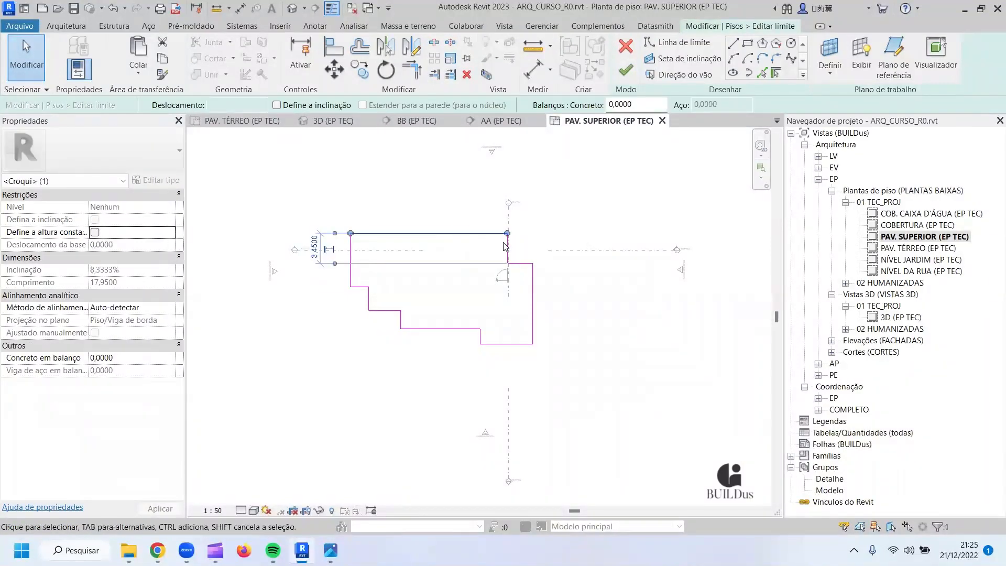
key("Escape")
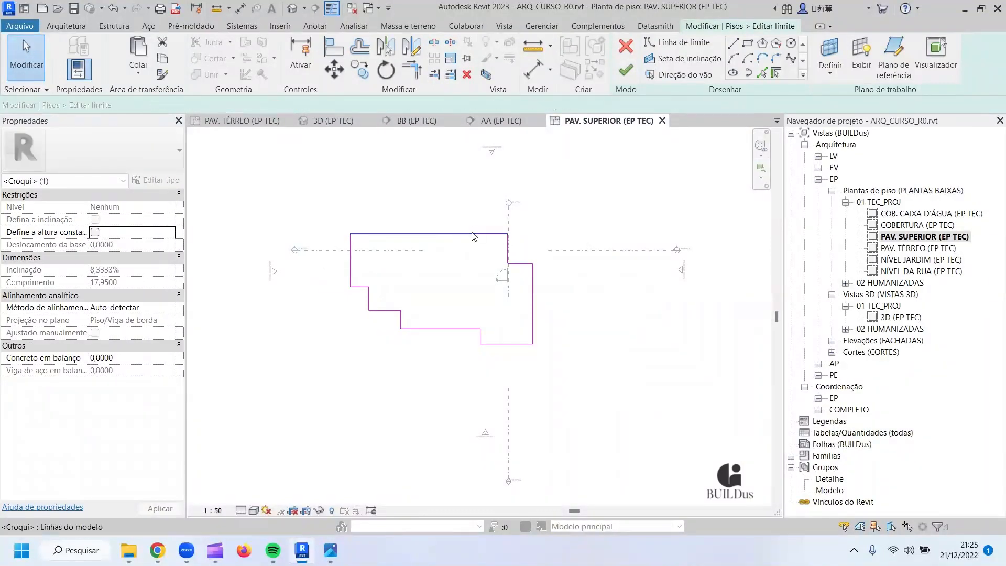
left_click(459, 235)
key("Delete")
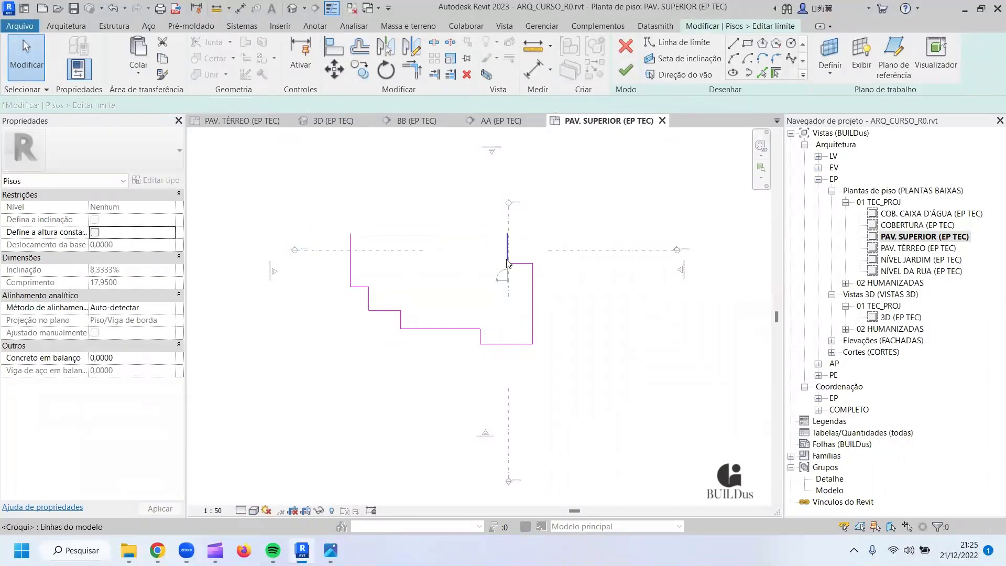
key("Delete")
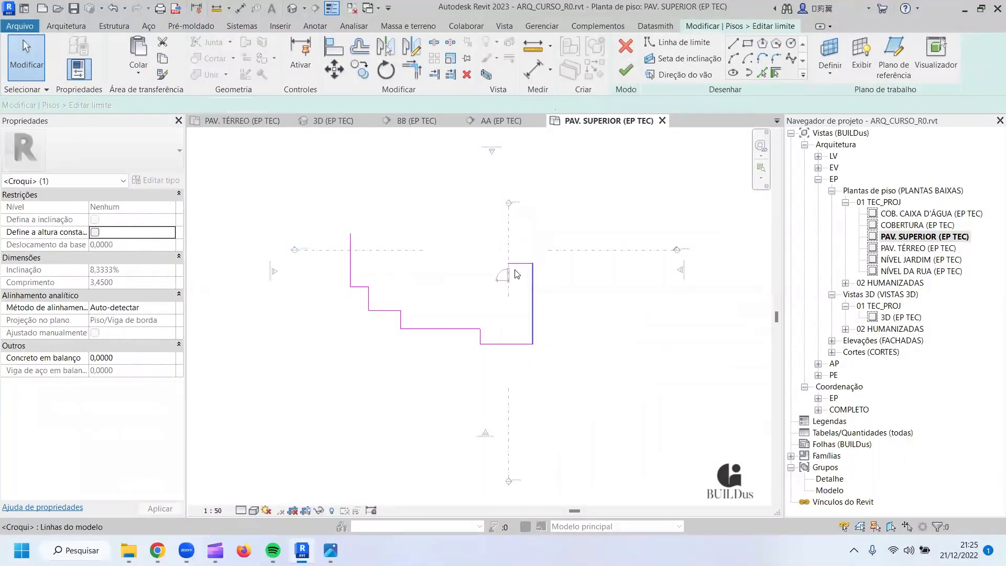
Move the 2.9 m boundary edge beside the pivot door down to the lower end of the door opening.
left_click(515, 266)
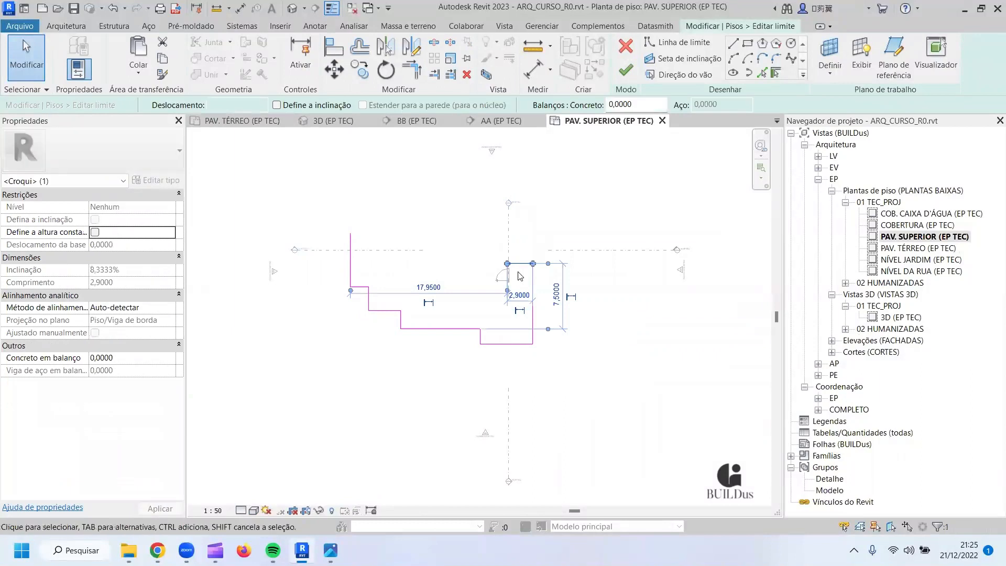
left_click_drag(518, 269, 518, 272)
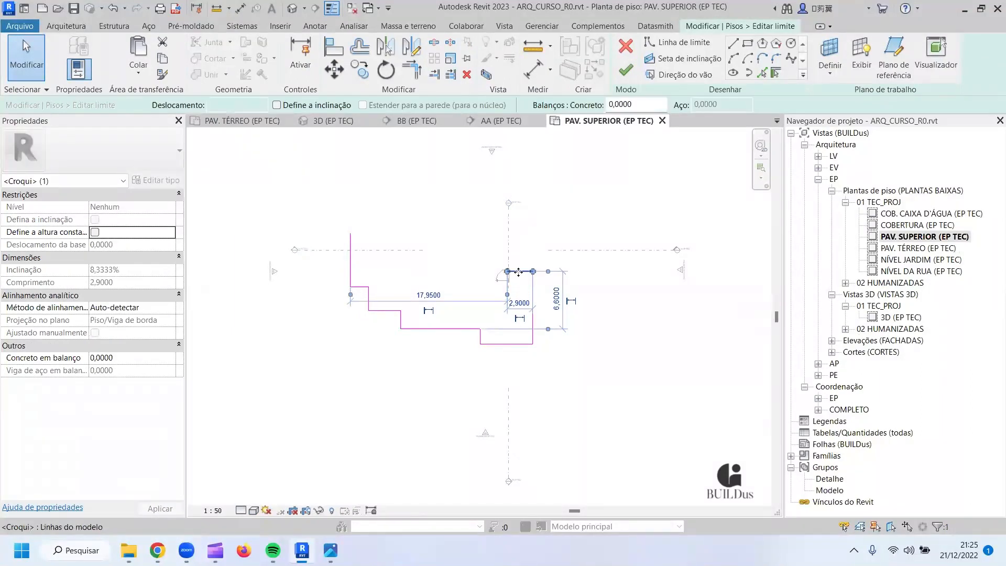
key("Down")
key("Down")
key("Down")
key("Down")
key("Down")
key("Down")
key("Down")
key("Down")
key("Down")
key("Down")
key("Down")
key("Down")
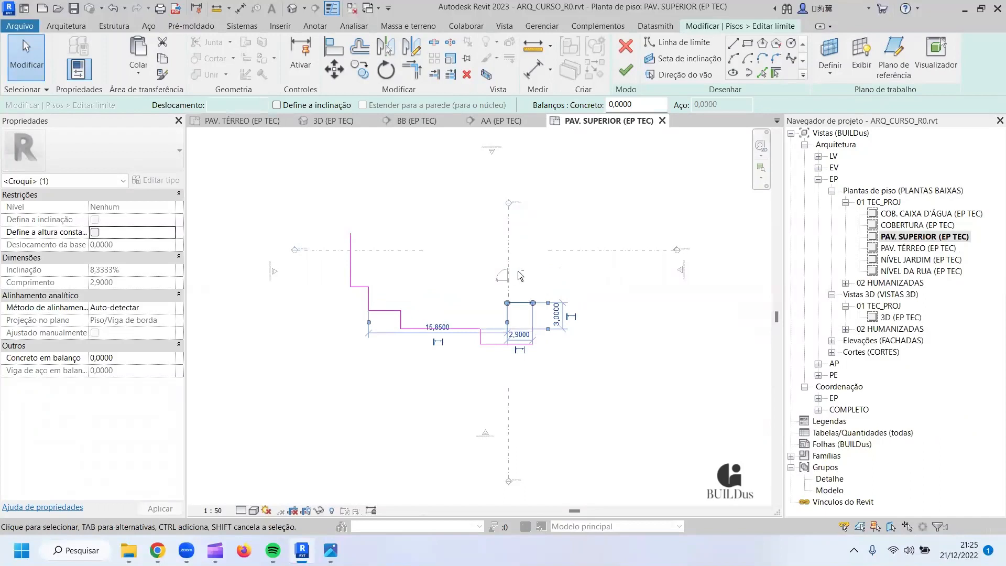
key("shift")
key("shift")
key("shift")
key("shift")
key("shift")
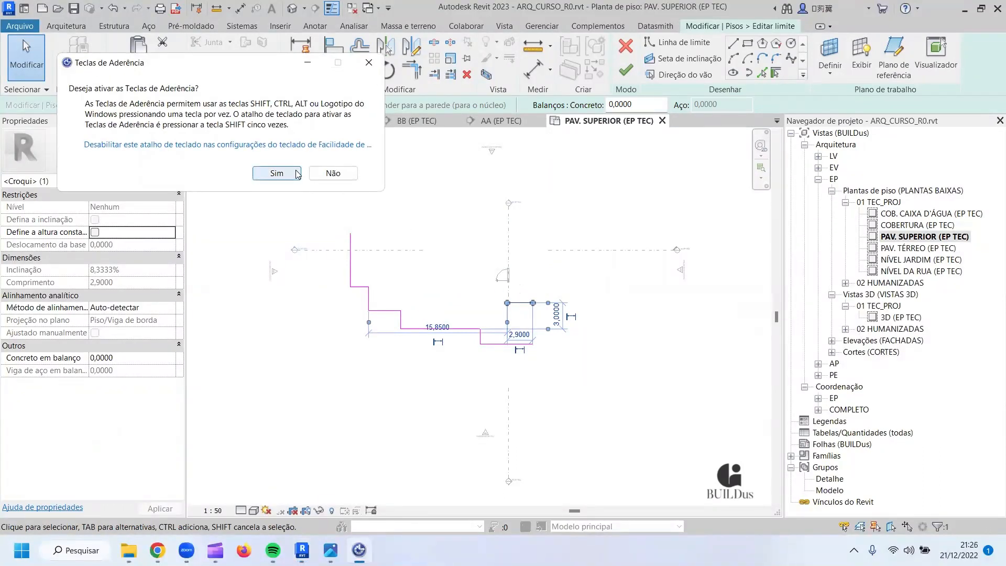
left_click(325, 177)
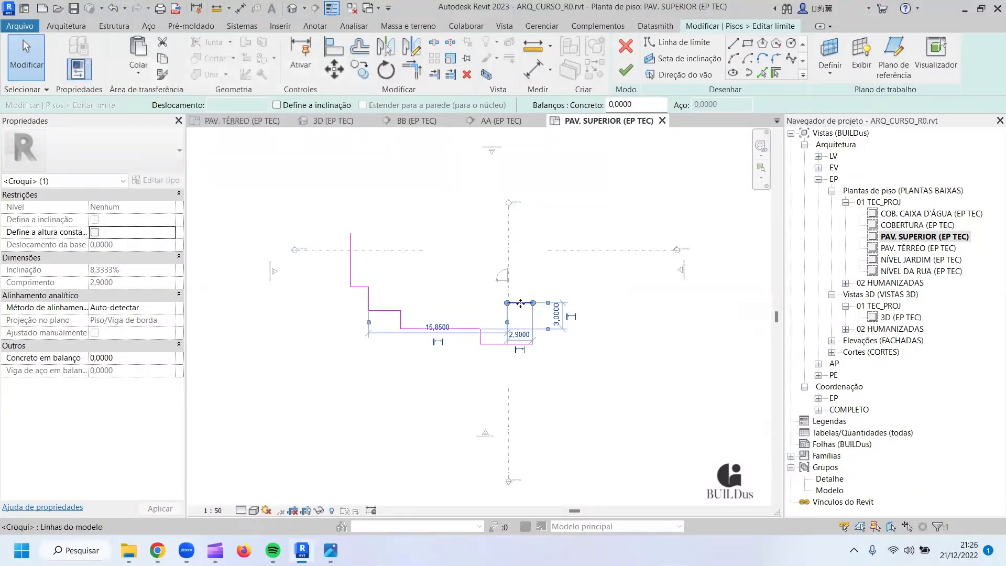
left_click_drag(520, 304, 516, 296)
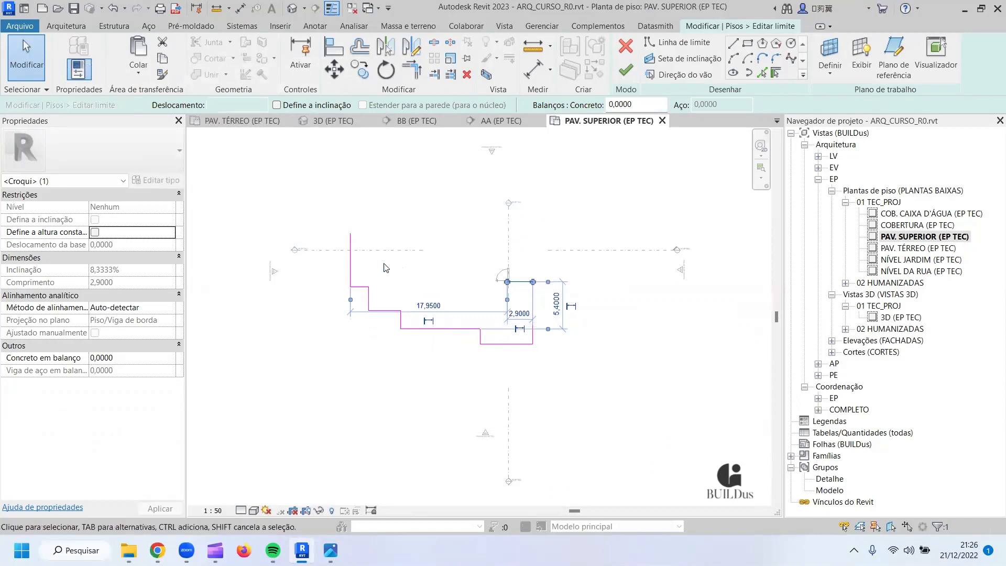
Trim the moved edge and the slab's left boundary into a closed outline, finish the sketch and detach the walls from their missing targets.
left_click(411, 69)
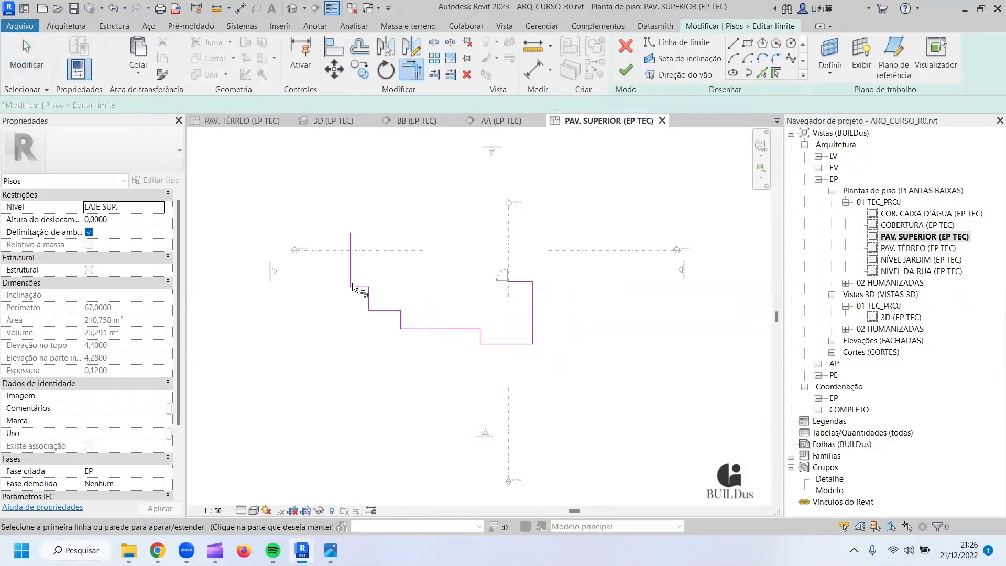
left_click(350, 265)
left_click(541, 303)
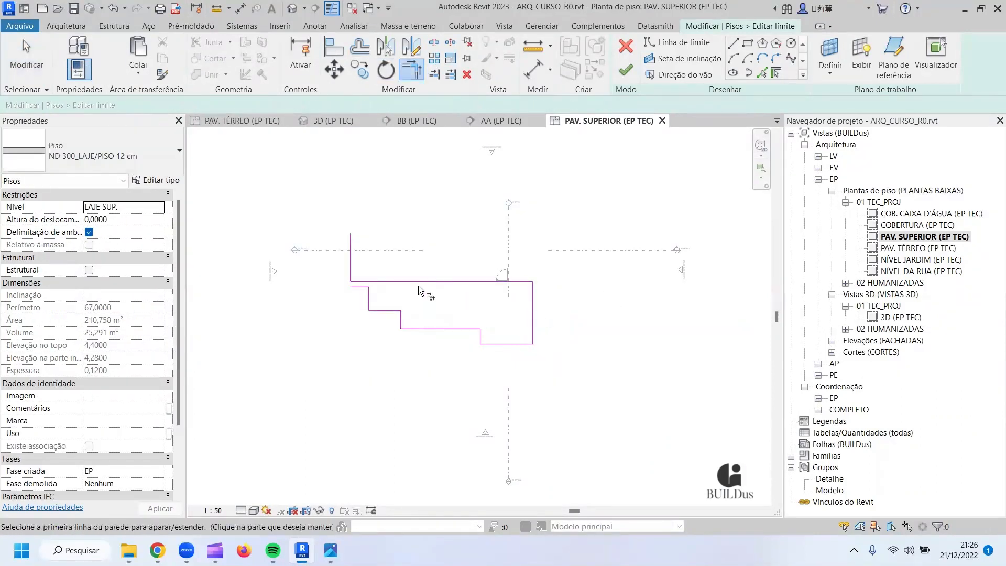
scroll(361, 293, "up", 3)
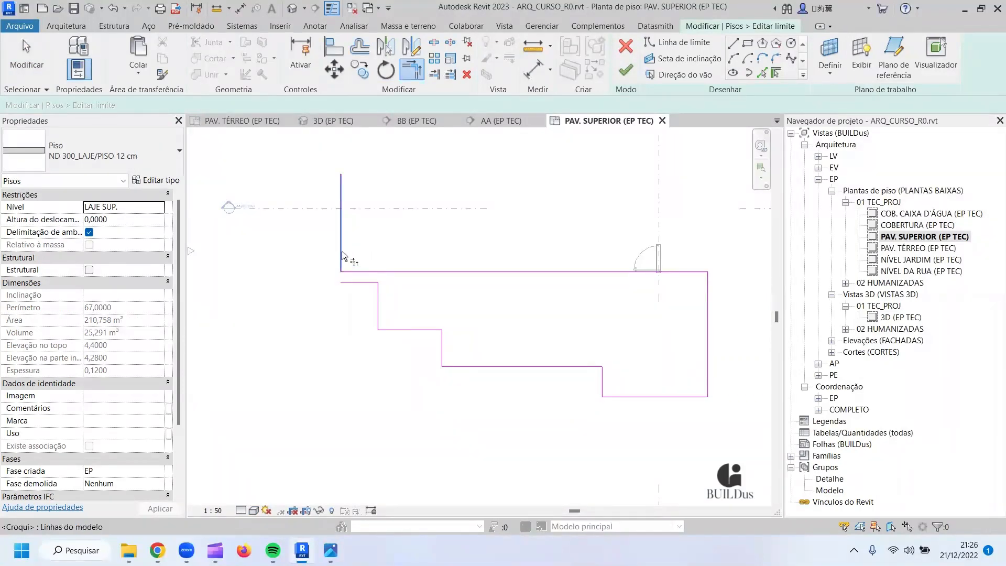
left_click(342, 252)
left_click(349, 273)
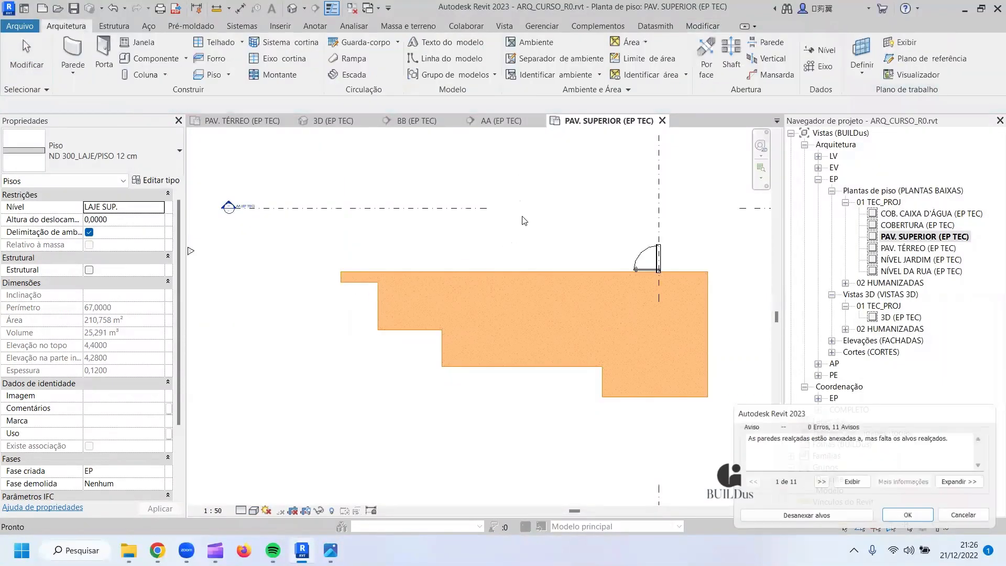
left_click(841, 522)
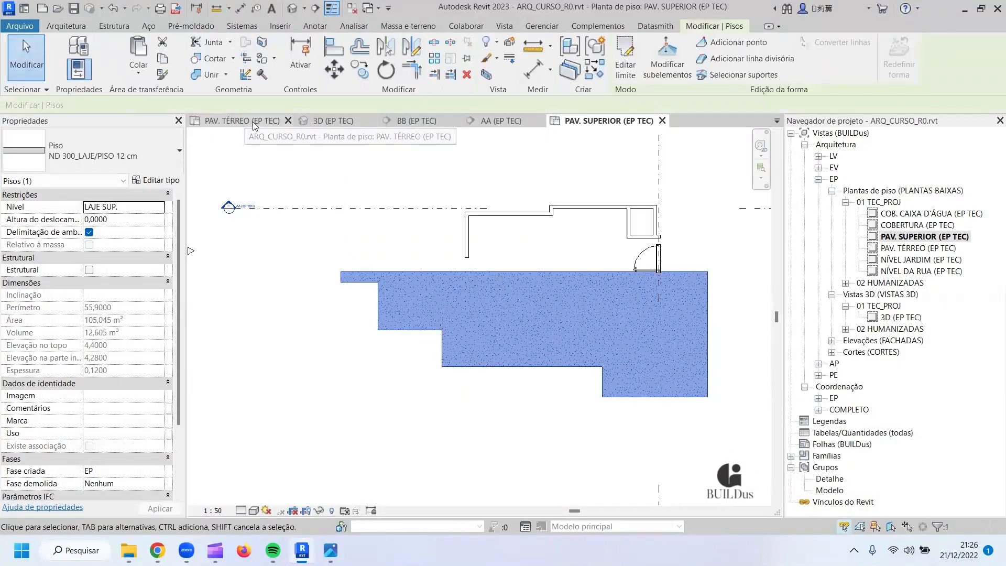
Check the reduced slab in the 3D view and set the PAV. SUPERIOR plan's underlay base level to PAV. TÉRREO.
left_click(327, 121)
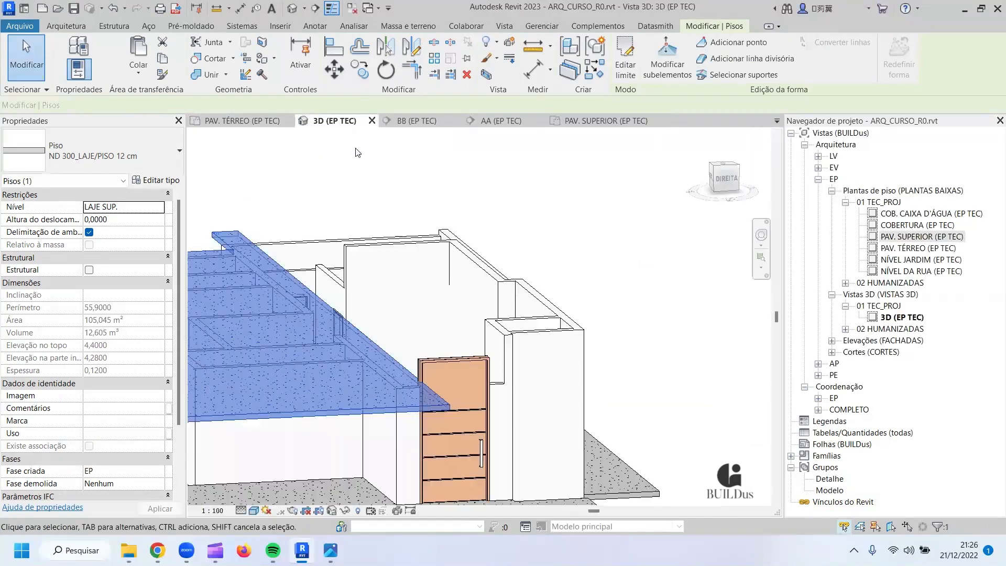
mouse_move(518, 390)
middle_mouse_down("shift")
mouse_move(528, 392)
mouse_move(467, 371)
mouse_move(453, 341)
mouse_move(418, 513)
mouse_move(269, 328)
mouse_move(383, 402)
mouse_move(316, 390)
mouse_move(740, 392)
mouse_move(637, 415)
mouse_move(463, 381)
mouse_move(391, 413)
mouse_move(359, 413)
middle_mouse_up("shift")
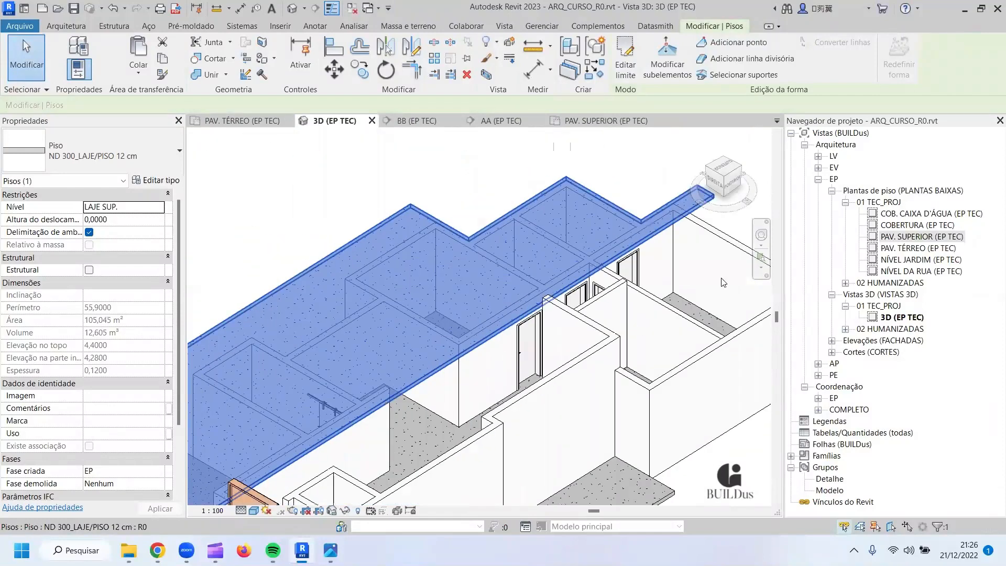
double_click(912, 238)
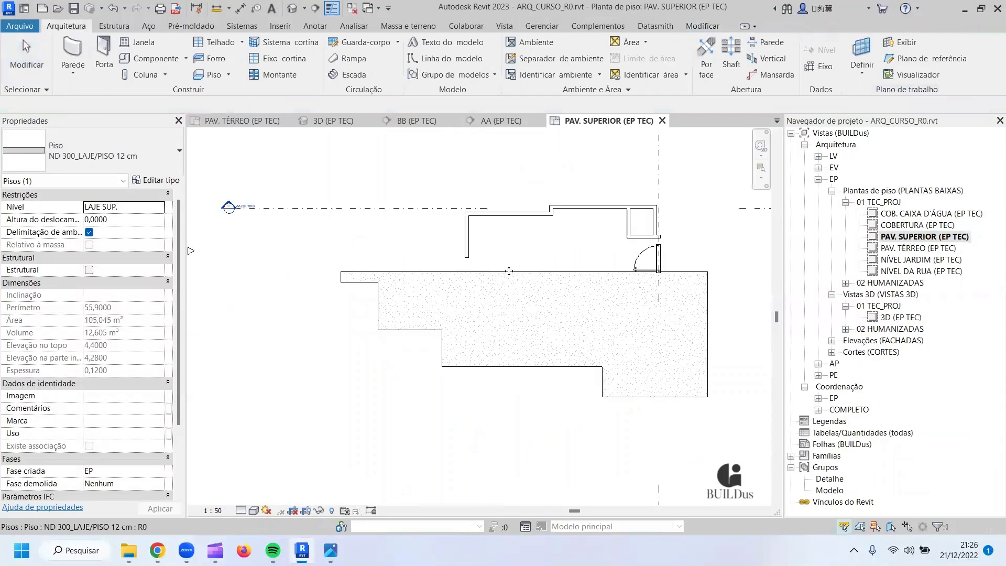
left_click(340, 404)
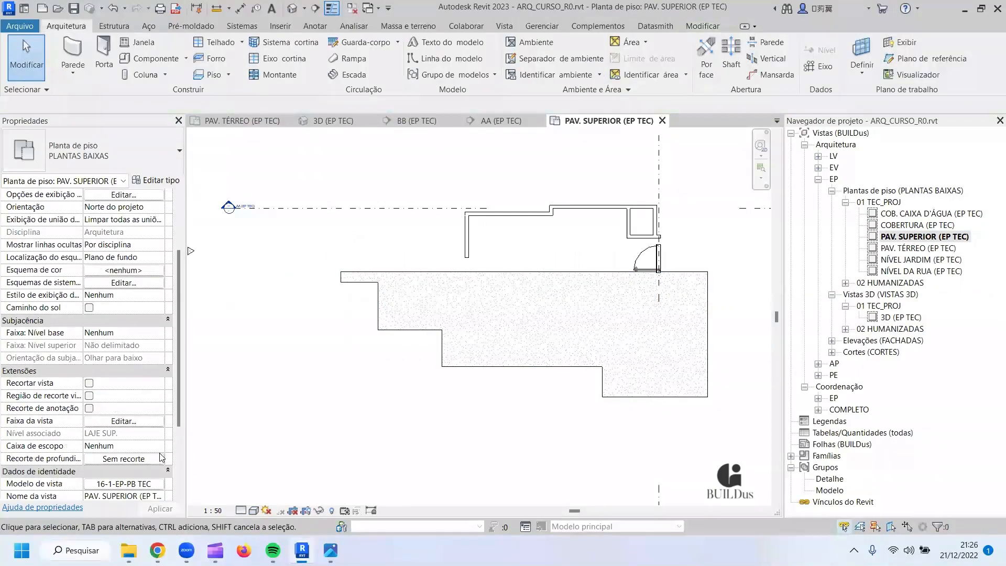
scroll(162, 458, "down", 3)
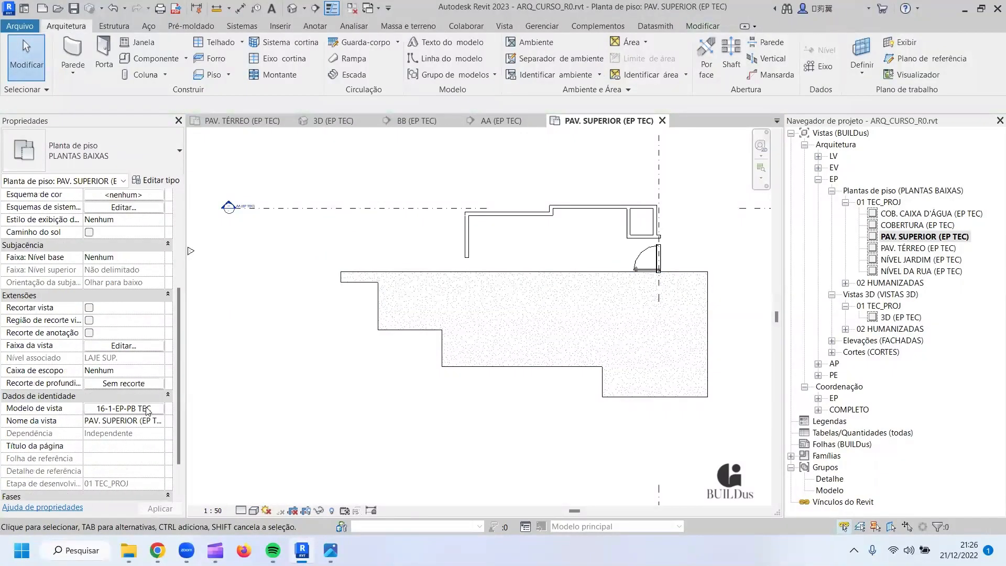
left_click(132, 257)
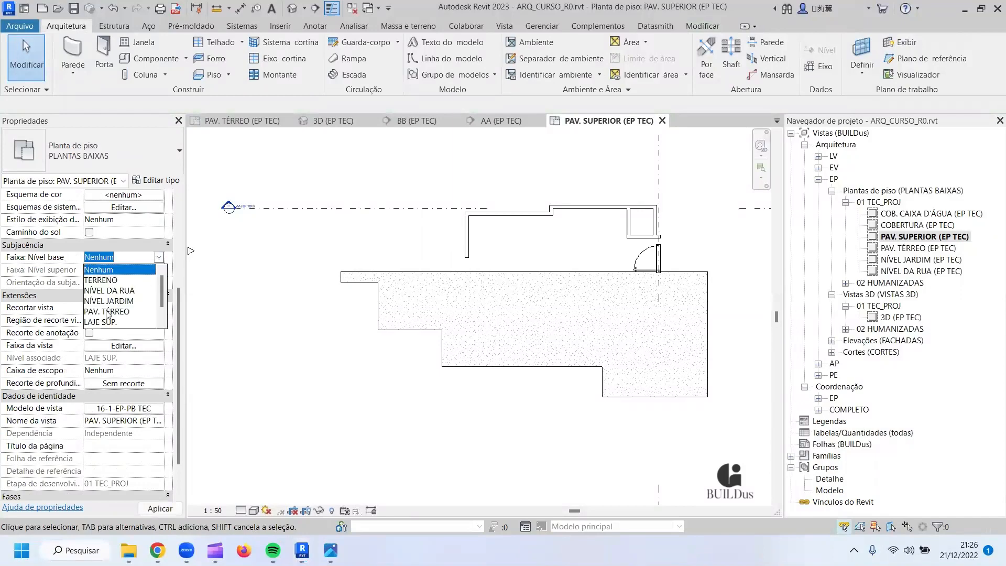
left_click(108, 312)
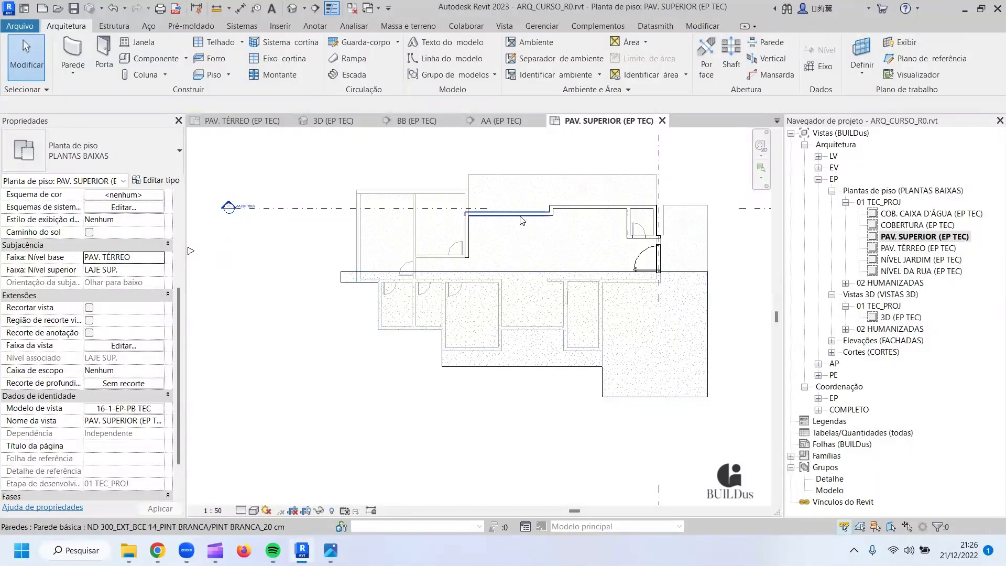
Reopen the slab's boundary and pick new edges offset 0.9 m outward from the upper and left exterior walls of the corner rooms.
middle_click_drag(566, 272, 454, 297)
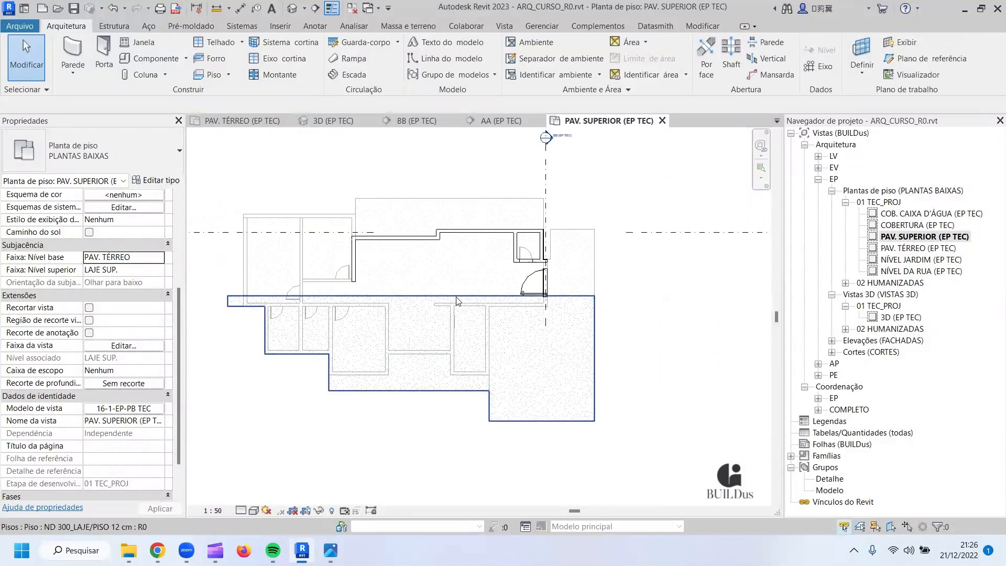
double_click(369, 299)
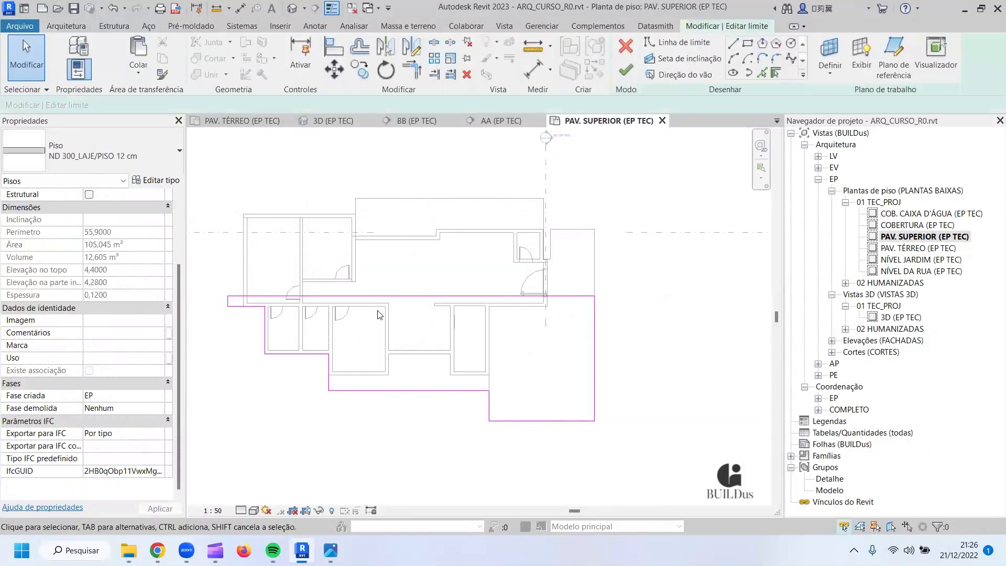
left_click(762, 75)
scroll(360, 215, "up", 5)
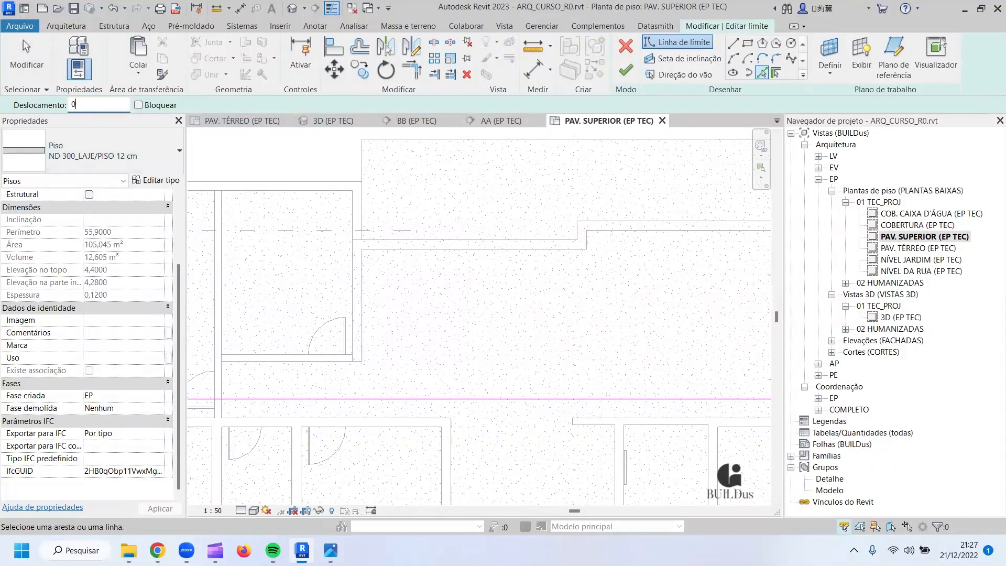
left_click(218, 185)
middle_click_drag(268, 274, 497, 292)
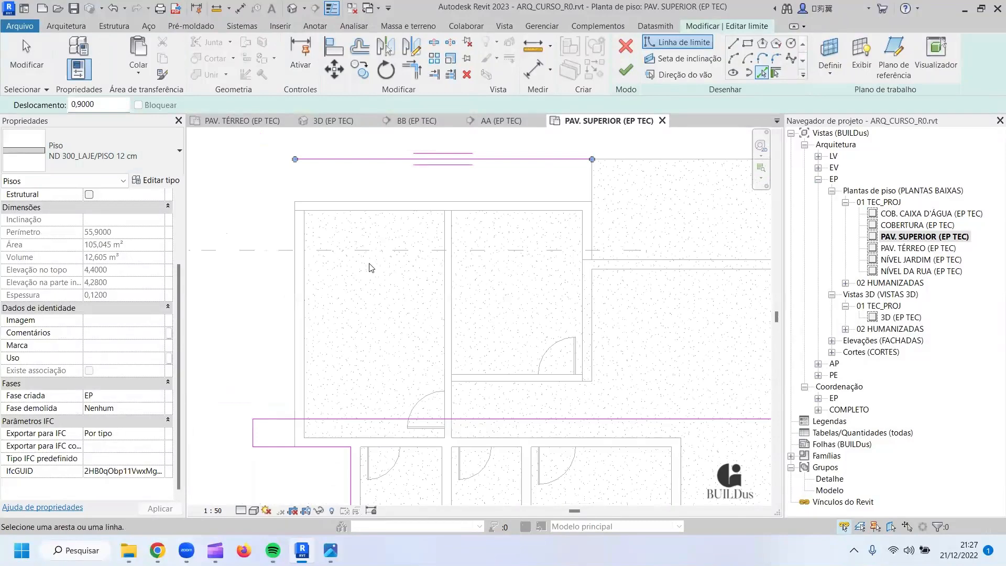
left_click(294, 267)
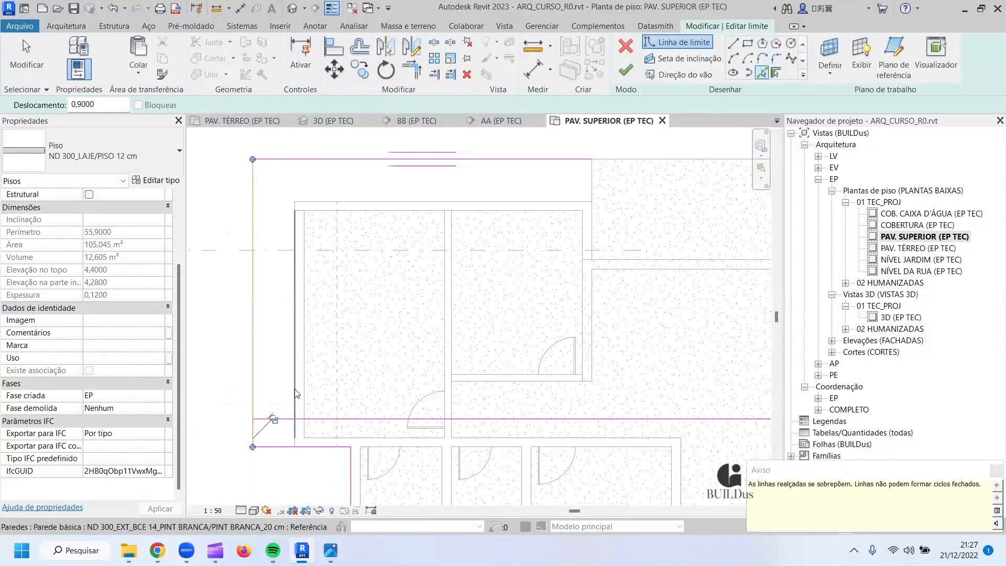
key("Escape")
key("Escape")
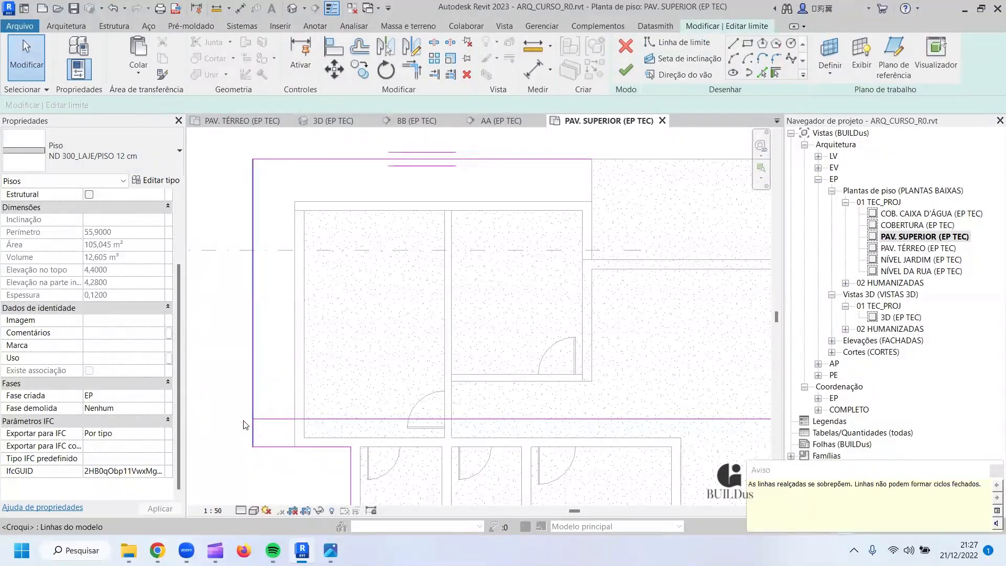
Delete the overlapping 0.6 m edge at the slab's left side and the long horizontal edge crossing the rooms.
left_click_drag(242, 410, 276, 460)
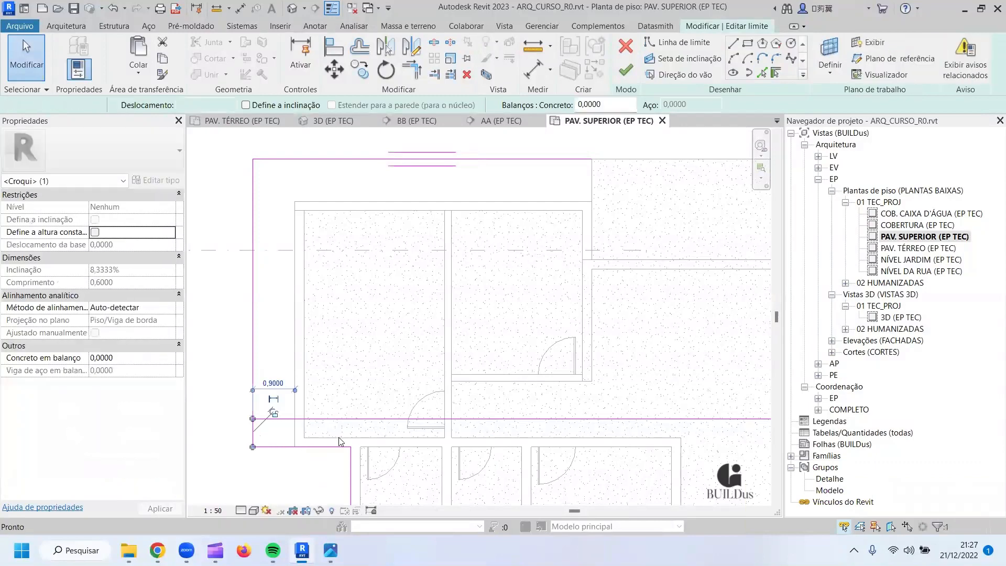
key("Delete")
middle_click_drag(473, 426, 396, 404)
left_click(382, 404)
scroll(382, 404, "down", 4)
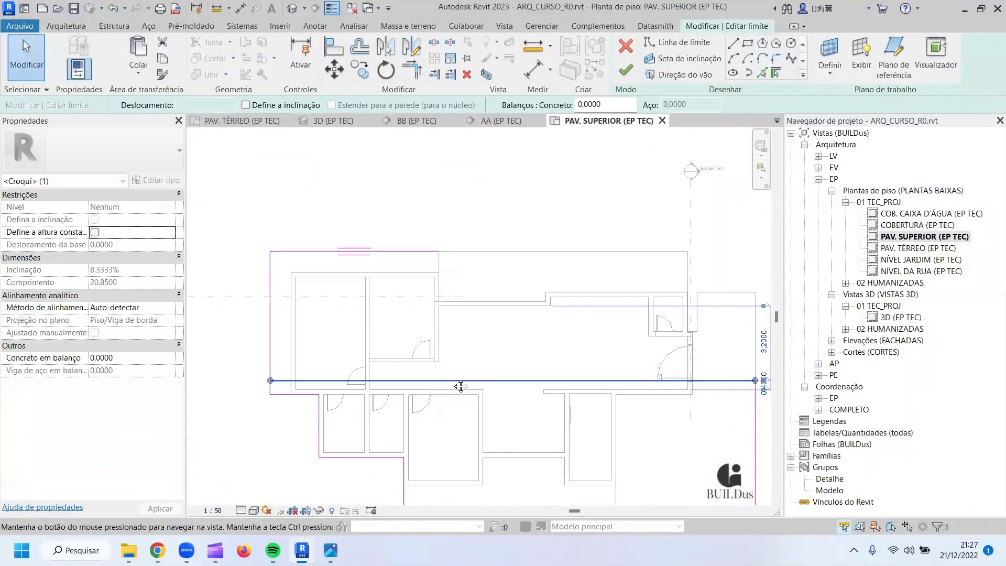
key("Delete")
Pick a slab boundary edge along the outer face of the corner rooms' right wall and trim it with the slab's upper edge.
middle_click_drag(591, 433, 522, 382)
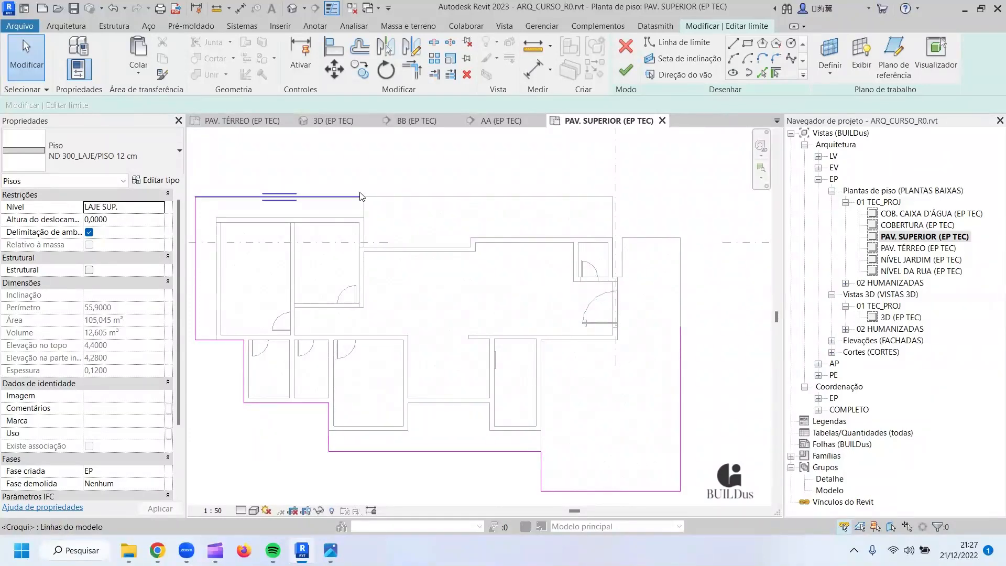
left_click(761, 74)
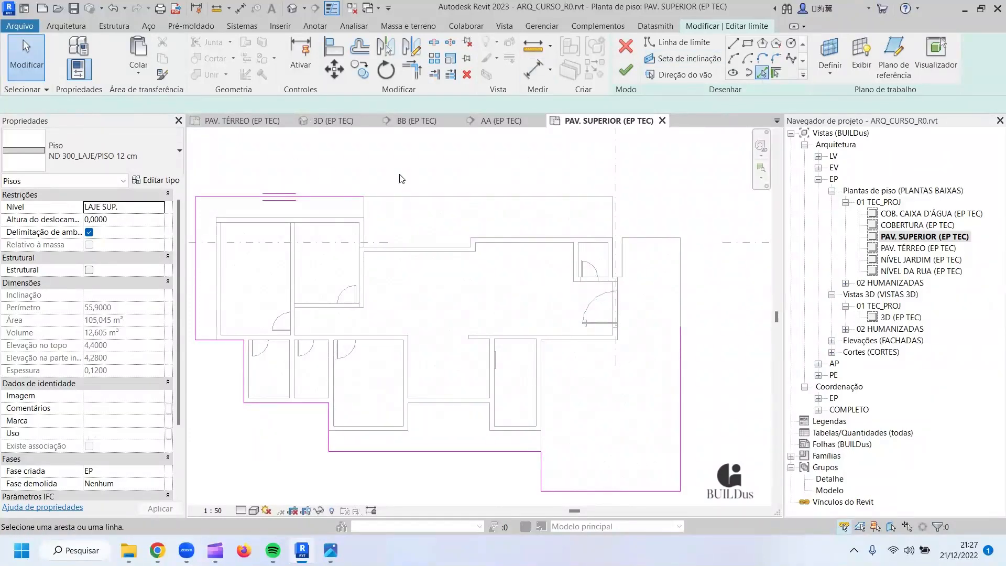
left_click(365, 232)
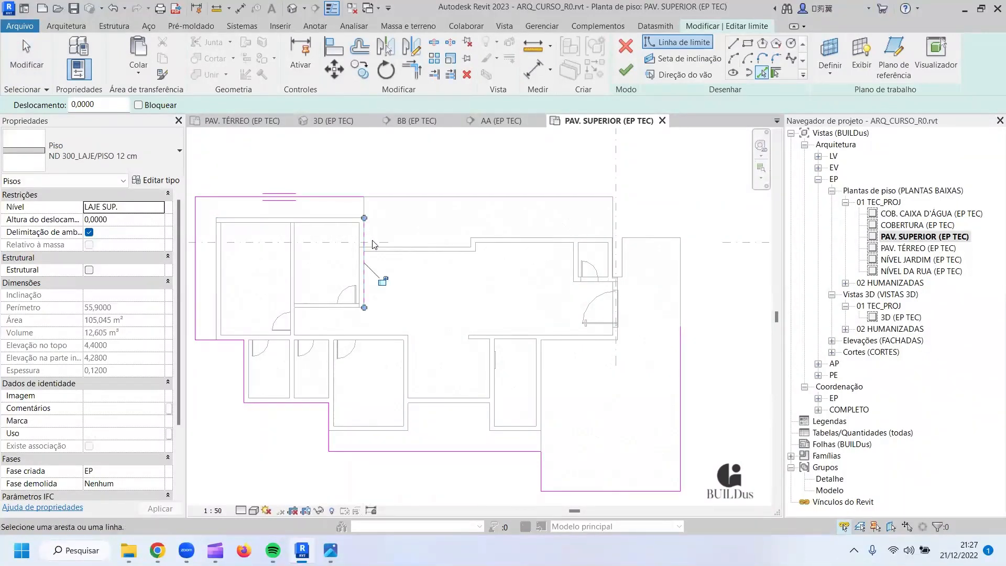
left_click(411, 68)
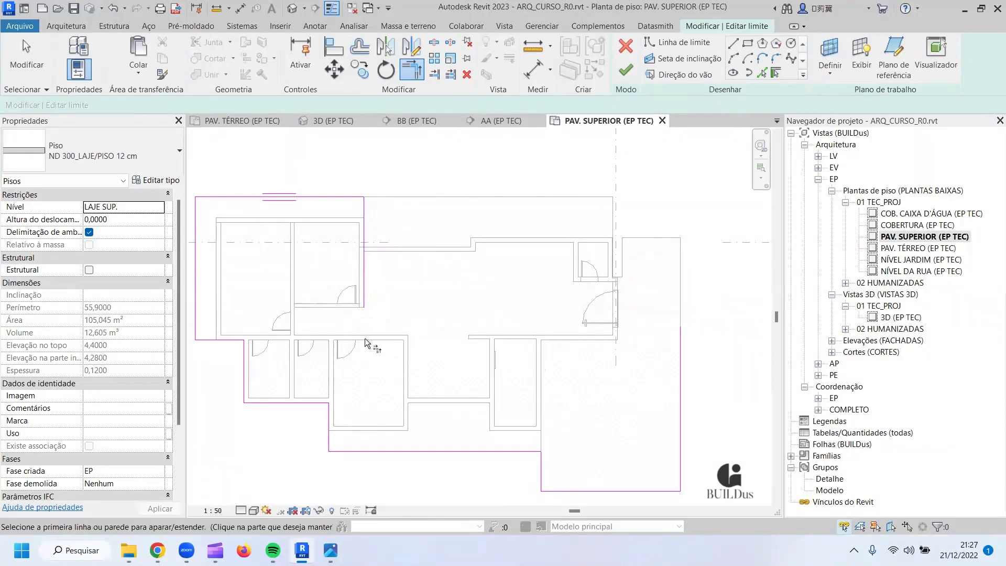
Pick an edge along the corridor wall's upper face and trim it to the new vertical edge and the slab's right boundary.
left_click(761, 74)
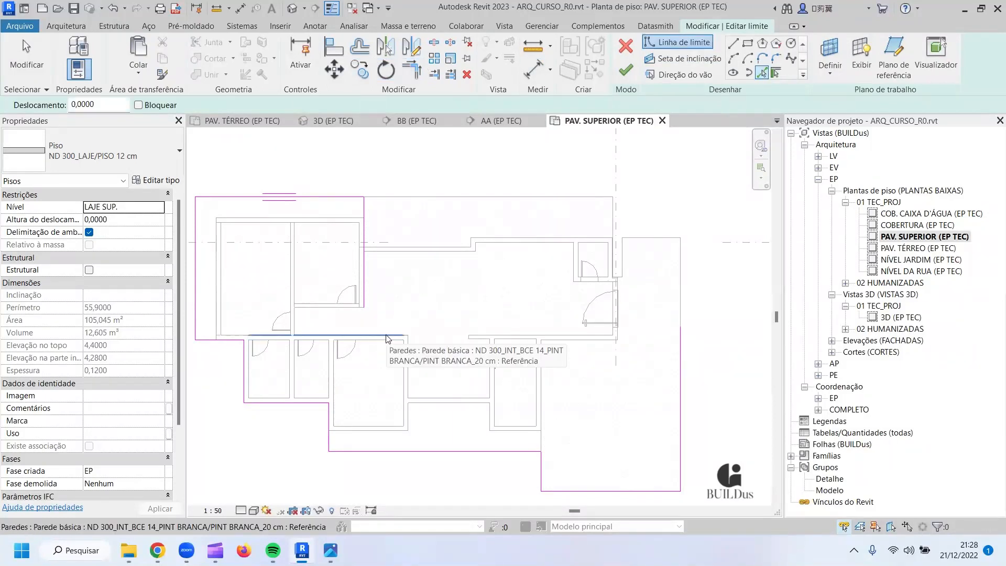
left_click(386, 336)
left_click(411, 68)
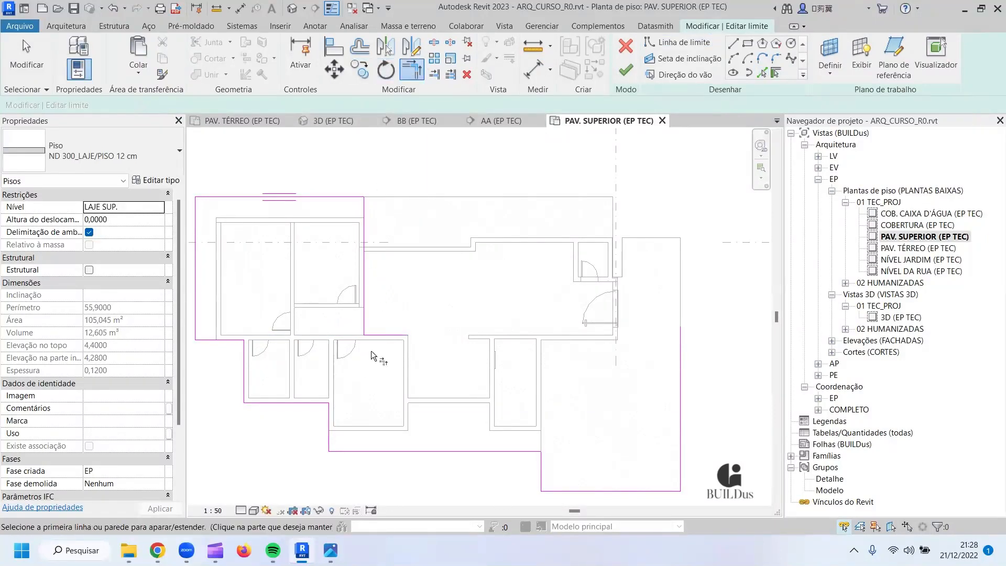
left_click(373, 334)
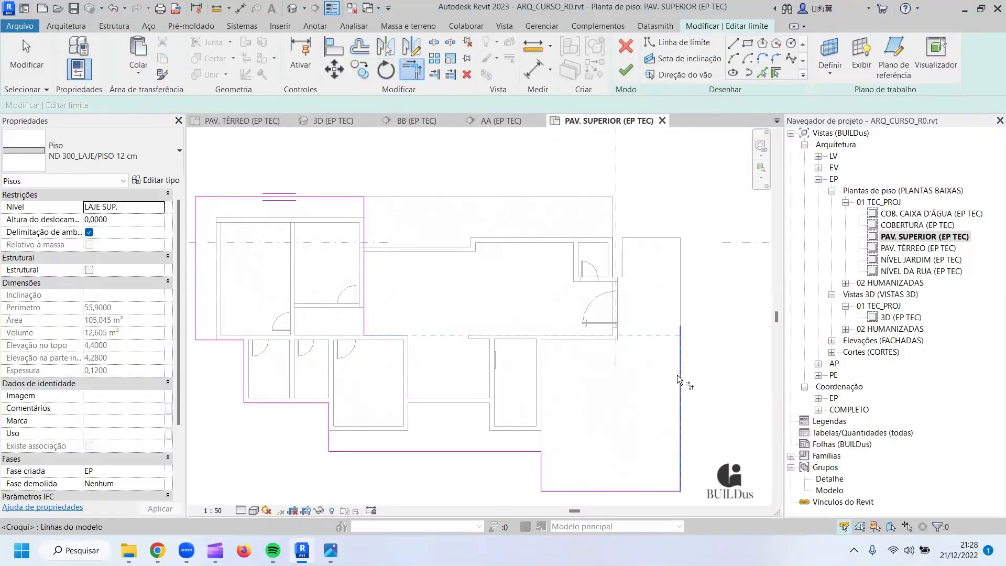
left_click(677, 375)
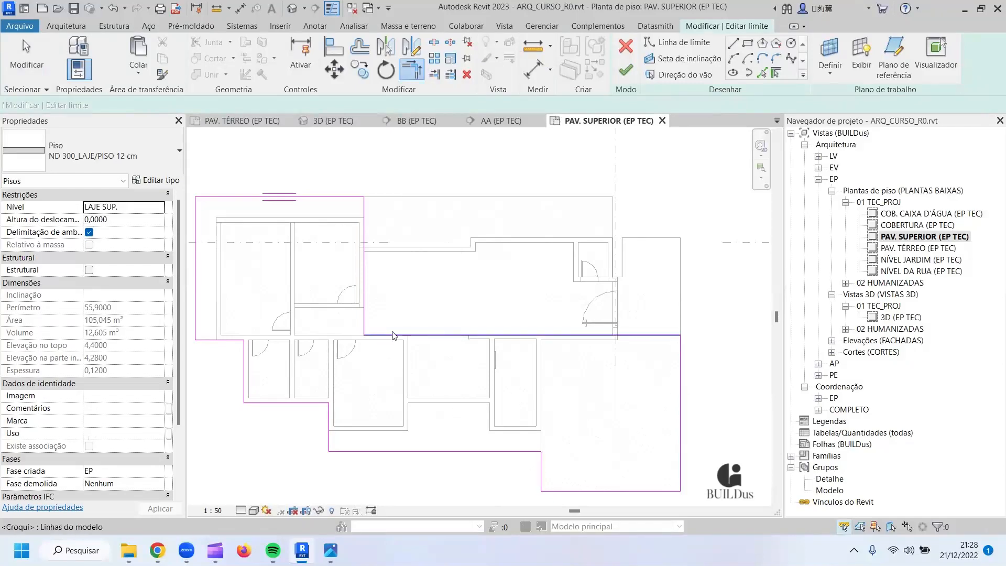
key("Escape")
Finish the slab's boundary sketch without attaching the walls below to the slab.
left_click(625, 70)
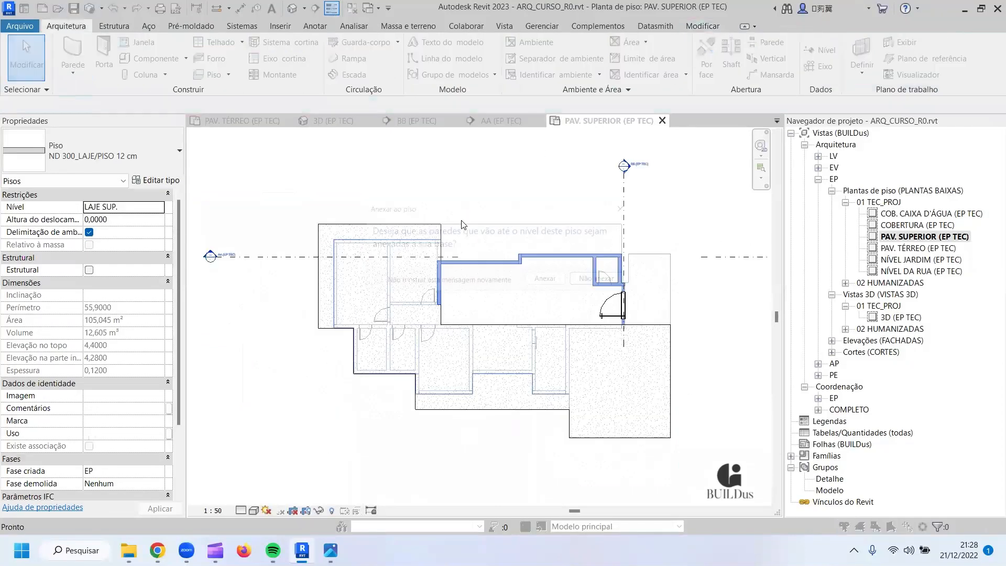
left_click(593, 287)
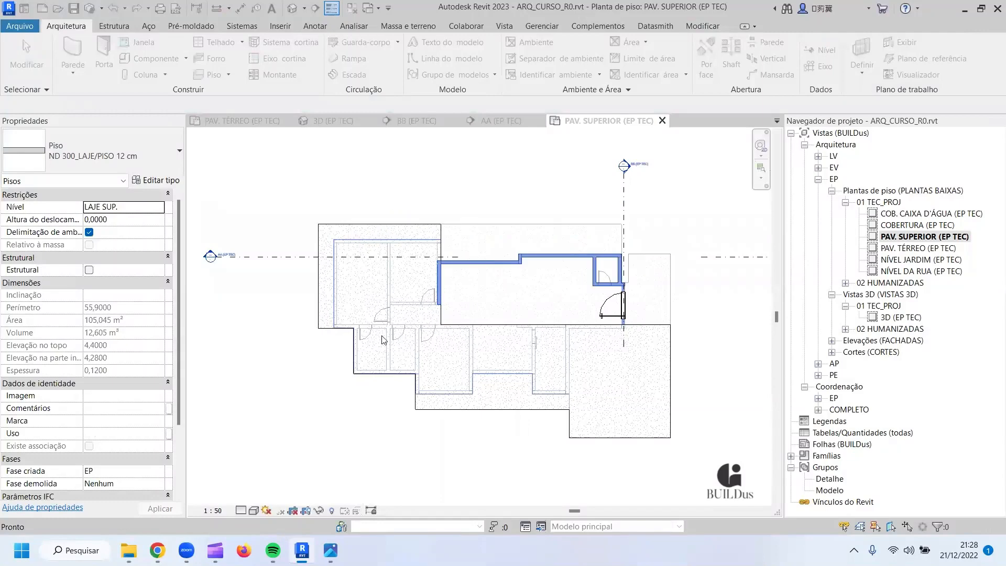
key("Escape")
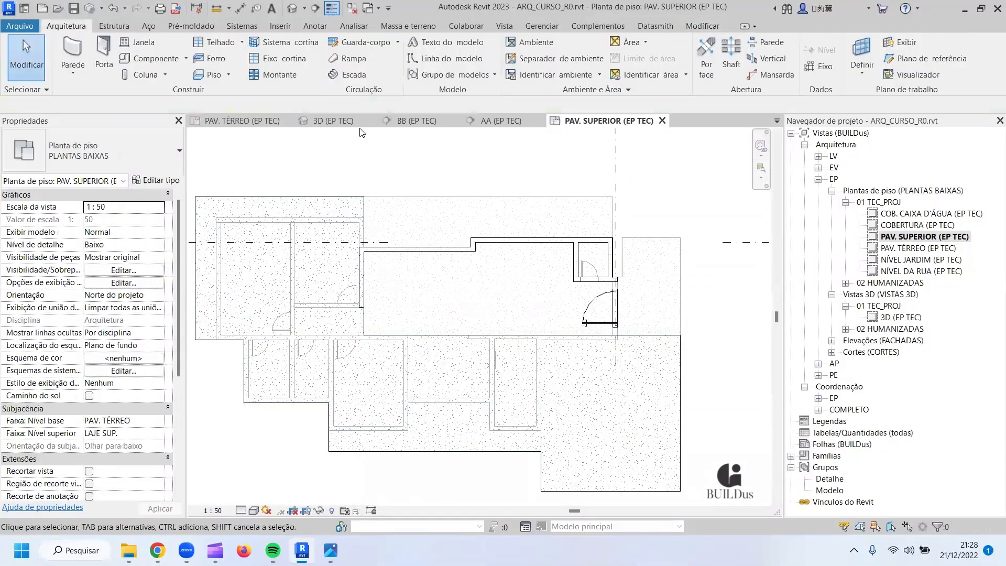
In the 3D view, detach the top of the 3 m long, 15 cm interior wall beside the living area from the upper slab.
left_click(332, 121)
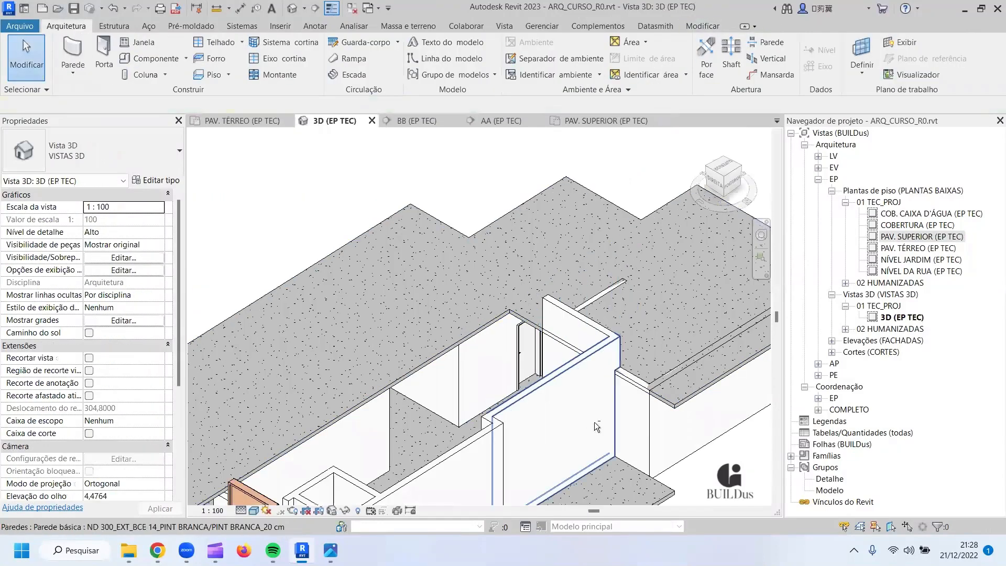
scroll(577, 398, "up", 5)
middle_click_drag(535, 355, 701, 271, "shift")
middle_click_drag(747, 276, 592, 391, "shift")
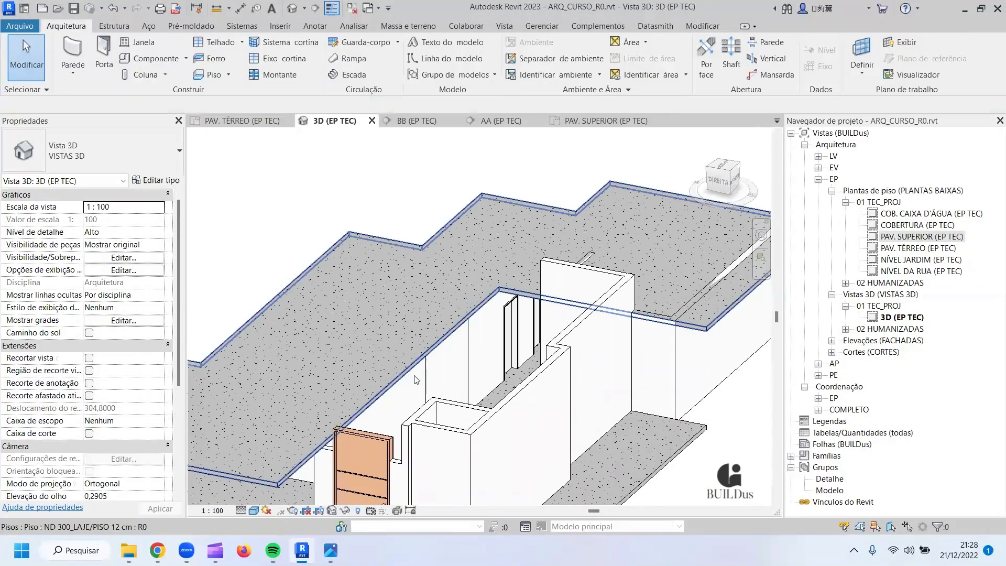
left_click(409, 362)
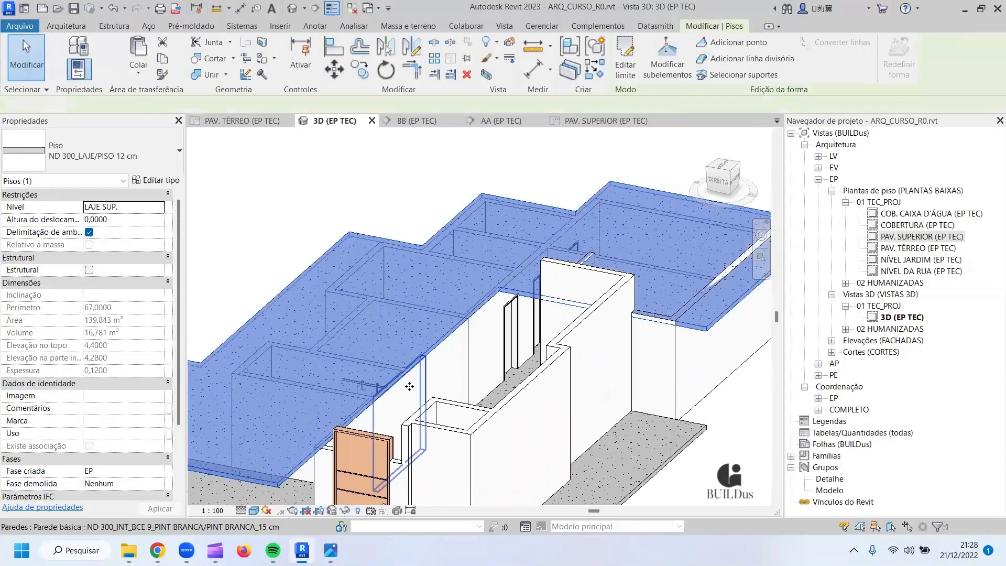
left_click(413, 384)
middle_click_drag(416, 384, 406, 409, "shift")
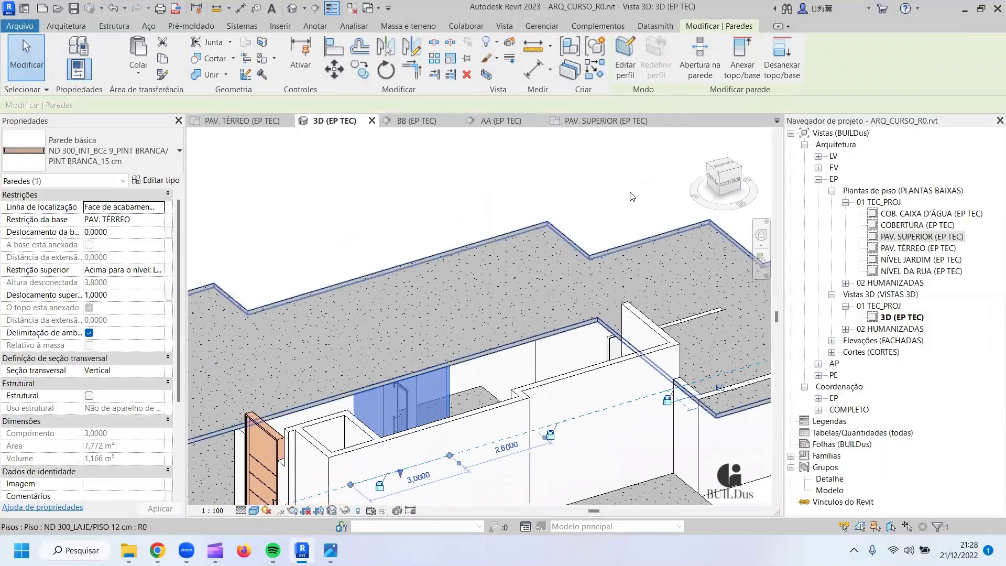
left_click(773, 79)
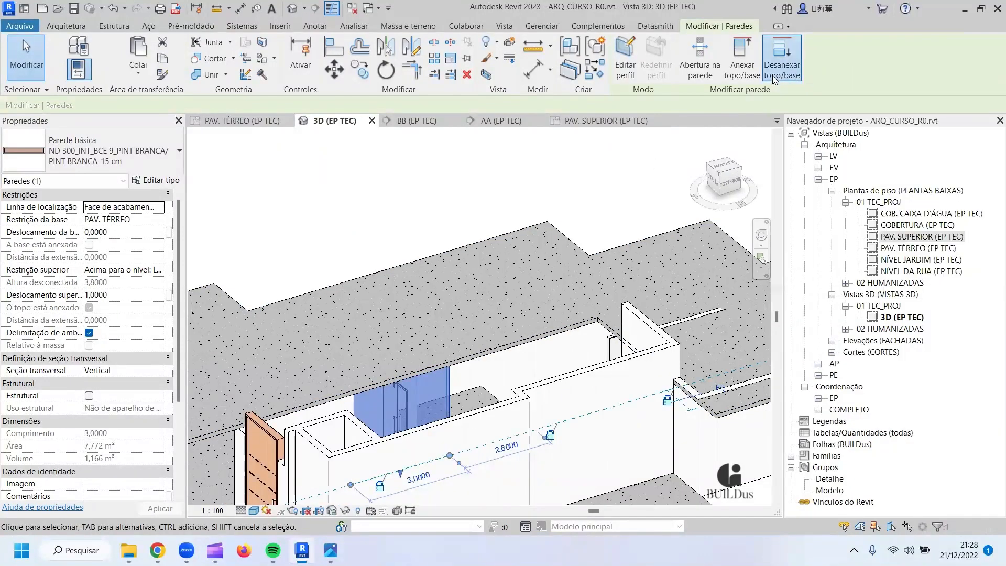
left_click(442, 383)
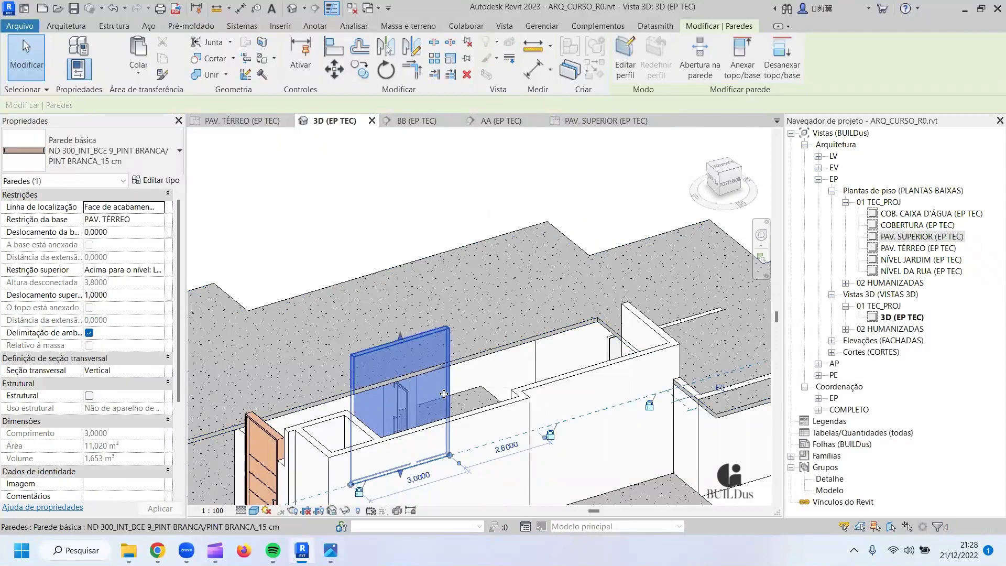
Detach the tops of the two exterior walls beside the entrance door and the 20 cm interior corridor wall from the slab.
middle_click_drag(480, 384, 550, 366, "shift")
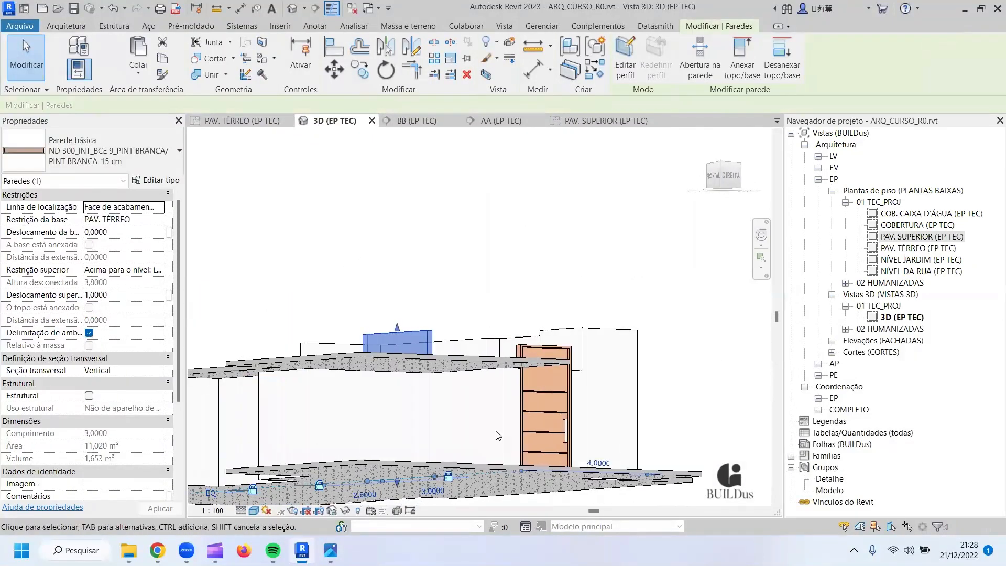
left_click(514, 403)
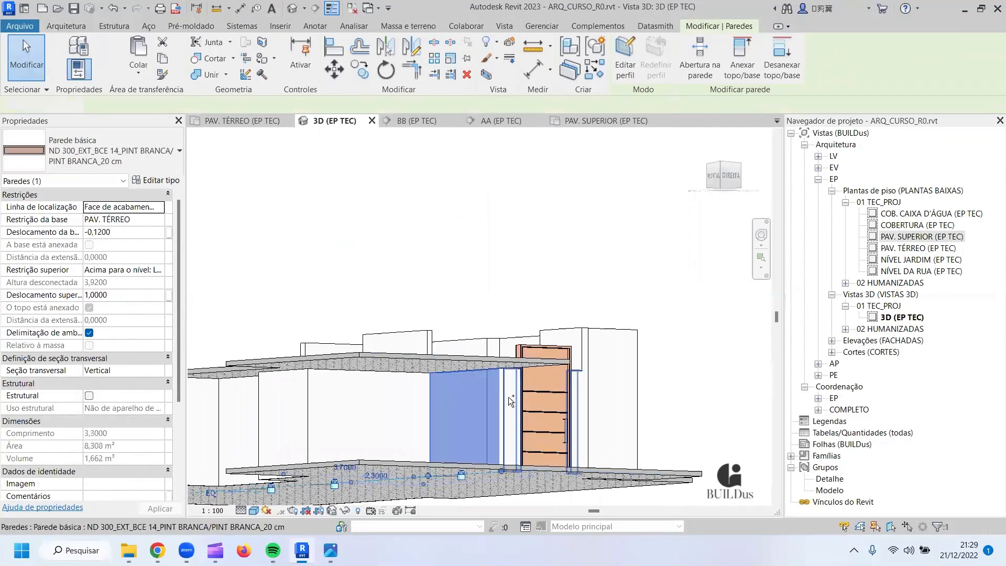
left_click(508, 397, "ctrl")
middle_click_drag(608, 426, 472, 451, "shift")
middle_click_drag(614, 401, 495, 389)
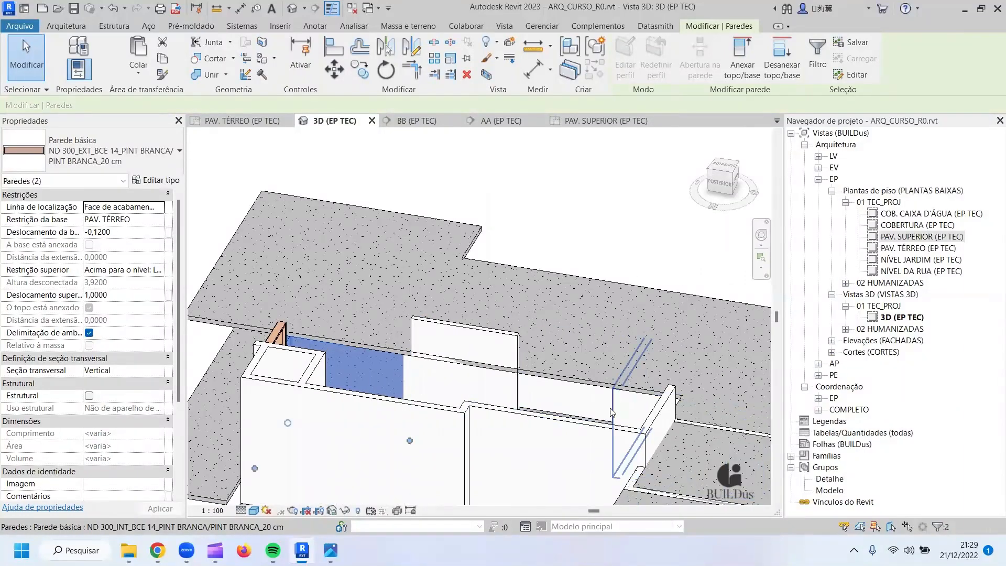
left_click(626, 407, "ctrl")
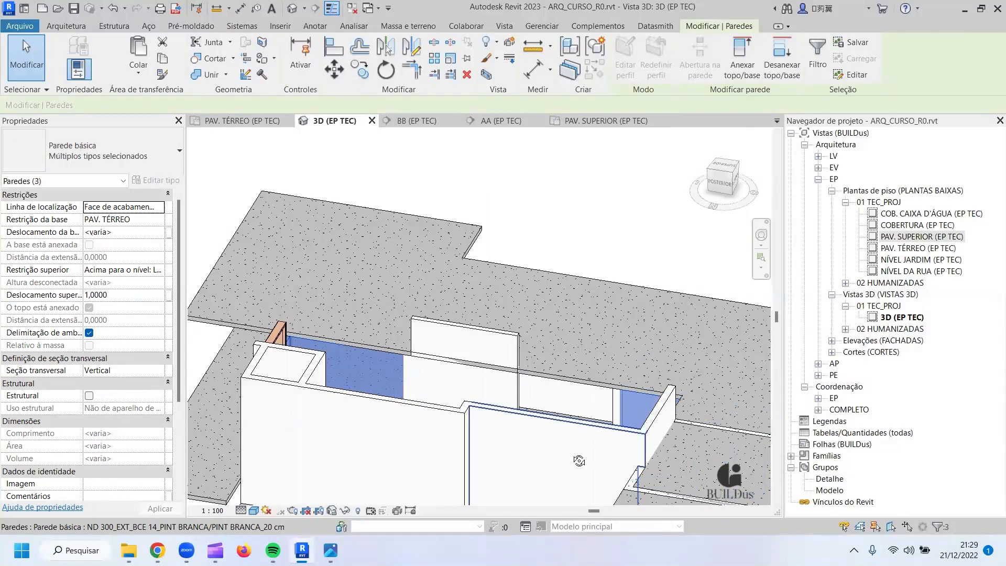
middle_click_drag(597, 430, 586, 389, "shift")
left_click(781, 66)
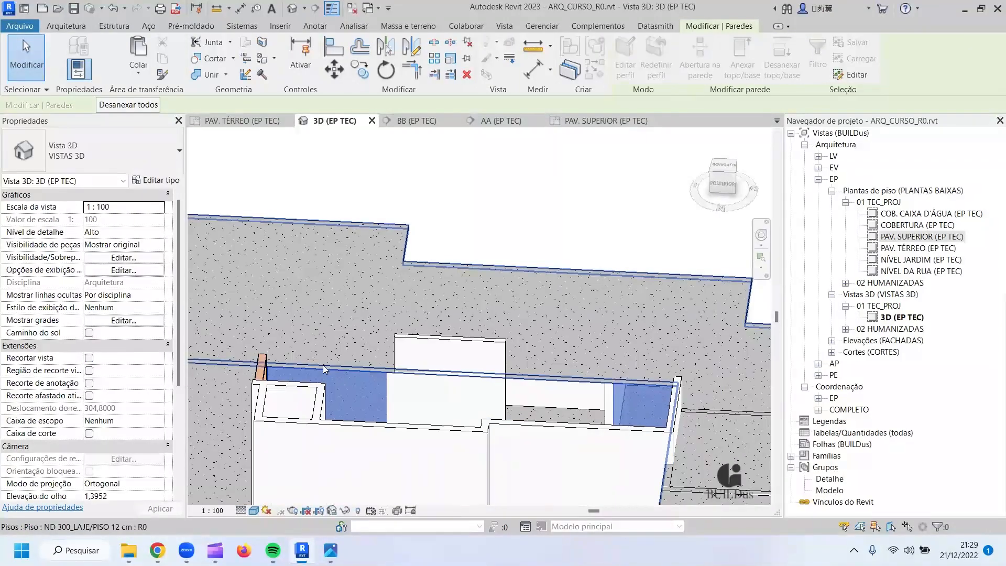
left_click(257, 451)
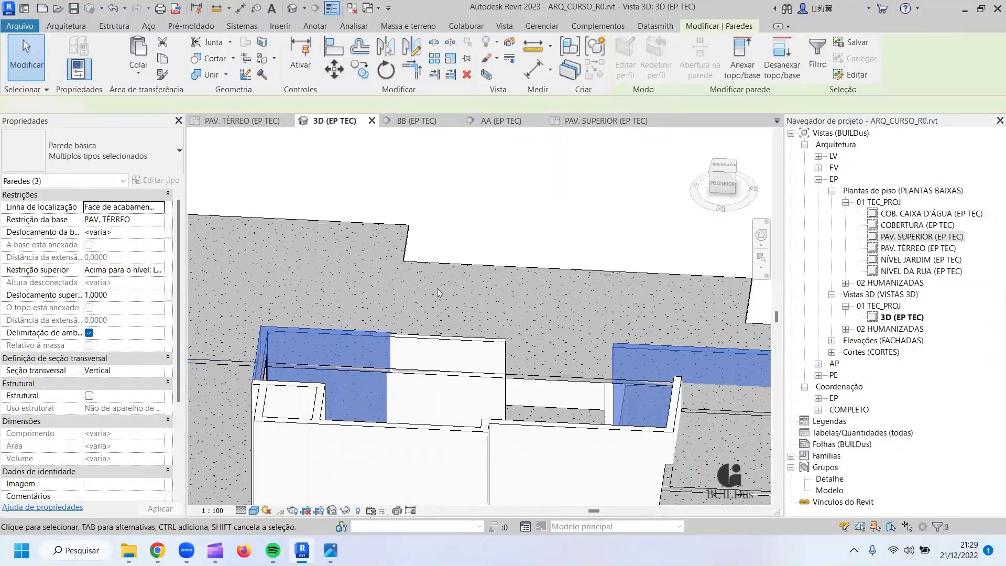
key("Escape")
middle_click_drag(388, 373, 585, 304, "shift")
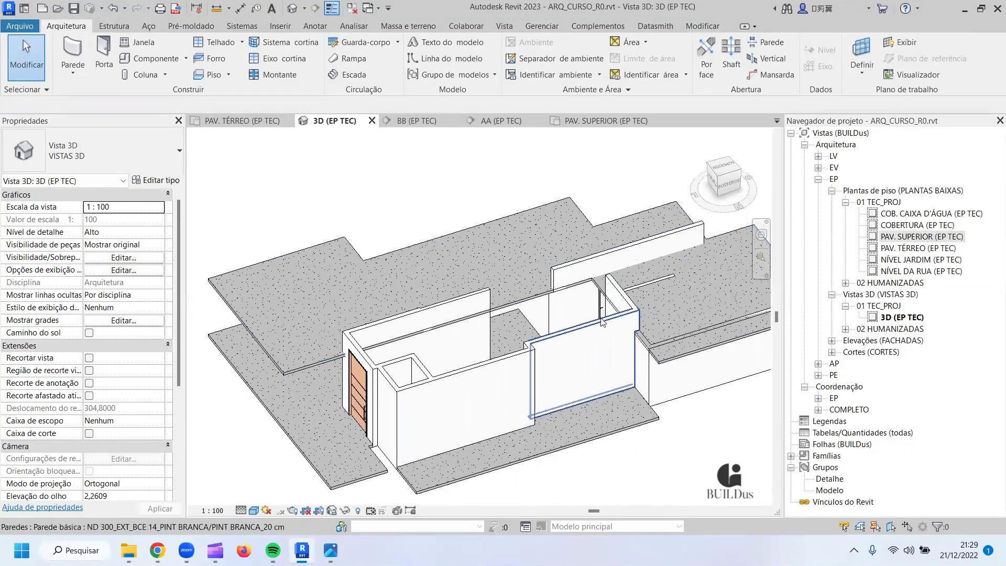
middle_click_drag(604, 323, 623, 296, "shift")
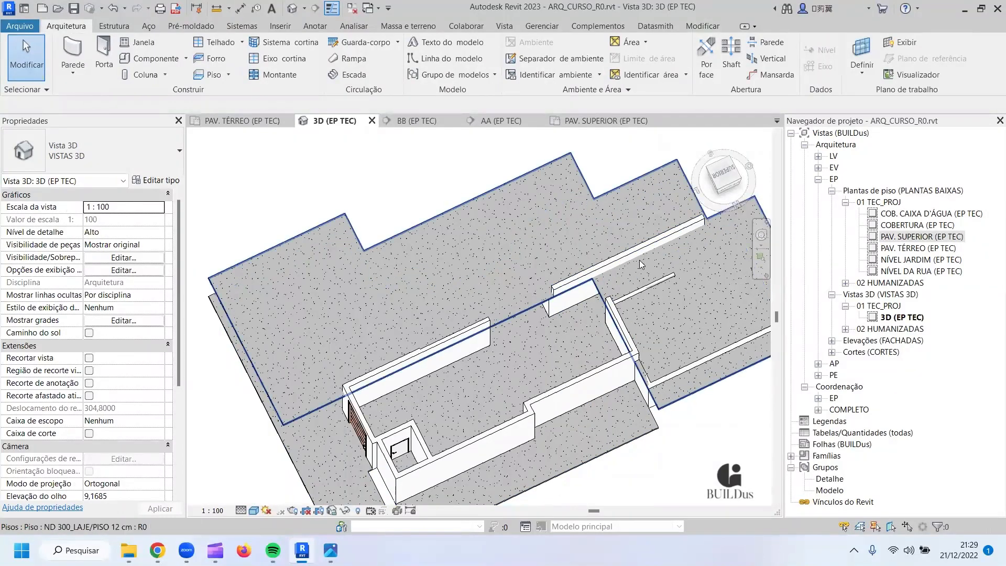
Open the PAV. TÉRREO plan and split the corridor wall near the door, roughly below the corner rooms' right wall.
left_click(236, 123)
middle_click_drag(332, 275, 596, 314)
scroll(596, 314, "down", 3)
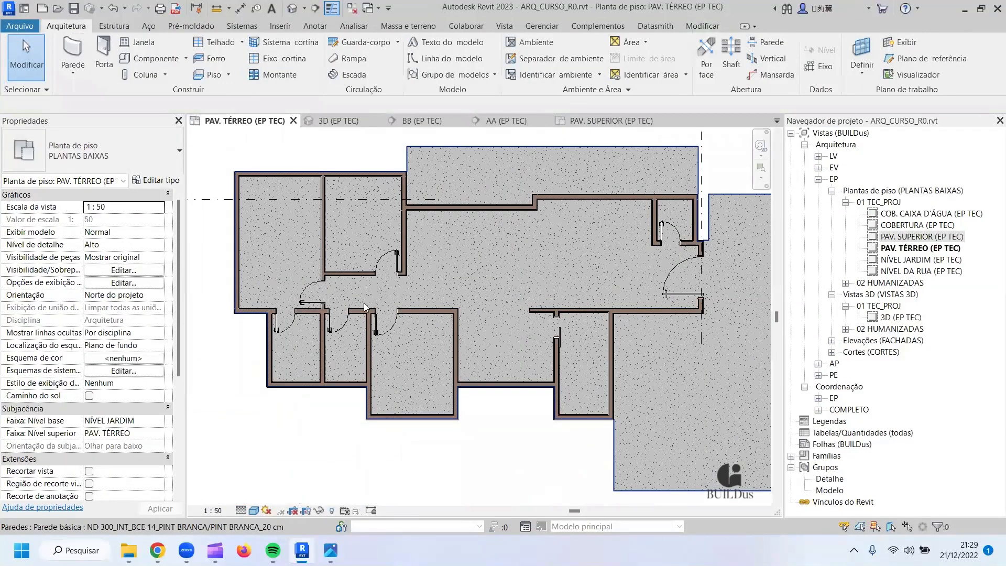
scroll(500, 317, "up", 5)
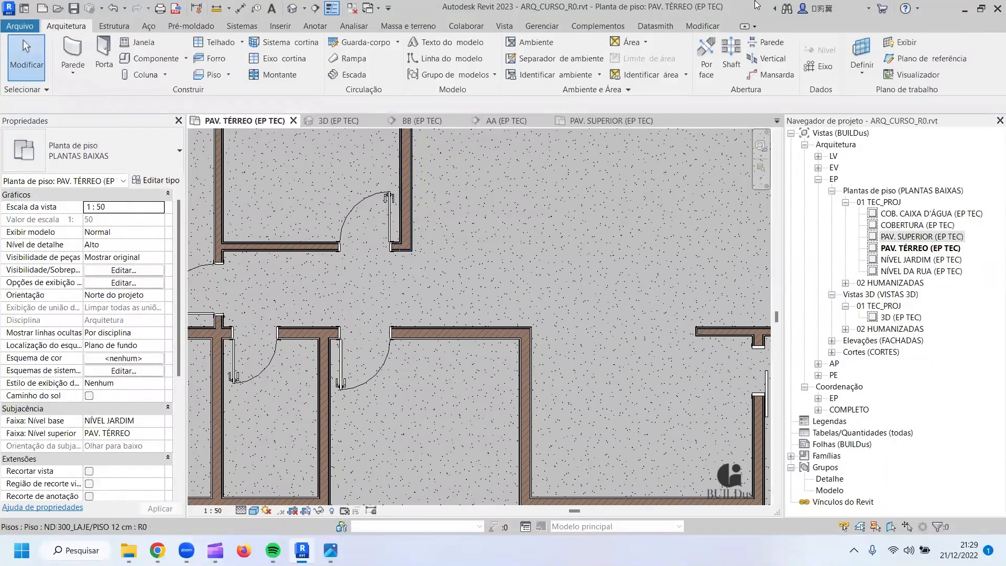
left_click(701, 27)
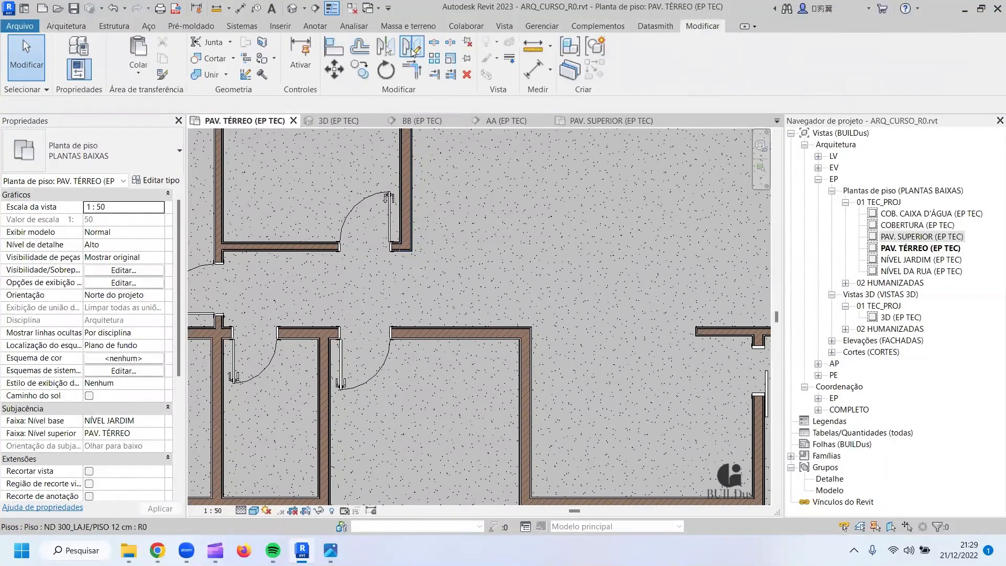
left_click(434, 44)
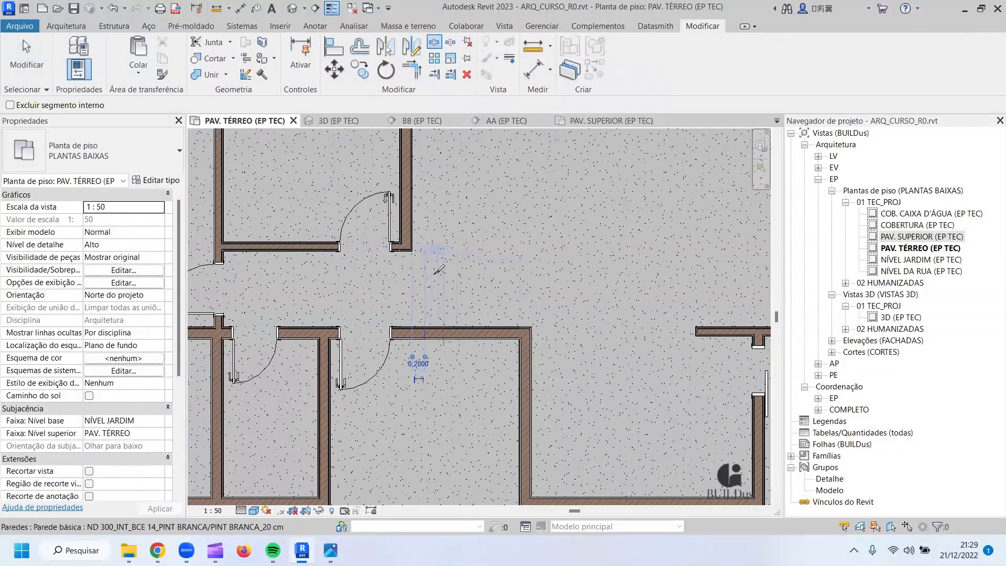
Try to reposition the ends of the two wall segments at the split, and undo the changes.
left_click(337, 48)
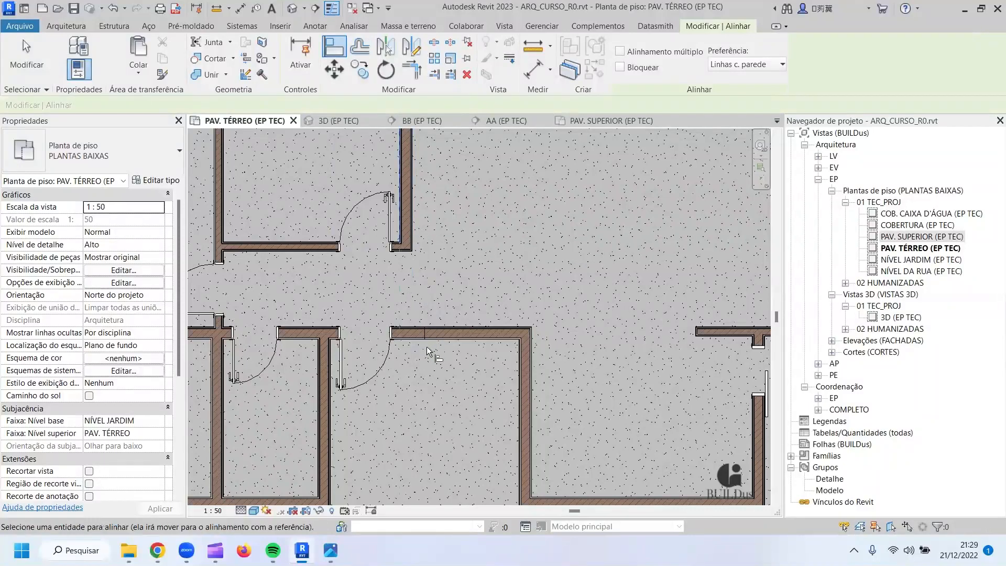
scroll(426, 335, "up", 5)
key("Escape")
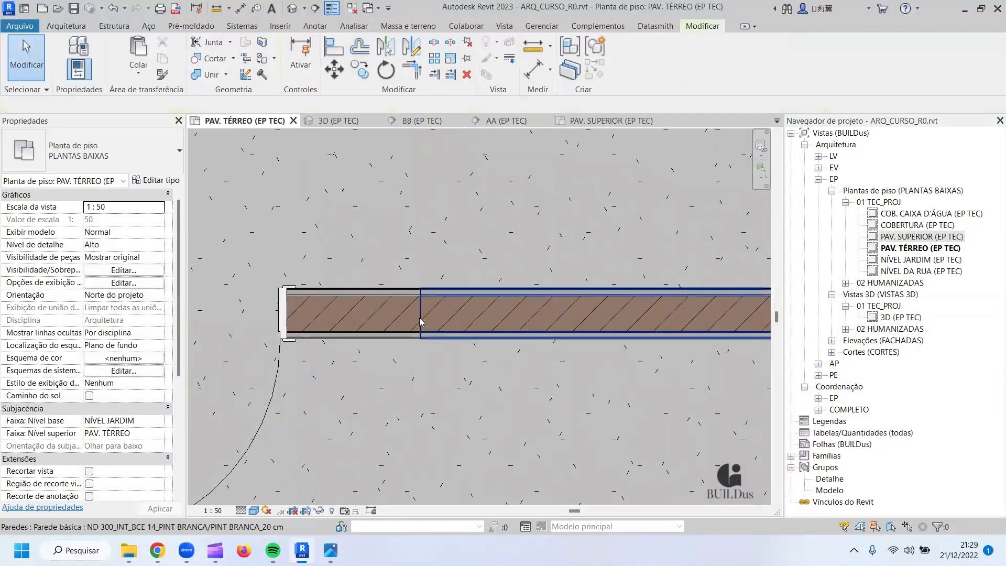
left_click(426, 336)
left_click_drag(423, 341, 339, 339)
key("Escape")
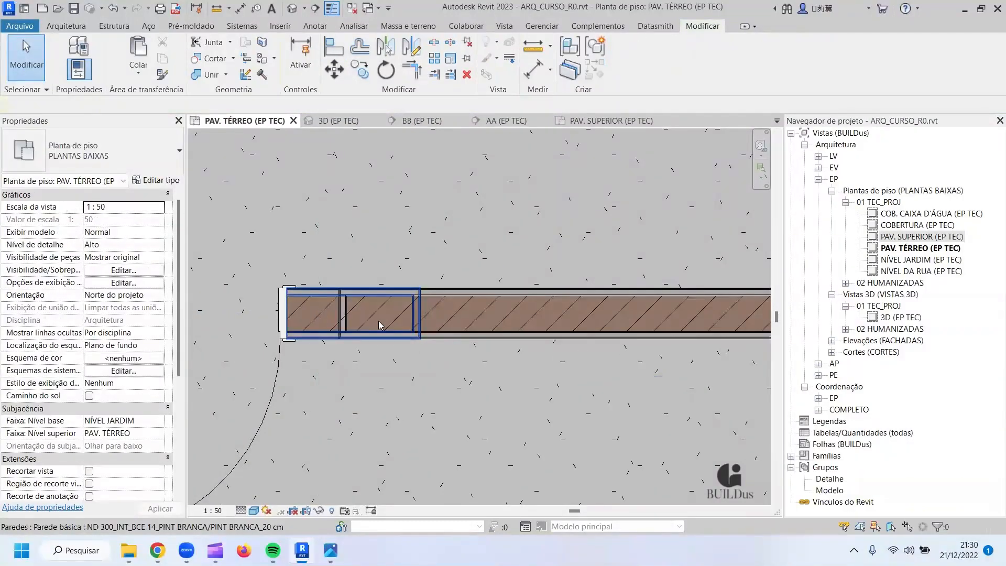
left_click(380, 326)
left_click_drag(421, 338, 391, 331)
key("ctrl+z")
left_click(444, 317)
key("ctrl+z")
Pull the right wall segment's end away from the split, leaving a gap of about 0.18 m between the two segments.
left_click(447, 320)
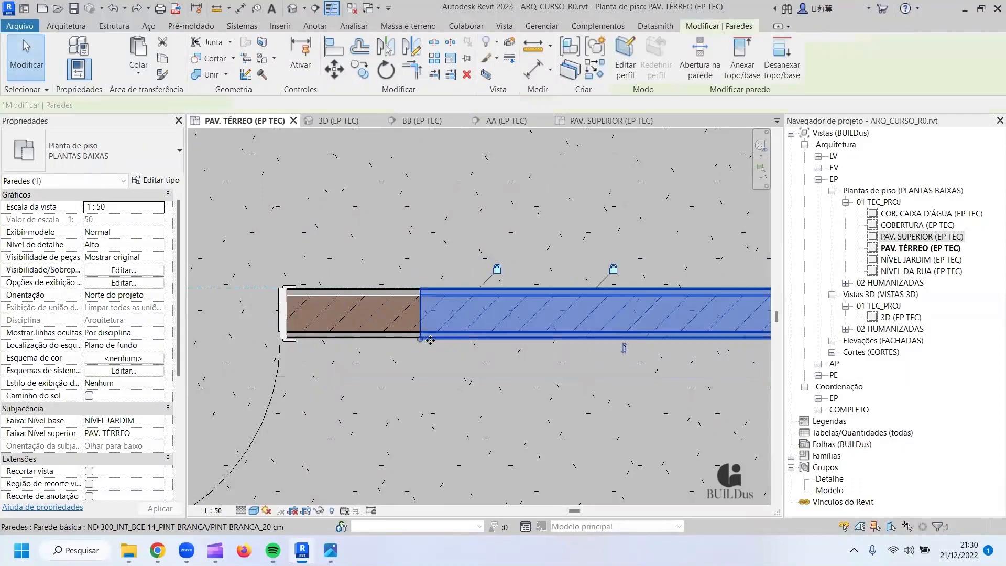
left_click_drag(420, 339, 467, 339)
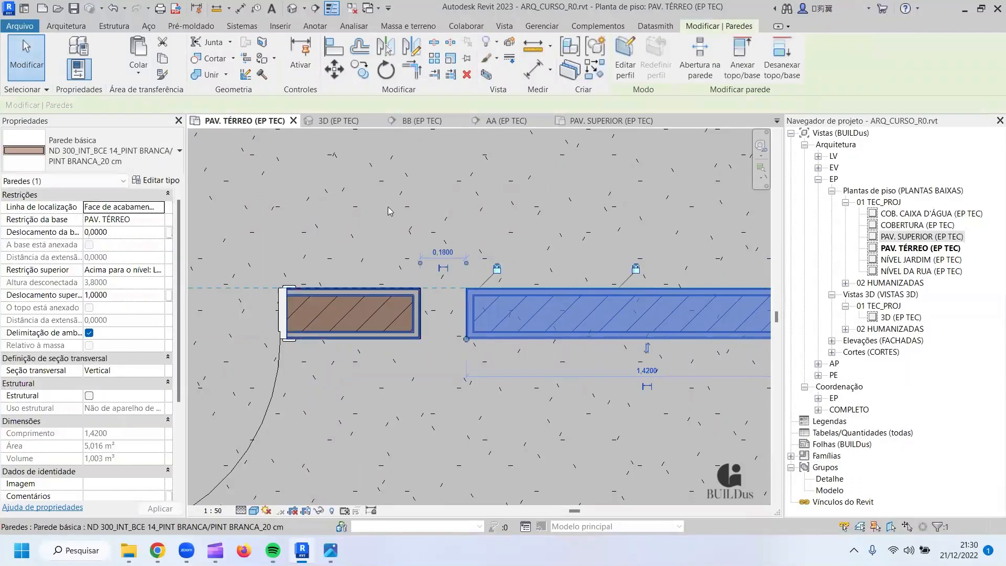
scroll(388, 207, "down", 1)
middle_click_drag(388, 207, 405, 356)
scroll(387, 177, "down", 4)
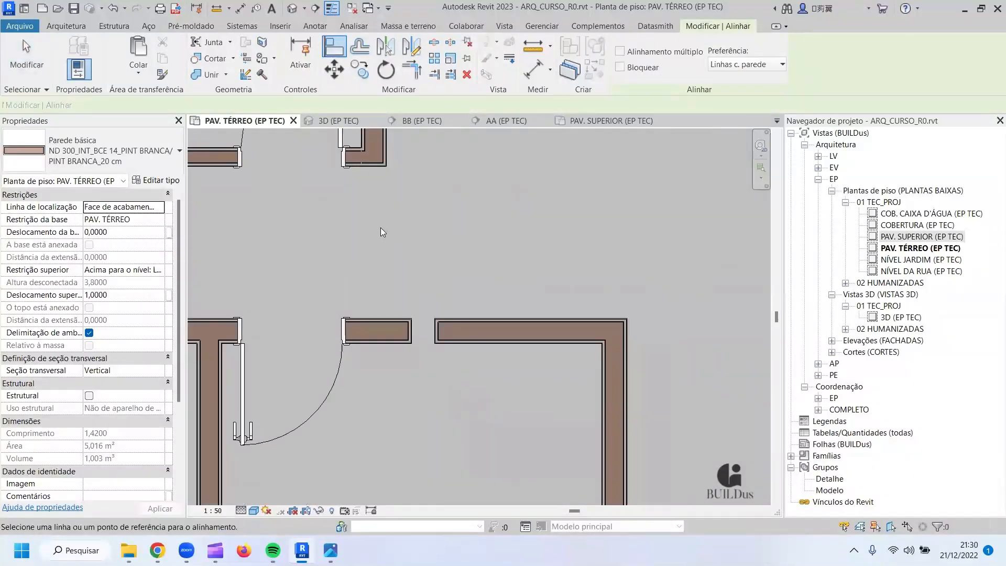
Align the end of the corridor wall's left segment with the inner face of the corner room's right wall above.
scroll(380, 227, "up", 1)
middle_click_drag(377, 177, 389, 239)
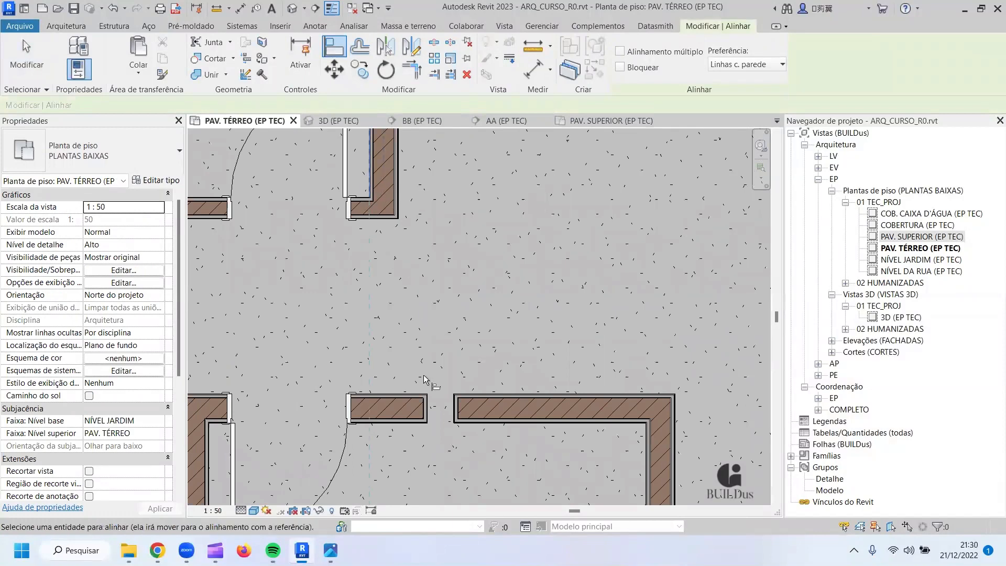
left_click(425, 407)
key("Escape")
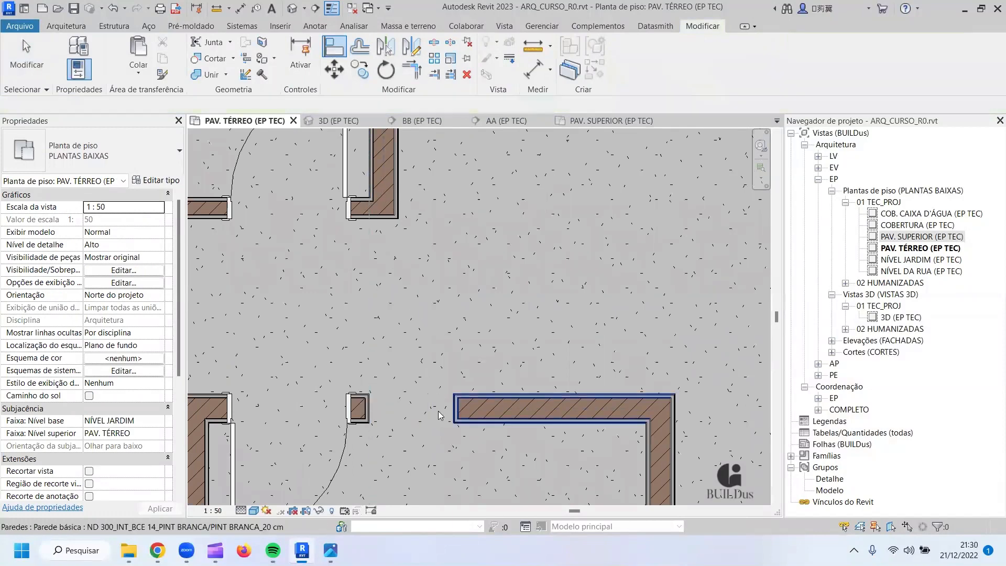
Set the left corridor wall segment's top offset to 0 and extend the right segment to close the gap.
middle_click_drag(193, 404, 363, 357)
left_click(332, 360)
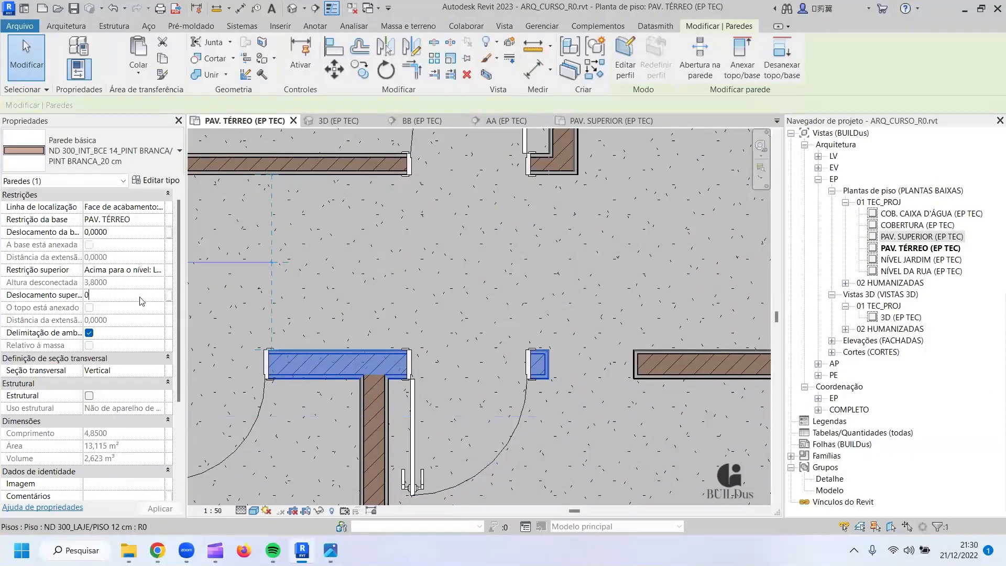
left_click(640, 373)
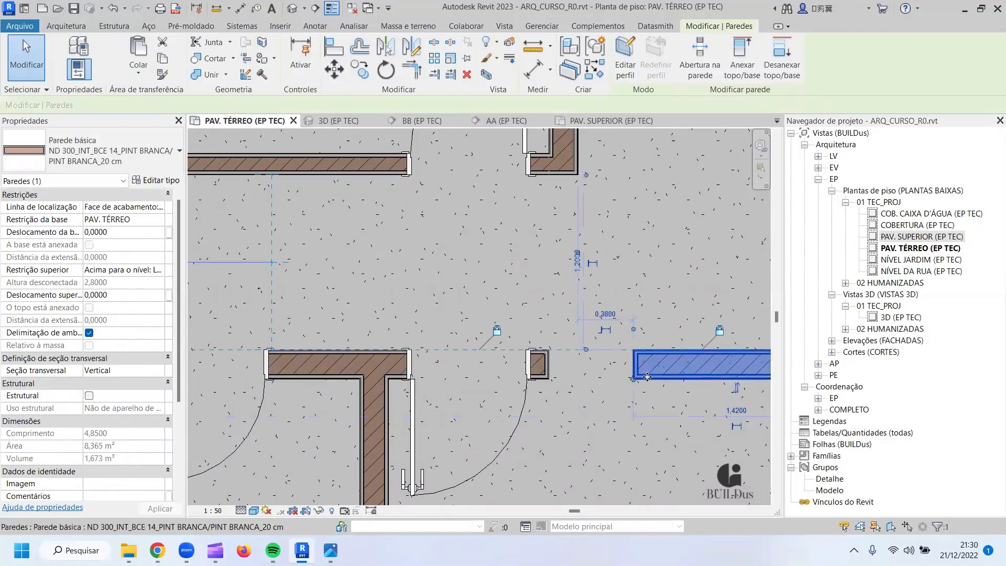
left_click_drag(635, 384, 549, 379)
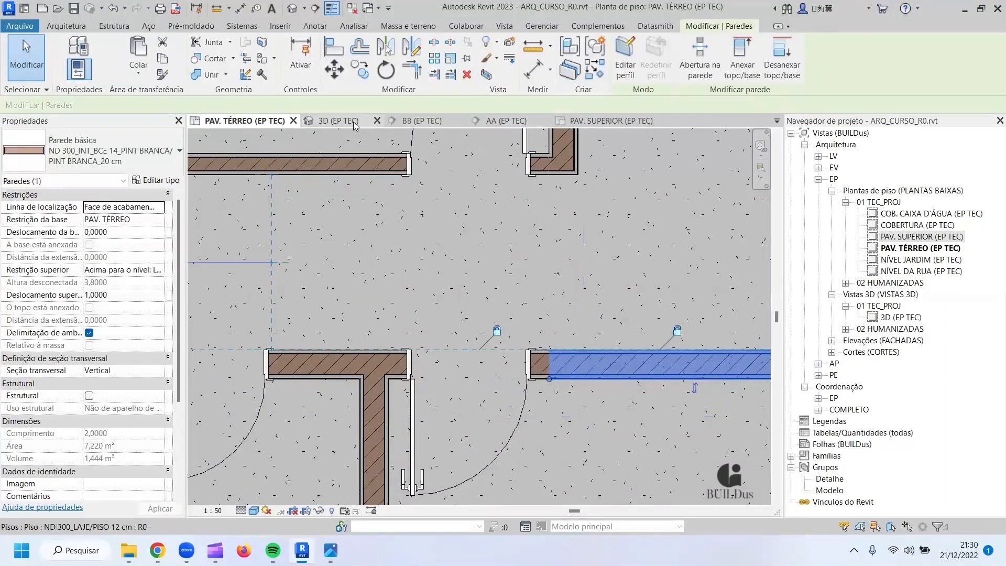
In the 3D view, trim the extended corridor wall and the adjacent perpendicular 20 cm wall into a clean corner.
left_click(338, 121)
mouse_move(576, 246)
middle_mouse_down("shift")
mouse_move(548, 241)
mouse_move(702, 297)
mouse_move(629, 274)
mouse_move(780, 210)
mouse_move(618, 275)
mouse_move(608, 299)
mouse_move(637, 424)
mouse_move(602, 374)
middle_mouse_up("shift")
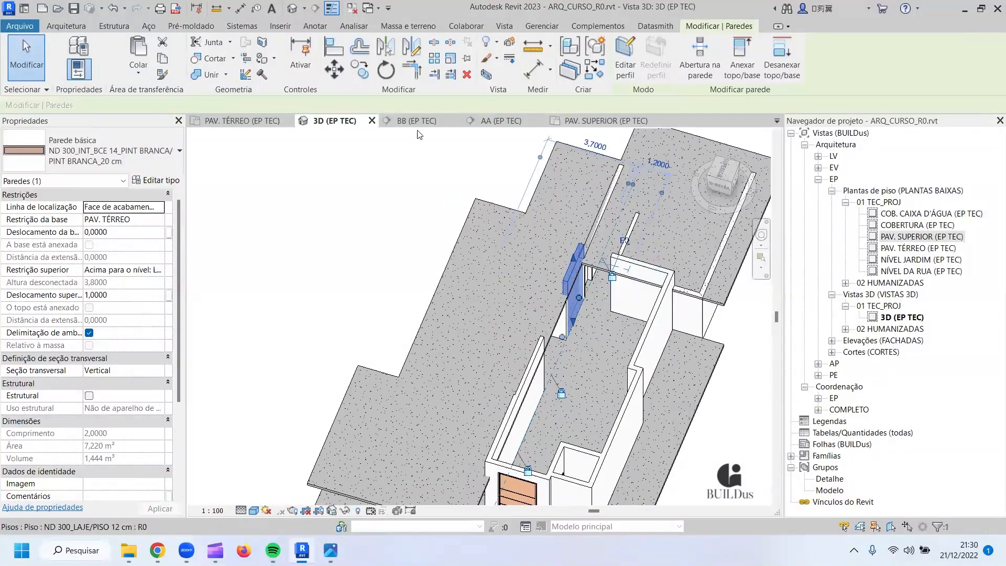
left_click(631, 297)
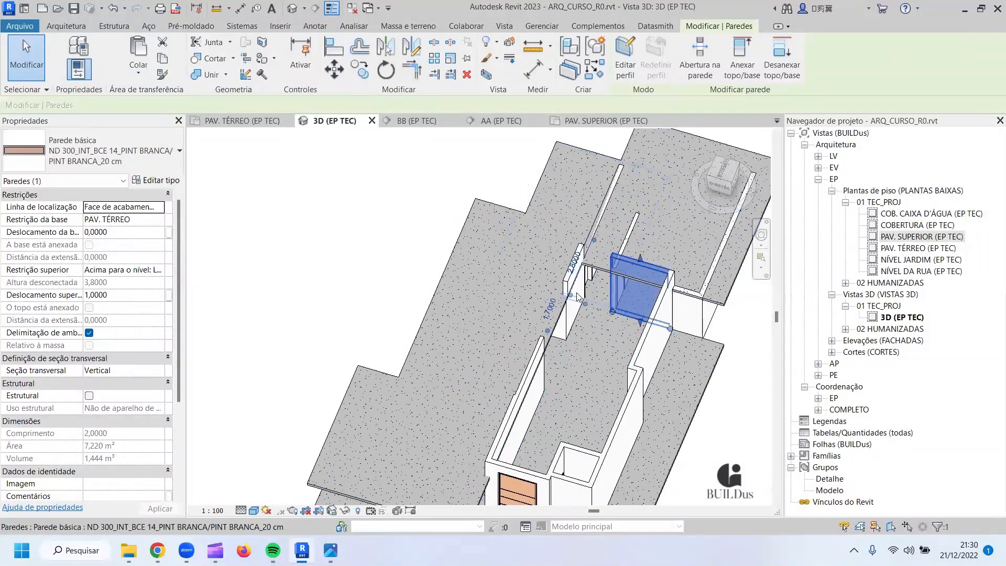
left_click(416, 71)
scroll(512, 212, "up", 5)
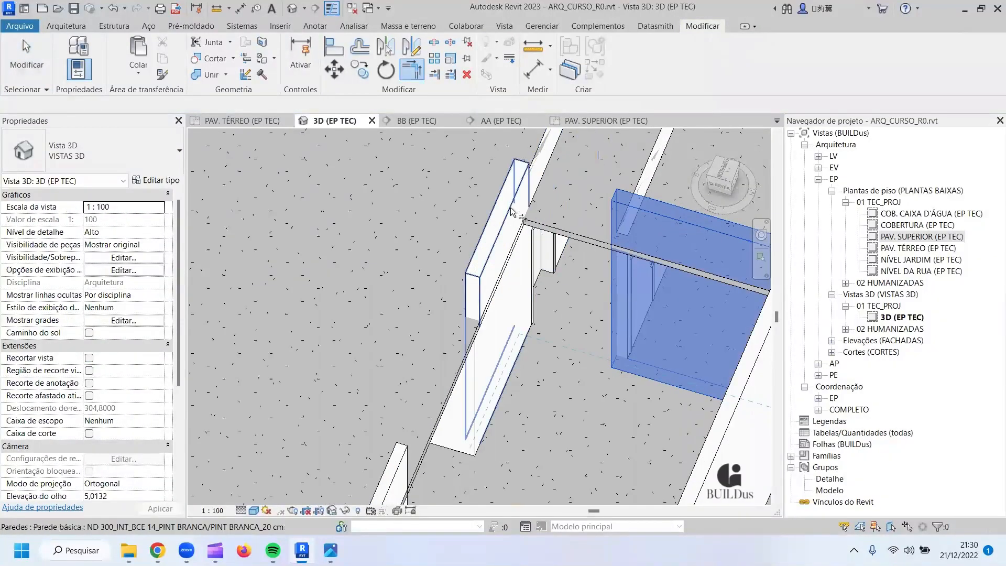
key("Escape")
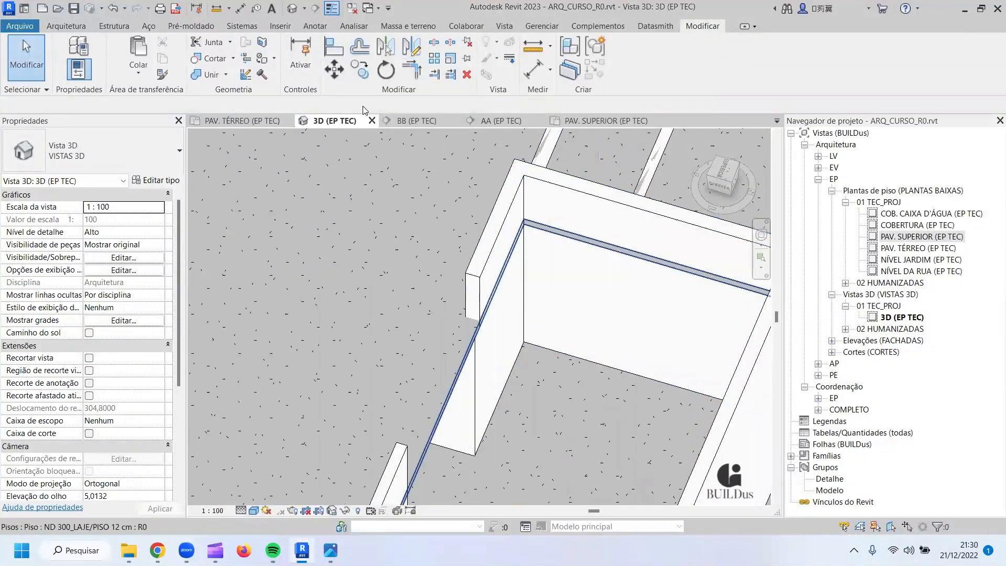
In the PAV. TÉRREO plan, move the BB section line just right of the corridor's end wall and flip it to face the corridor.
left_click(222, 122)
scroll(407, 274, "down", 5)
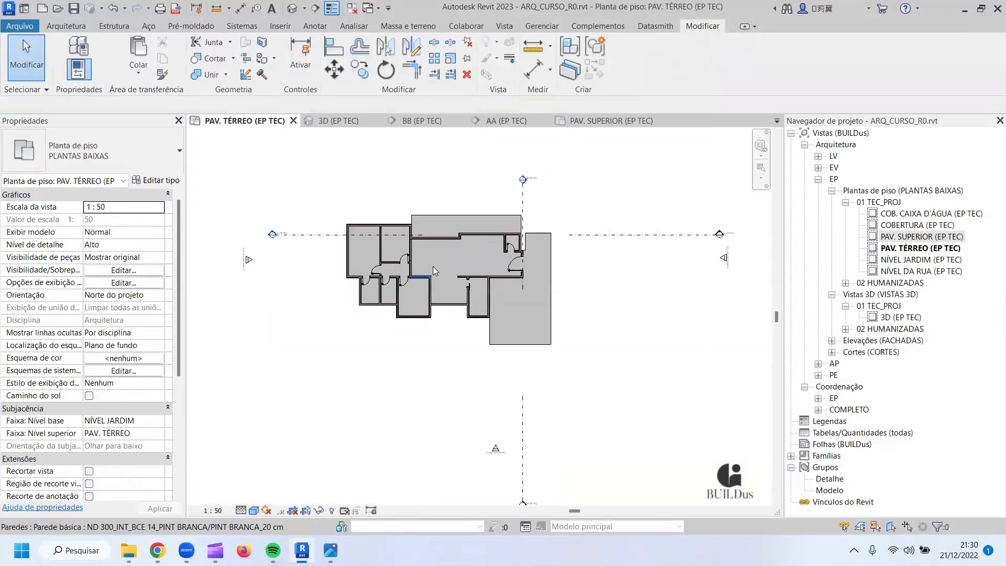
scroll(518, 201, "up", 2)
left_click(529, 195)
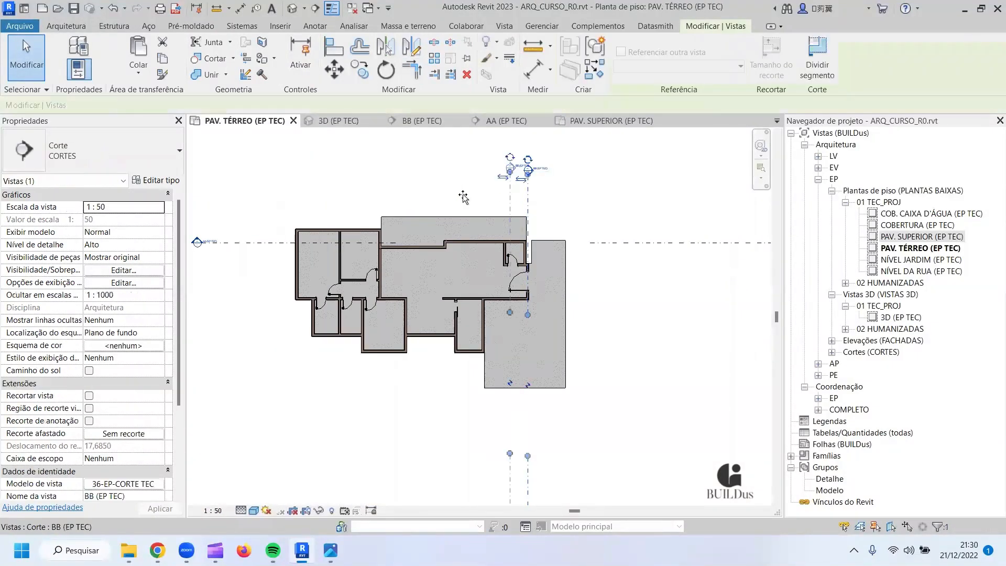
left_click_drag(396, 192, 391, 173)
scroll(386, 177, "up", 1)
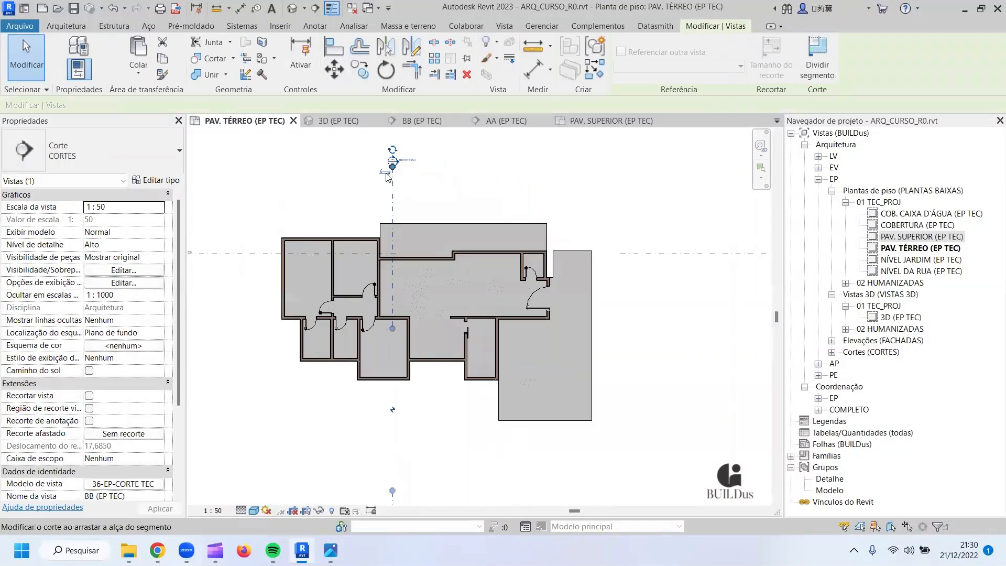
scroll(390, 168, "up", 1)
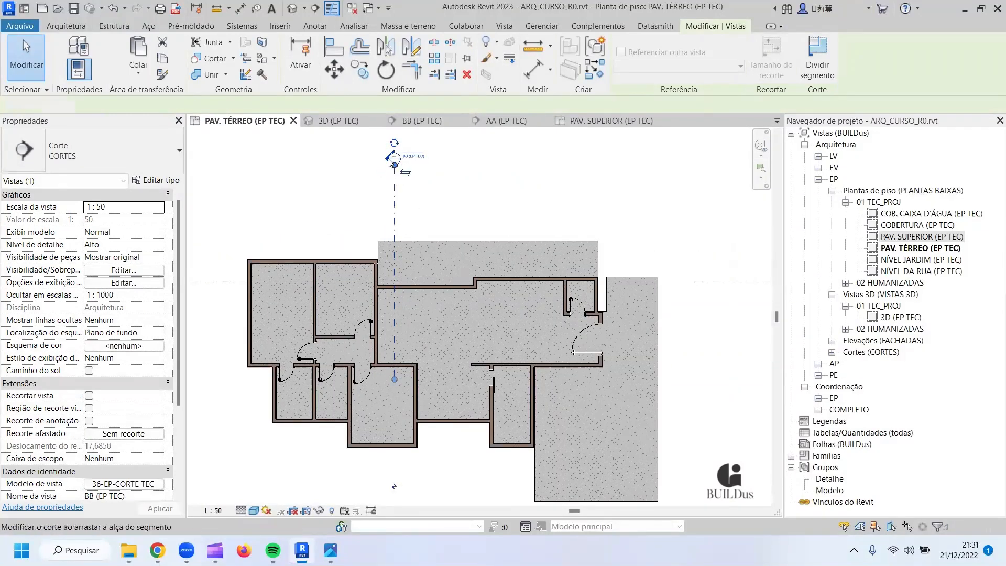
key("Escape")
Open the BB section view and examine the wall between the living area and the corridor.
scroll(393, 162, "up", 2)
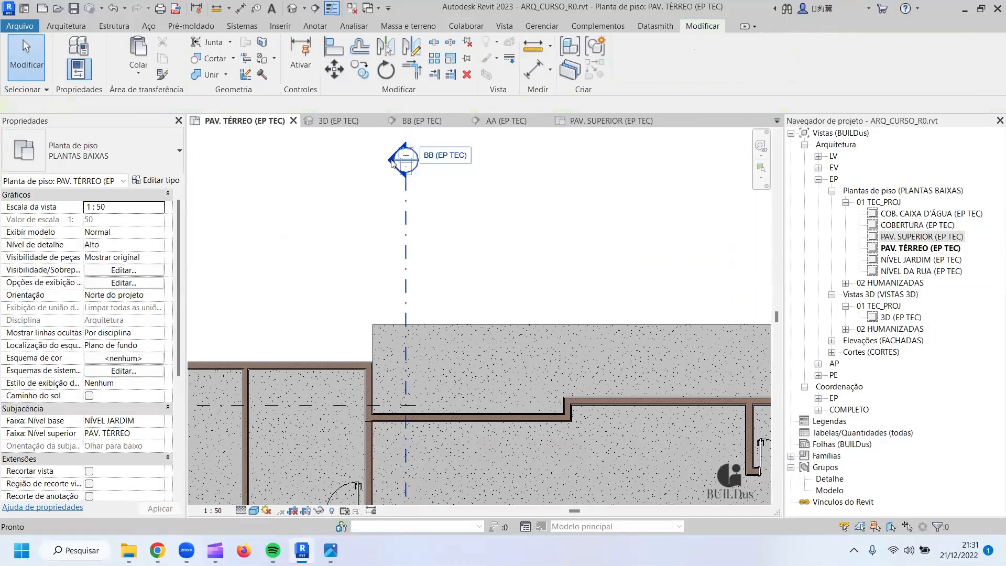
double_click(391, 162)
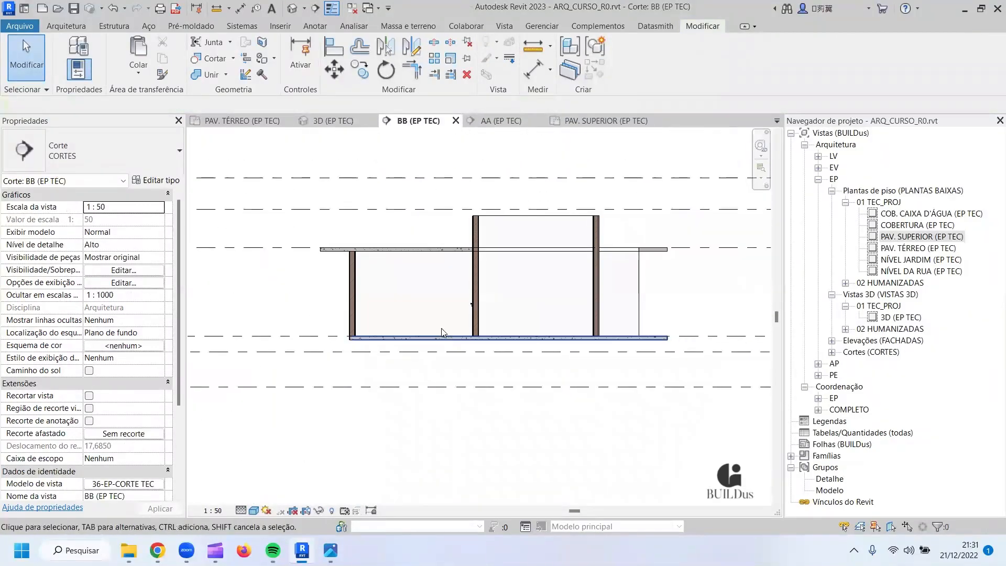
scroll(550, 302, "up", 5)
scroll(584, 318, "down", 5)
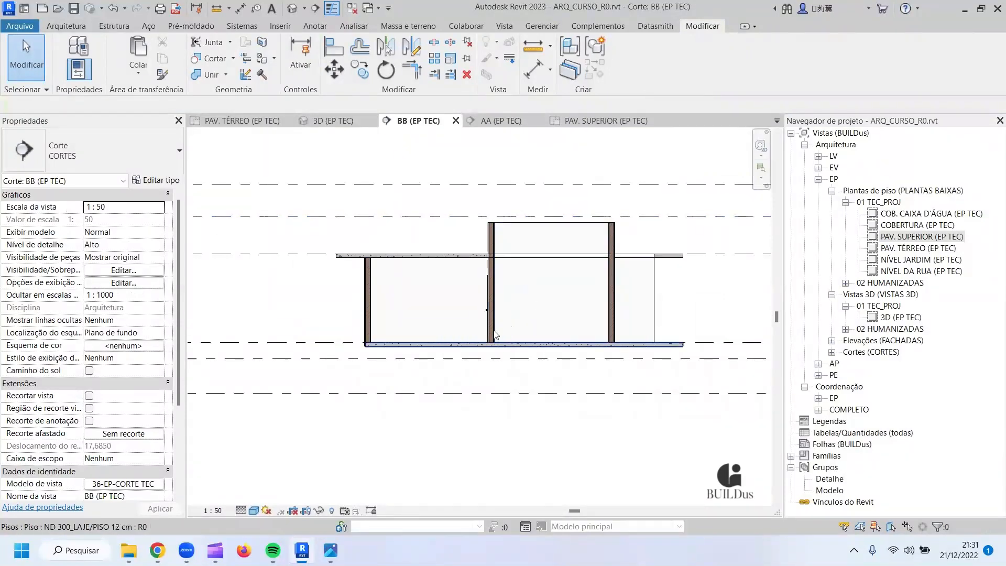
In the PAV. TÉRREO plan, draw two roughly horizontal reference planes across the wall closing the corridor off from the living area.
left_click(234, 125)
scroll(401, 341, "down", 4)
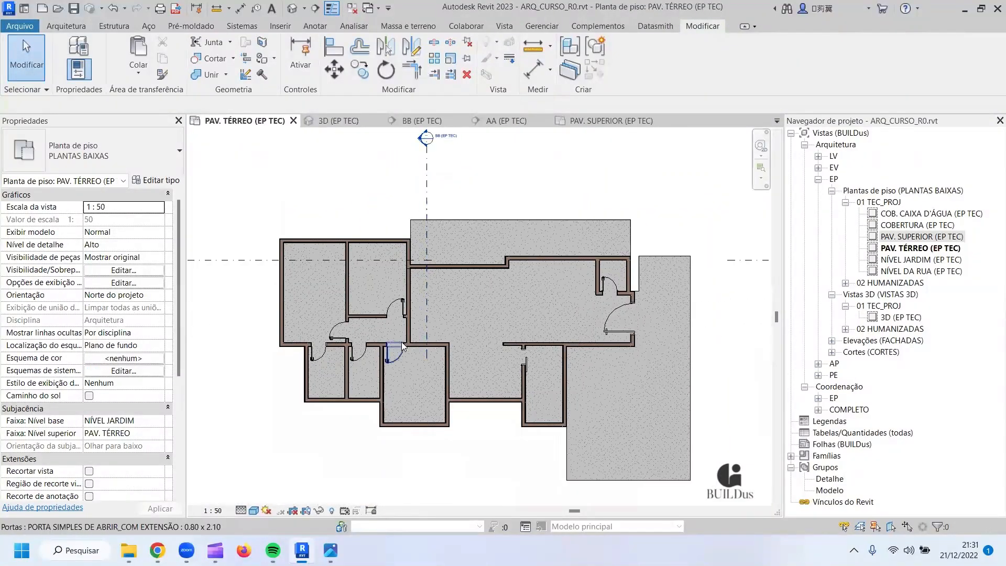
scroll(401, 341, "up", 2)
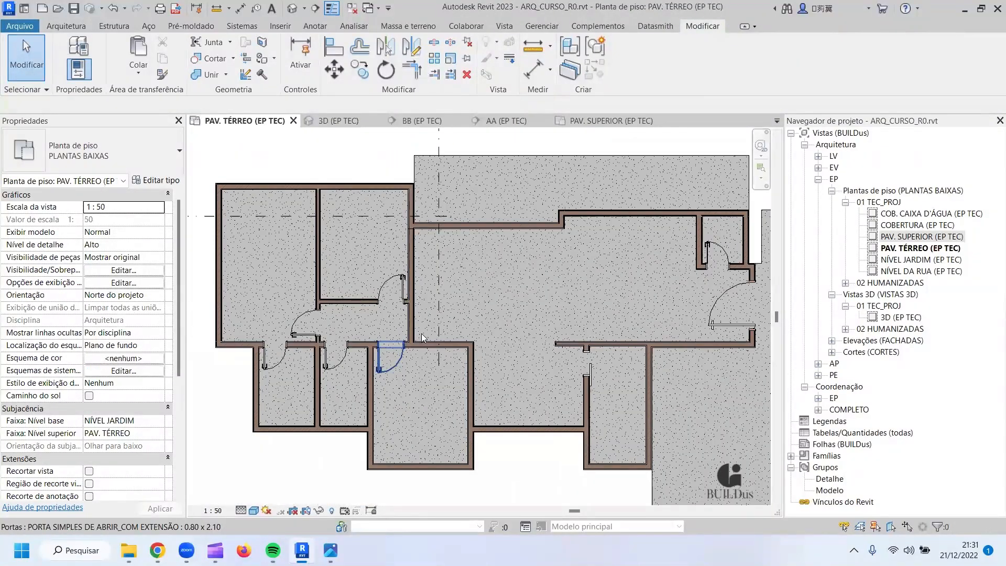
left_click(78, 27)
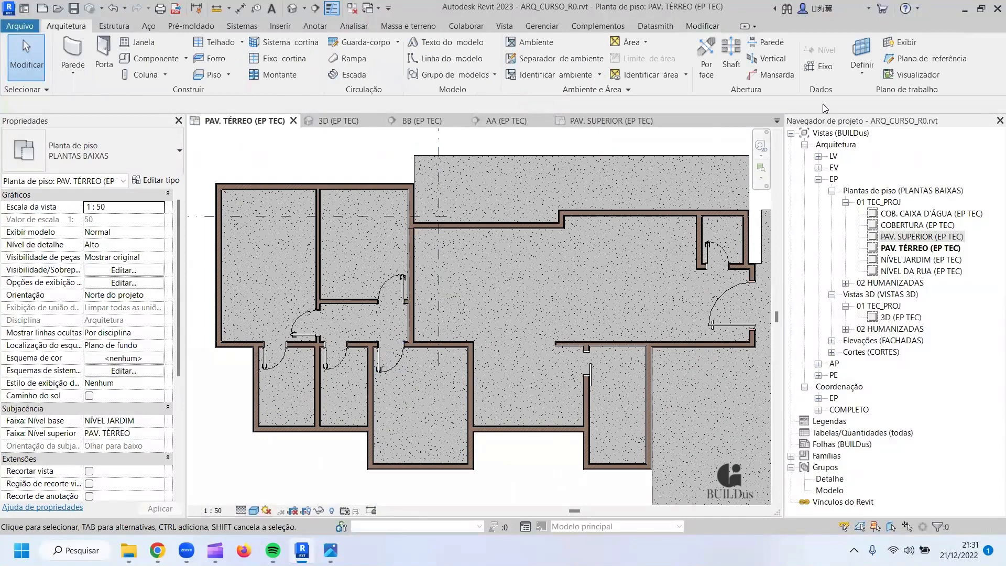
left_click(913, 59)
scroll(377, 309, "up", 5)
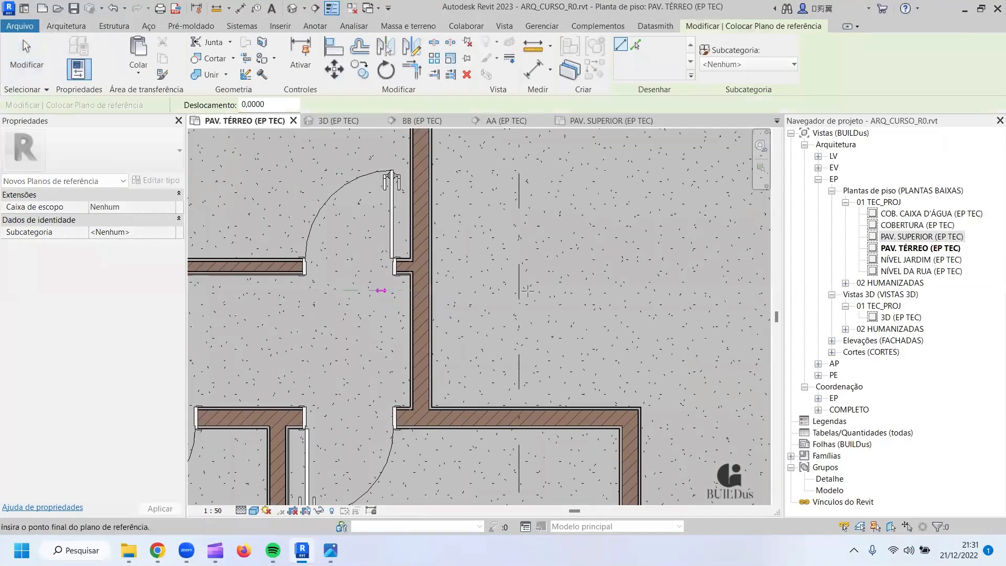
left_click(582, 289)
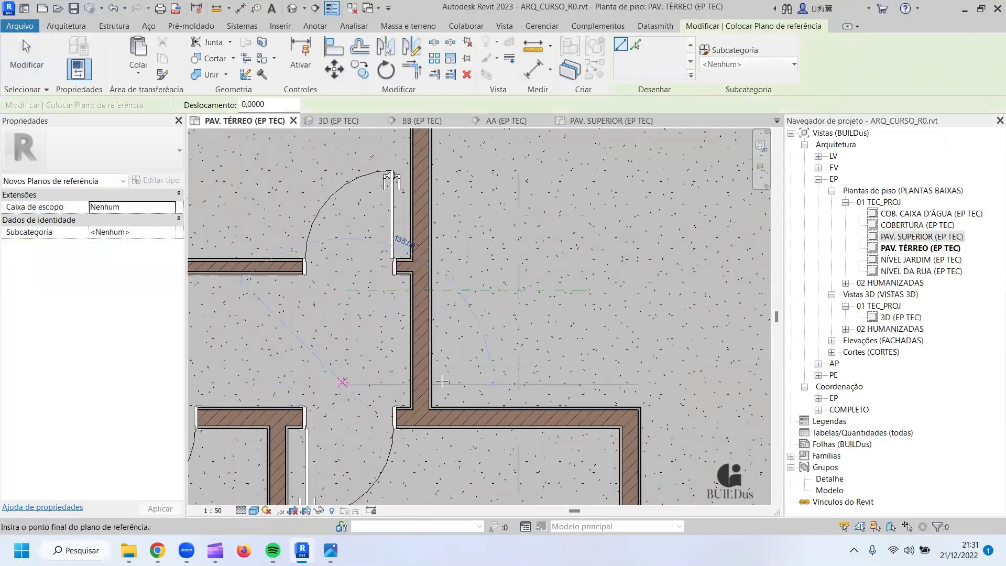
left_click(598, 373)
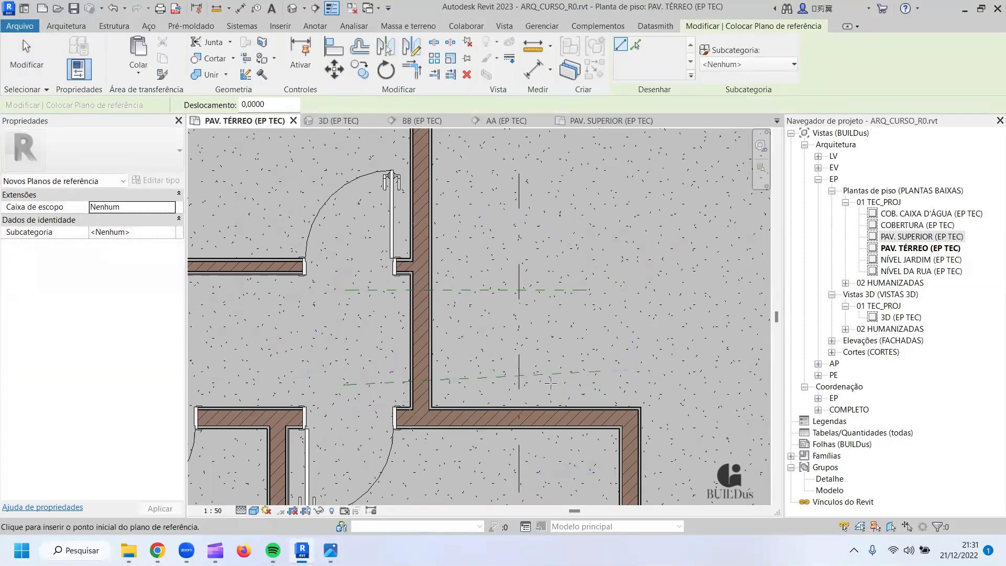
Align the two reference planes with the corridor-side faces of the lower and upper corridor walls.
key("a")
key("l")
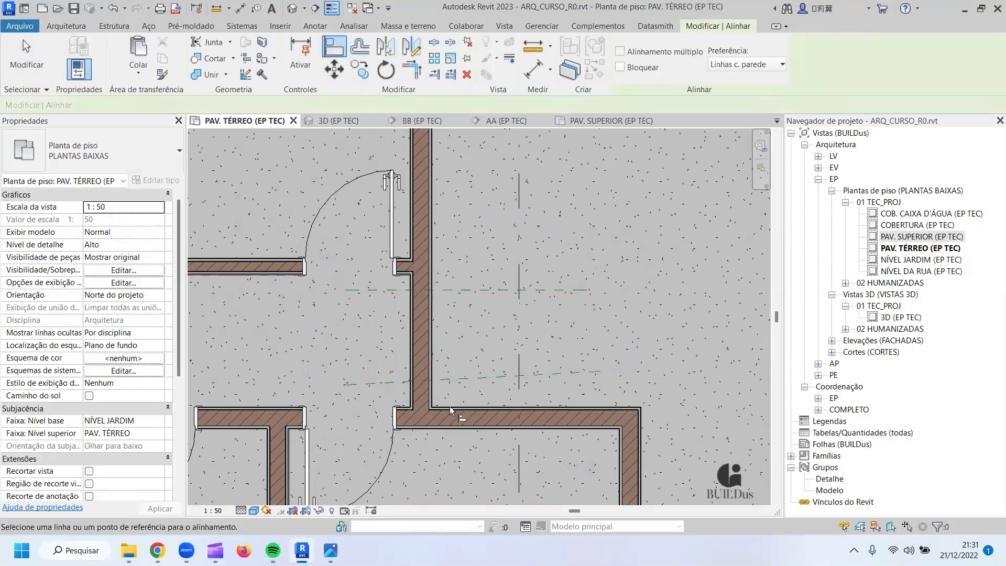
scroll(448, 405, "up", 3)
left_click(458, 362)
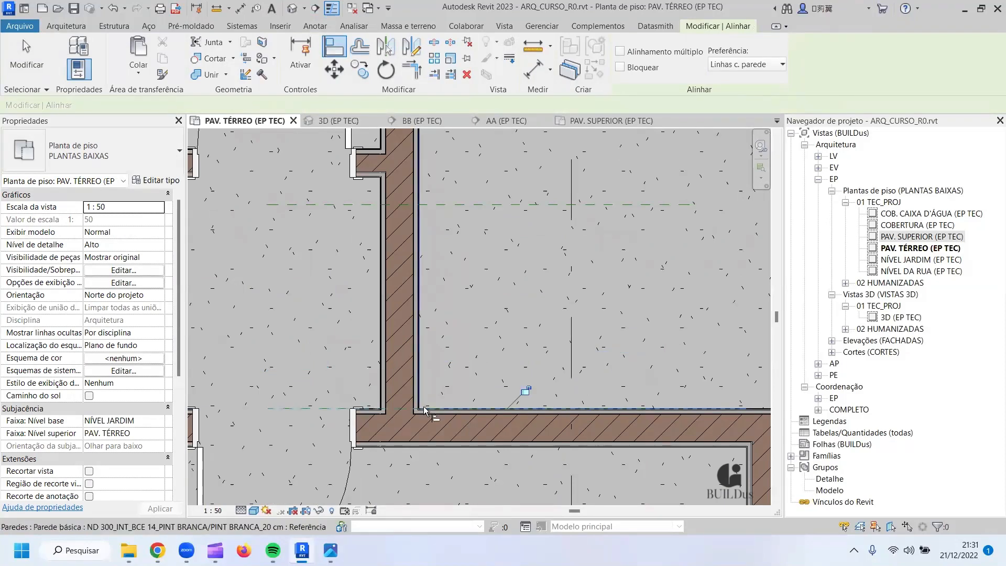
middle_click_drag(504, 293, 479, 441)
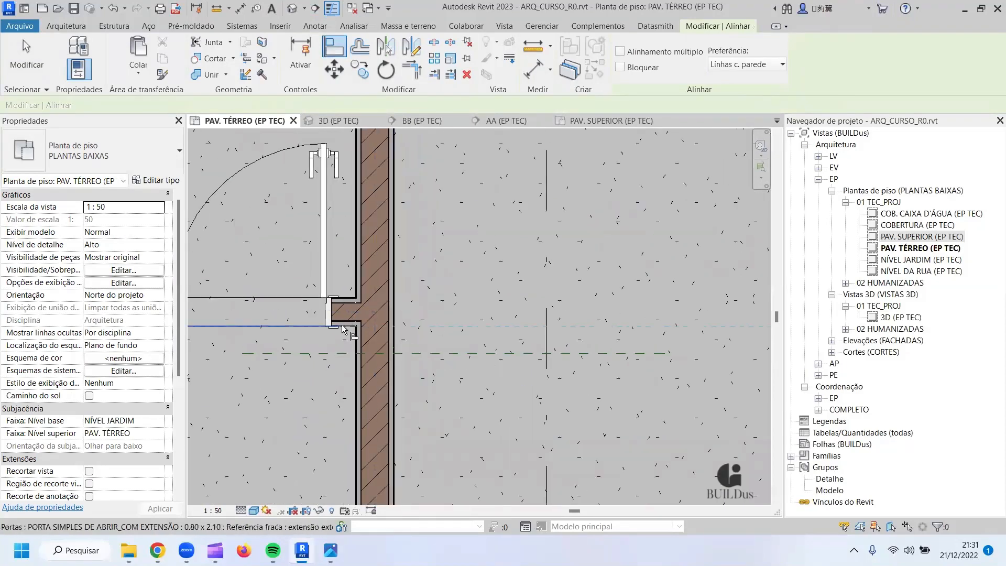
left_click(420, 355)
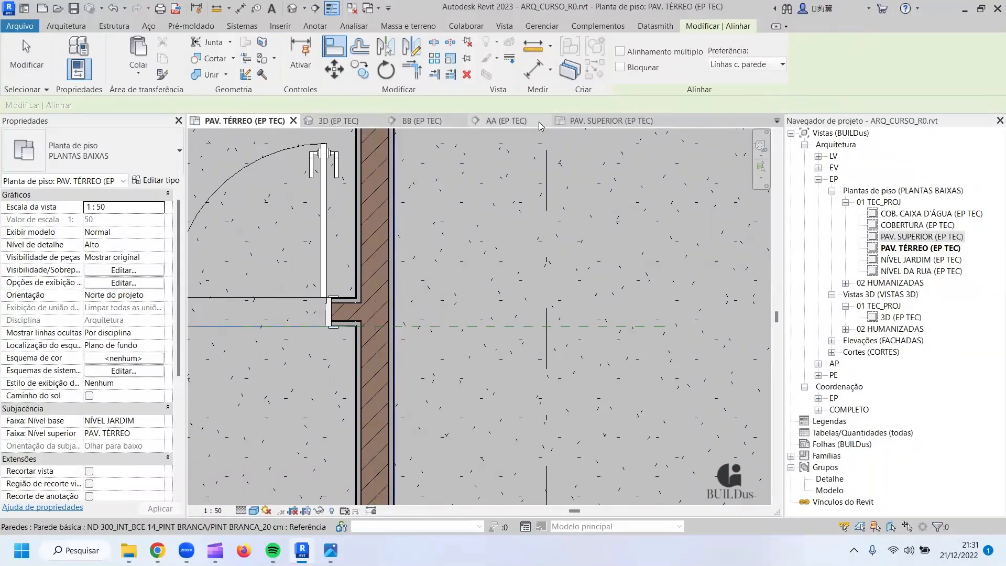
In the BB section, cut a rectangular wall opening between the two reference planes, from below the slab down to the floor.
left_click(421, 121)
scroll(582, 329, "up", 3)
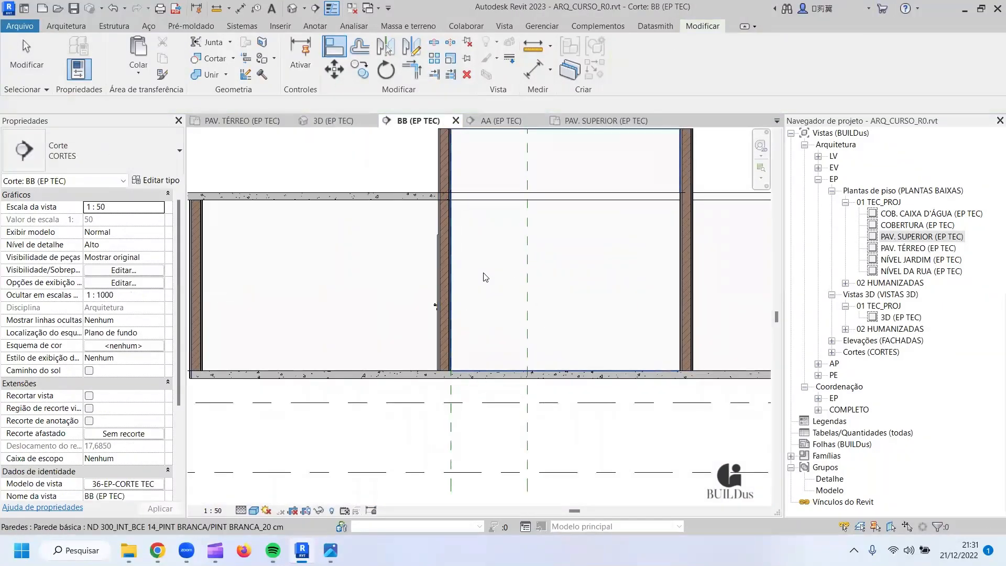
key("Escape")
left_click(580, 275)
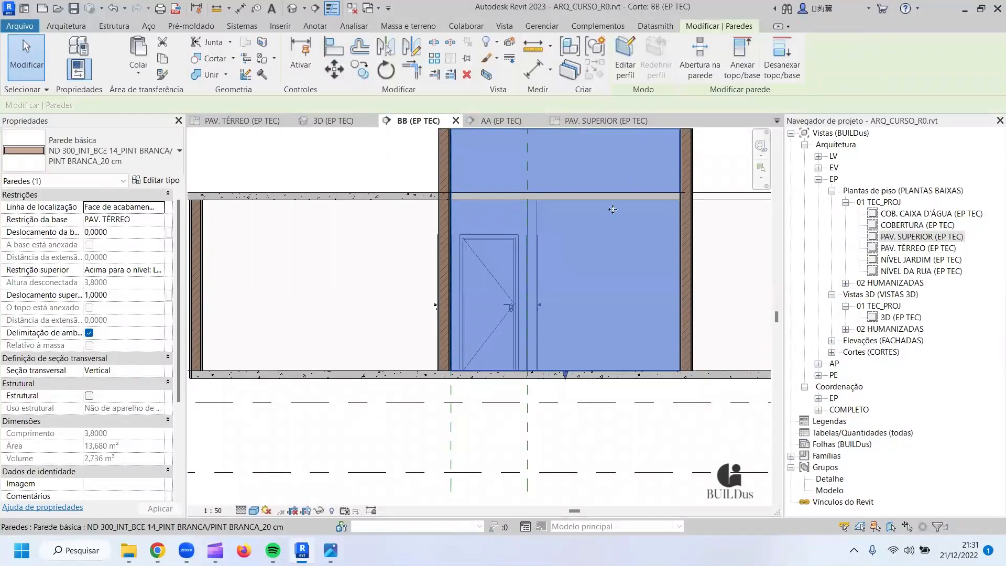
left_click(708, 73)
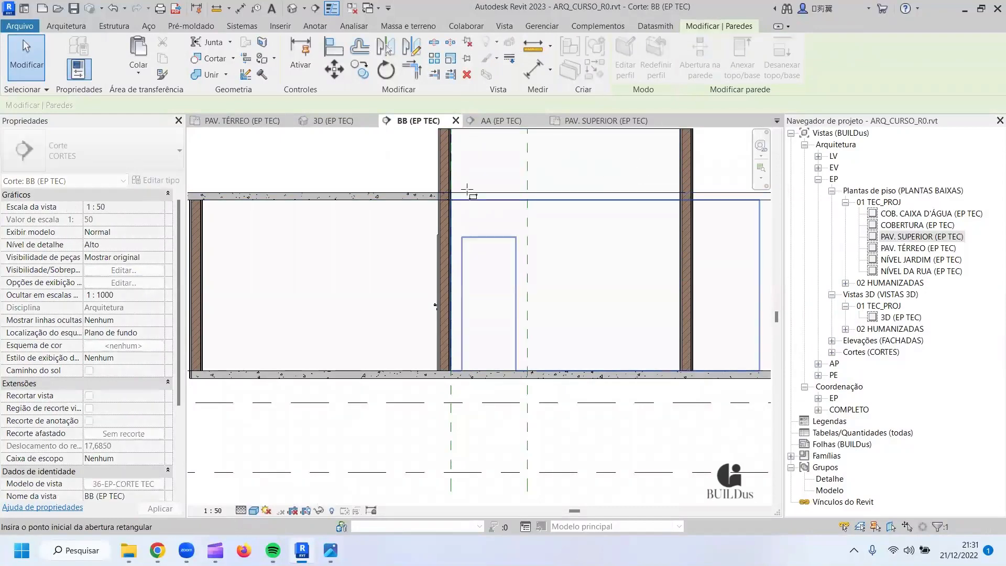
scroll(468, 225, "up", 3)
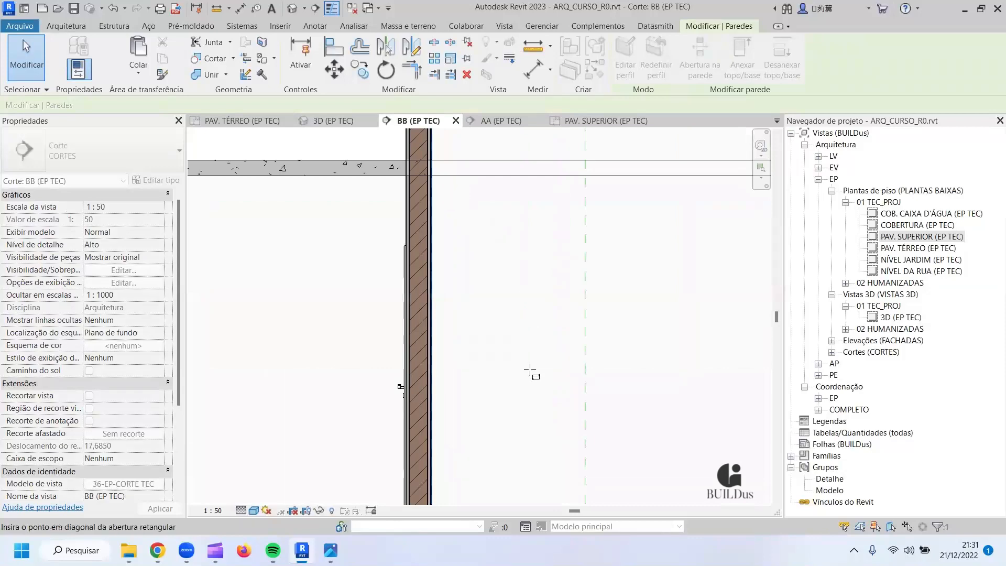
middle_click_drag(539, 457, 482, 296)
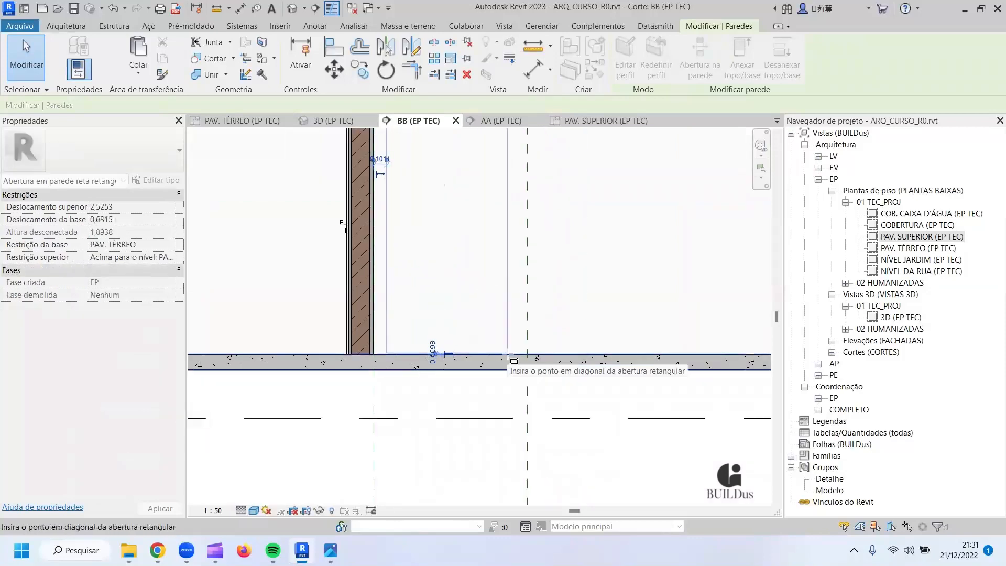
left_click(507, 352)
In the BB section, align the wall opening's right edge with the right reference plane and its top edge with the slab's underside.
scroll(517, 158, "up", 3)
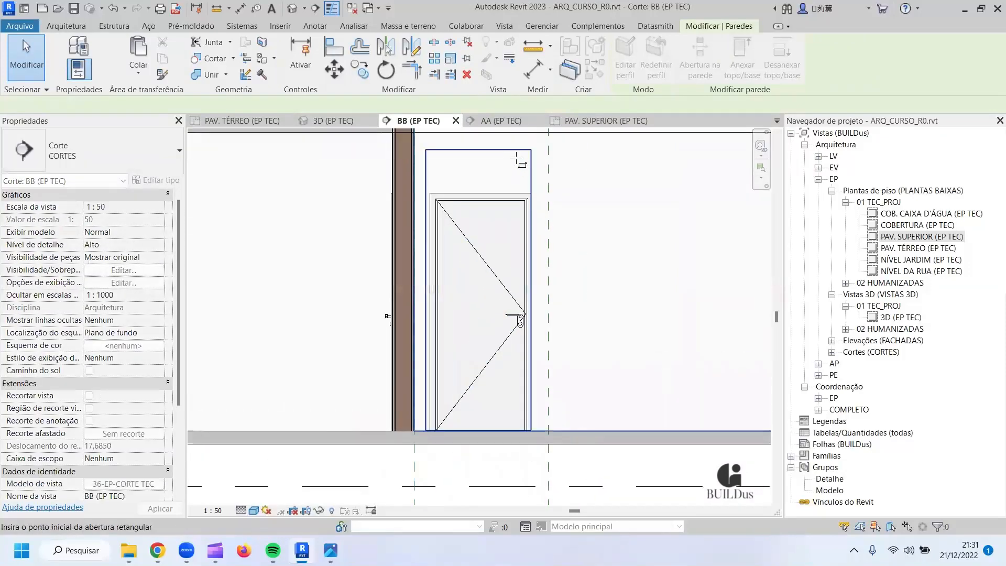
middle_click_drag(449, 151, 451, 270)
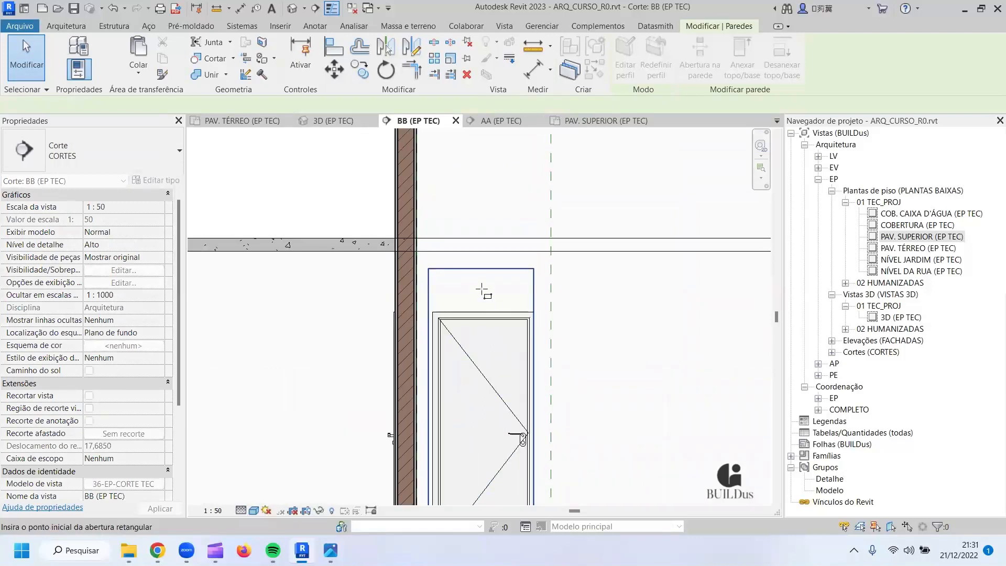
scroll(566, 321, "down", 1)
middle_click_drag(565, 321, 463, 204)
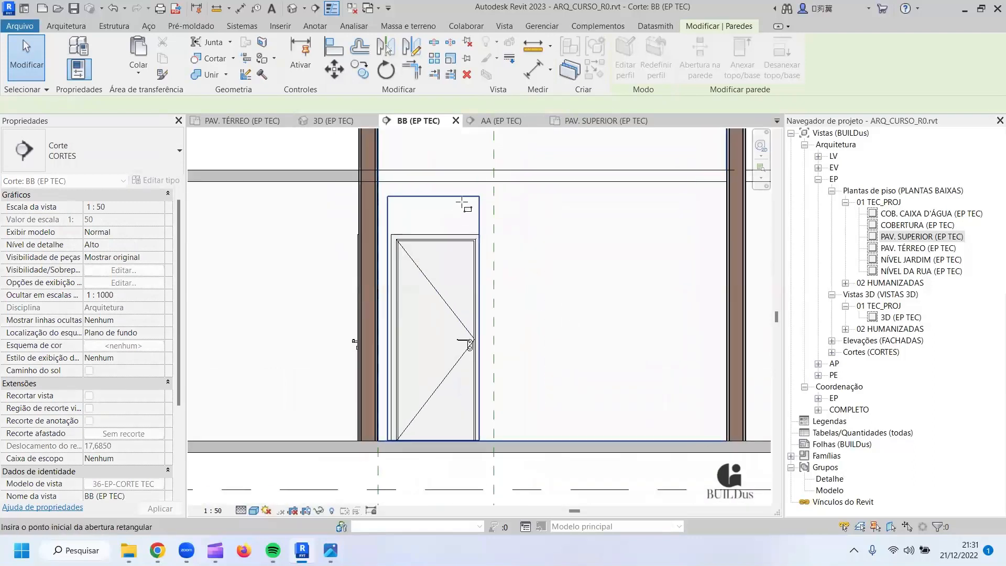
left_click(326, 52)
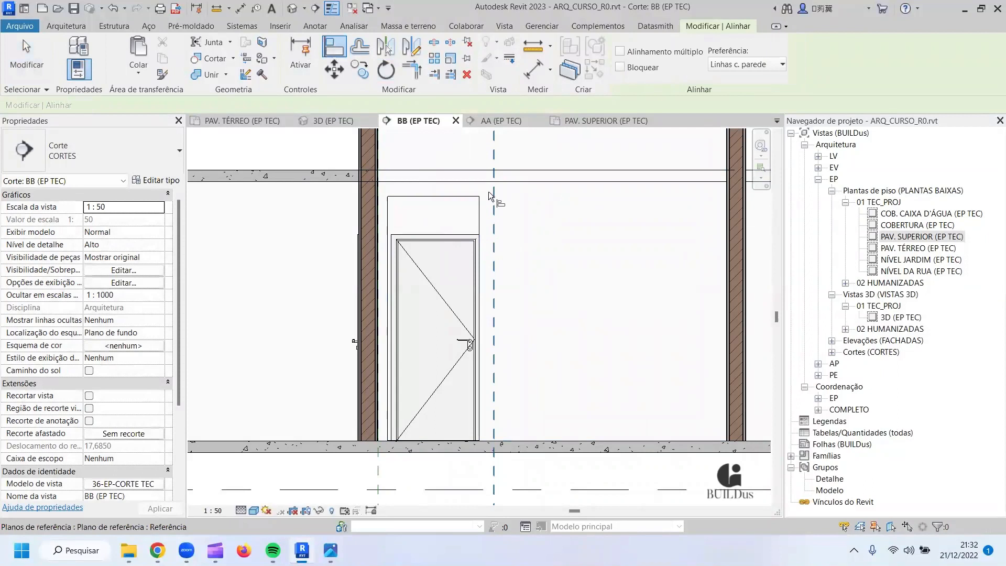
left_click(492, 206)
left_click(479, 315)
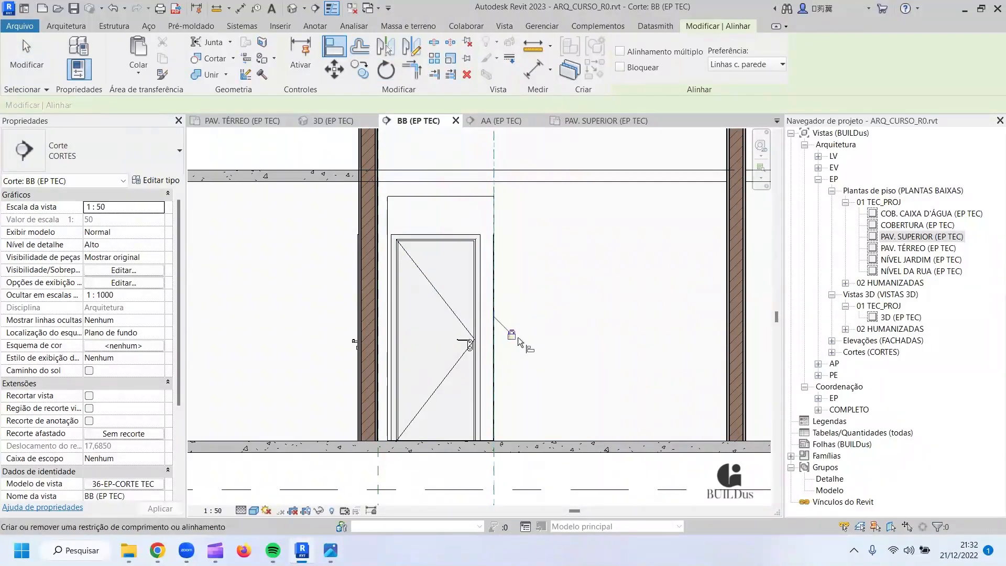
left_click(425, 197)
Try to align the opening's left edge with the inner face of the adjacent sectioned wall.
scroll(364, 207, "up", 5)
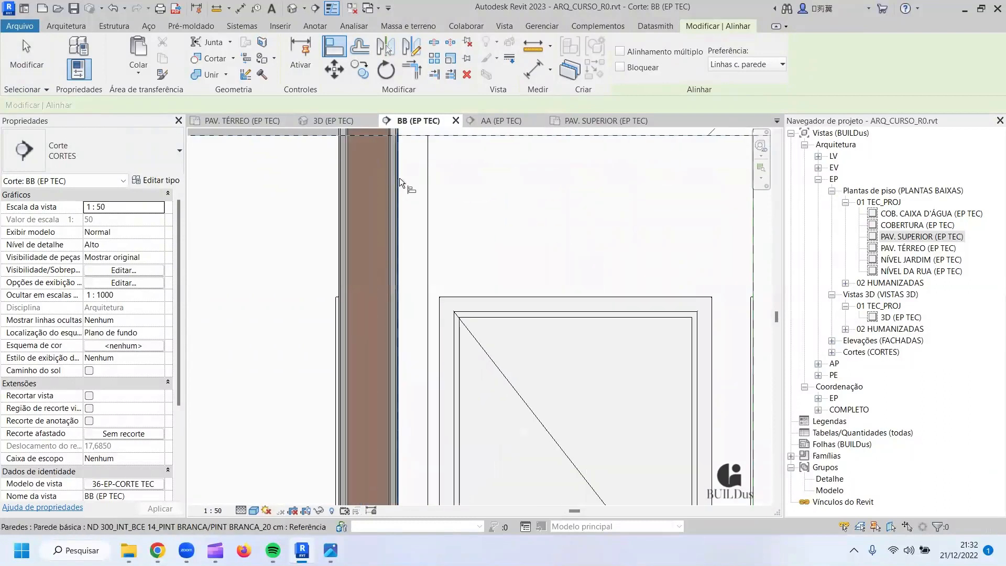
left_click(400, 174)
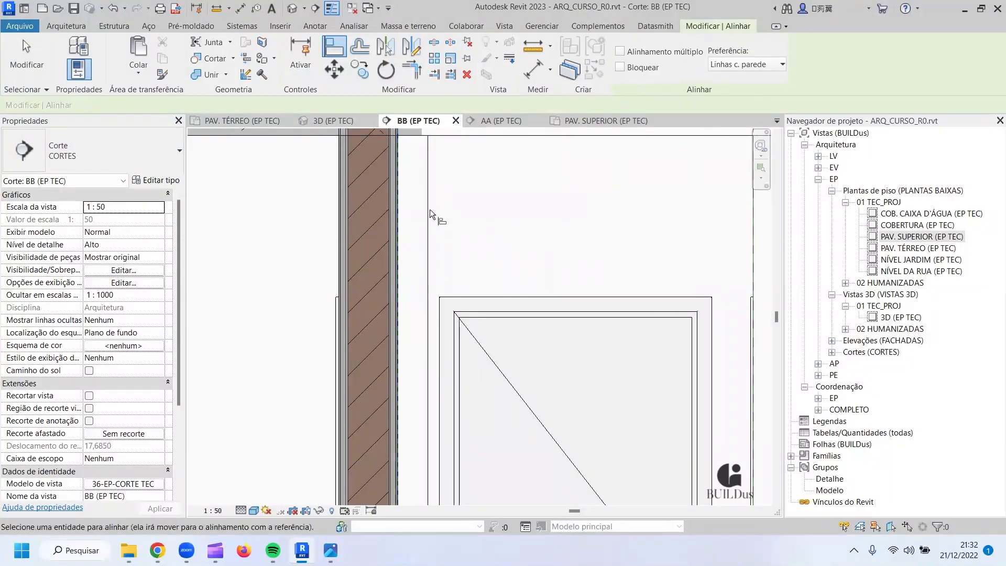
left_click(433, 225)
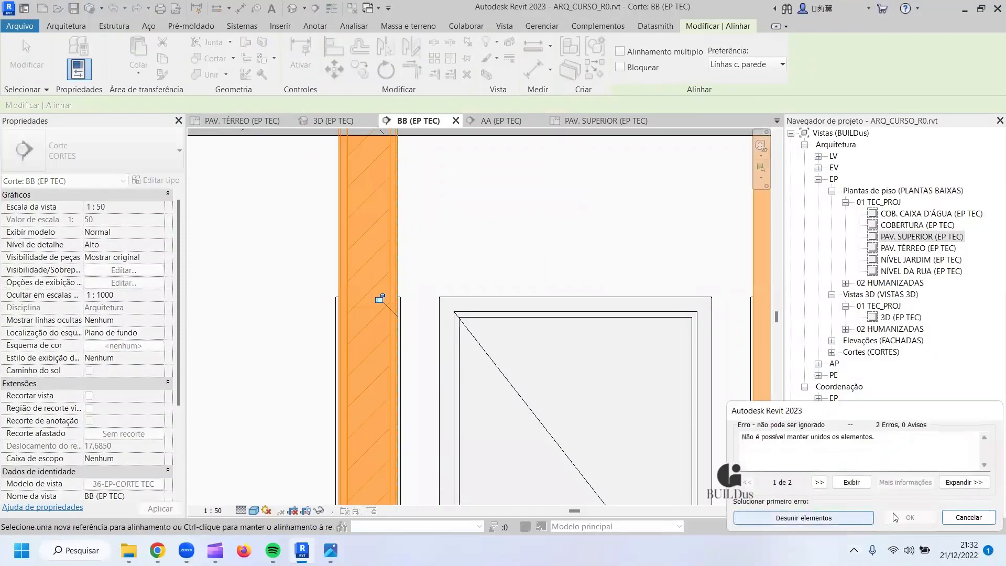
left_click(954, 517)
Align the opening's left edge with the adjacent sectioned wall's face, unjoining the conflicting elements.
scroll(392, 283, "up", 4)
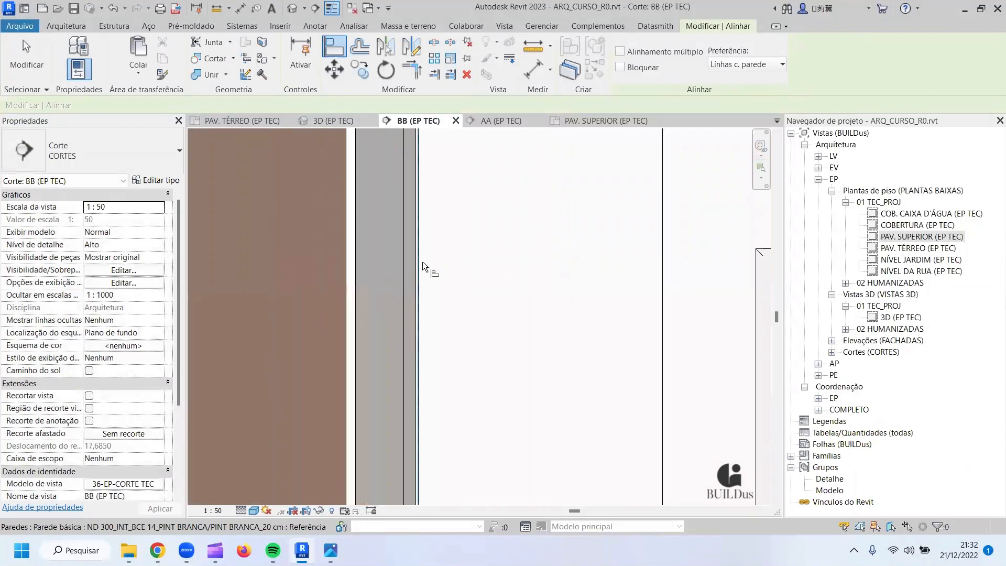
scroll(422, 263, "up", 1)
scroll(422, 265, "down", 1)
middle_click_drag(422, 267, 473, 515)
scroll(387, 446, "down", 1)
scroll(403, 414, "down", 2)
scroll(431, 244, "up", 5)
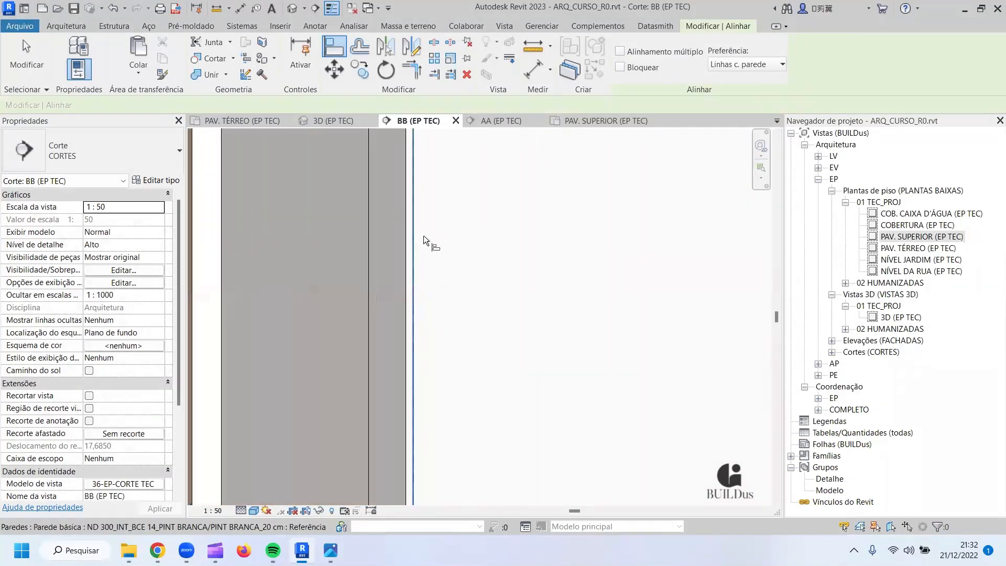
left_click(423, 236)
scroll(454, 269, "down", 3)
left_click(620, 252)
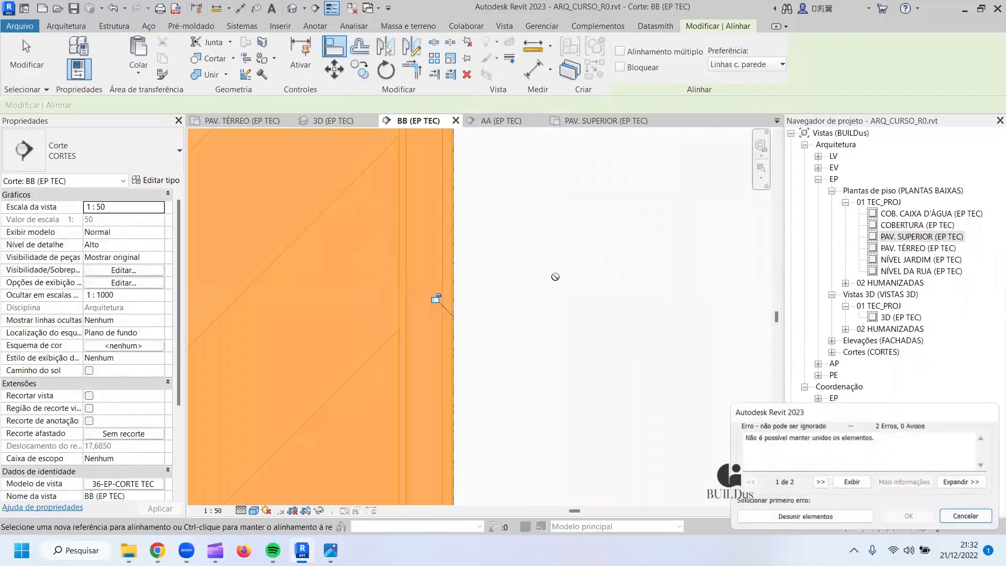
left_click(803, 517)
scroll(597, 381, "down", 3)
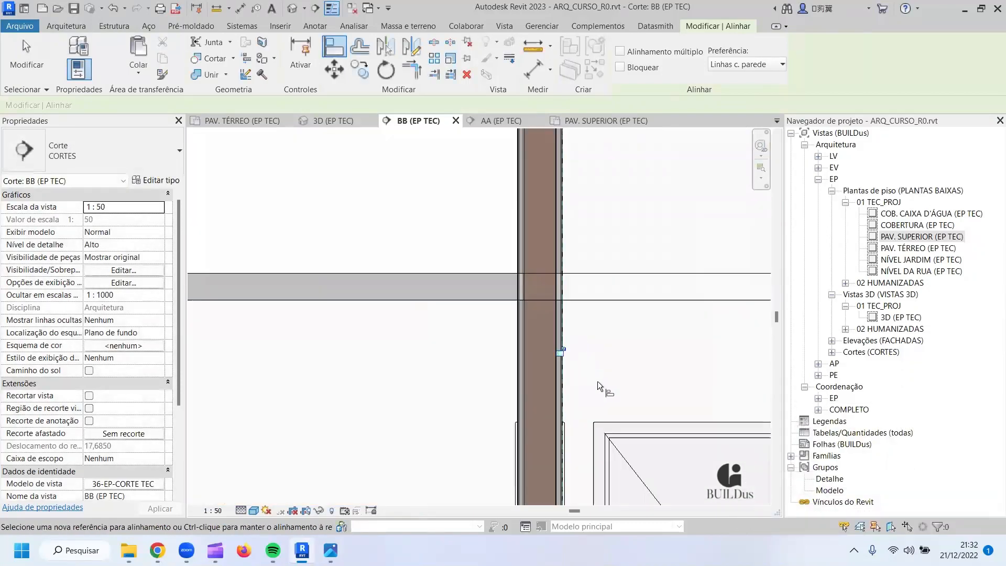
Align the bottom edge of the wall opening with the top face of the floor slab.
middle_click_drag(597, 381, 335, 231)
scroll(433, 381, "up", 5)
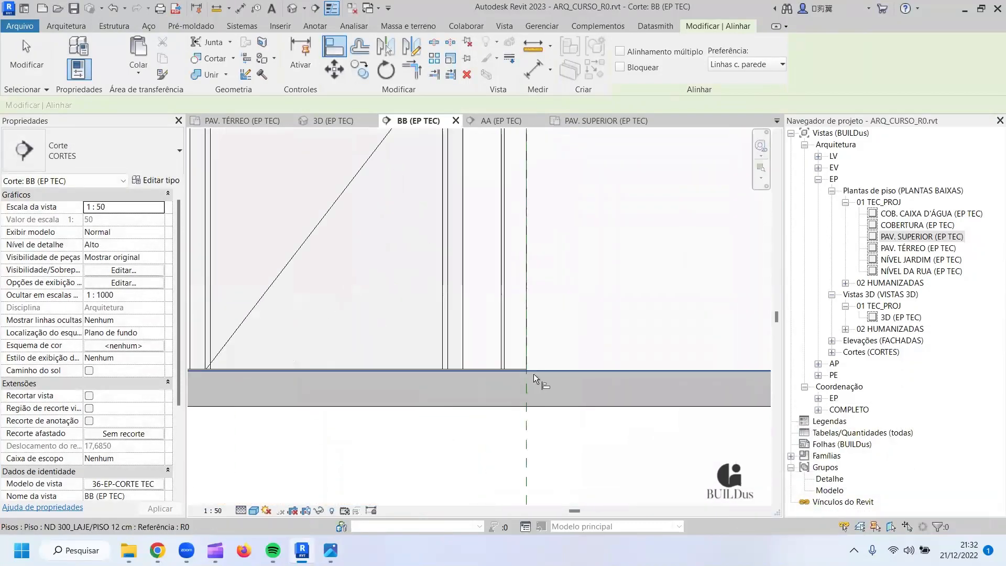
left_click(445, 372)
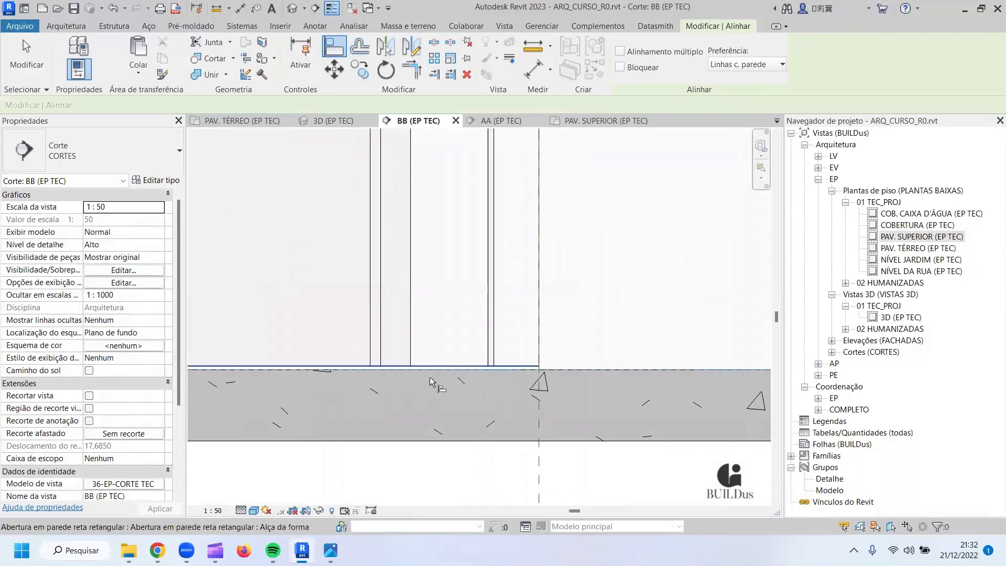
scroll(487, 407, "down", 5)
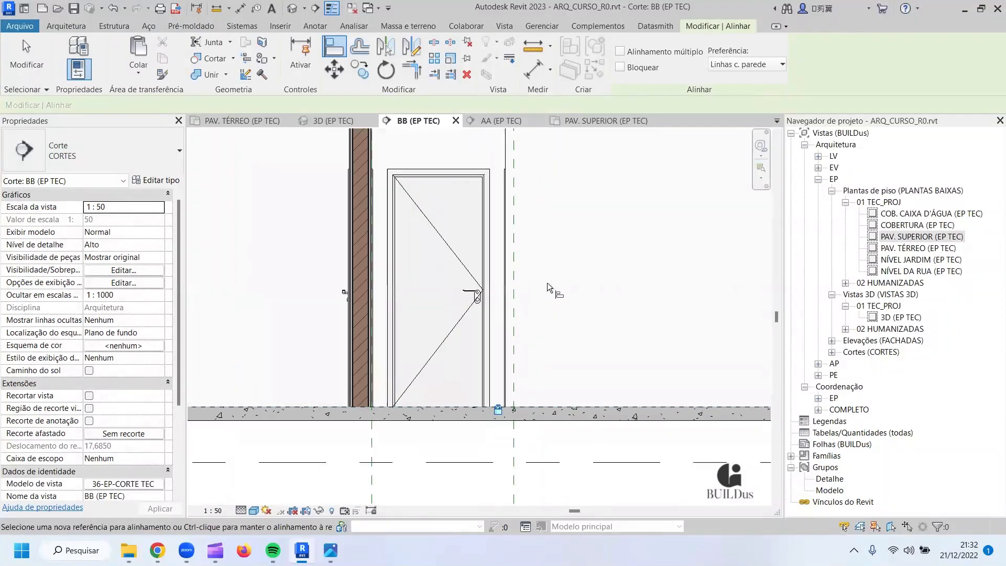
scroll(580, 279, "up", 2)
key("Escape")
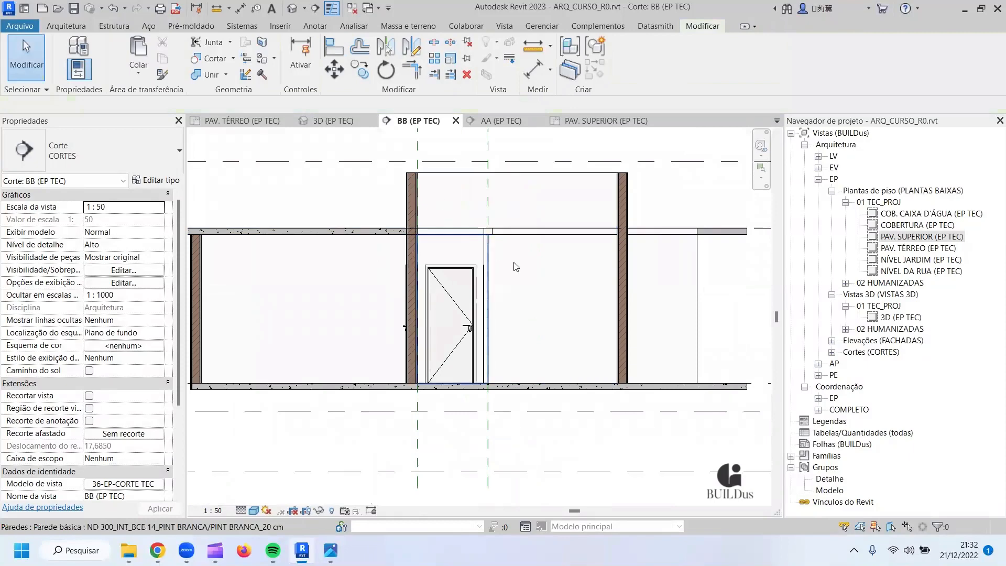
left_click(532, 259)
key("Escape")
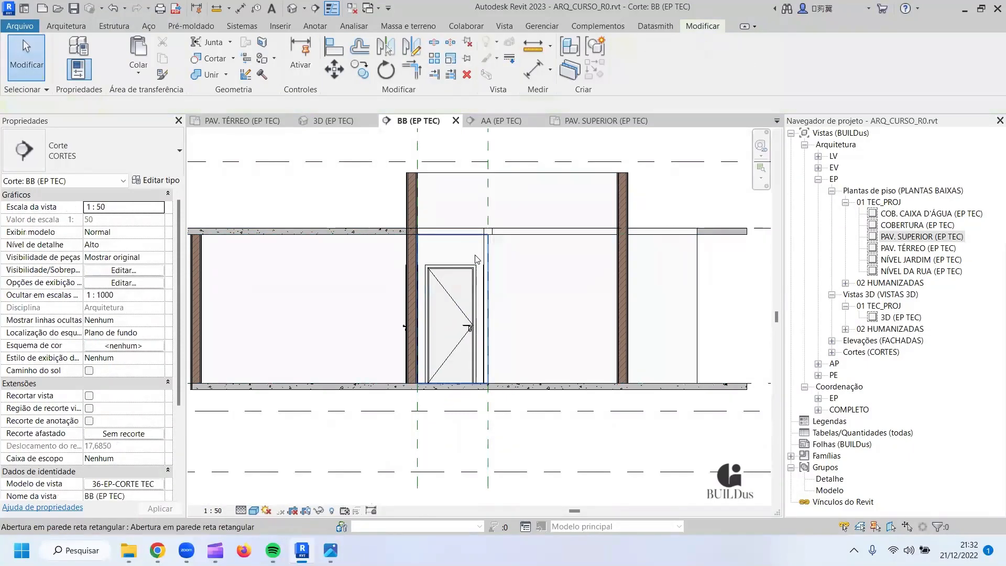
Open the 3D view and examine the walls around the new opening, selecting the 20 cm wall that rises past the slab.
left_click(256, 125)
left_click(335, 125)
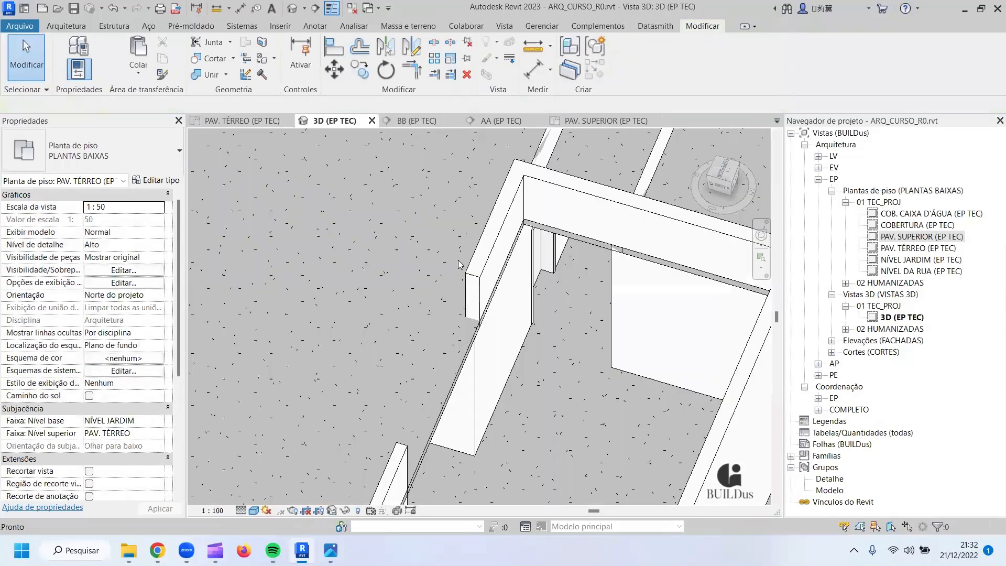
middle_click_drag(526, 327, 423, 282, "shift")
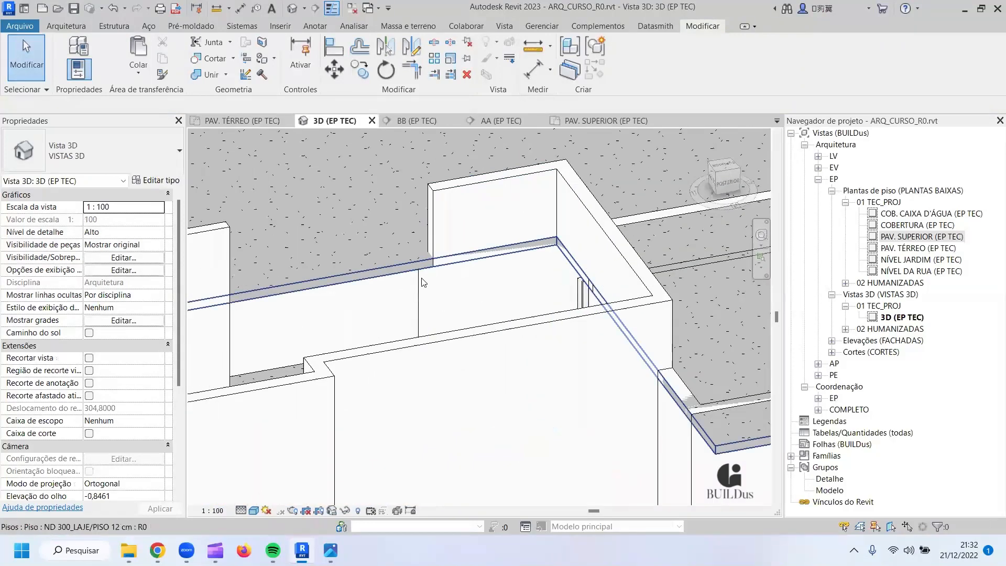
middle_click_drag(223, 281, 475, 269, "shift")
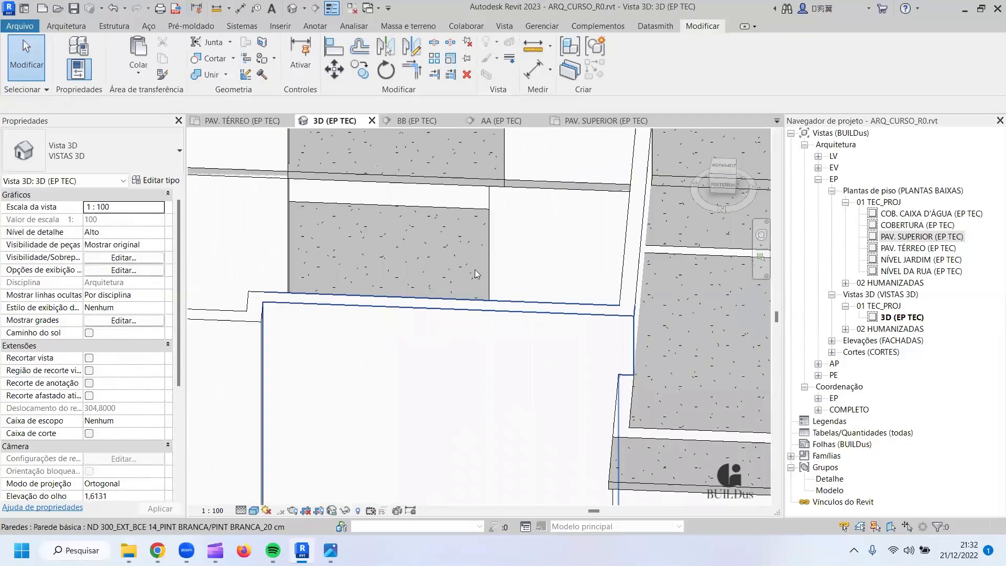
middle_click_drag(519, 220, 544, 290)
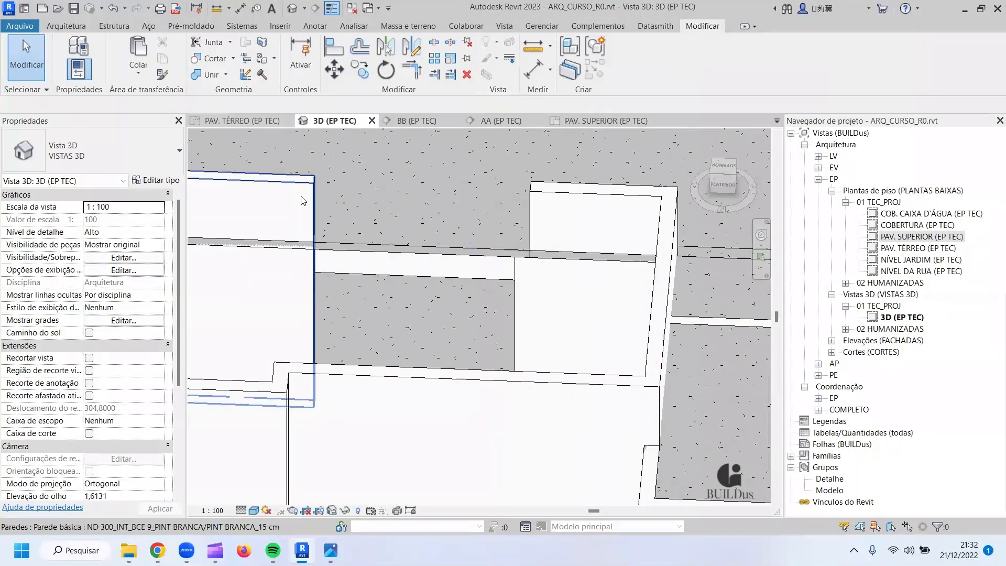
middle_click_drag(555, 312, 602, 262, "shift")
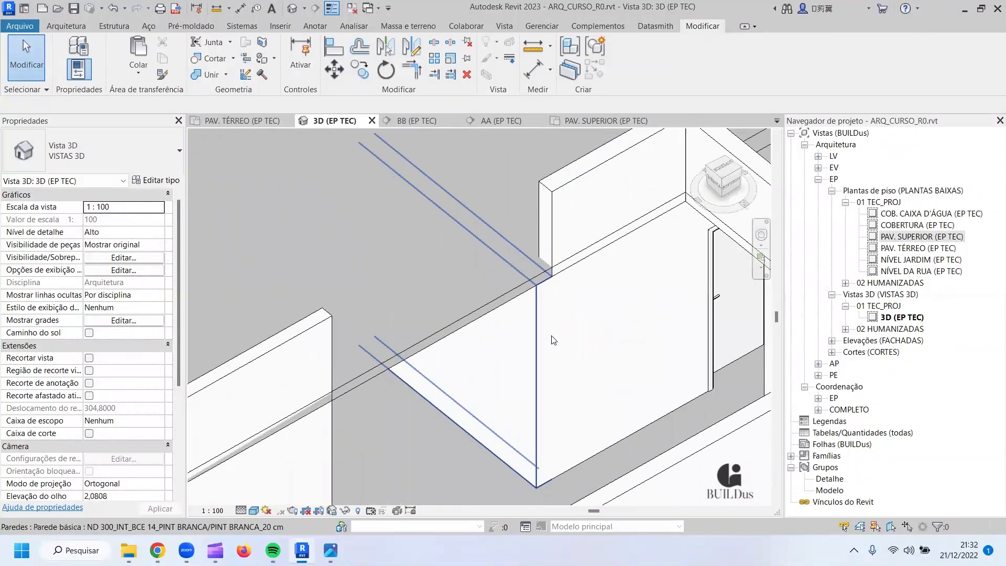
left_click(586, 205)
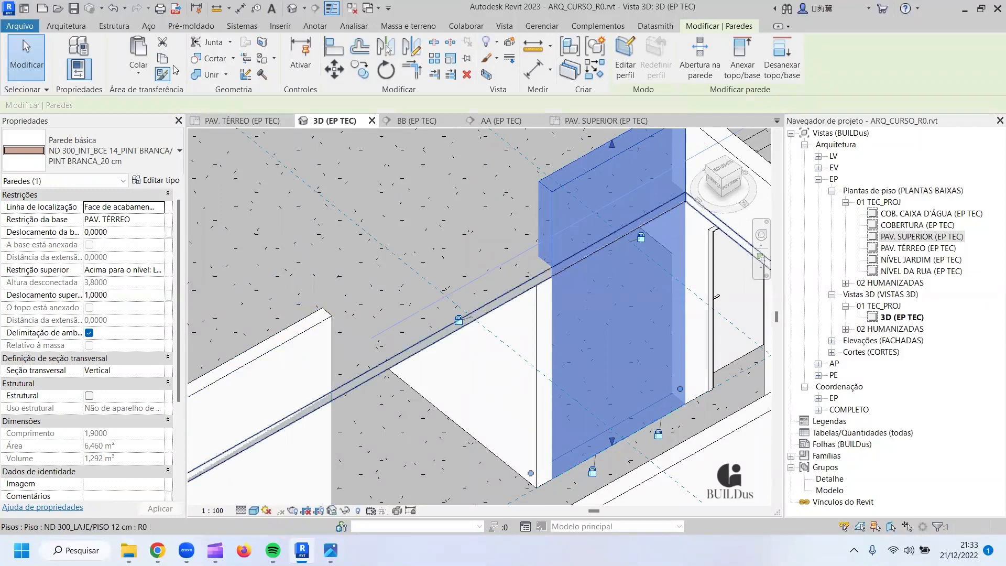
In the PAV. TÉRREO plan, draw a vertical reference plane downward from the free end of the 15 cm wall.
left_click(211, 122)
scroll(474, 403, "down", 4)
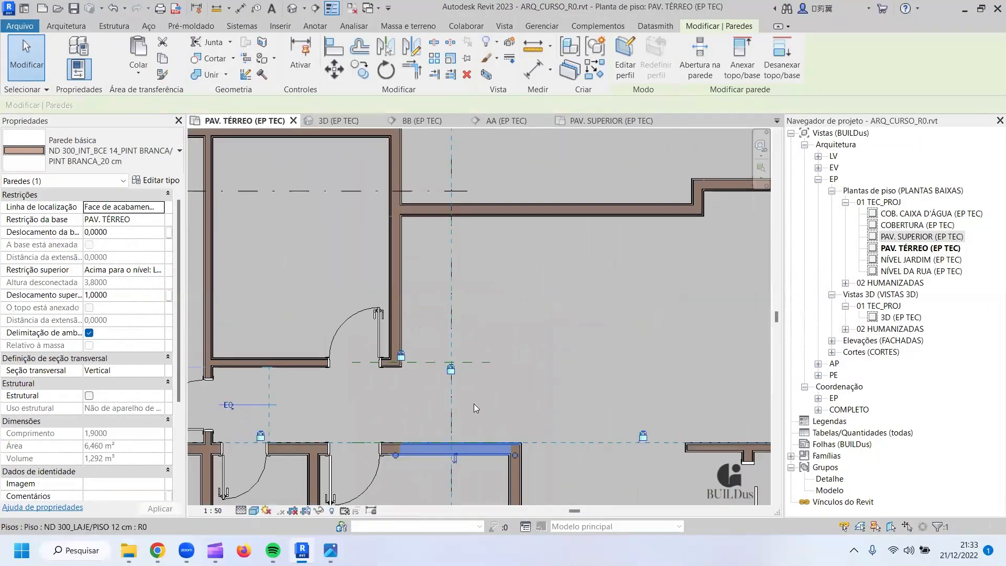
scroll(582, 322, "up", 6)
key("Escape")
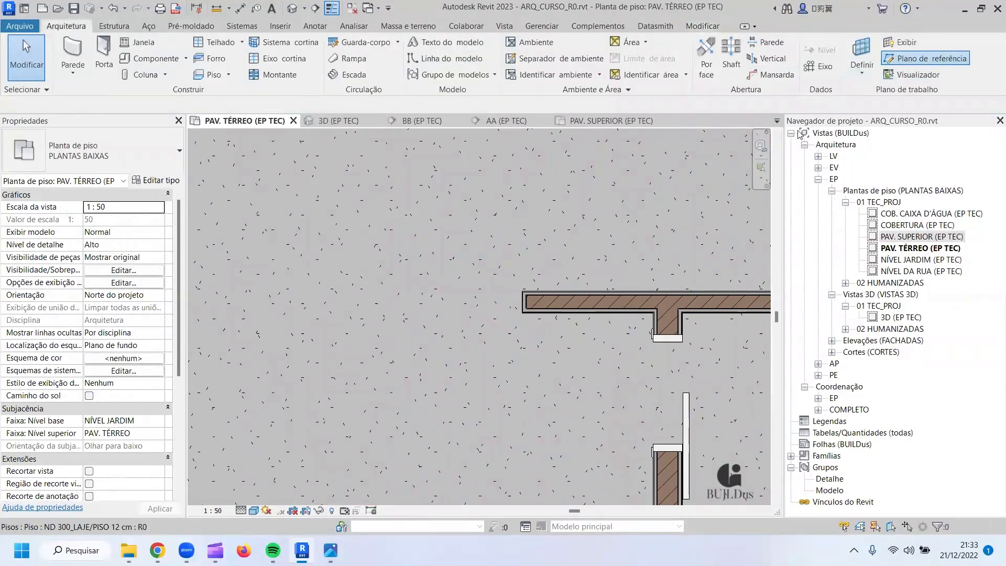
left_click(521, 290)
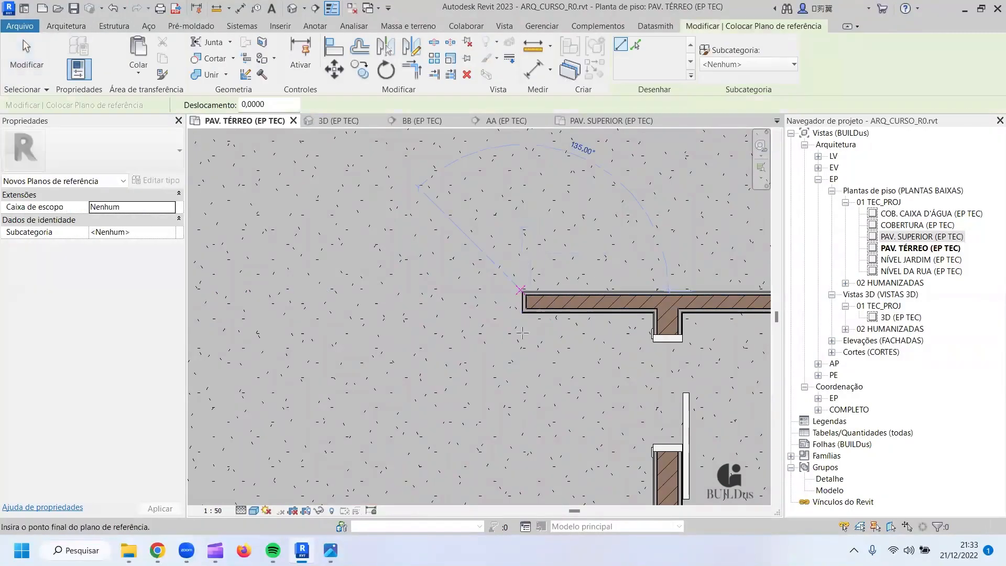
left_click(522, 426)
key("Escape")
key("Escape")
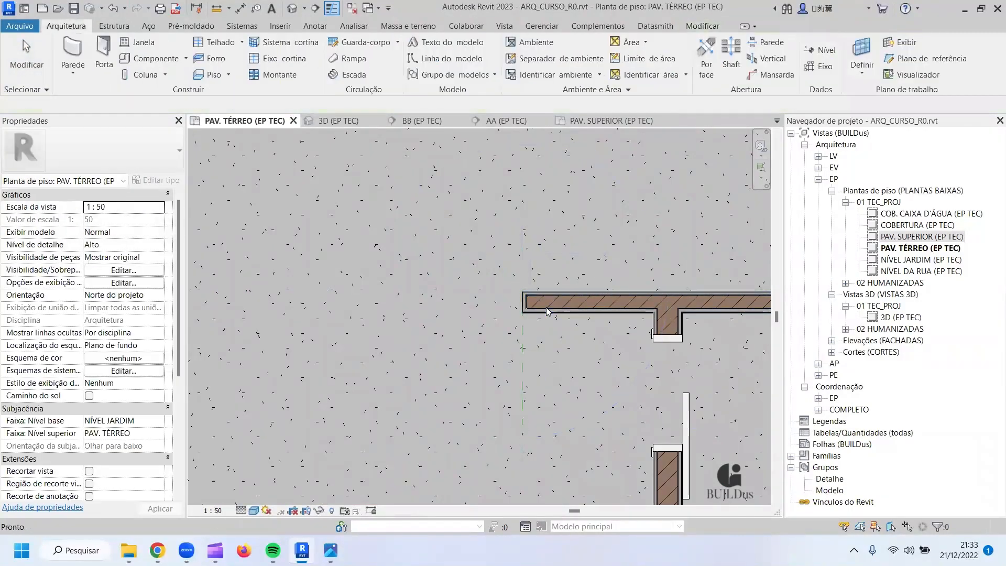
Extend the free end of the 15 cm wall to the corner of the 20 cm wall, closing the gap.
left_click(539, 313)
middle_click_drag(550, 344, 655, 362)
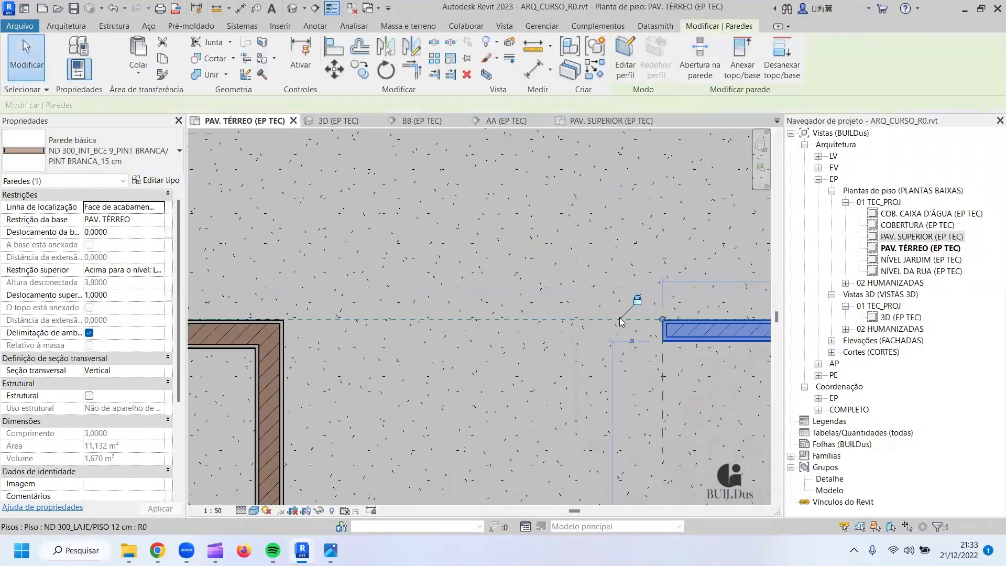
left_click_drag(661, 318, 478, 314)
left_click_drag(307, 318, 284, 319)
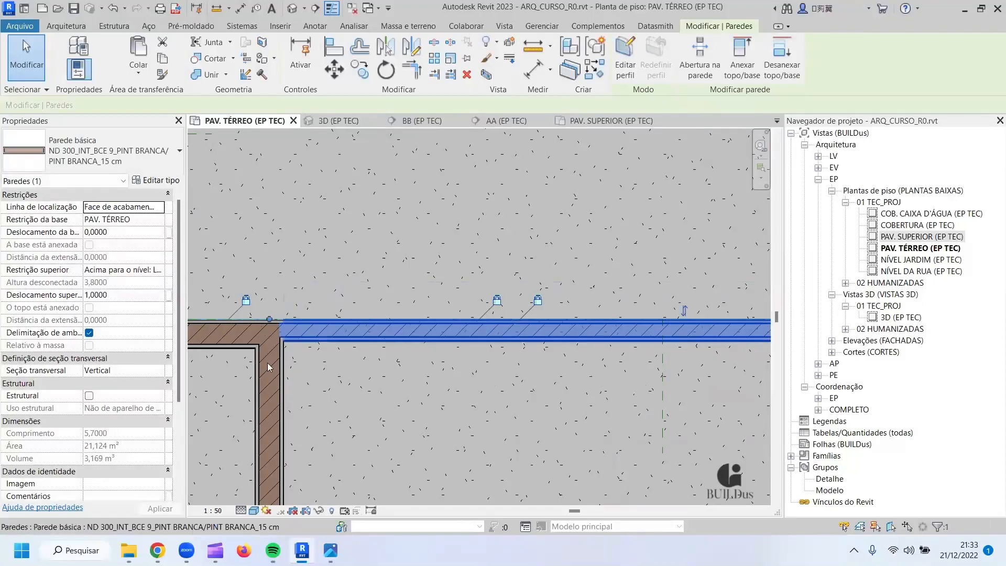
Split the extended 15 cm wall at the vertical reference plane marking its former end.
scroll(322, 356, "down", 2)
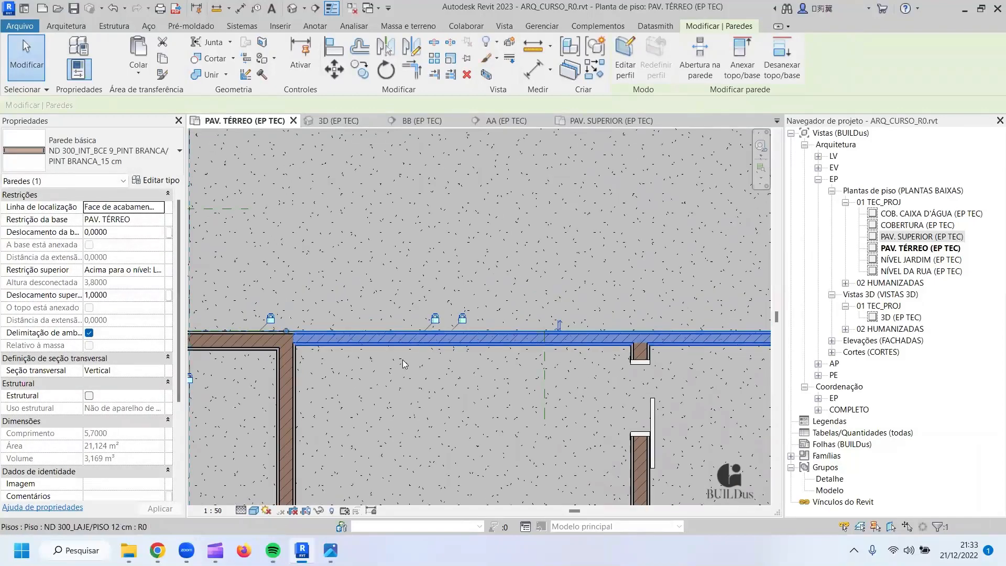
middle_click_drag(363, 356, 475, 340)
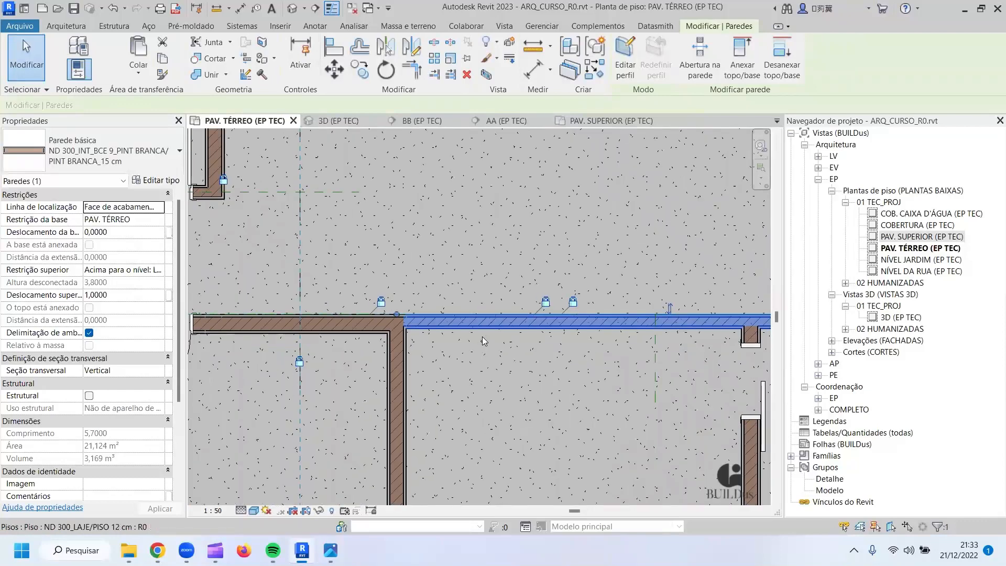
scroll(482, 337, "down", 1)
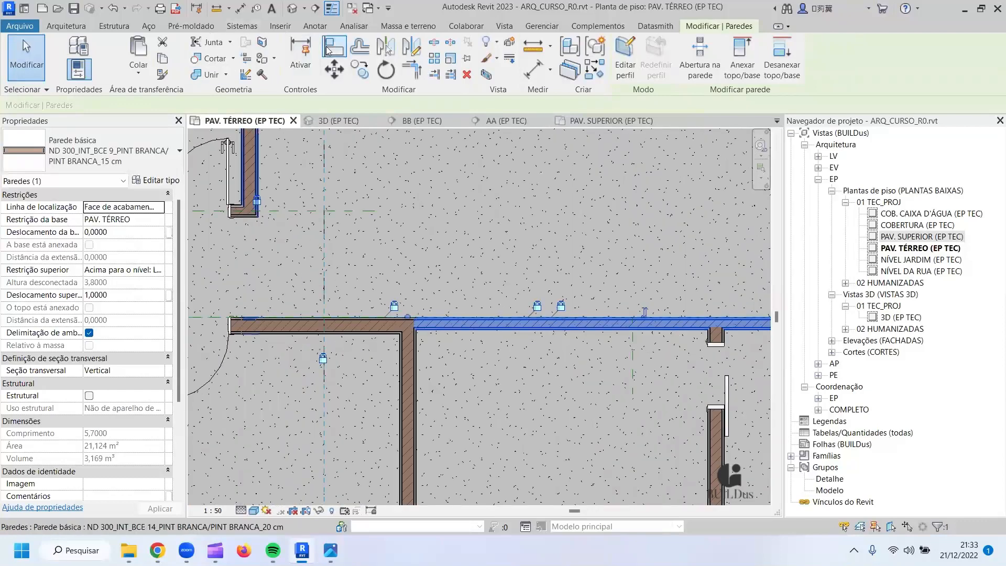
left_click(434, 42)
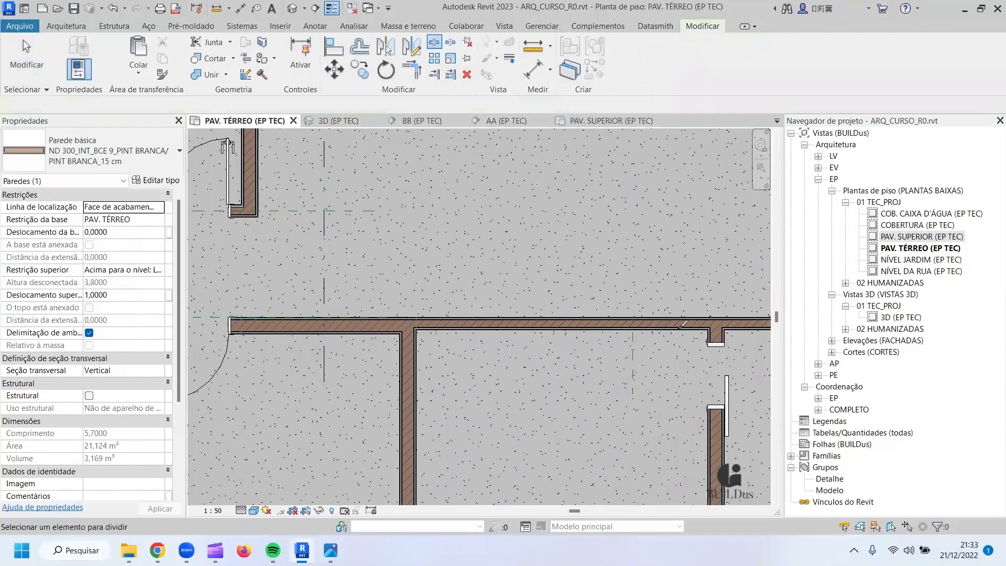
scroll(657, 335, "up", 2)
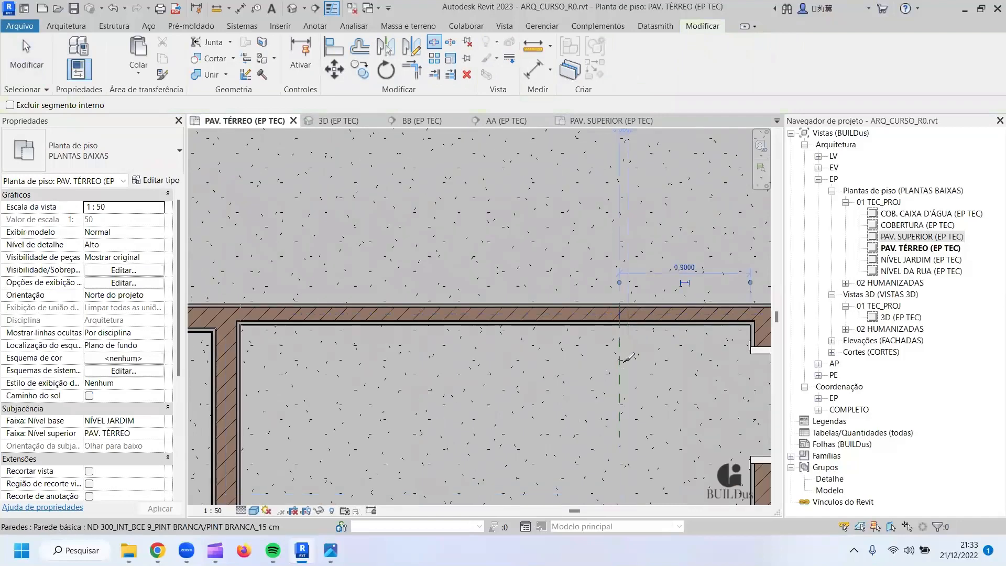
key("Escape")
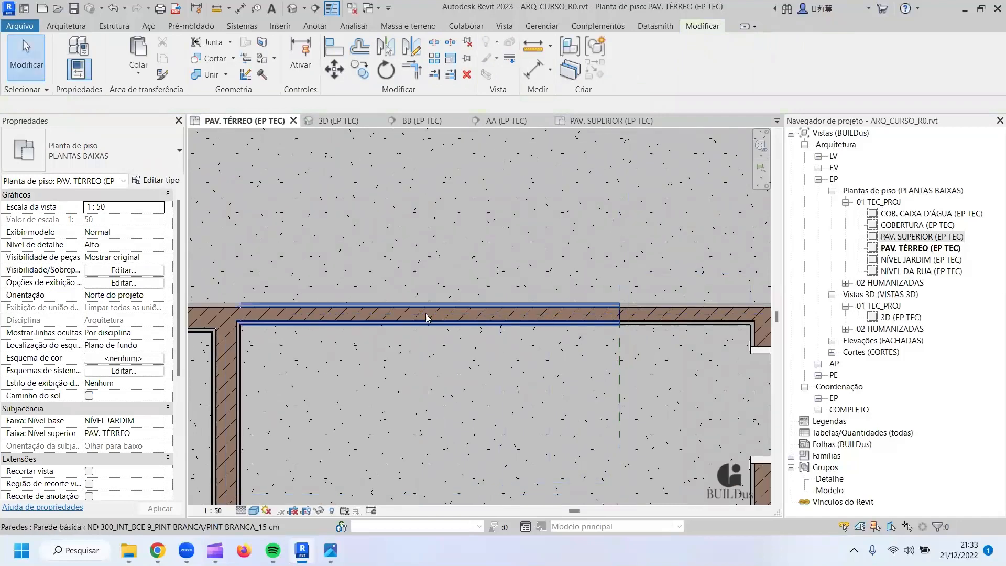
Set the base constraint of the split 15 cm wall segment above the opening to LAJE SUP.
left_click(424, 312)
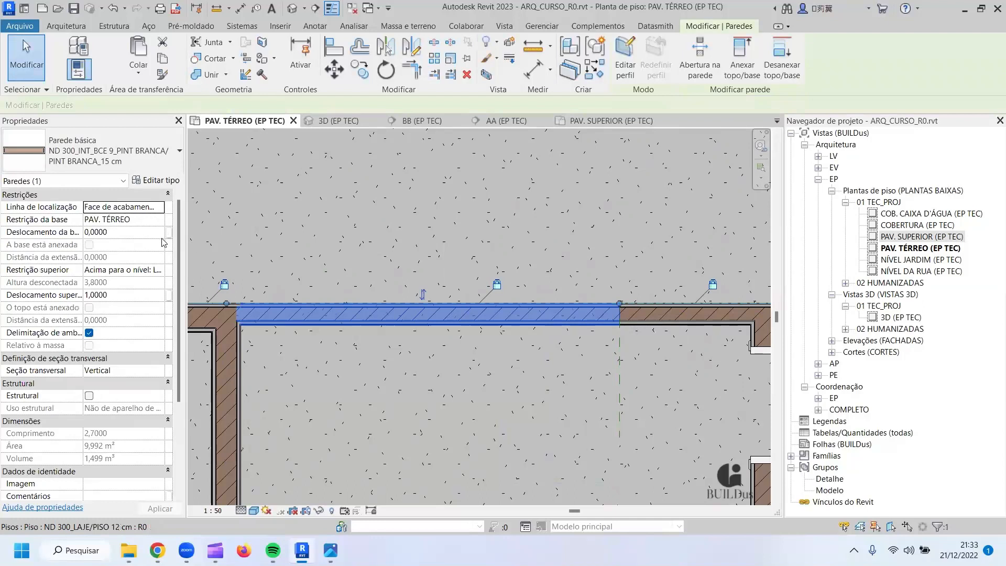
left_click(158, 220)
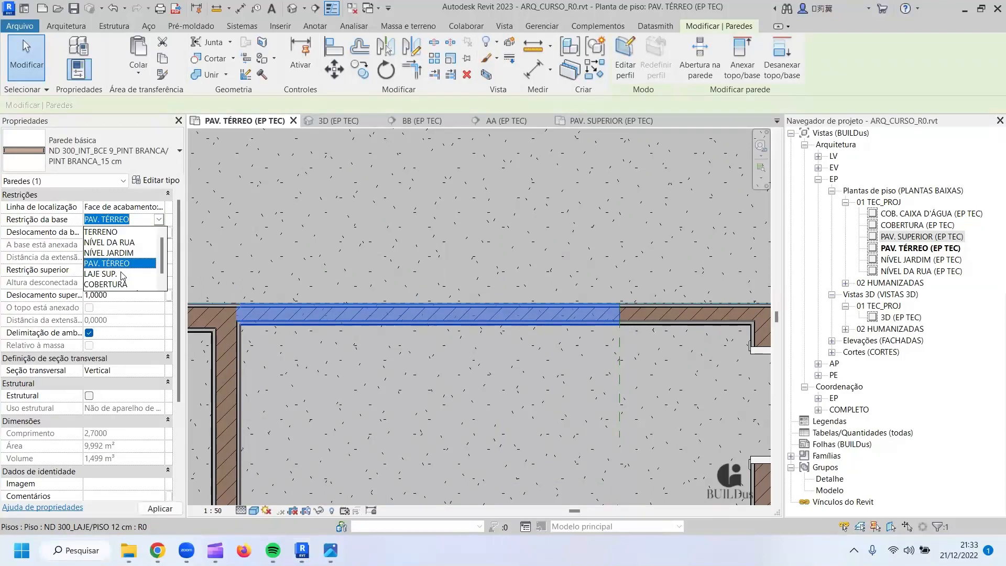
left_click(122, 274)
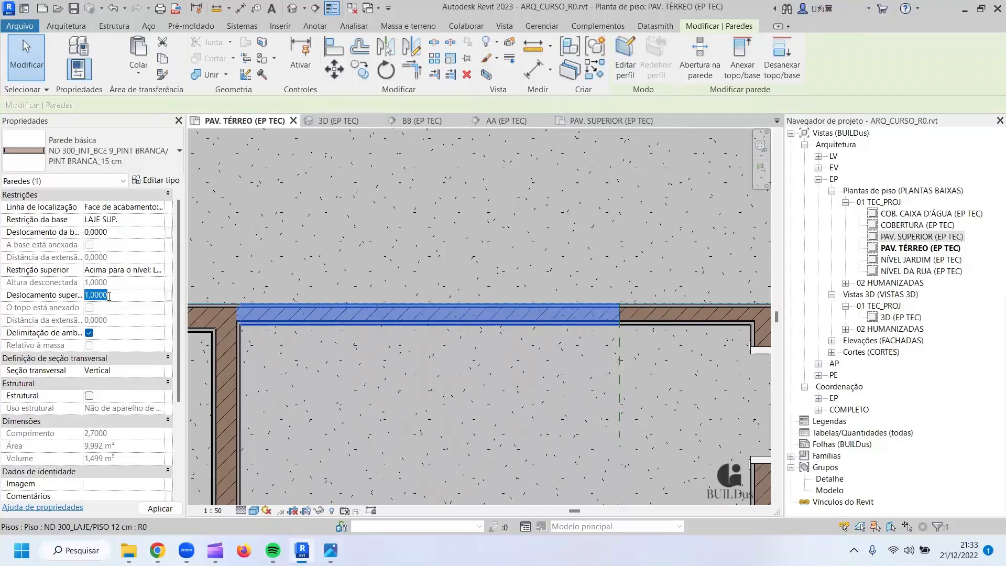
key("Return")
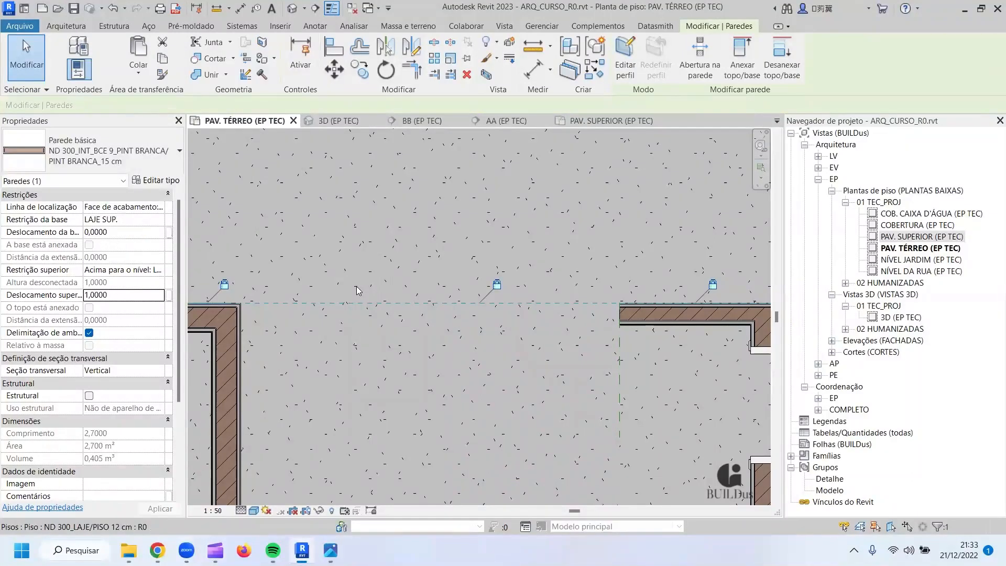
left_click(271, 252)
Open the 3D view and examine the raised wall segment above the opening from several angles.
left_click(340, 121)
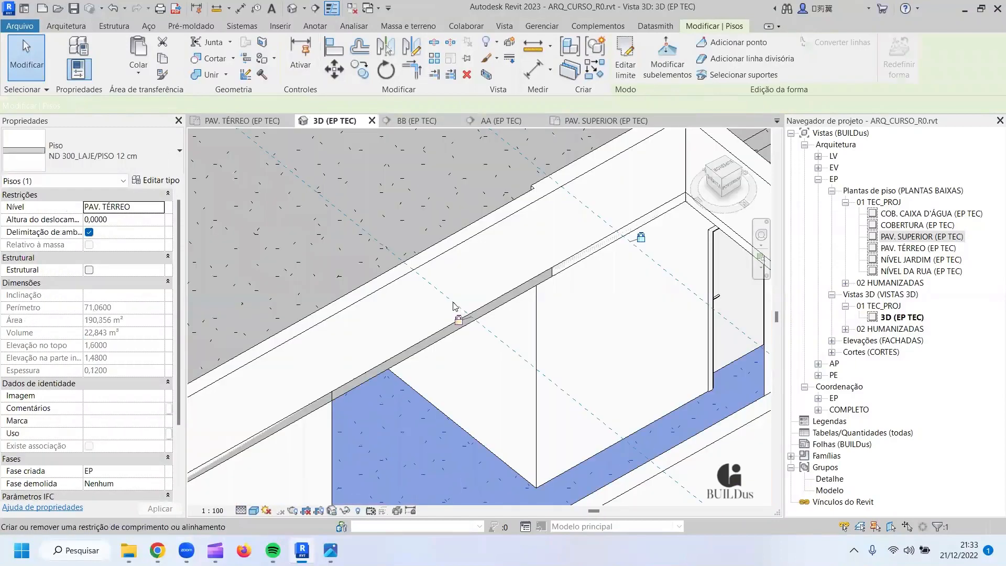
scroll(461, 308, "down", 1)
key("Escape")
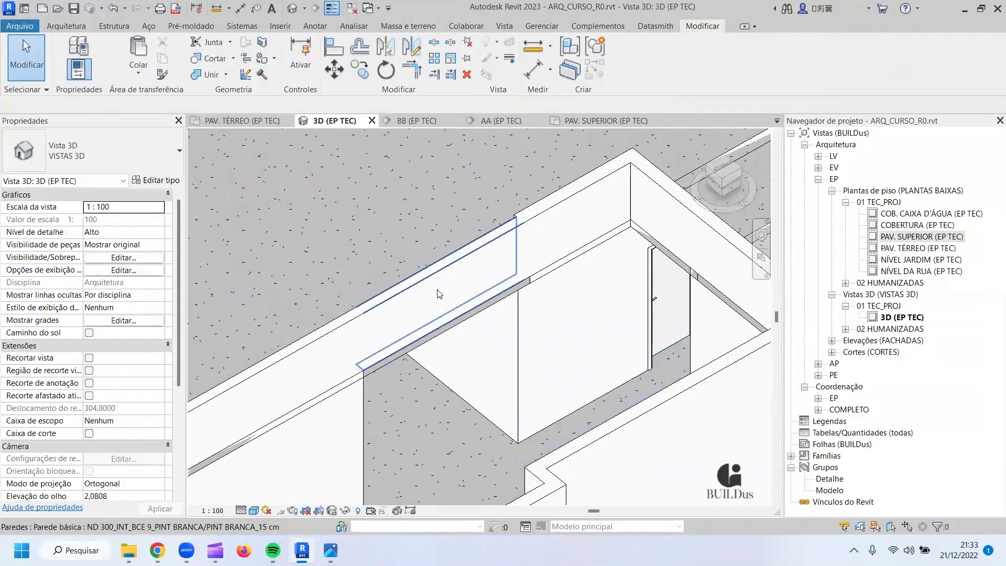
middle_click_drag(423, 351, 525, 316, "shift")
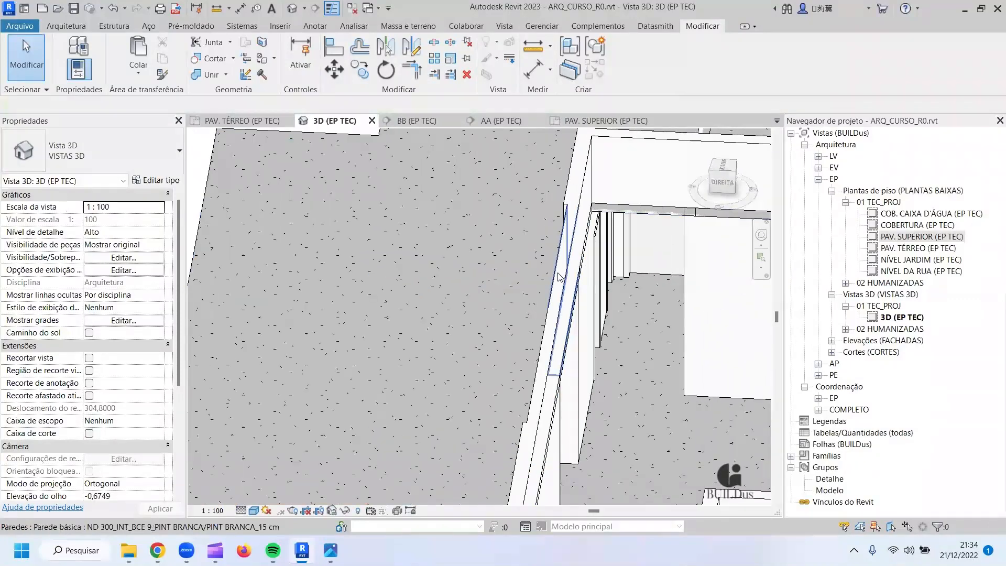
left_click(560, 291)
middle_click_drag(535, 335, 428, 232, "shift")
left_click(352, 339)
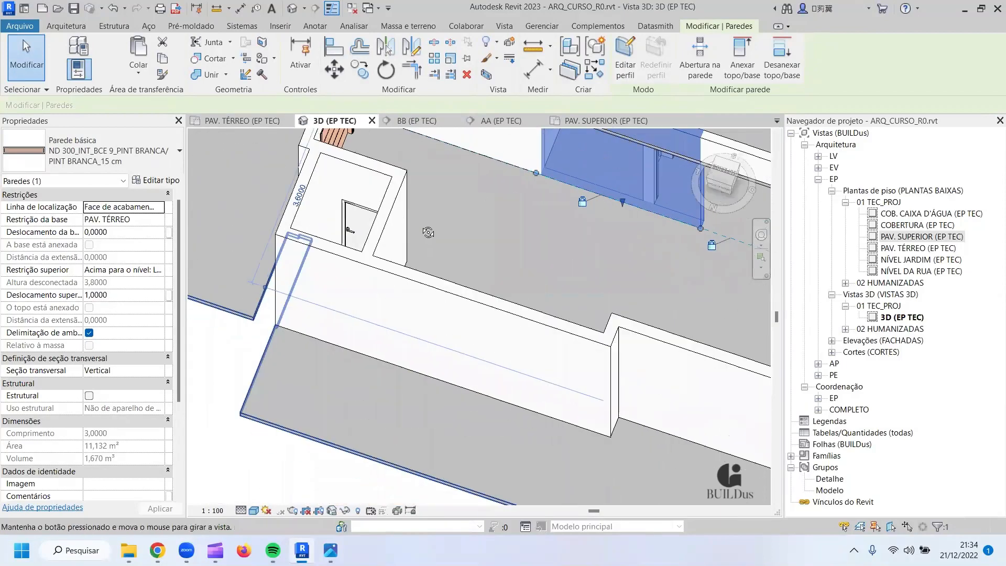
middle_click_drag(551, 229, 384, 275)
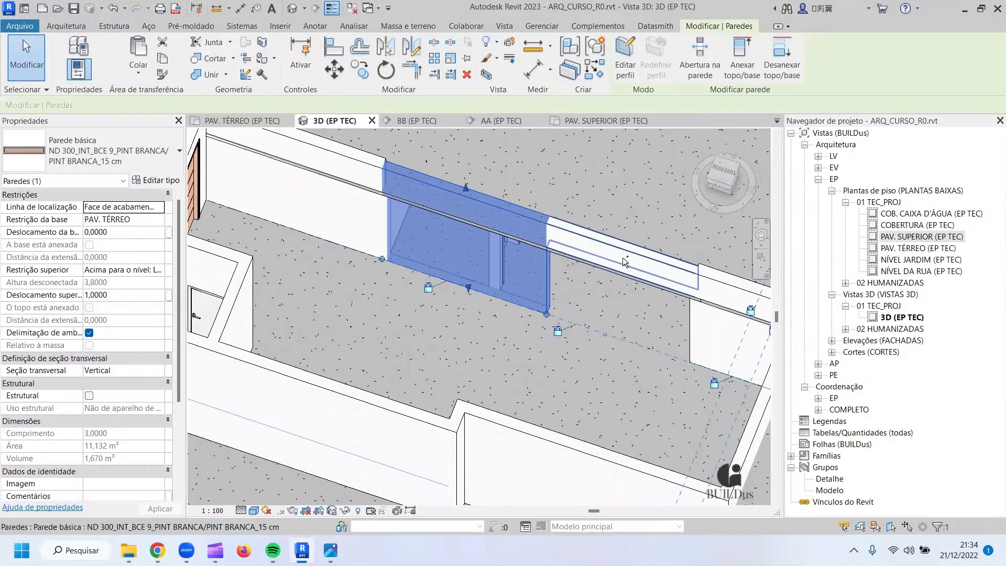
left_click(600, 241, "ctrl")
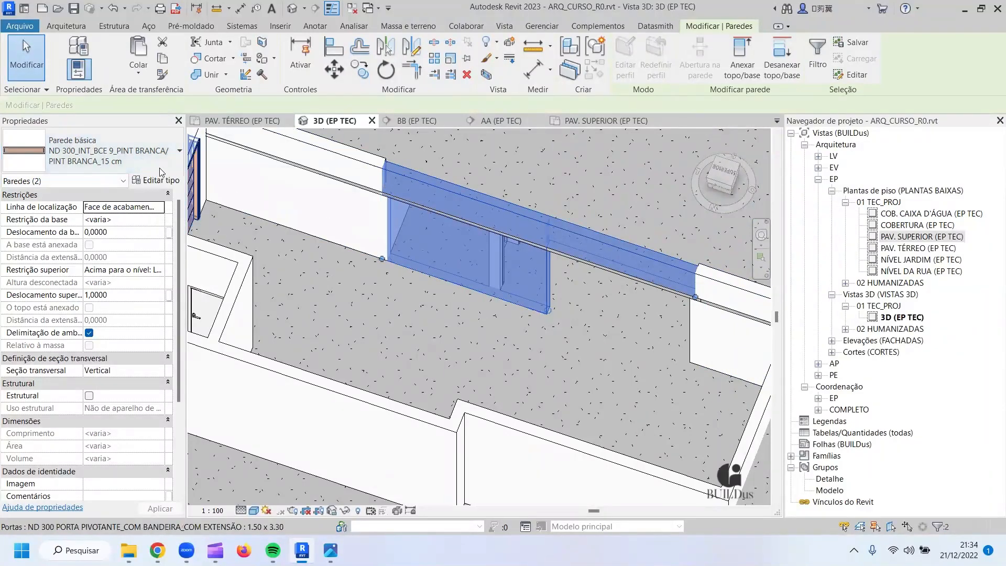
left_click(134, 153)
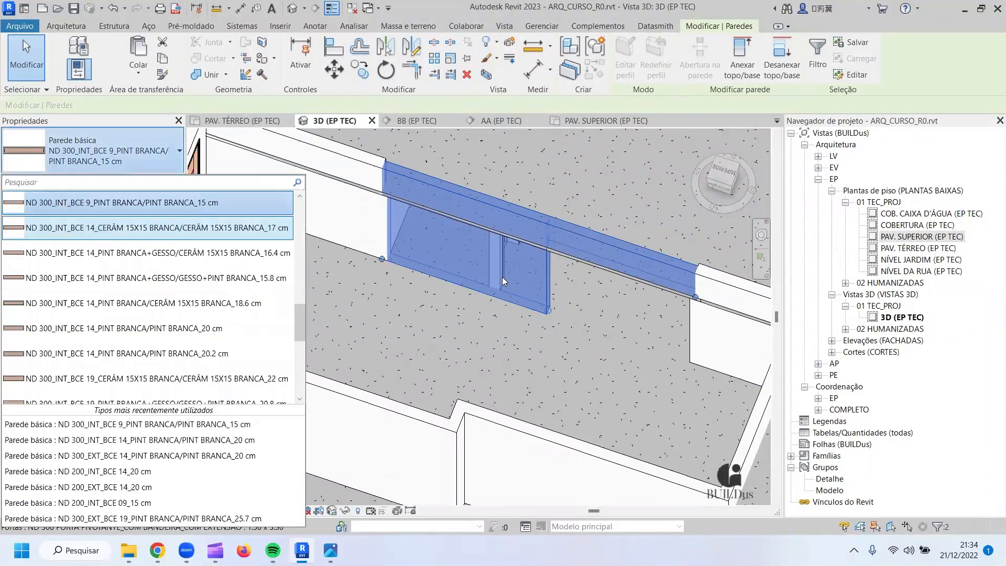
key("Escape")
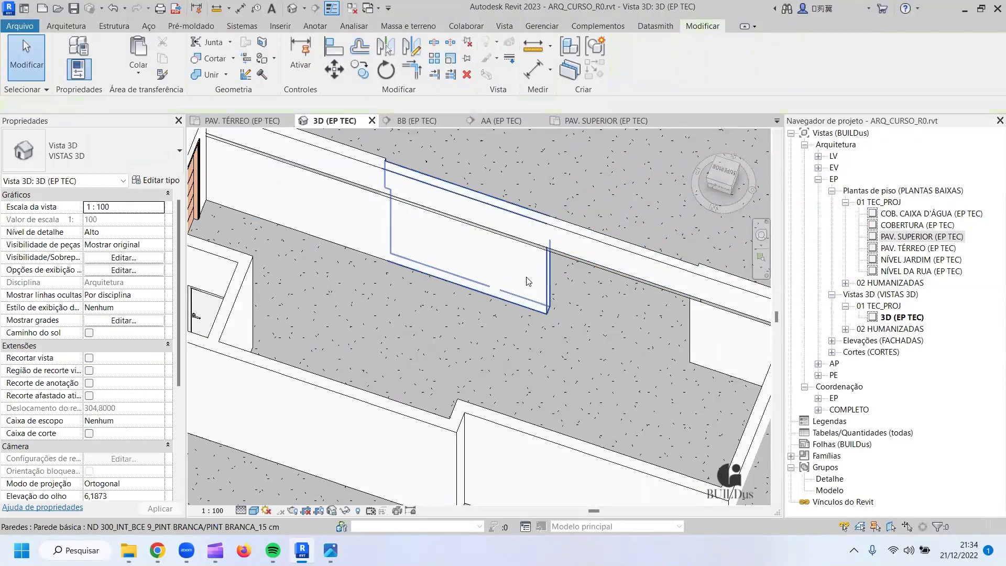
Change the full-height 15 cm wall beside the opening to type ND 300_INT_BCE 14_PINT BRANCA/PINT BRANCA_20 cm.
left_click(527, 280)
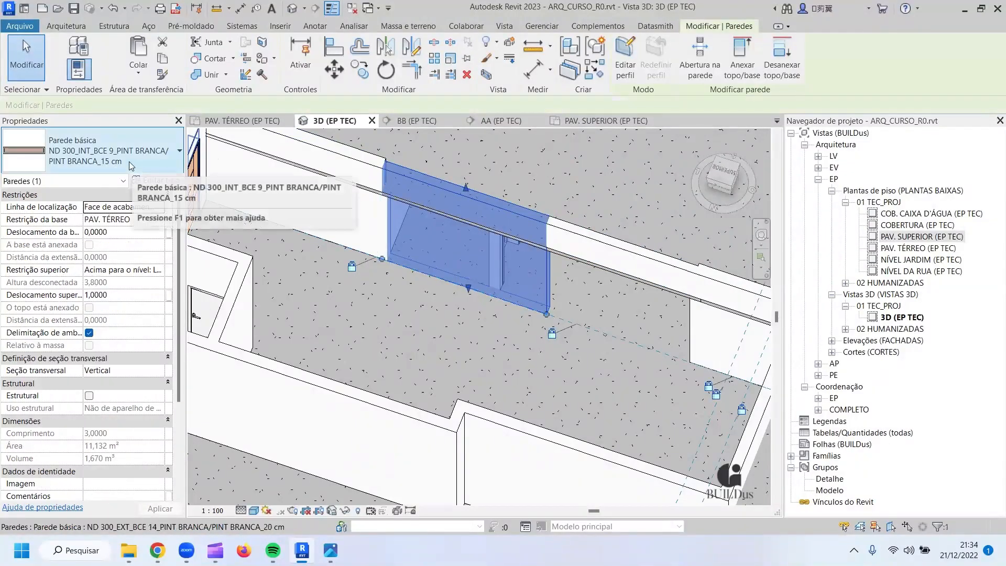
left_click(131, 165)
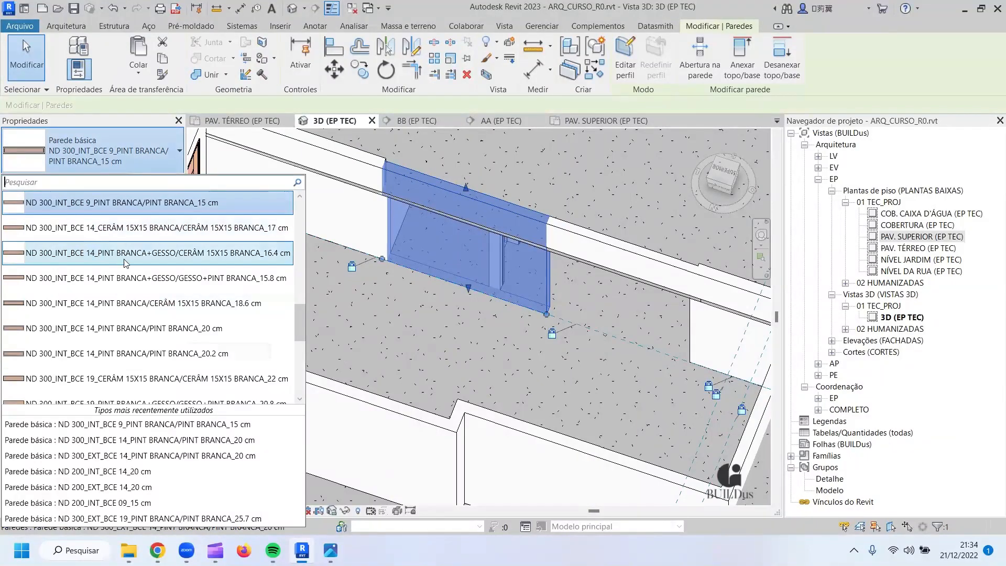
left_click(208, 337)
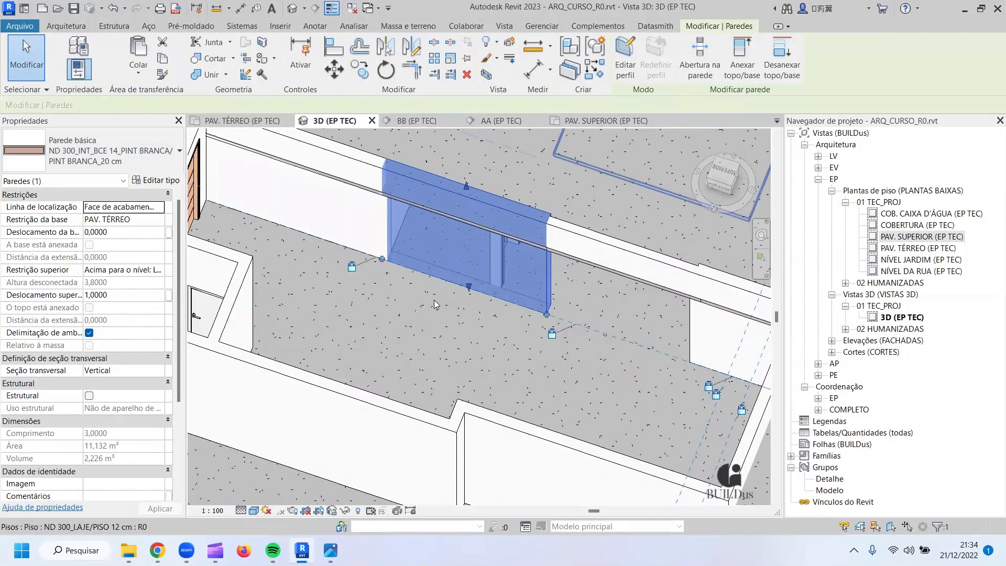
Change the wall segment above the opening to type ND 300_EXT_BCE 14_PINT BRANCA/PINT BRANCA_20 cm.
left_click(586, 241)
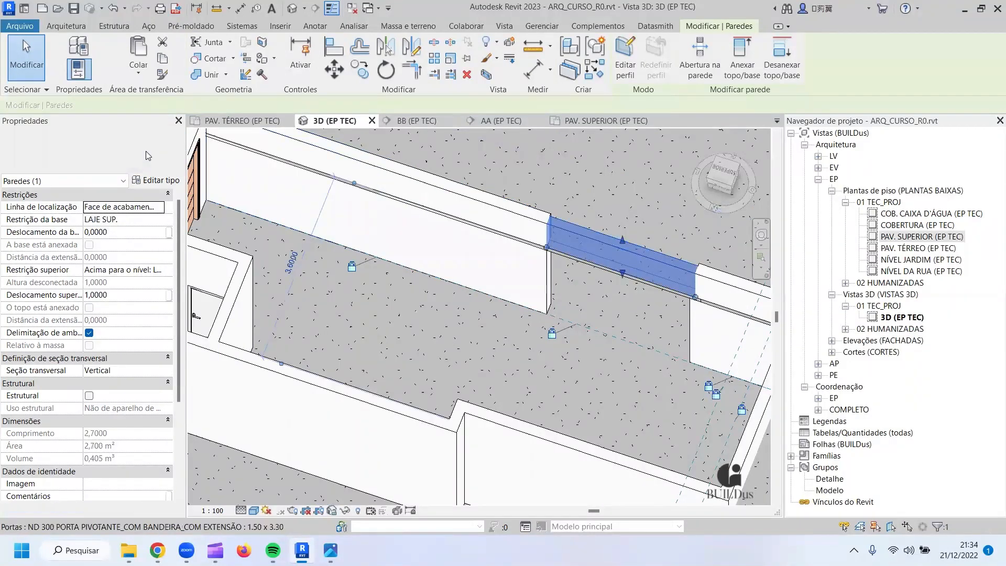
left_click(146, 151)
scroll(135, 365, "up", 6)
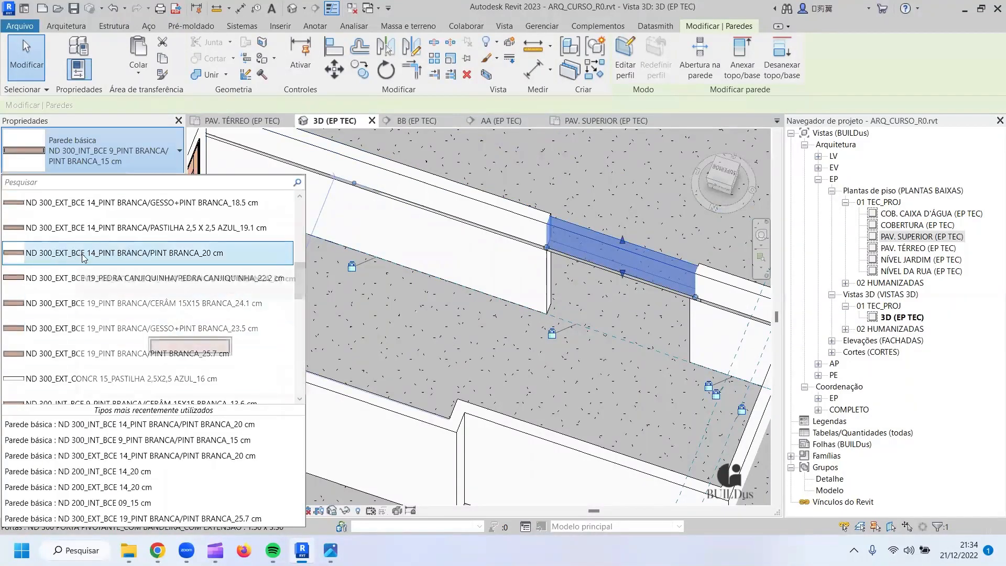
left_click(145, 255)
key("Escape")
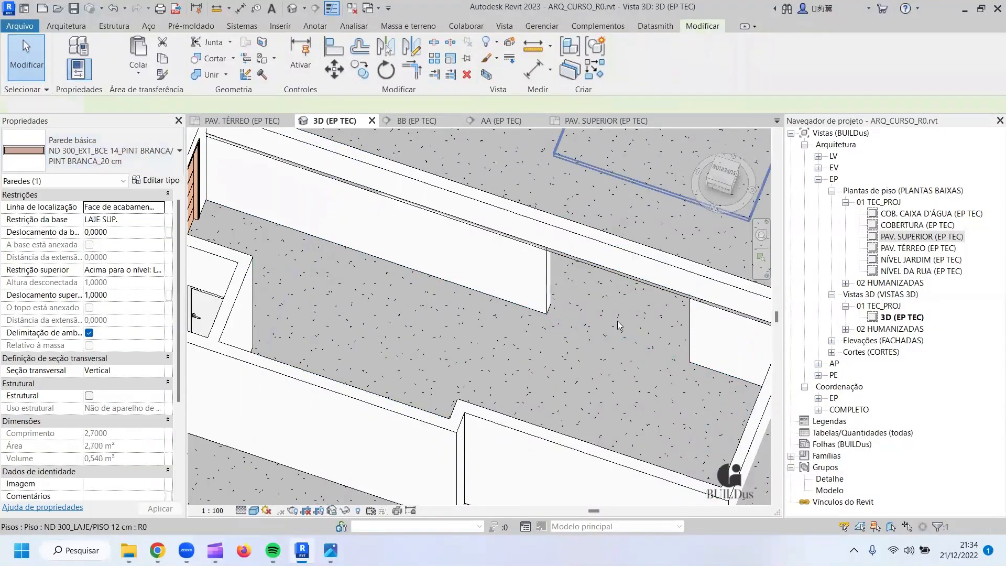
Select the 1.50 x 3.30 entrance door in 3D and examine its surroundings in the PAV. TÉRREO plan.
scroll(614, 335, "down", 3)
middle_click_drag(666, 217, 657, 433, "shift")
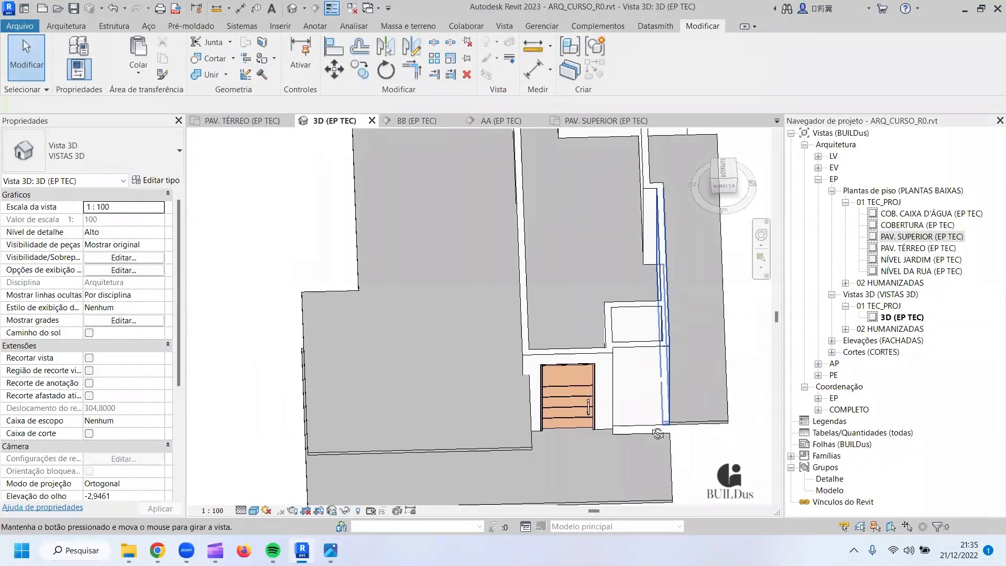
left_click(567, 406)
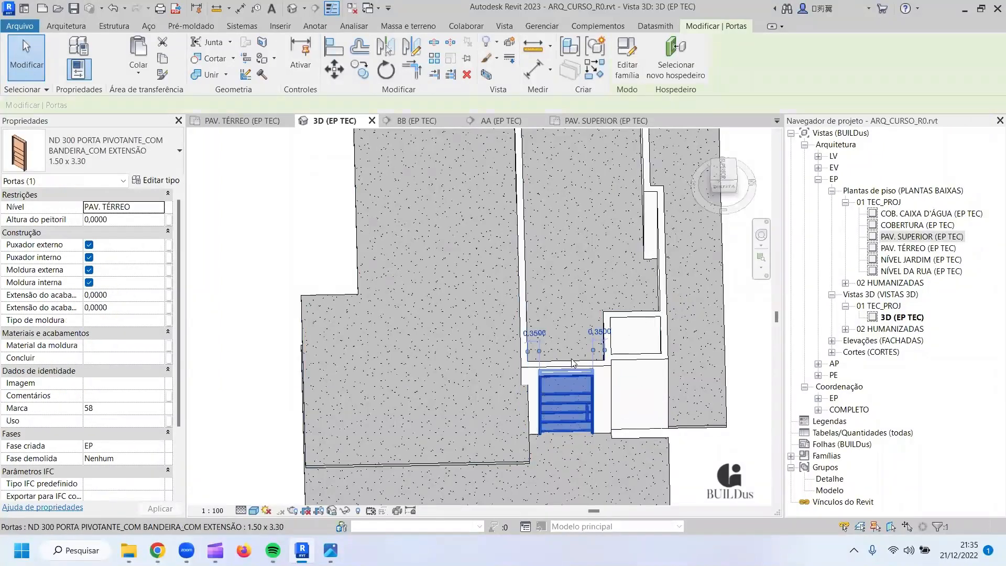
left_click(246, 125)
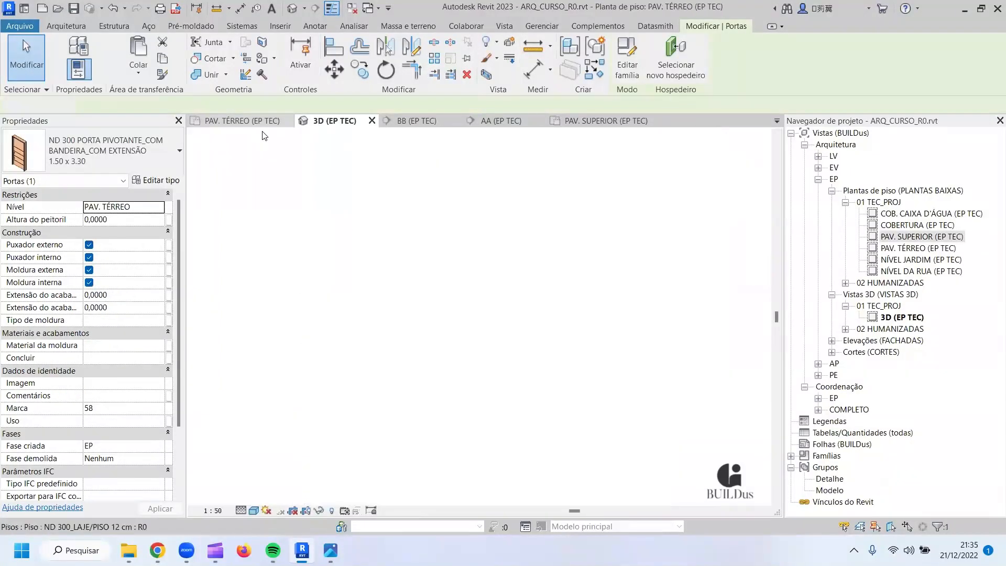
scroll(496, 338, "down", 4)
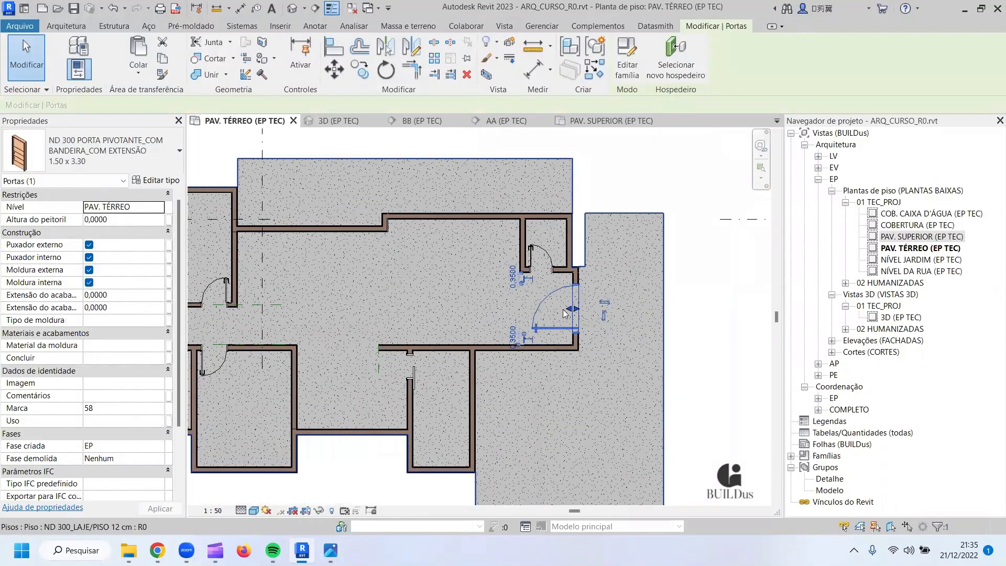
scroll(687, 294, "up", 3)
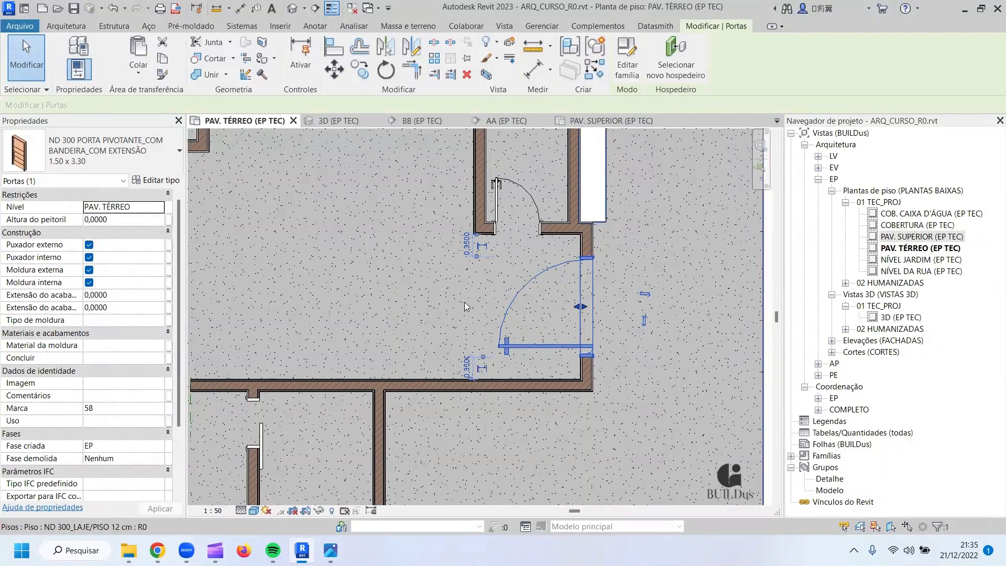
Flip the hinge side of the 0.70 x 2.10 door near the entrance and set its distance to the outer side wall to 0,15.
left_click(541, 197)
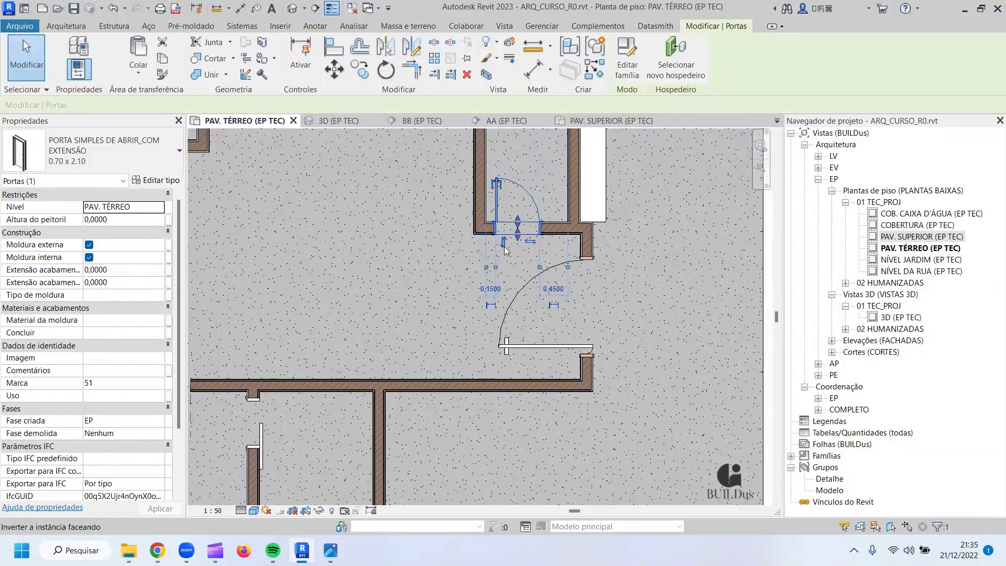
left_click(530, 241)
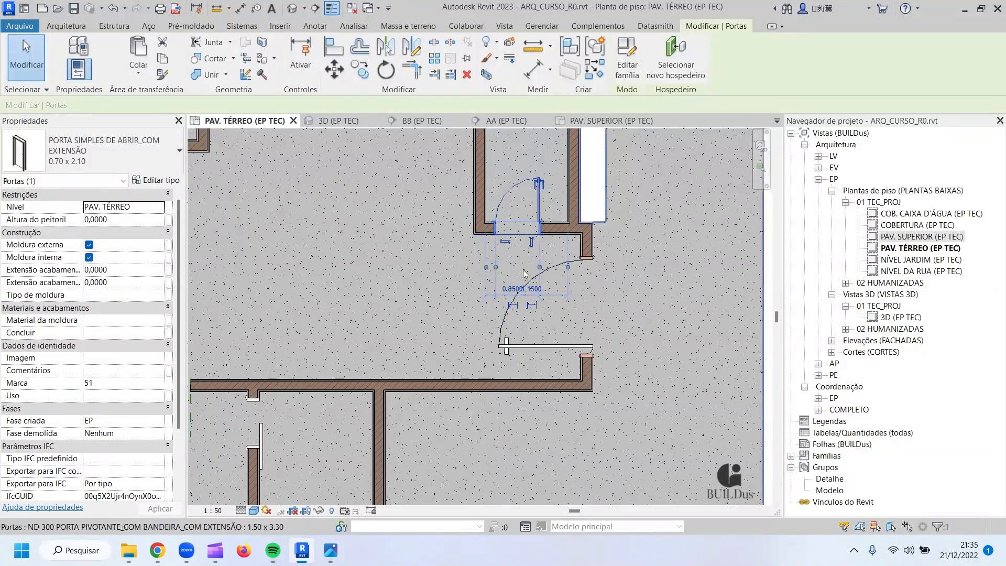
key("Escape")
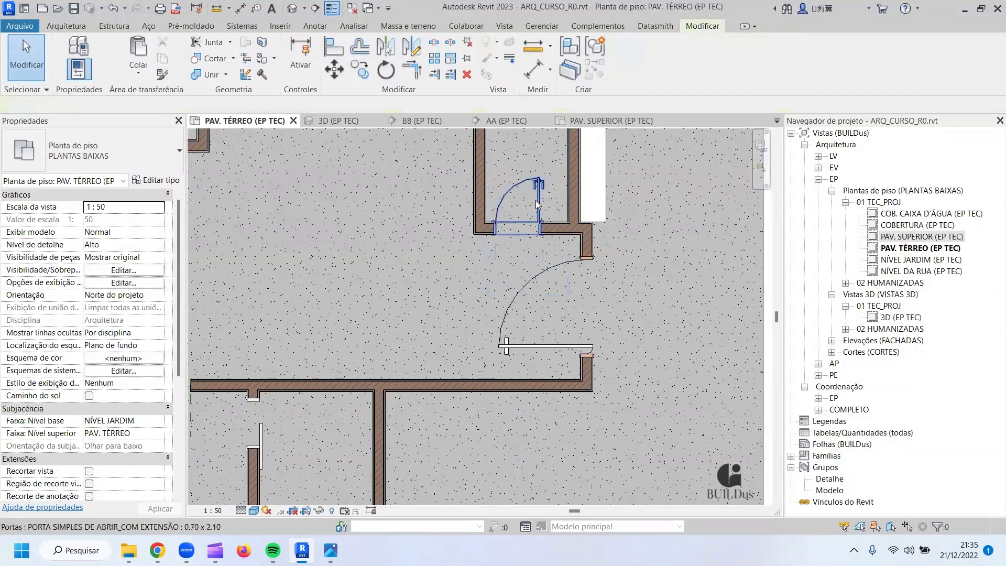
left_click(535, 201)
left_click(559, 292)
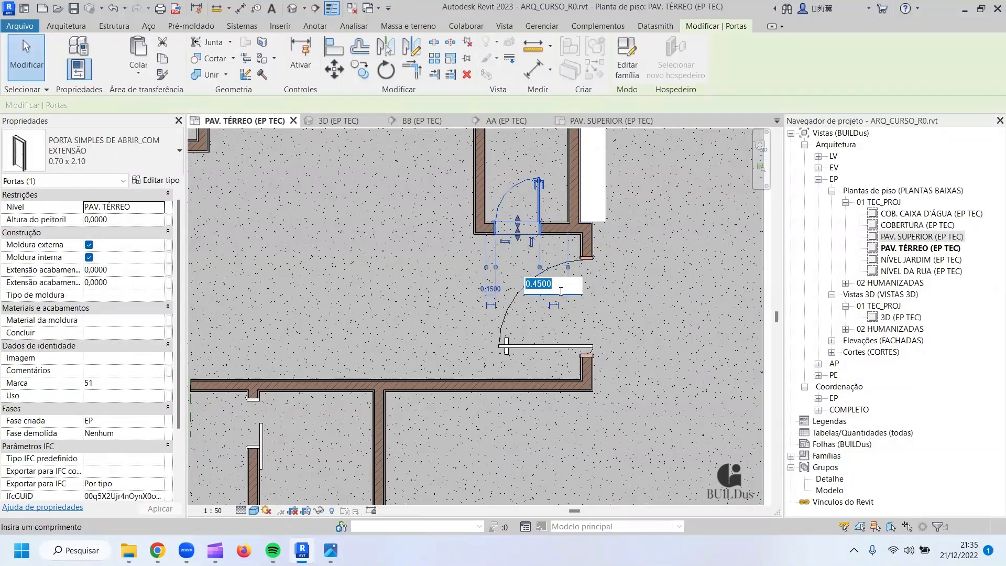
type("0,15")
key("Return")
key("Escape")
Save the project and start placing a new door in the PAV. TÉRREO plan.
scroll(570, 276, "down", 5)
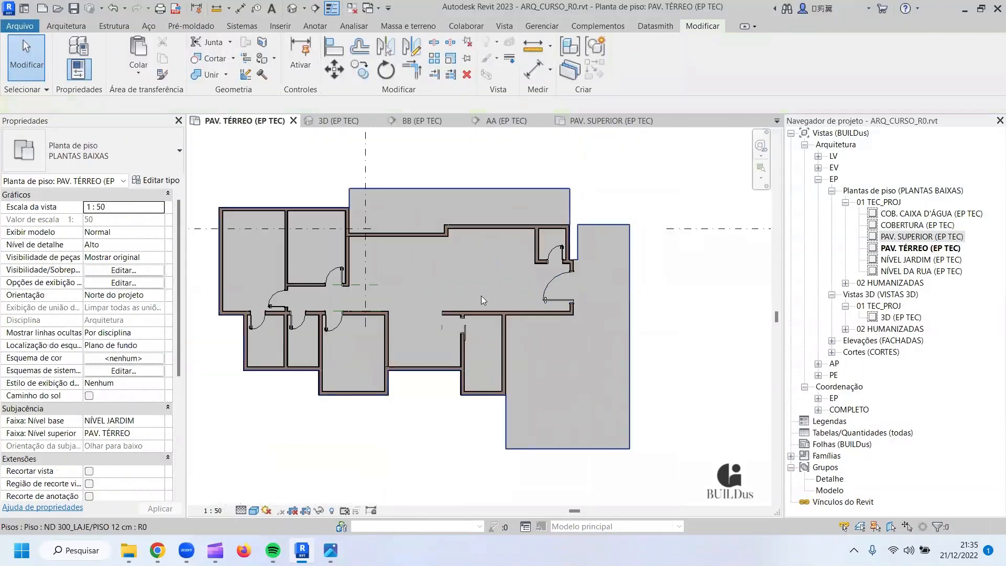
middle_click_drag(481, 295, 497, 292)
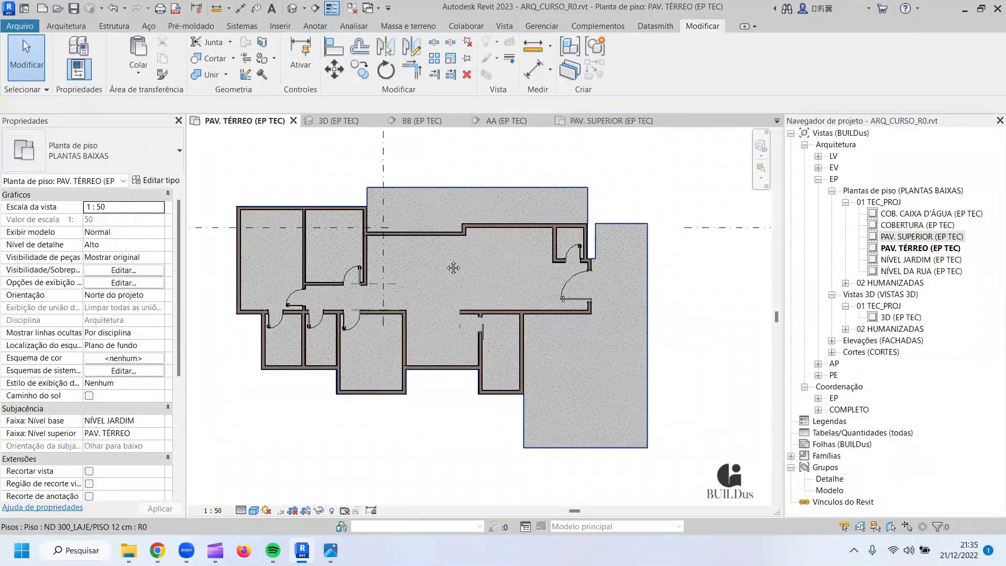
middle_click_drag(453, 267, 489, 291)
left_click(66, 26)
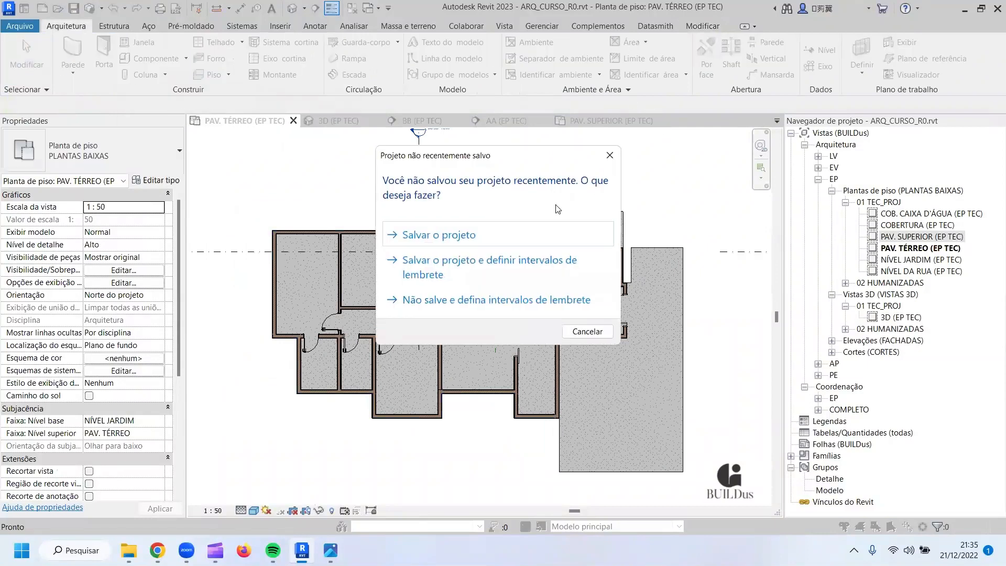
left_click(439, 235)
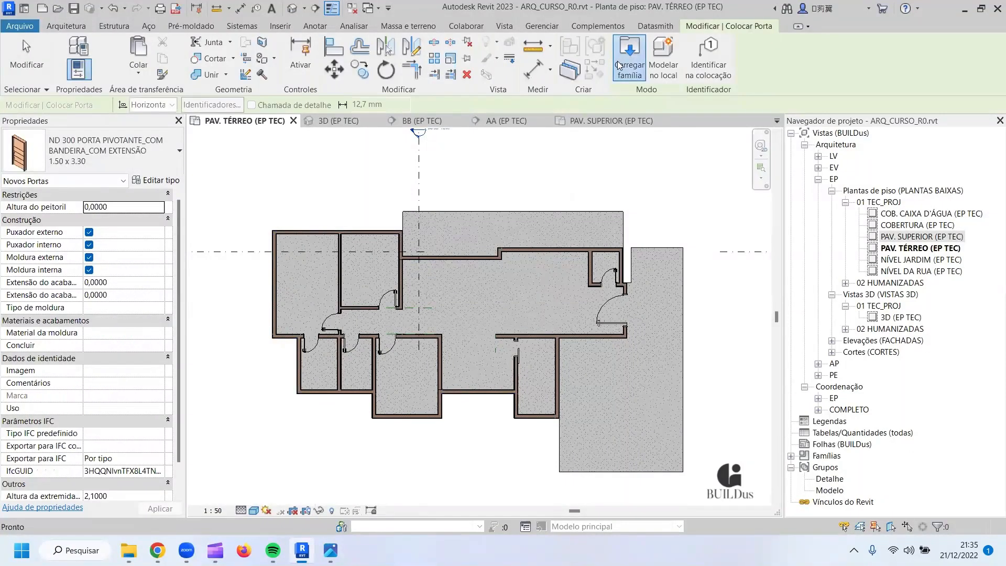
Look through the previews of the sliding door families in the Porta interna folder for loading.
left_click(620, 64)
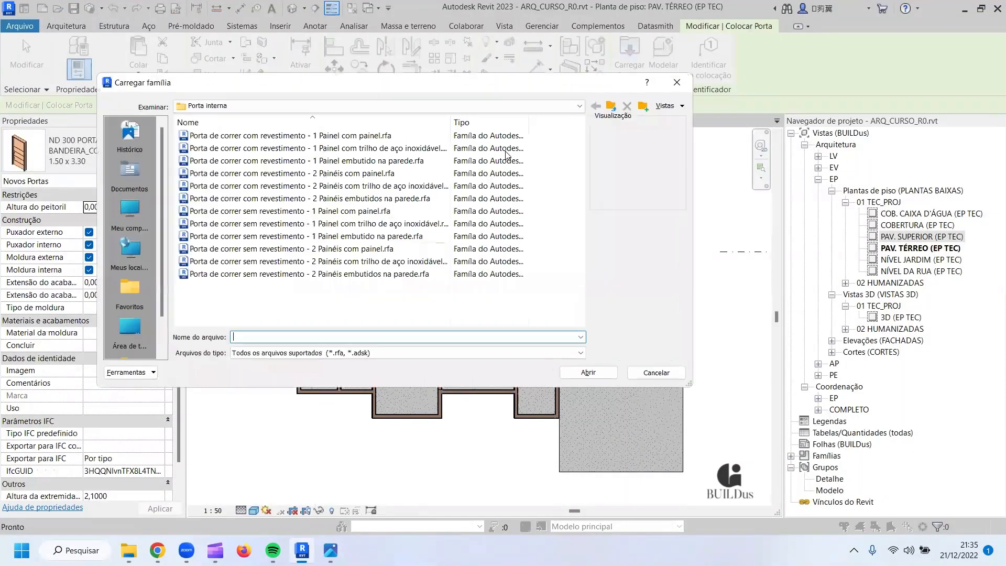
left_click(294, 151)
left_click(280, 163)
left_click(274, 187)
left_click(273, 223)
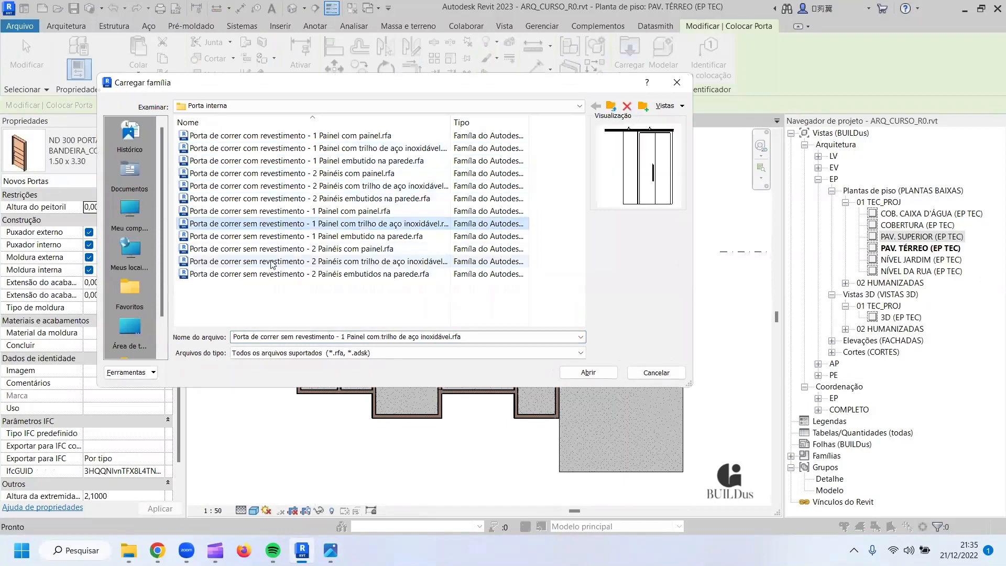
left_click(271, 260)
left_click(273, 273)
left_click(281, 260)
left_click(281, 247)
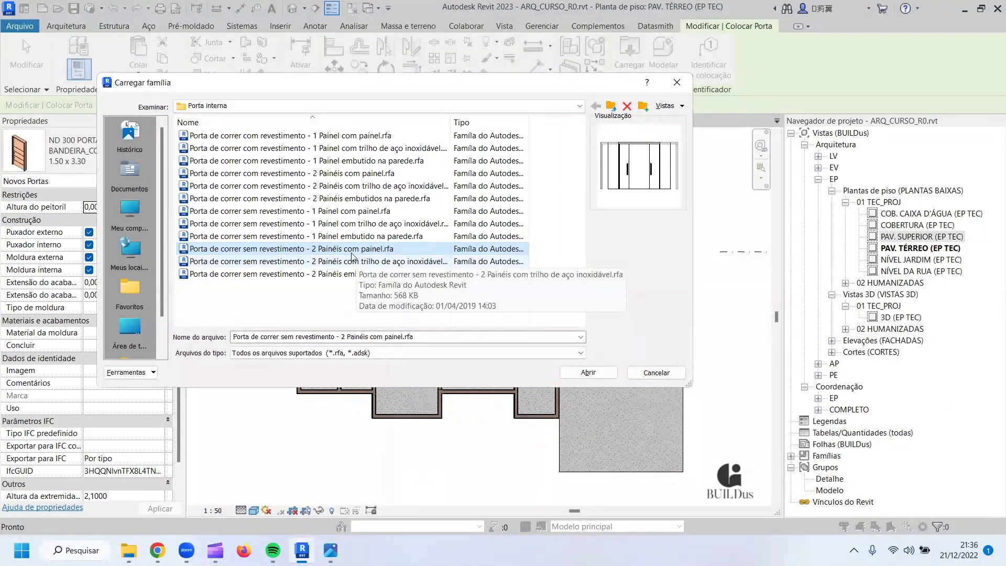
key("Down")
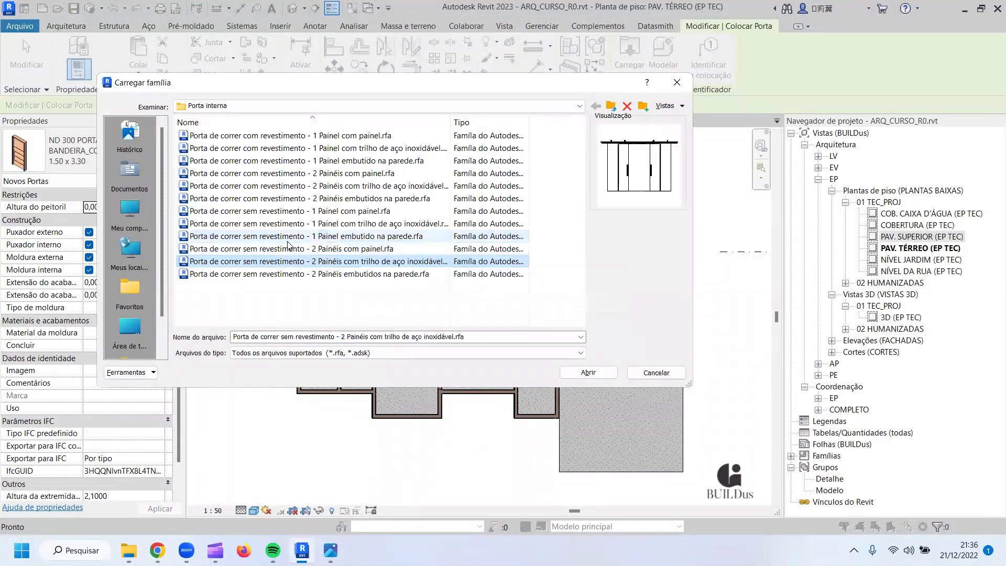
left_click(285, 236)
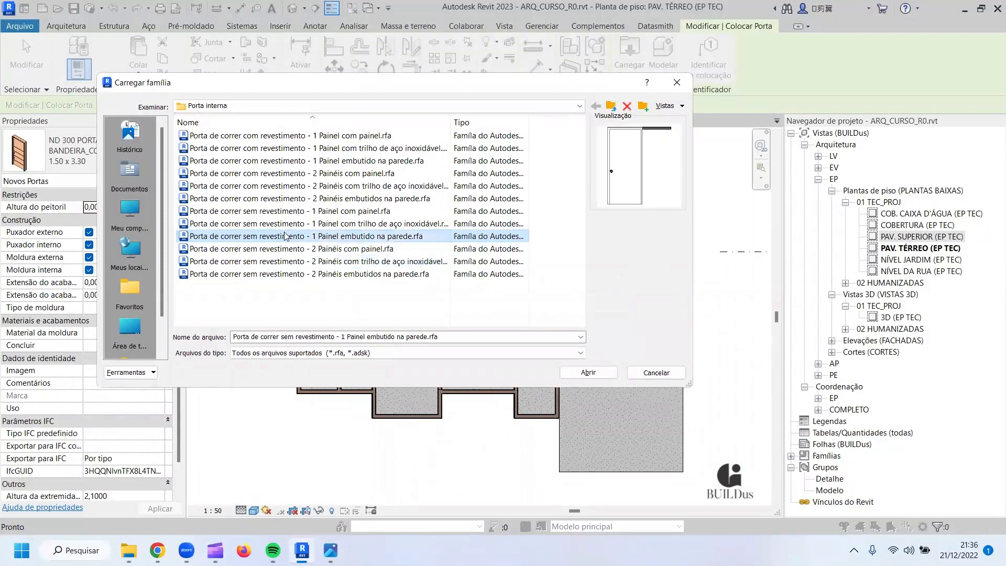
key("Up")
key("Up")
key("Up")
key("Up")
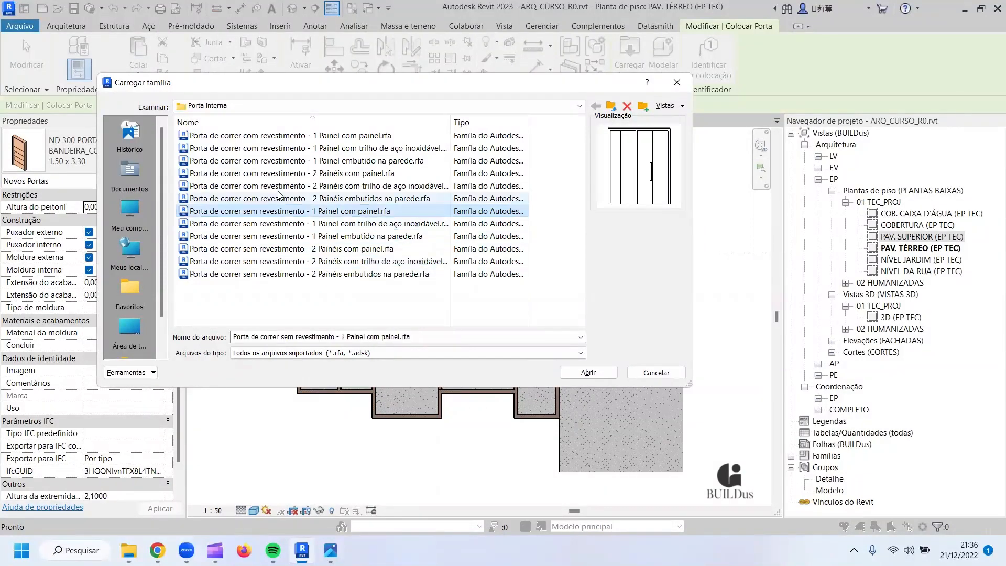
key("Up")
key("Up")
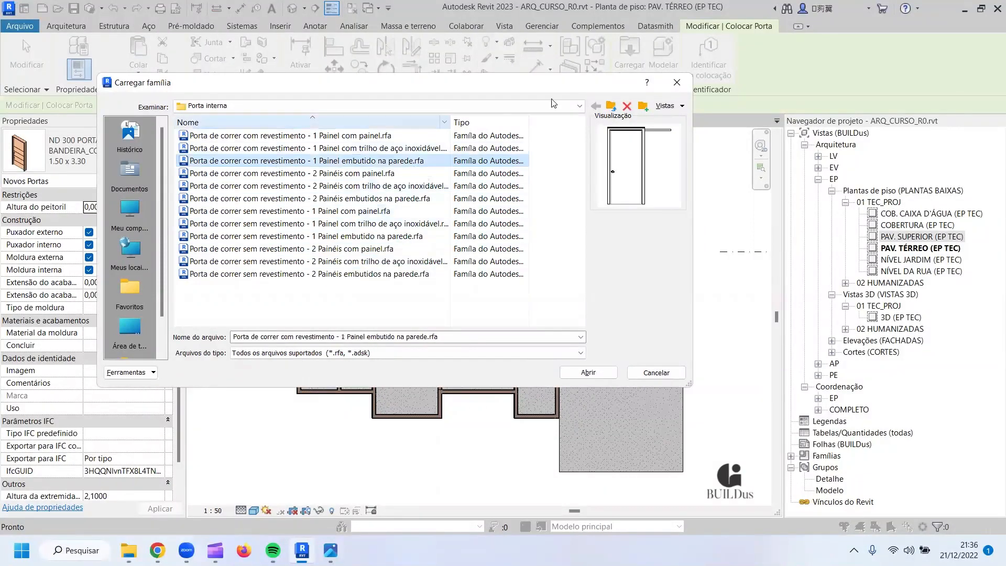
Load the family Porta envidraçada de correr quádrupla com revestimento from the Porta externa folder.
left_click(610, 106)
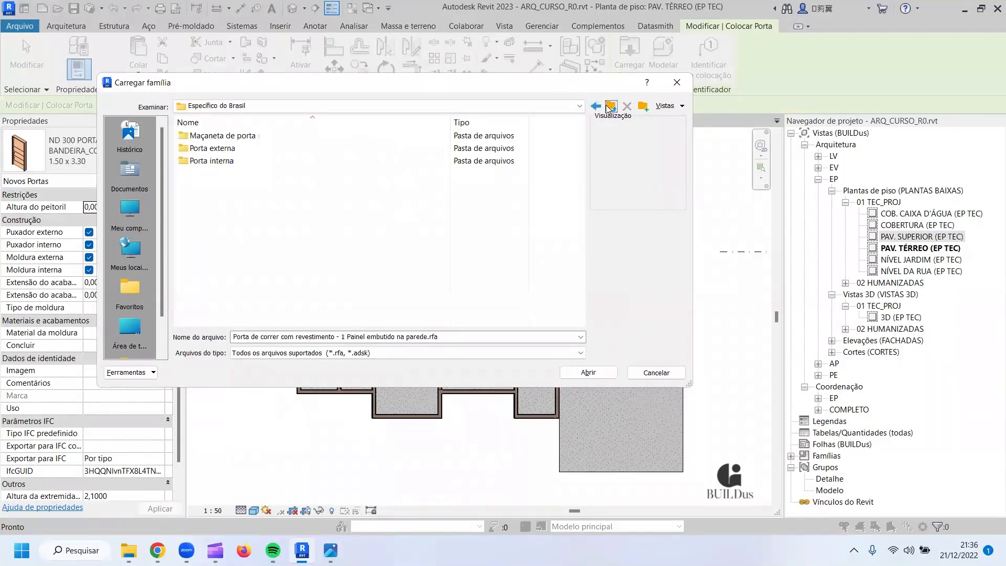
double_click(223, 149)
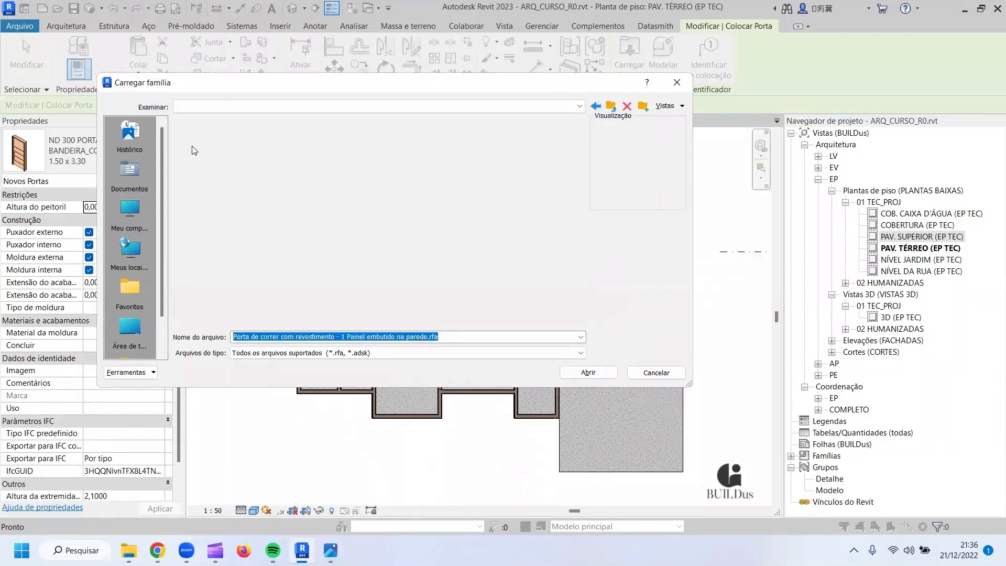
left_click(236, 137)
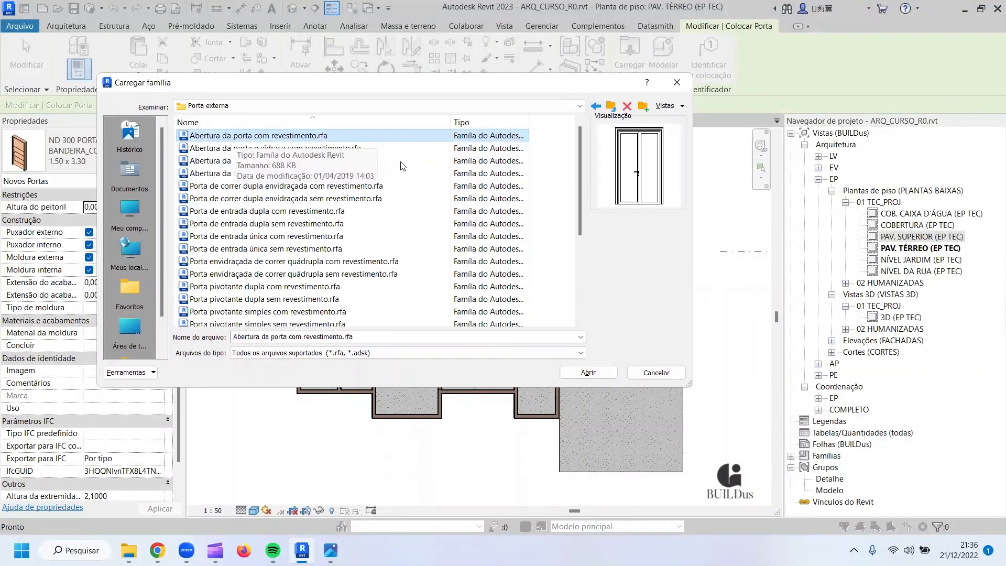
left_click(287, 213)
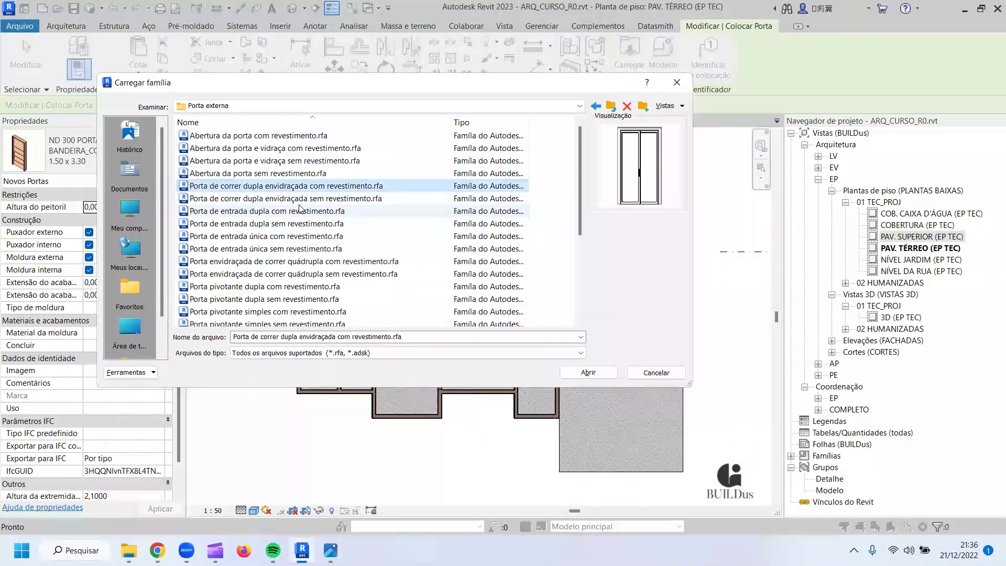
scroll(311, 273, "down", 1)
left_click(297, 237)
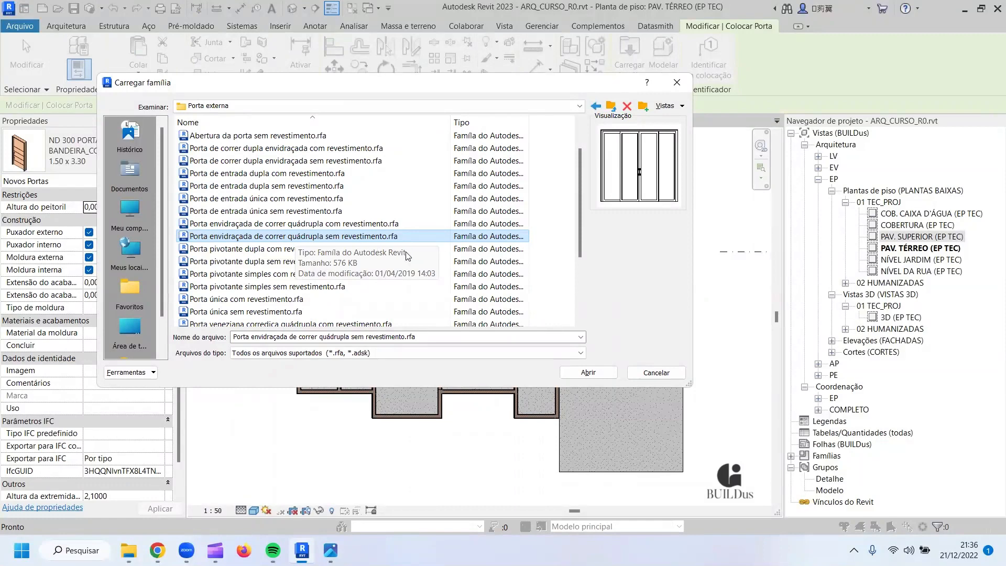
left_click(377, 224)
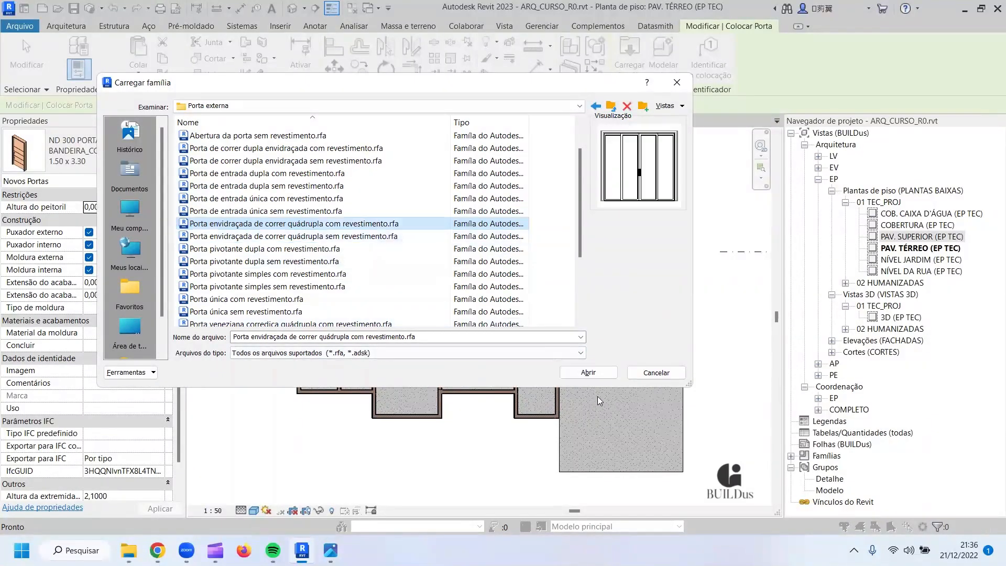
left_click(576, 373)
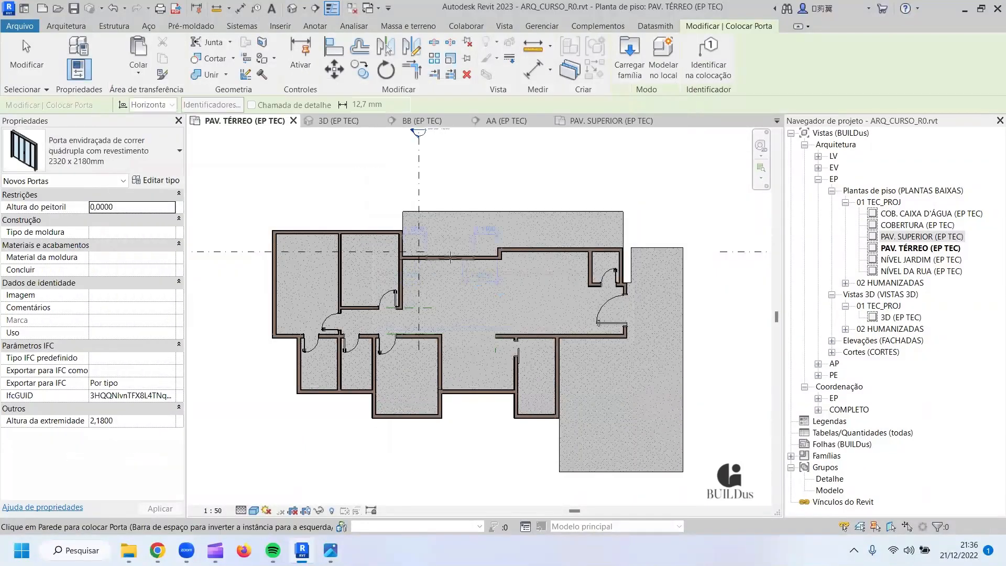
Place the 2320 x 2180mm sliding glass door in the wall above the living area, 1,14 from the side walls at both ends.
scroll(452, 289, "up", 4)
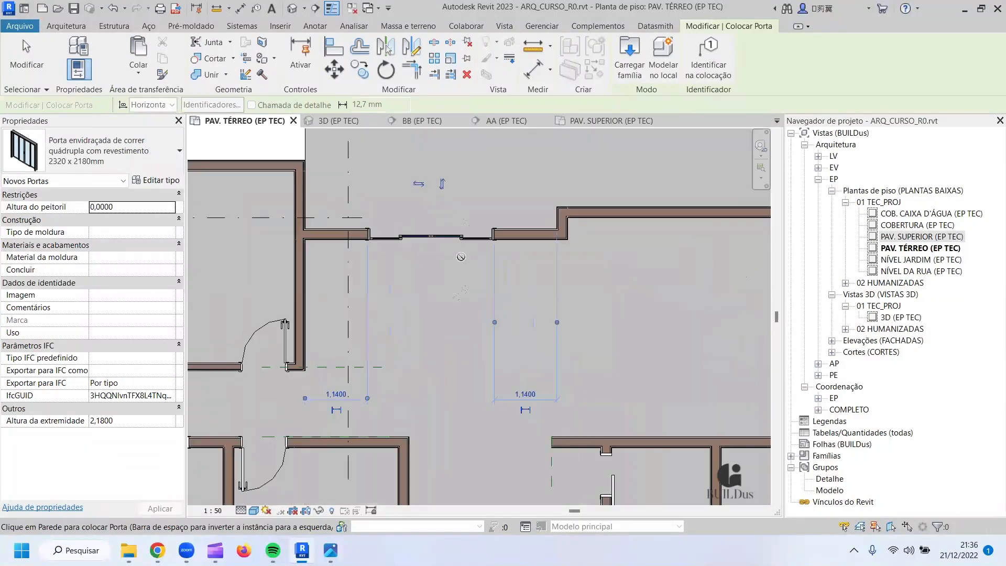
left_click(469, 239)
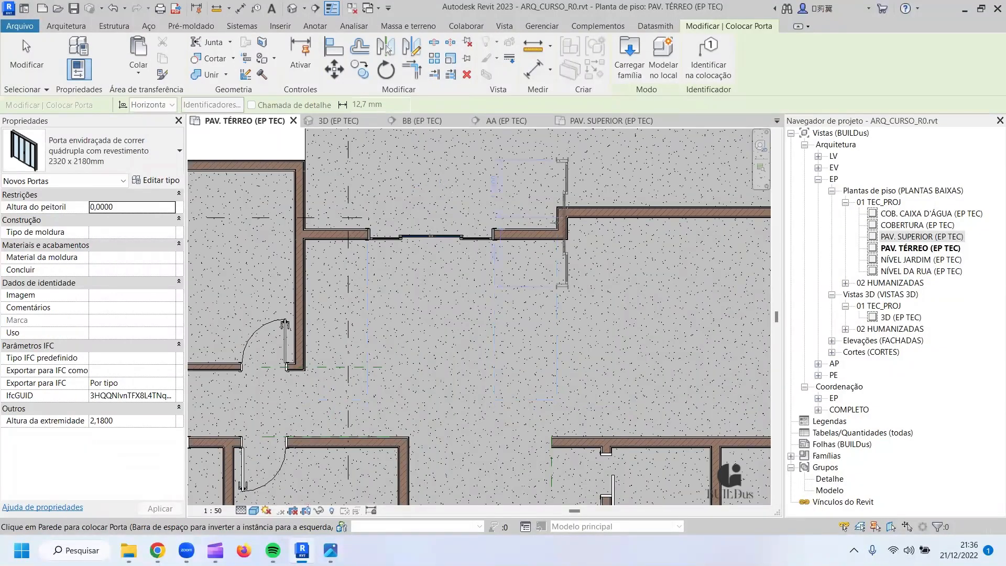
key("Escape")
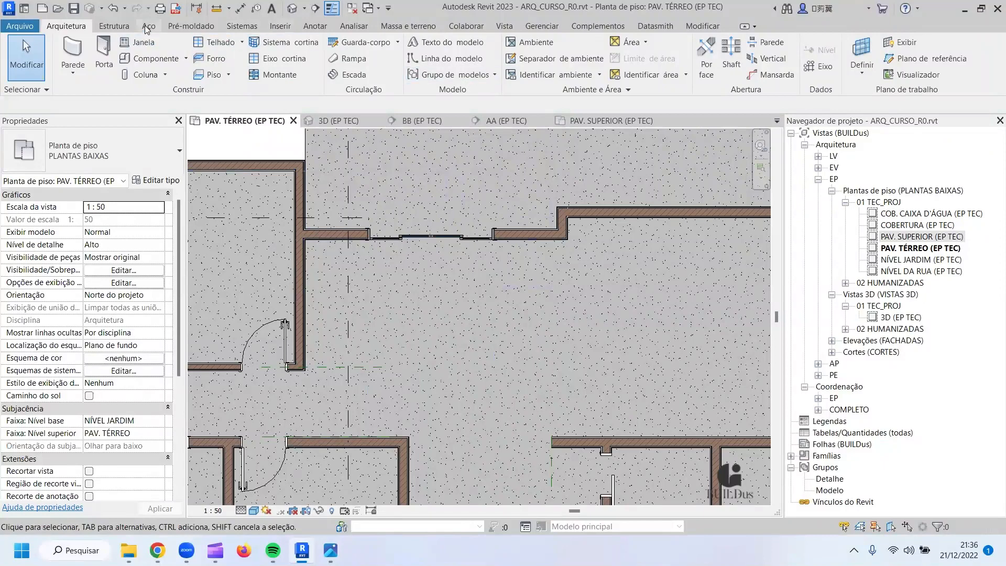
Add an aligned dimension between the side walls flanking the new sliding door, with its line below the door.
left_click(239, 9)
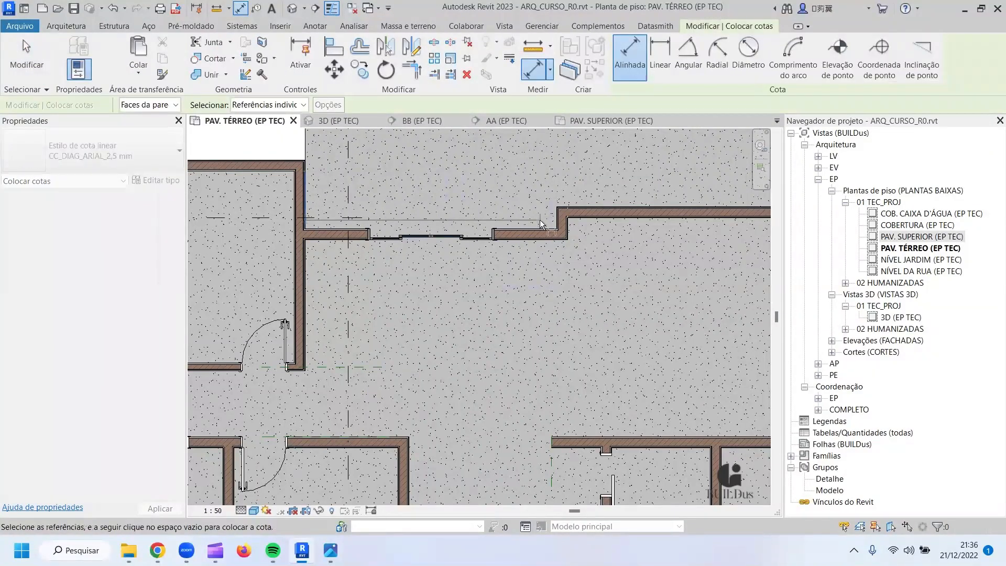
left_click(555, 219)
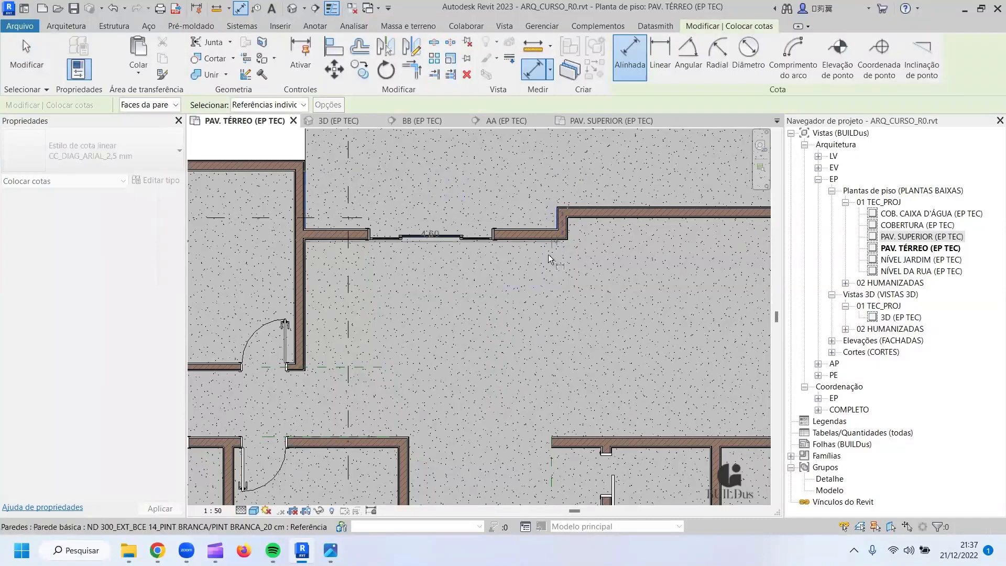
left_click(540, 301)
key("Escape")
key("Escape")
Set the gross width (Largura bruta) of the sliding door type to 4,40.
left_click(466, 238)
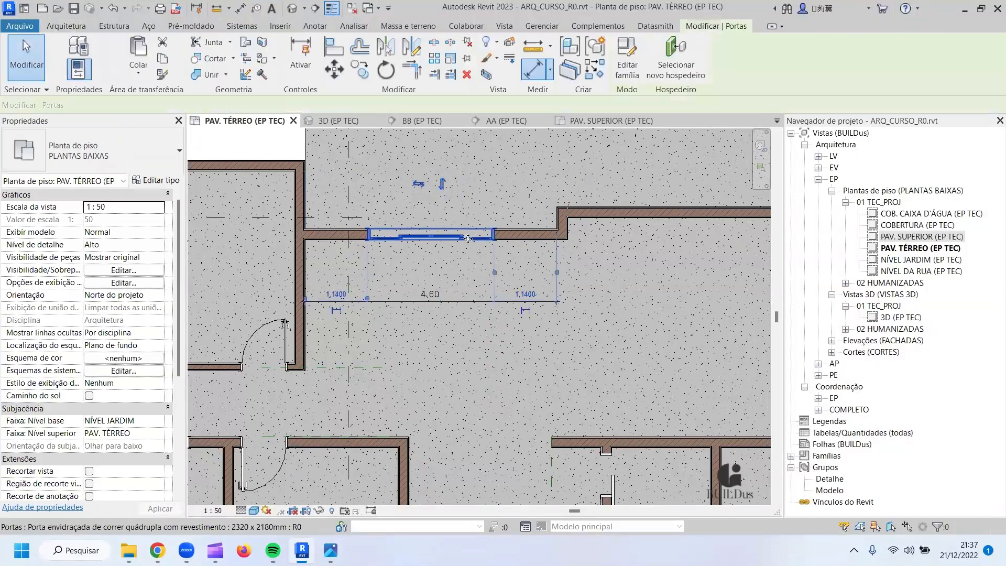
left_click(167, 181)
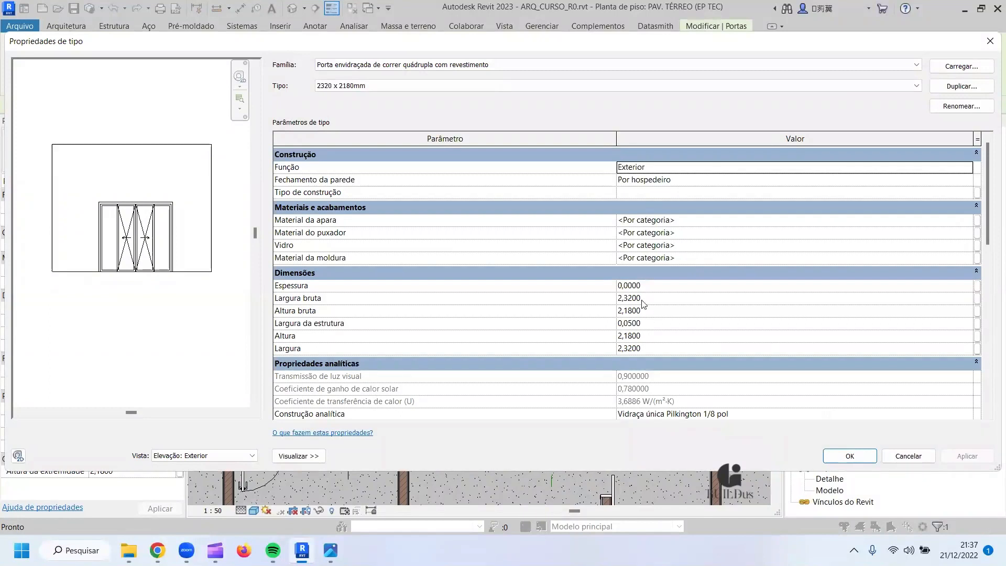
left_click(646, 303)
left_click_drag(642, 299, 618, 299)
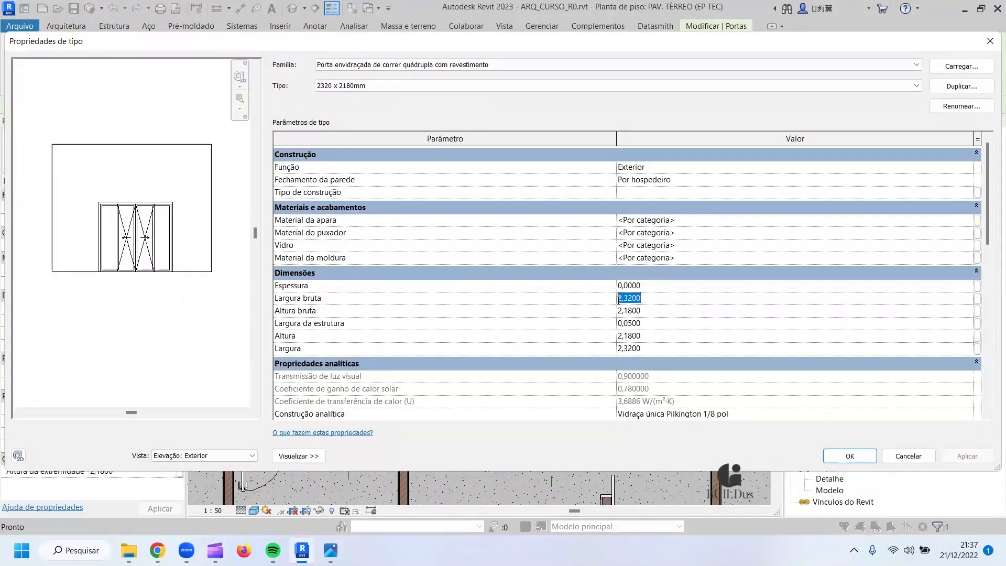
type("1,4")
left_click(701, 249)
Rename the sliding door type as 4400 x 2180mm.
left_click(962, 106)
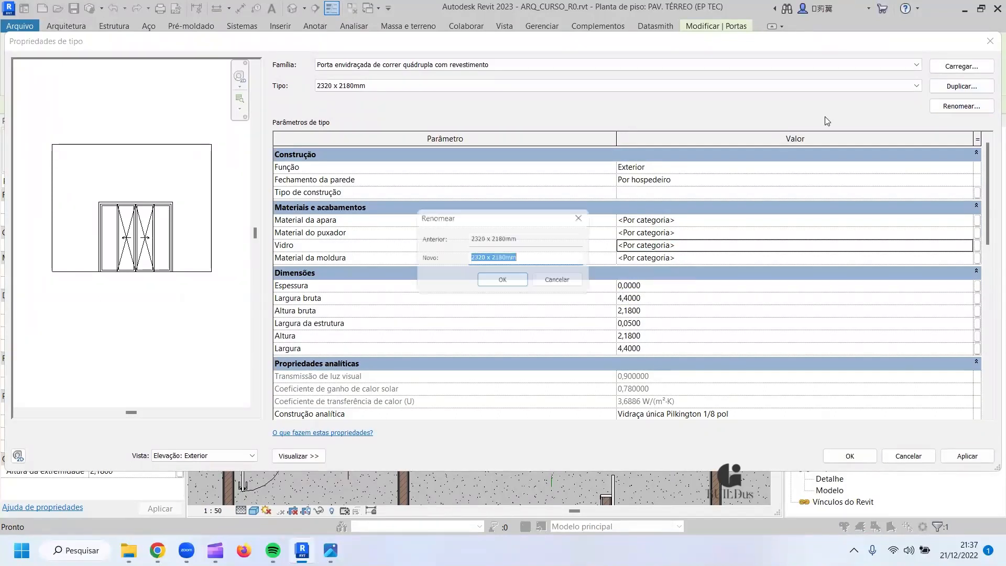
left_click(485, 257)
left_click_drag(484, 257, 465, 262)
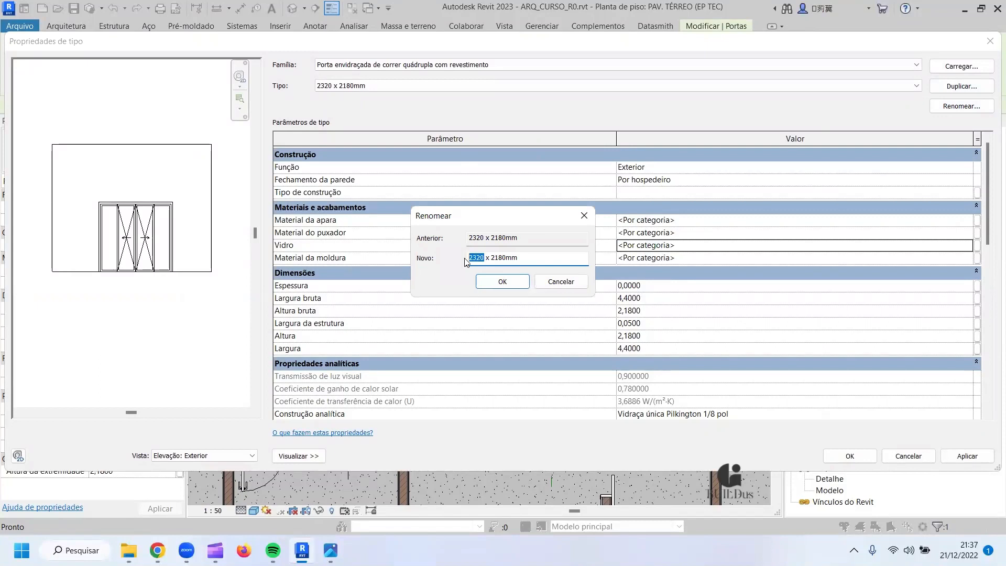
type("4400")
left_click(494, 279)
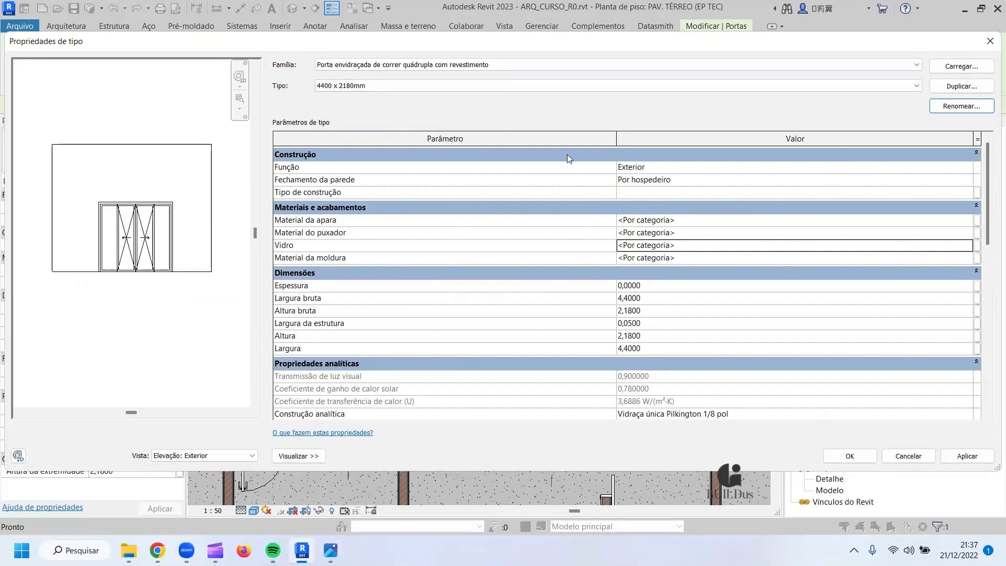
Assign the material .MADEIRA COM PINTURA ESMALTE BRANCO ACETINADO to the door type's Material da apara.
left_click(696, 220)
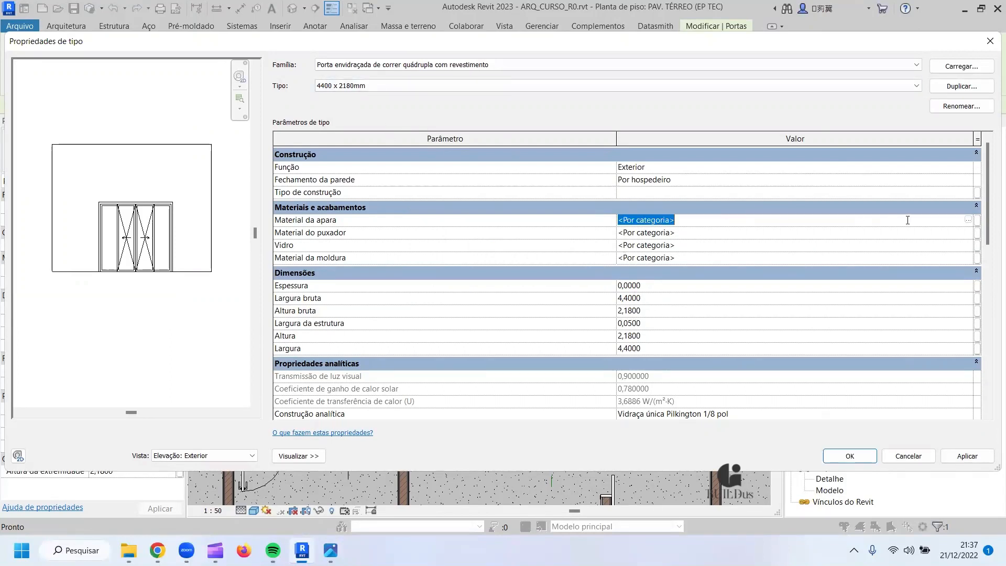
left_click(968, 220)
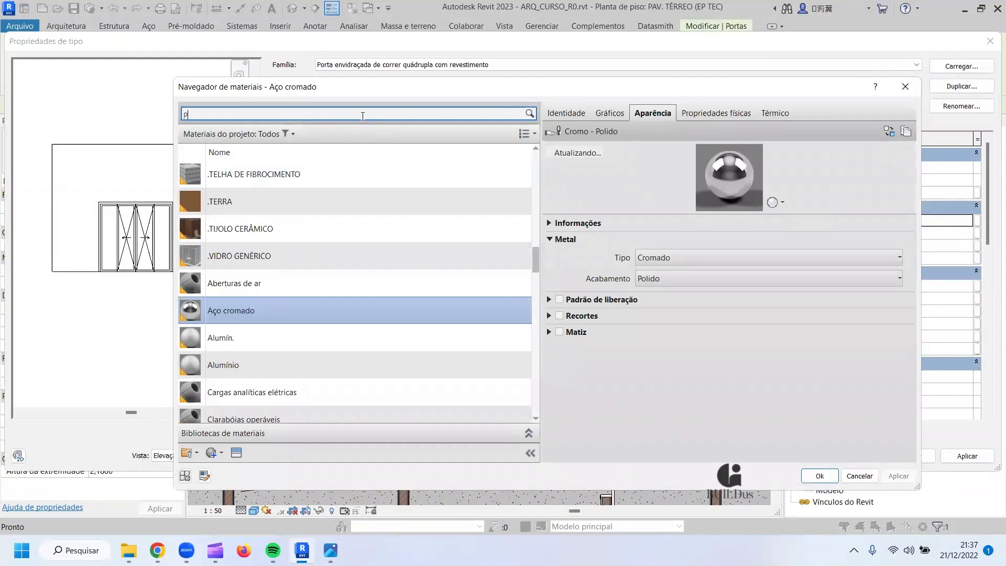
key("Return")
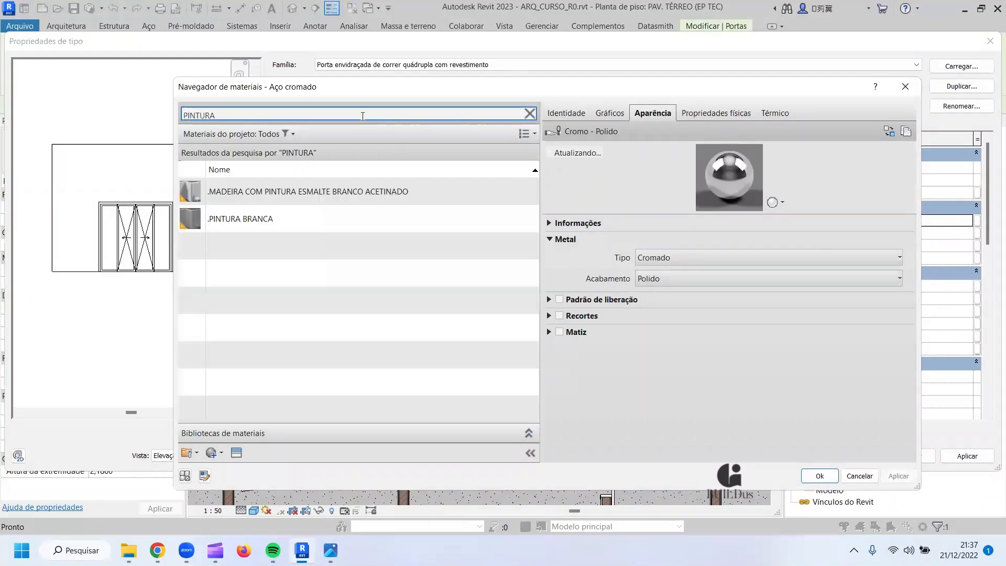
left_click(331, 192)
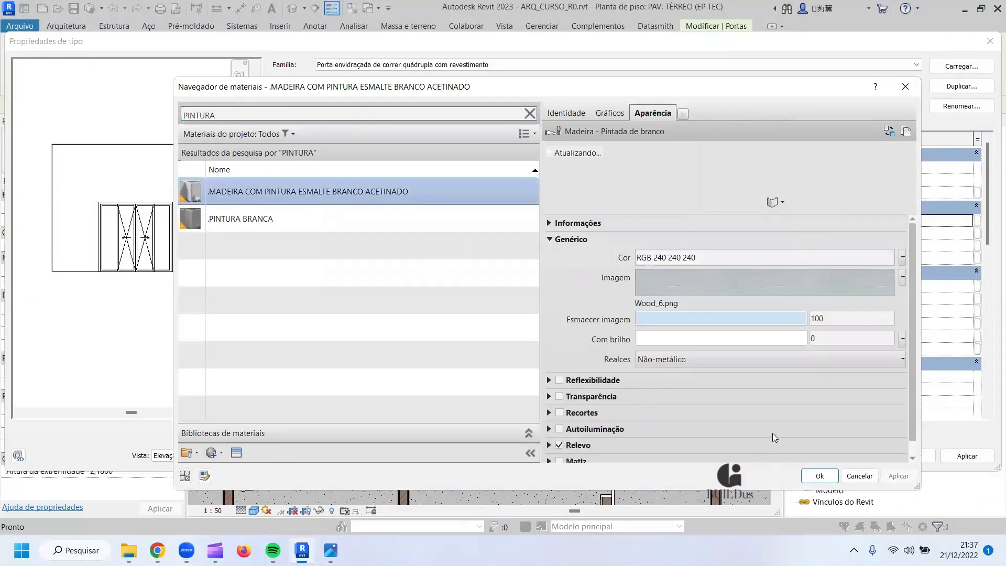
left_click(819, 475)
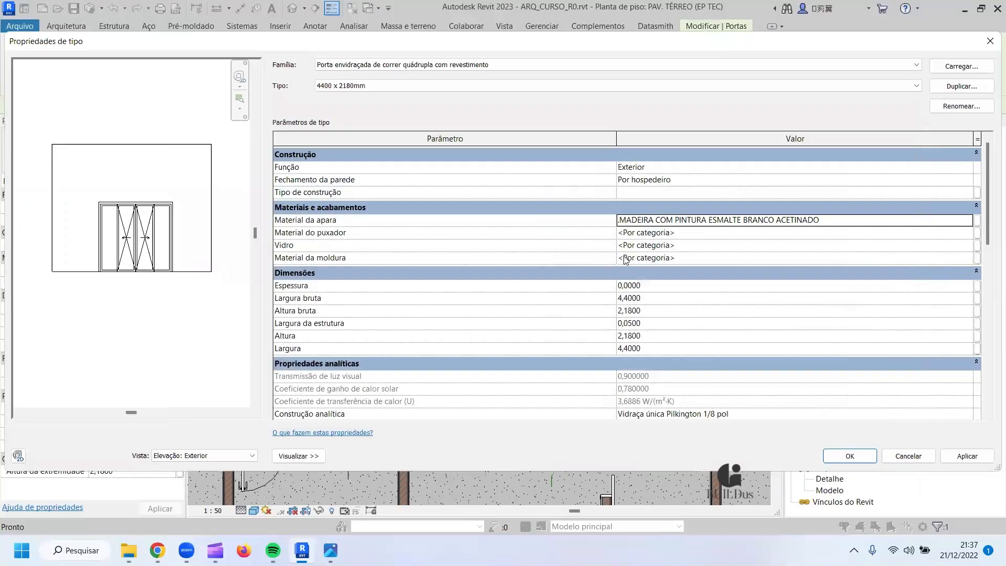
Copy the Material da apara value to the door type's Material da moldura.
left_click(837, 222)
key("ctrl+c")
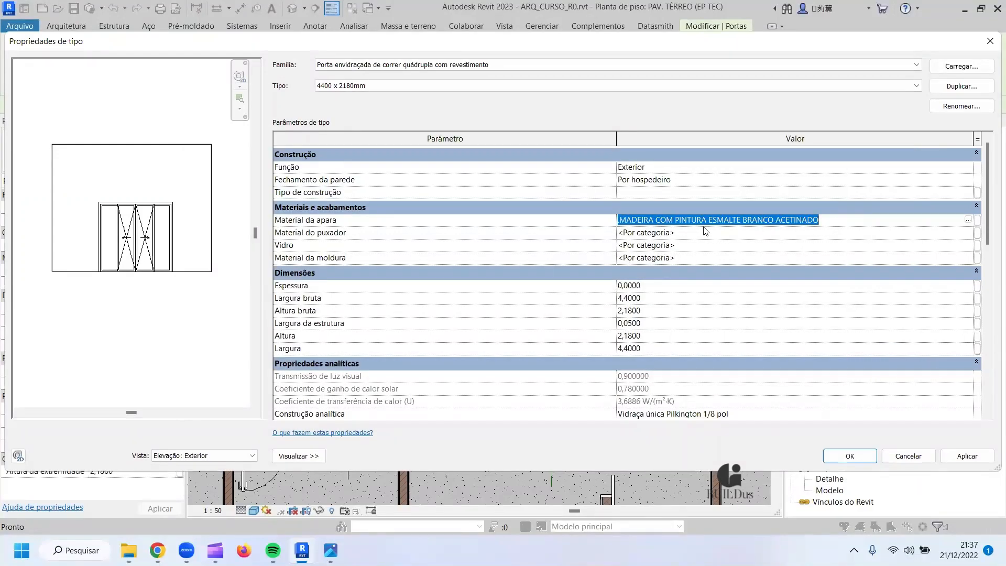
left_click(695, 262)
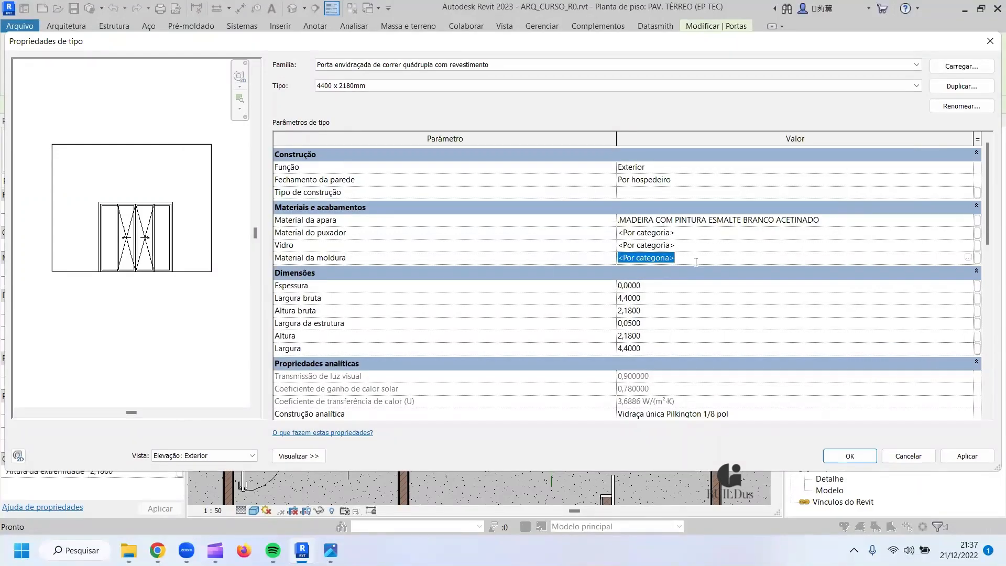
key("ctrl+v")
Assign the material Aço cromado to the sliding door type's Material do puxador.
left_click(699, 232)
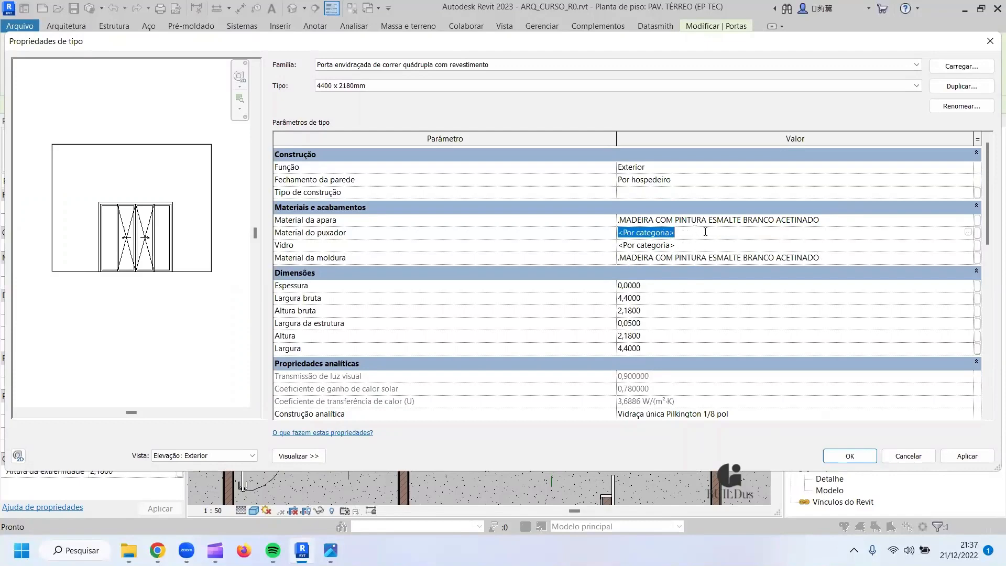
left_click(968, 232)
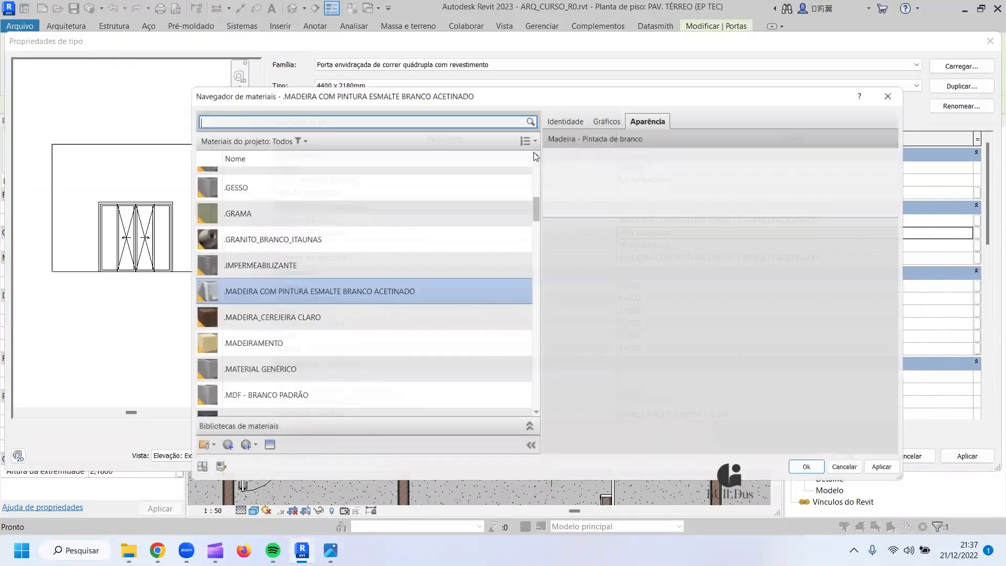
left_click(469, 115)
type("AÇO ")
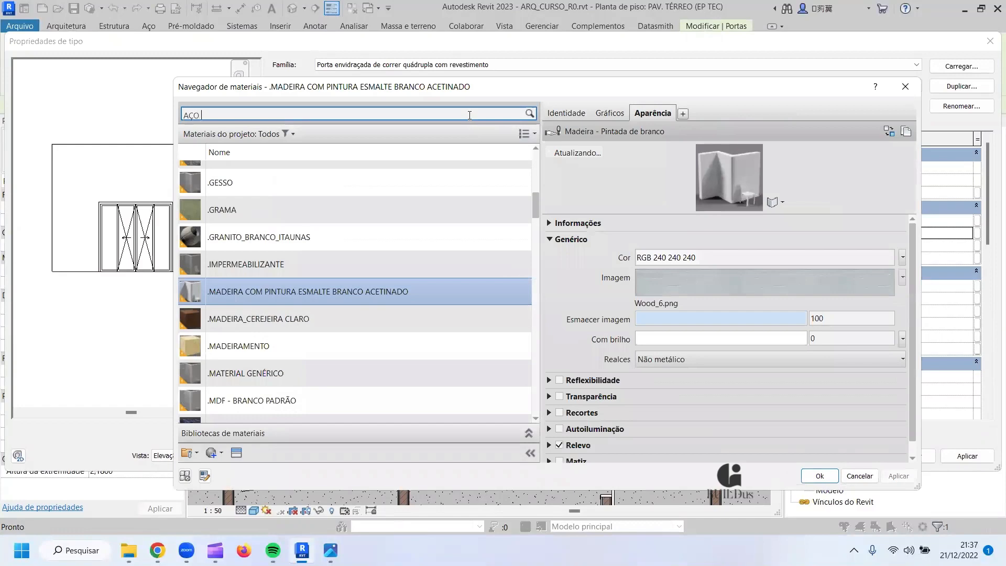
type("CRO")
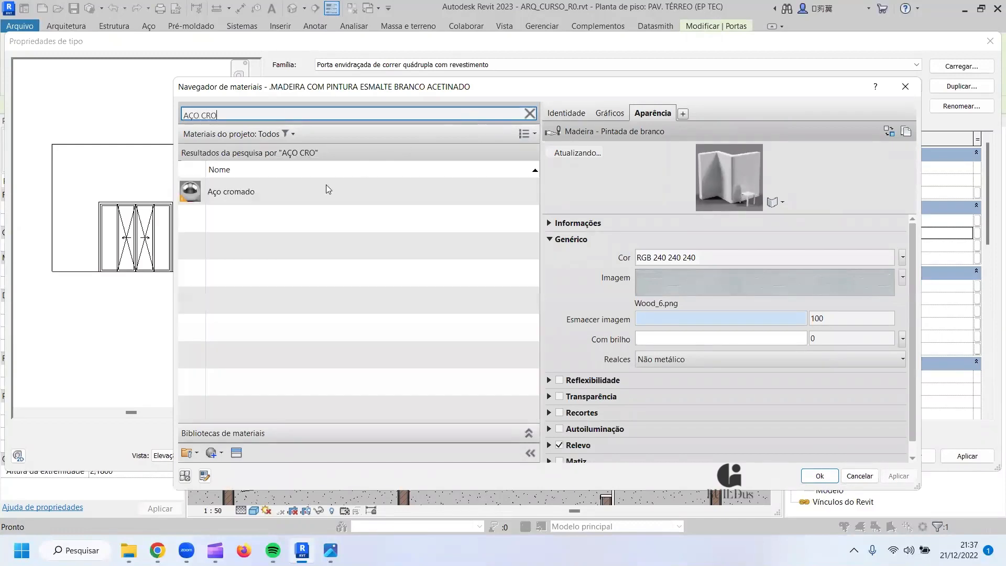
left_click(327, 191)
left_click(824, 475)
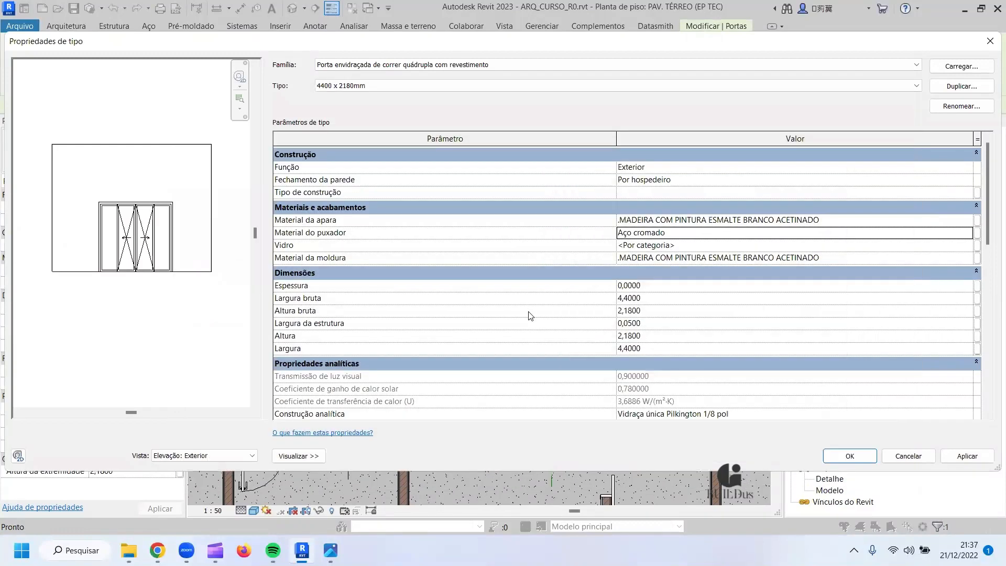
Assign the material Vidro to the door type's Vidro parameter and accept the type properties.
left_click(913, 245)
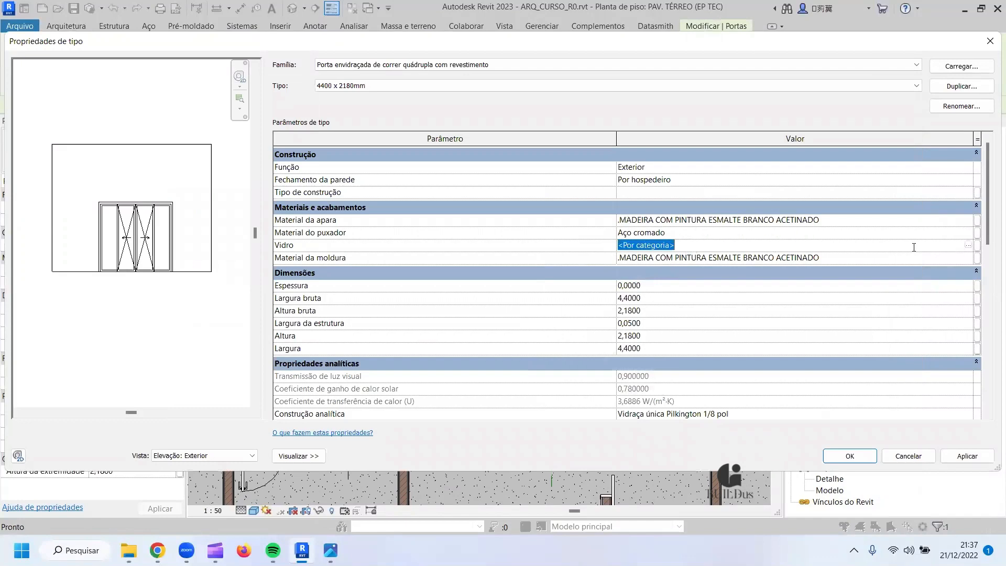
left_click(968, 245)
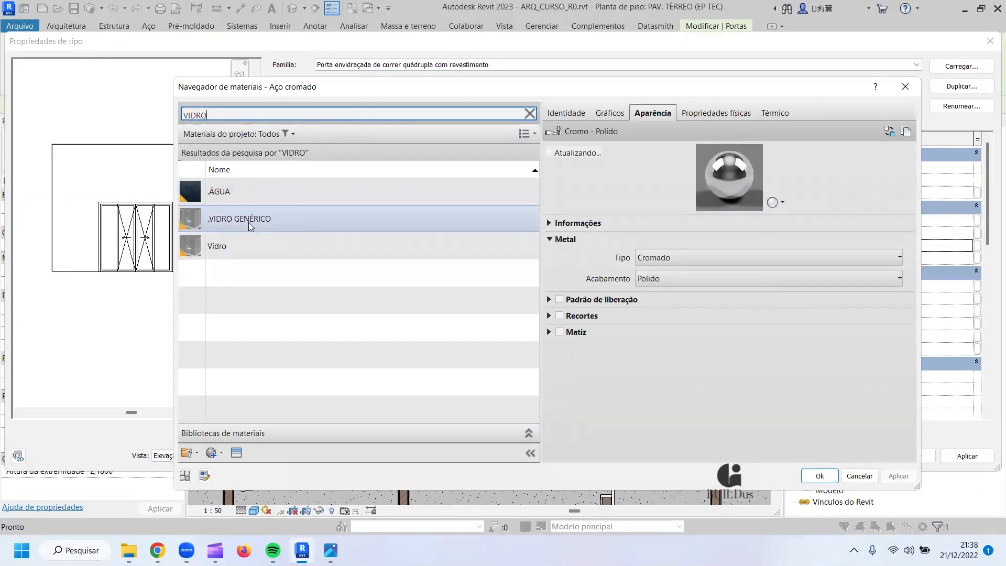
left_click(248, 222)
left_click(235, 252)
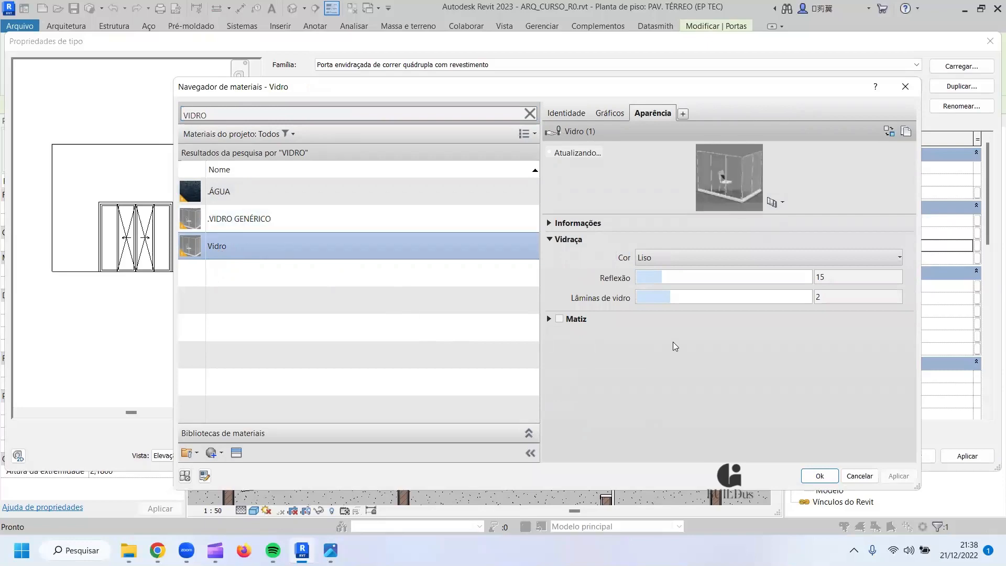
left_click(819, 475)
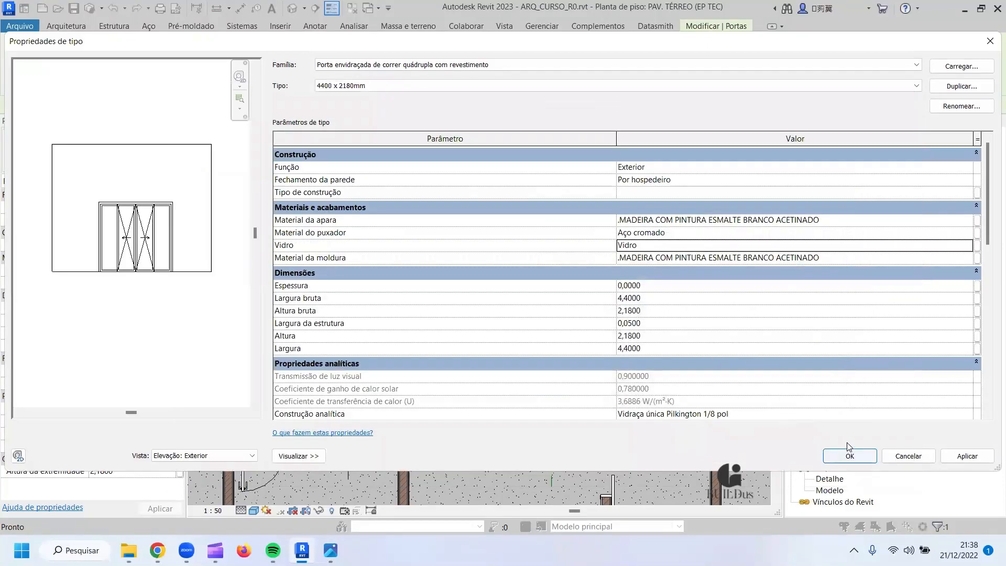
left_click(851, 455)
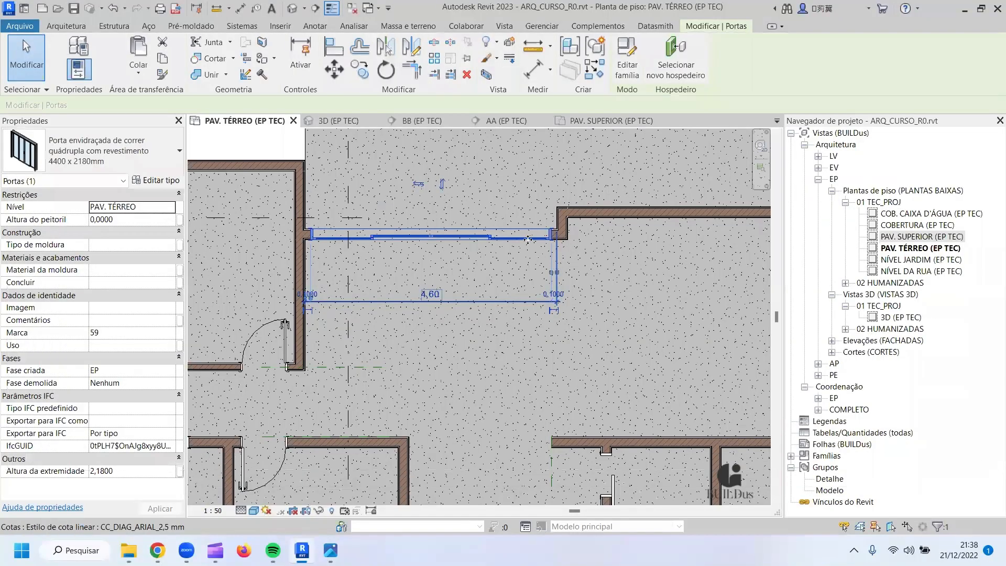
Examine the four-panel sliding door in plan, and check it with the surrounding walls and entrance in the 3D view.
left_click(576, 244)
scroll(505, 234, "up", 1)
left_click(426, 194)
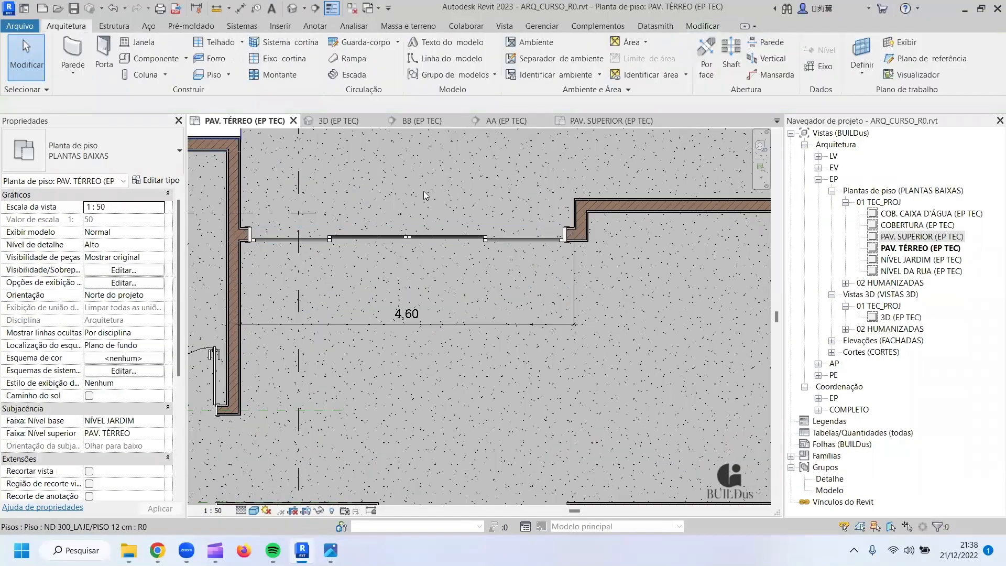
left_click(335, 120)
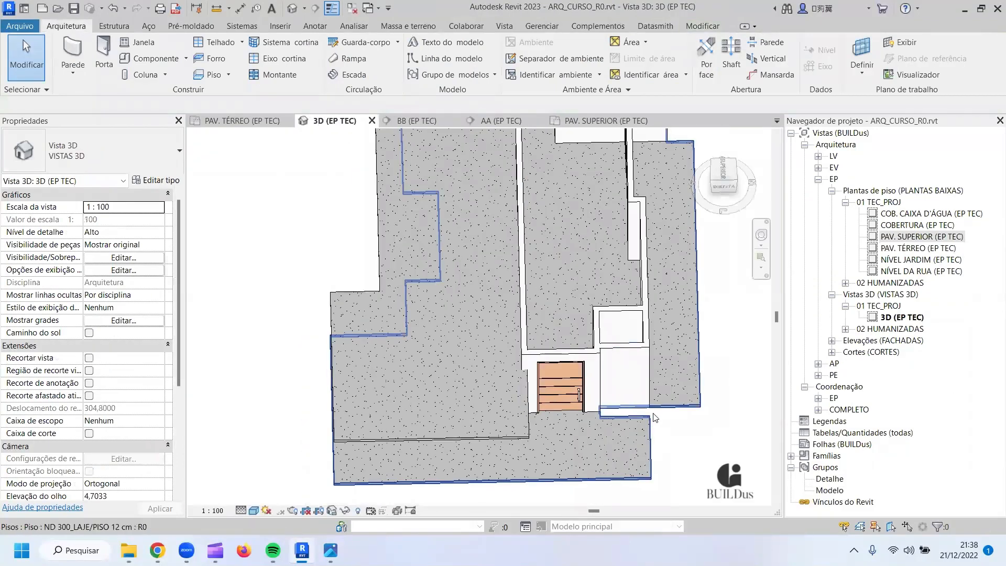
middle_click_drag(660, 406, 345, 229, "shift")
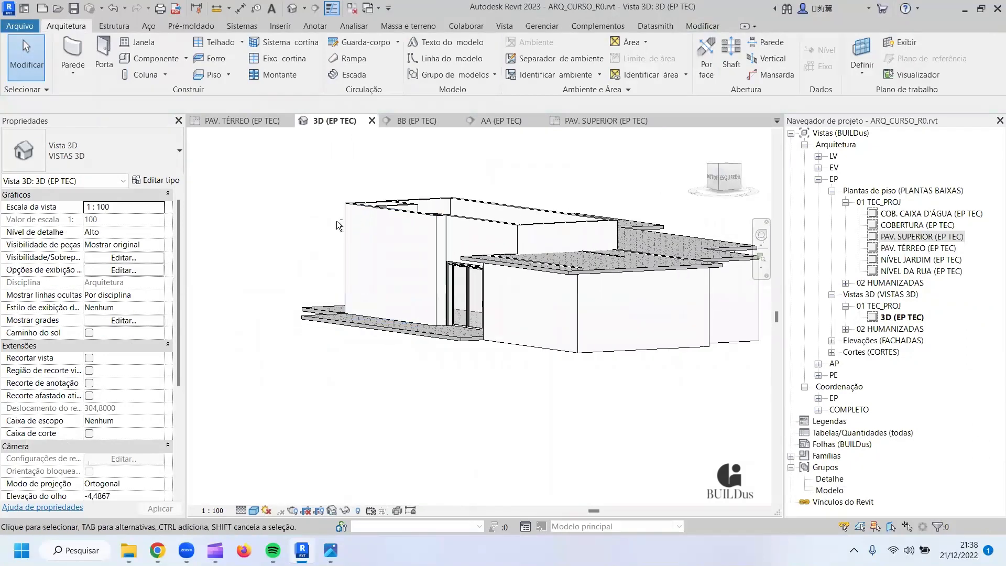
middle_click_drag(474, 272, 542, 357, "shift")
middle_click_drag(550, 303, 425, 262, "shift")
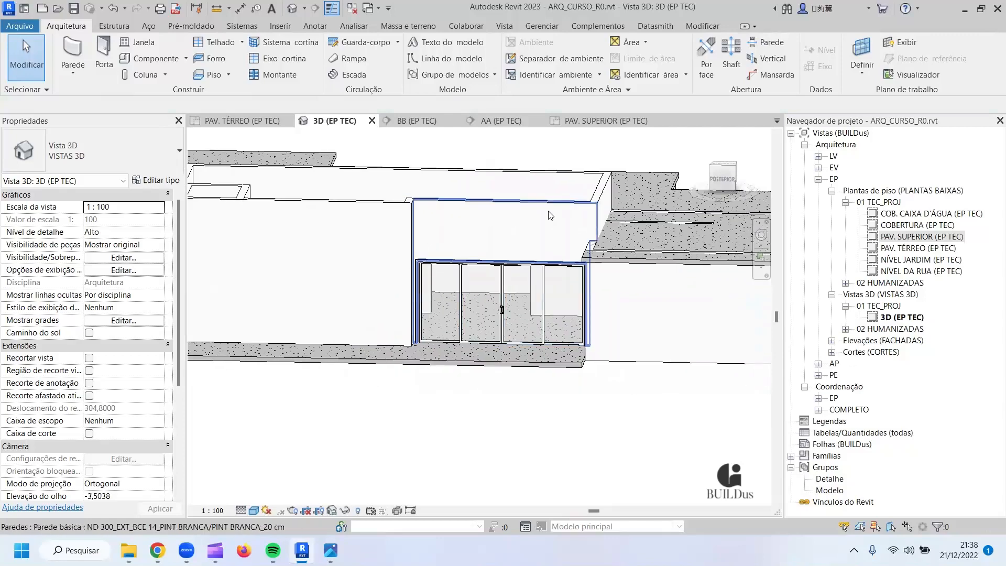
middle_click_drag(550, 216, 642, 303, "shift")
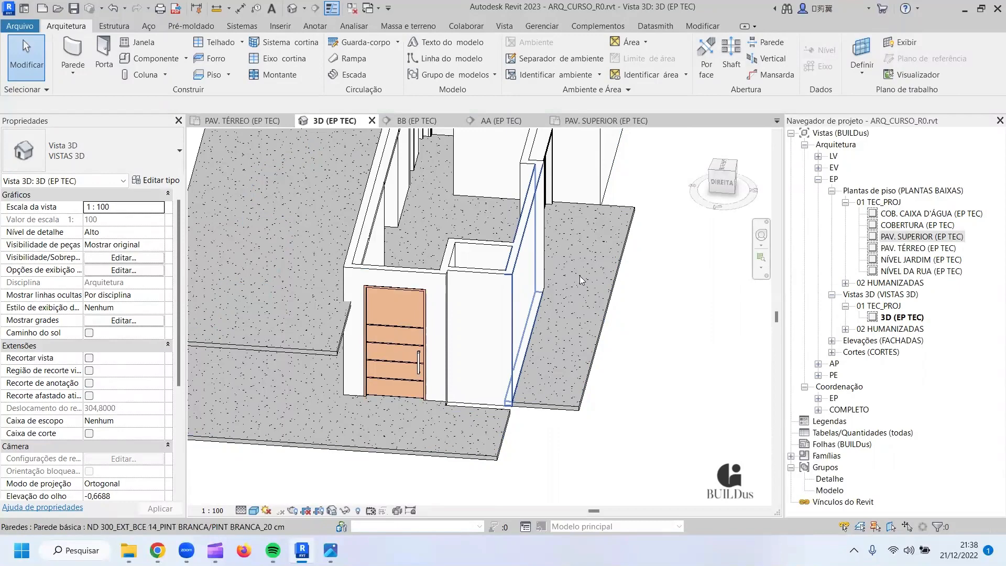
middle_click_drag(571, 274, 435, 230, "shift")
Start a floor of type ND 300_LAJE/PISO 12 cm in the PAV. SUPERIOR plan of the EP phase.
double_click(909, 237)
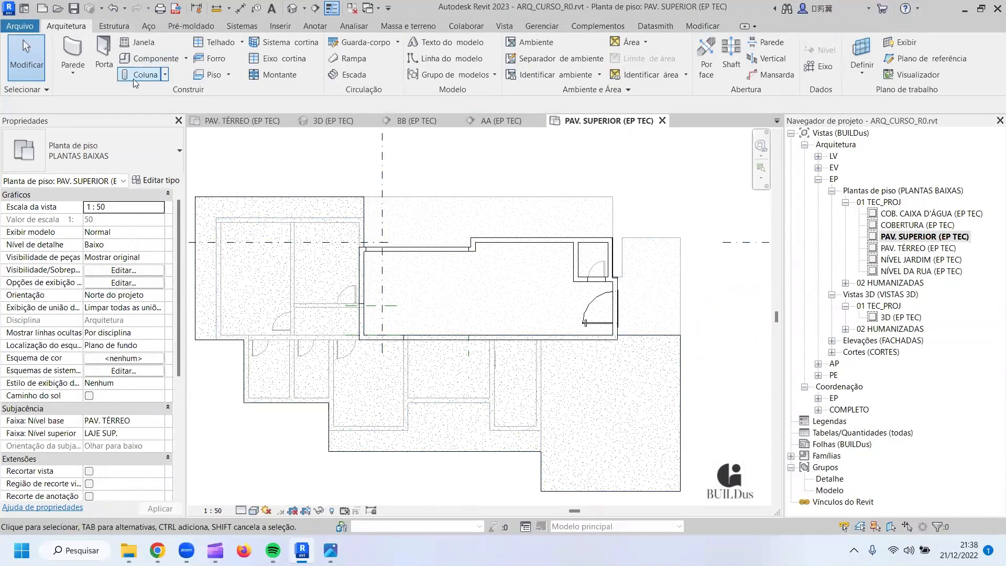
left_click(212, 74)
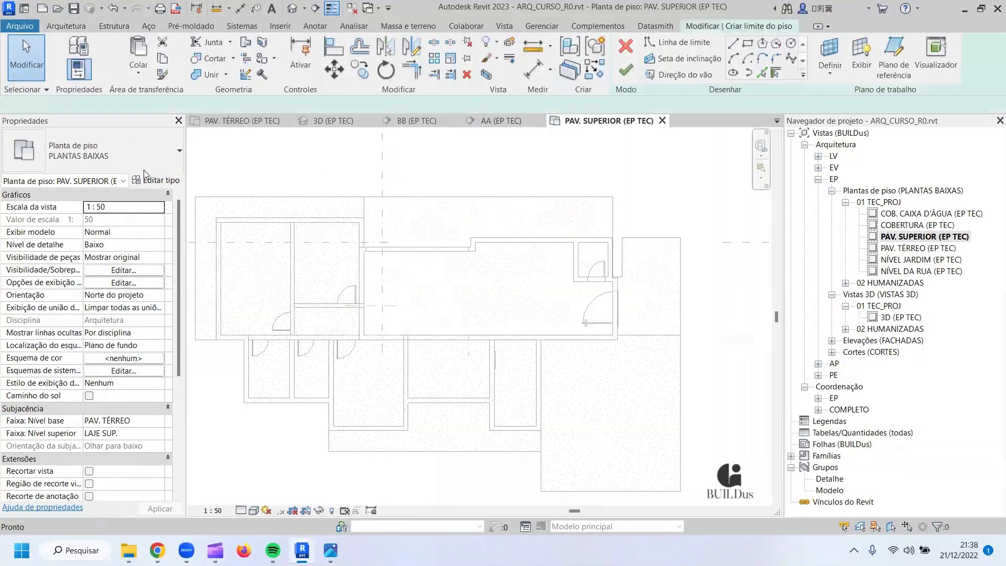
left_click(139, 160)
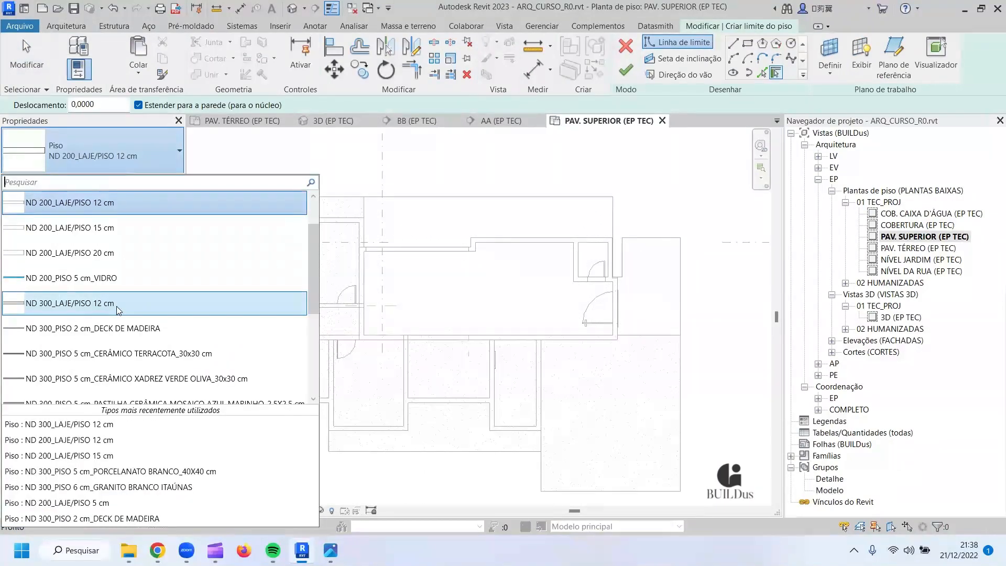
mouse_move(119, 307)
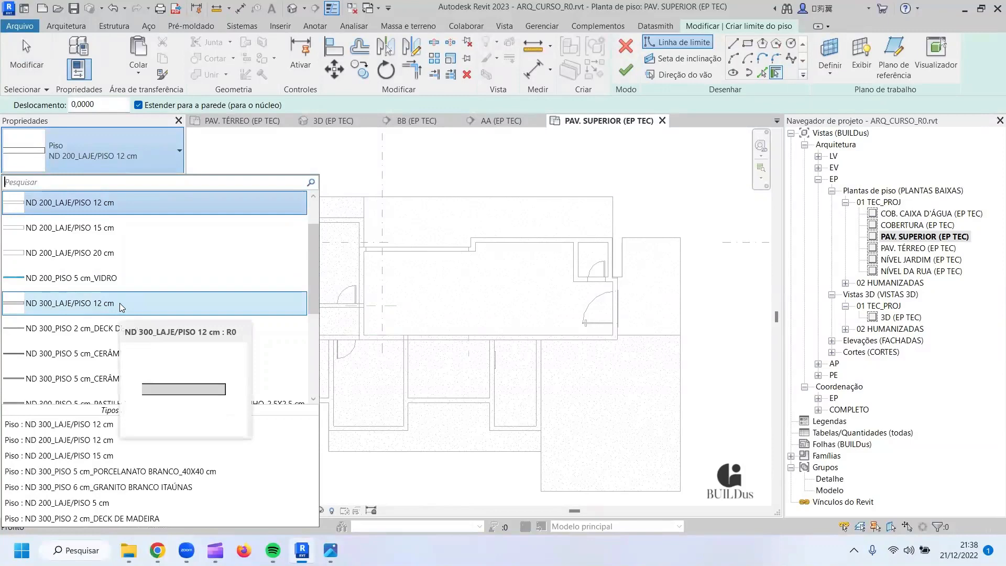
left_click(119, 303)
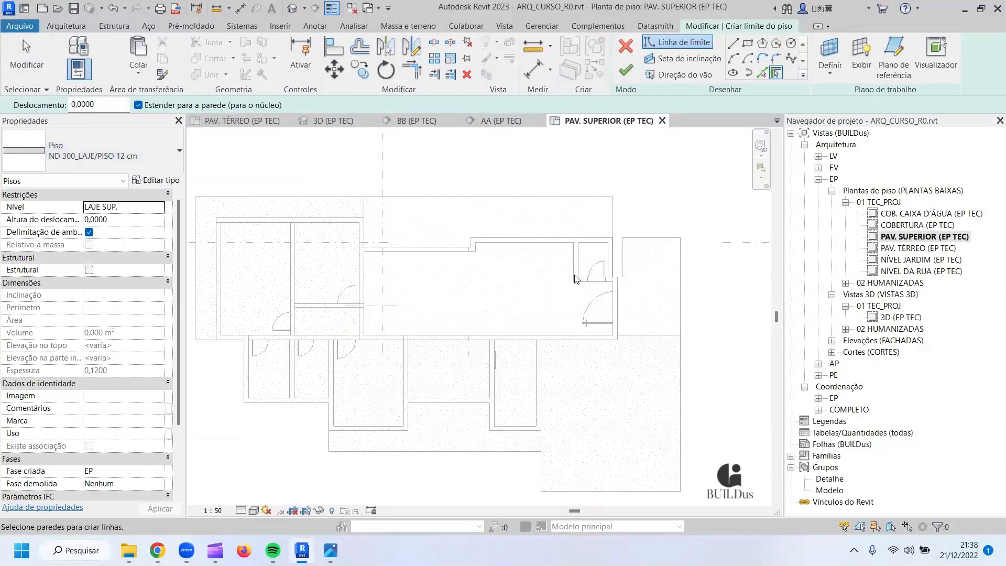
Sketch a rectangular floor boundary around the living area's outer wall corners with an outward offset of 0,9000.
left_click(747, 48)
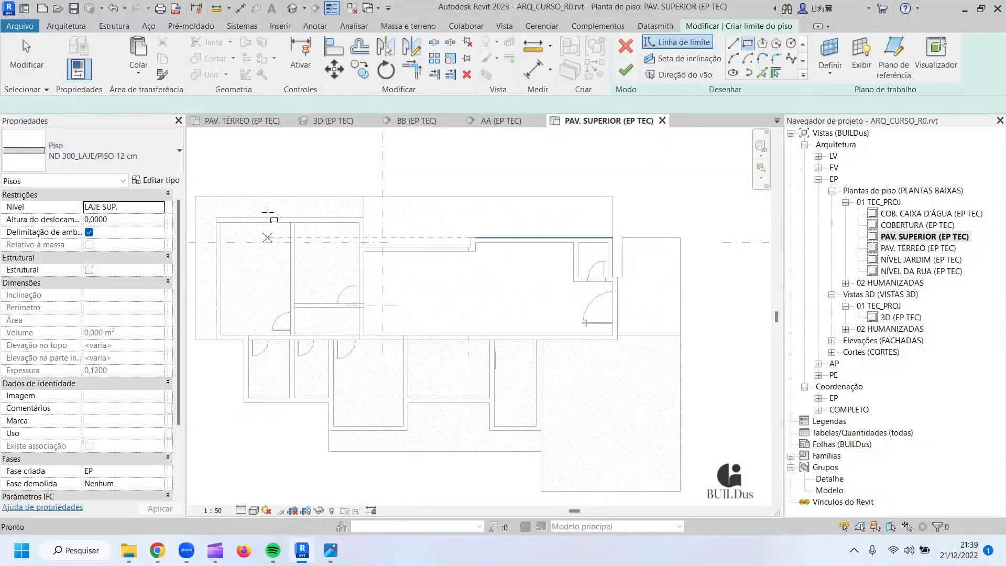
left_click(143, 105)
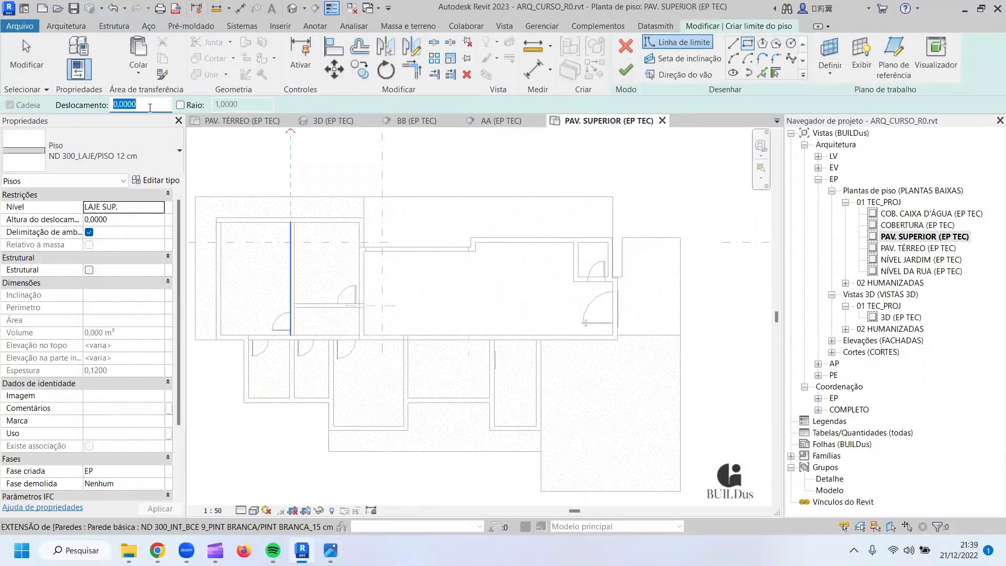
type("0")
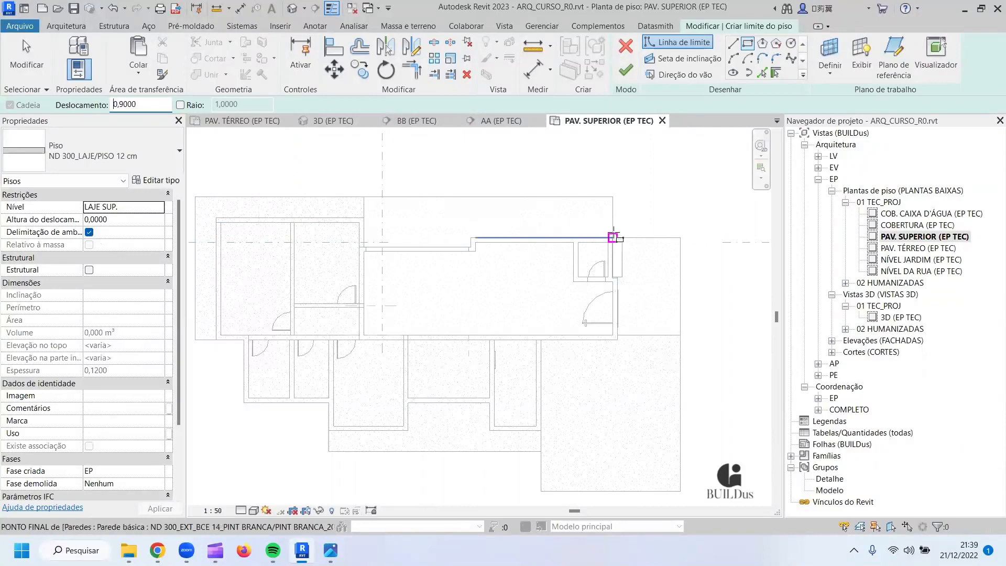
left_click(617, 339)
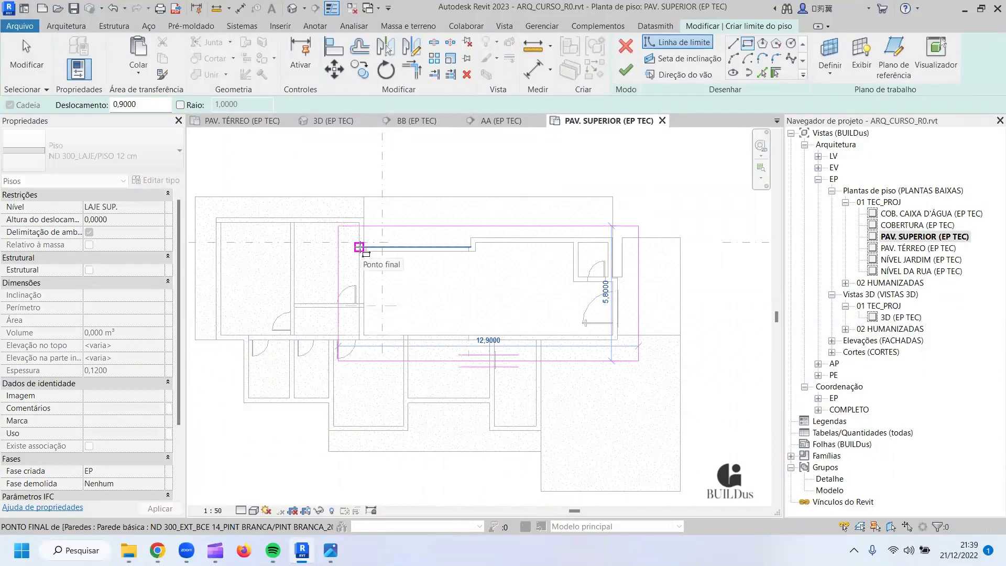
left_click(352, 241)
key("Escape")
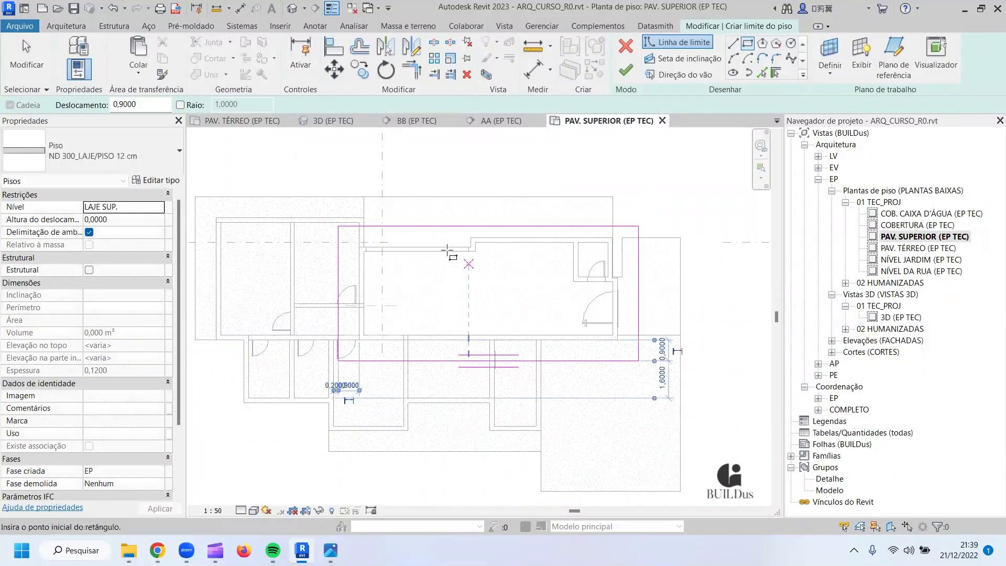
key("Escape")
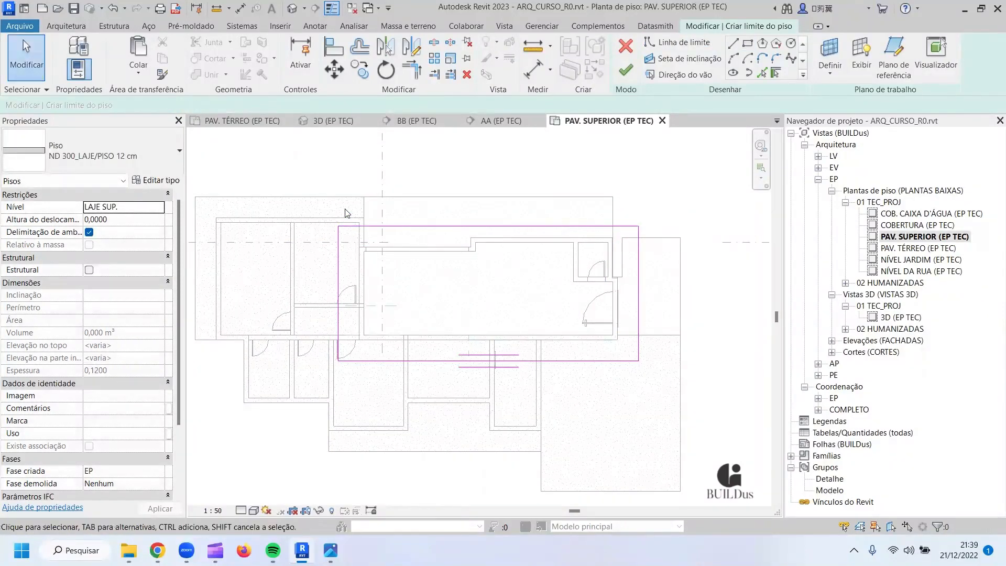
Align the slab boundary's upper edge with the outer face of the adjacent bedroom block's upper wall.
left_click(334, 46)
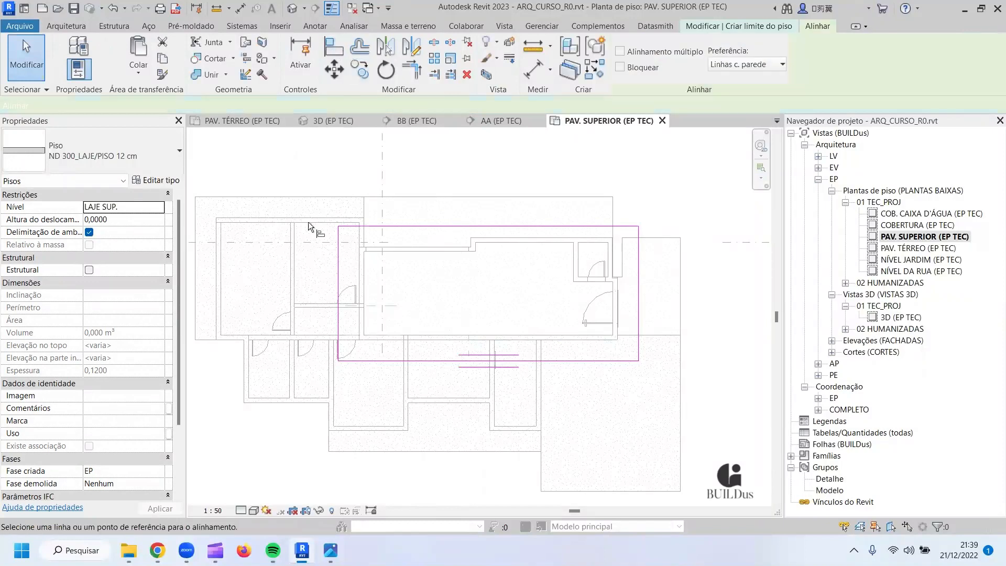
left_click(382, 217)
left_click(384, 225)
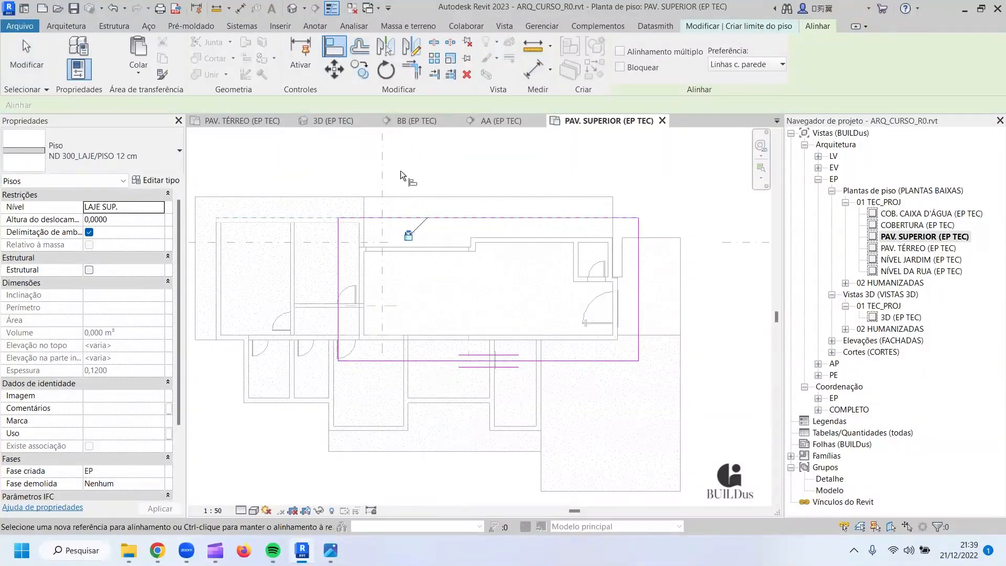
Set the floor's height offset from the LAJE SUP. level to 1,0000.
left_click(122, 219)
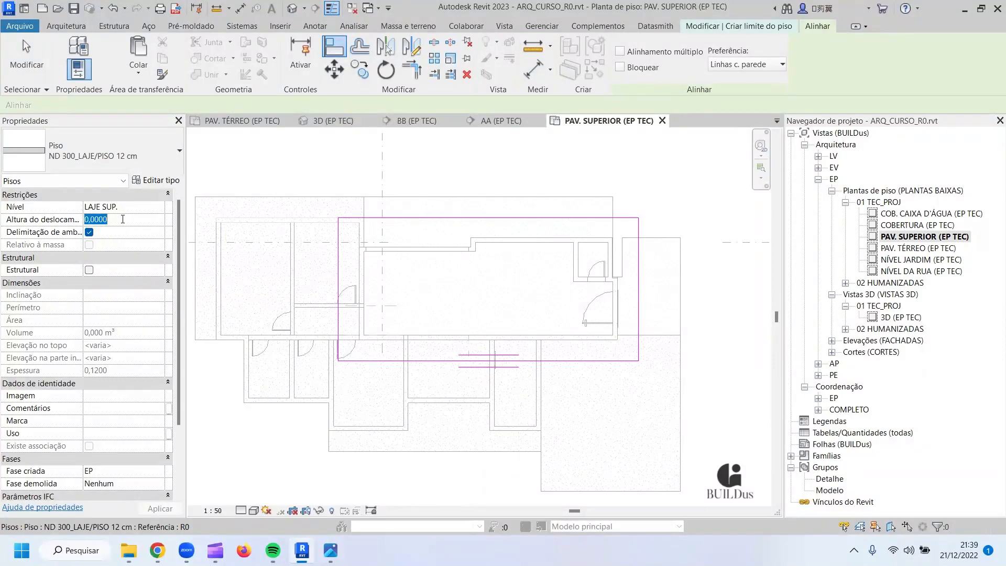
type("1")
key("Return")
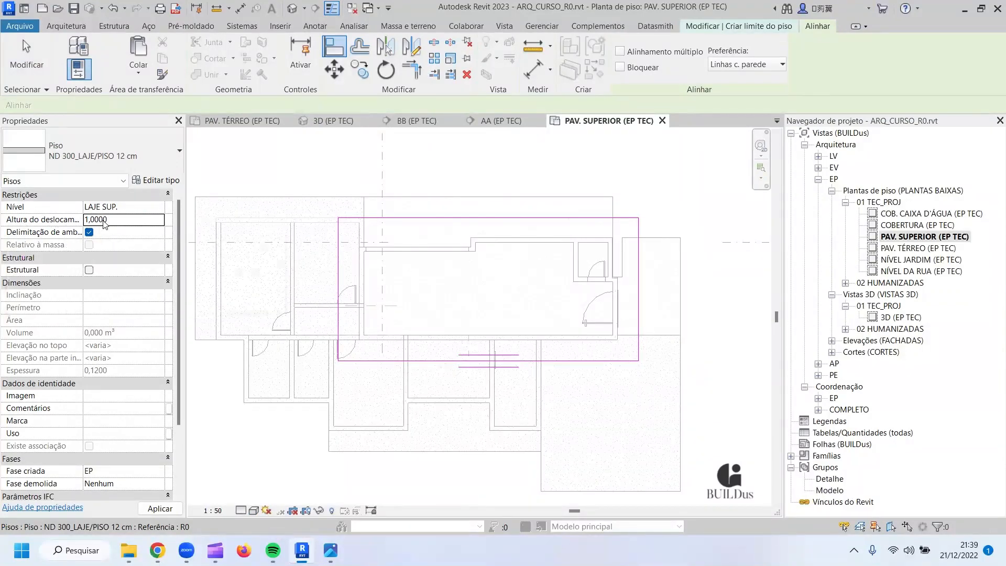
Finish the floor boundary sketch and attach the walls below to the new slab's base.
left_click(702, 27)
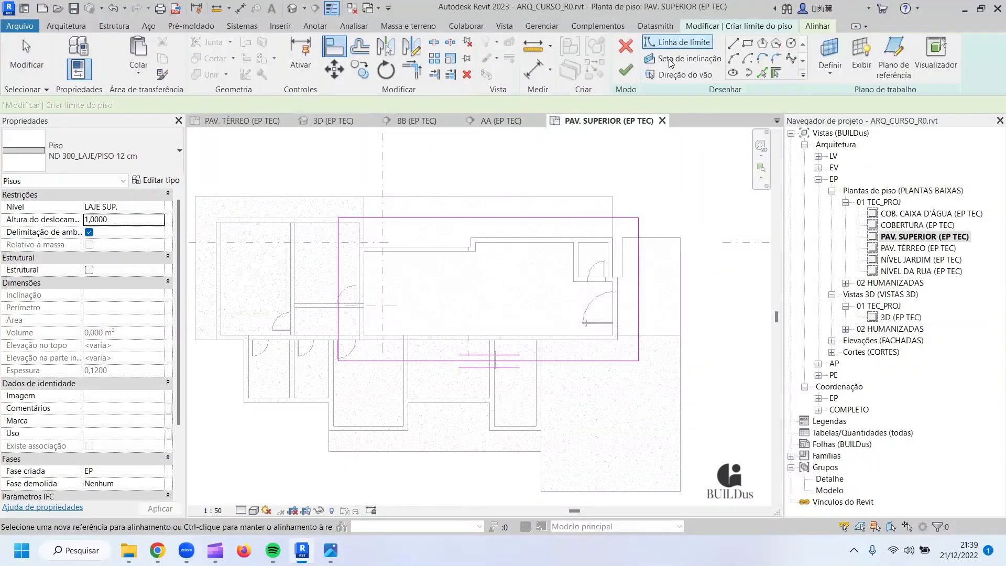
left_click(624, 62)
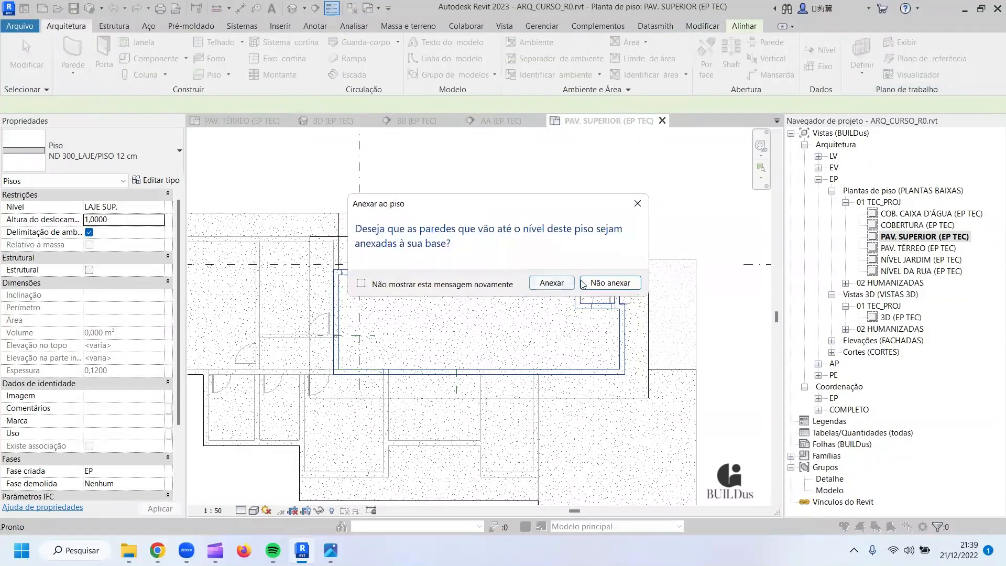
left_click(562, 284)
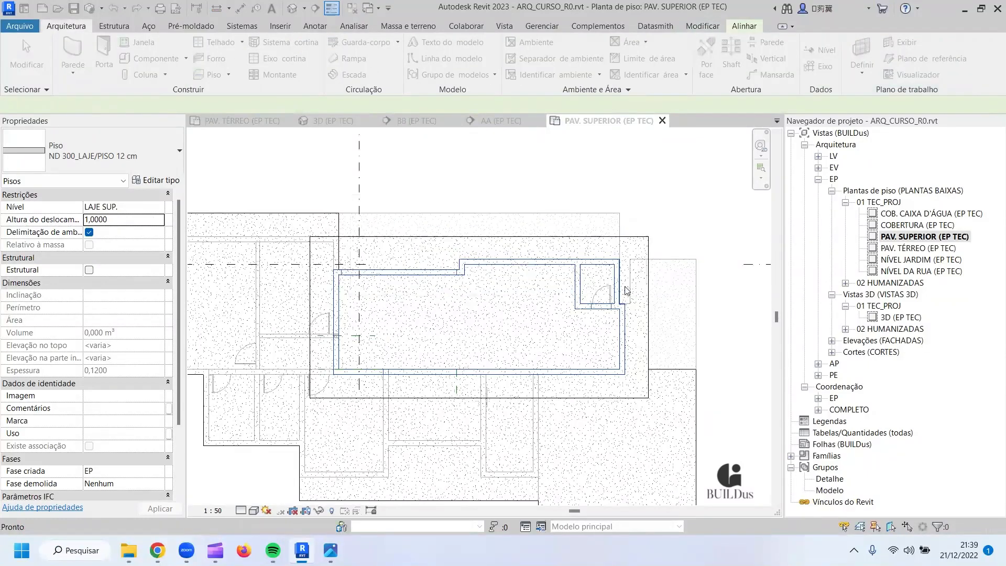
scroll(625, 286, "down", 1)
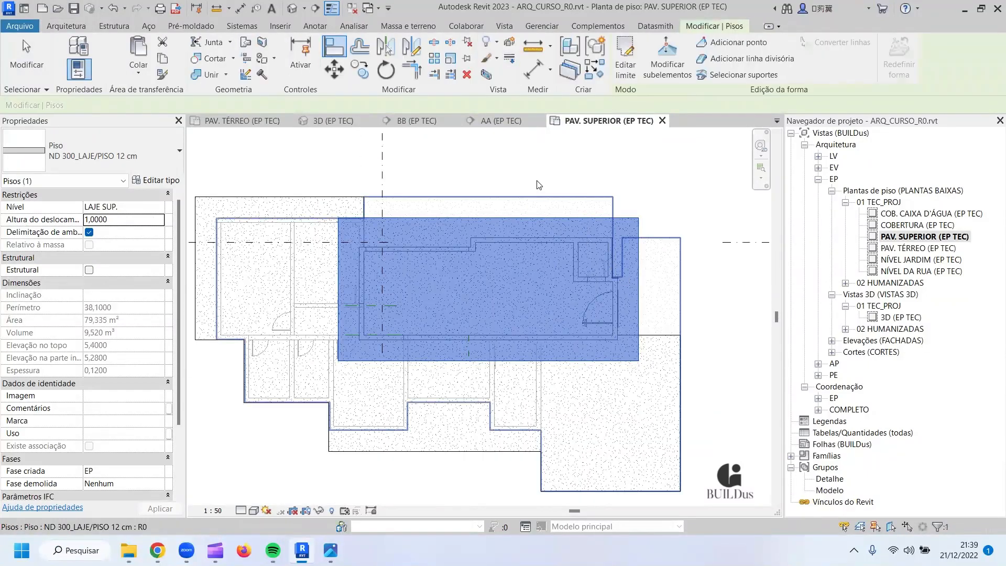
Inspect the raised slab over the living area and entrance in the 3D view.
left_click(334, 121)
key("Escape")
middle_click_drag(367, 317, 681, 308, "shift")
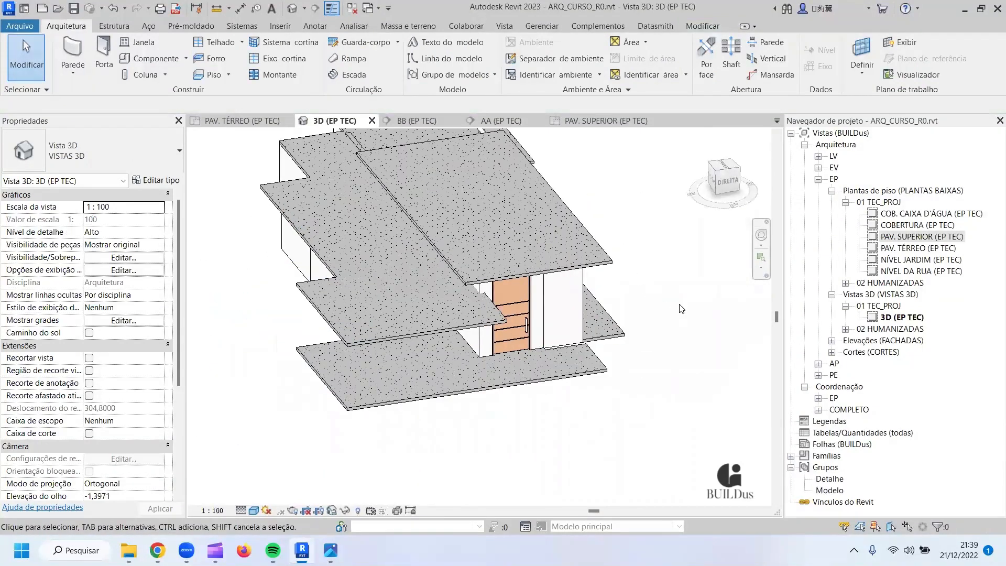